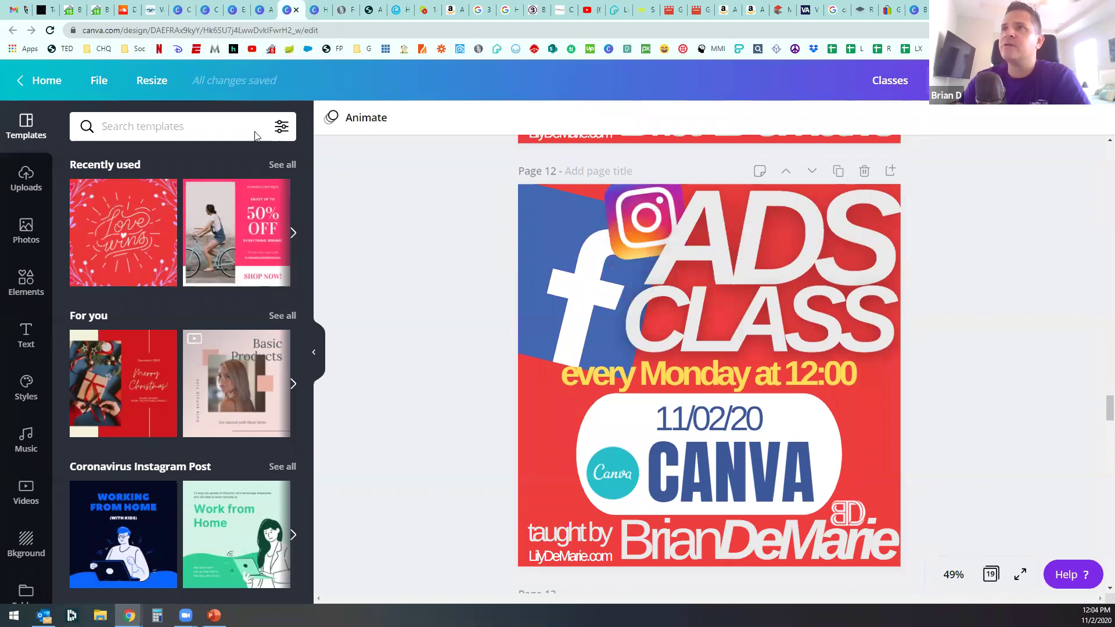
# Step: Delete the headshot photo and grey gradient background from the real estate design's last page
pyautogui.click(186, 14)
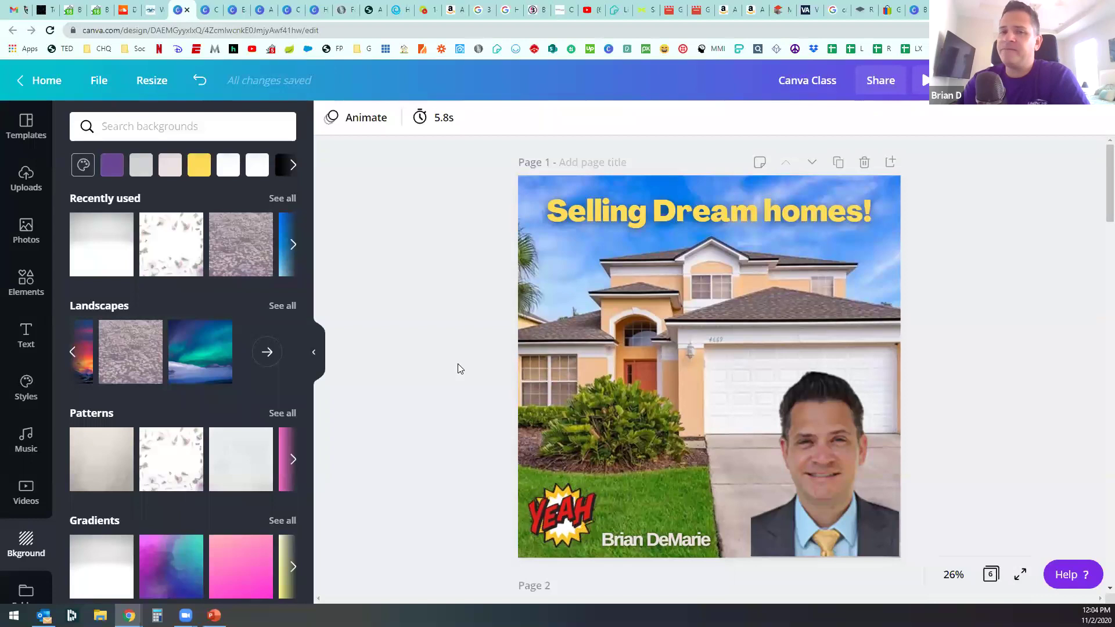
pyautogui.scroll(-15, 457, 370)
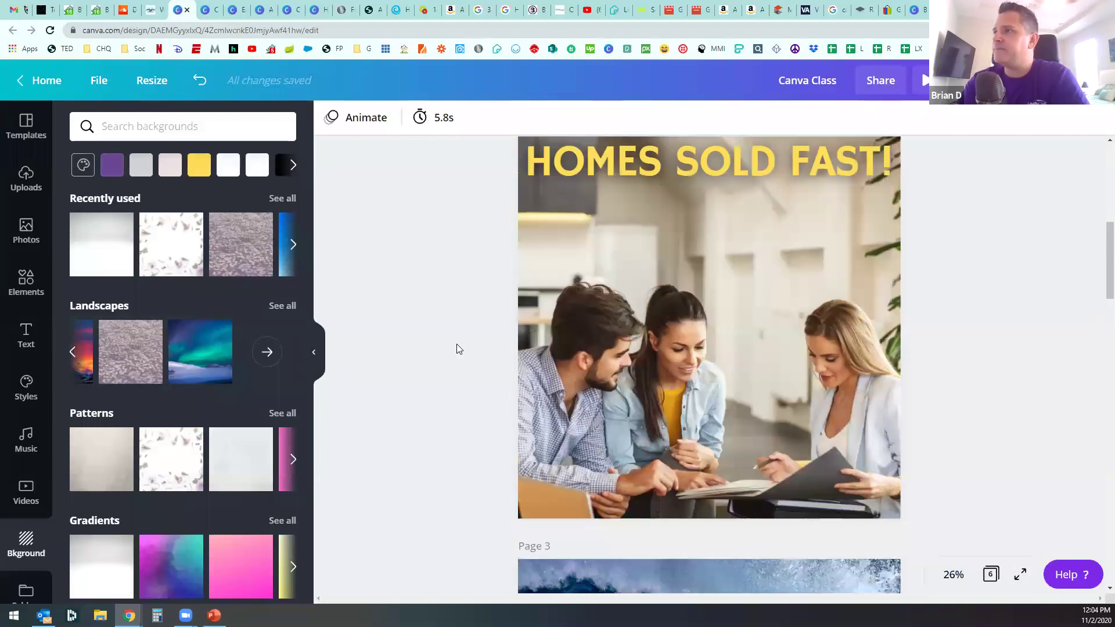
pyautogui.scroll(-5, 457, 355)
pyautogui.click(854, 410)
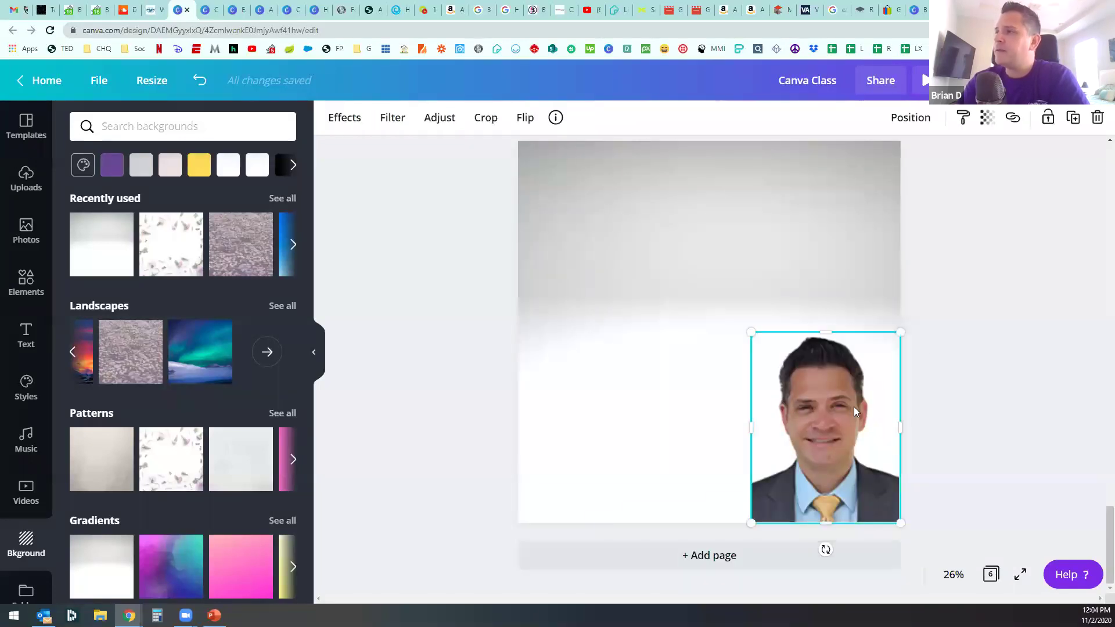
pyautogui.press('Delete')
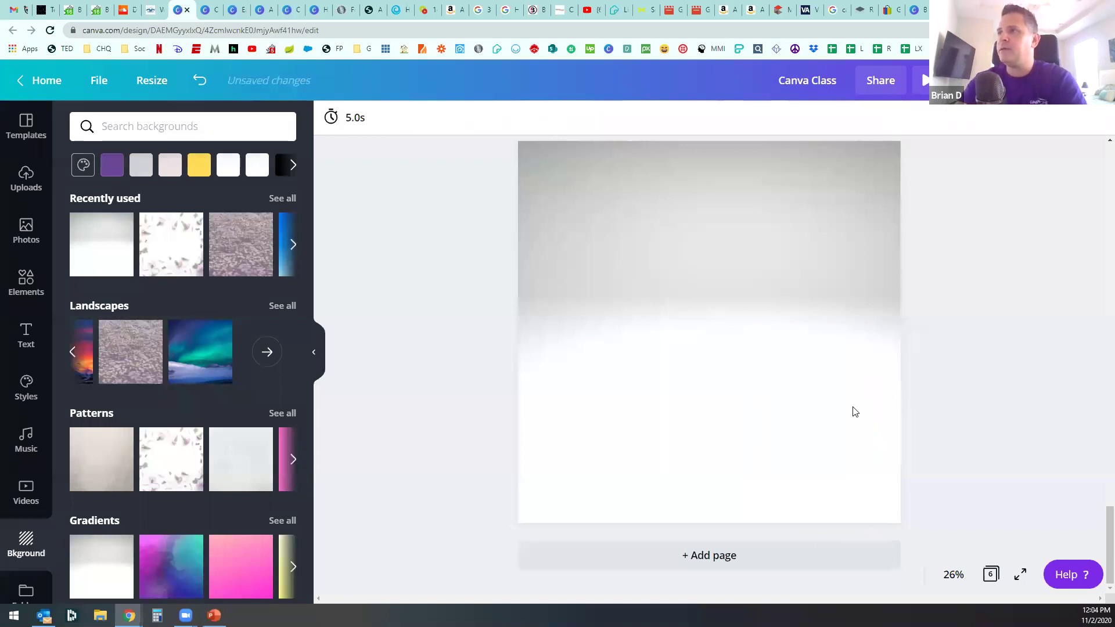
pyautogui.click(854, 411)
pyautogui.press('Delete')
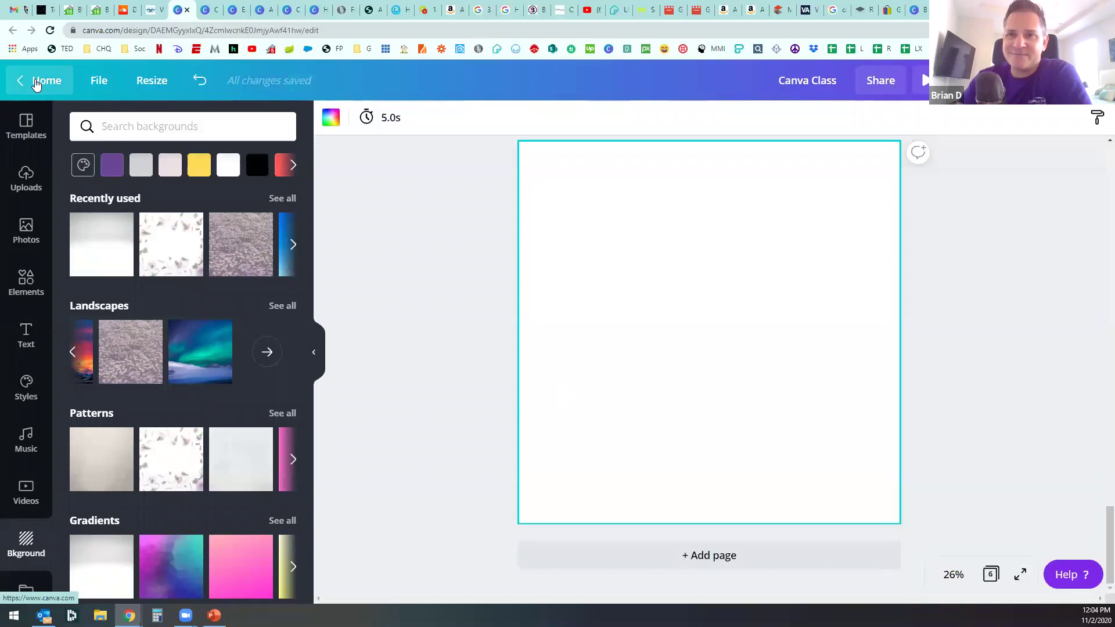
# Step: Return to the Canva home page and dismiss the 'Invite 4 people for free' offer
pyautogui.click(36, 82)
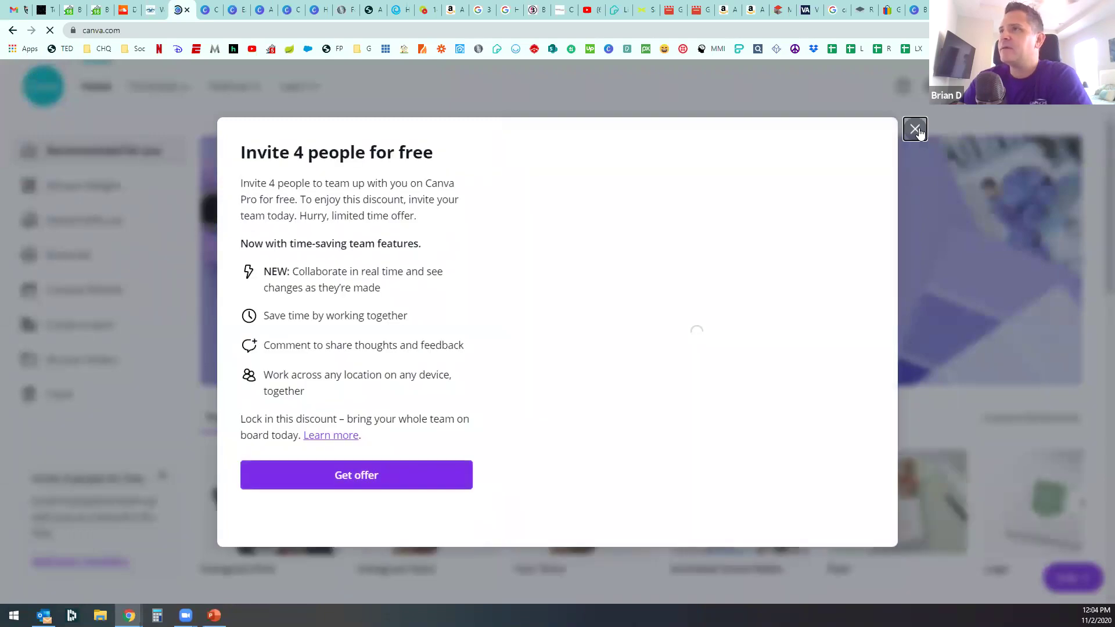
pyautogui.click(917, 130)
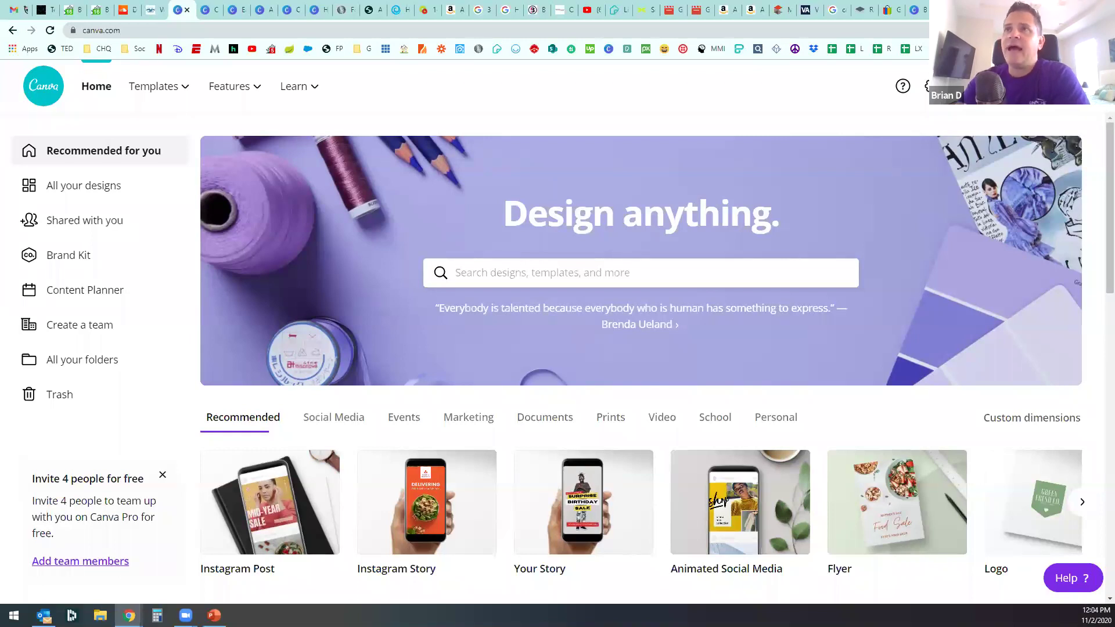
# Step: Browse the home page's template rows, then start a blank 1080 × 1920 px Instagram Story
pyautogui.moveTo(155, 92)
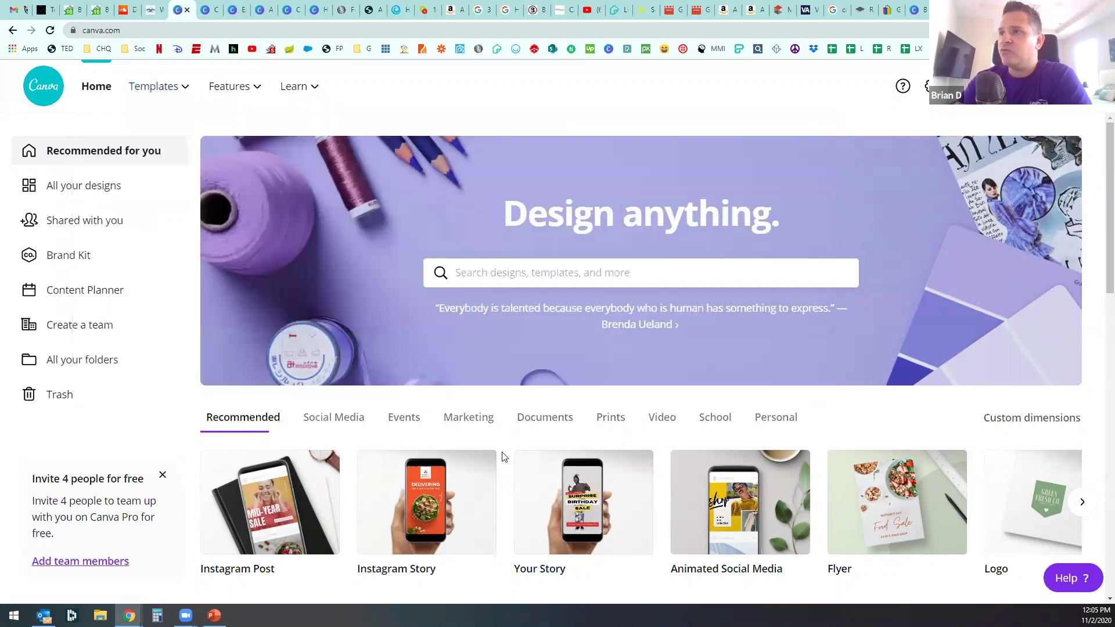
pyautogui.scroll(-7, 503, 455)
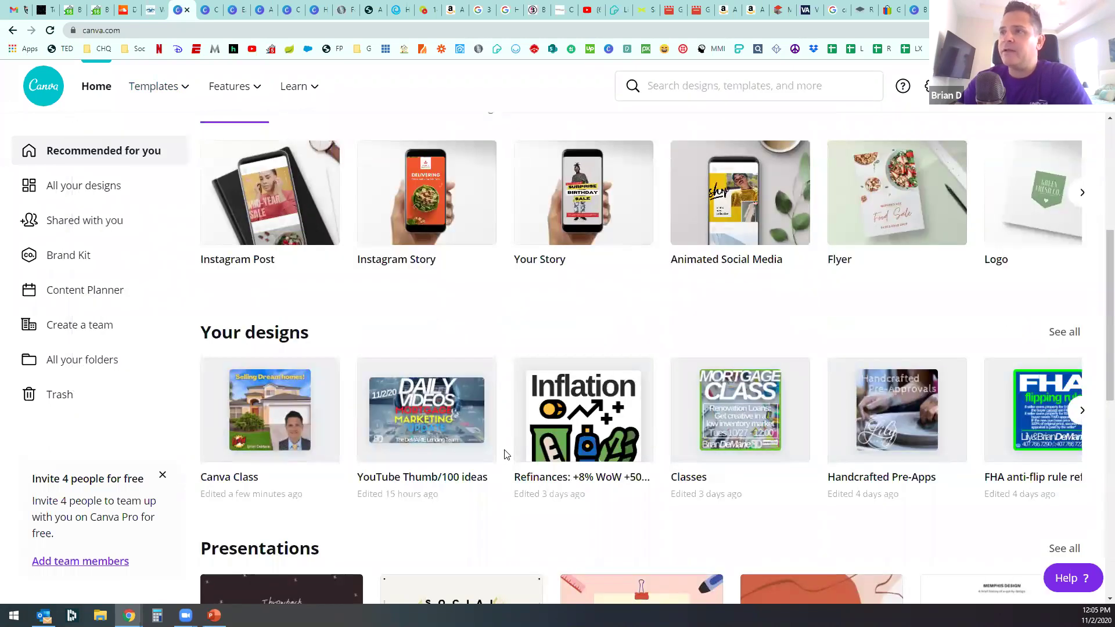
pyautogui.scroll(-10, 505, 455)
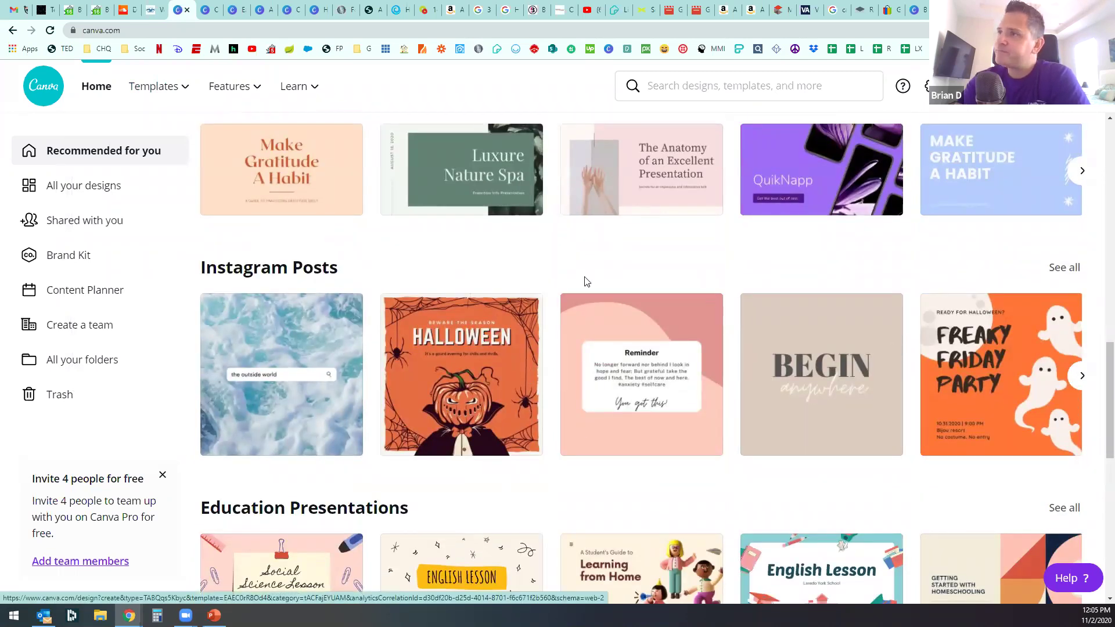
pyautogui.scroll(-3, 573, 290)
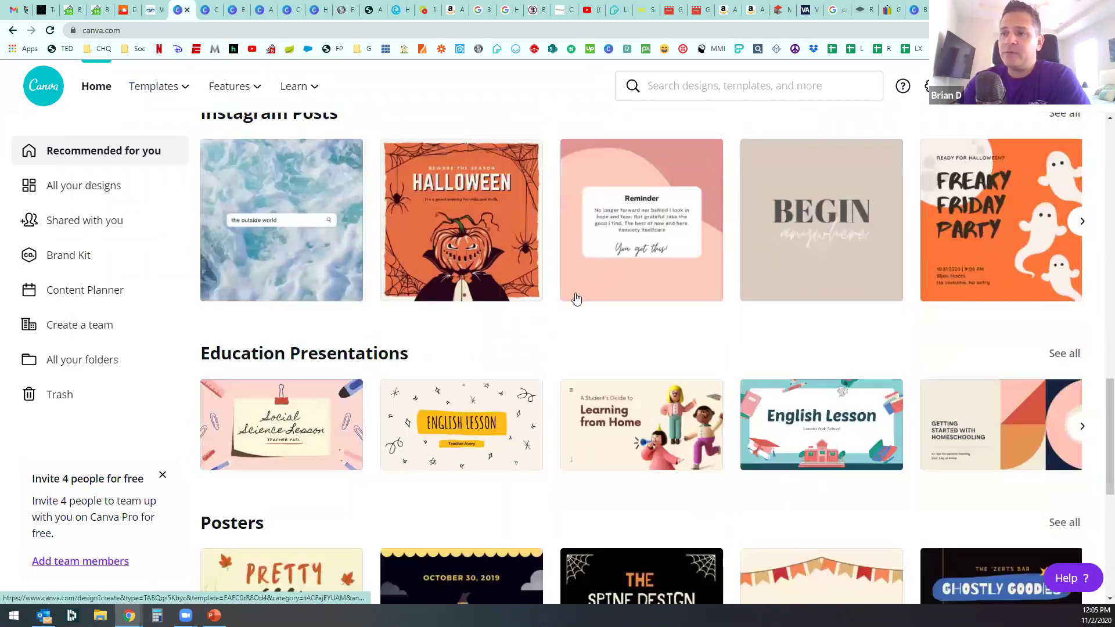
pyautogui.scroll(-3, 573, 296)
pyautogui.scroll(-1, 706, 411)
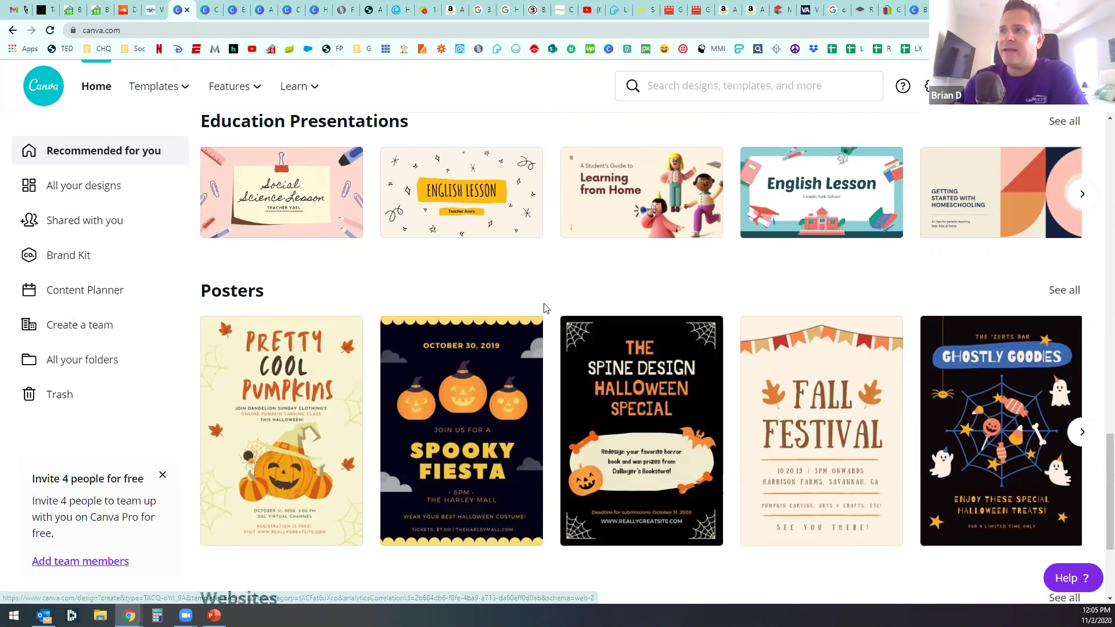
pyautogui.scroll(-5, 546, 312)
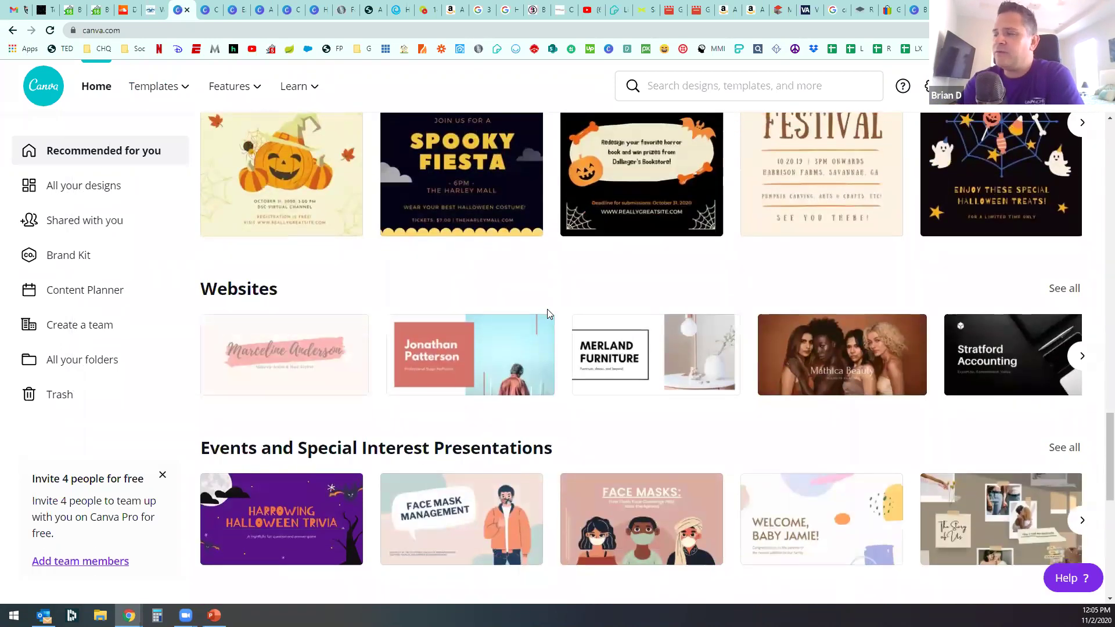
pyautogui.scroll(-2, 547, 311)
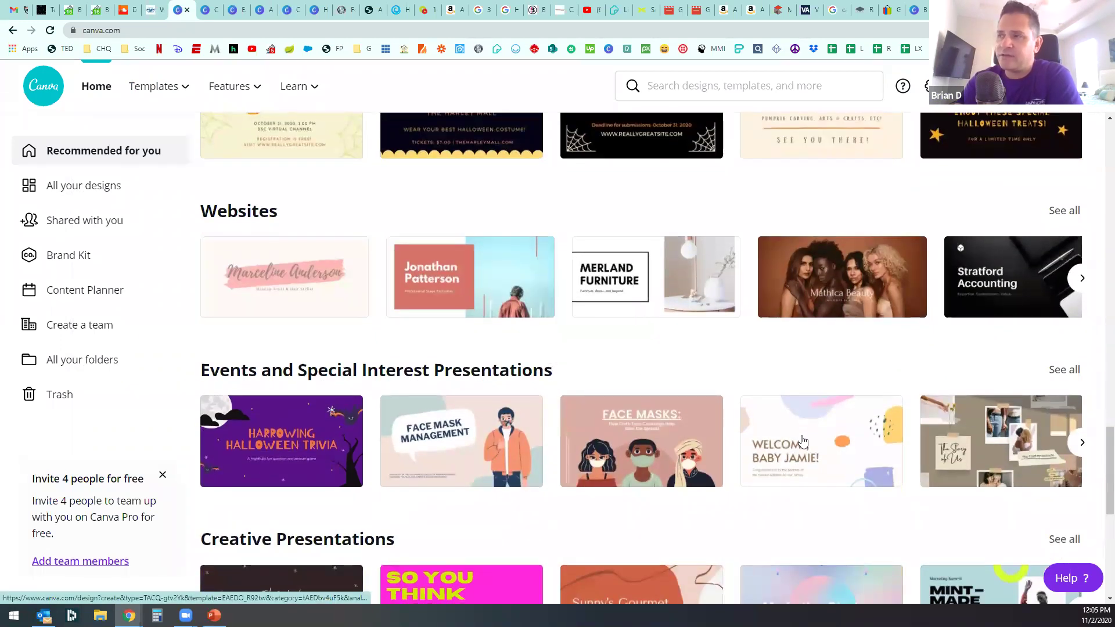
pyautogui.scroll(-3, 802, 441)
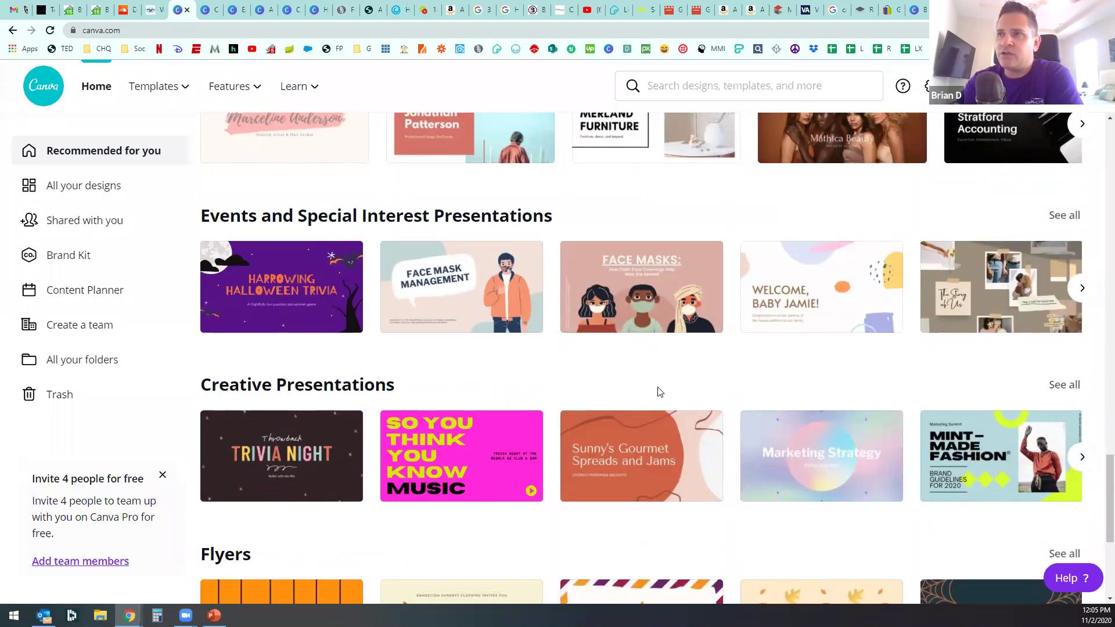
pyautogui.scroll(-3, 659, 392)
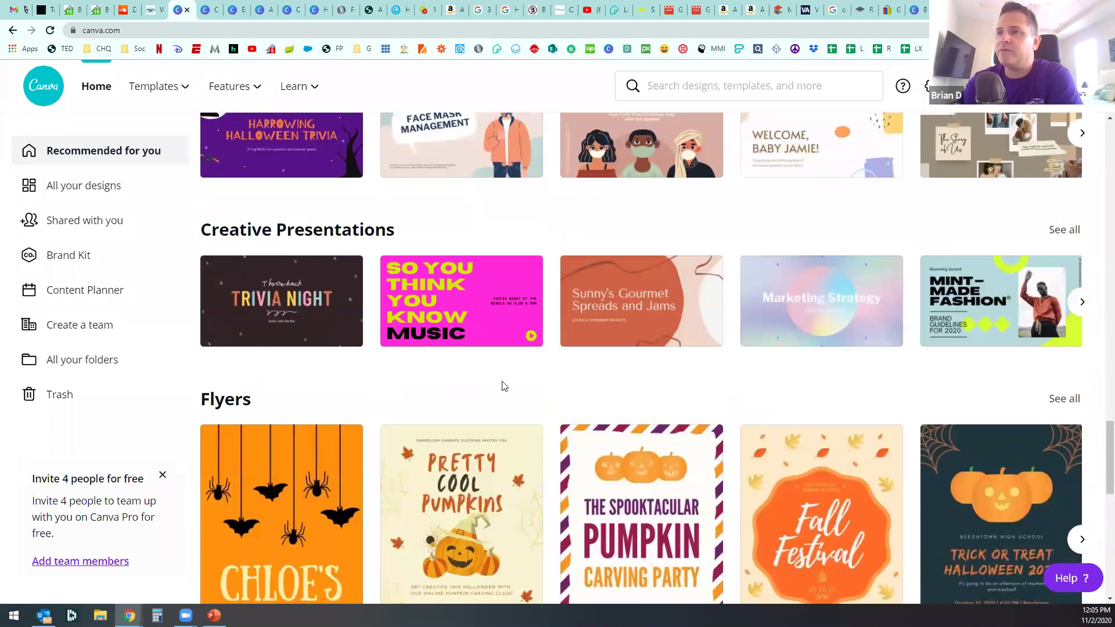
pyautogui.scroll(-5, 650, 389)
pyautogui.scroll(8, 386, 410)
pyautogui.scroll(-10, 389, 384)
pyautogui.scroll(15, 389, 378)
pyautogui.scroll(-4, 388, 372)
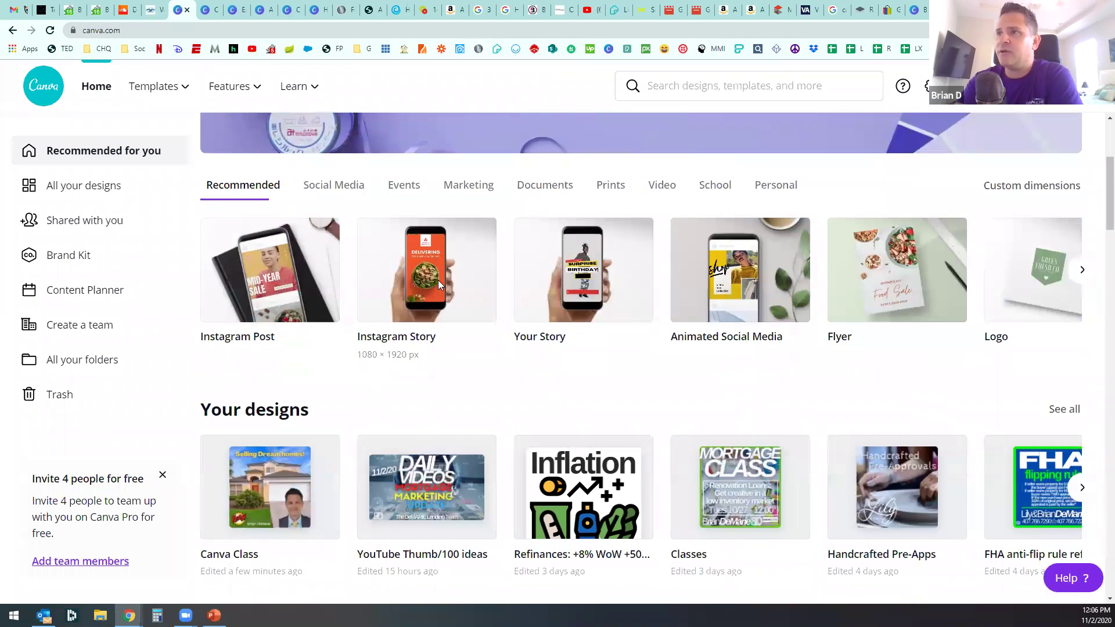
pyautogui.click(439, 286)
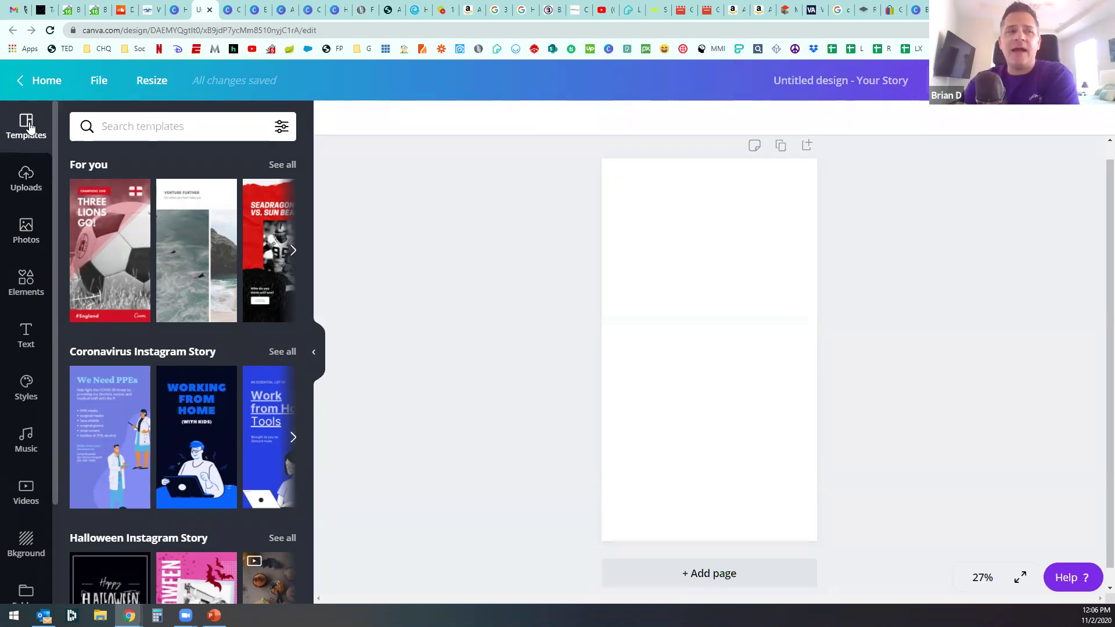
# Step: List all Halloween Instagram Story templates and preview the pumpkin monster template's three pages
pyautogui.moveTo(237, 287)
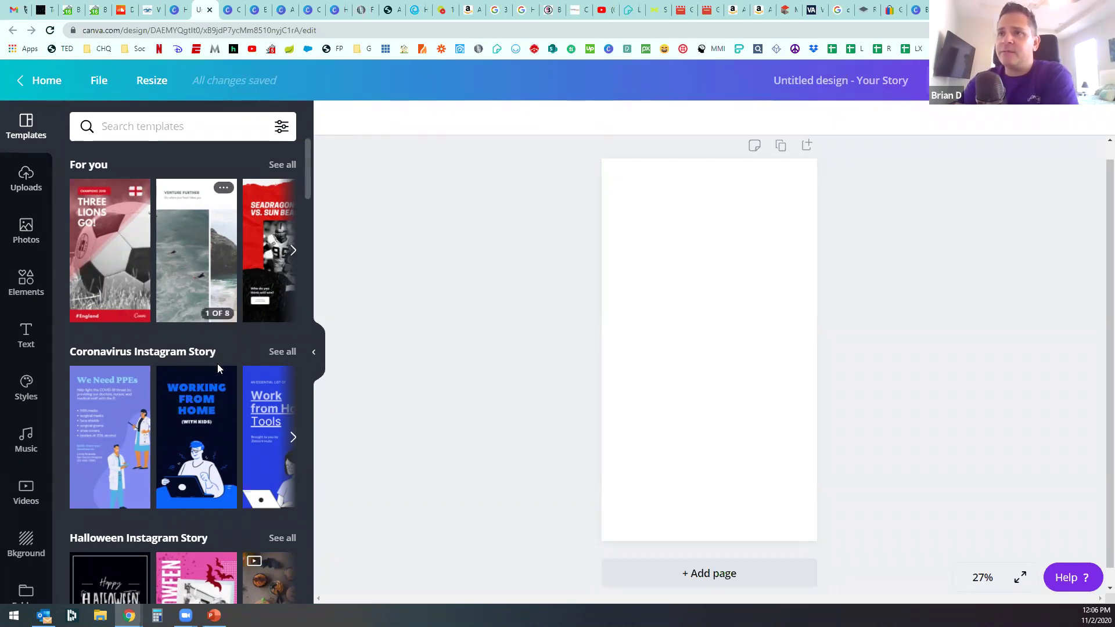
pyautogui.scroll(-4, 220, 348)
pyautogui.scroll(-1, 220, 387)
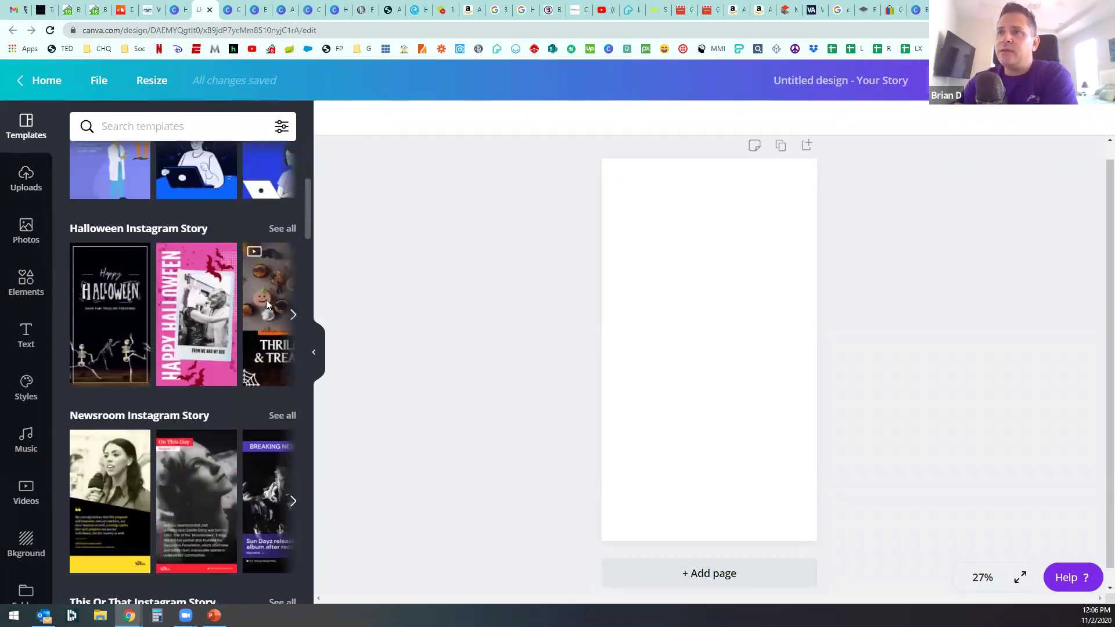
pyautogui.click(281, 229)
pyautogui.moveTo(195, 361)
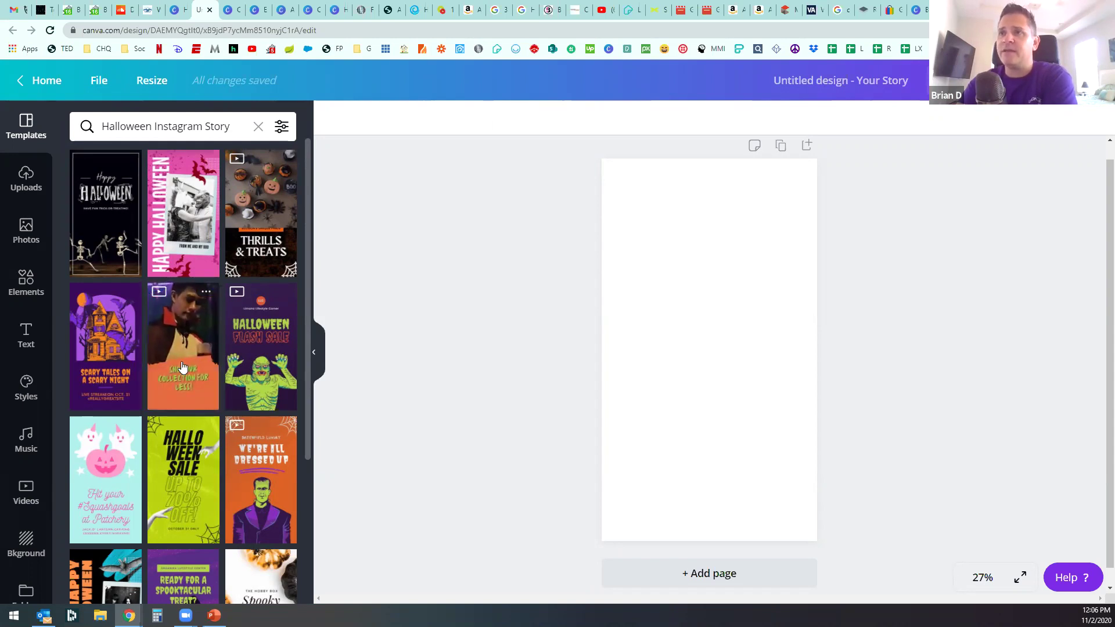
pyautogui.click(182, 367)
# Step: Apply the template's vampire page and rewrite its orange caption to 'SHOP FOR OPEN HOUSES'
pyautogui.click(186, 362)
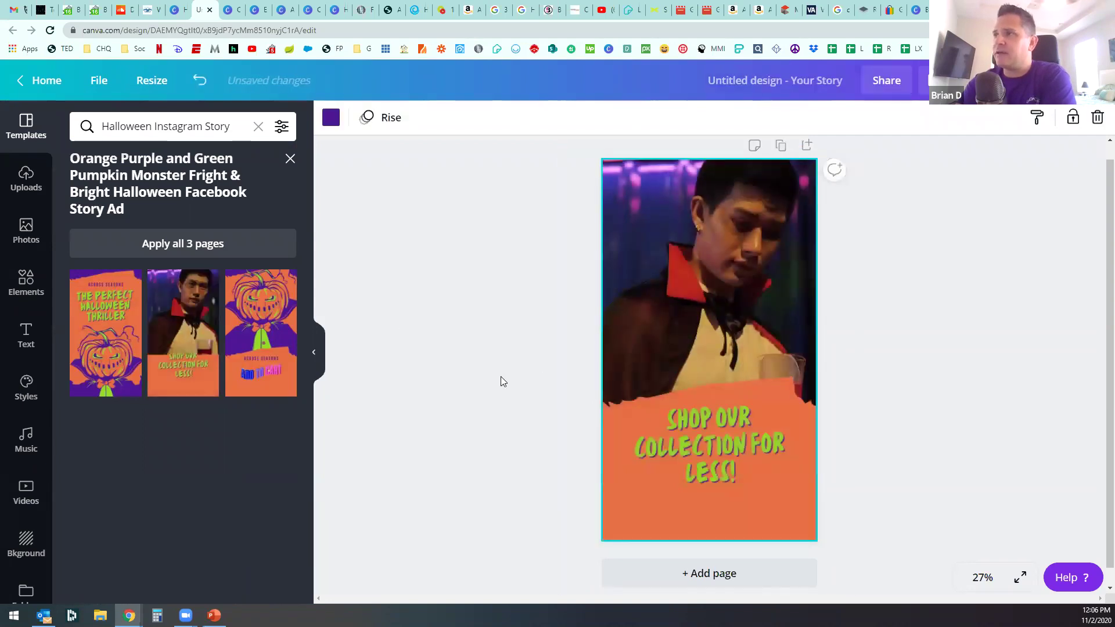
pyautogui.click(731, 440)
pyautogui.doubleClick(674, 423)
pyautogui.click(724, 435)
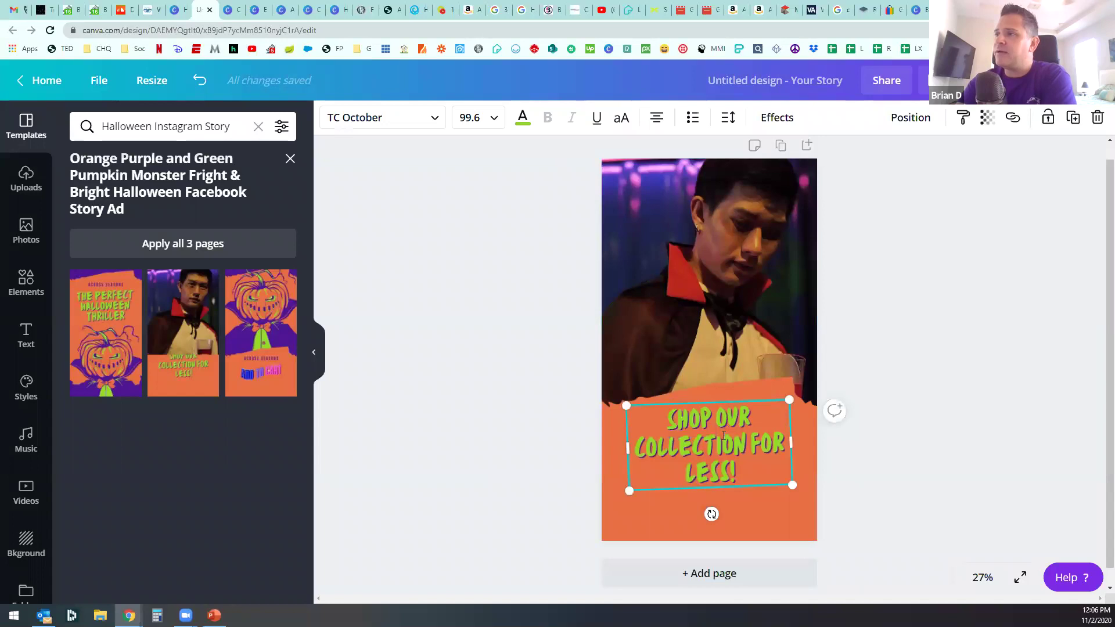
pyautogui.keyDown('shift'); pyautogui.click(737, 472); pyautogui.keyUp('shift')
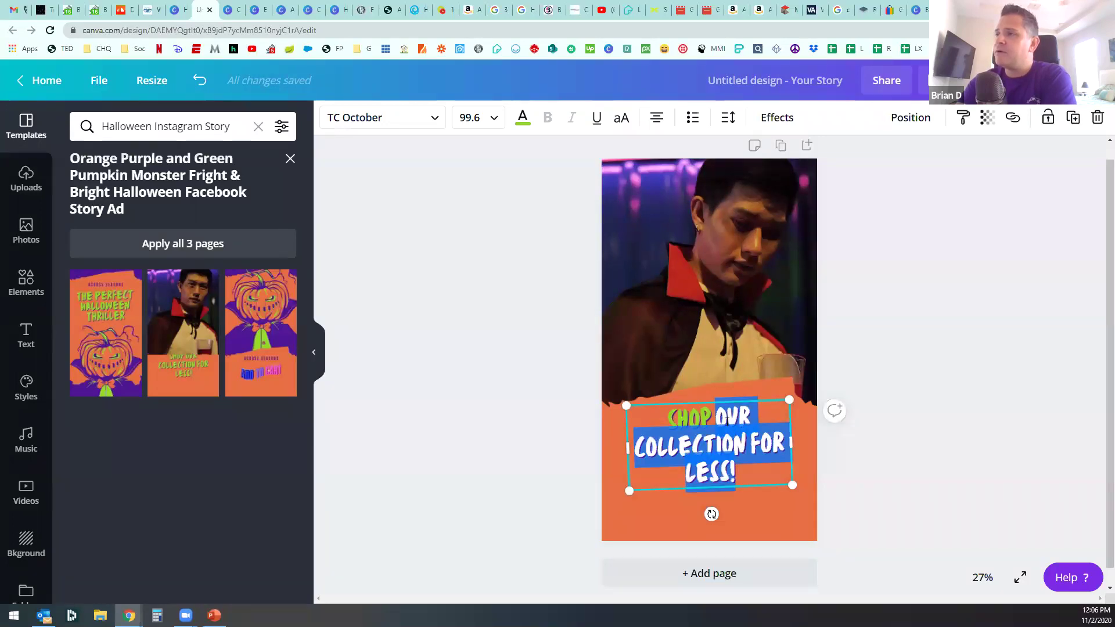
pyautogui.doubleClick(729, 411)
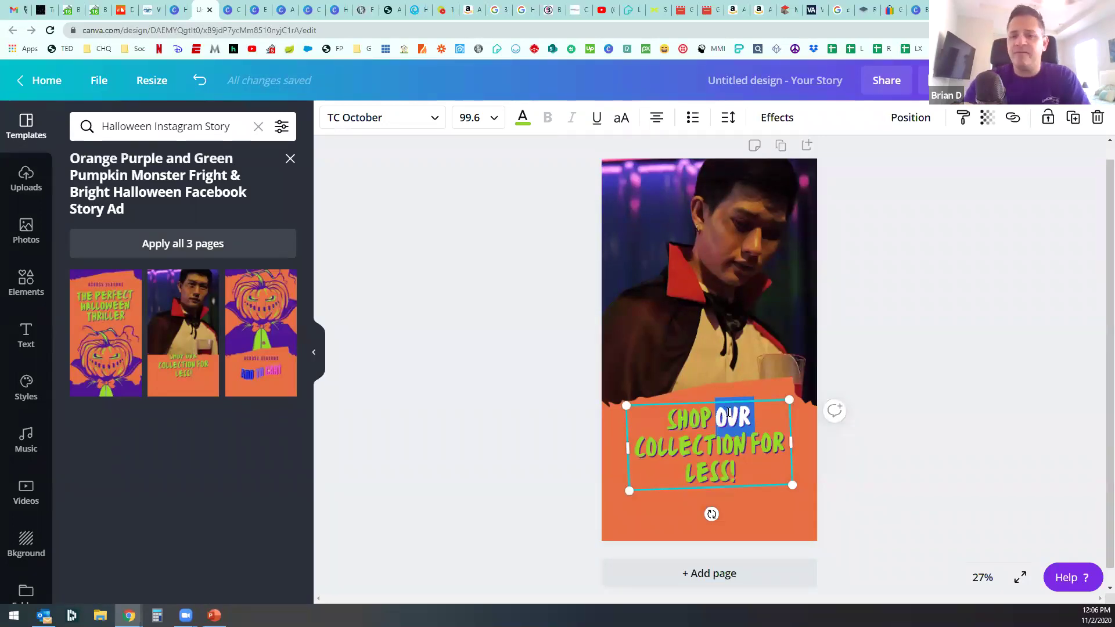
pyautogui.write('FOR')
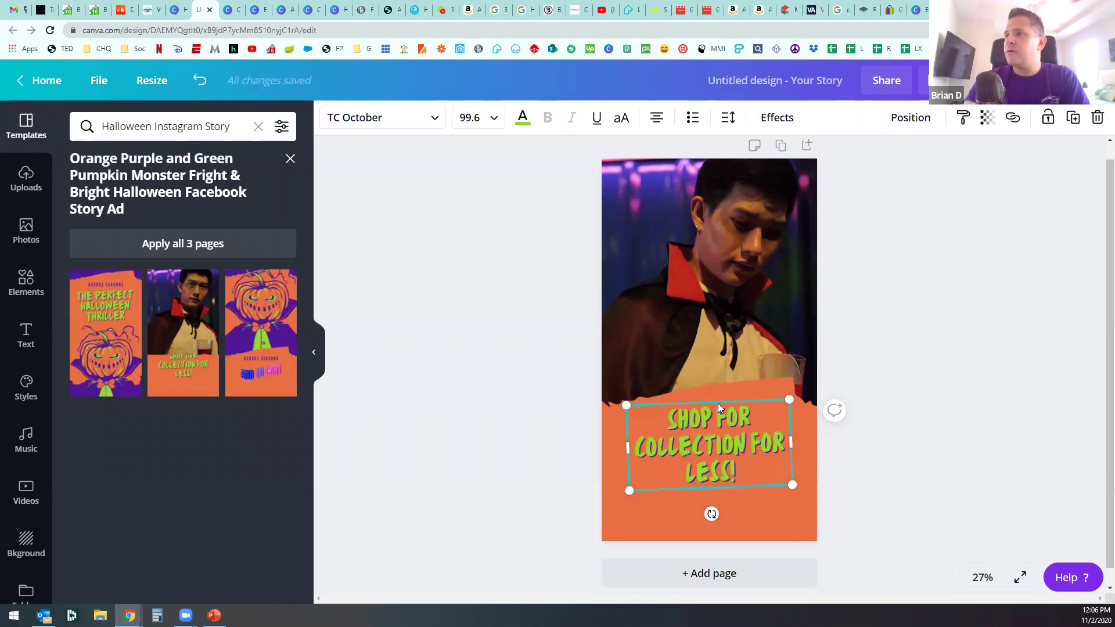
pyautogui.doubleClick(692, 447)
pyautogui.hotkey('shift', 'Down')
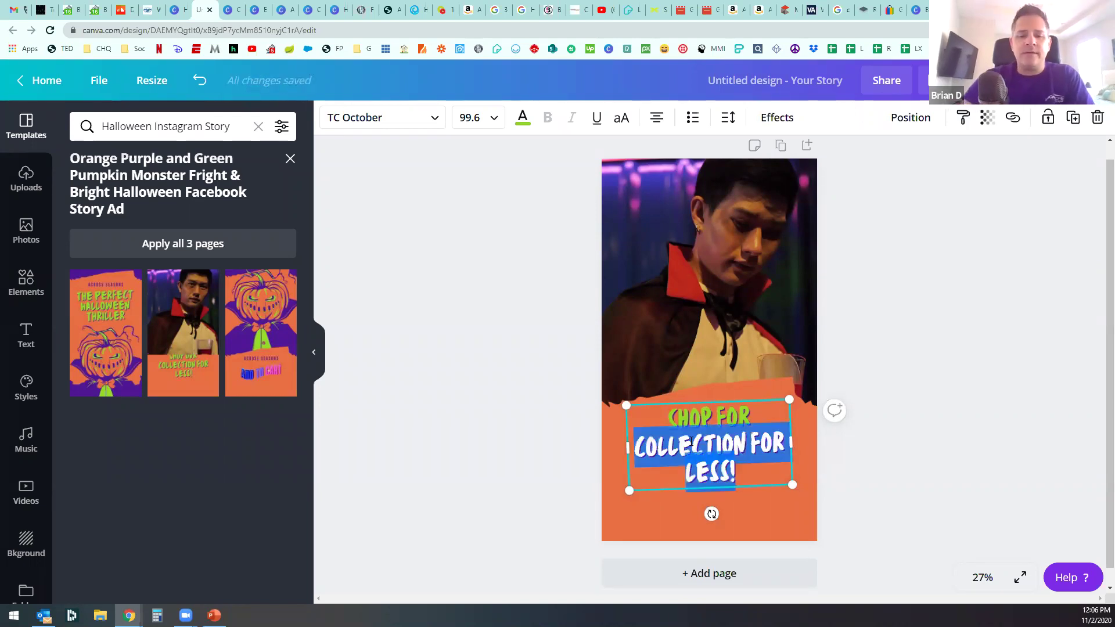
pyautogui.write('OPEN HOU')
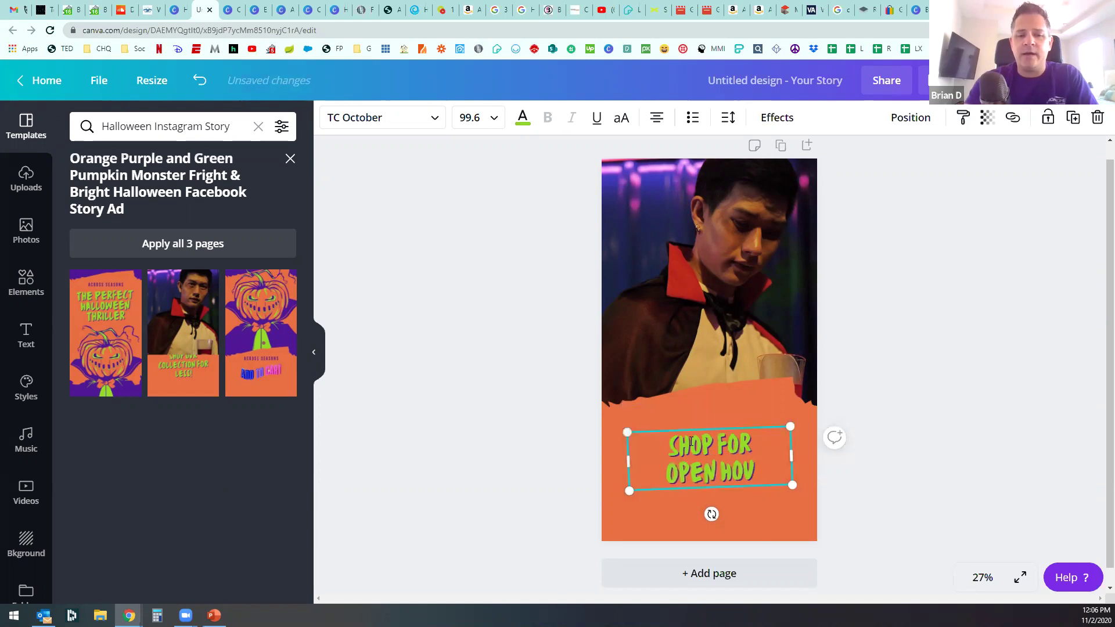
pyautogui.write('SES')
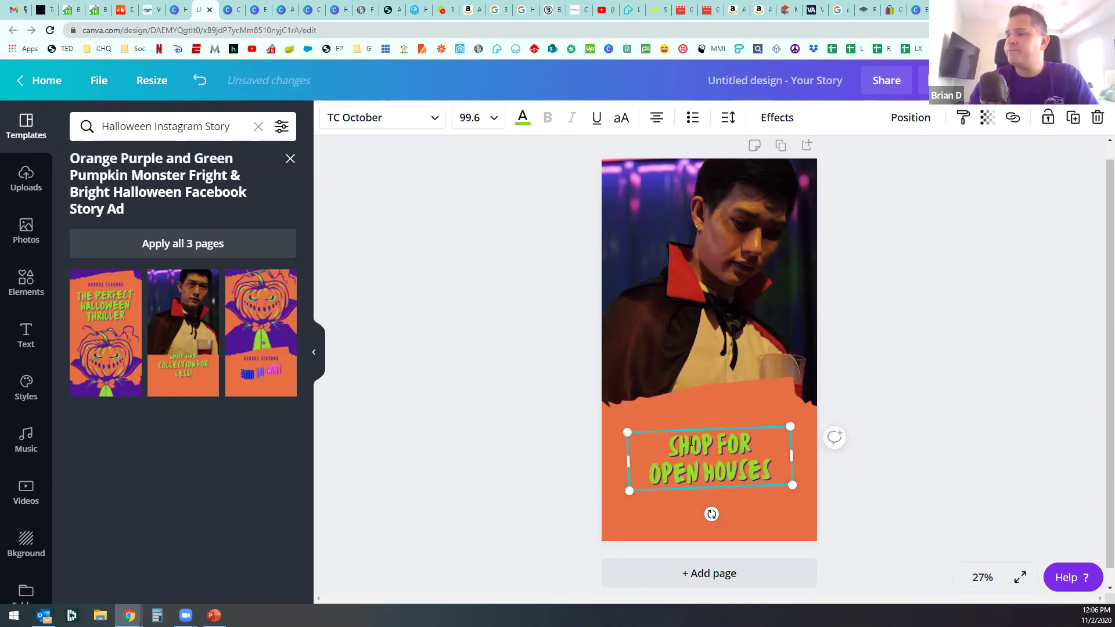
pyautogui.click(478, 354)
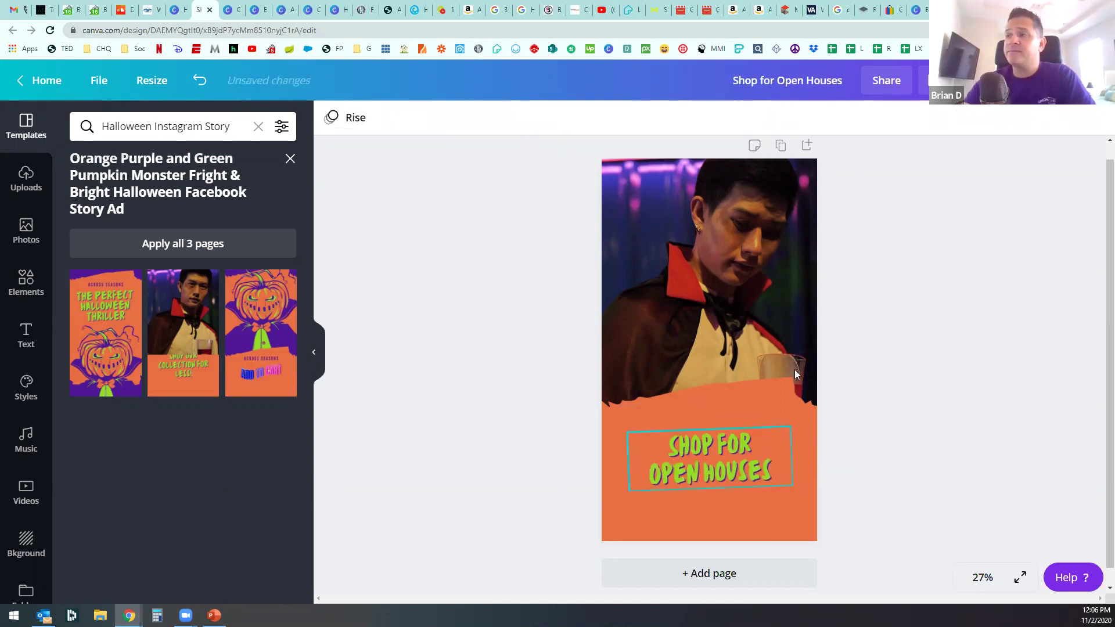
# Step: Trim the vampire video clip to run about 9.3 seconds instead of 3.9
pyautogui.click(719, 245)
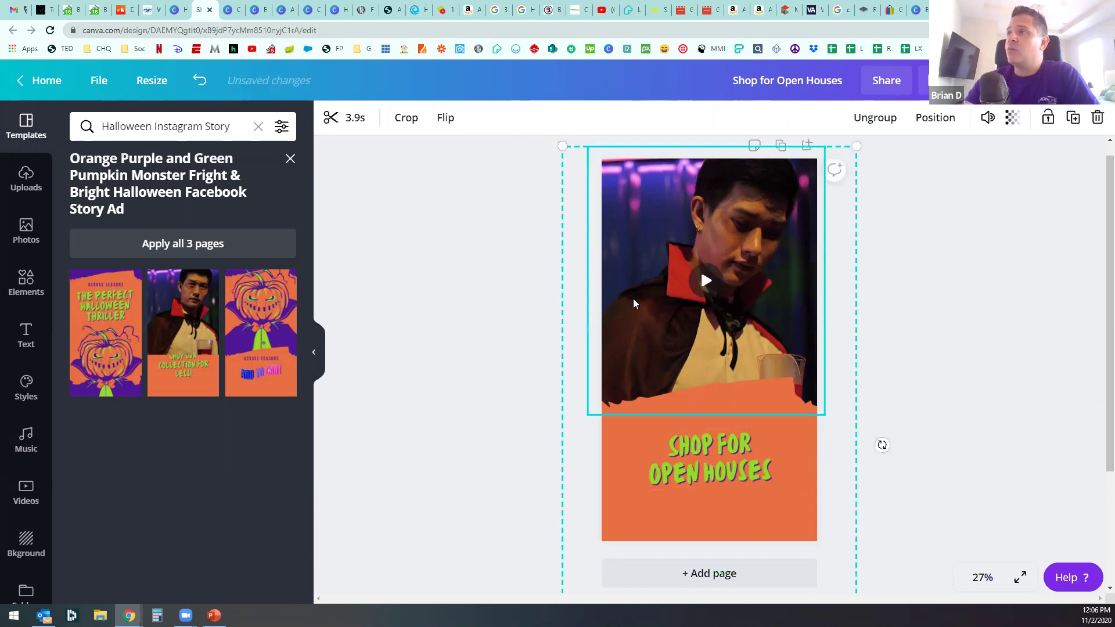
pyautogui.click(703, 281)
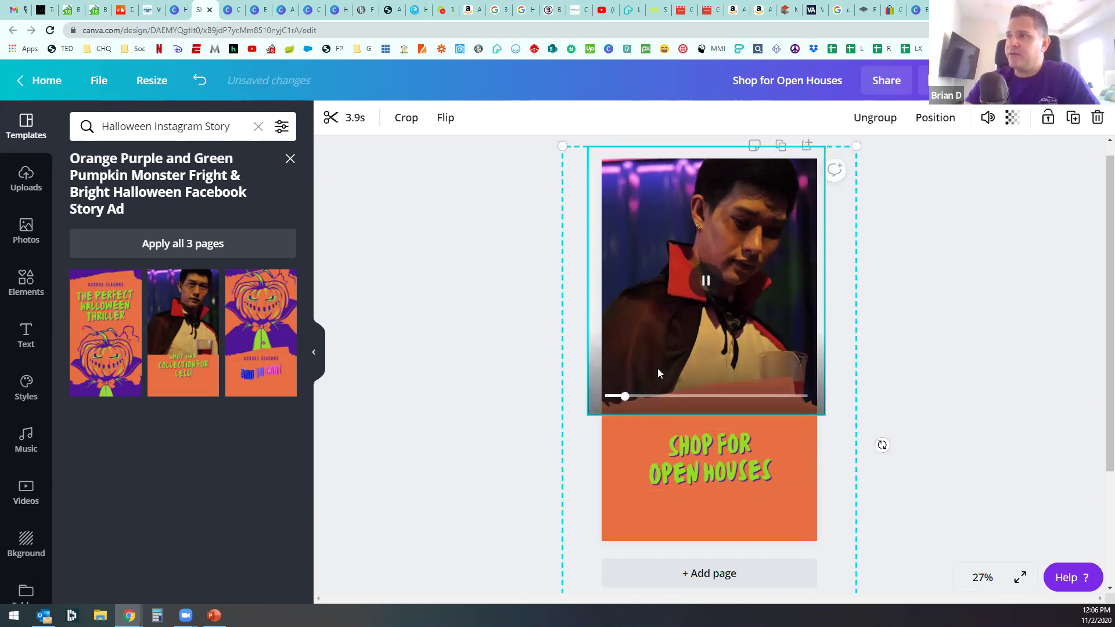
pyautogui.click(534, 468)
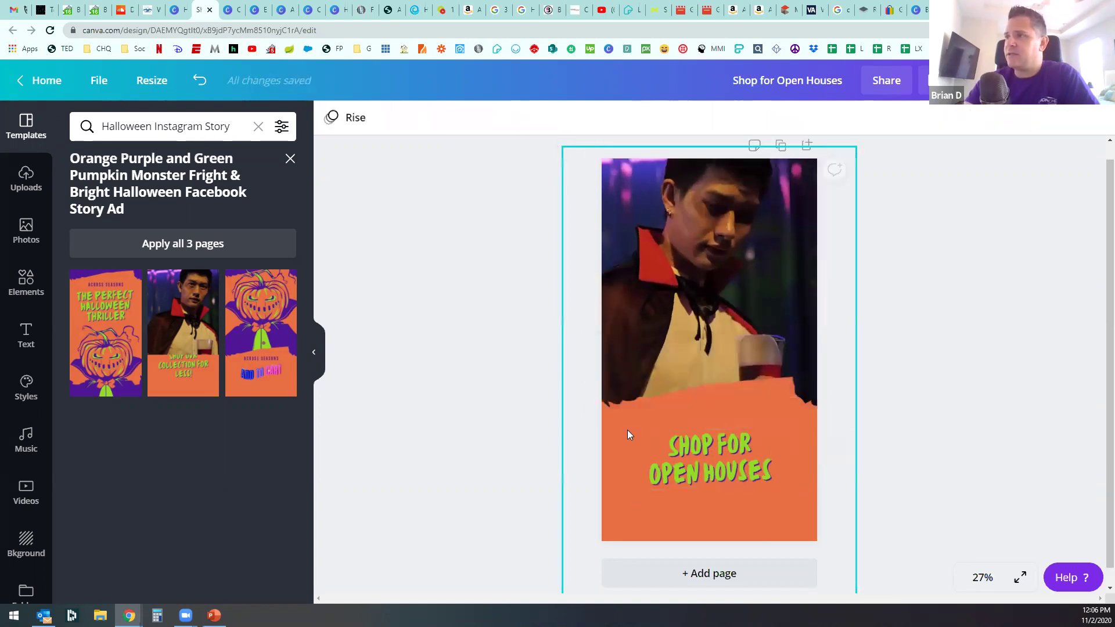
pyautogui.click(678, 312)
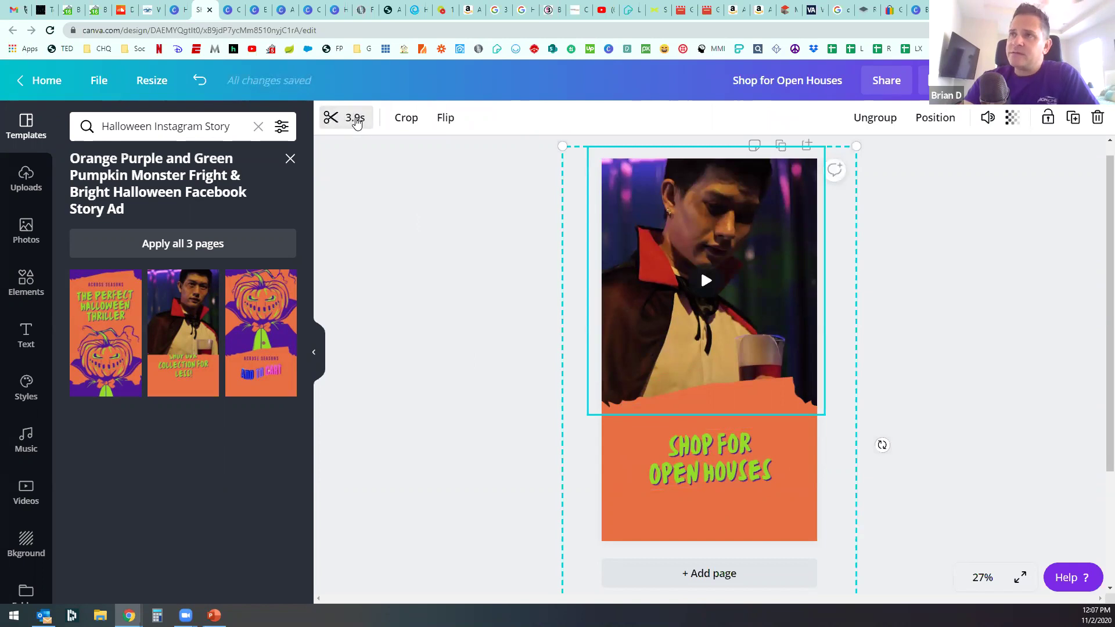
pyautogui.click(355, 119)
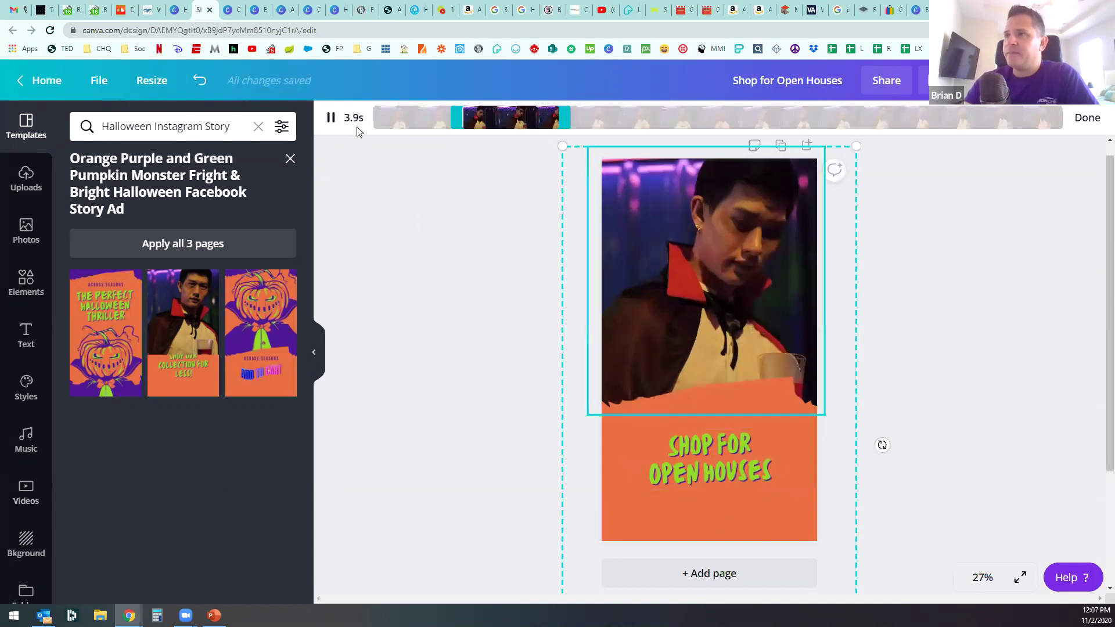
pyautogui.moveTo(570, 117); pyautogui.dragTo(727, 129)
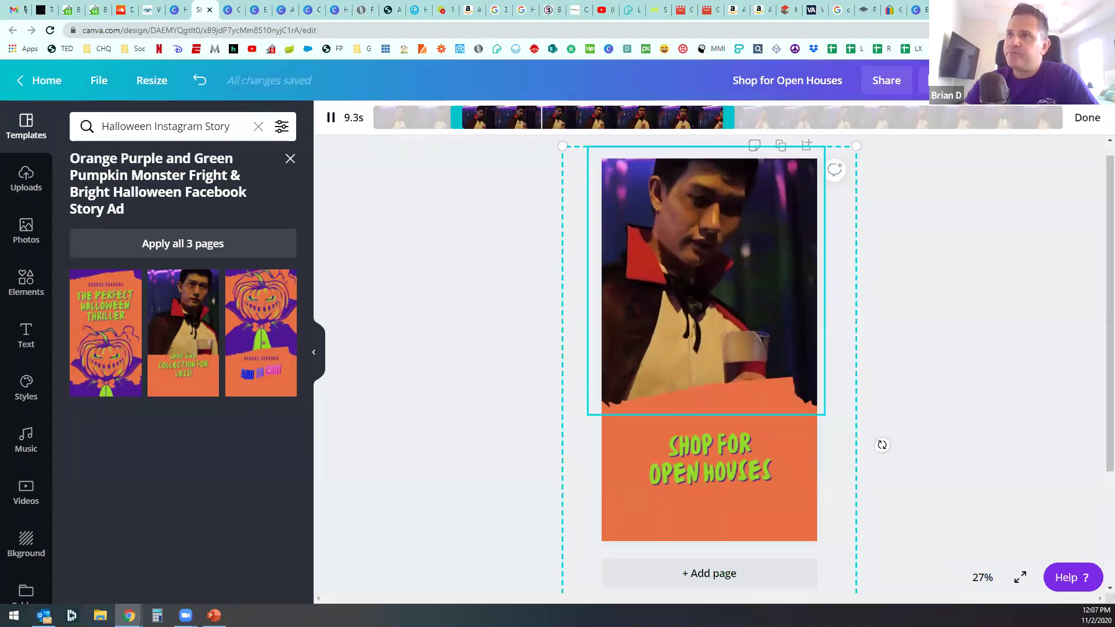
pyautogui.press('Escape')
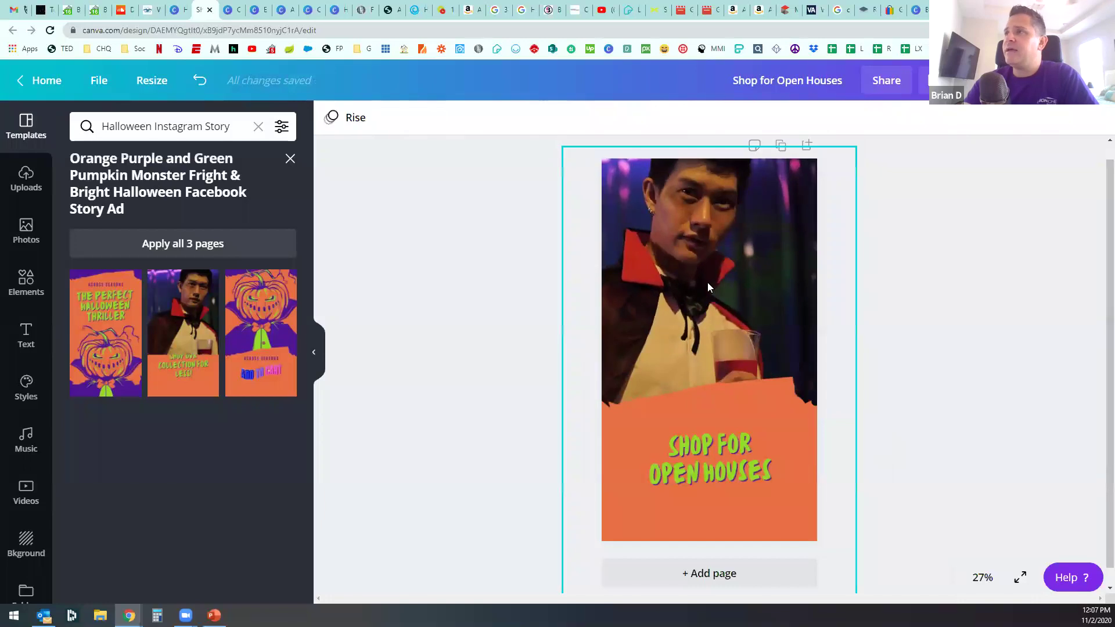
# Step: Add a second page with the ghosts-and-pink-pumpkin 'Hit your #Squashgoals at Patchery' template
pyautogui.click(290, 158)
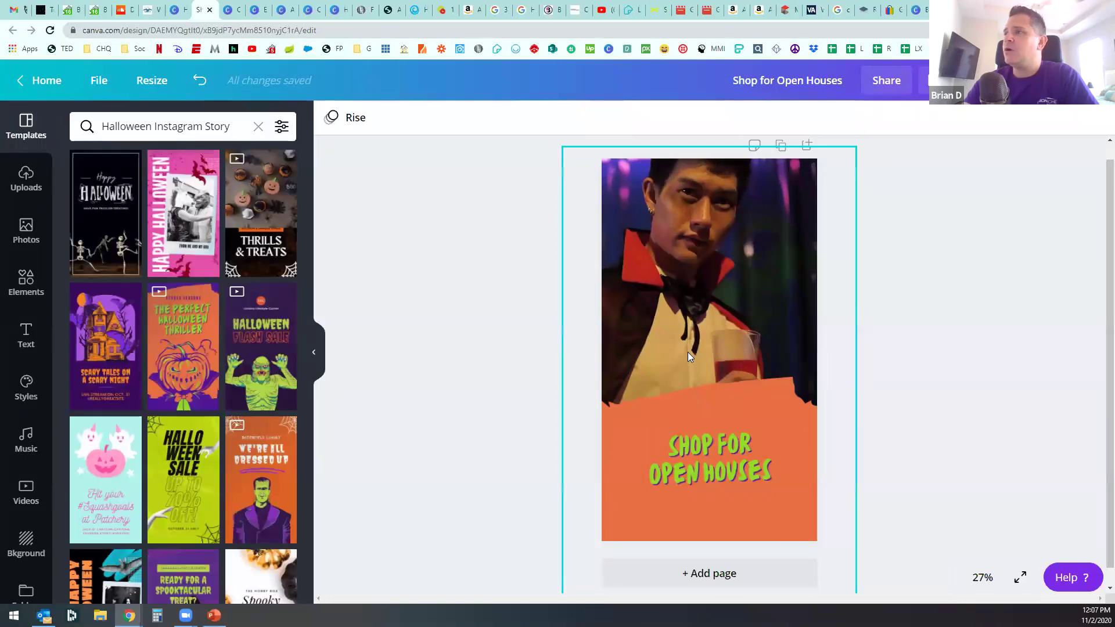
pyautogui.click(732, 574)
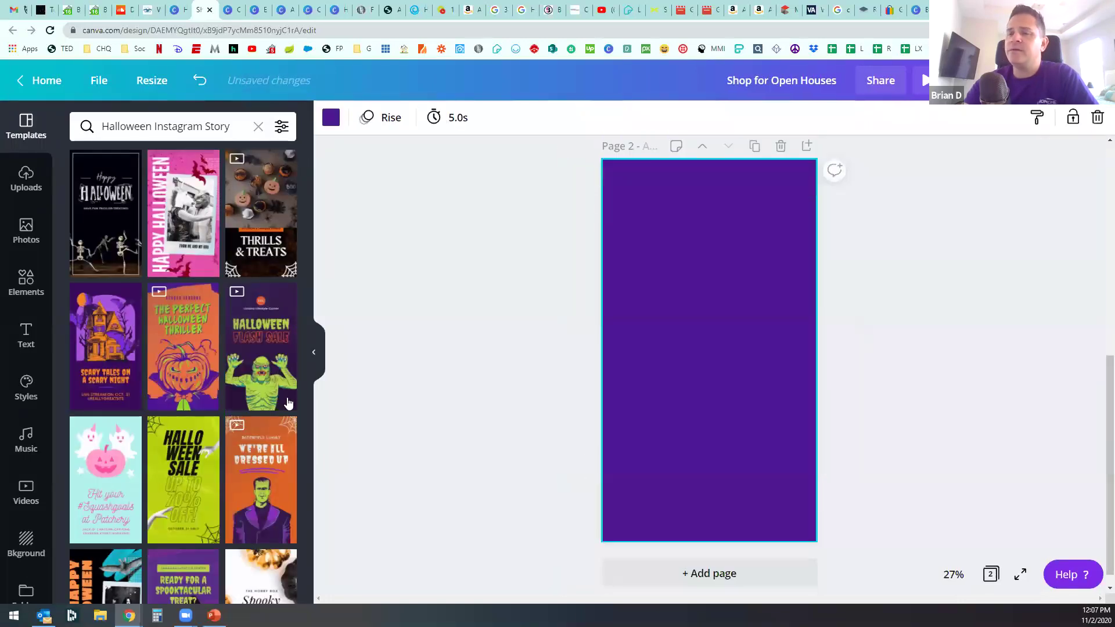
pyautogui.scroll(-1, 176, 426)
pyautogui.click(119, 456)
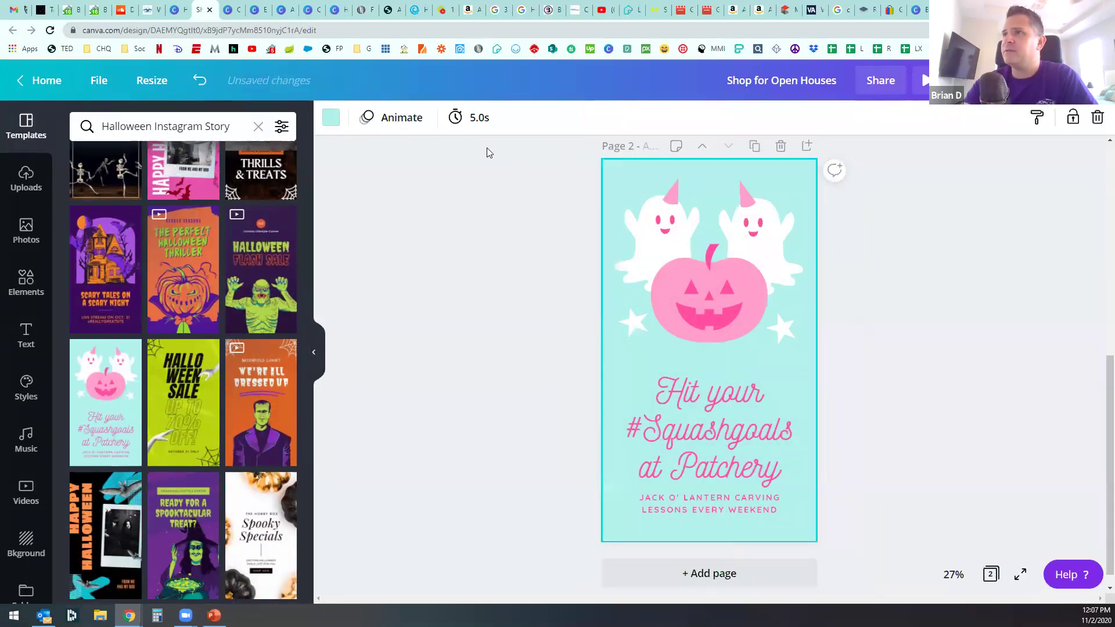
# Step: Check page 2's display timing and inspect its pink pumpkin and ghost elements
pyautogui.click(470, 117)
pyautogui.click(451, 436)
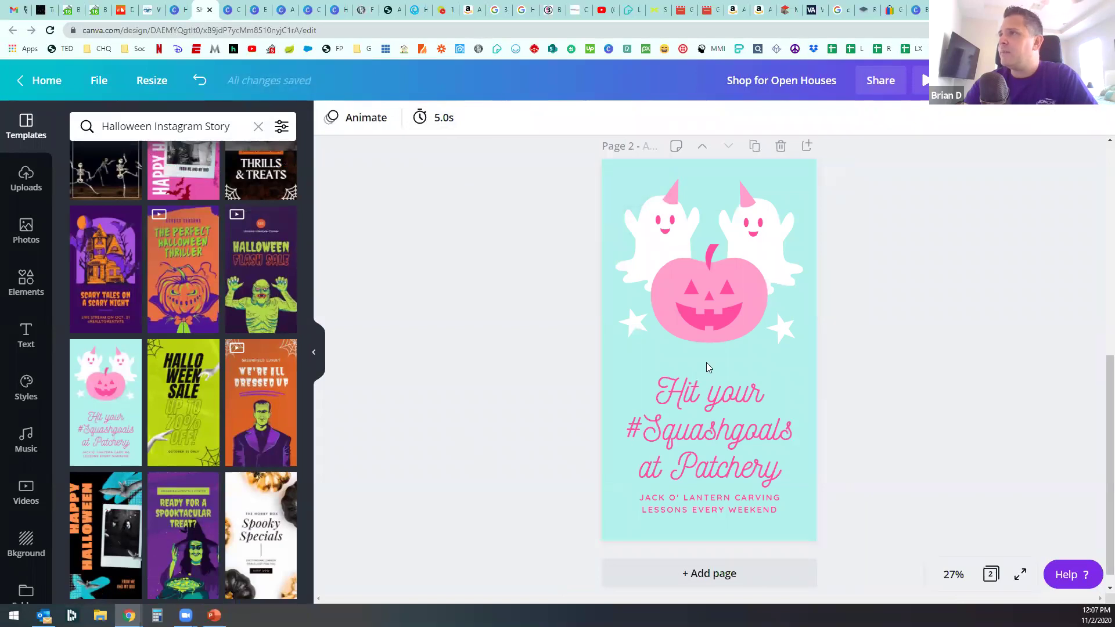
pyautogui.click(707, 301)
pyautogui.click(659, 230)
pyautogui.click(727, 234)
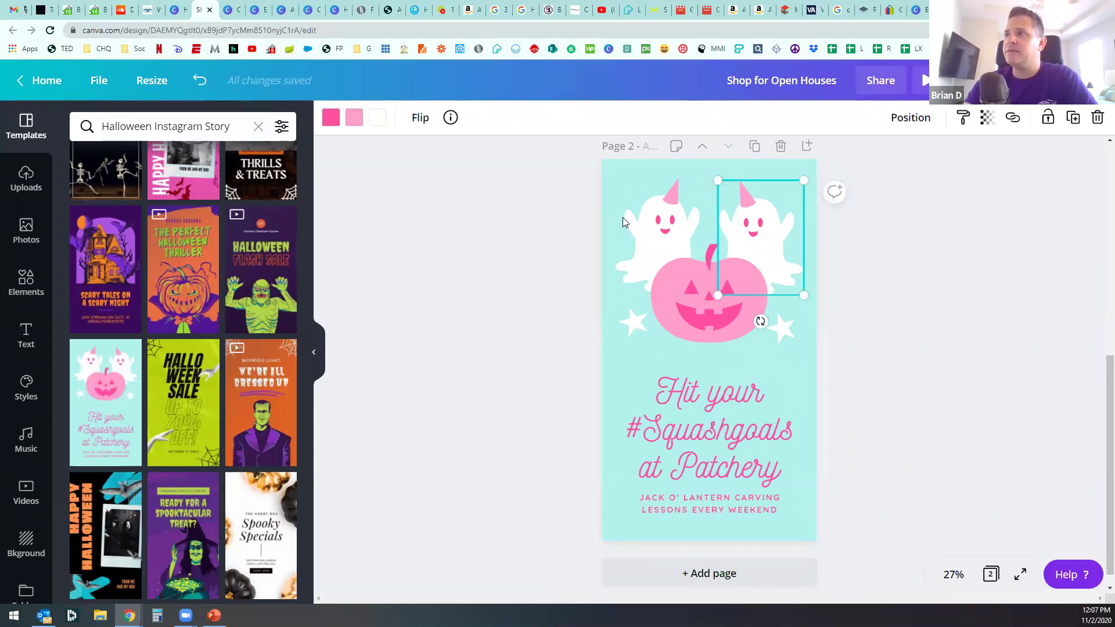
pyautogui.click(470, 270)
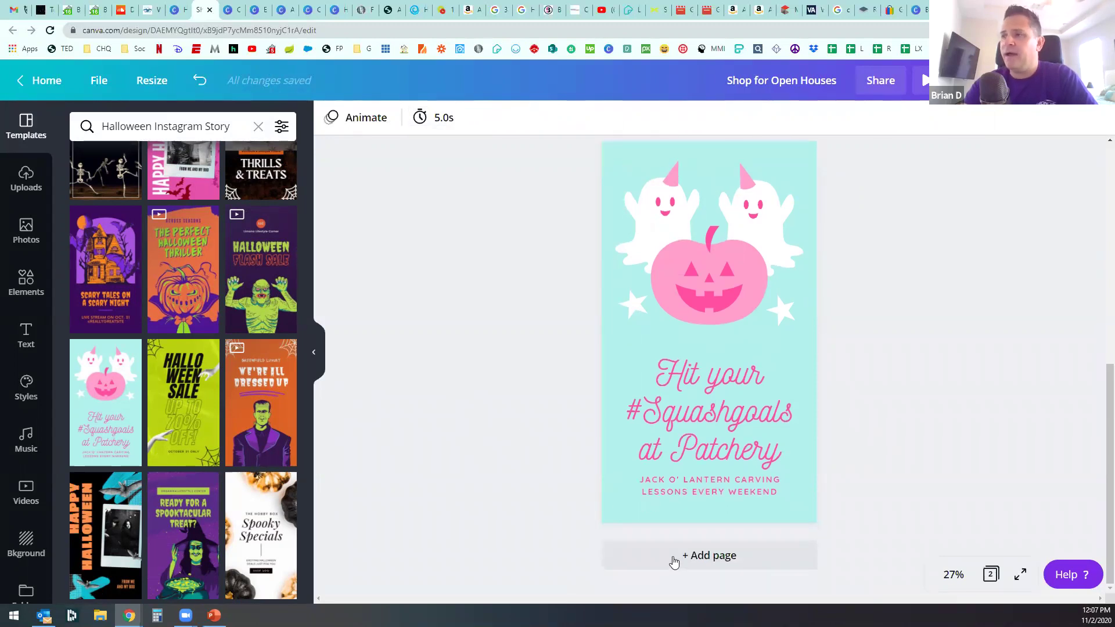
# Step: Add a third page using the Spooky Specials Hobby Box template
pyautogui.click(675, 563)
pyautogui.scroll(-2, 259, 406)
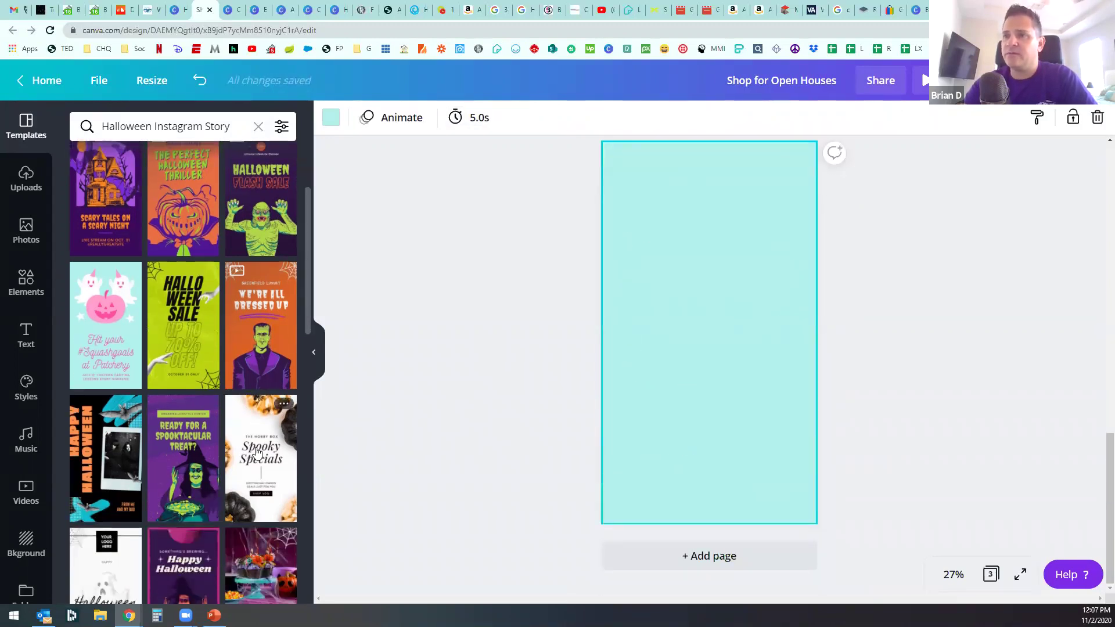
pyautogui.click(258, 450)
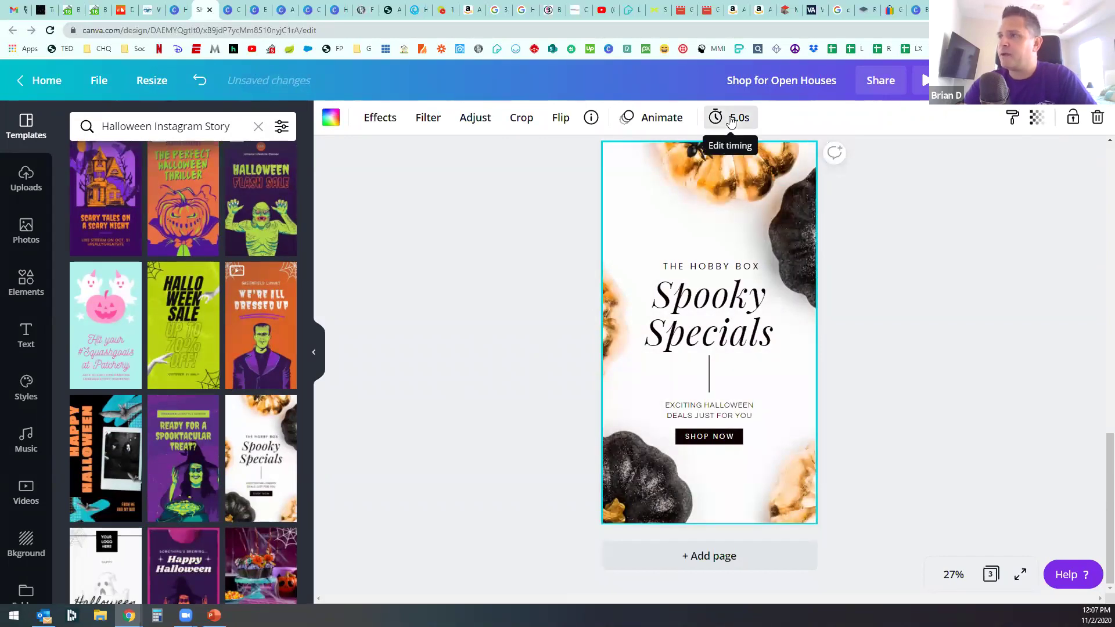
# Step: Give page 3 the Breathe page animation and select its Spooky Specials title
pyautogui.click(655, 117)
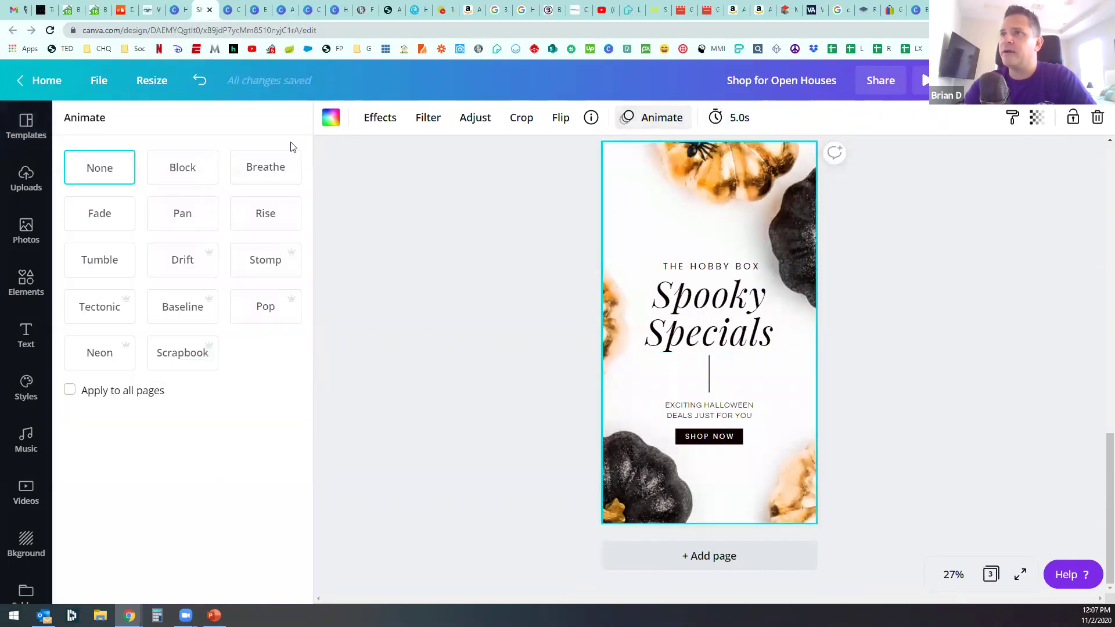
pyautogui.click(271, 168)
pyautogui.click(450, 361)
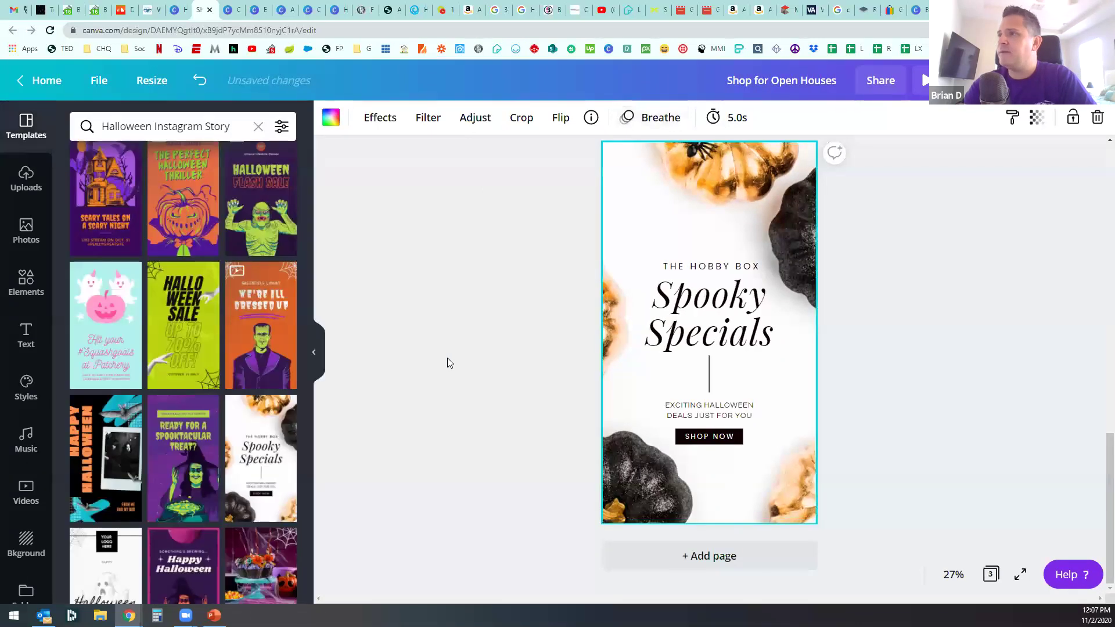
pyautogui.click(692, 306)
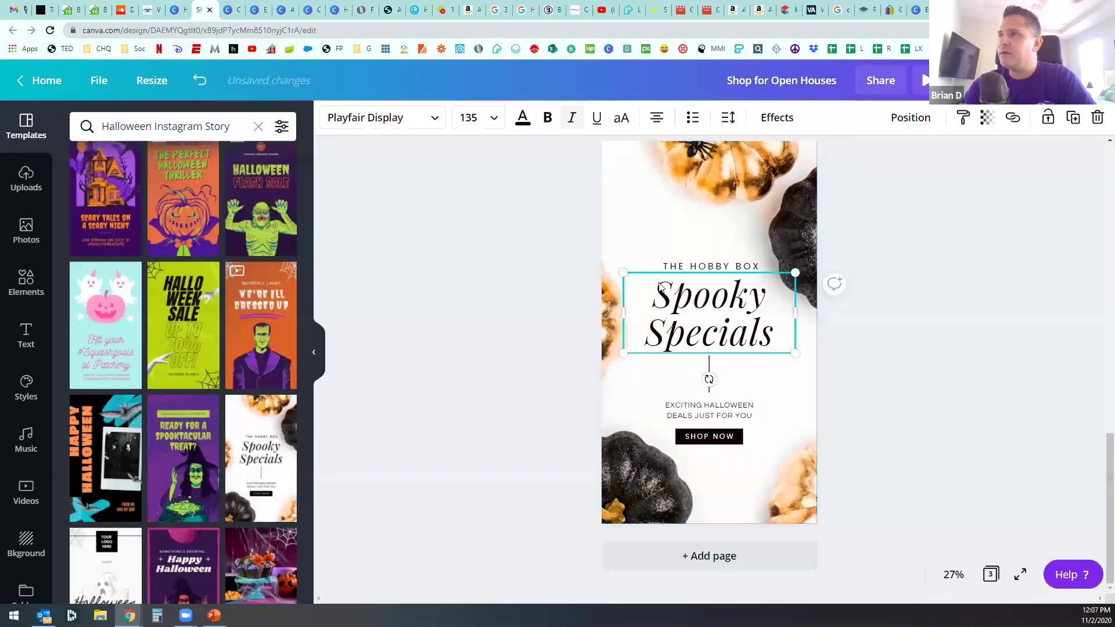
pyautogui.click(27, 286)
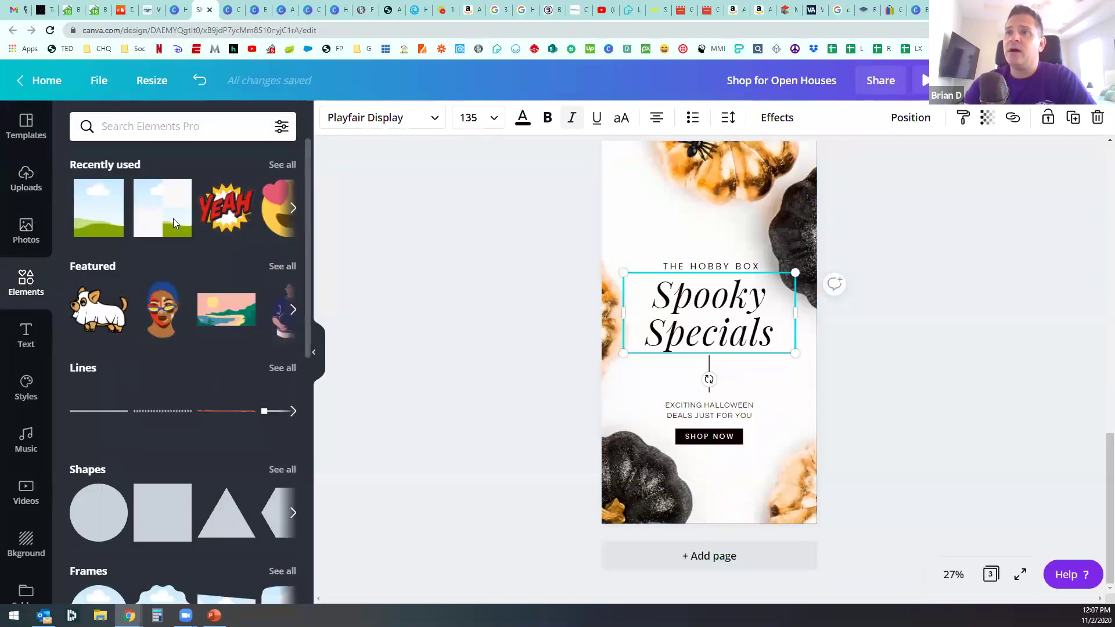
# Step: Search elements for 'sticker' and add the pink squiggle sticker to the page
pyautogui.click(154, 137)
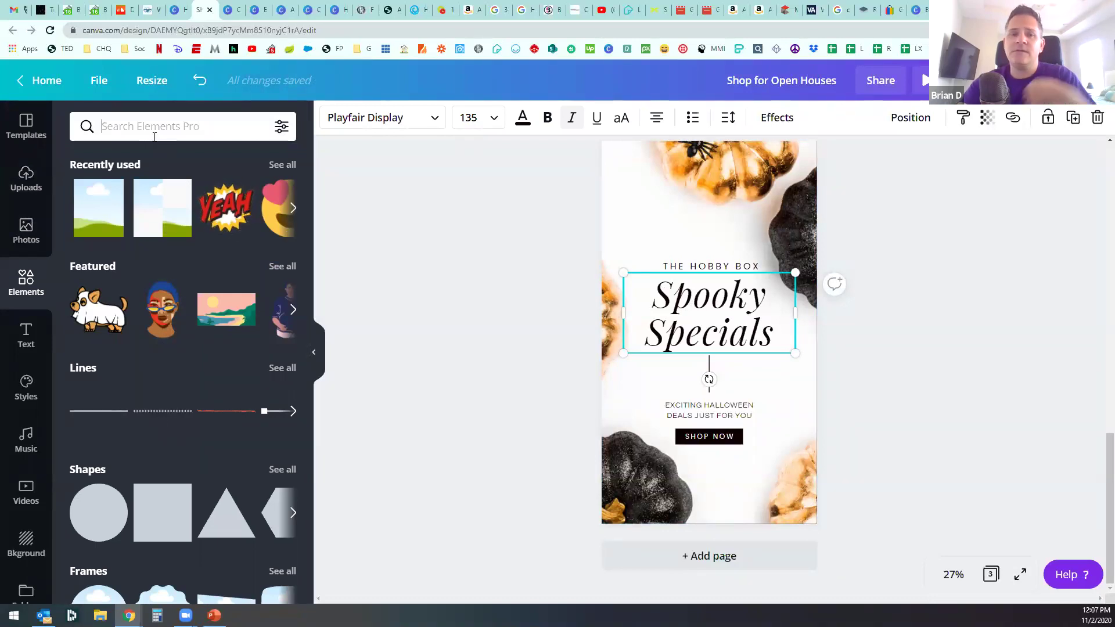
pyautogui.write('stick')
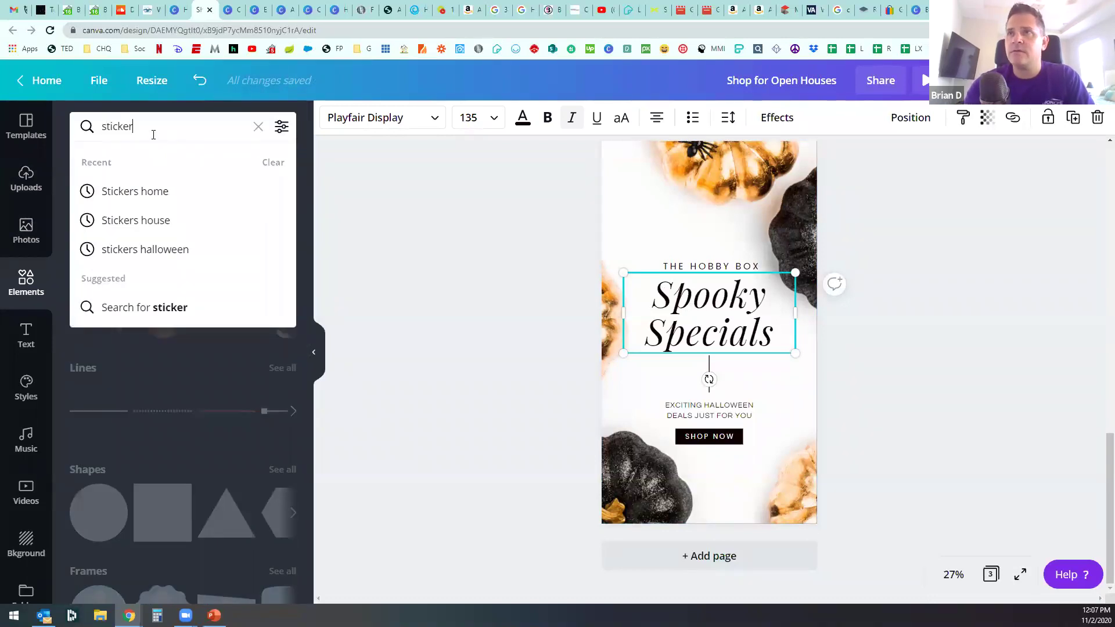
pyautogui.write('er')
pyautogui.press('Return')
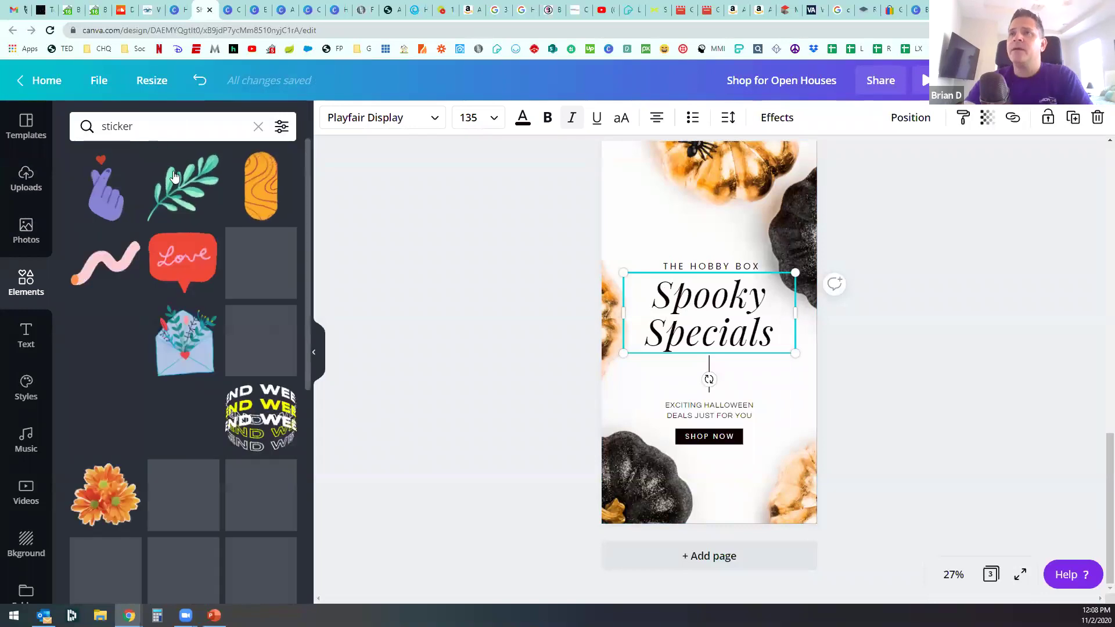
pyautogui.click(127, 271)
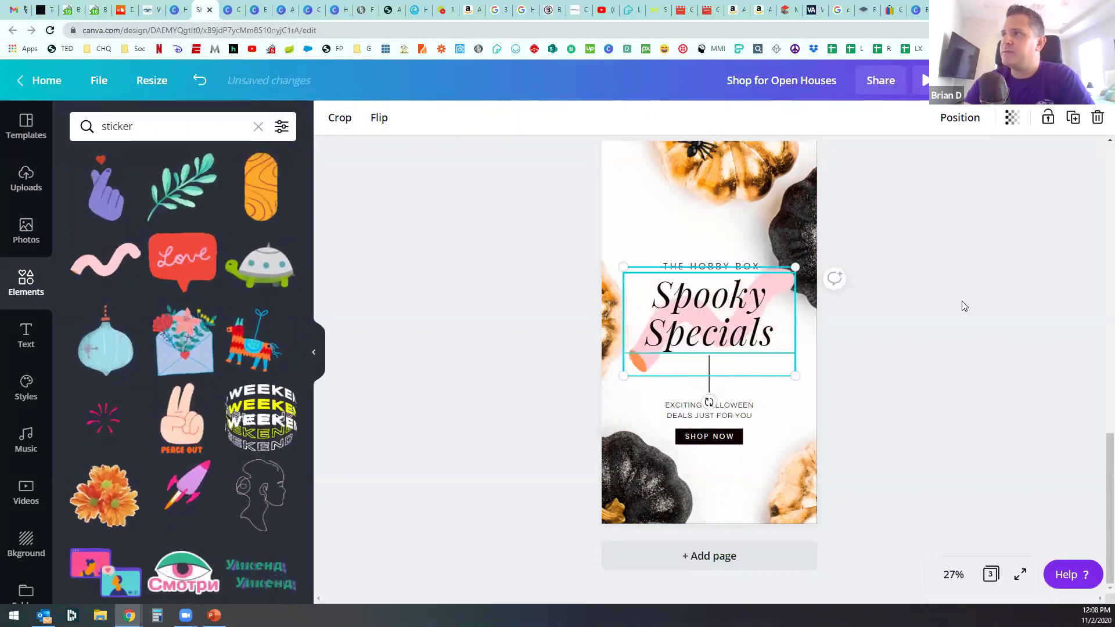
# Step: Layer the squiggle behind the title and move it to the top, above THE HOBBY BOX
pyautogui.click(963, 117)
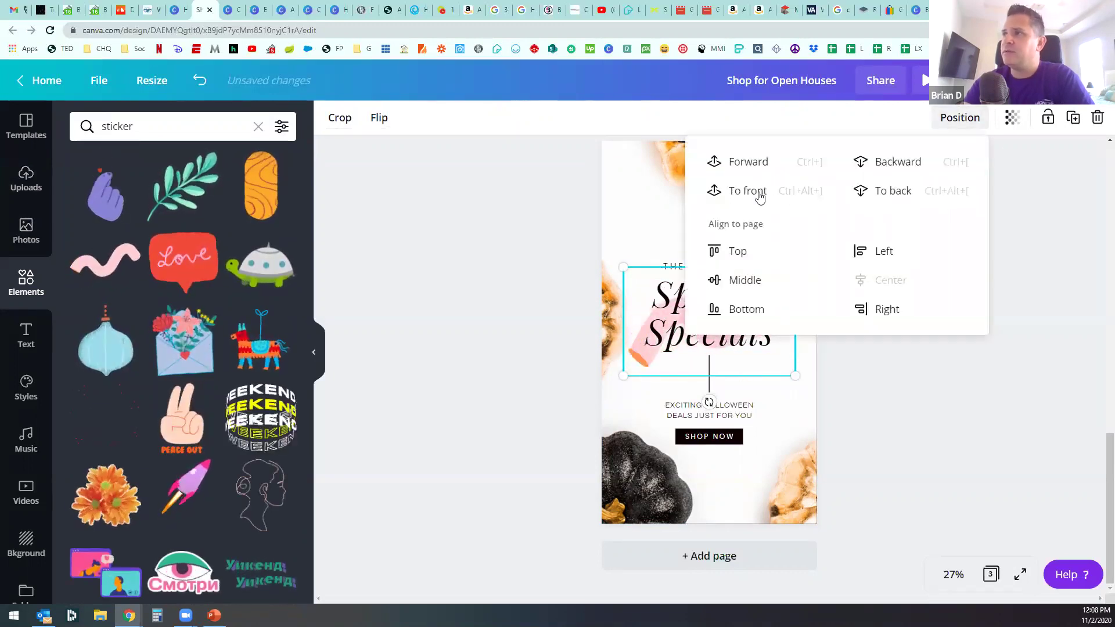
pyautogui.click(749, 163)
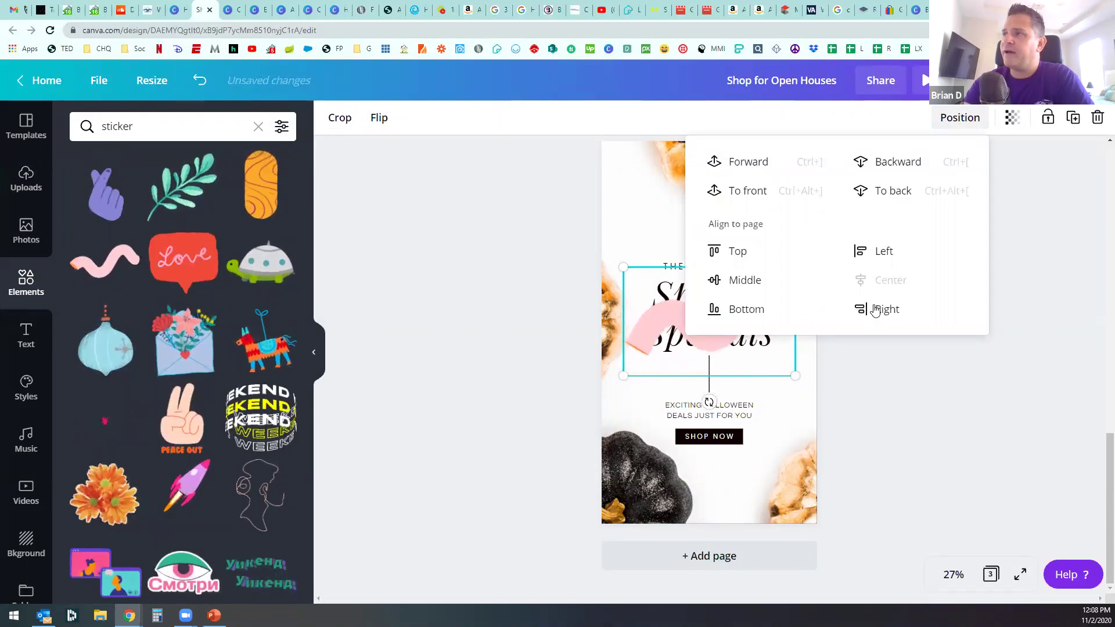
pyautogui.click(940, 417)
pyautogui.click(720, 325)
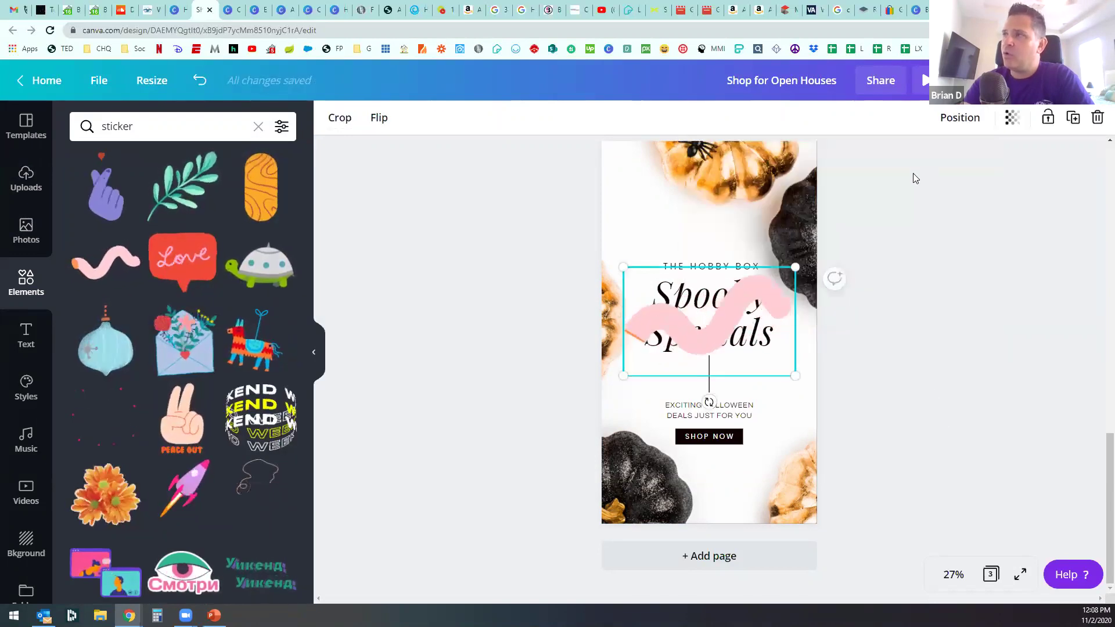
pyautogui.click(960, 117)
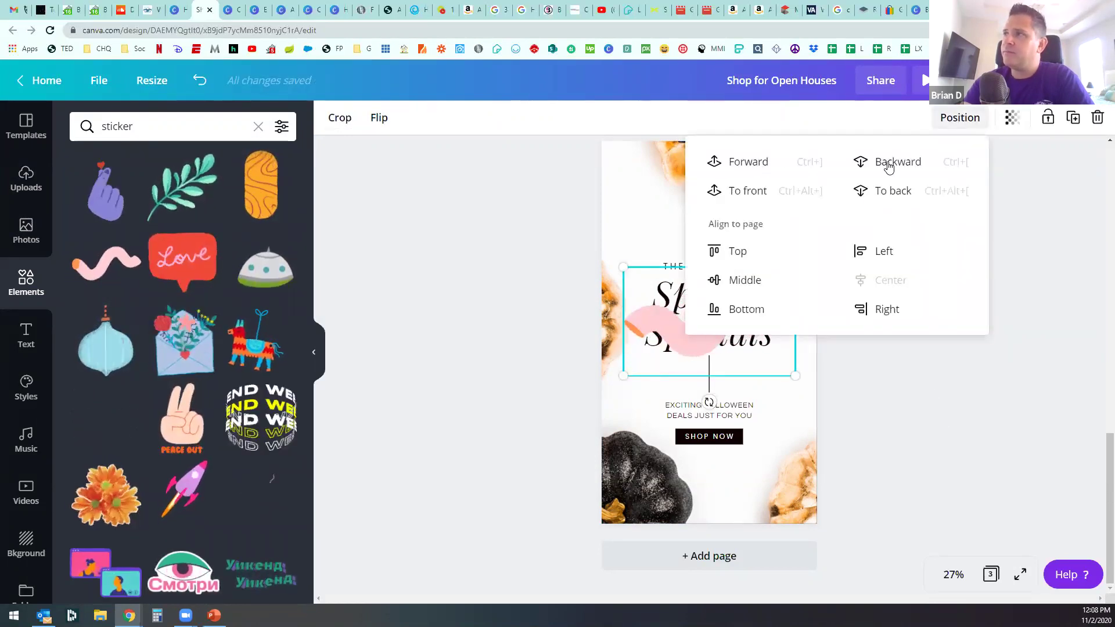
pyautogui.click(865, 161)
pyautogui.click(981, 430)
pyautogui.moveTo(696, 328); pyautogui.dragTo(625, 248)
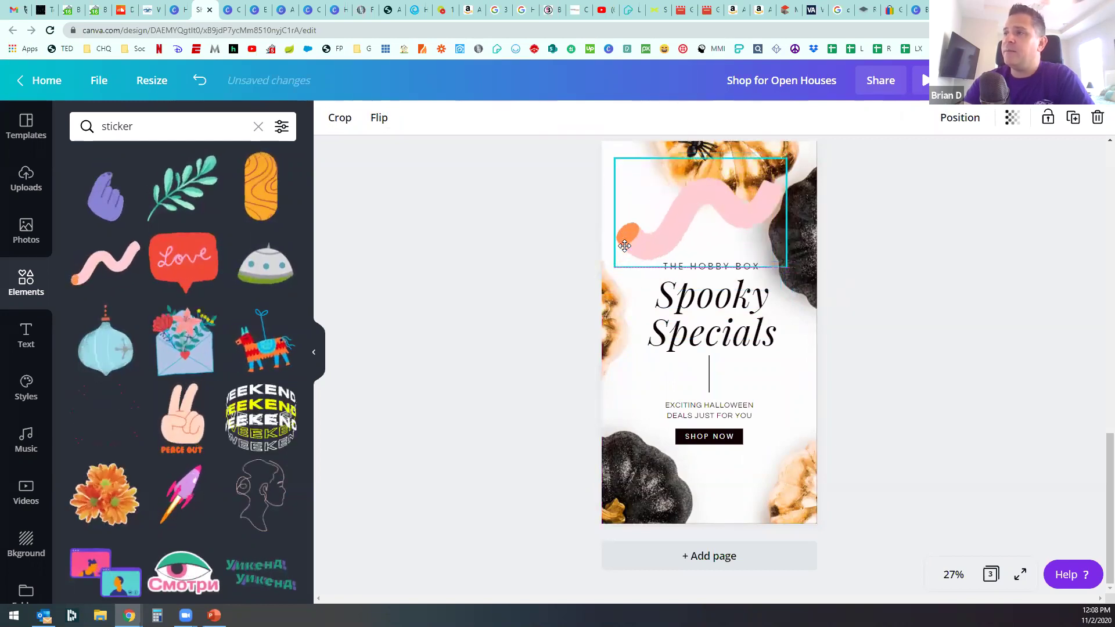
pyautogui.click(487, 274)
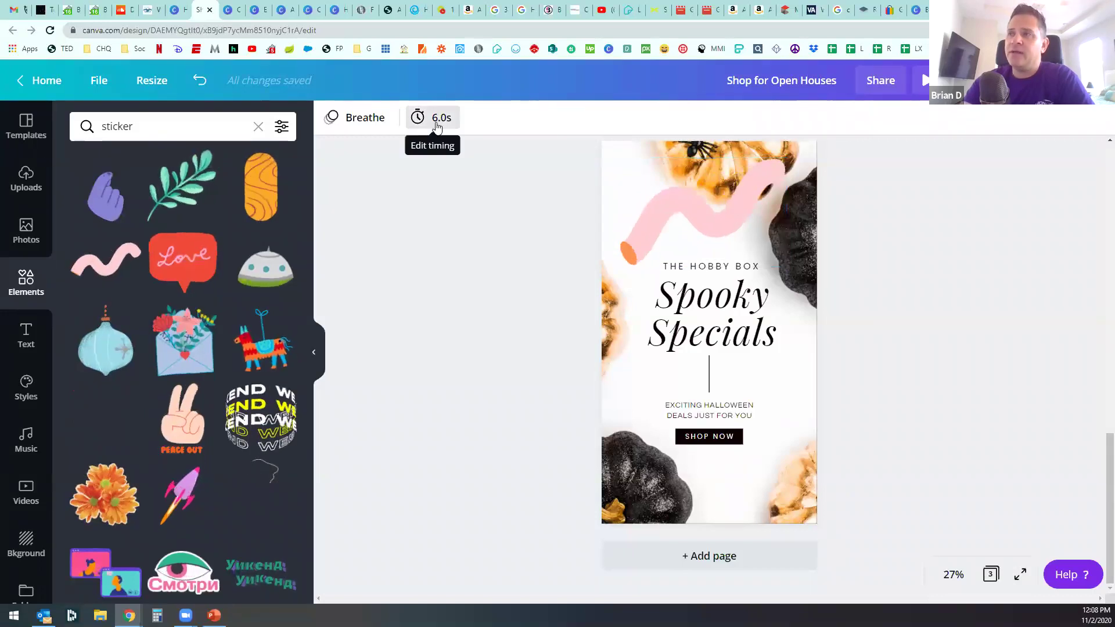
# Step: Add a fourth page holding a photo of two running dogs on black
pyautogui.click(699, 555)
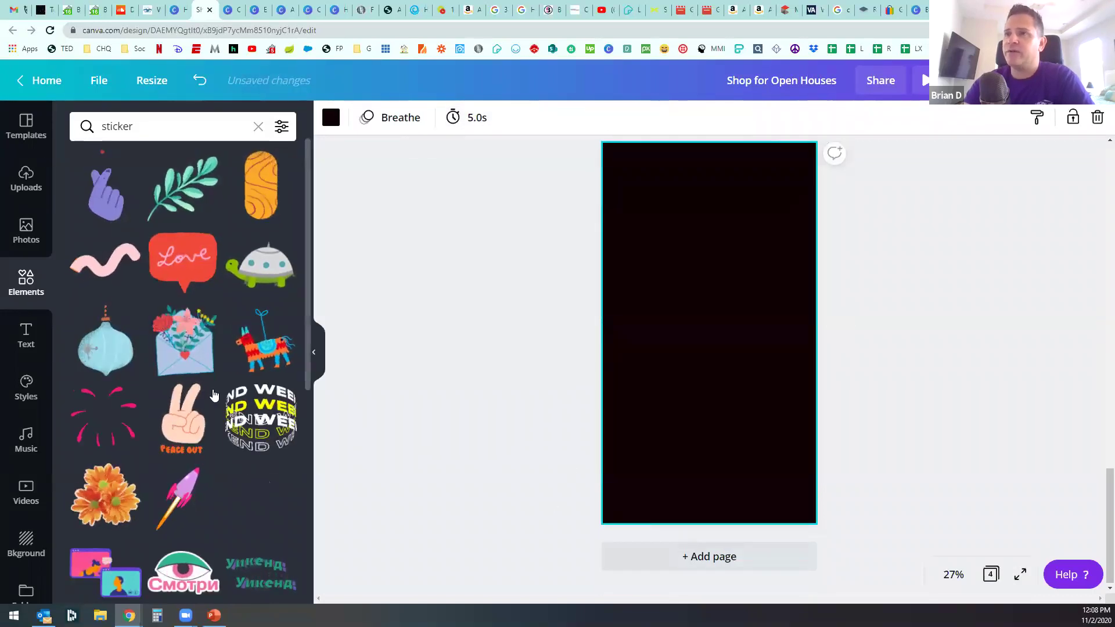
pyautogui.click(26, 231)
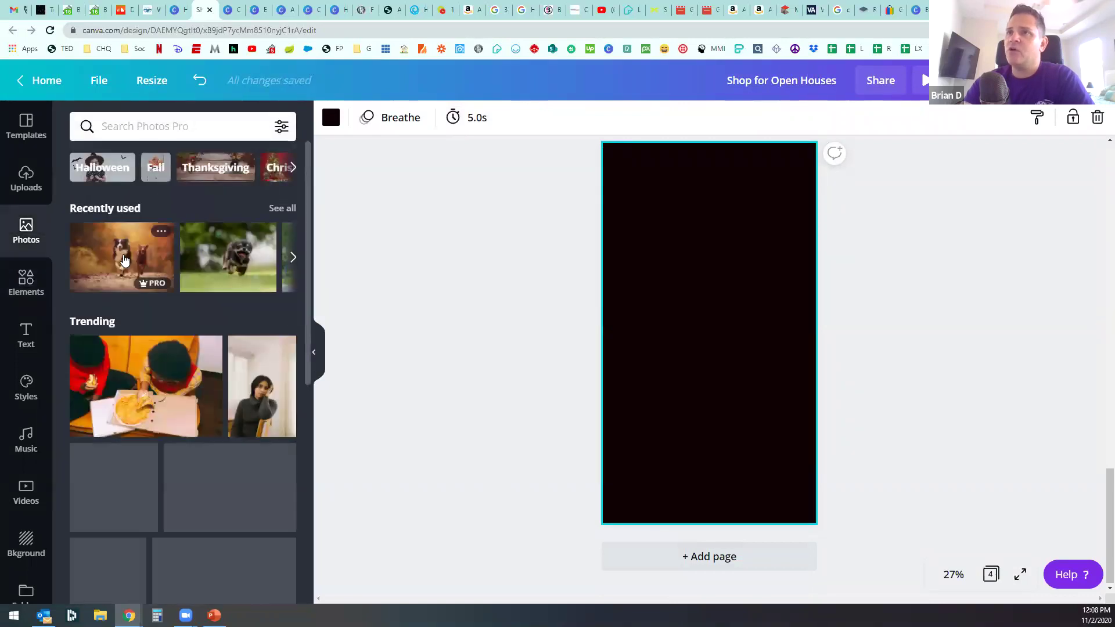
pyautogui.click(137, 239)
pyautogui.click(499, 351)
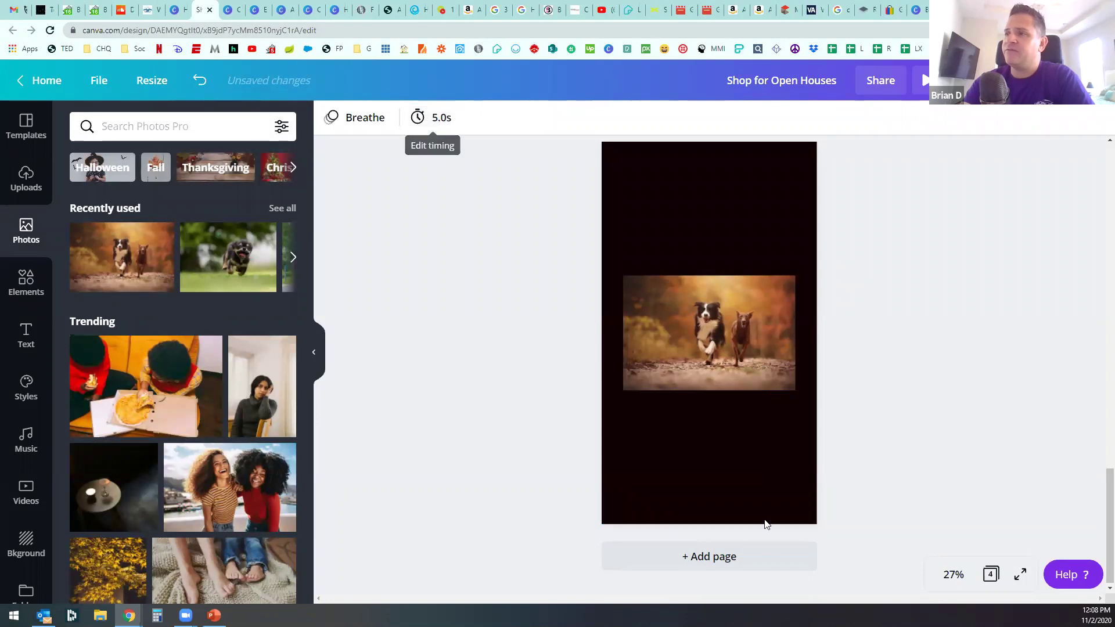
# Step: Open the download settings and browse the file types, keeping MP4 Video selected
pyautogui.click(964, 81)
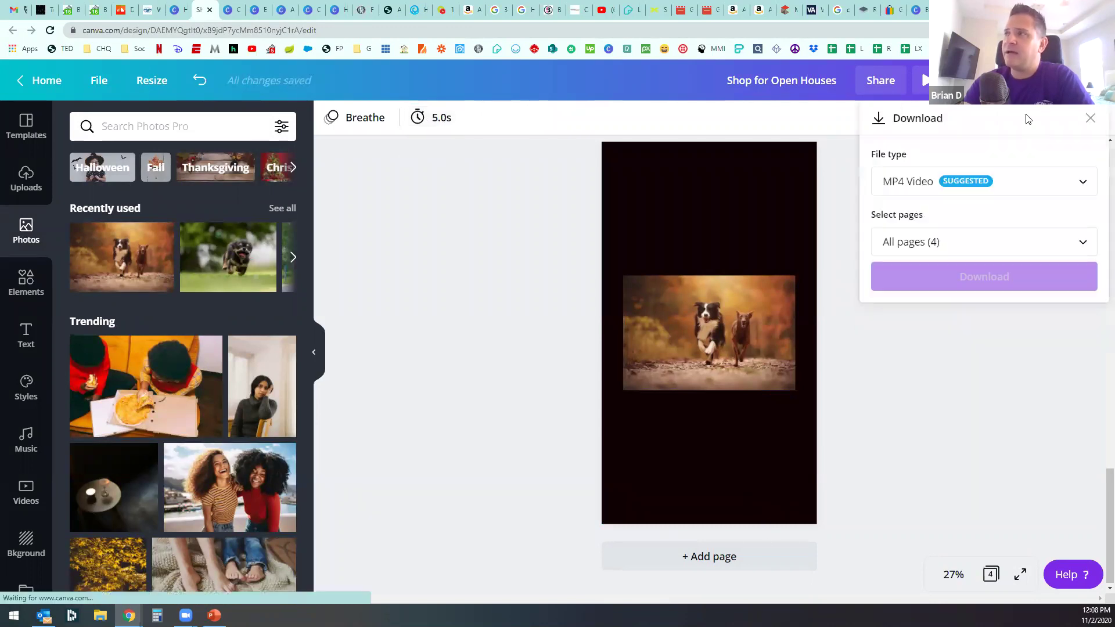
pyautogui.click(968, 182)
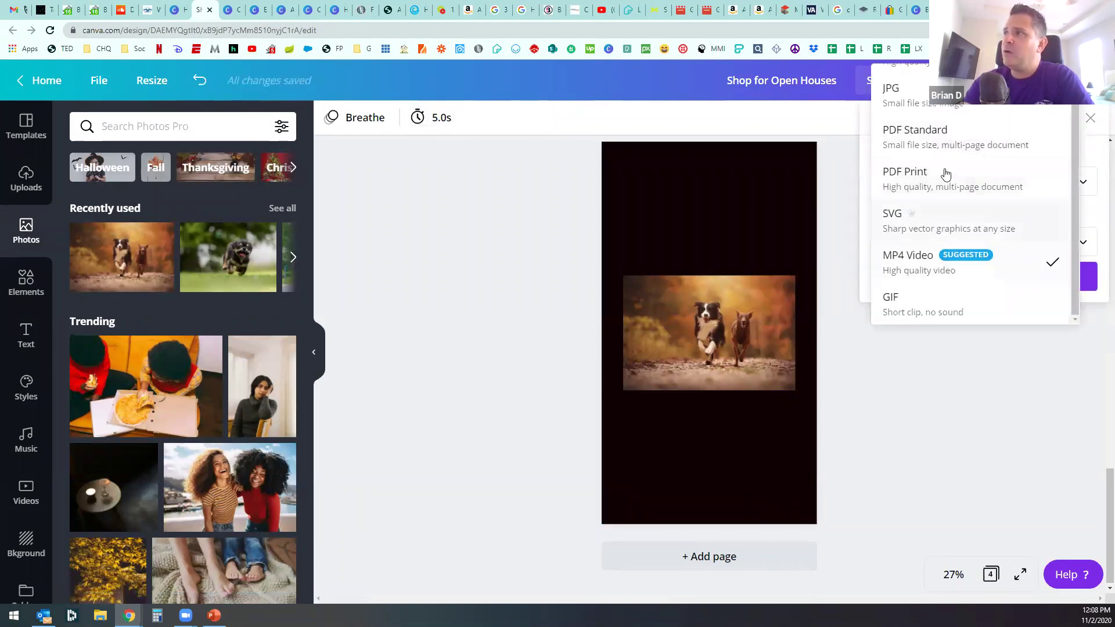
pyautogui.scroll(1, 946, 226)
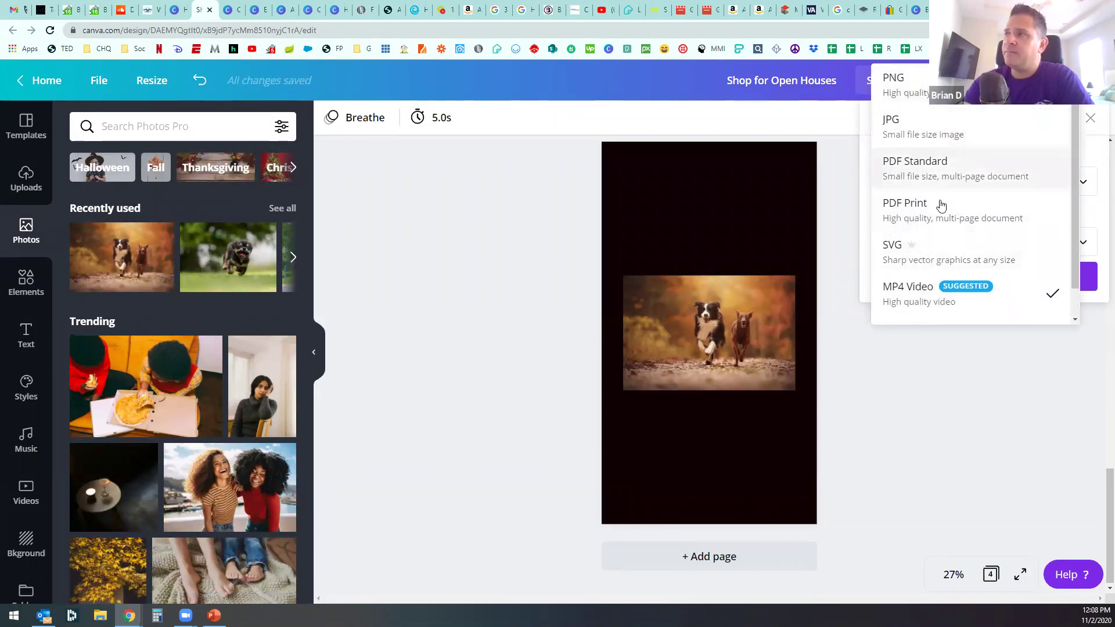
pyautogui.scroll(-1, 953, 213)
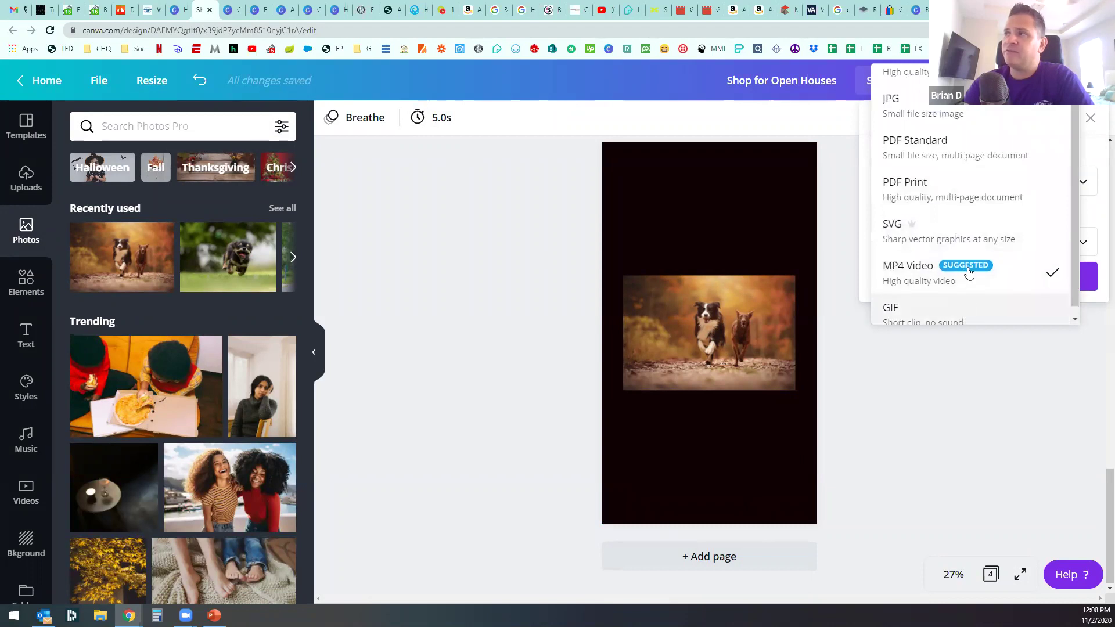
pyautogui.scroll(1, 967, 255)
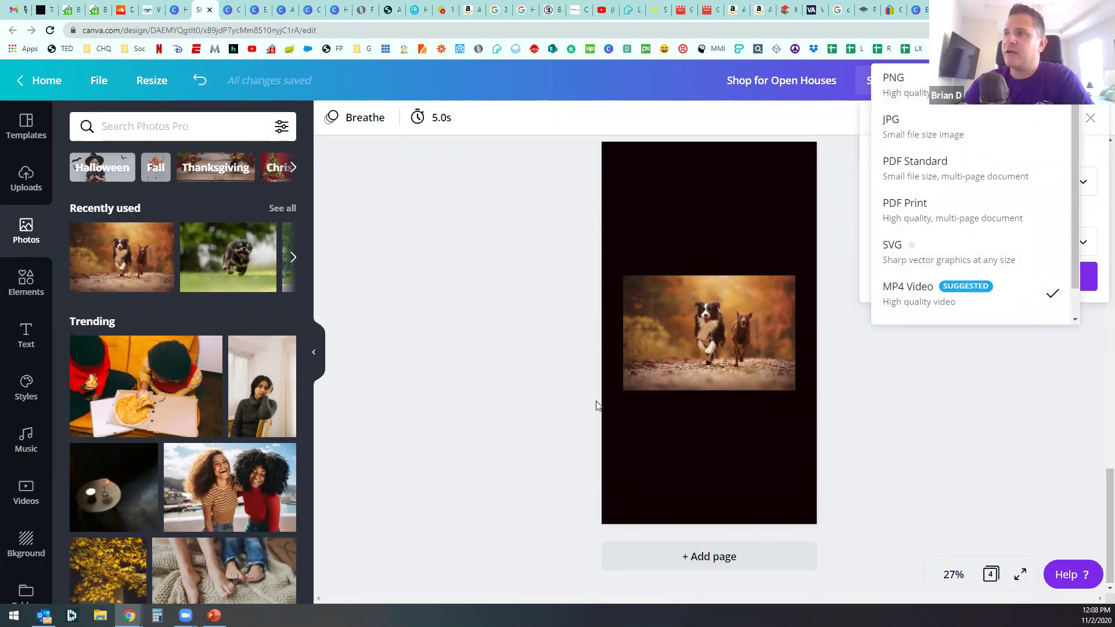
# Step: Close the download options and delete the dog photo from page 4
pyautogui.click(1039, 448)
pyautogui.click(740, 340)
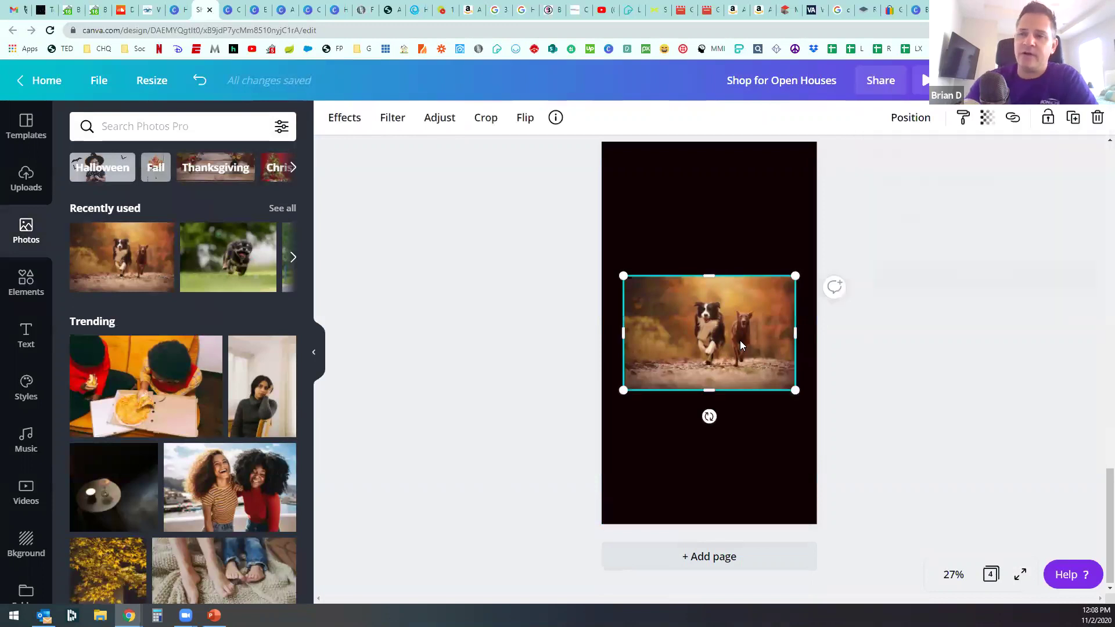
pyautogui.press('Delete')
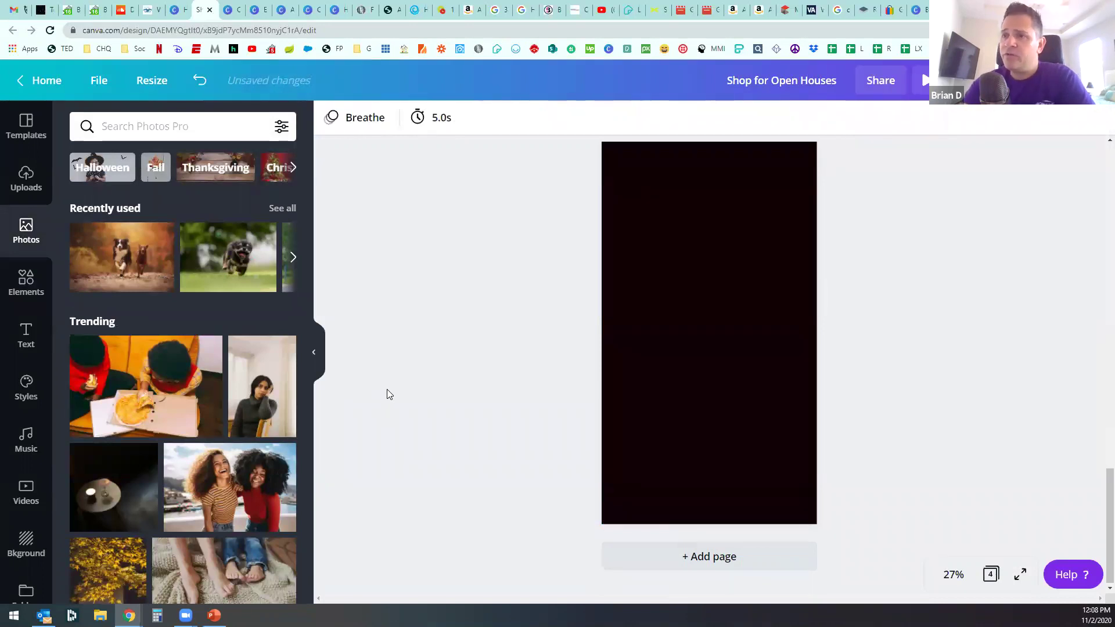
# Step: Remove page 4's black background so the page turns plain white
pyautogui.scroll(6, 388, 392)
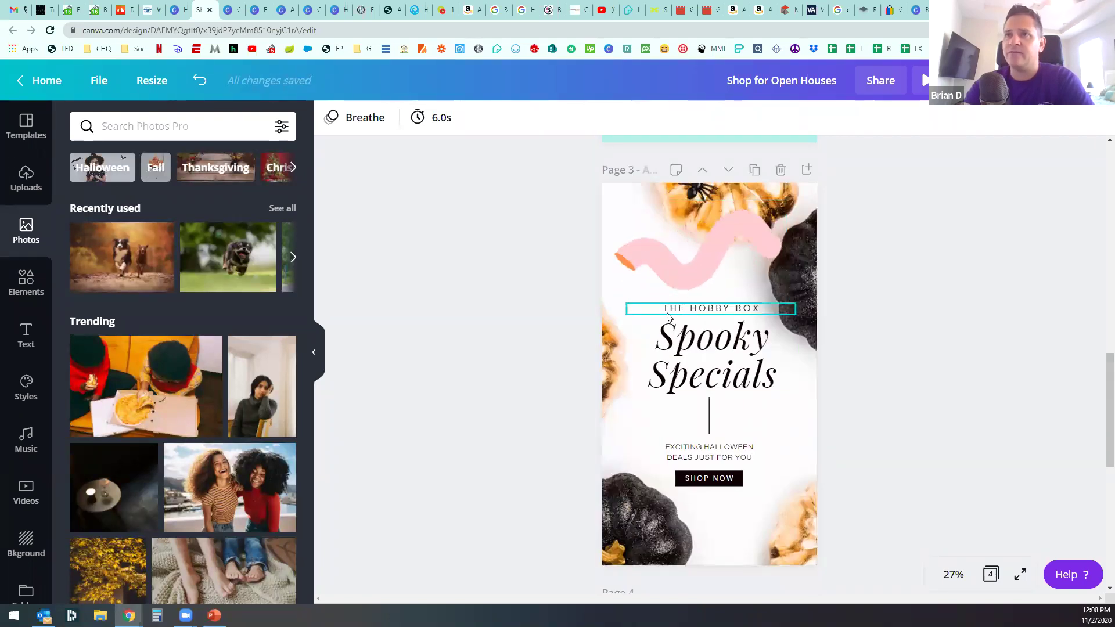
pyautogui.scroll(-6, 726, 506)
pyautogui.scroll(-2, 726, 505)
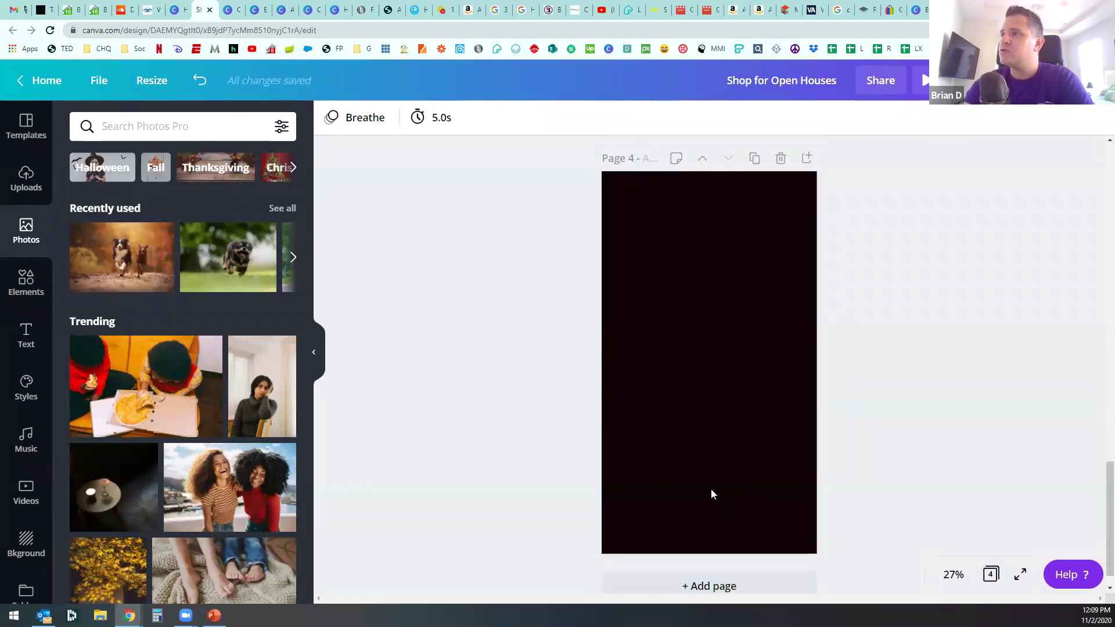
pyautogui.click(728, 383)
pyautogui.press('Delete')
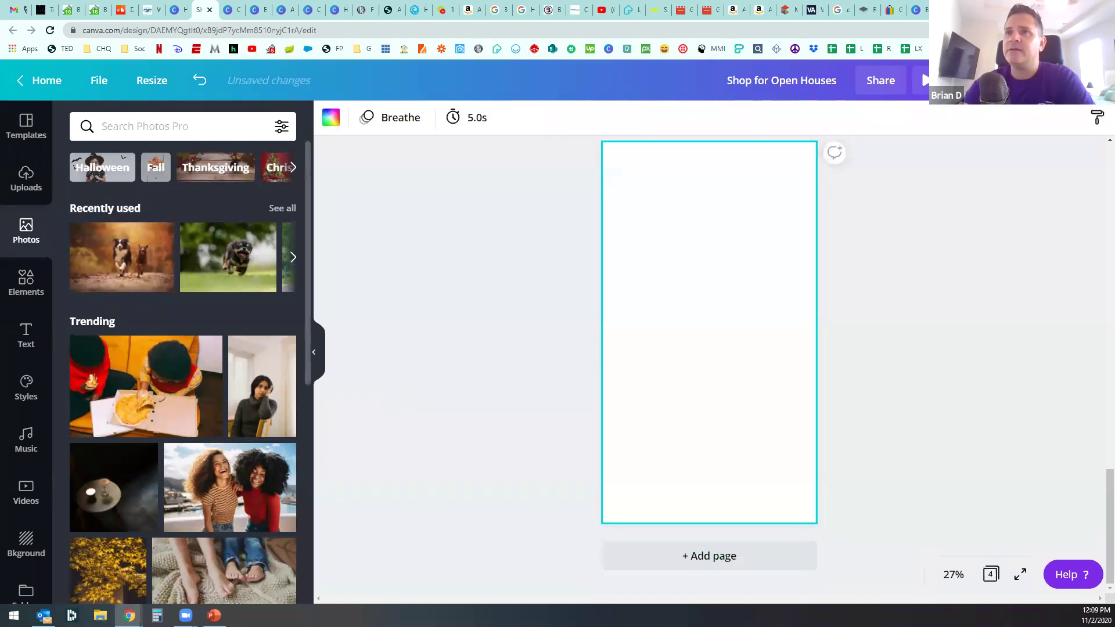
# Step: Browse the Halloween Instagram Story templates in the template library again
pyautogui.click(26, 125)
pyautogui.scroll(-2, 224, 437)
pyautogui.scroll(-2, 224, 437)
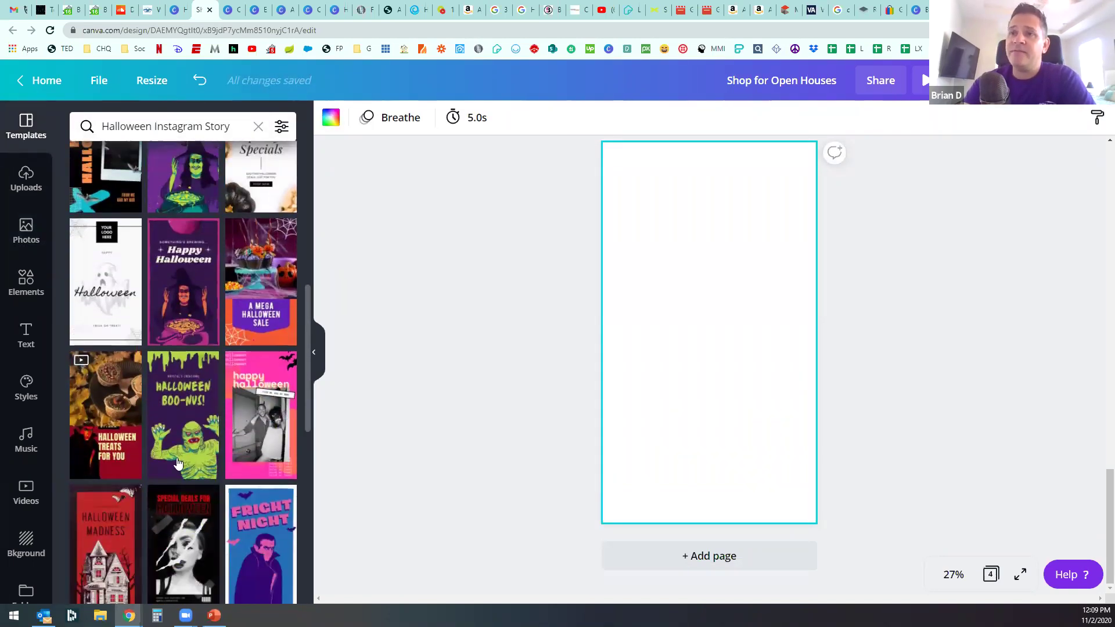
# Step: Search templates for Thanksgiving and apply 'Top Recipes to Try this Thanksgiving' to page 4
pyautogui.click(112, 130)
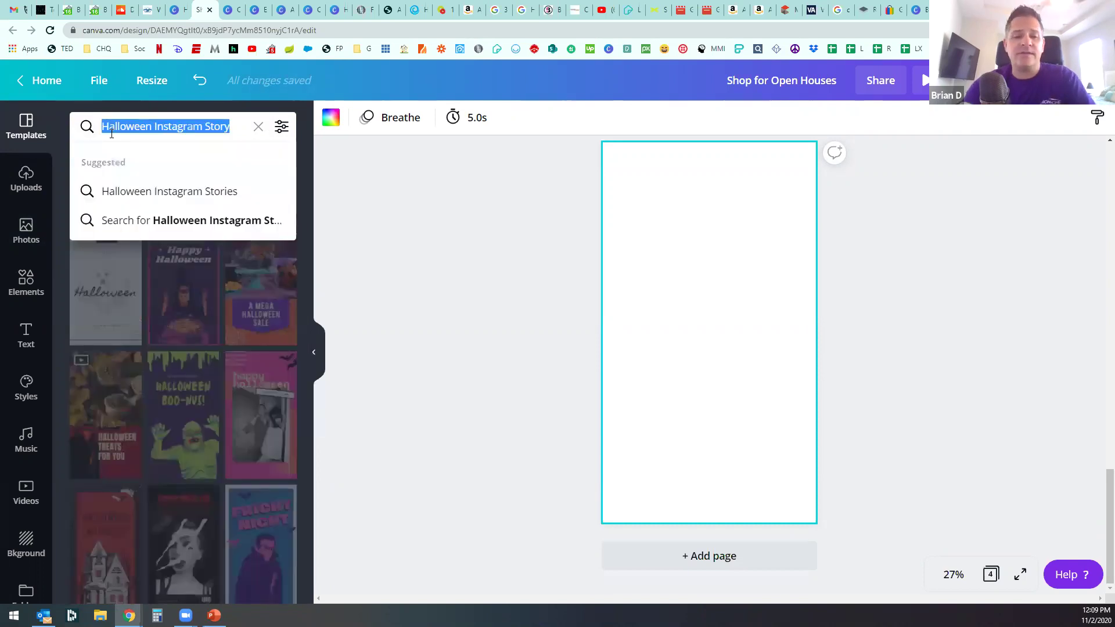
pyautogui.write('thanking')
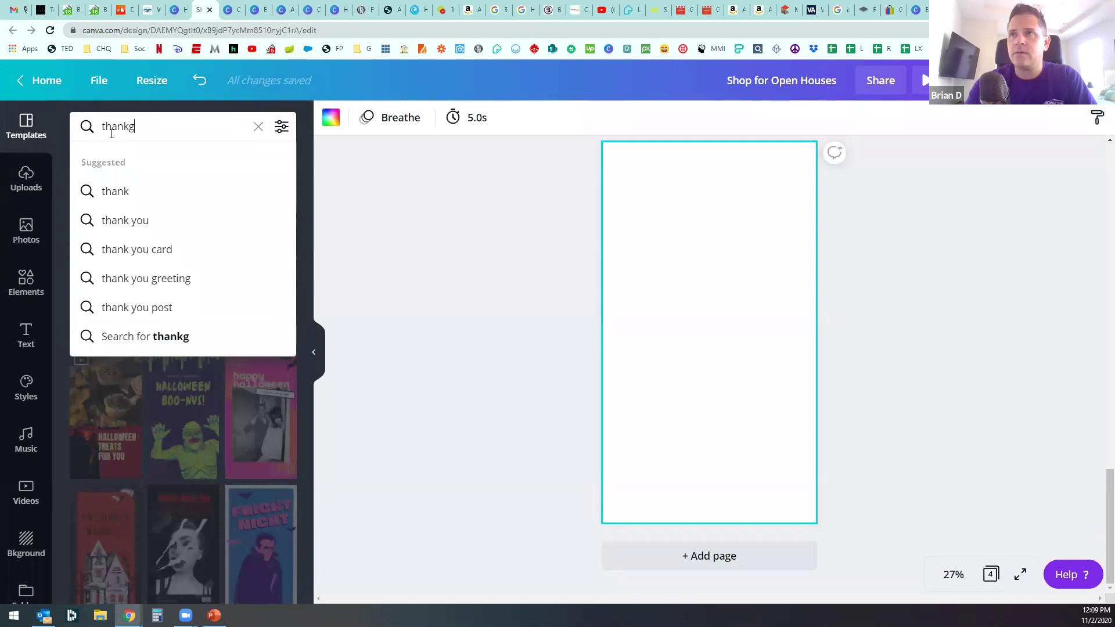
pyautogui.write('giving')
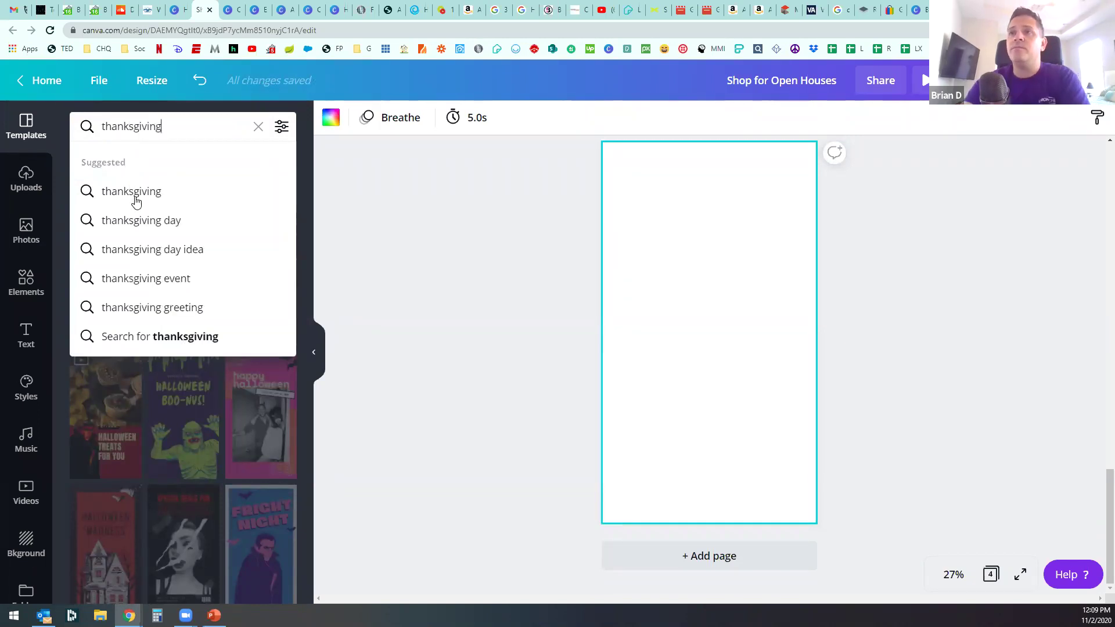
pyautogui.click(133, 192)
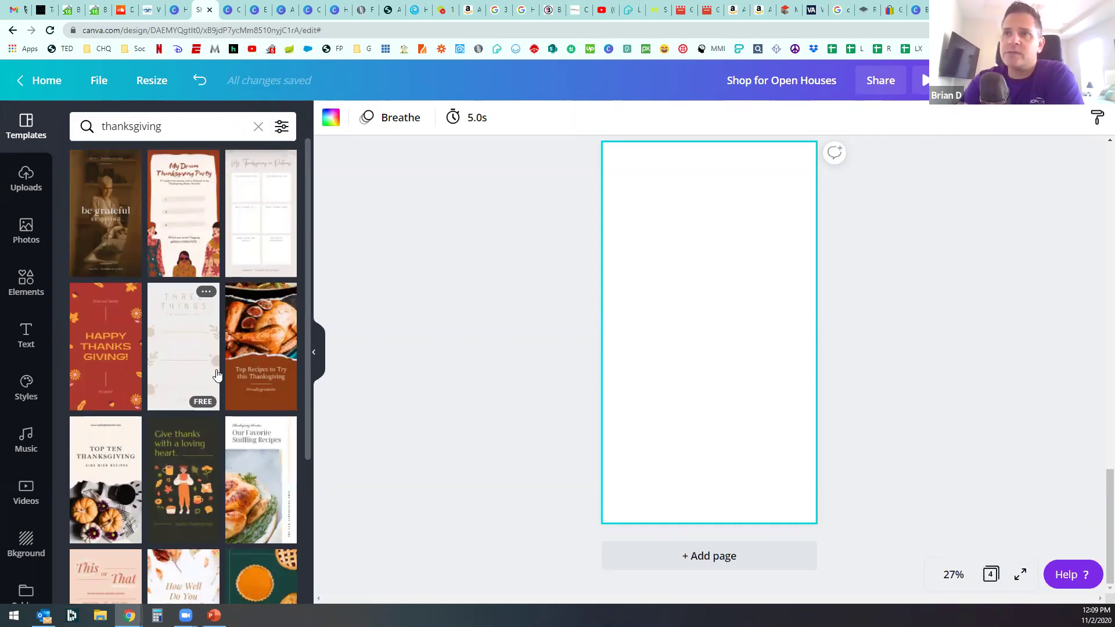
pyautogui.click(245, 355)
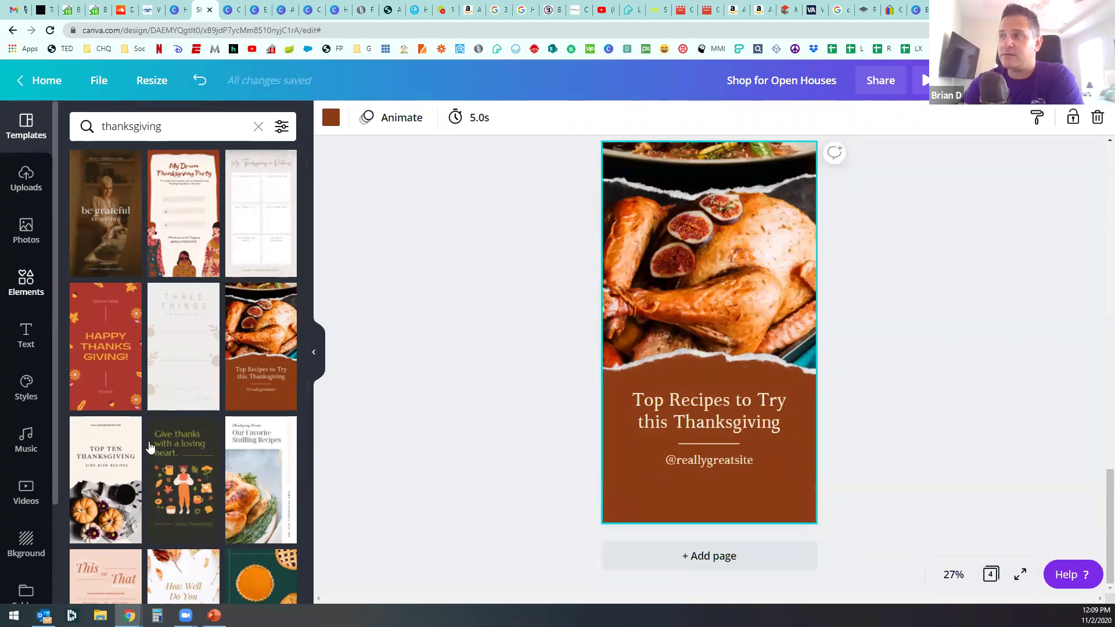
# Step: Add a fifth page after page 4 and delete its brown background
pyautogui.scroll(1, 762, 482)
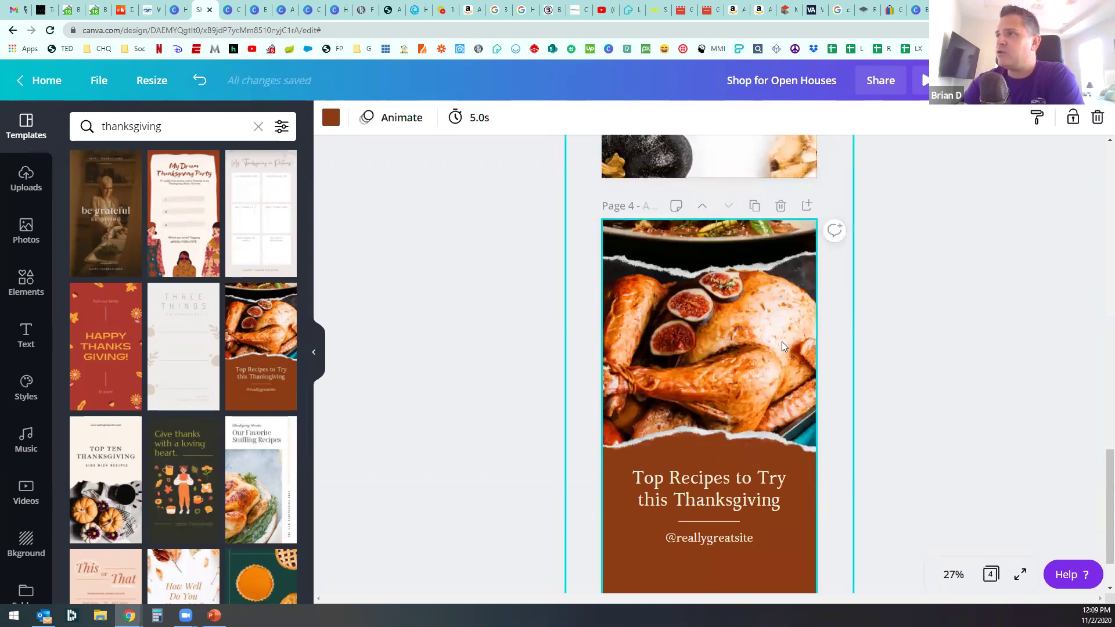
pyautogui.scroll(-1, 730, 367)
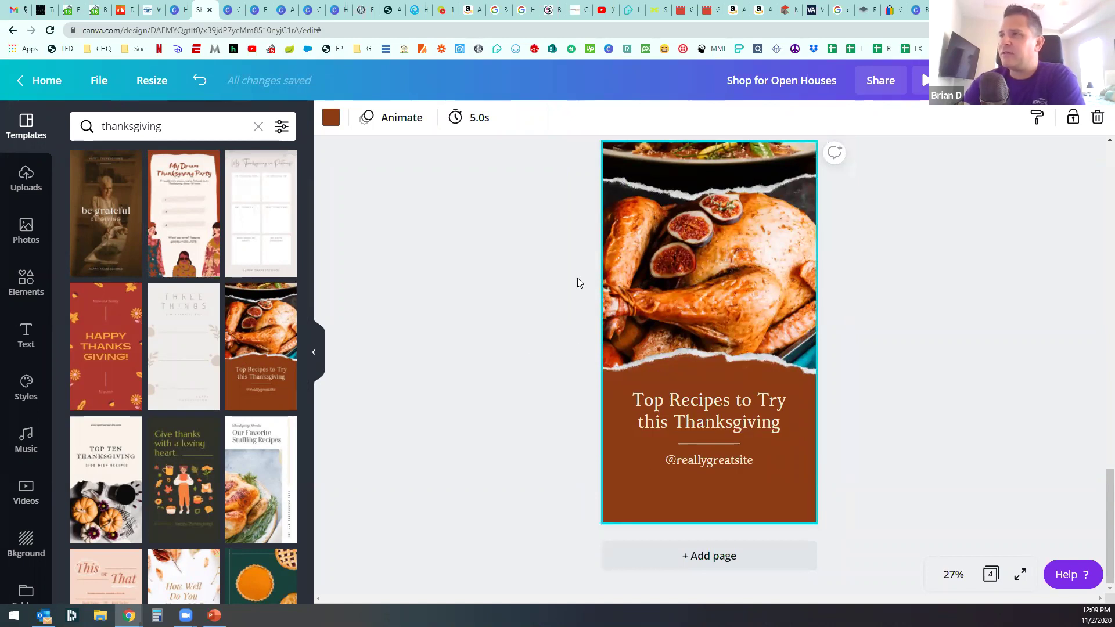
pyautogui.click(668, 555)
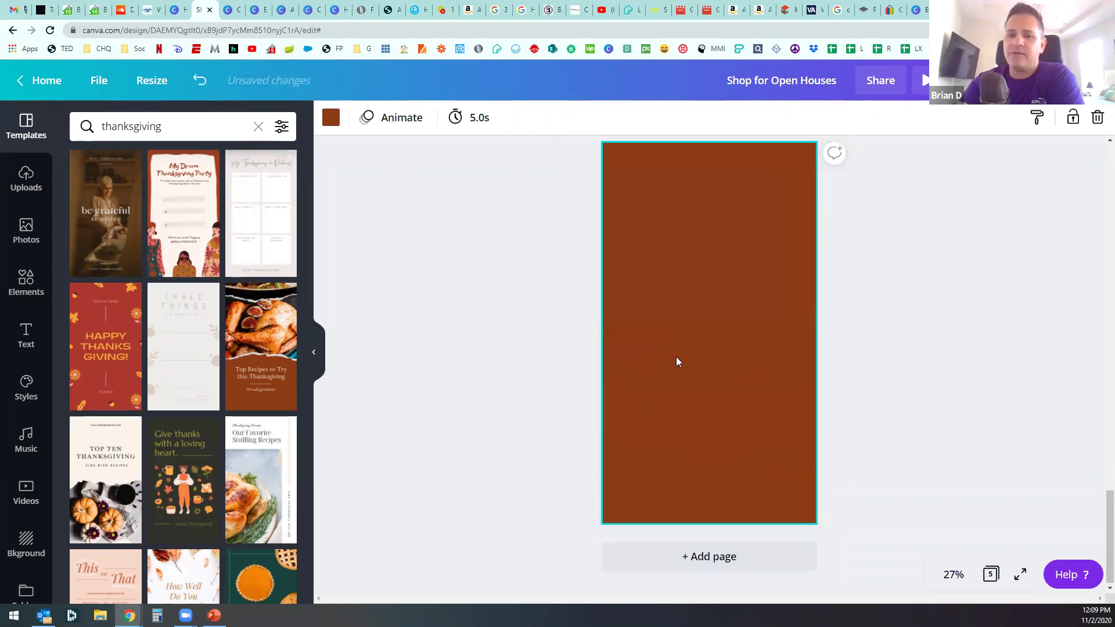
pyautogui.press('Delete')
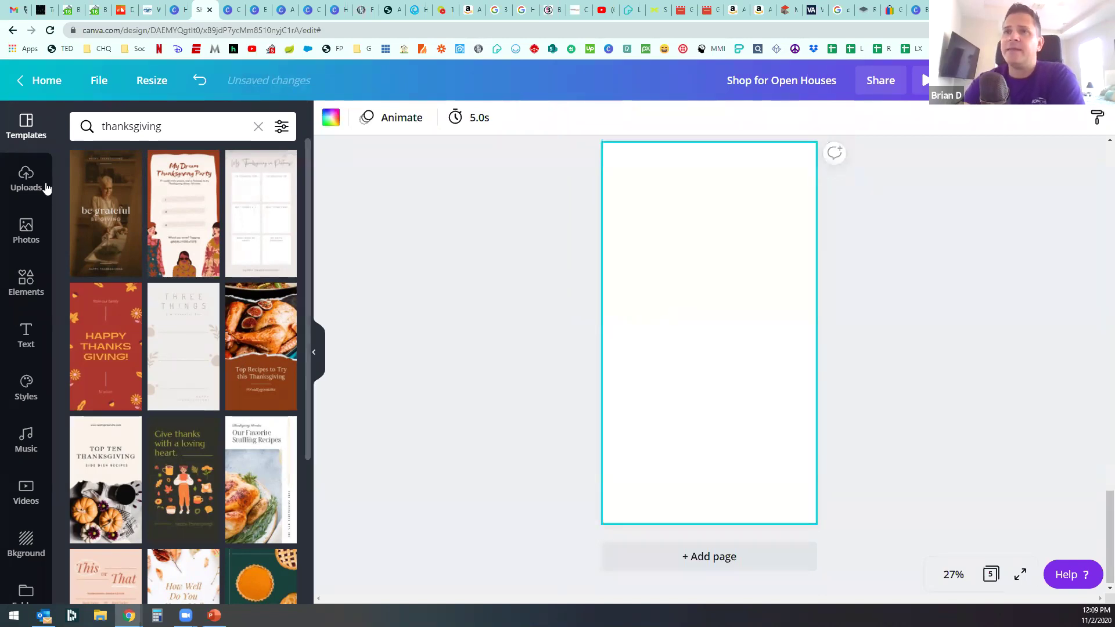
# Step: Search the stock photo library for 'turkey'
pyautogui.click(36, 235)
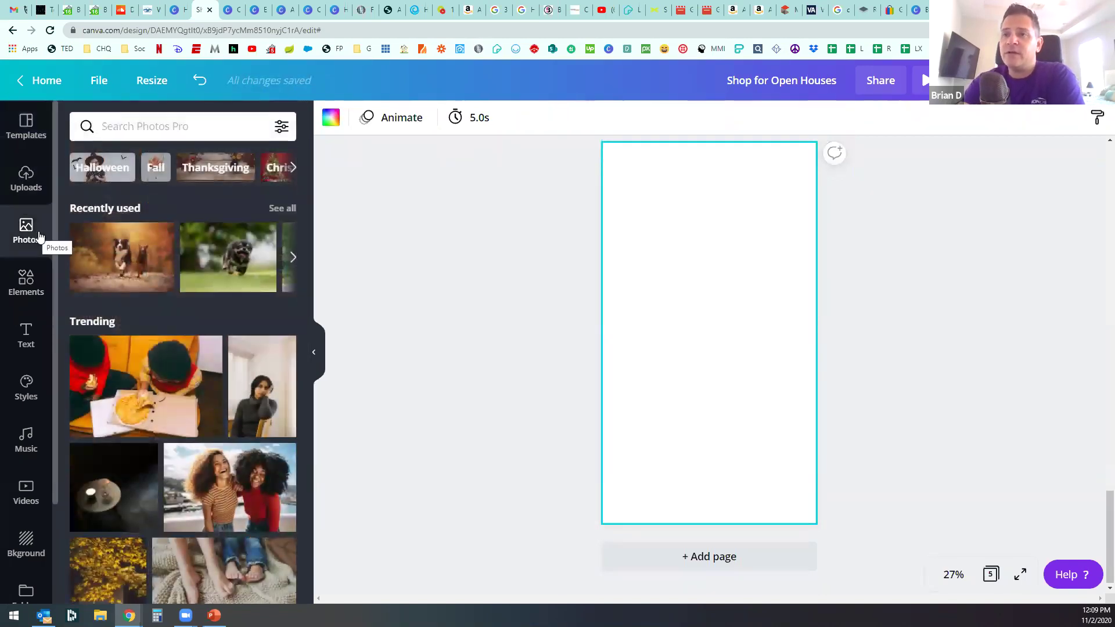
pyautogui.click(182, 134)
pyautogui.write('turkey')
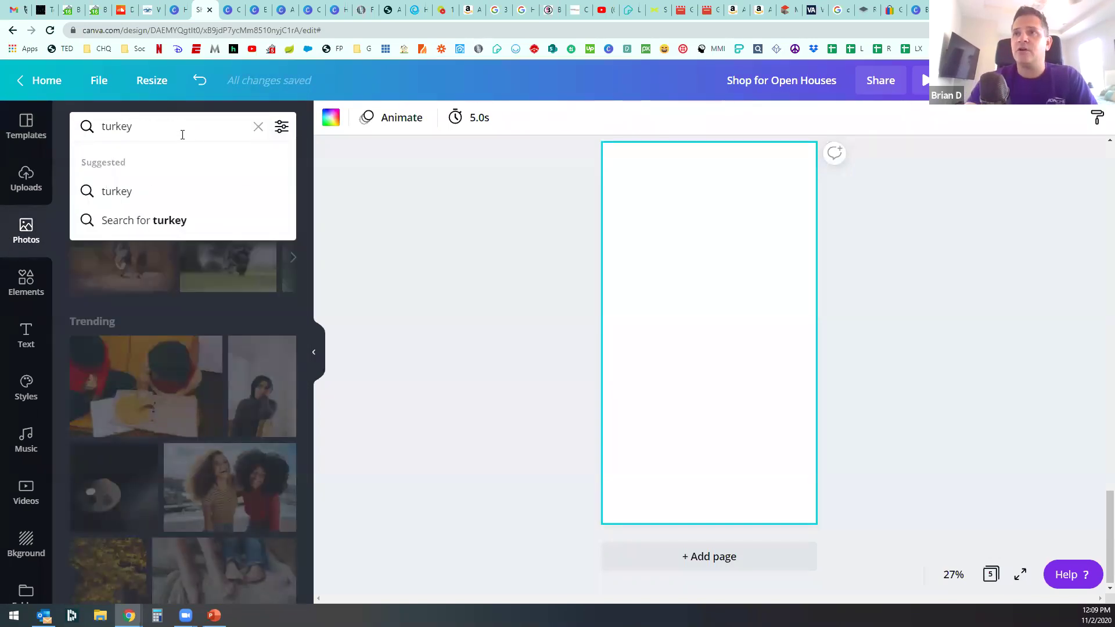
pyautogui.click(164, 225)
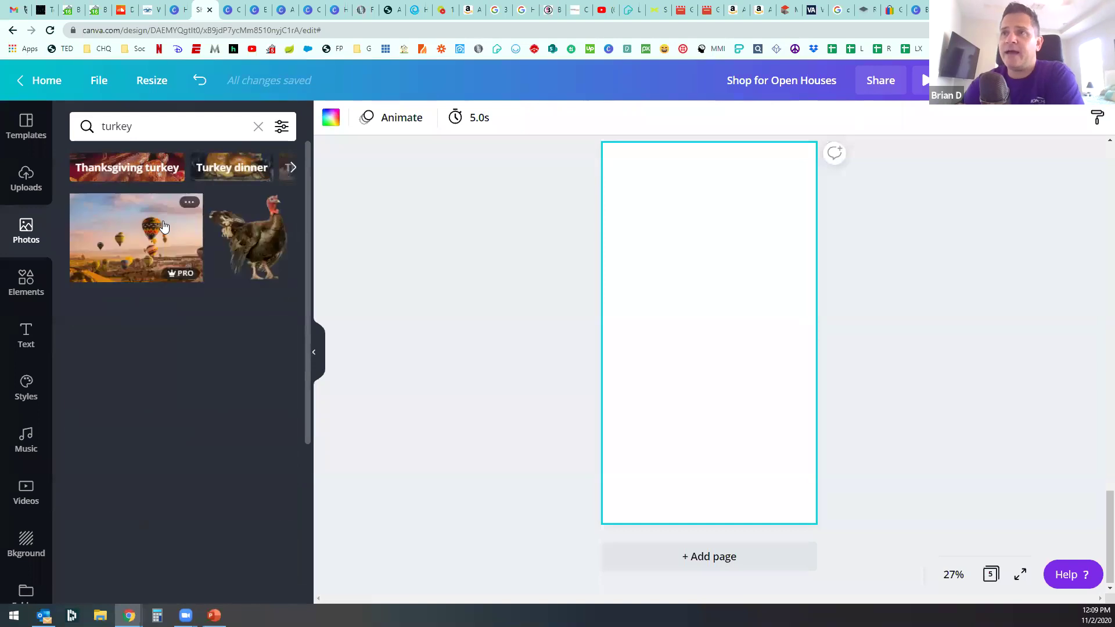
pyautogui.scroll(-6, 178, 271)
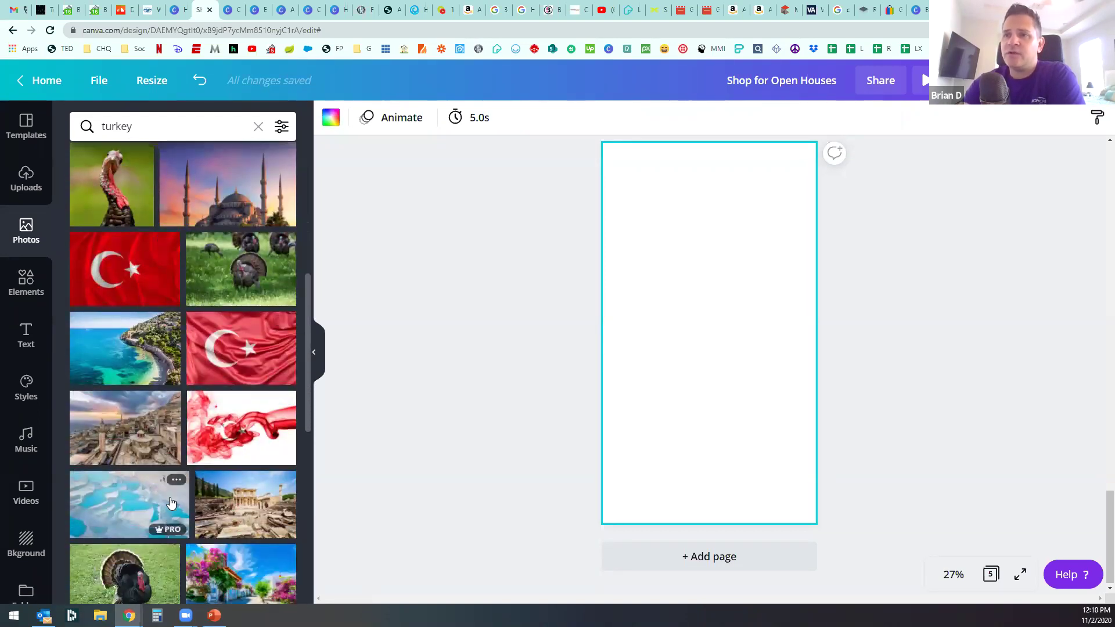
pyautogui.scroll(-4, 192, 406)
# Step: Refine the photo search to 'cooked turkey'
pyautogui.click(141, 129)
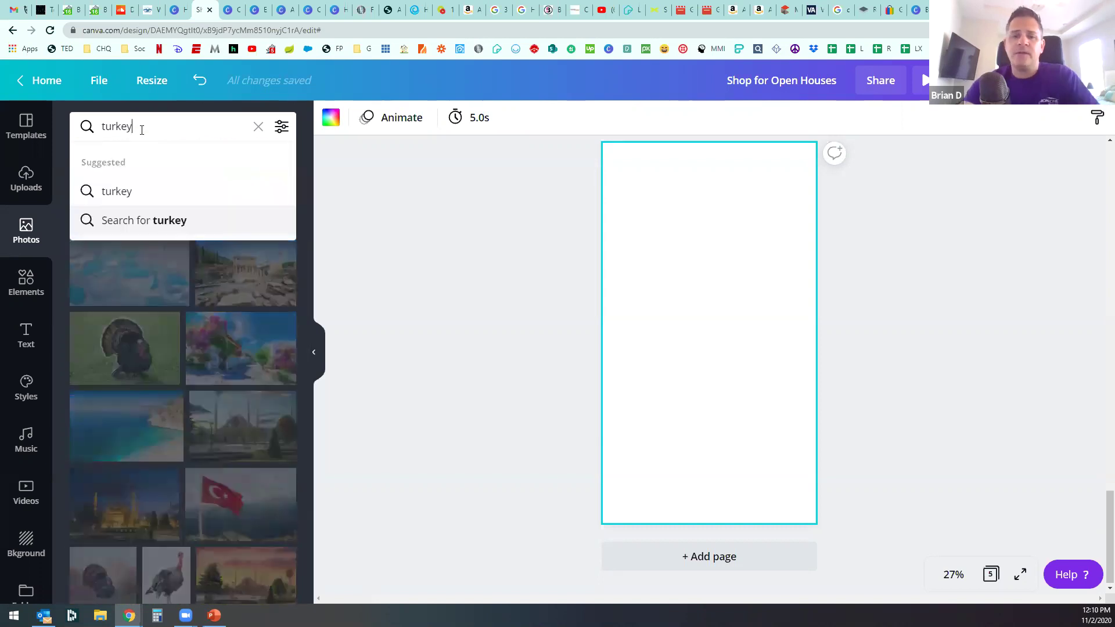
pyautogui.write('o')
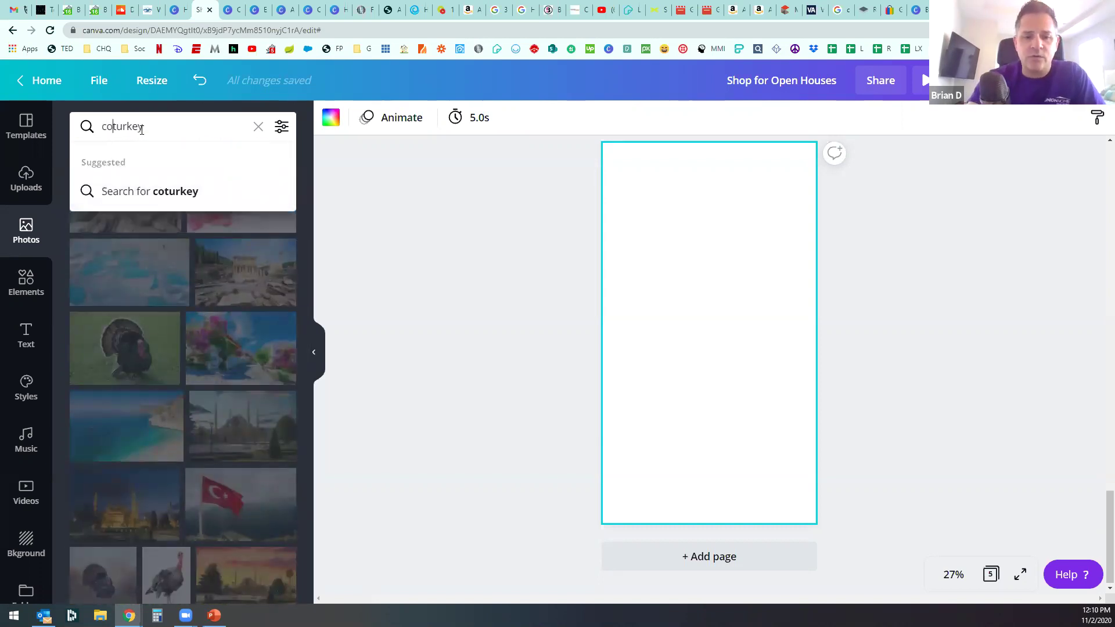
pyautogui.write('oked')
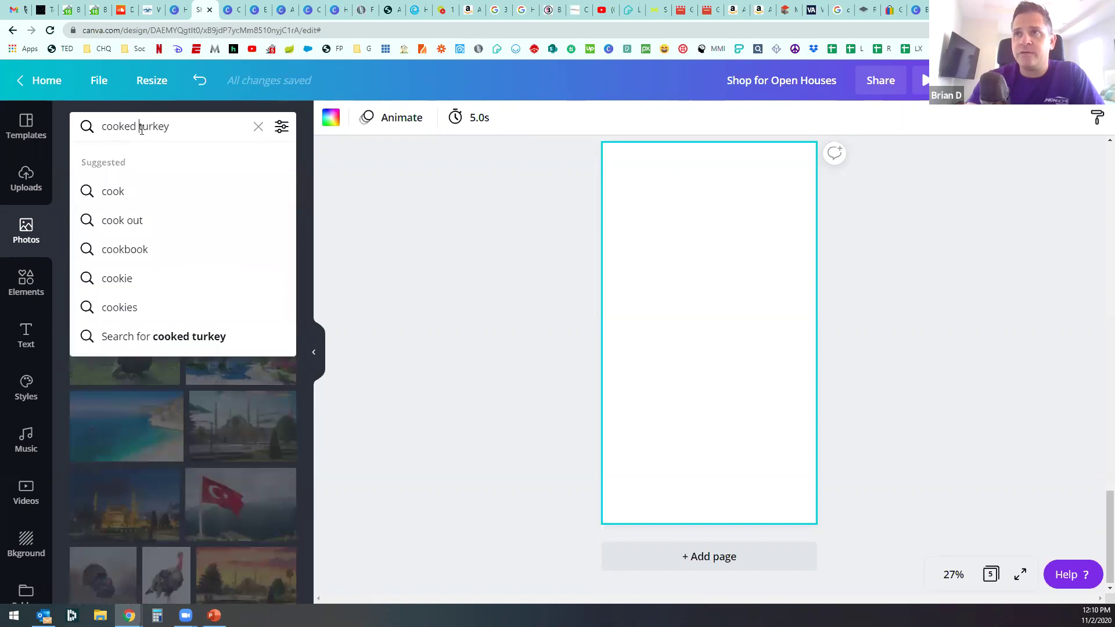
pyautogui.press('Return')
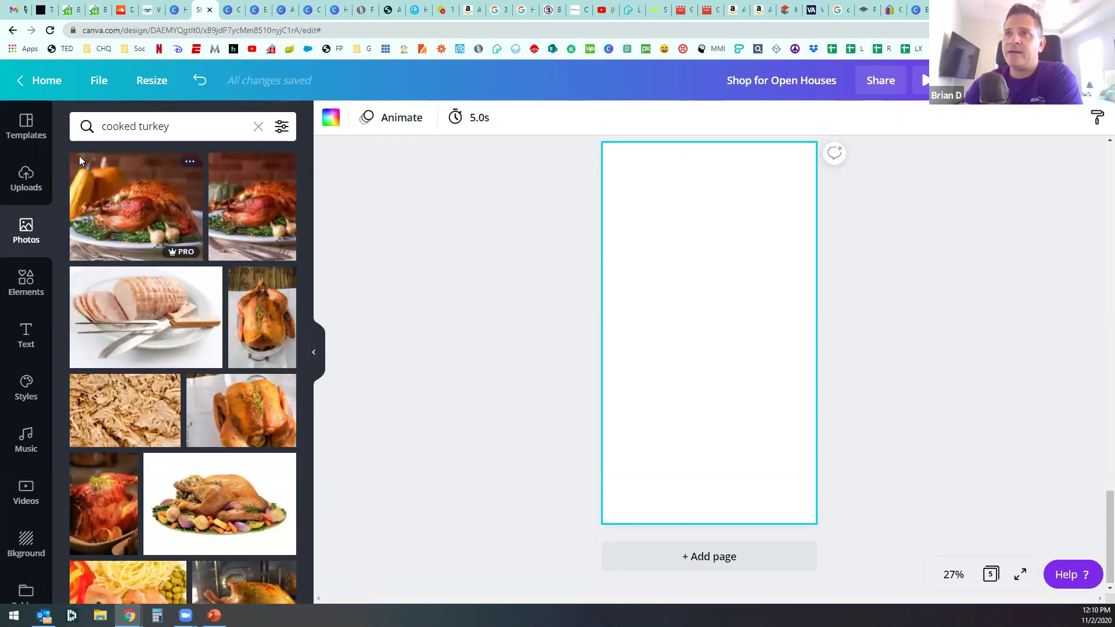
pyautogui.click(282, 127)
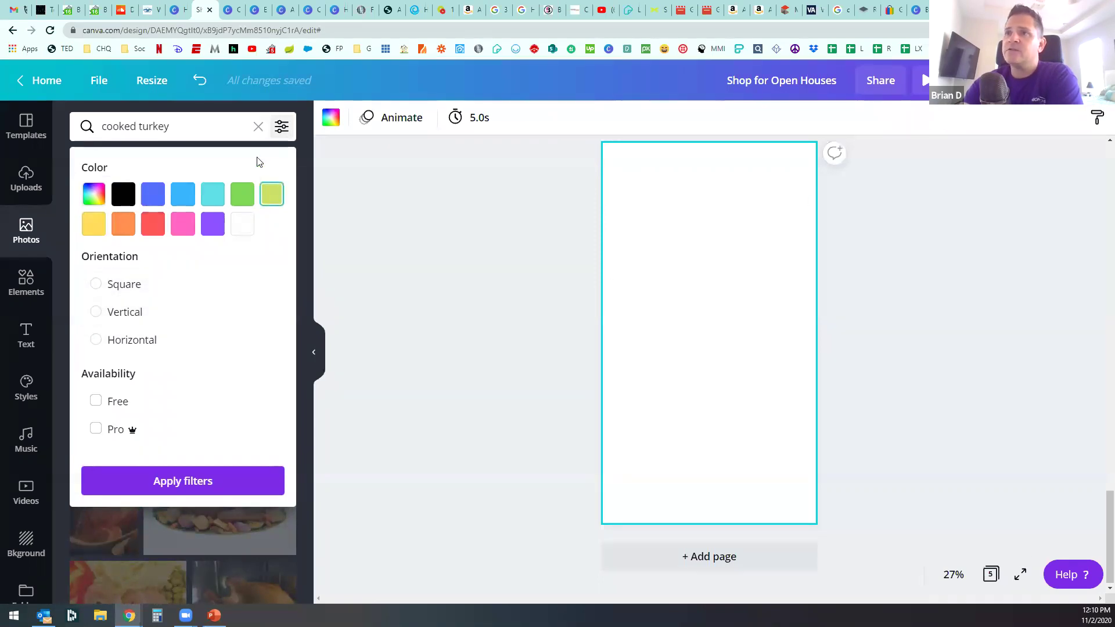
pyautogui.click(257, 126)
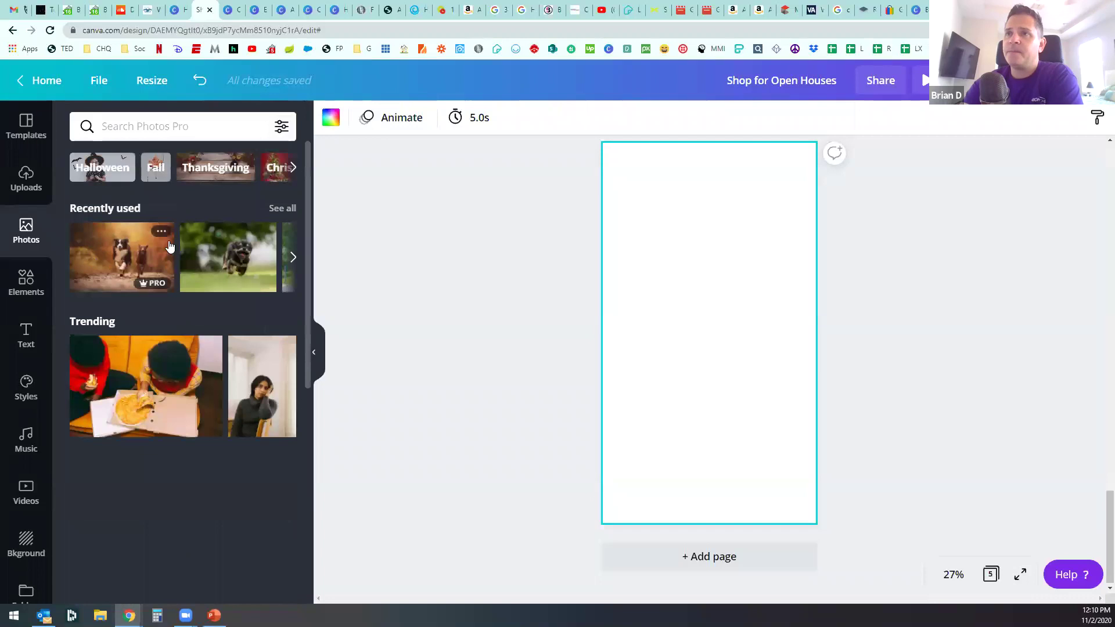
pyautogui.write('c')
pyautogui.press('BackSpace')
pyautogui.write('cooked tu')
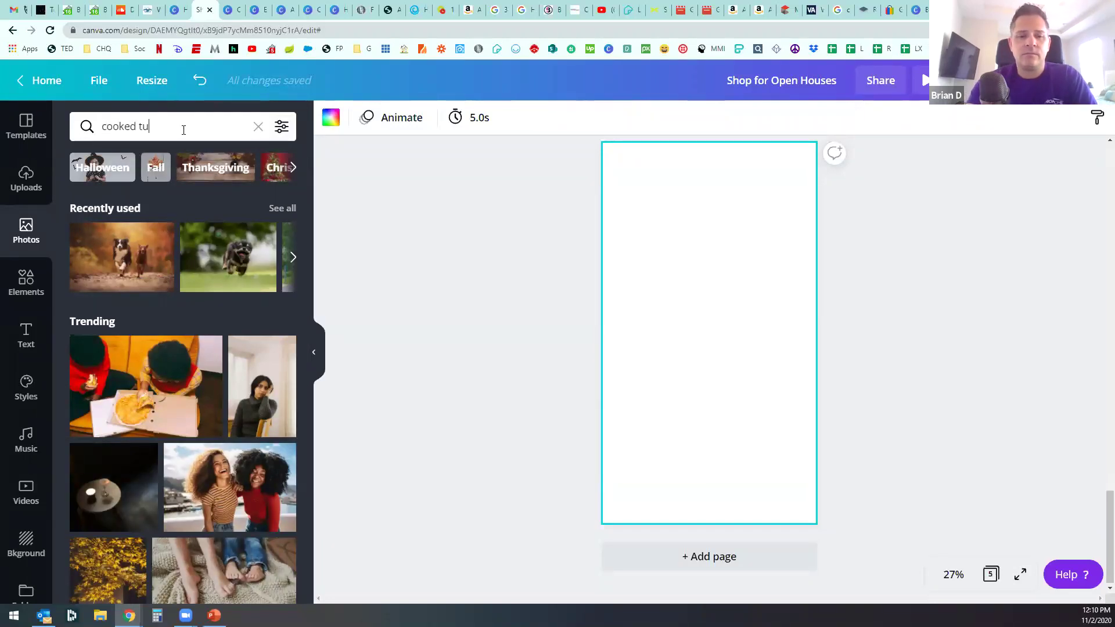
pyautogui.press('Return')
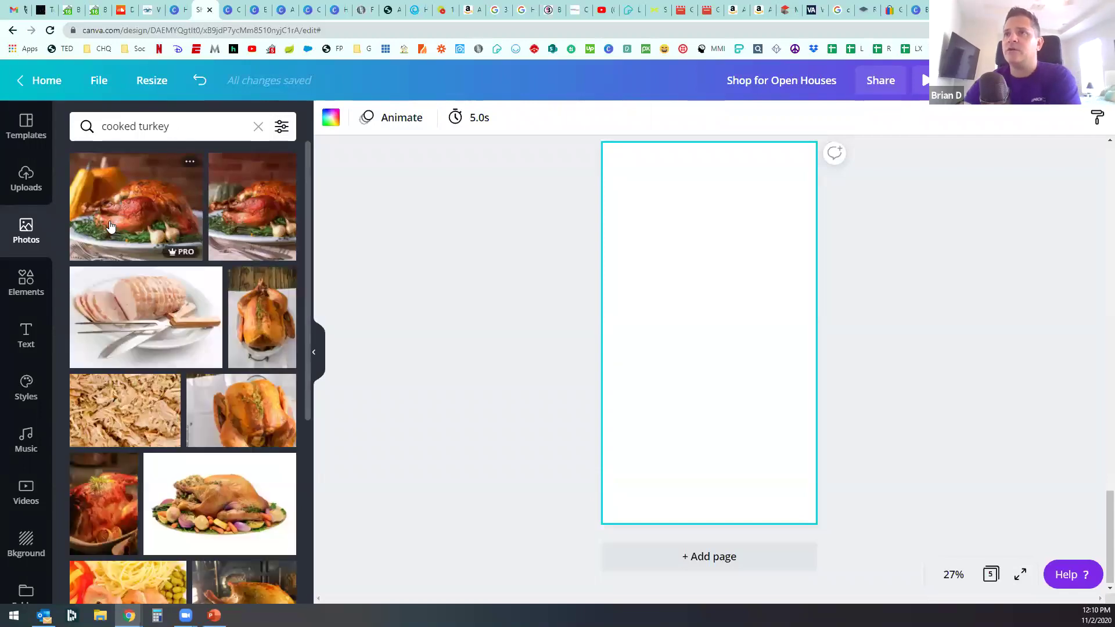
# Step: Add the first roast turkey photo and stretch it across the page's full width
pyautogui.click(135, 206)
pyautogui.moveTo(619, 263); pyautogui.dragTo(602, 247)
pyautogui.moveTo(802, 410); pyautogui.dragTo(823, 424)
pyautogui.moveTo(709, 419); pyautogui.dragTo(714, 382)
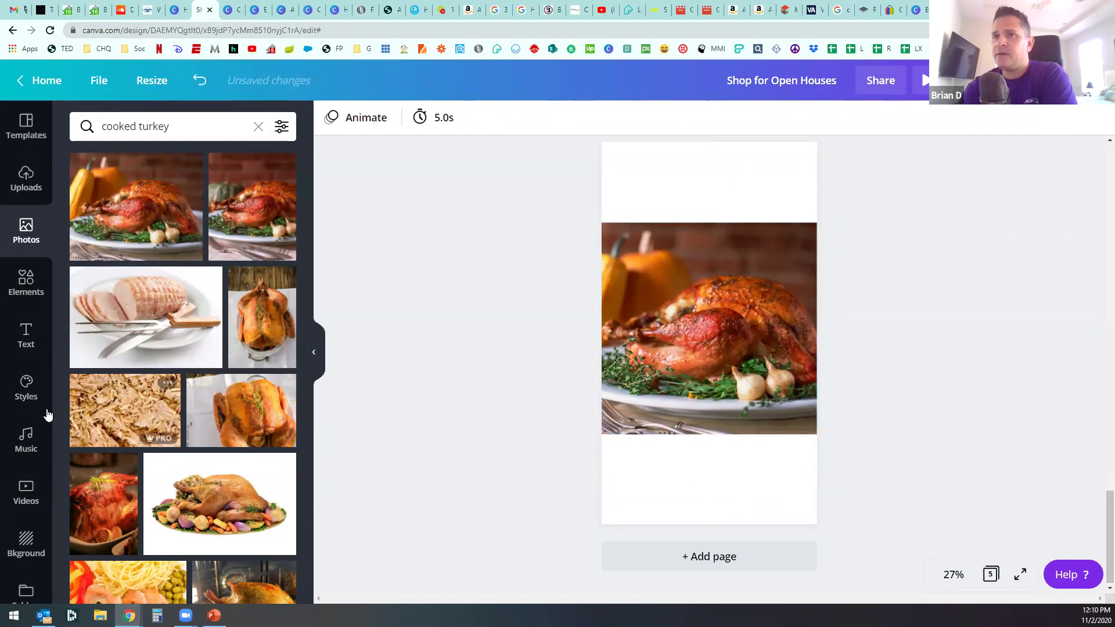
pyautogui.click(26, 546)
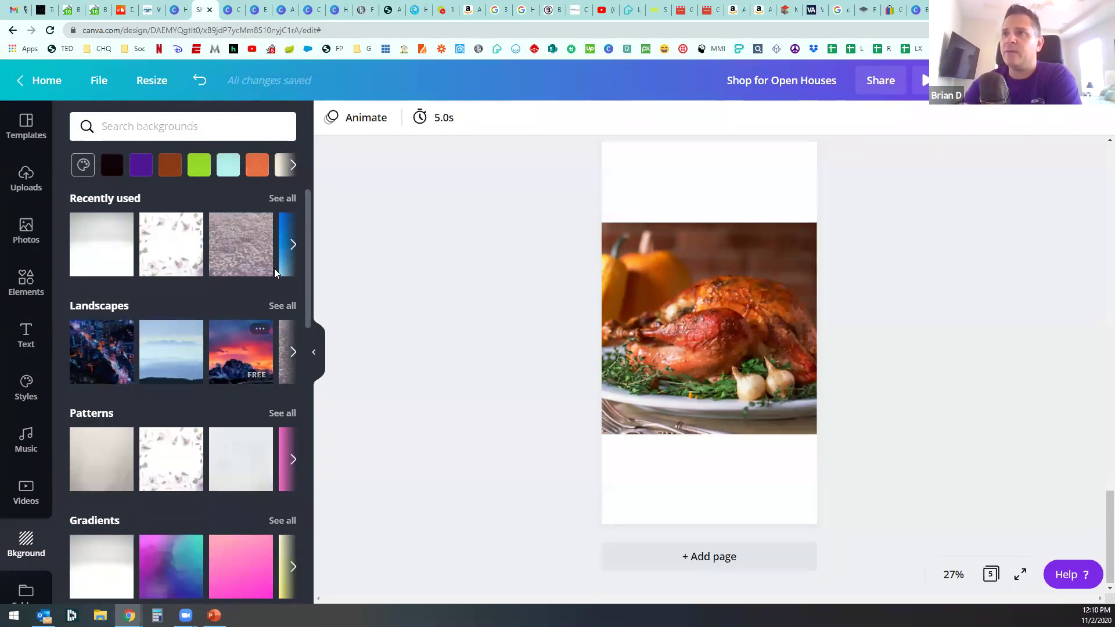
# Step: Search backgrounds for 'thanksgiving' and try a brown page background
pyautogui.click(293, 245)
pyautogui.click(159, 117)
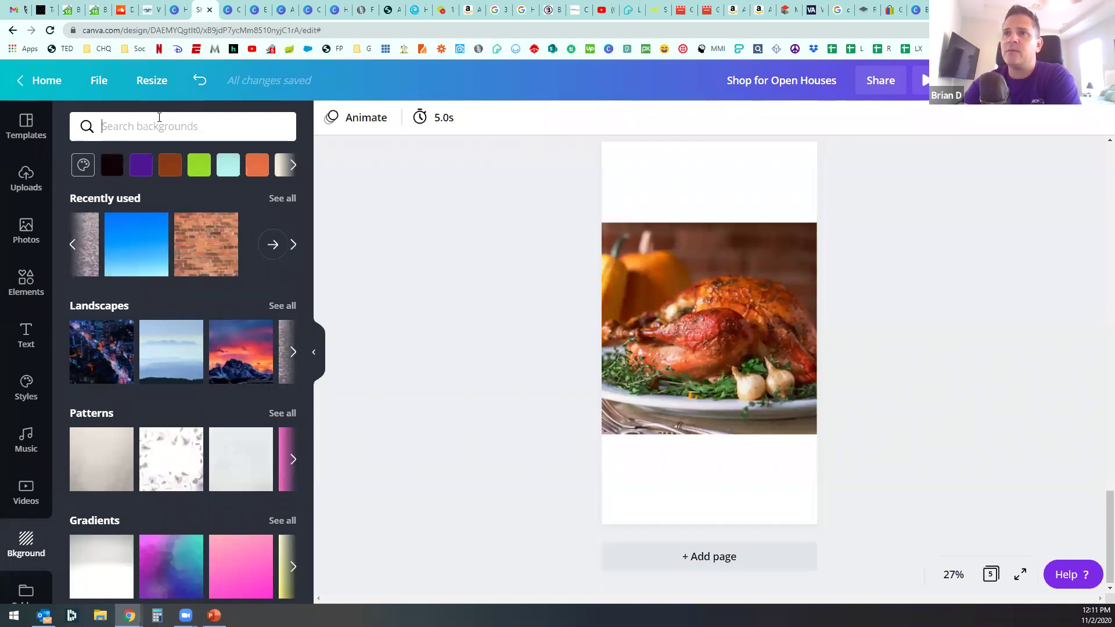
pyautogui.write('thanksgiving')
pyautogui.press('Return')
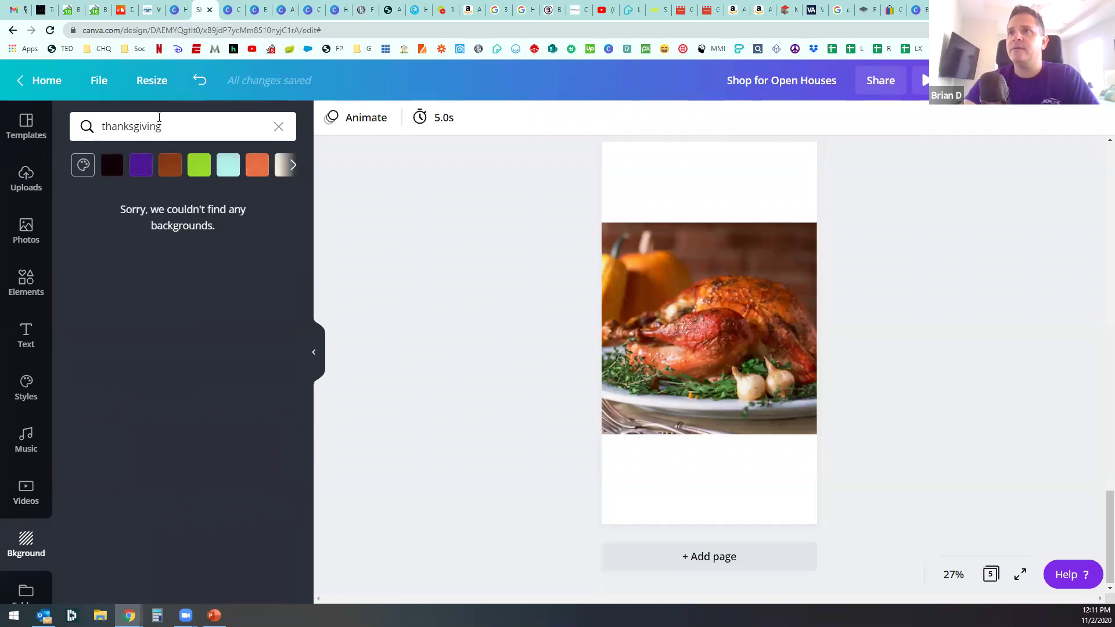
pyautogui.click(170, 121)
pyautogui.moveTo(169, 121); pyautogui.dragTo(64, 113)
pyautogui.press('BackSpace')
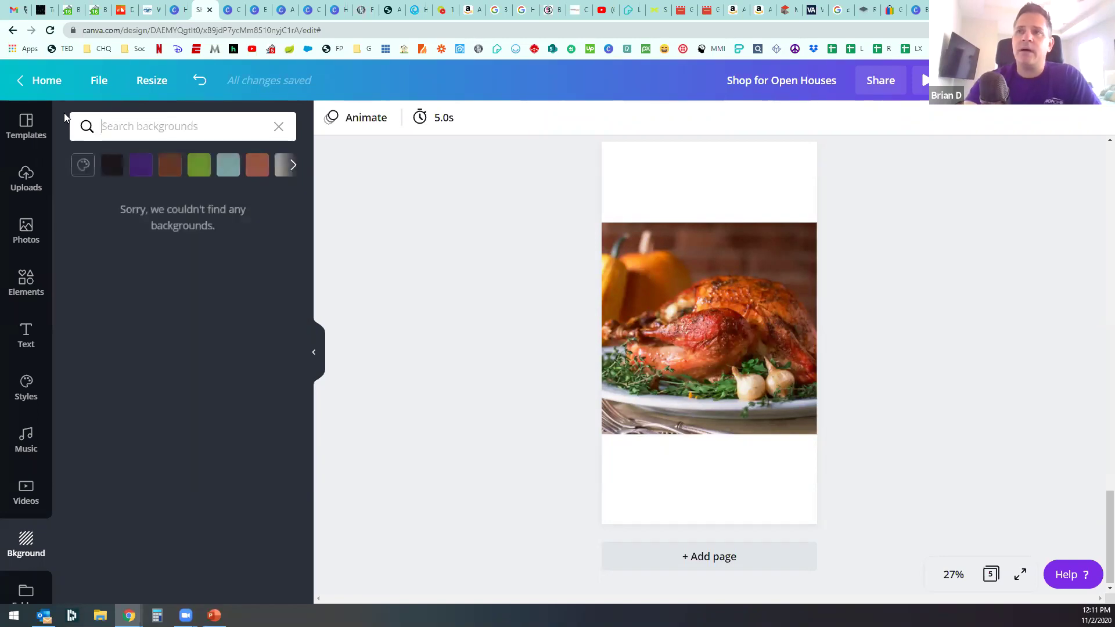
pyautogui.click(170, 164)
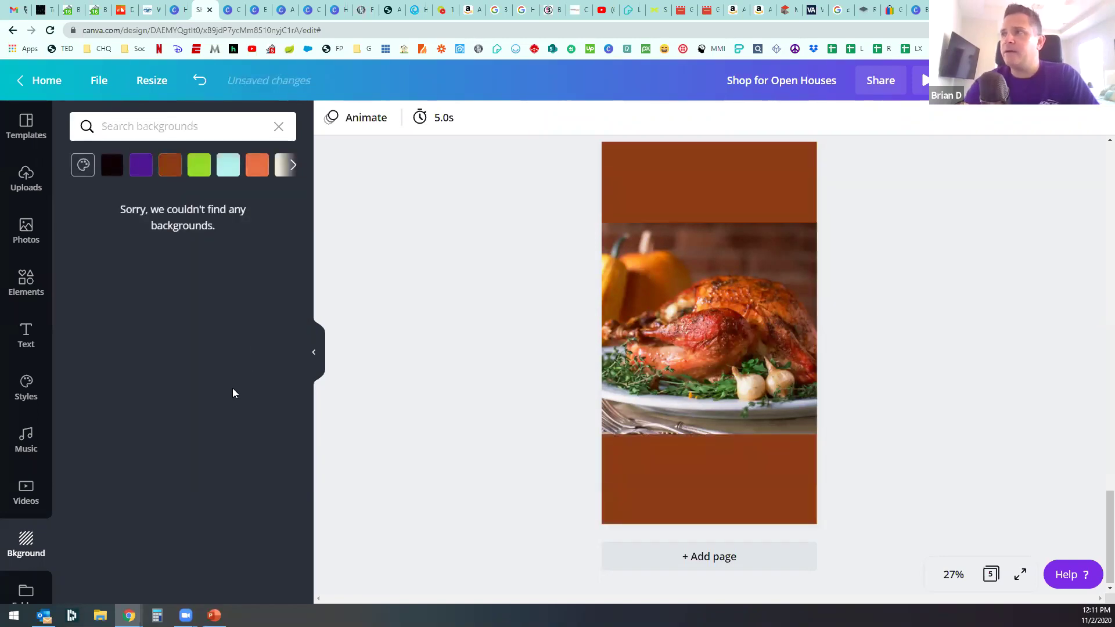
pyautogui.click(278, 126)
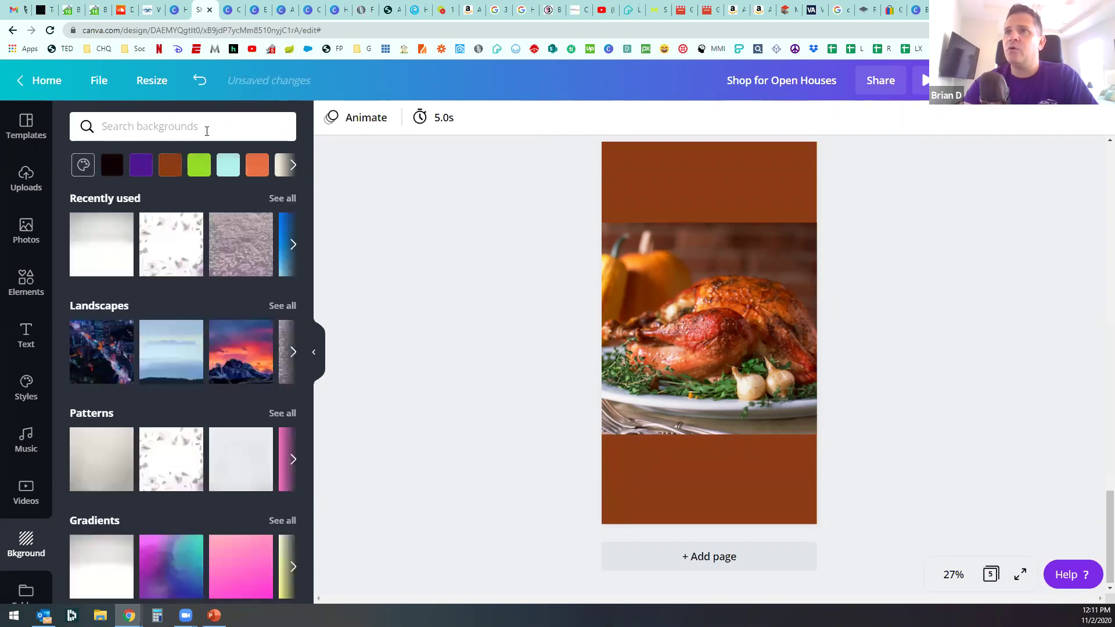
# Step: Try wood, pink glitter, purple, grey brick and white wood textures, settling on blue leather
pyautogui.scroll(-4, 196, 440)
pyautogui.scroll(-5, 196, 440)
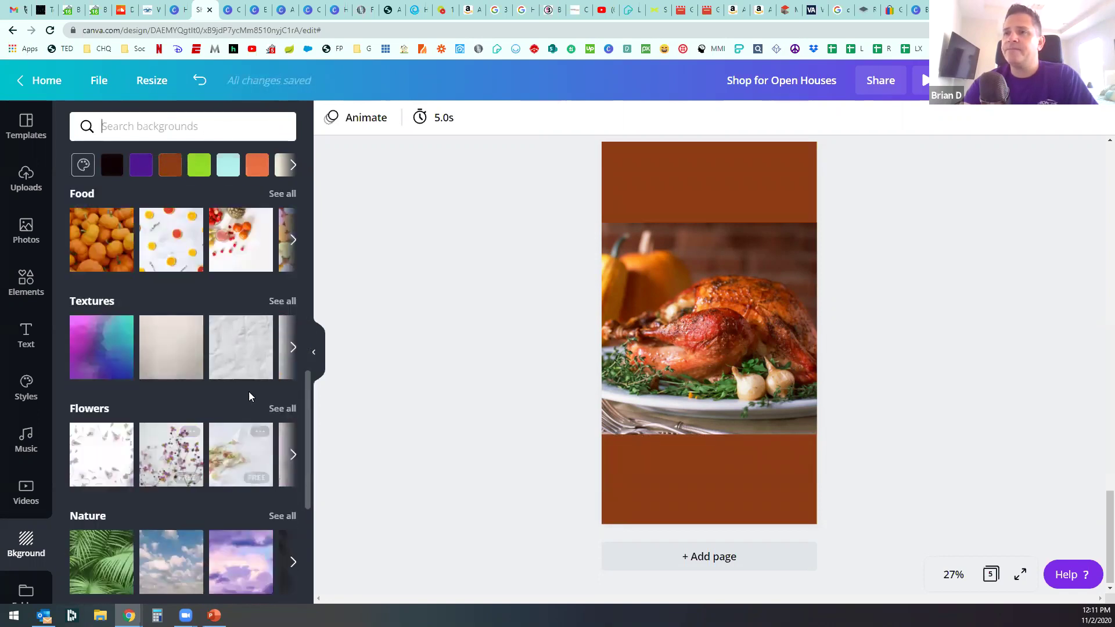
pyautogui.click(282, 302)
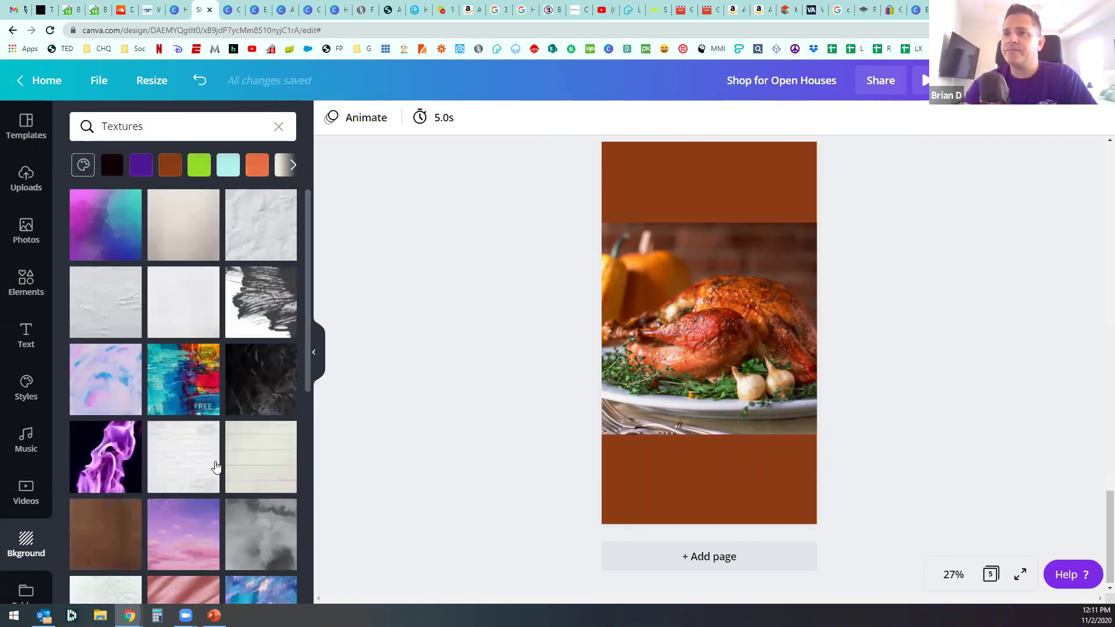
pyautogui.scroll(-6, 217, 464)
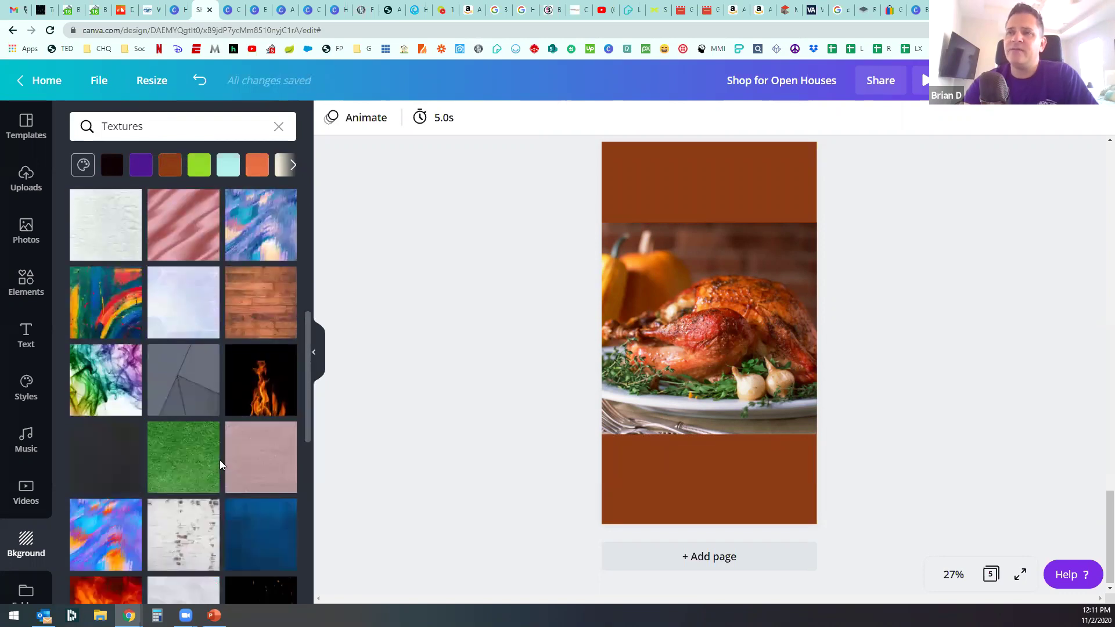
pyautogui.click(263, 324)
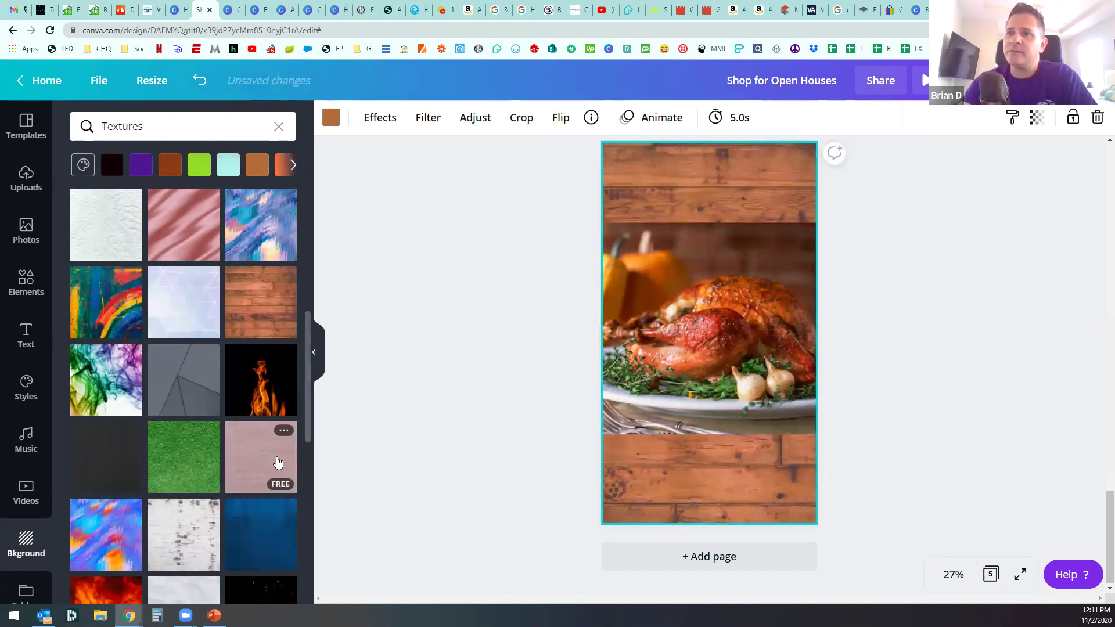
pyautogui.click(278, 462)
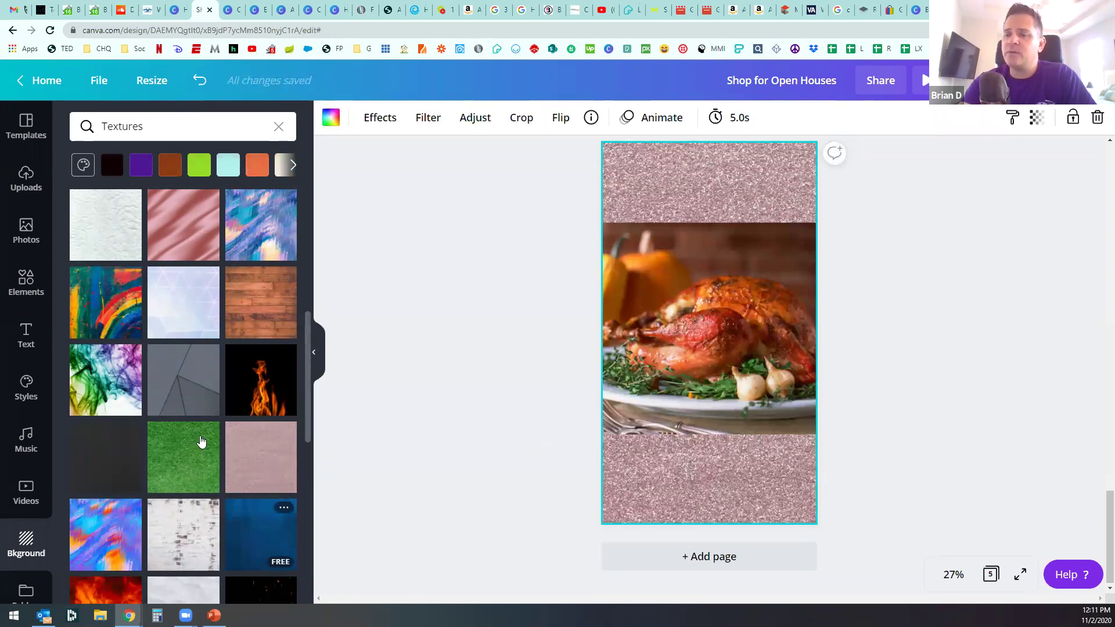
pyautogui.scroll(-4, 201, 442)
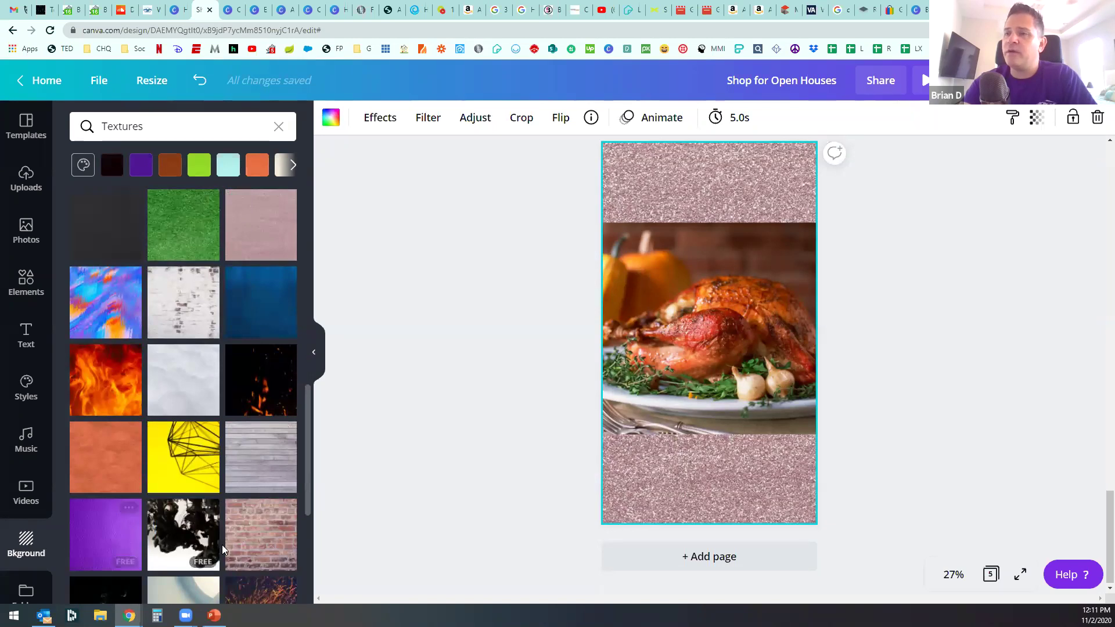
pyautogui.click(137, 540)
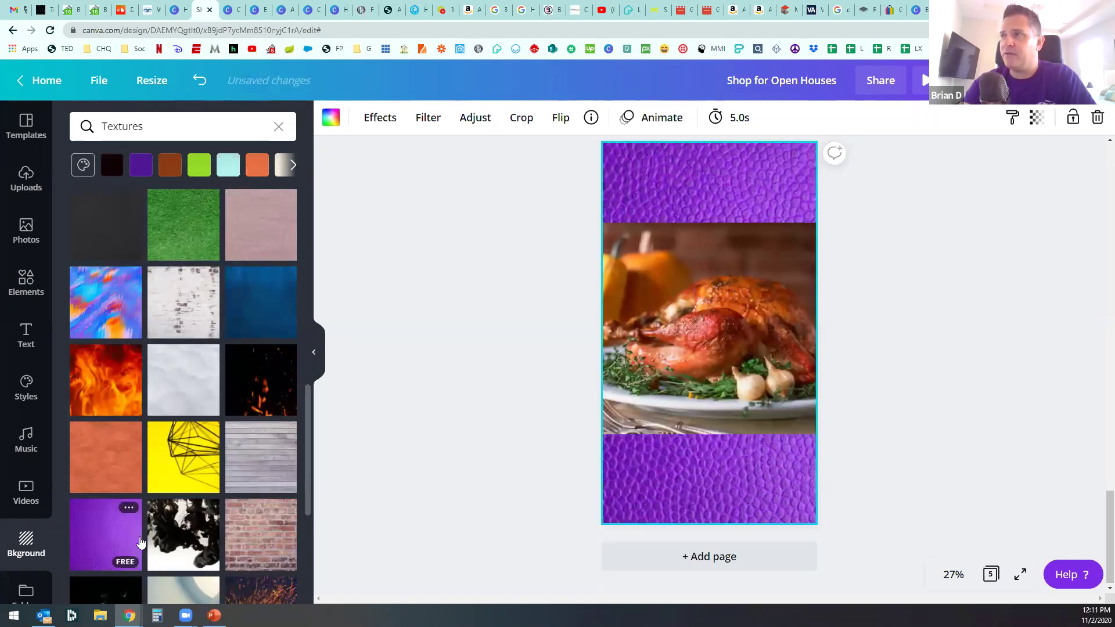
pyautogui.scroll(-3, 174, 526)
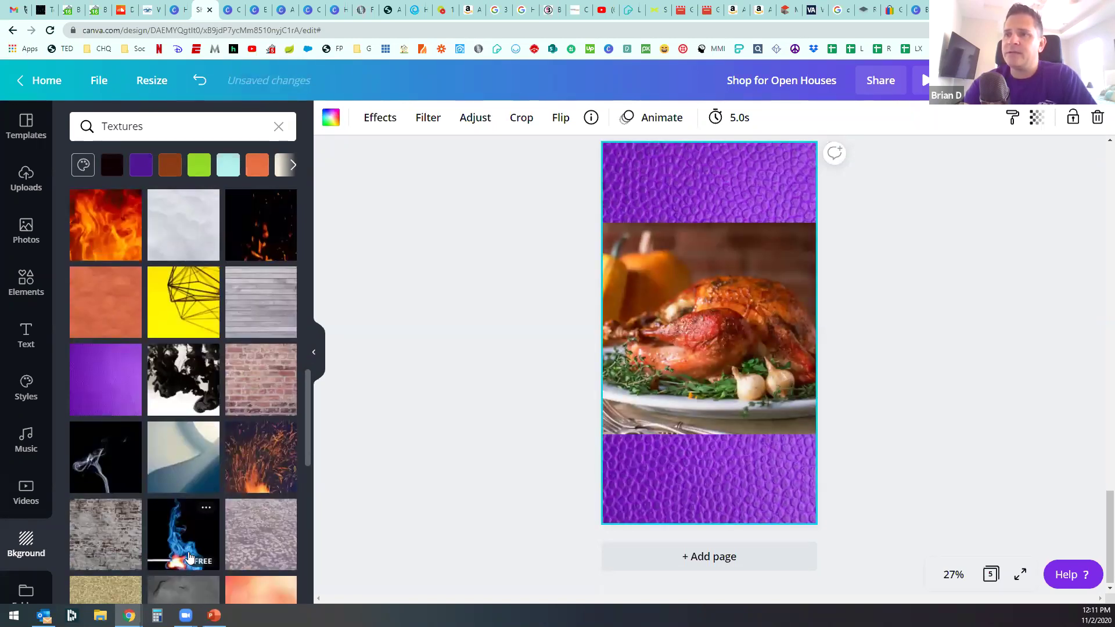
pyautogui.scroll(-1, 191, 549)
pyautogui.click(109, 461)
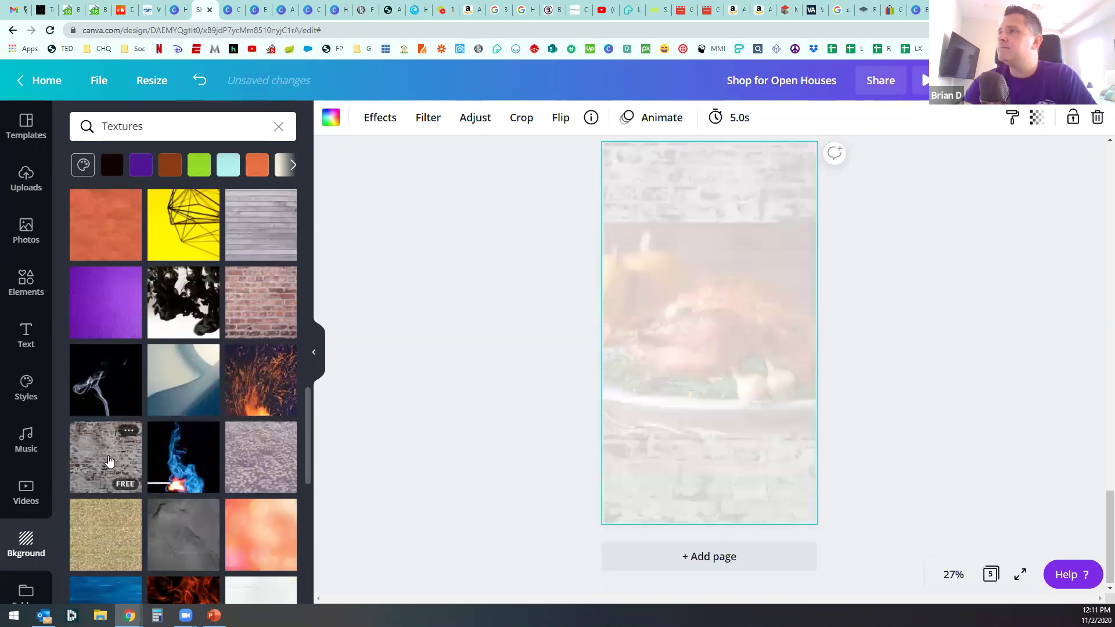
pyautogui.scroll(-3, 111, 465)
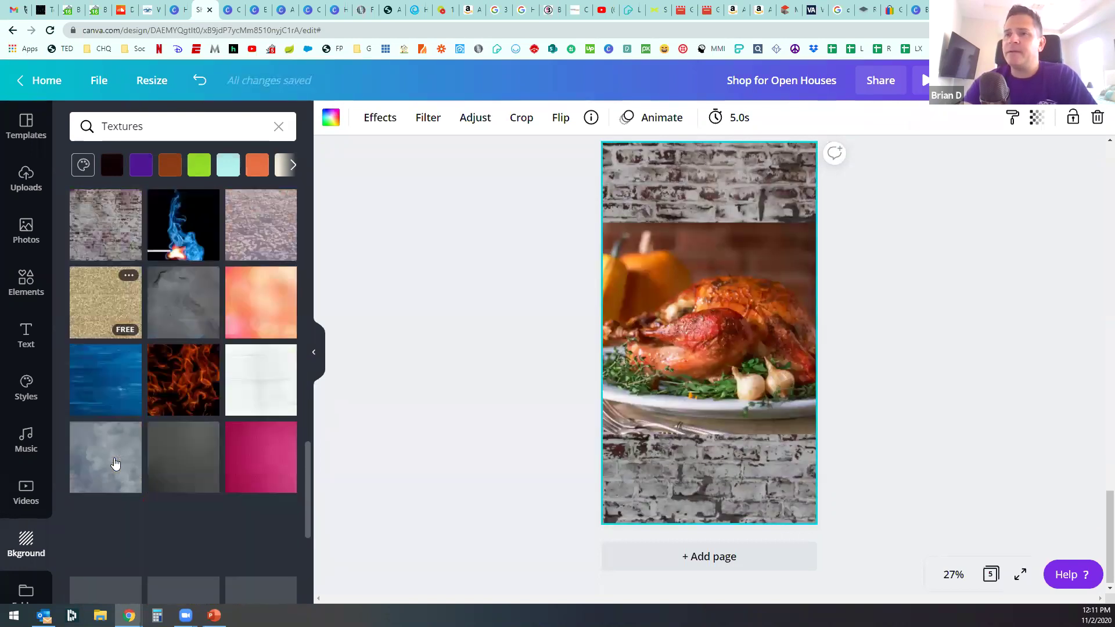
pyautogui.click(112, 527)
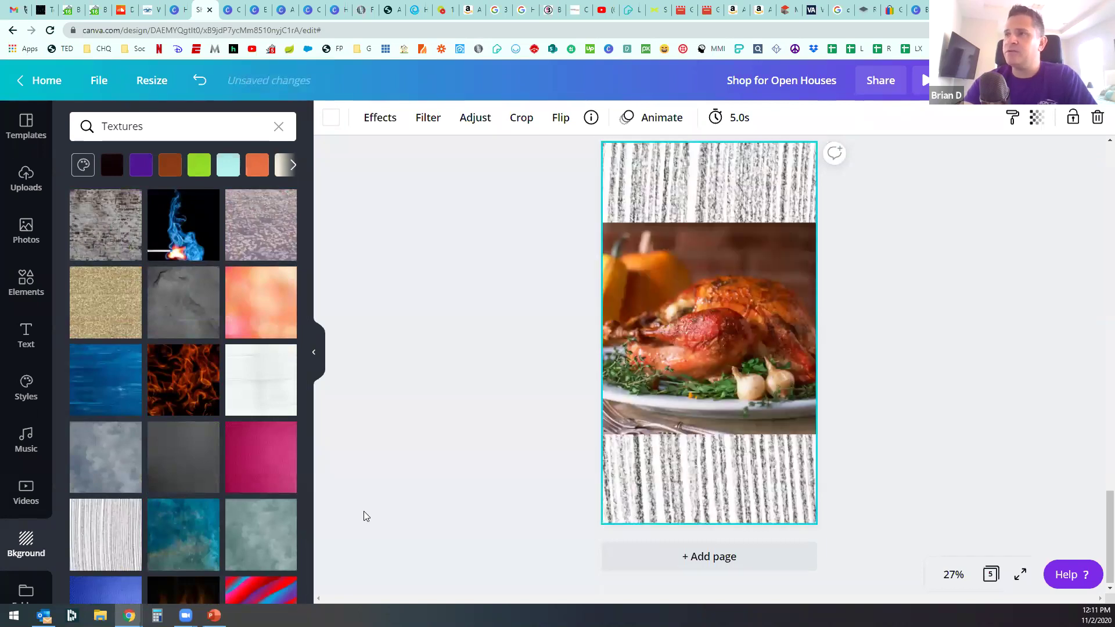
pyautogui.scroll(-4, 261, 495)
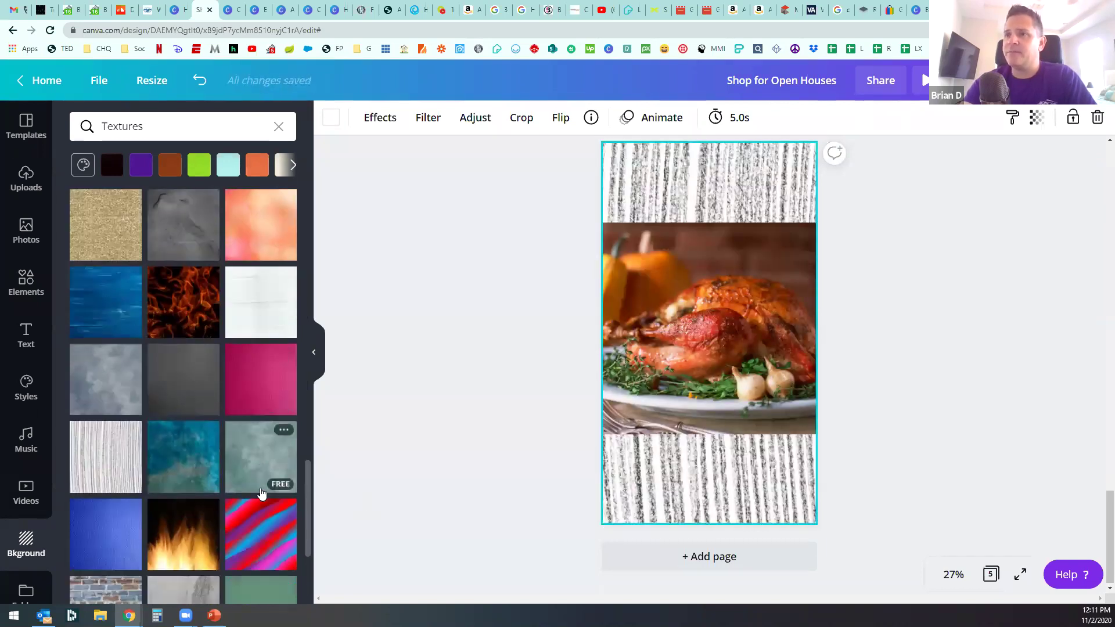
pyautogui.click(82, 400)
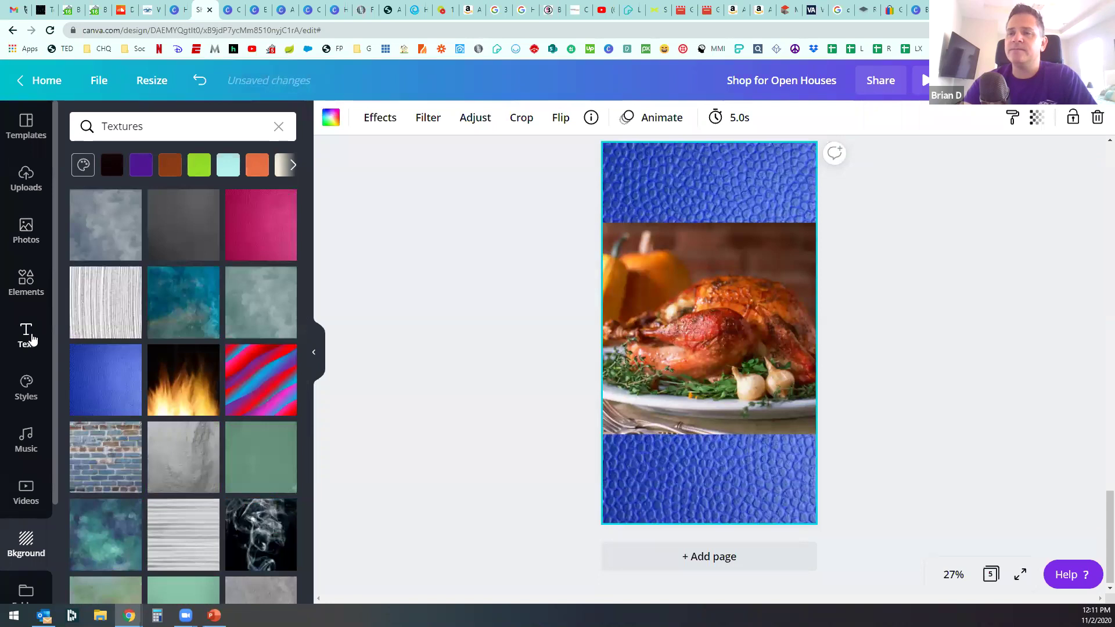
# Step: Add the pink XOXO text style and move it onto the top blue band
pyautogui.click(33, 339)
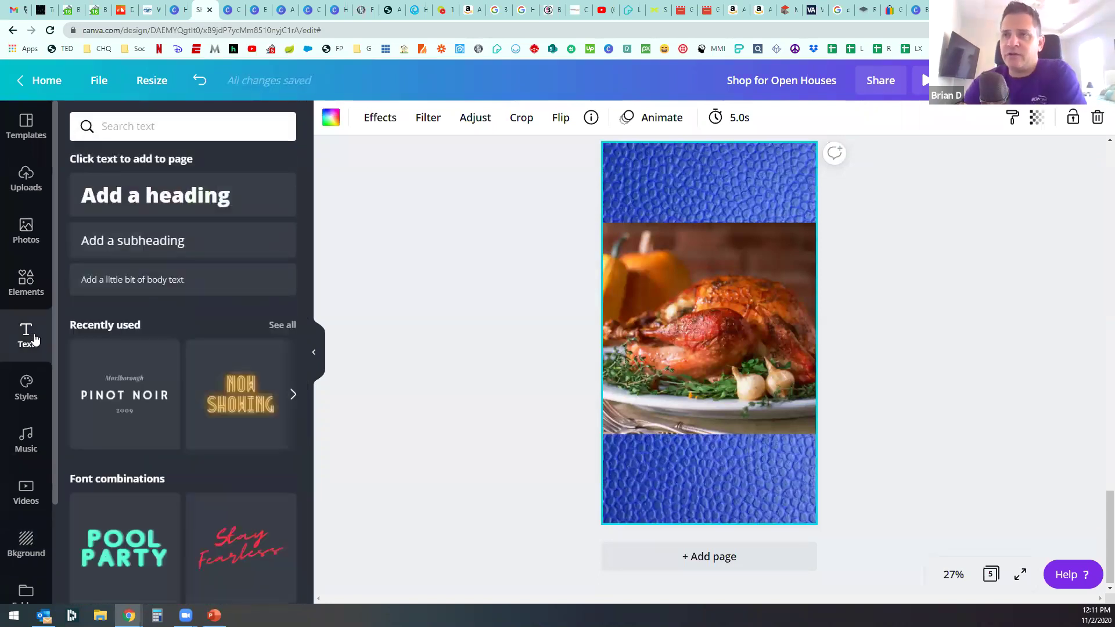
pyautogui.scroll(-1, 217, 358)
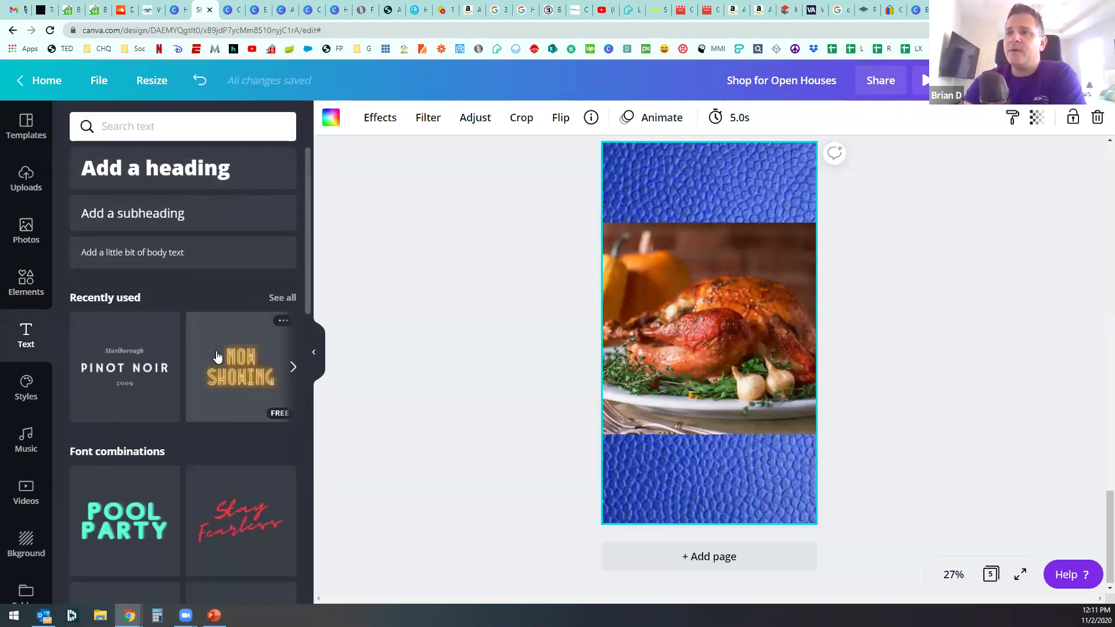
pyautogui.scroll(-10, 217, 356)
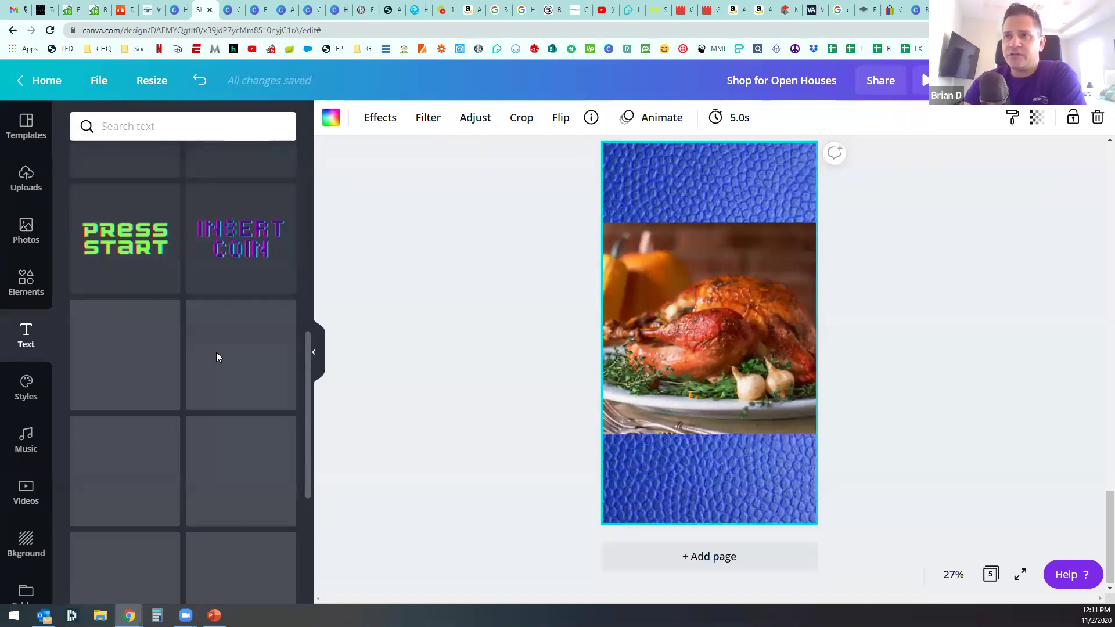
pyautogui.scroll(-3, 217, 357)
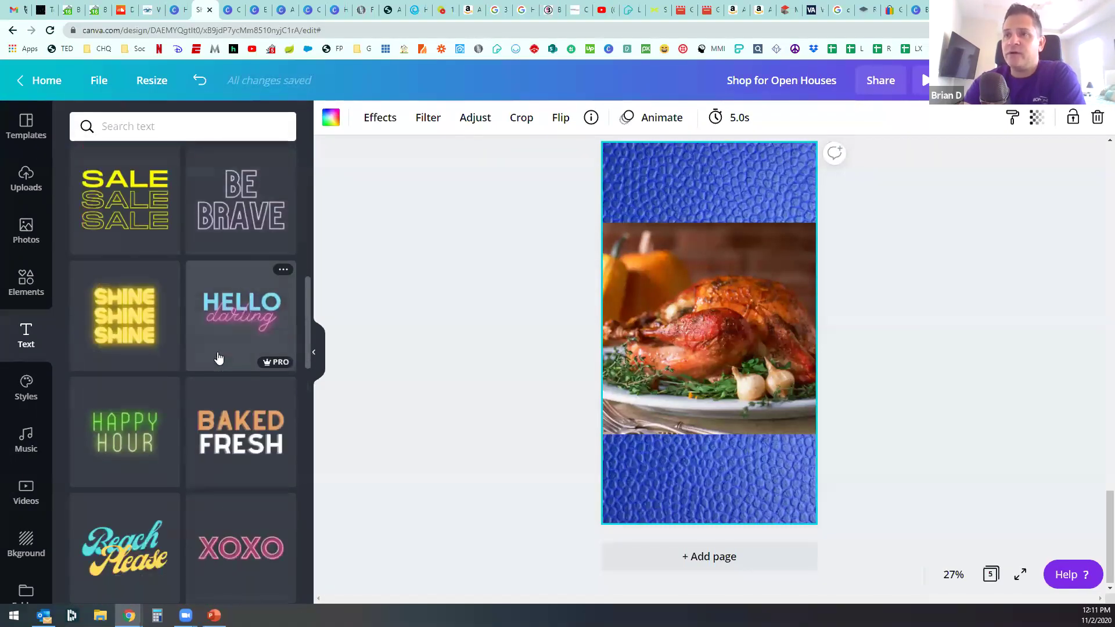
pyautogui.scroll(-1, 219, 359)
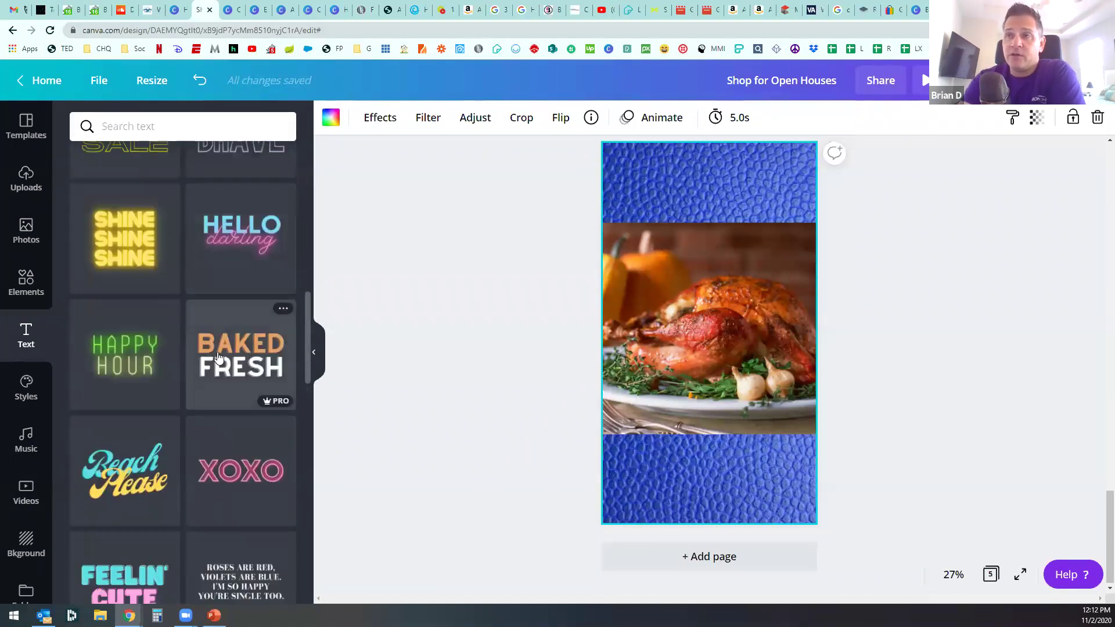
pyautogui.scroll(-1, 219, 357)
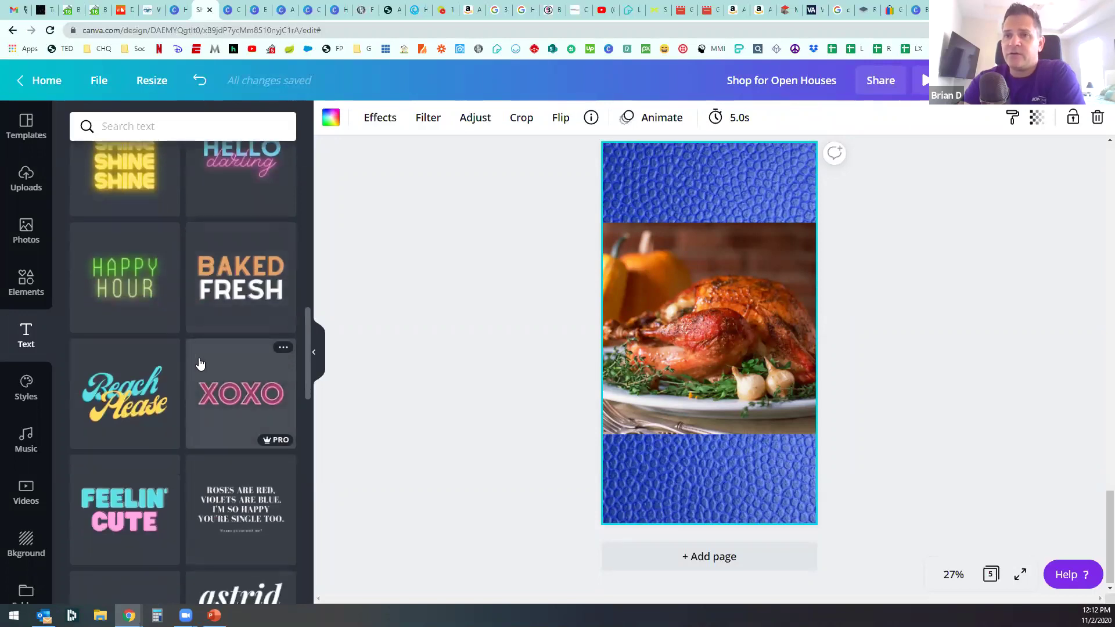
pyautogui.scroll(-2, 200, 363)
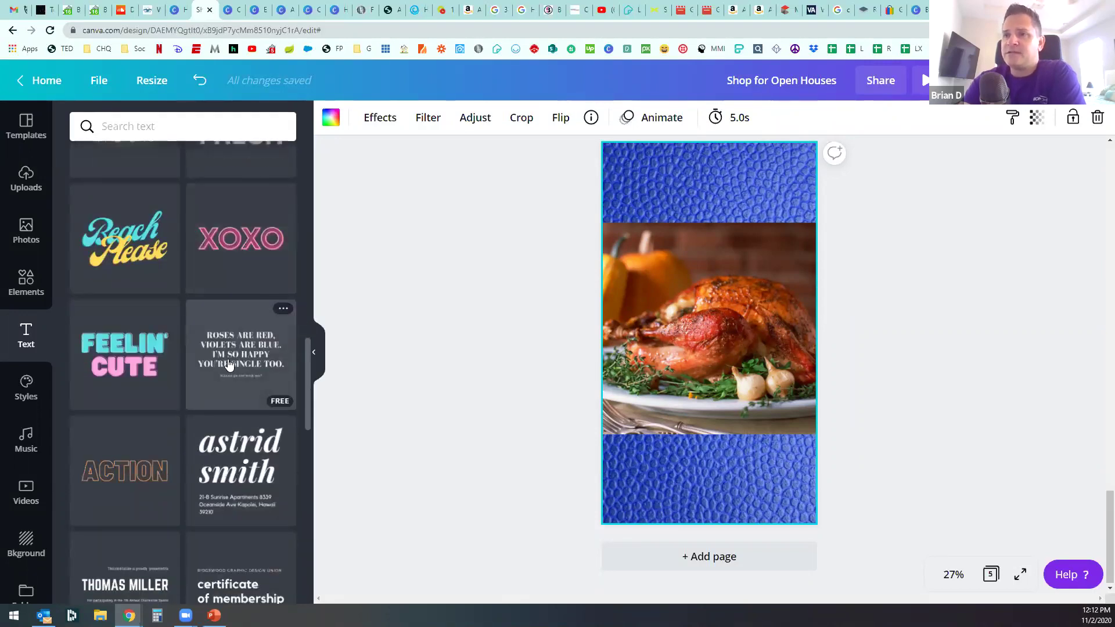
pyautogui.click(245, 247)
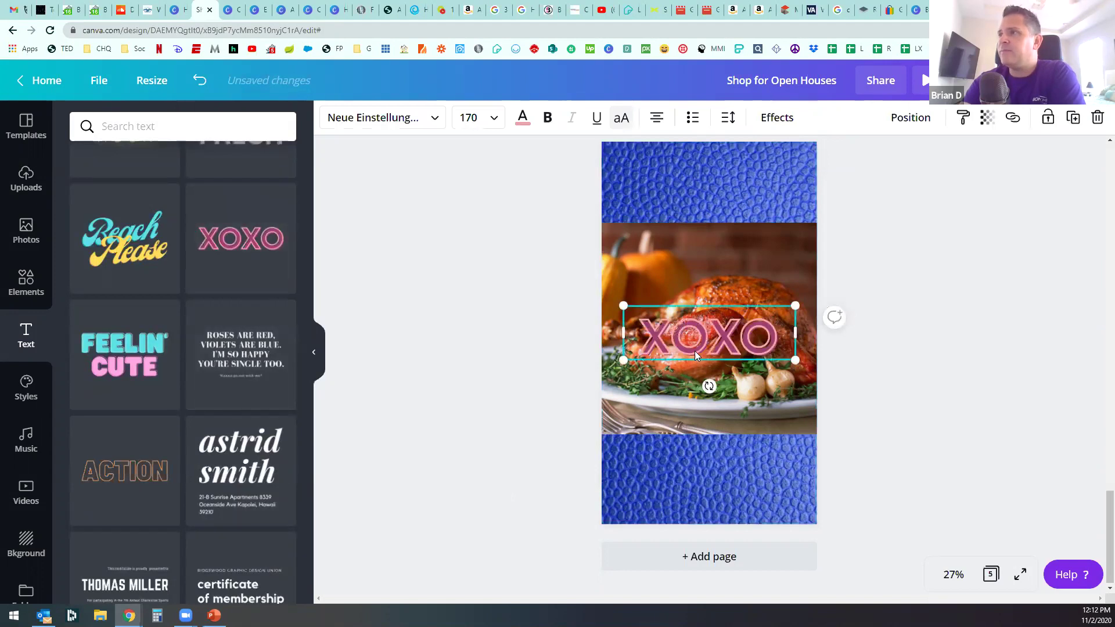
pyautogui.moveTo(706, 340); pyautogui.dragTo(706, 185)
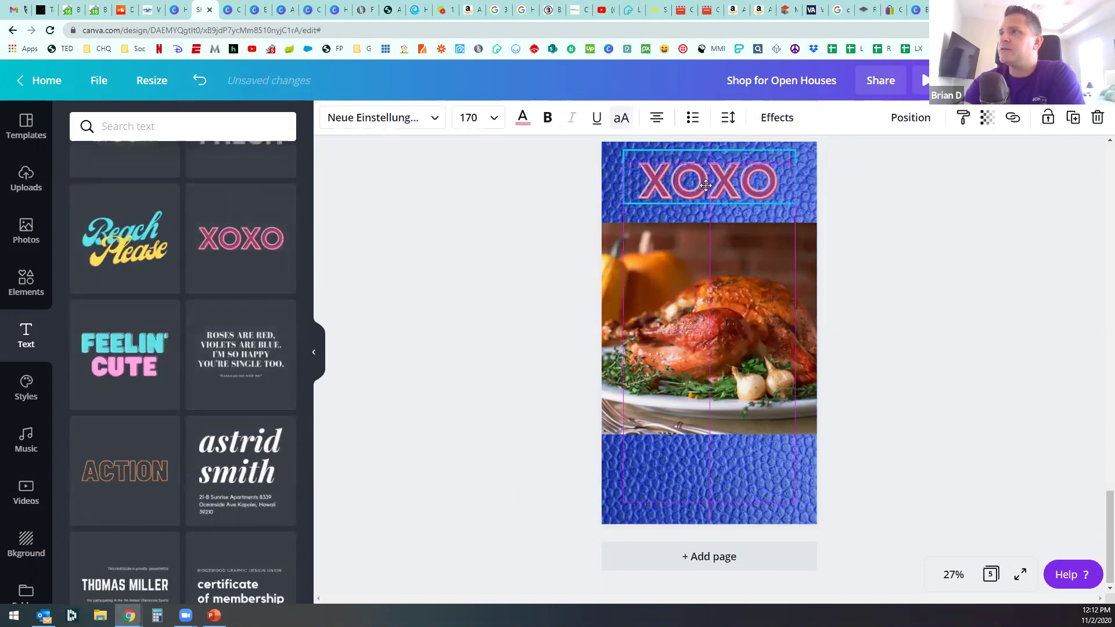
# Step: Replace the XOXO wording with OPEN and HOUSE on two lines
pyautogui.doubleClick(706, 185)
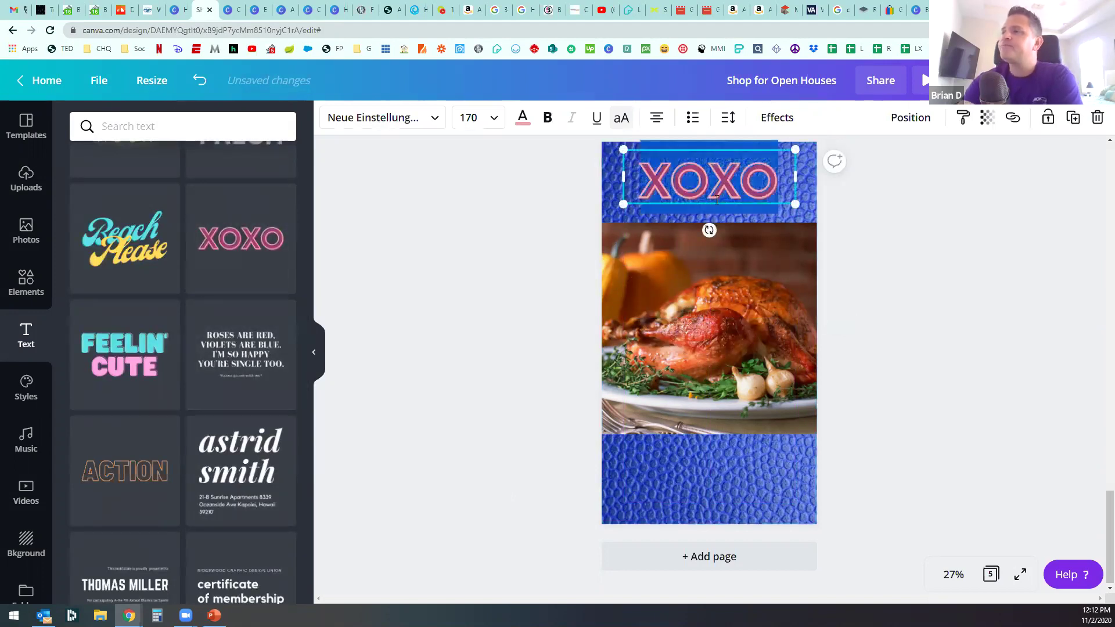
pyautogui.moveTo(789, 199); pyautogui.dragTo(811, 179)
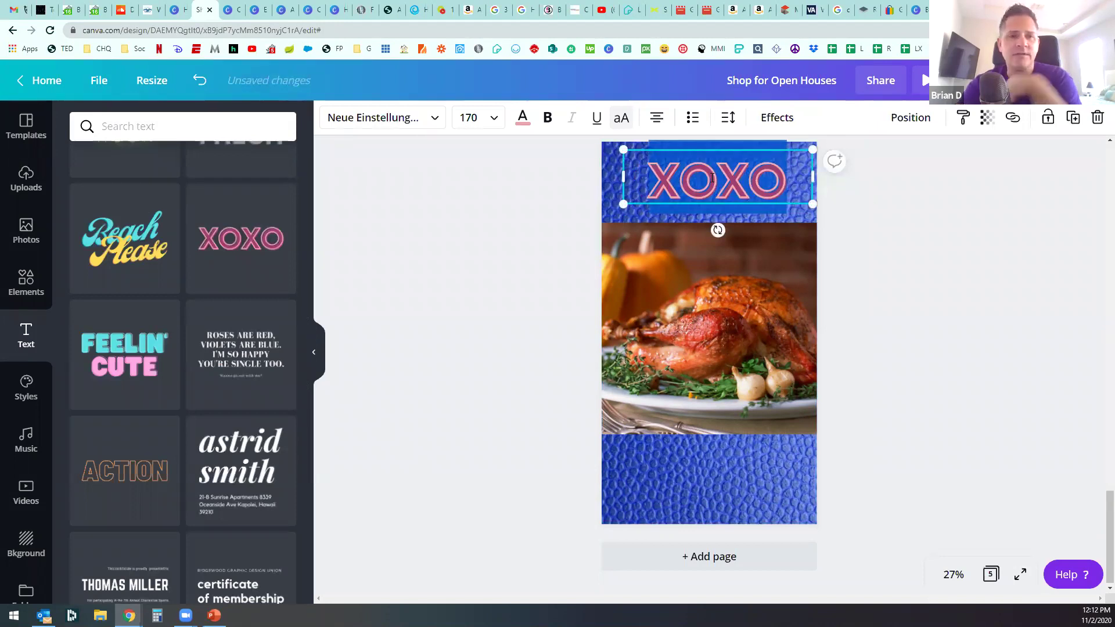
pyautogui.press('BackSpace')
pyautogui.write('OPEN')
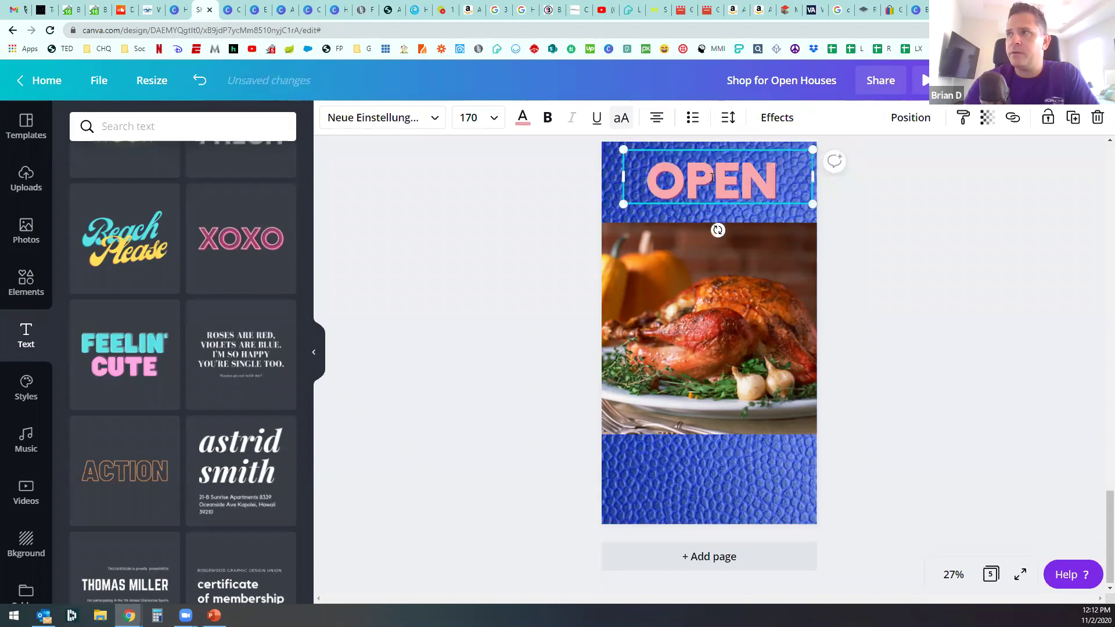
pyautogui.press('Return')
pyautogui.write('HOUSE')
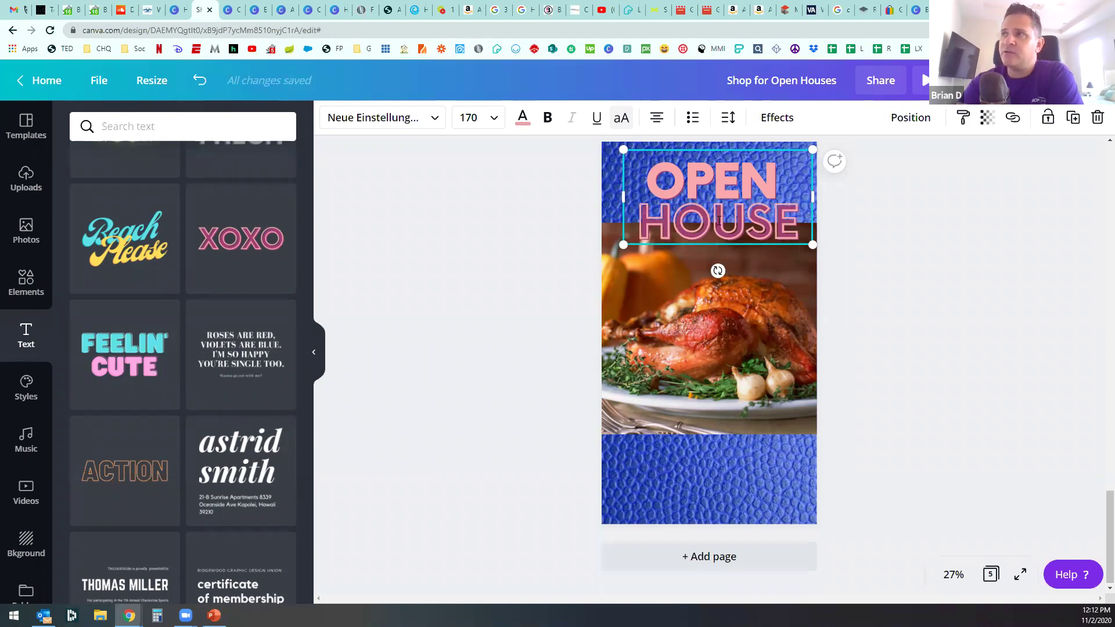
# Step: Resize OPEN HOUSE to fit the top band and centre its lines
pyautogui.moveTo(812, 246); pyautogui.dragTo(844, 260)
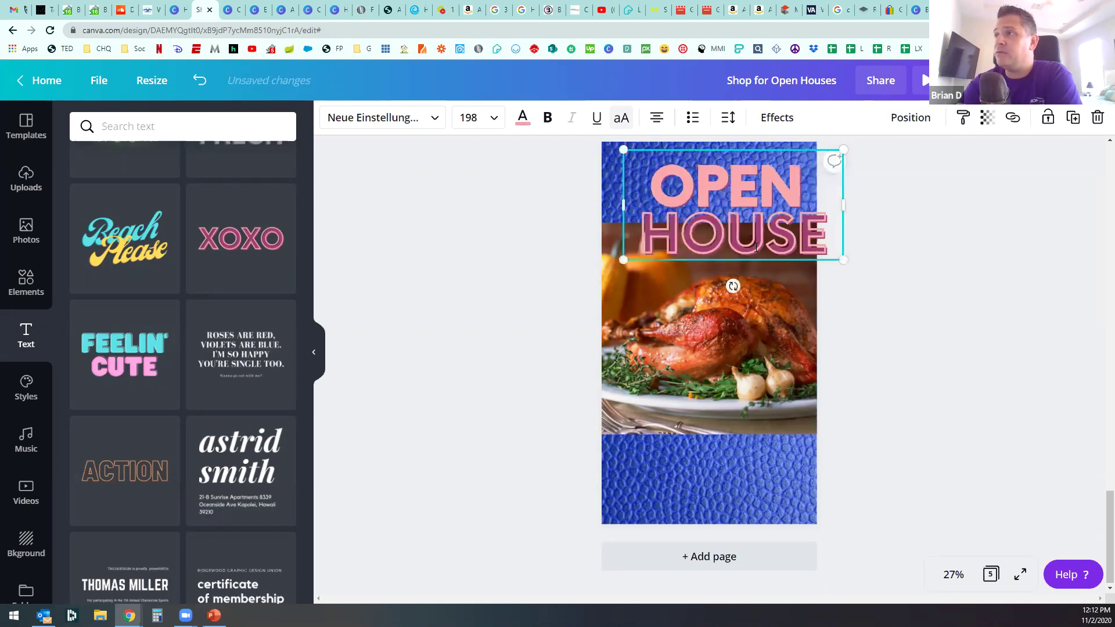
pyautogui.moveTo(735, 226); pyautogui.dragTo(715, 211)
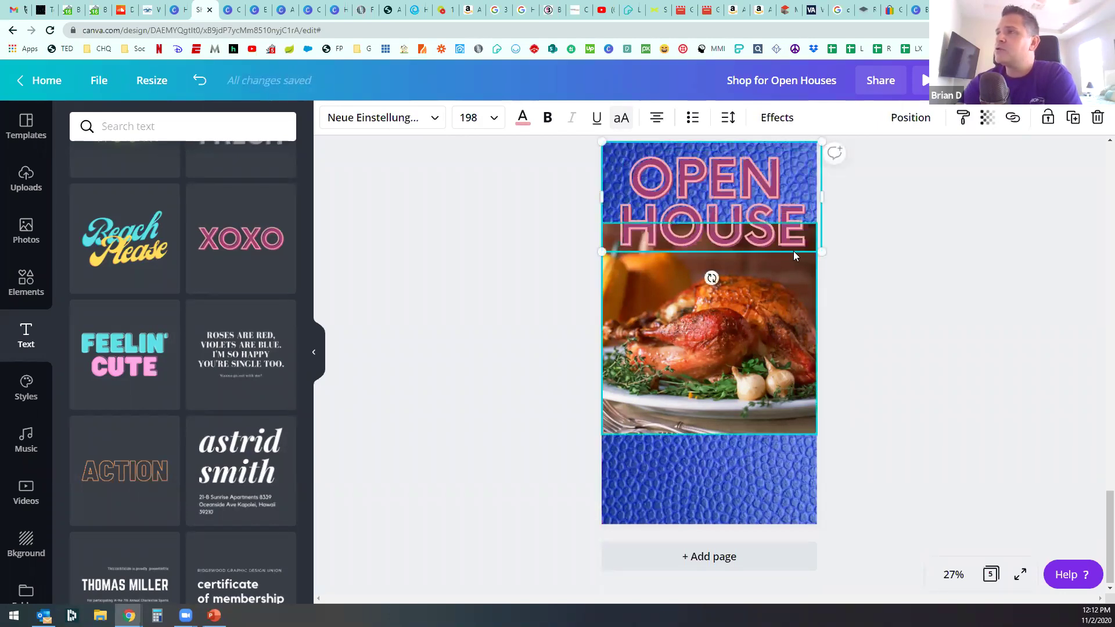
pyautogui.moveTo(812, 242); pyautogui.dragTo(817, 180)
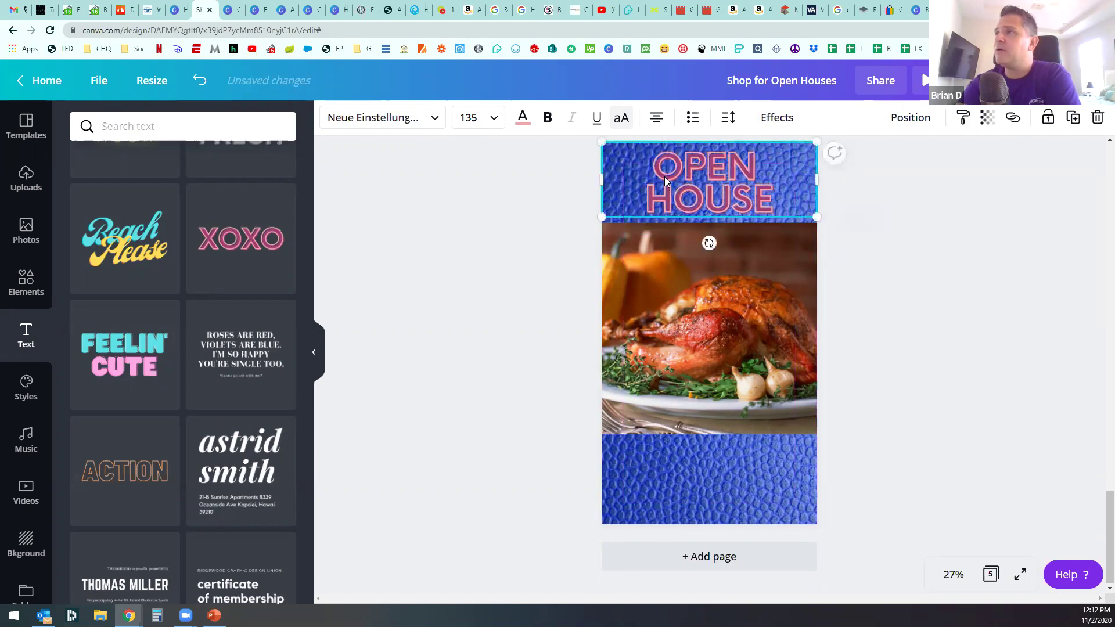
pyautogui.click(657, 120)
pyautogui.click(656, 120)
pyautogui.click(656, 119)
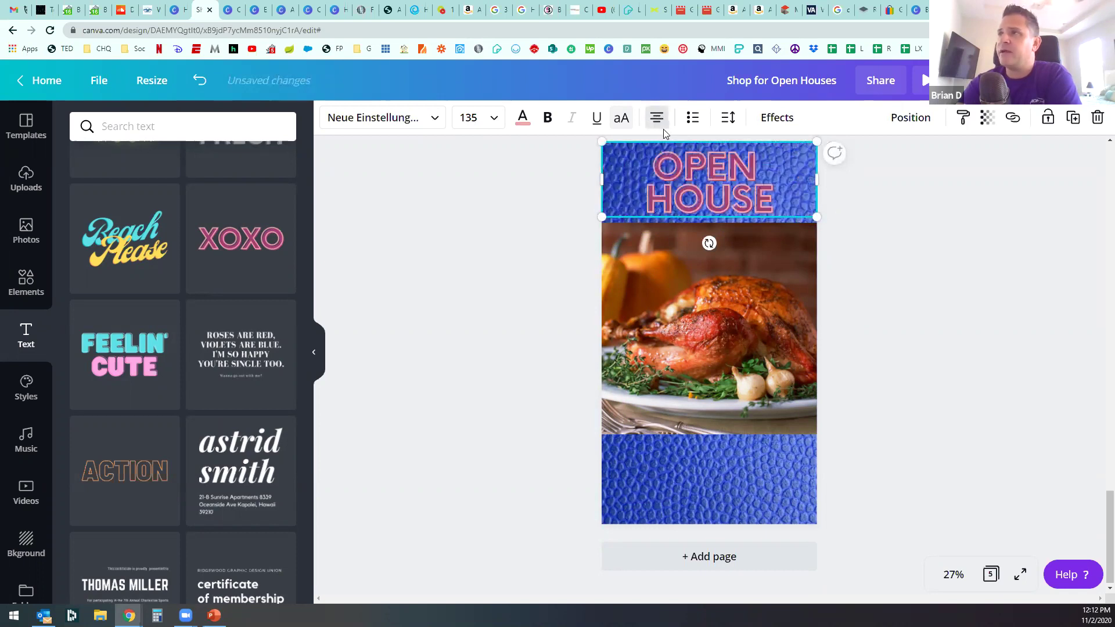
pyautogui.click(521, 121)
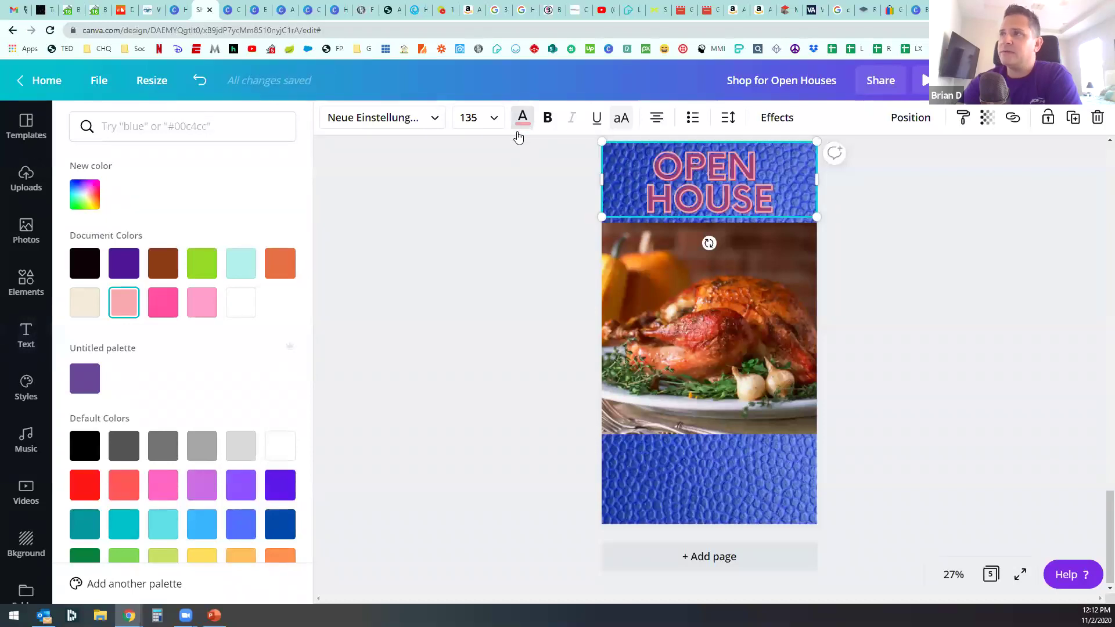
pyautogui.click(26, 334)
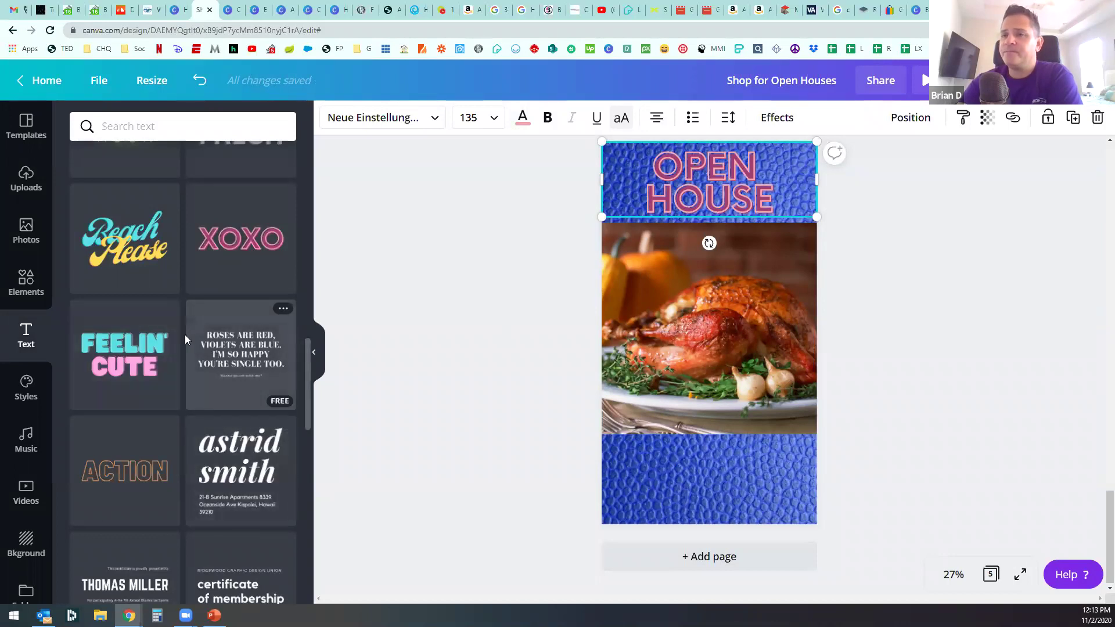
pyautogui.scroll(-5, 186, 337)
pyautogui.scroll(-3, 208, 301)
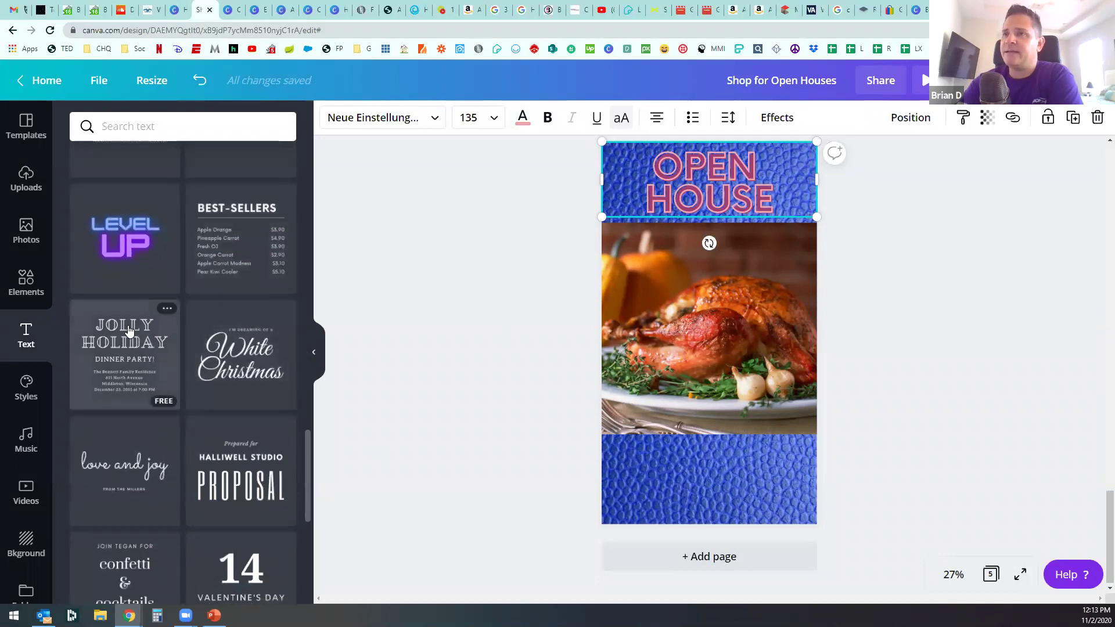
# Step: Add the Jolly Holiday text design and delete its DINNER PARTY! and address lines
pyautogui.click(125, 357)
pyautogui.click(713, 306)
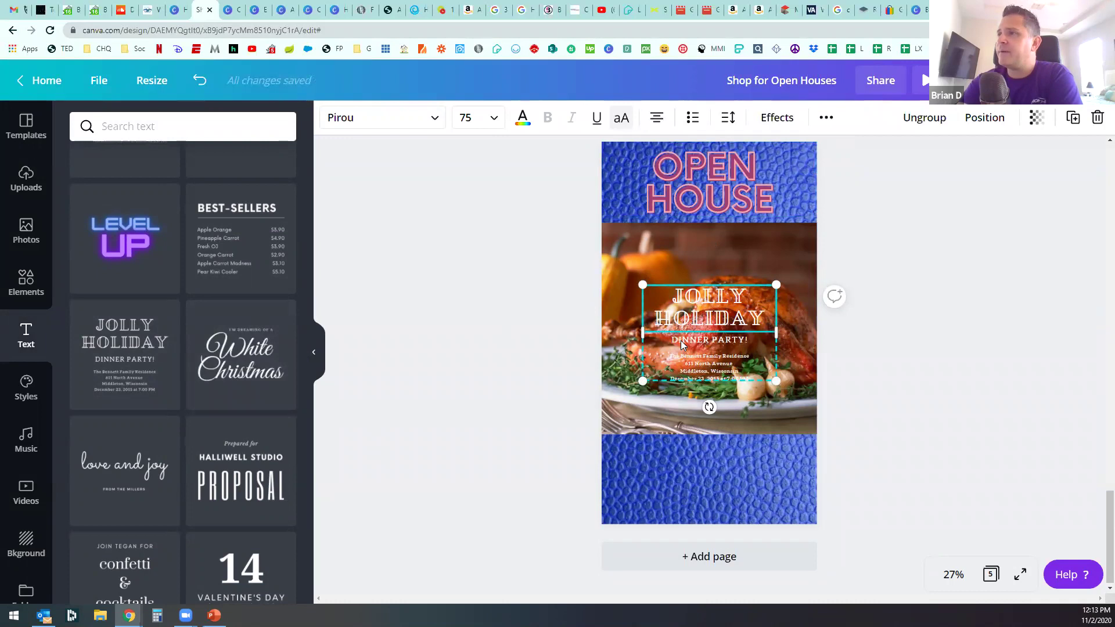
pyautogui.click(706, 342)
pyautogui.press('Delete')
pyautogui.click(707, 370)
pyautogui.moveTo(709, 364); pyautogui.dragTo(707, 364)
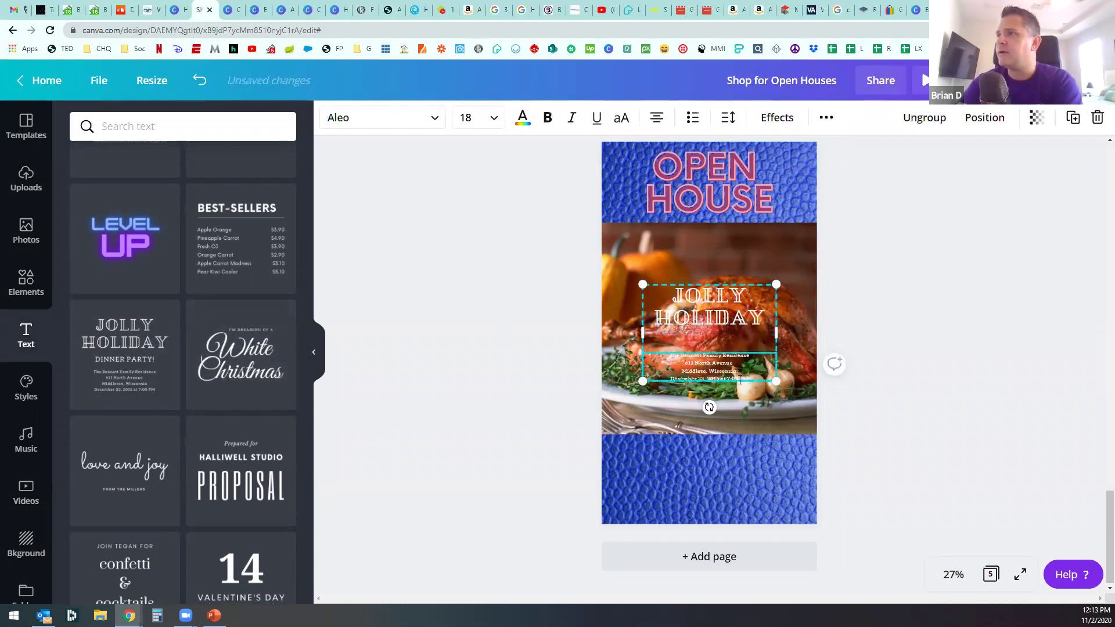
pyautogui.click(566, 377)
pyautogui.click(684, 366)
pyautogui.click(684, 366)
pyautogui.press('Delete')
pyautogui.click(673, 323)
# Step: Move it to the bottom band, retype it as 11/10/20 and 123 MAIN ST, and widen the box
pyautogui.moveTo(700, 313); pyautogui.dragTo(681, 479)
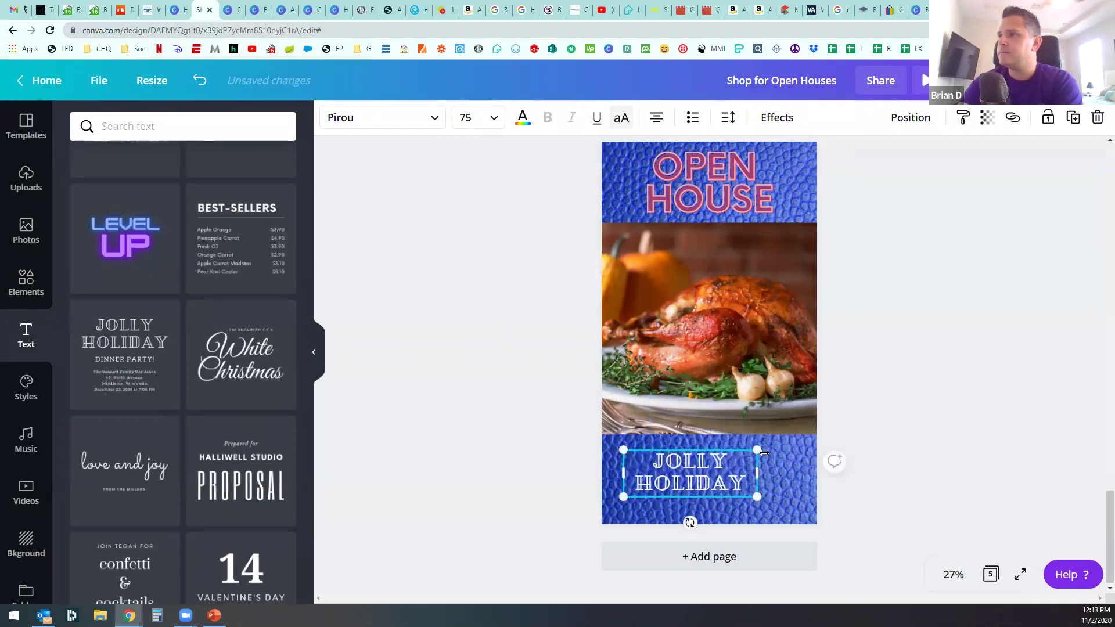
pyautogui.moveTo(757, 450); pyautogui.dragTo(800, 435)
pyautogui.moveTo(731, 465); pyautogui.dragTo(733, 474)
pyautogui.moveTo(663, 462); pyautogui.dragTo(784, 493)
pyautogui.write('11/')
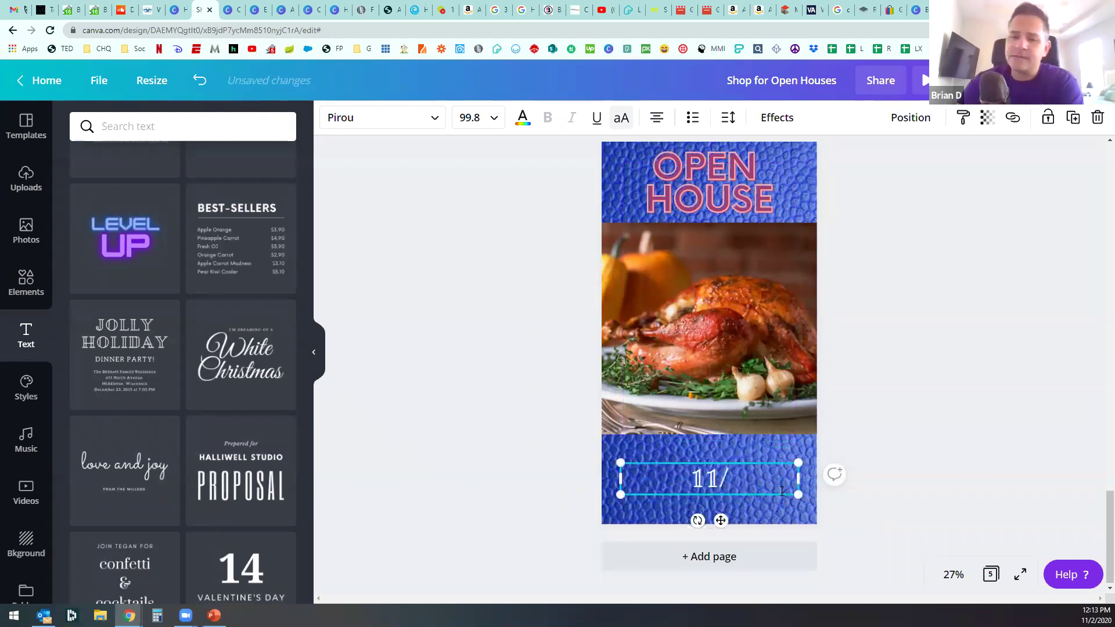
pyautogui.write('10/20')
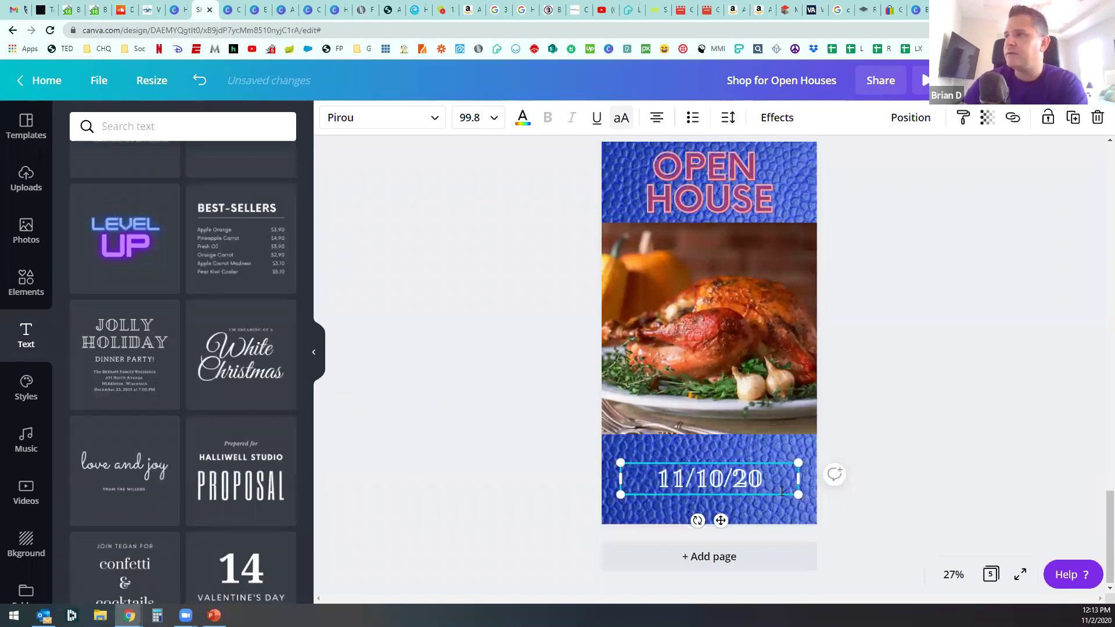
pyautogui.press('Return')
pyautogui.write('12')
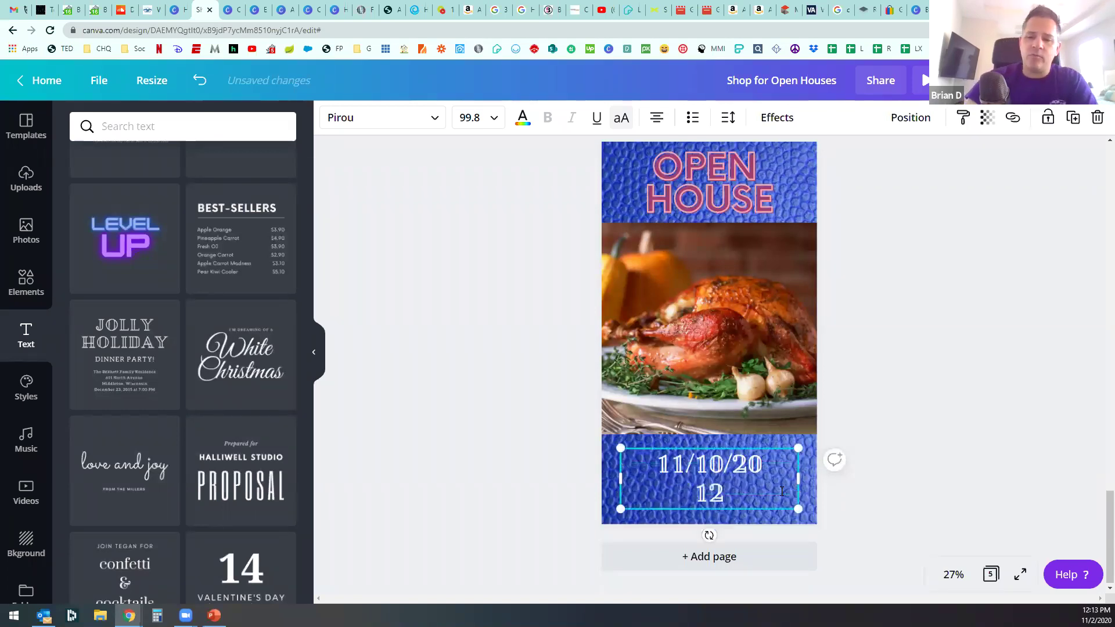
pyautogui.write('3 MAIN ST')
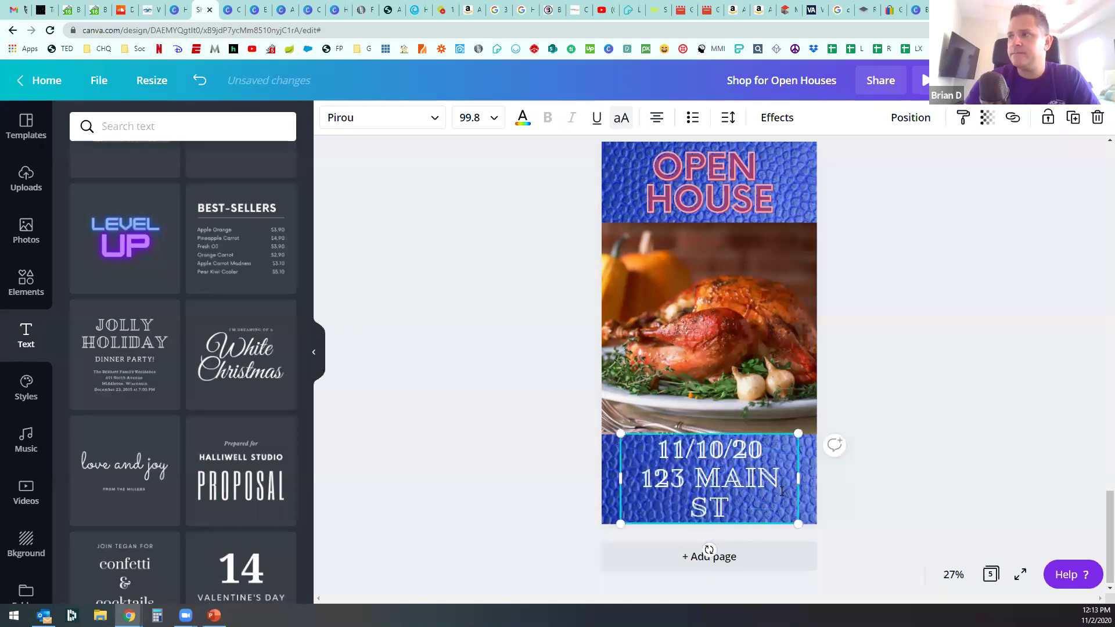
pyautogui.moveTo(800, 478); pyautogui.dragTo(818, 477)
pyautogui.moveTo(617, 477); pyautogui.dragTo(601, 478)
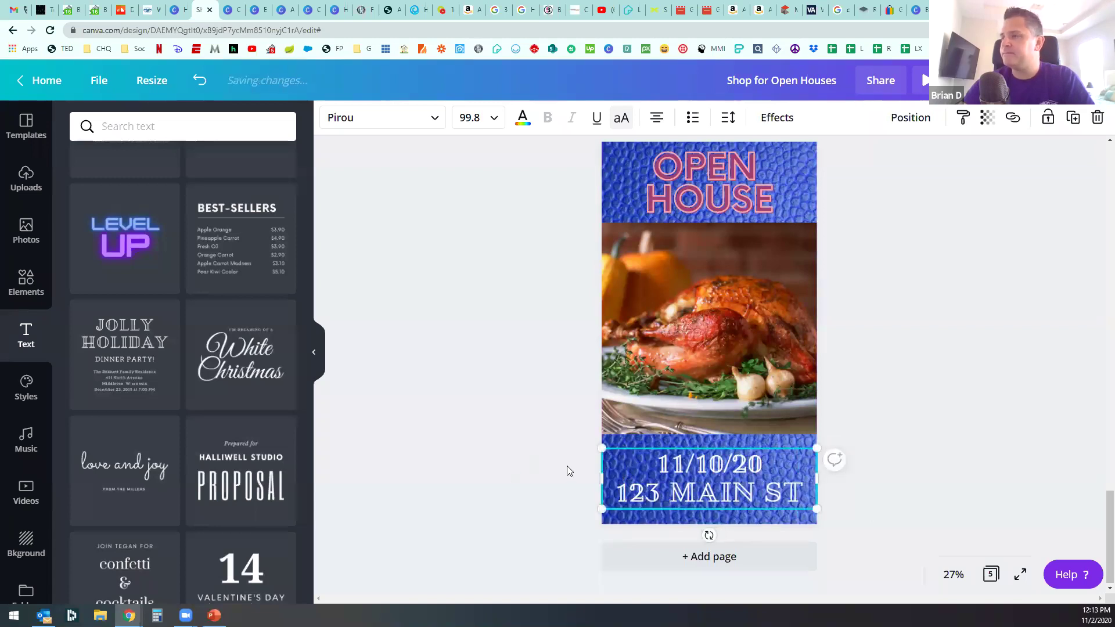
pyautogui.click(597, 460)
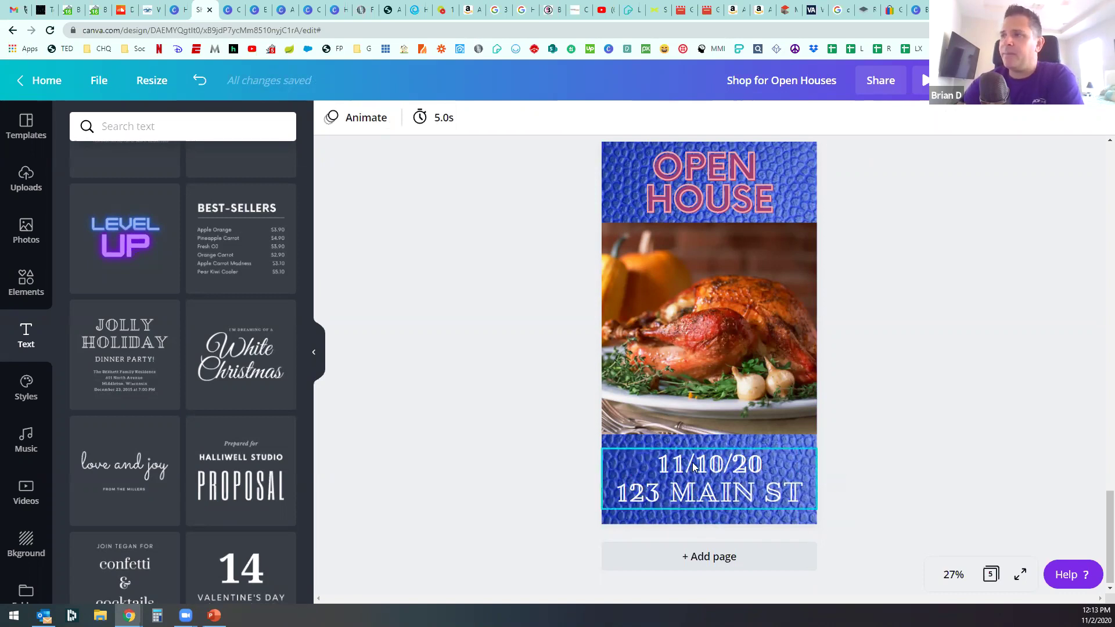
# Step: Give the 11/10/20 and 123 MAIN ST text a Lift shadow effect with stronger intensity
pyautogui.click(717, 473)
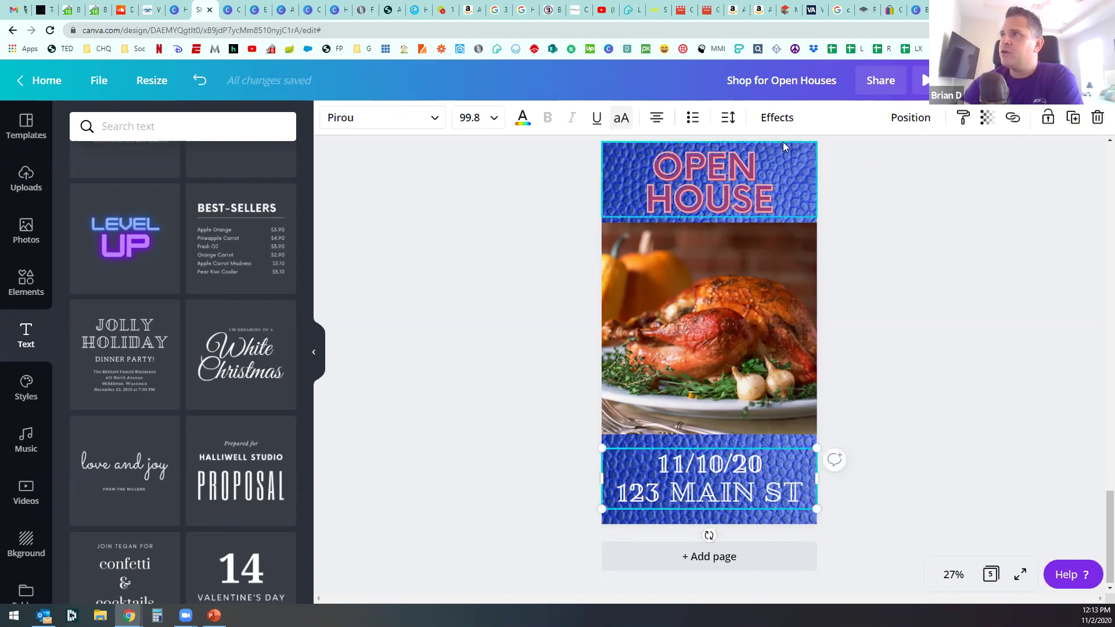
pyautogui.click(780, 120)
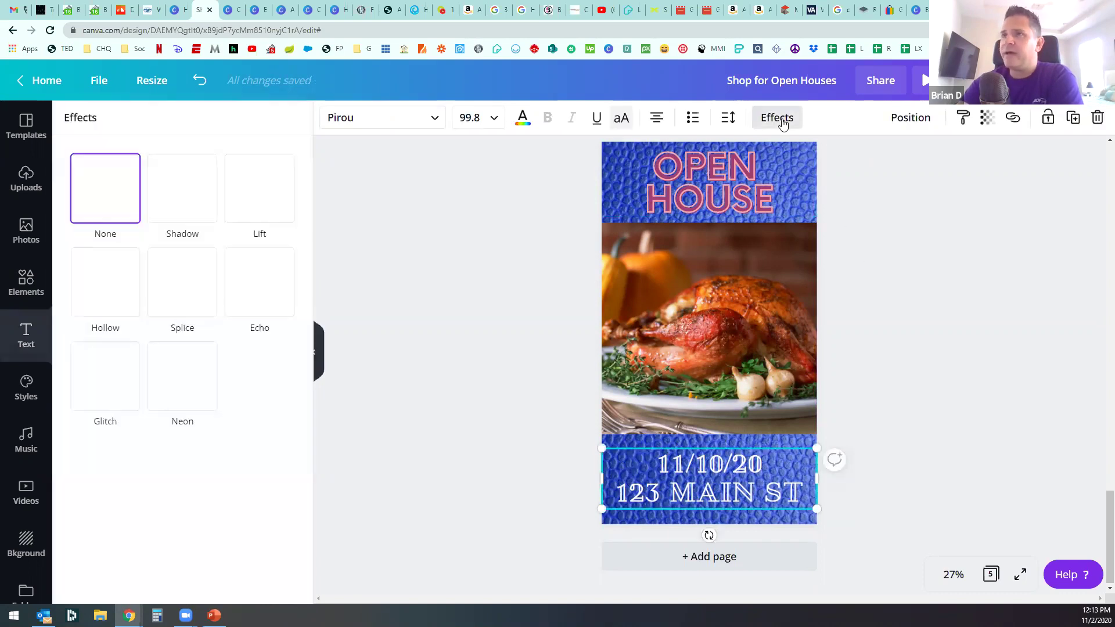
pyautogui.click(245, 187)
pyautogui.moveTo(185, 277); pyautogui.dragTo(347, 300)
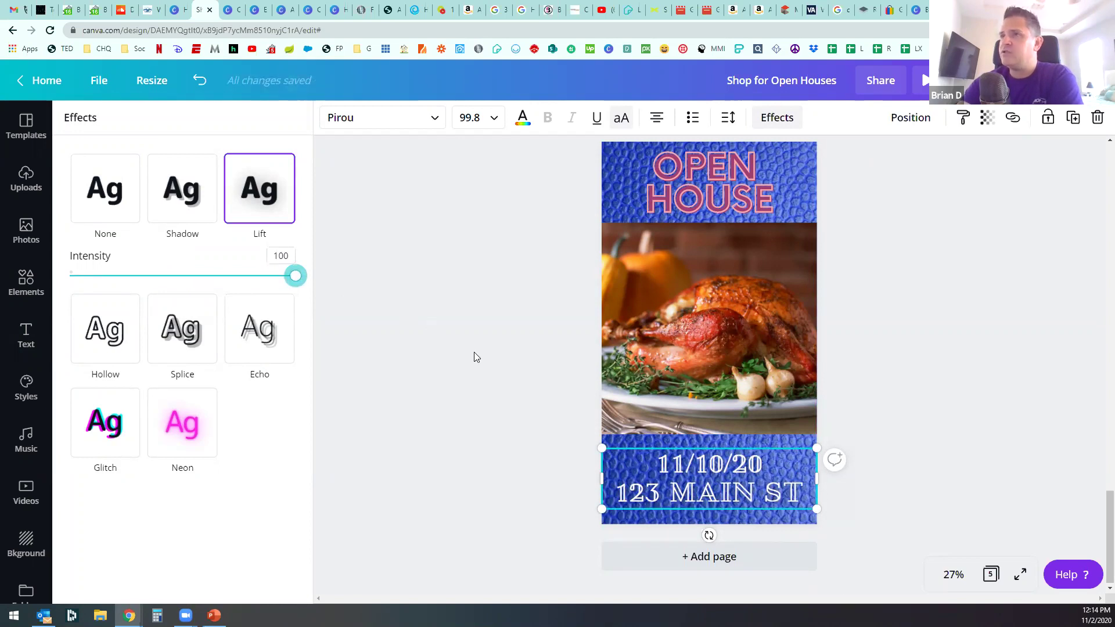
pyautogui.click(121, 221)
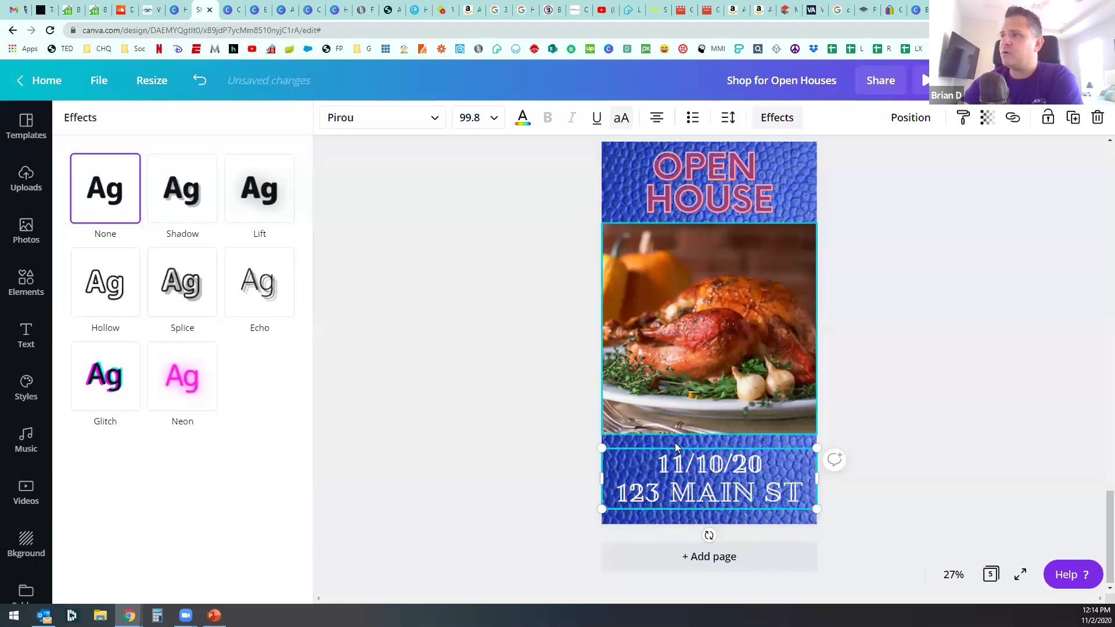
pyautogui.click(260, 190)
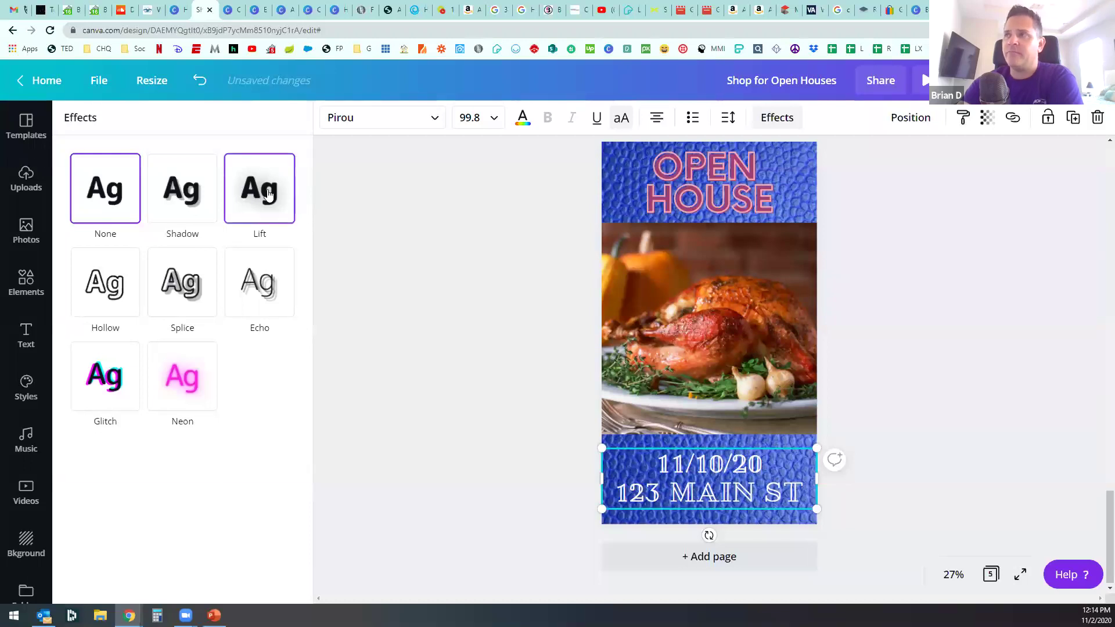
pyautogui.click(441, 307)
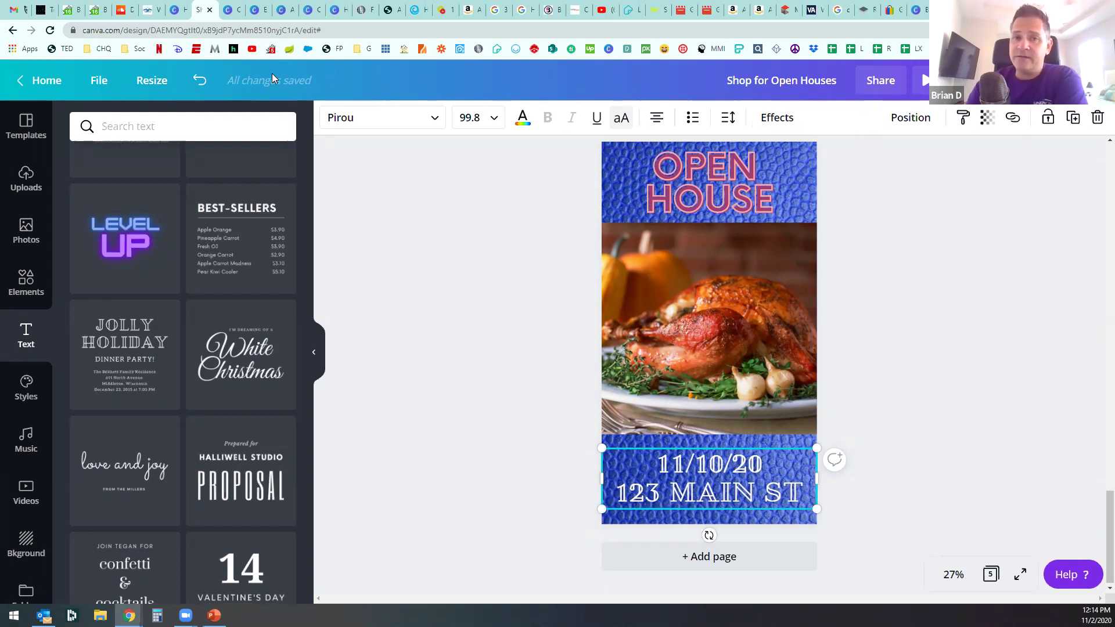
pyautogui.click(441, 297)
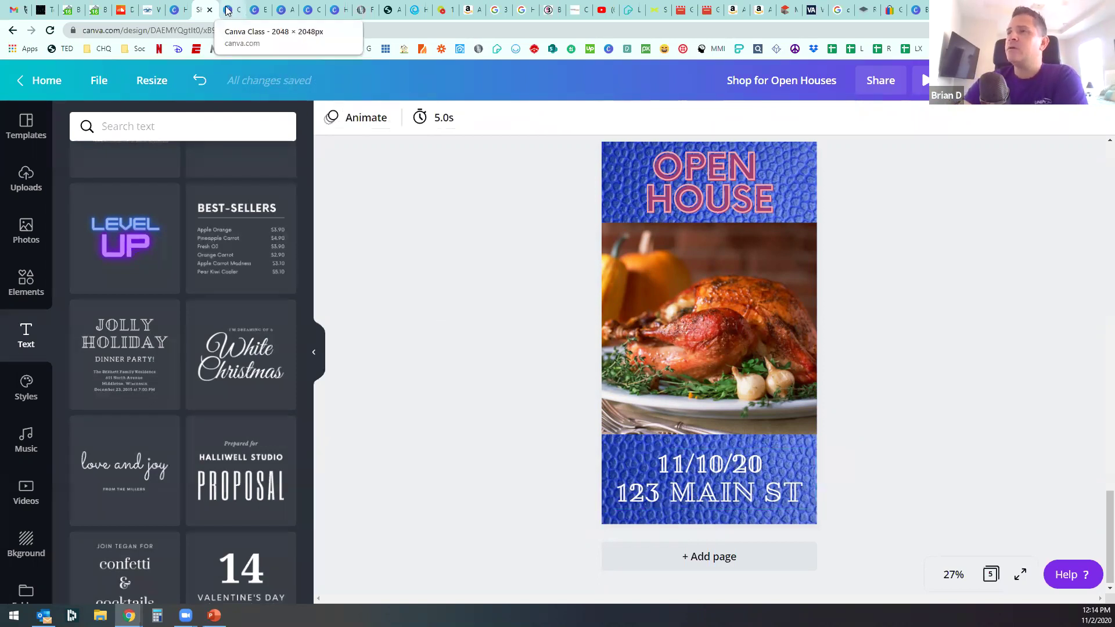
# Step: Return to the Canva Class design tab and reload the design after the save error
pyautogui.scroll(10, 494, 289)
pyautogui.scroll(10, 497, 277)
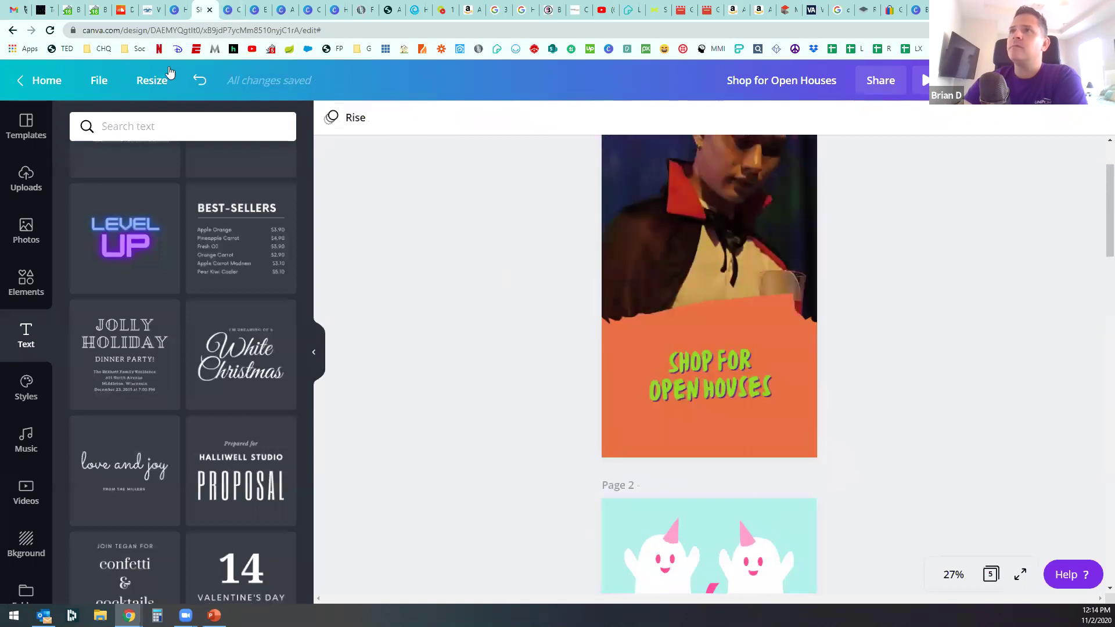
pyautogui.click(177, 10)
pyautogui.click(231, 10)
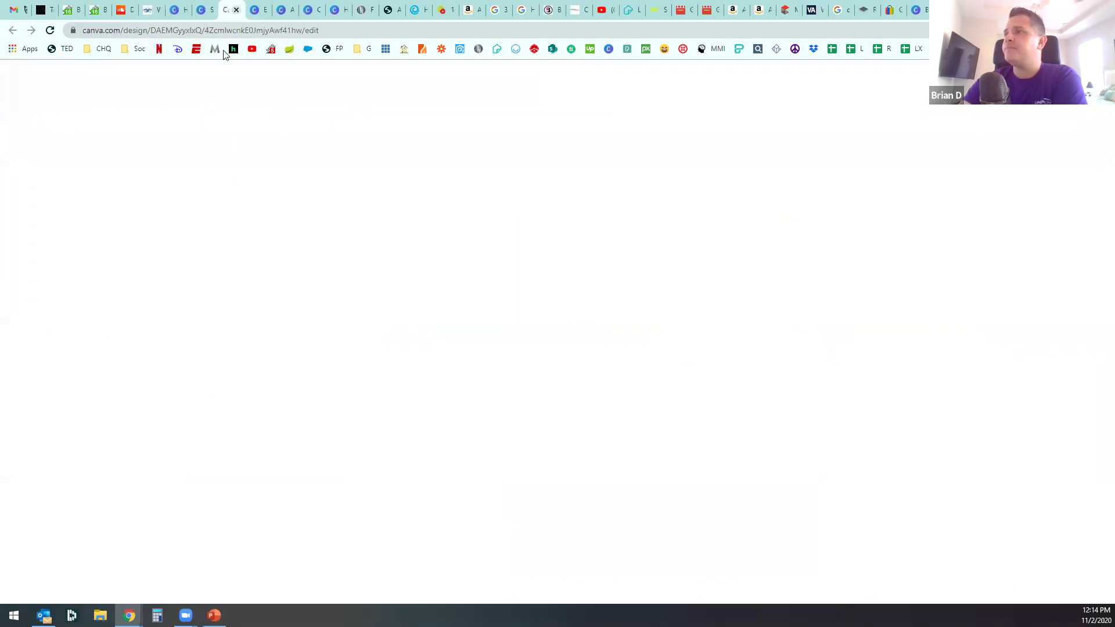
pyautogui.scroll(10, 496, 447)
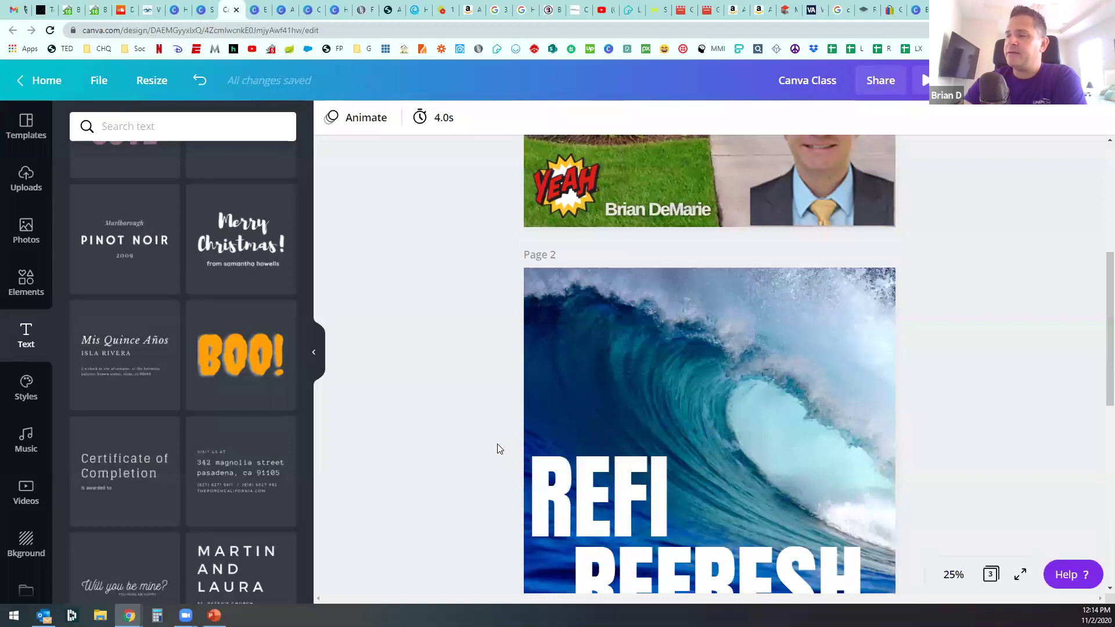
pyautogui.scroll(1, 497, 444)
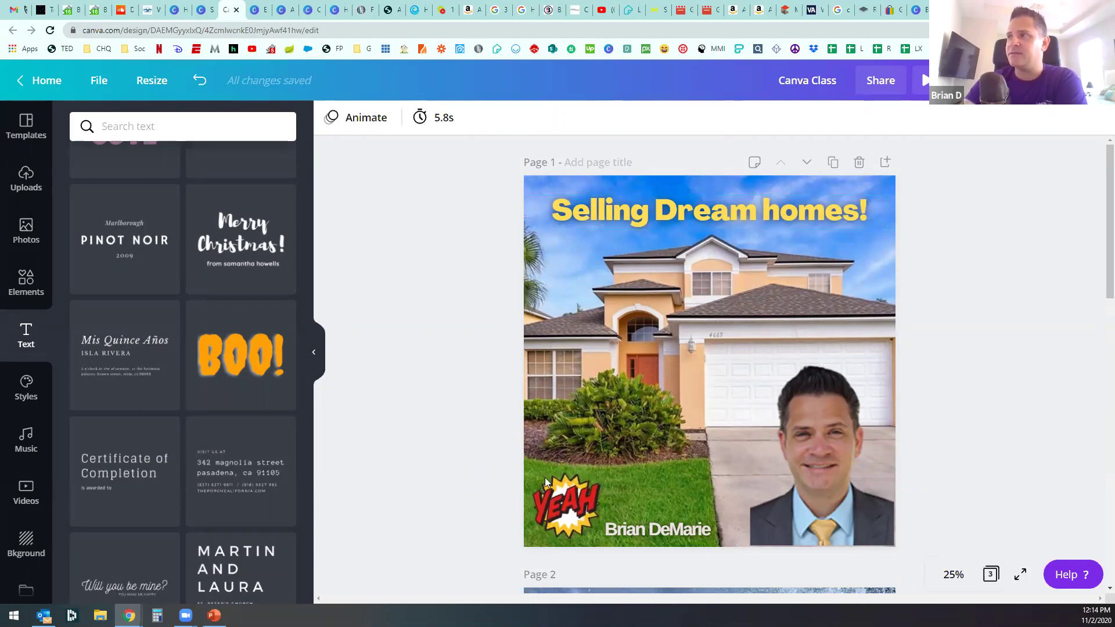
pyautogui.moveTo(813, 456); pyautogui.dragTo(782, 442)
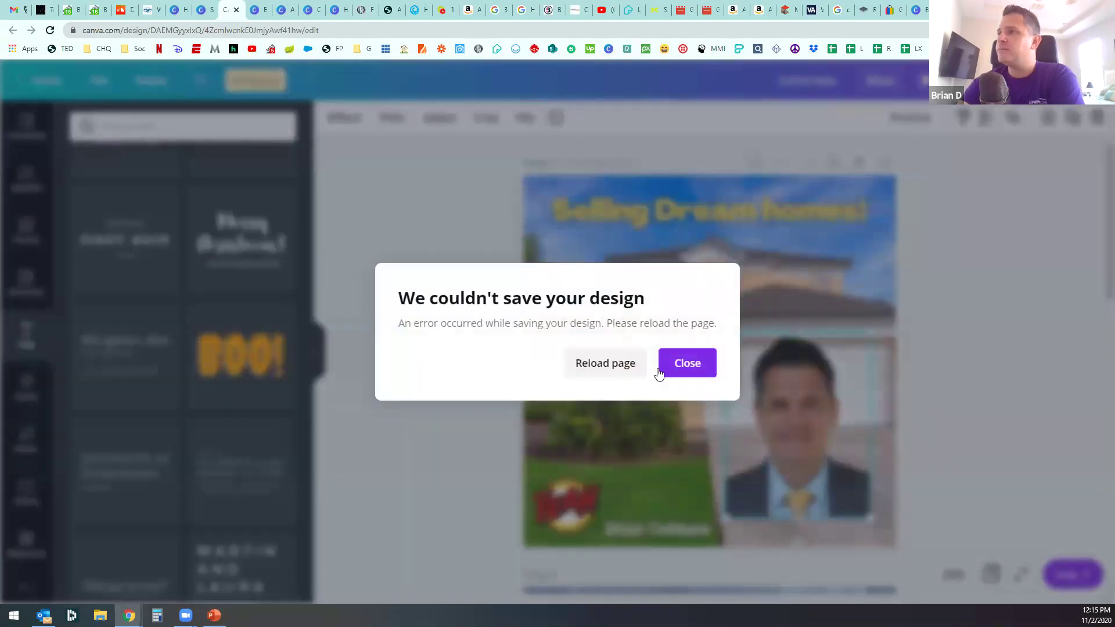
pyautogui.click(618, 364)
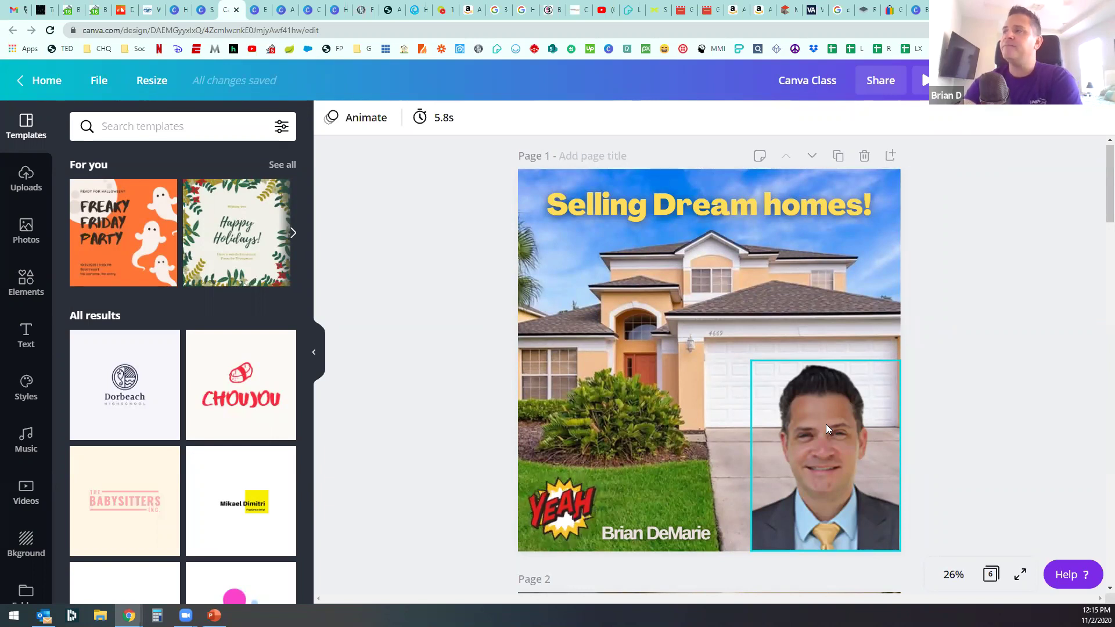
# Step: Enlarge the agent's headshot on page 1 to about 868 × 1,110
pyautogui.click(753, 364)
pyautogui.moveTo(678, 294); pyautogui.dragTo(840, 463)
pyautogui.moveTo(723, 351)
pyautogui.mouseDown()
pyautogui.moveTo(730, 359)
pyautogui.moveTo(723, 351)
pyautogui.mouseUp()
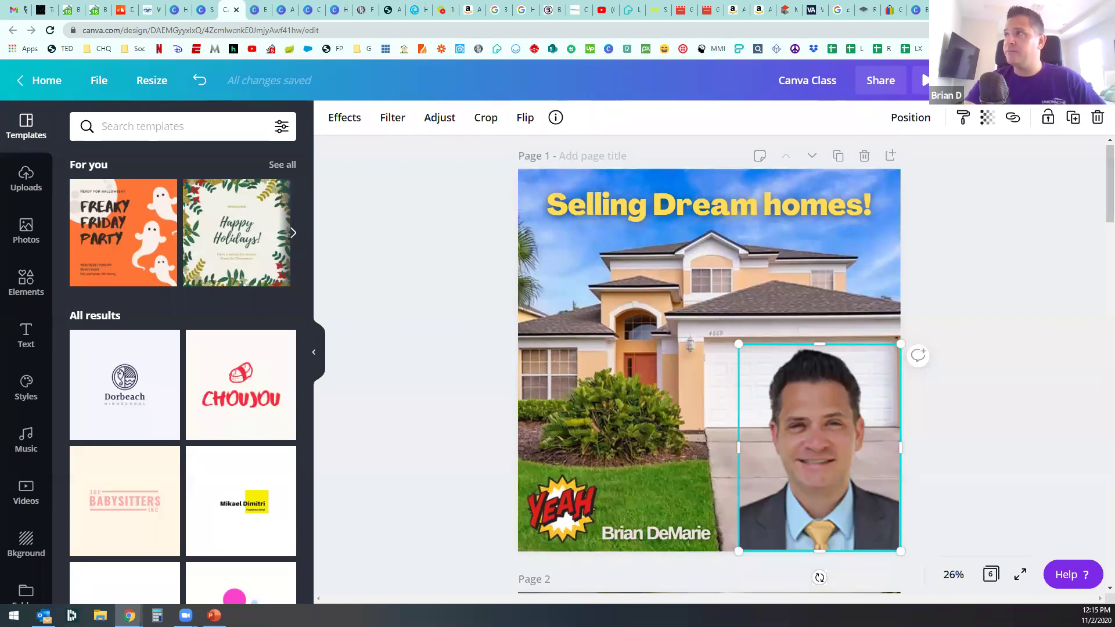
pyautogui.hotkey('ctrl', 't')
# Step: Open the remove.bg site from a Google search for 'remove bg' in a new Chrome tab
pyautogui.click(895, 30)
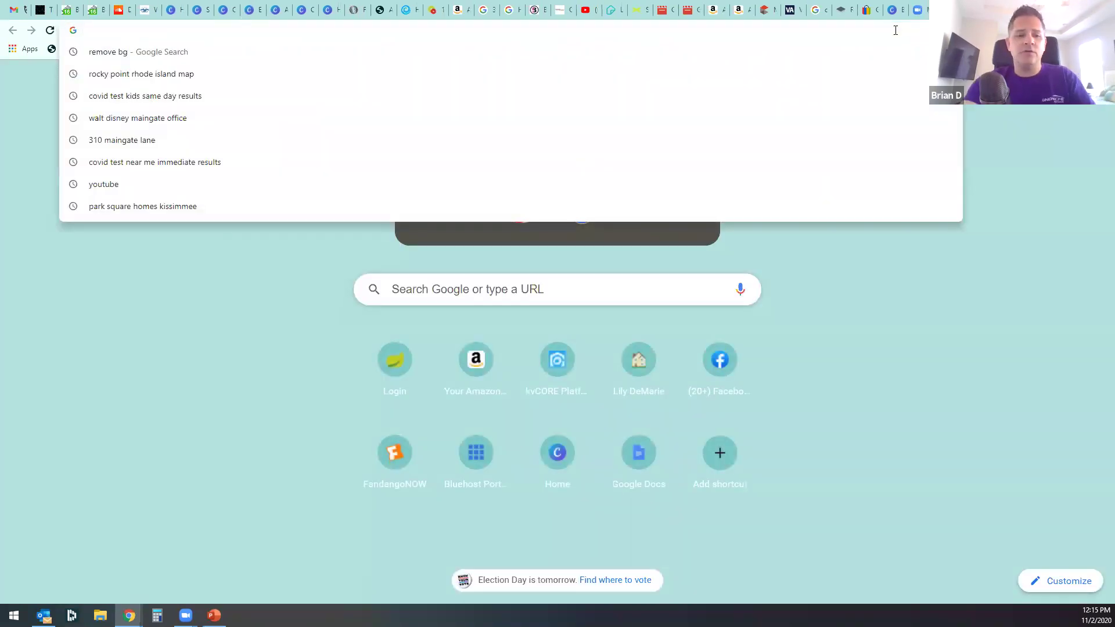
pyautogui.click(383, 52)
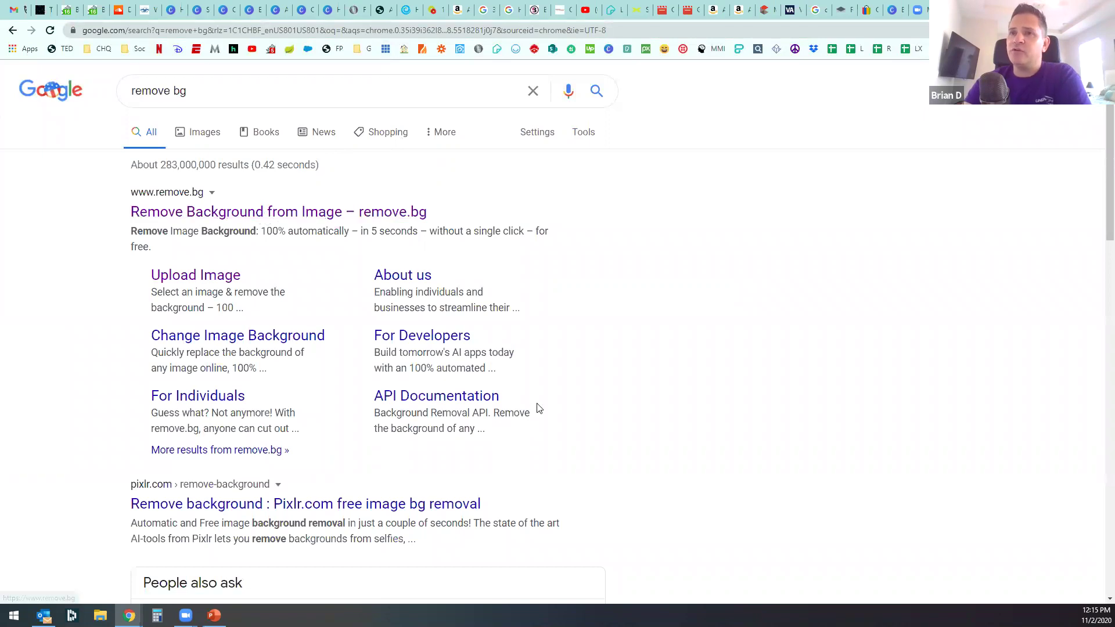
pyautogui.click(292, 213)
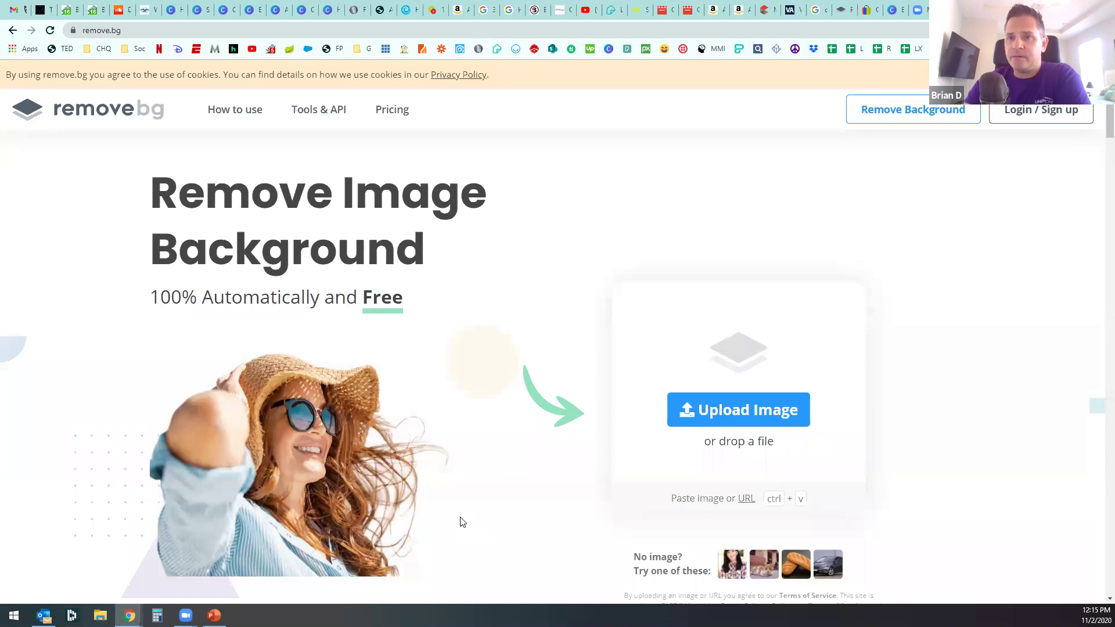
pyautogui.click(203, 18)
# Step: Back in the Canva design, duplicate page 1 as a new page 2
pyautogui.click(221, 14)
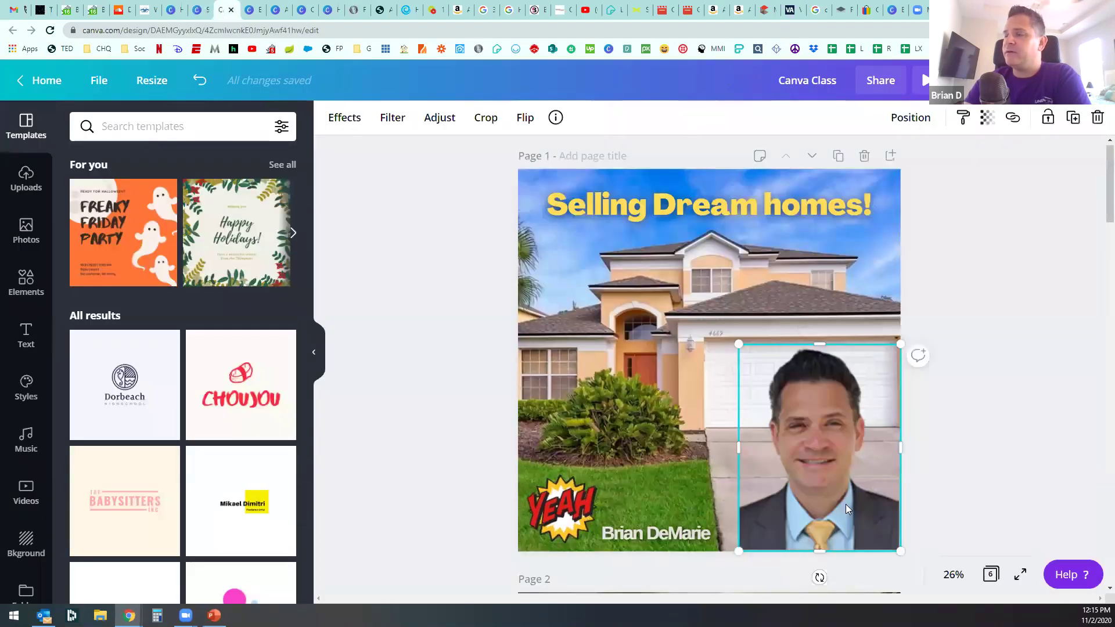
pyautogui.click(26, 179)
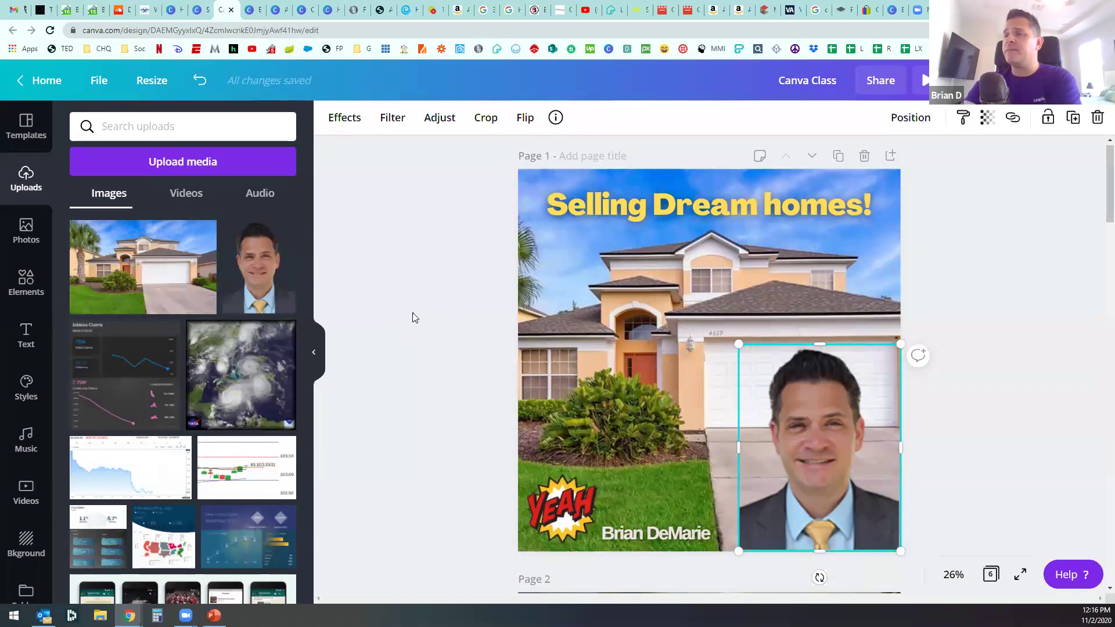
pyautogui.click(412, 313)
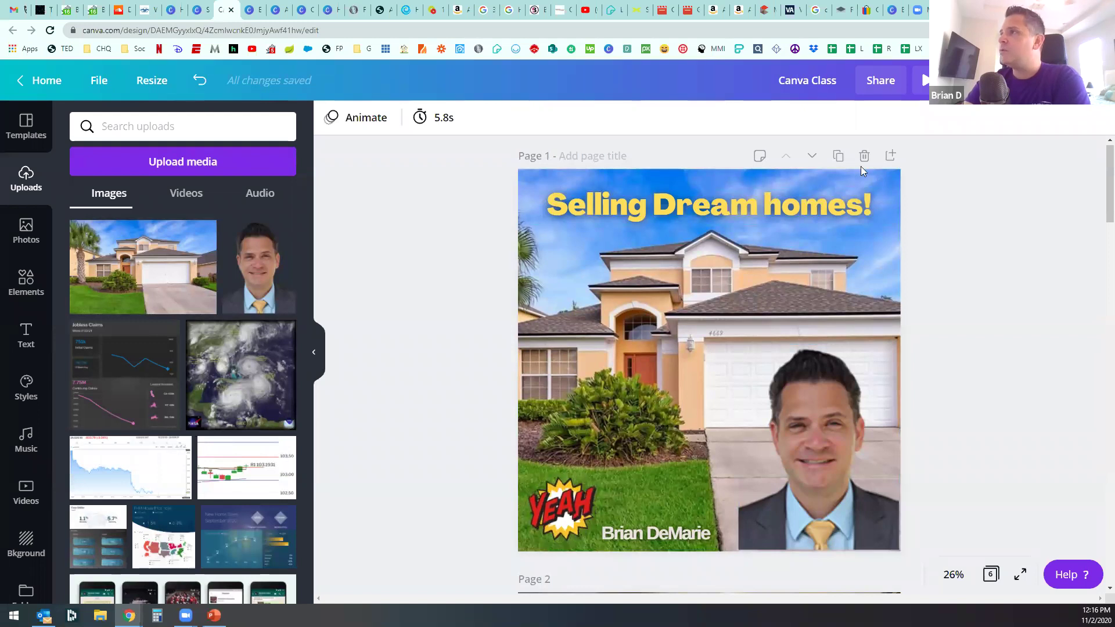
pyautogui.click(838, 156)
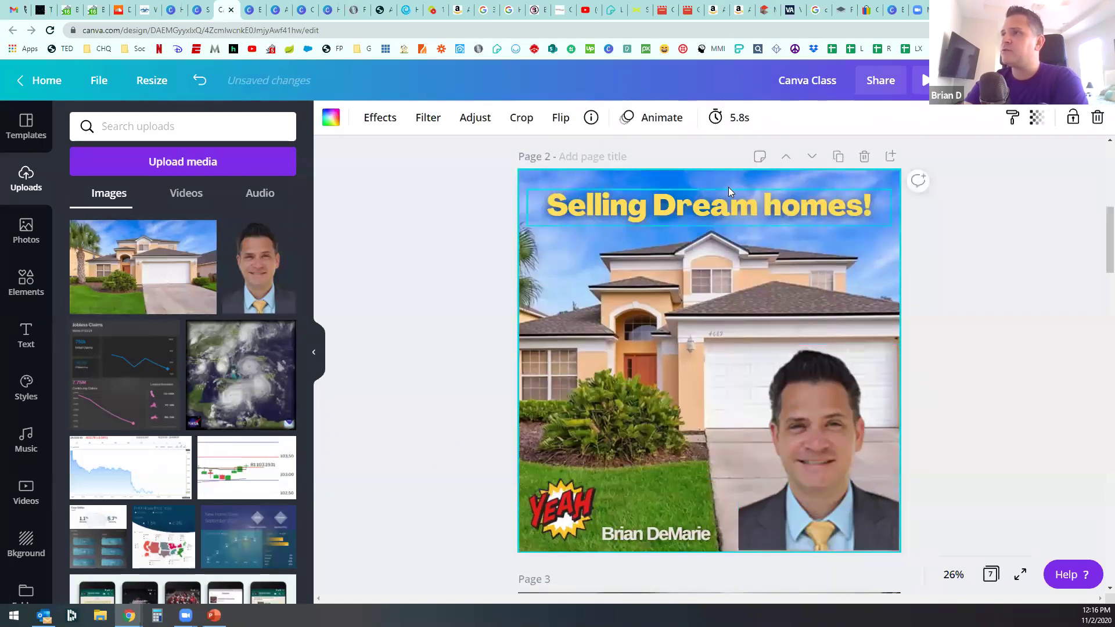
# Step: Delete the title, YEAH sticker, agent name, headshot and house background from page 2
pyautogui.click(729, 207)
pyautogui.press('Delete')
pyautogui.click(583, 502)
pyautogui.press('Delete')
pyautogui.click(636, 526)
pyautogui.press('Delete')
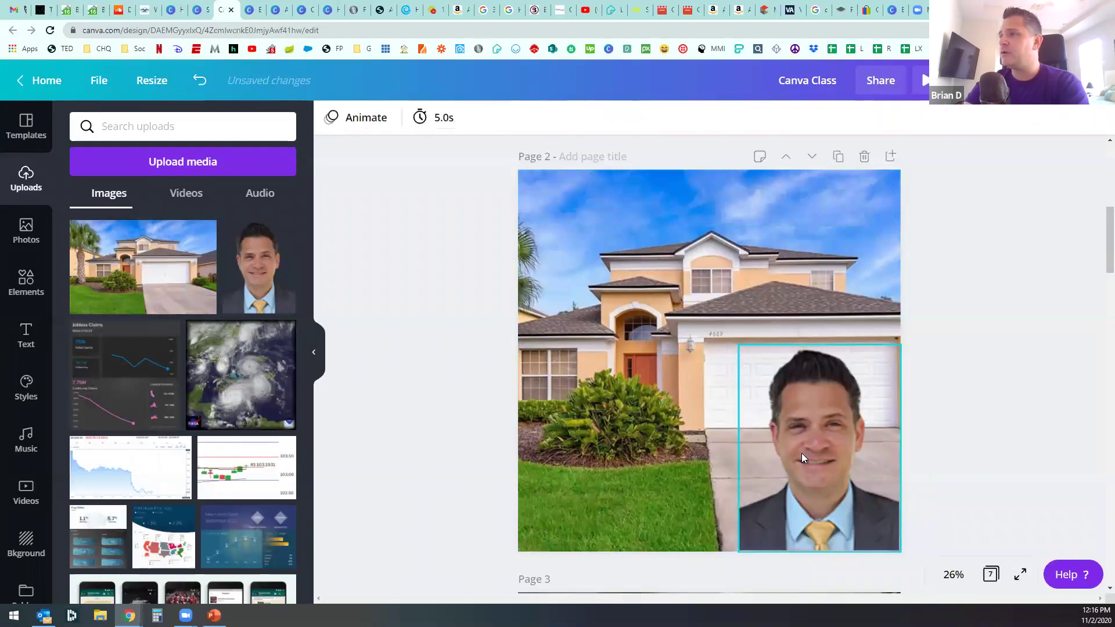
pyautogui.click(801, 453)
pyautogui.press('Delete')
pyautogui.click(724, 400)
pyautogui.press('Delete')
# Step: Restore the accidentally deleted YEAH sticker on page 1 and enlarge it slightly
pyautogui.scroll(5, 726, 401)
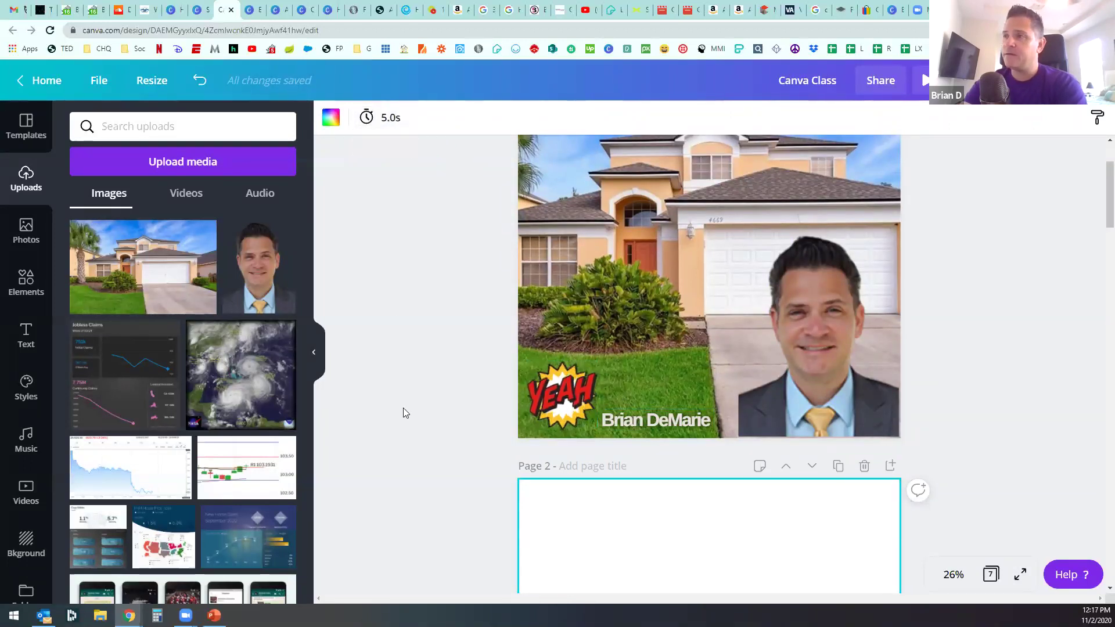
pyautogui.scroll(-5, 551, 452)
pyautogui.scroll(-4, 554, 452)
pyautogui.scroll(15, 554, 452)
pyautogui.scroll(-3, 558, 325)
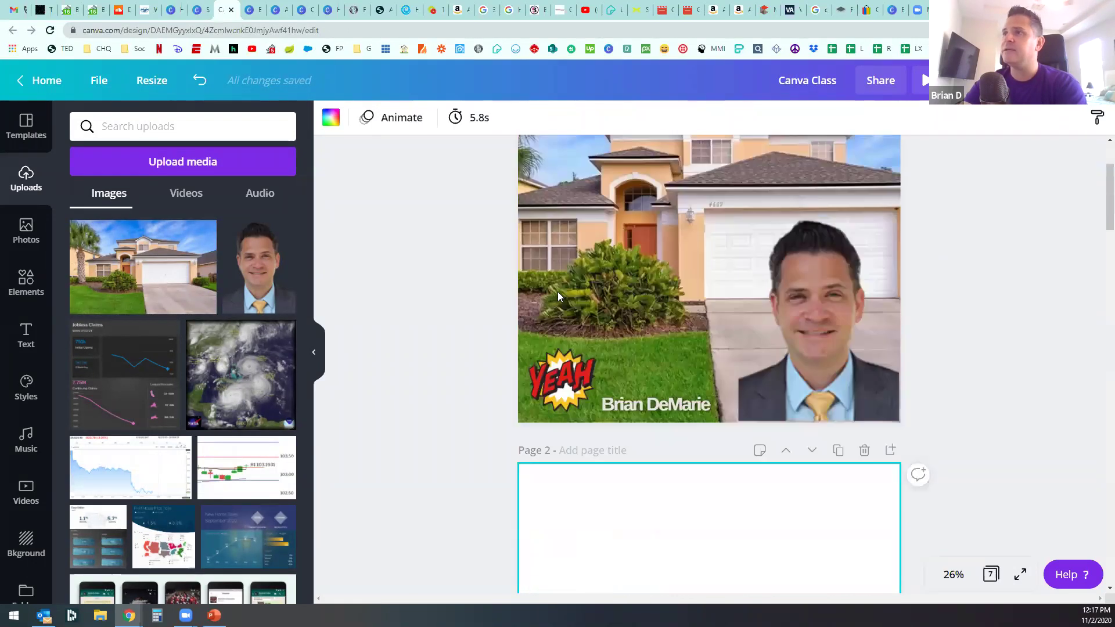
pyautogui.press('Delete')
pyautogui.scroll(4, 459, 343)
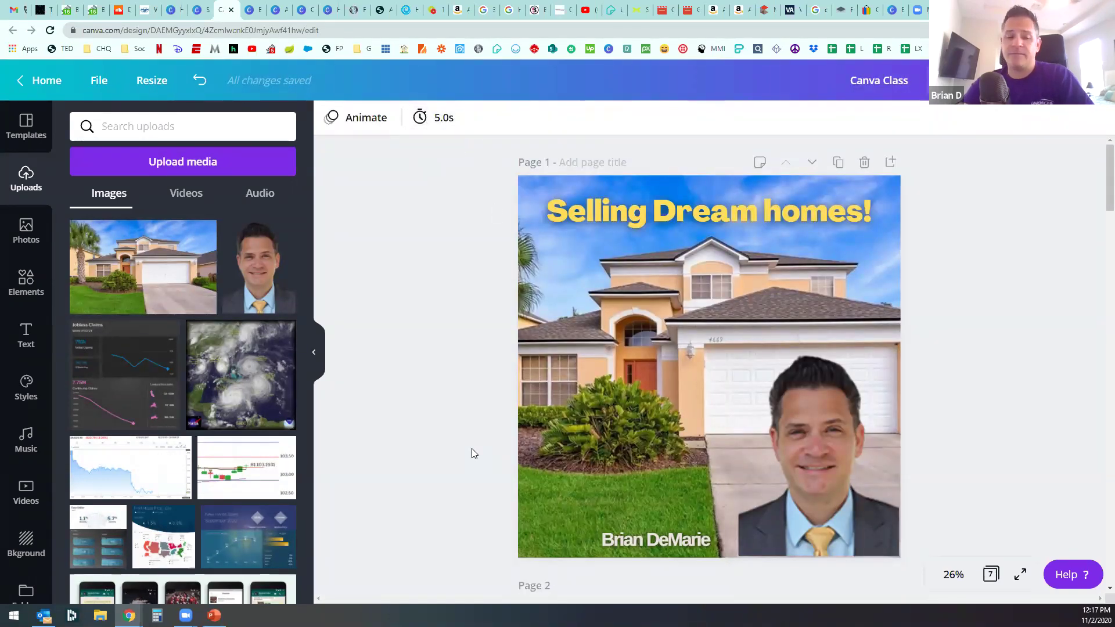
pyautogui.hotkey('ctrl', 'z')
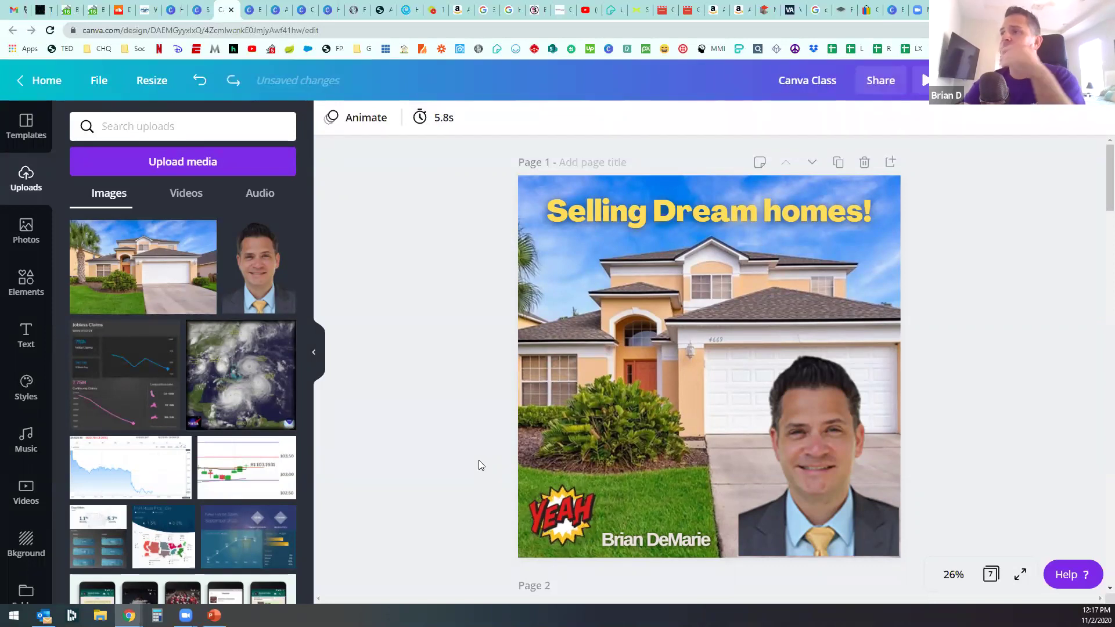
pyautogui.click(576, 500)
pyautogui.moveTo(596, 483)
pyautogui.mouseDown()
pyautogui.moveTo(672, 406)
pyautogui.moveTo(598, 481)
pyautogui.mouseUp()
pyautogui.click(485, 510)
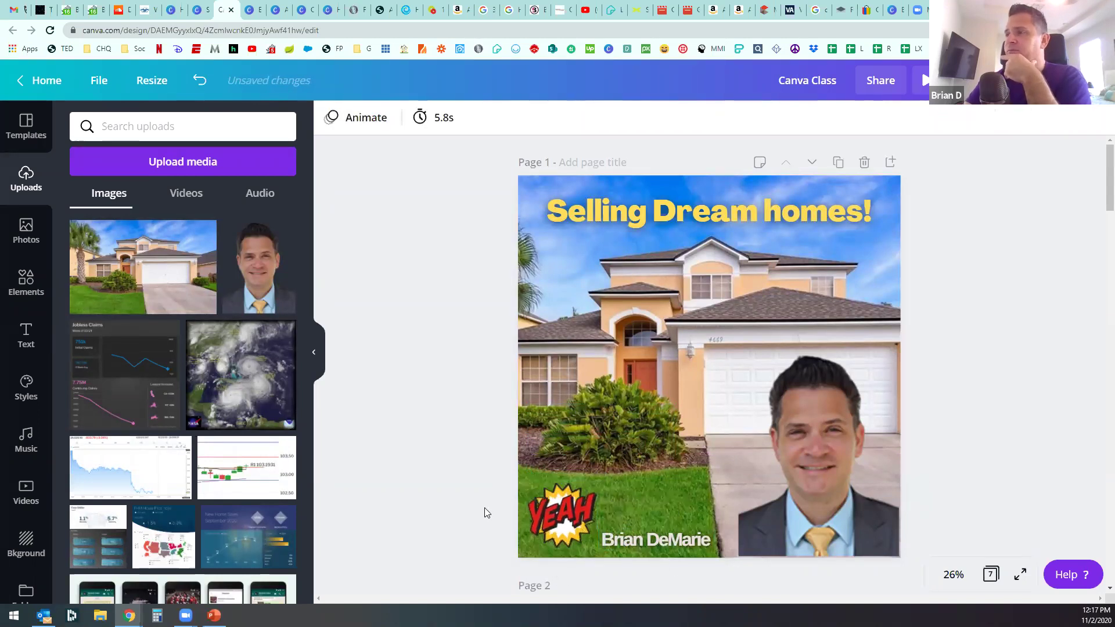
pyautogui.scroll(-8, 587, 452)
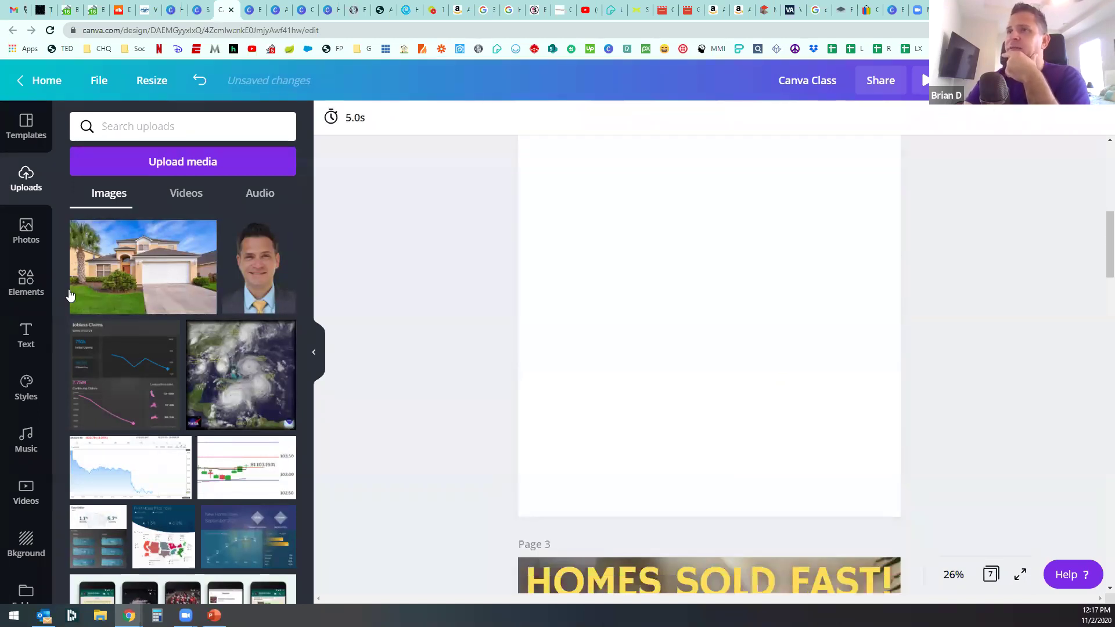
# Step: Search stock photos for 'Home', try the dusk house photo, then remove it
pyautogui.click(33, 284)
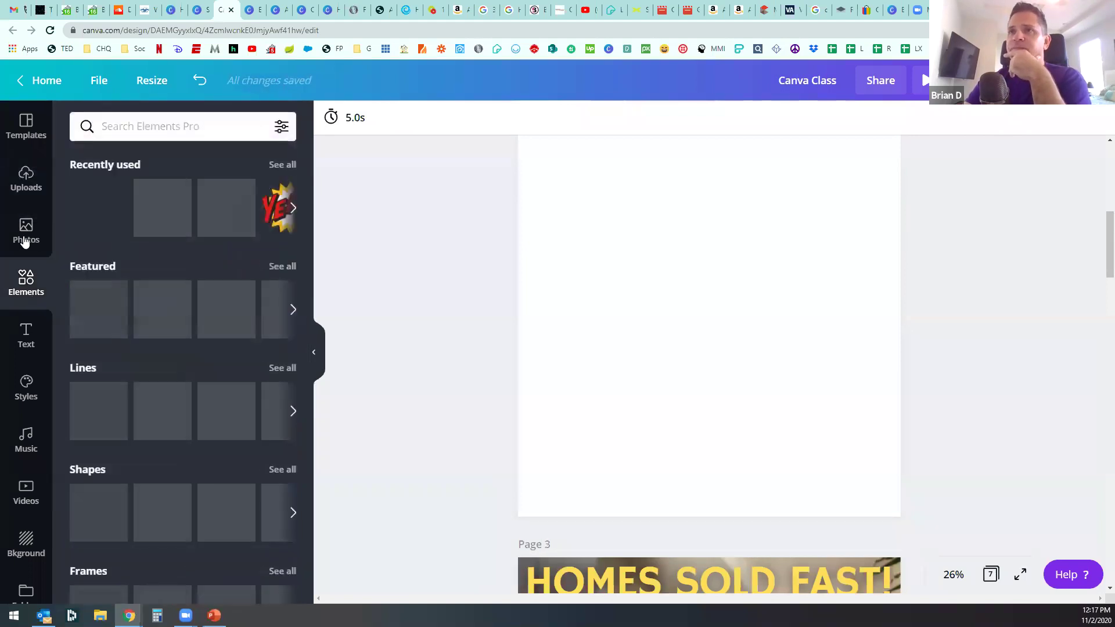
pyautogui.click(41, 227)
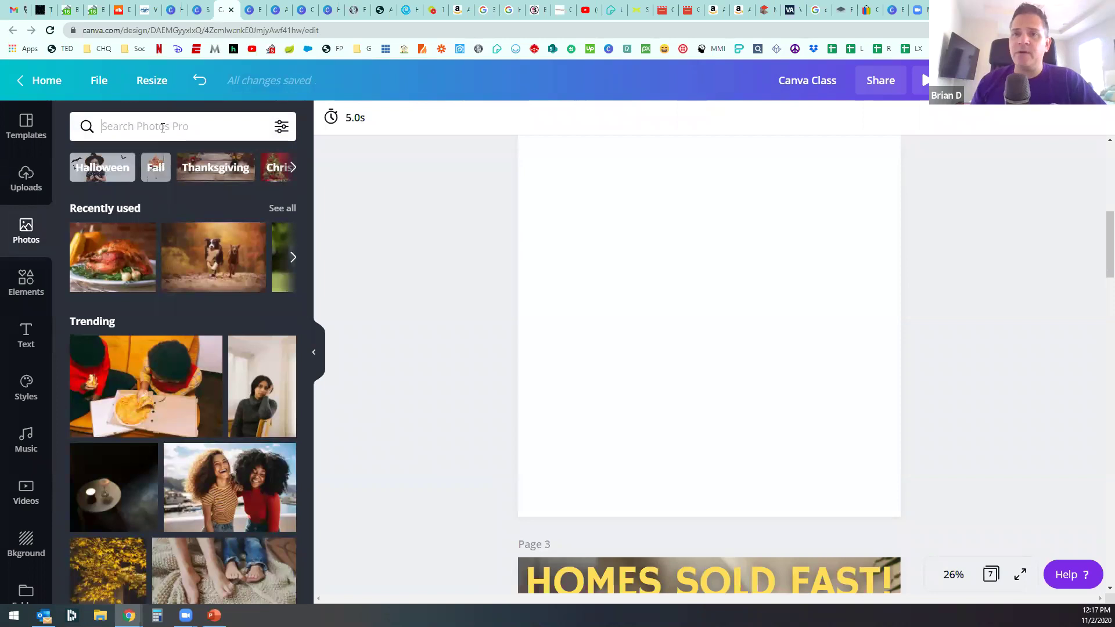
pyautogui.write('Home')
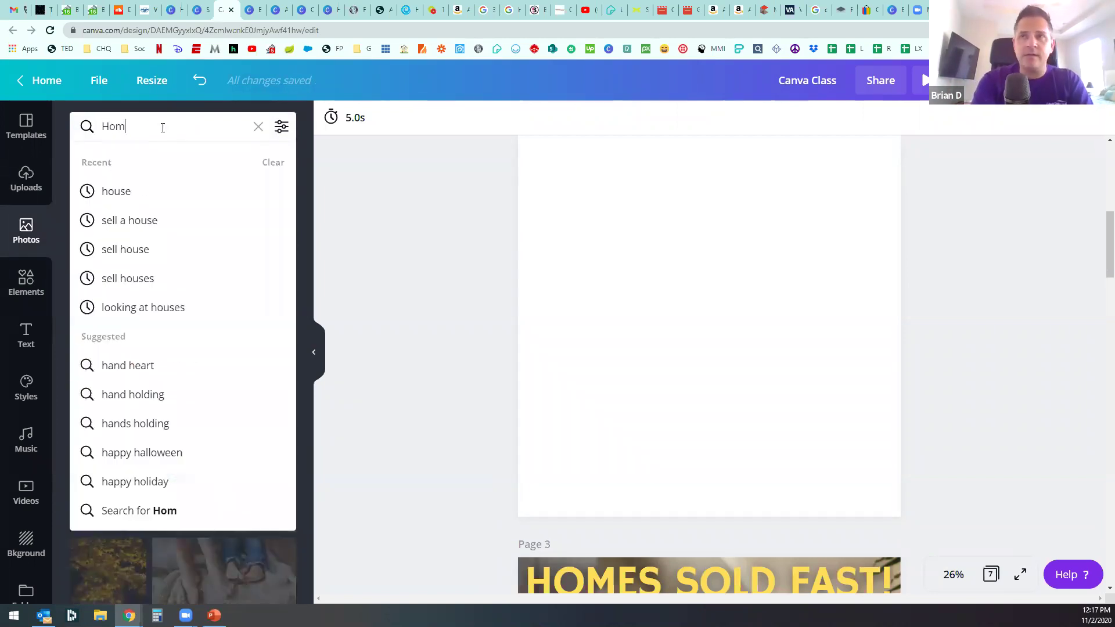
pyautogui.press('Return')
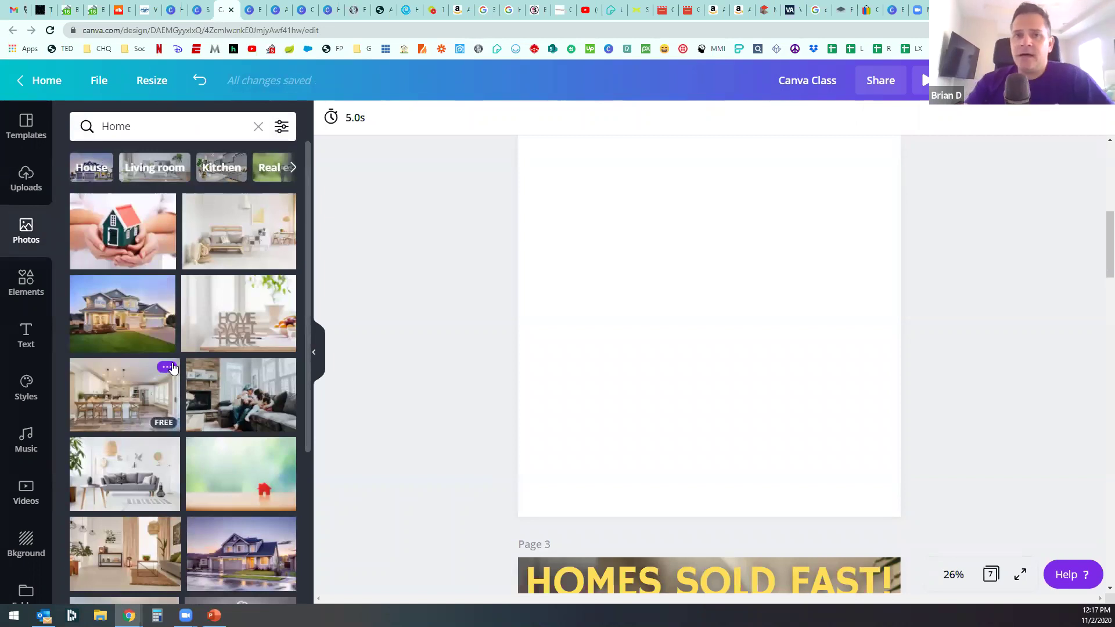
pyautogui.scroll(-1, 173, 367)
pyautogui.click(218, 478)
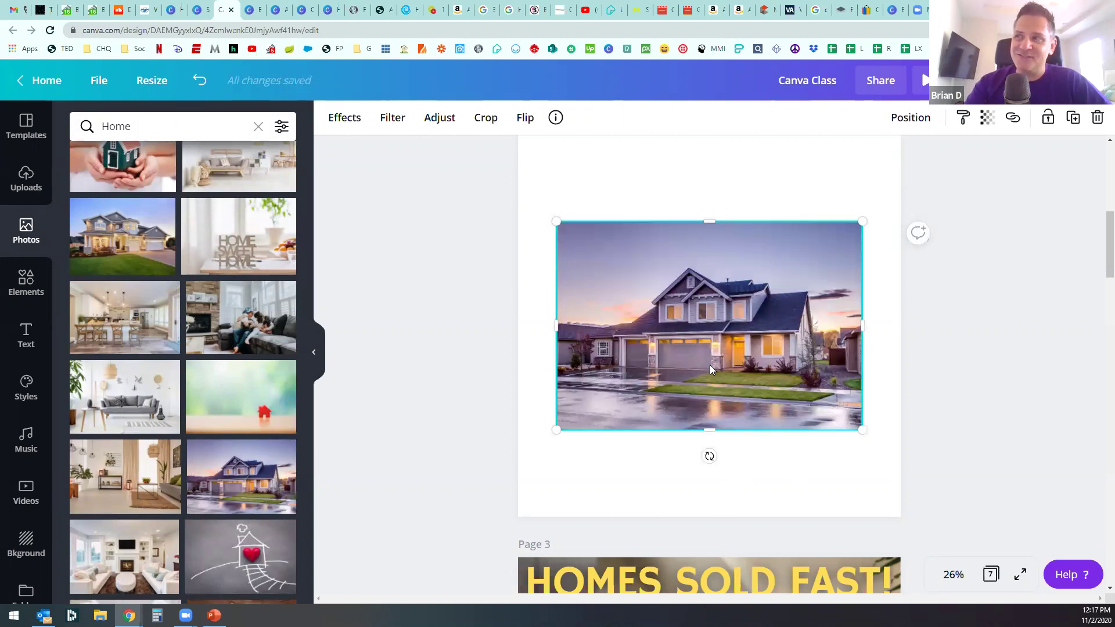
pyautogui.press('Delete')
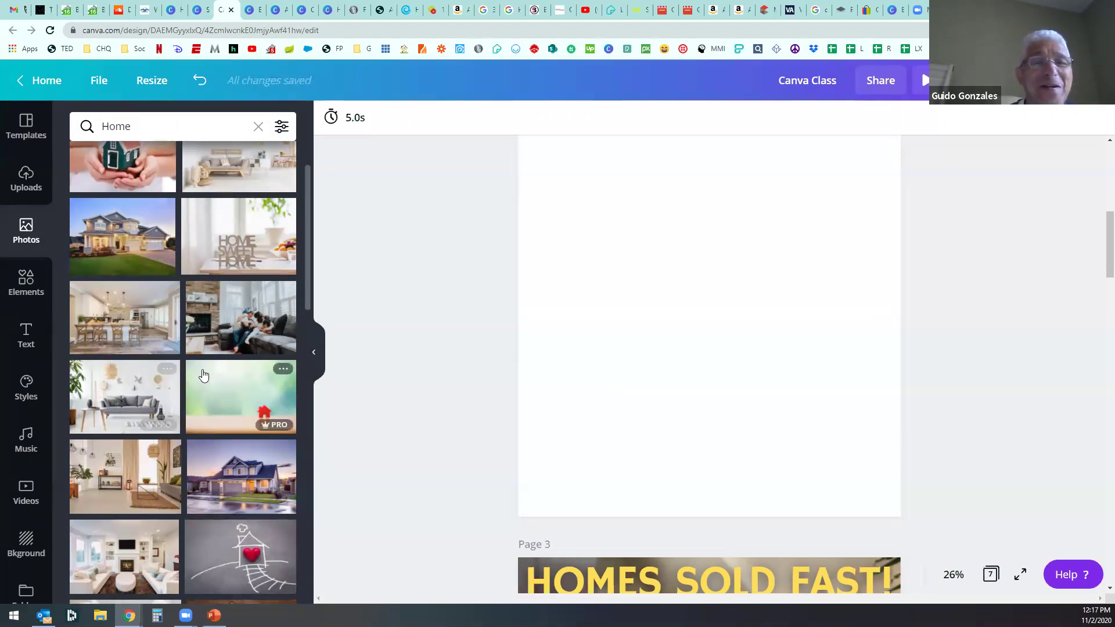
# Step: Stretch a colonial-style house photo to fill page 2 and crop it, then delete it
pyautogui.click(140, 255)
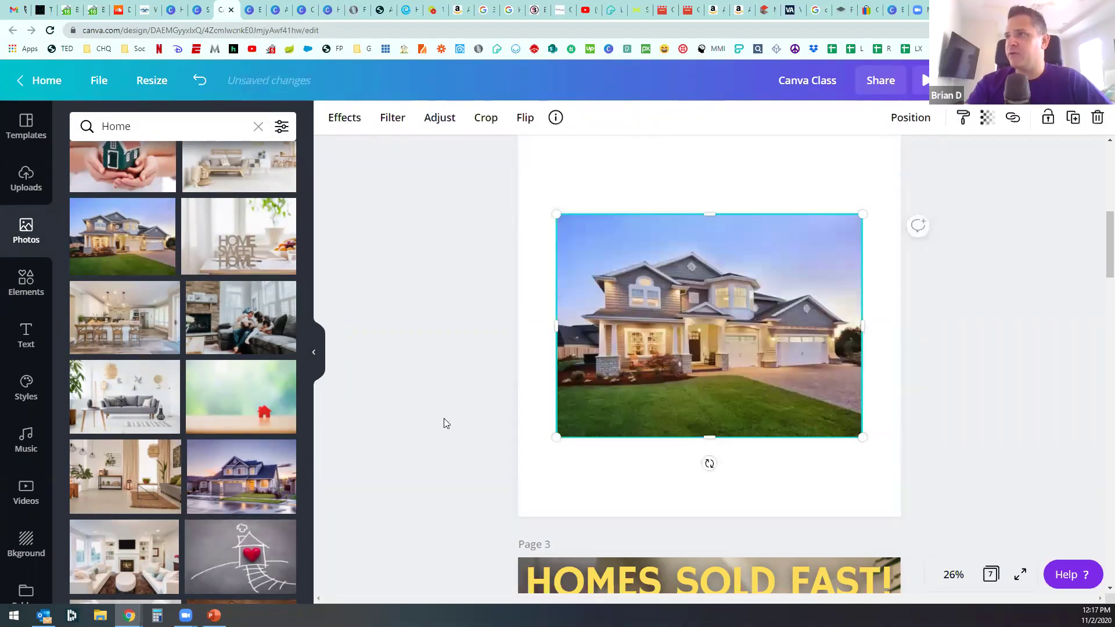
pyautogui.scroll(2, 445, 418)
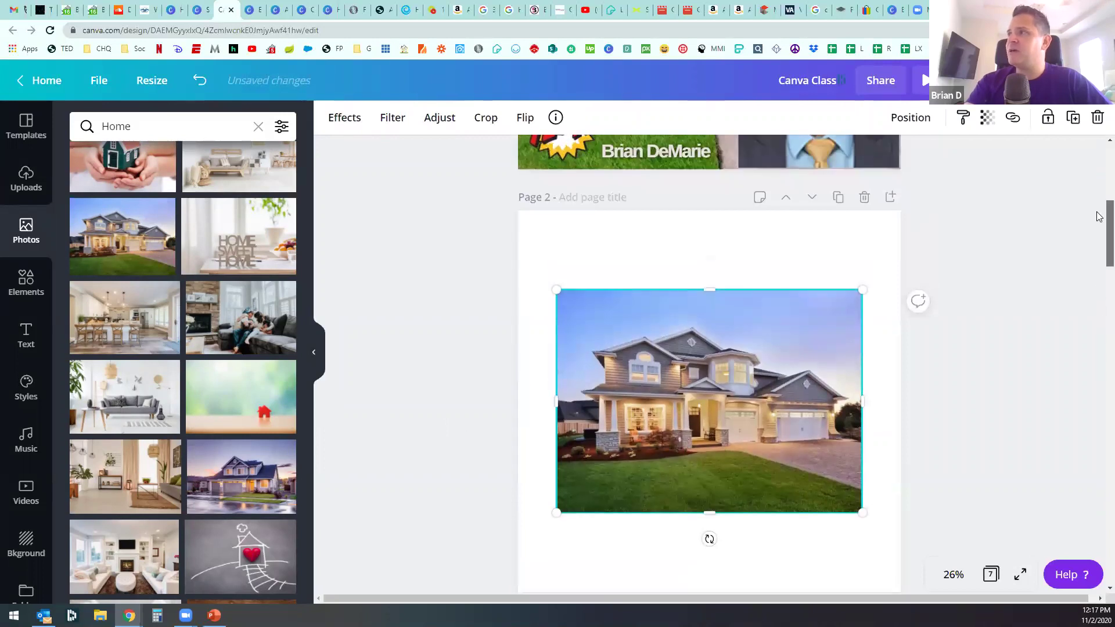
pyautogui.scroll(-1, 1101, 221)
pyautogui.click(768, 258)
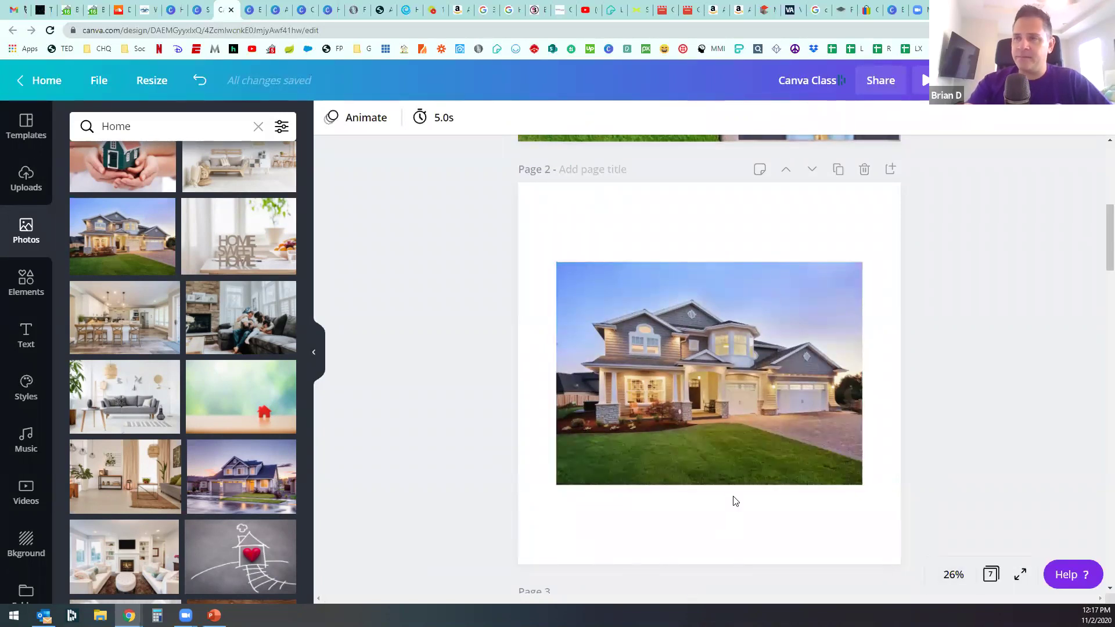
pyautogui.moveTo(727, 420); pyautogui.dragTo(691, 340)
pyautogui.moveTo(824, 403); pyautogui.dragTo(900, 459)
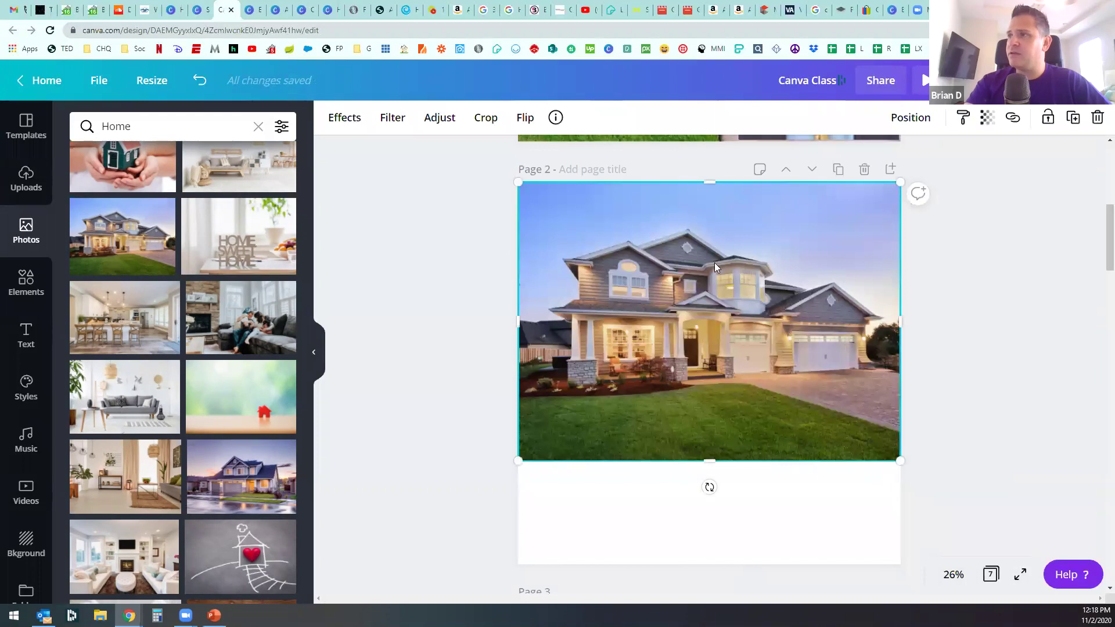
pyautogui.moveTo(711, 465); pyautogui.dragTo(729, 565)
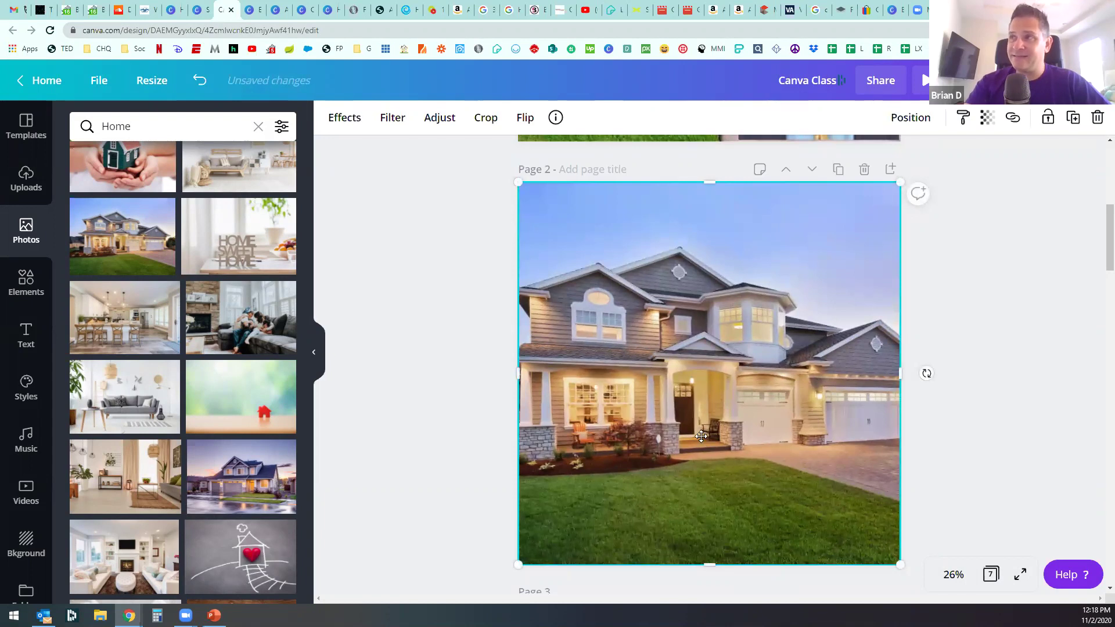
pyautogui.doubleClick(701, 437)
pyautogui.moveTo(654, 376); pyautogui.dragTo(494, 379)
pyautogui.press('Delete')
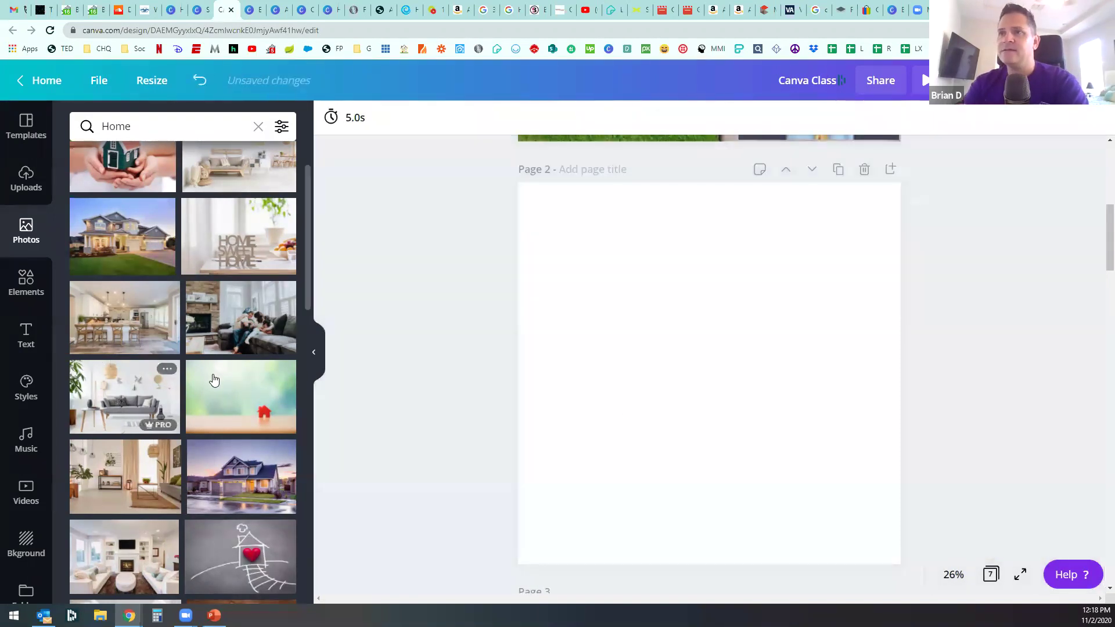
# Step: Apply an orientation filter to the 'Home' photo results and browse down to the colonial house
pyautogui.scroll(2, 211, 378)
pyautogui.click(281, 127)
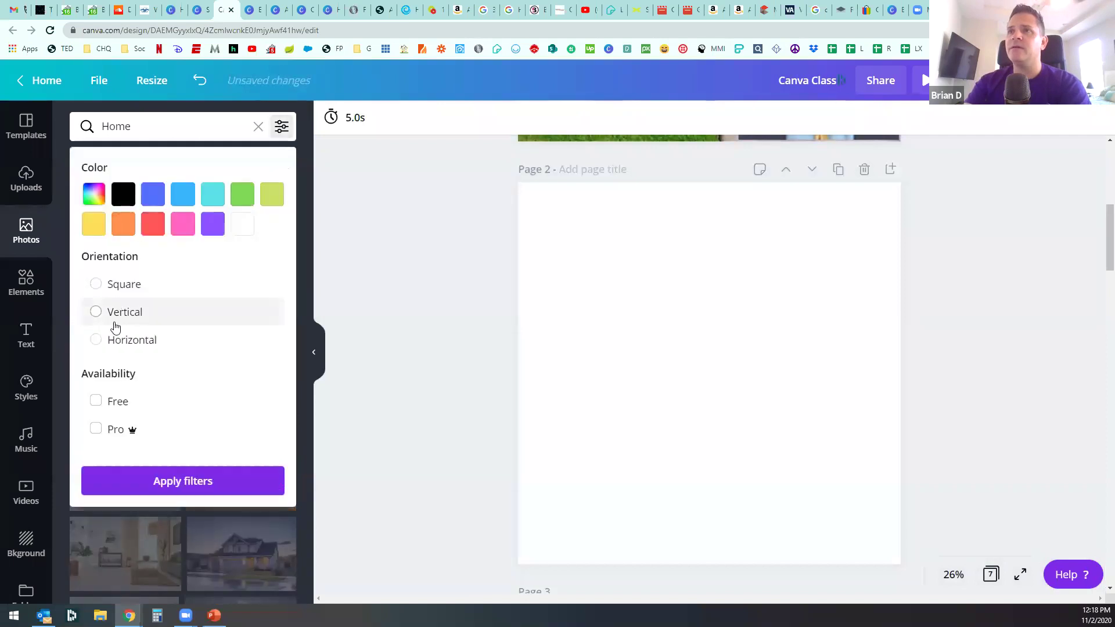
pyautogui.click(115, 283)
pyautogui.click(207, 483)
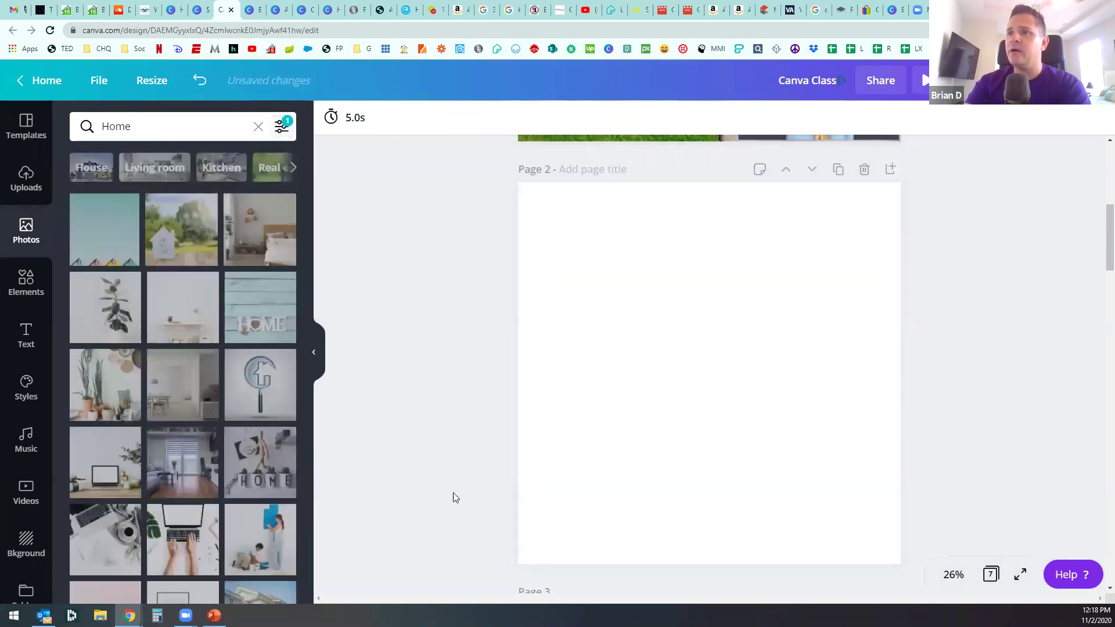
pyautogui.scroll(-8, 221, 424)
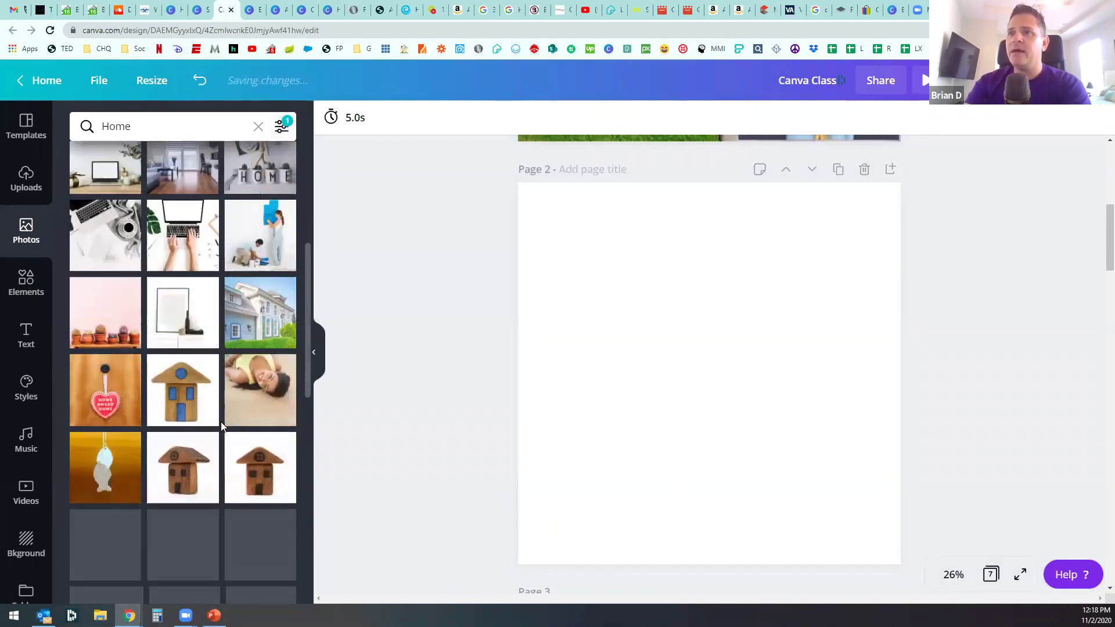
pyautogui.scroll(-6, 220, 421)
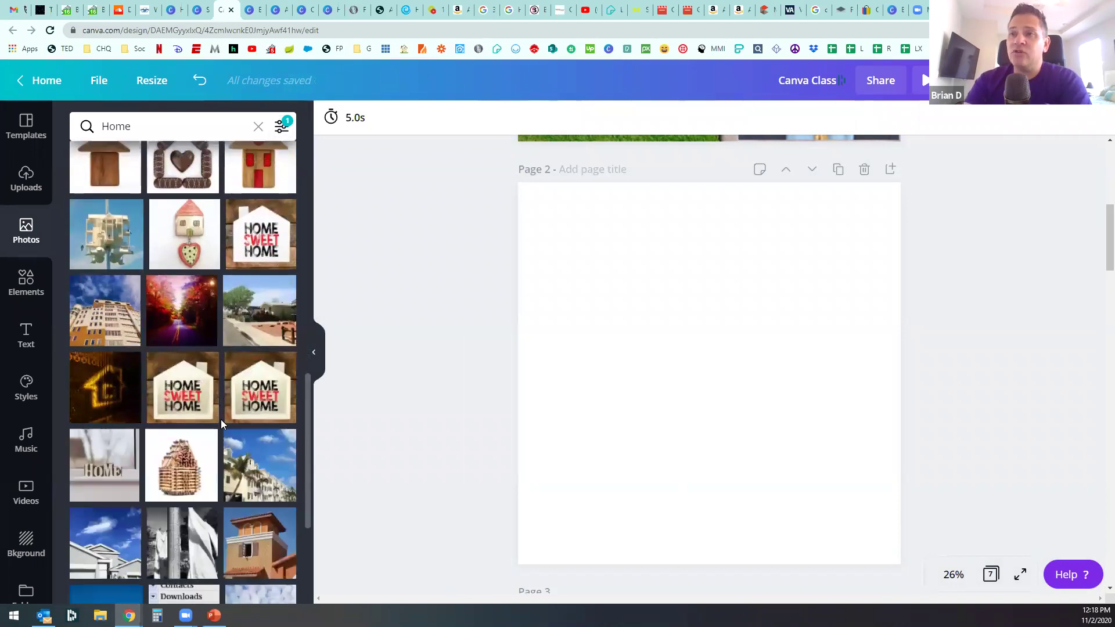
pyautogui.scroll(-5, 221, 420)
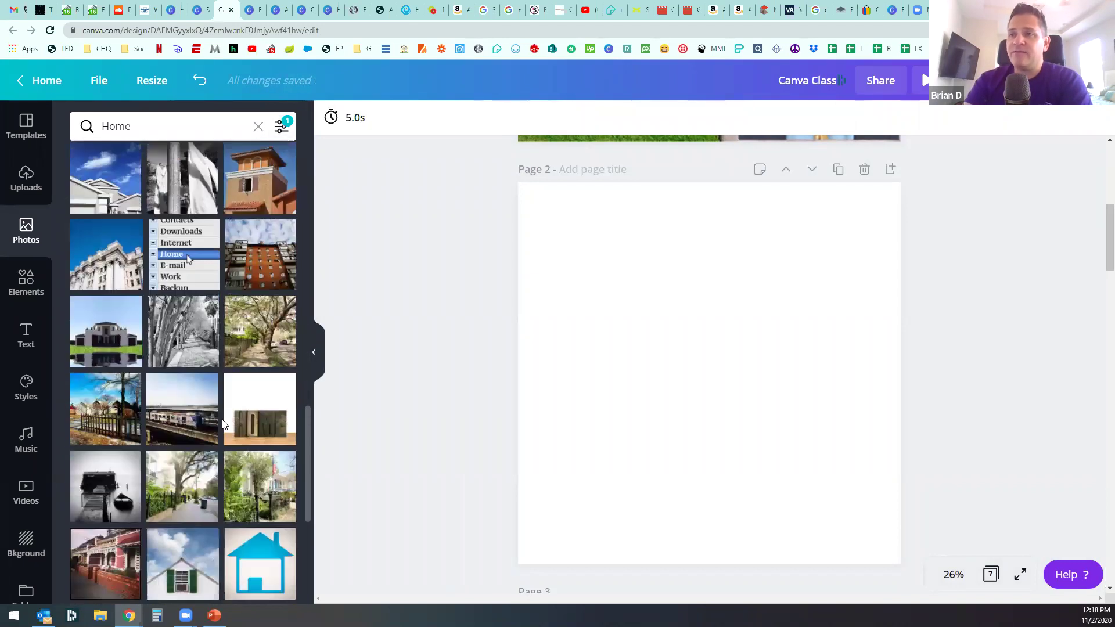
pyautogui.scroll(-4, 222, 419)
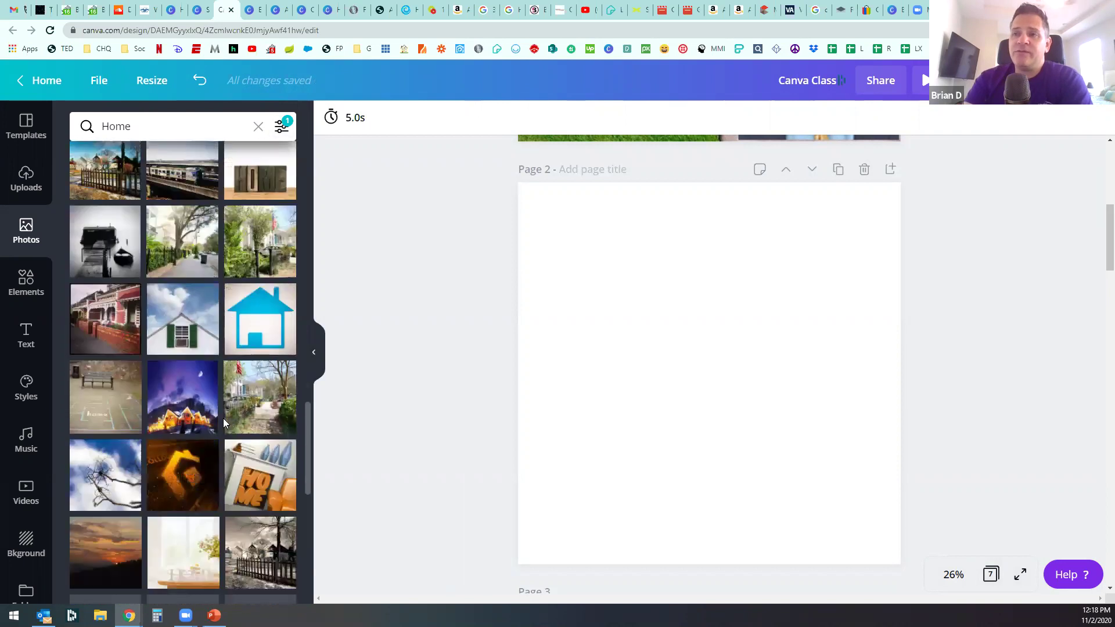
pyautogui.scroll(-6, 223, 418)
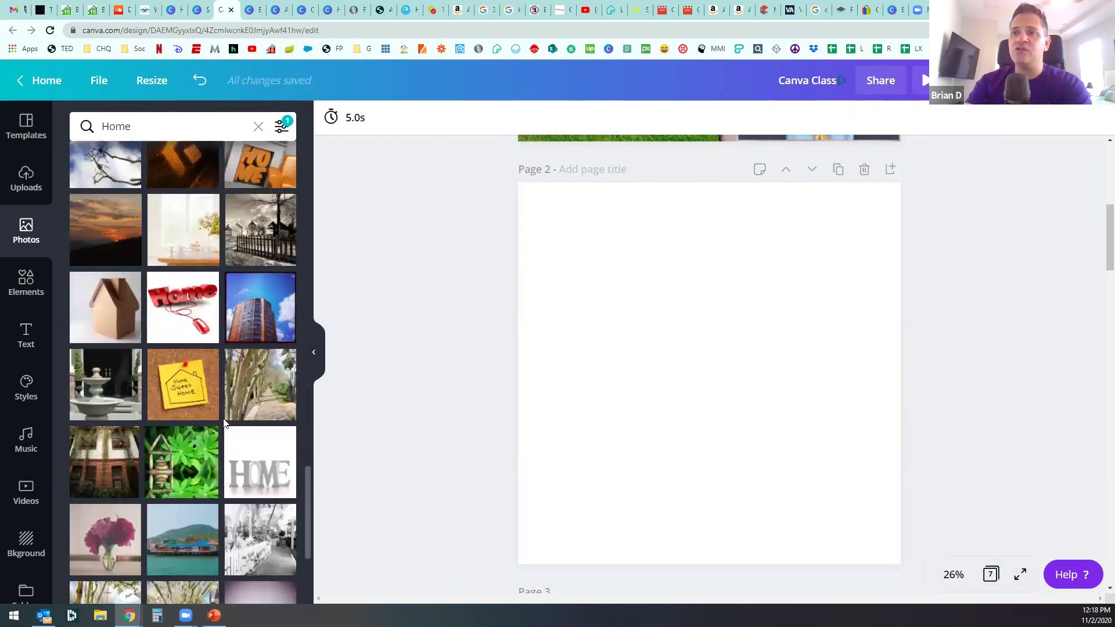
pyautogui.scroll(-5, 223, 418)
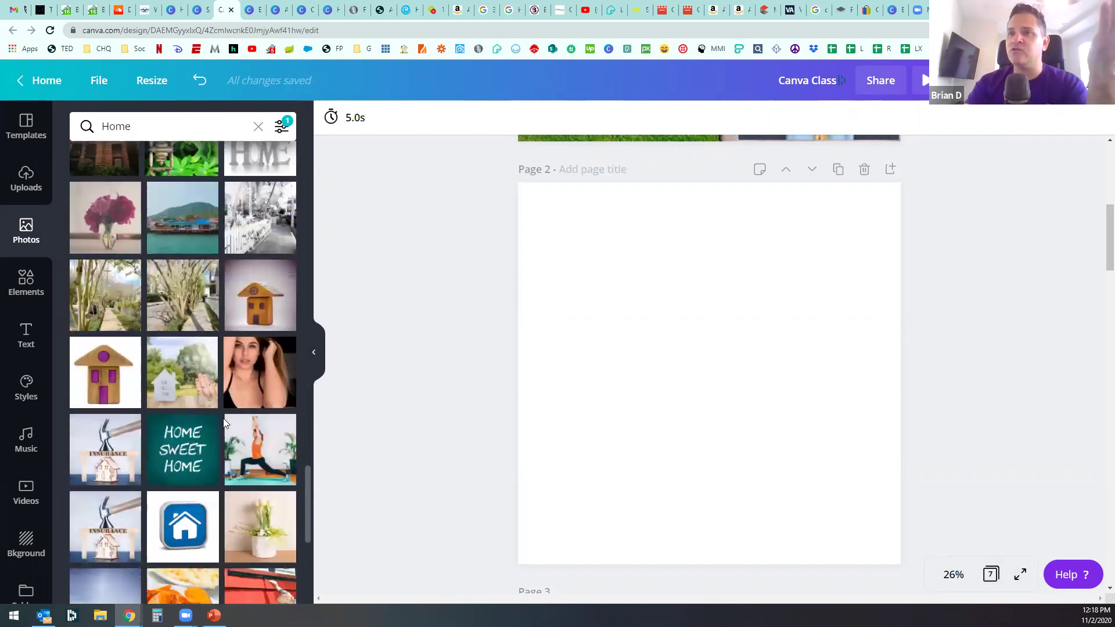
# Step: Add the white colonial house photo and resize and crop it to fill page 2
pyautogui.click(257, 467)
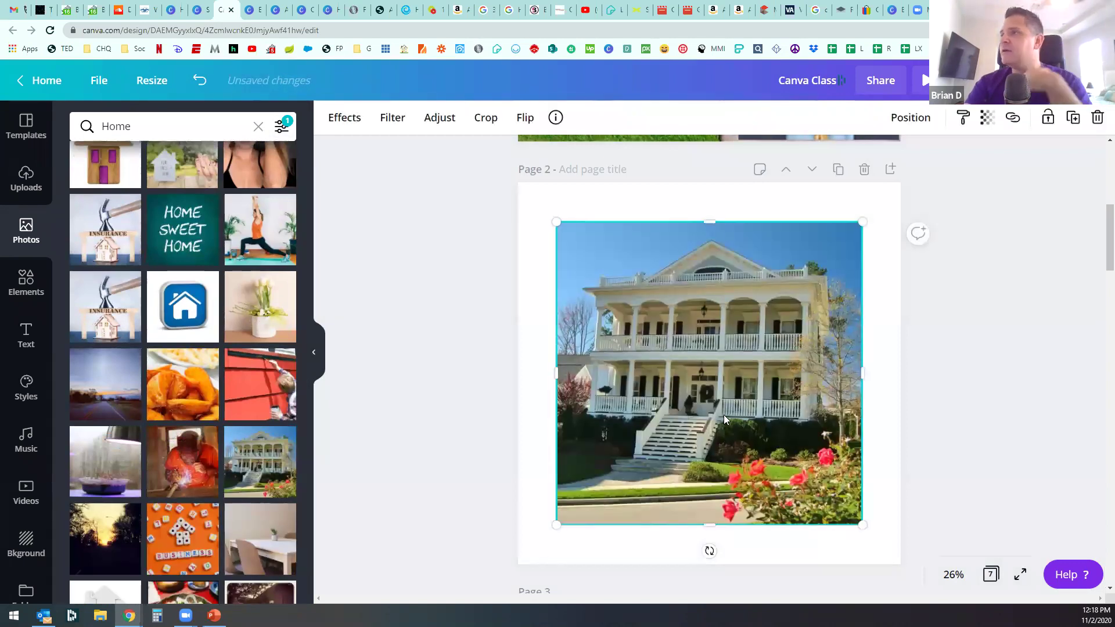
pyautogui.moveTo(724, 414); pyautogui.dragTo(725, 428)
pyautogui.moveTo(850, 504); pyautogui.dragTo(924, 578)
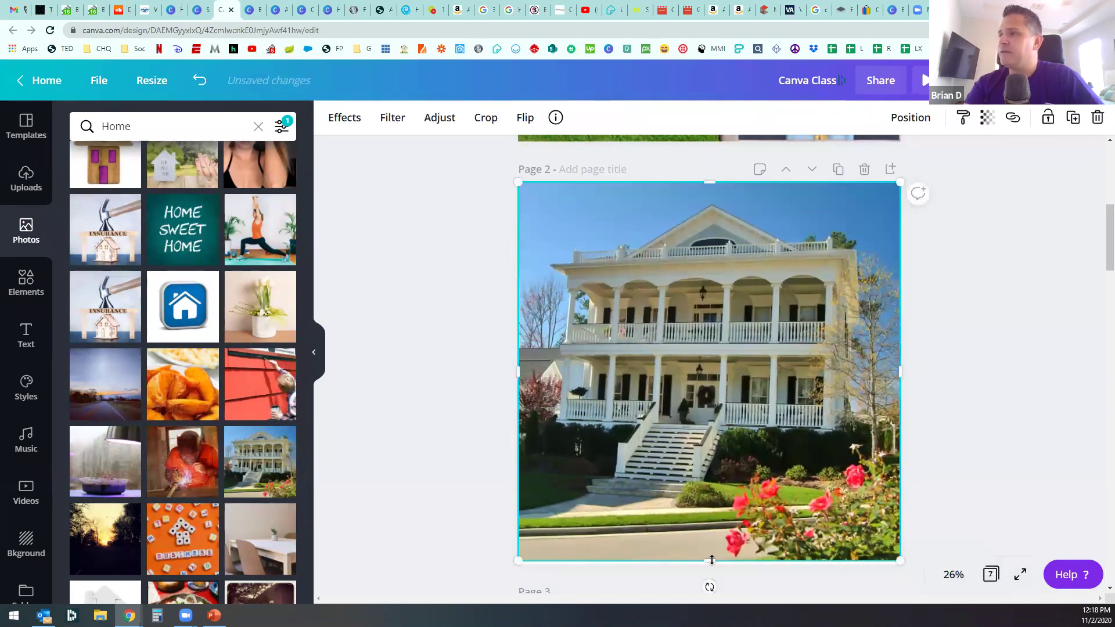
pyautogui.moveTo(712, 563); pyautogui.dragTo(712, 563)
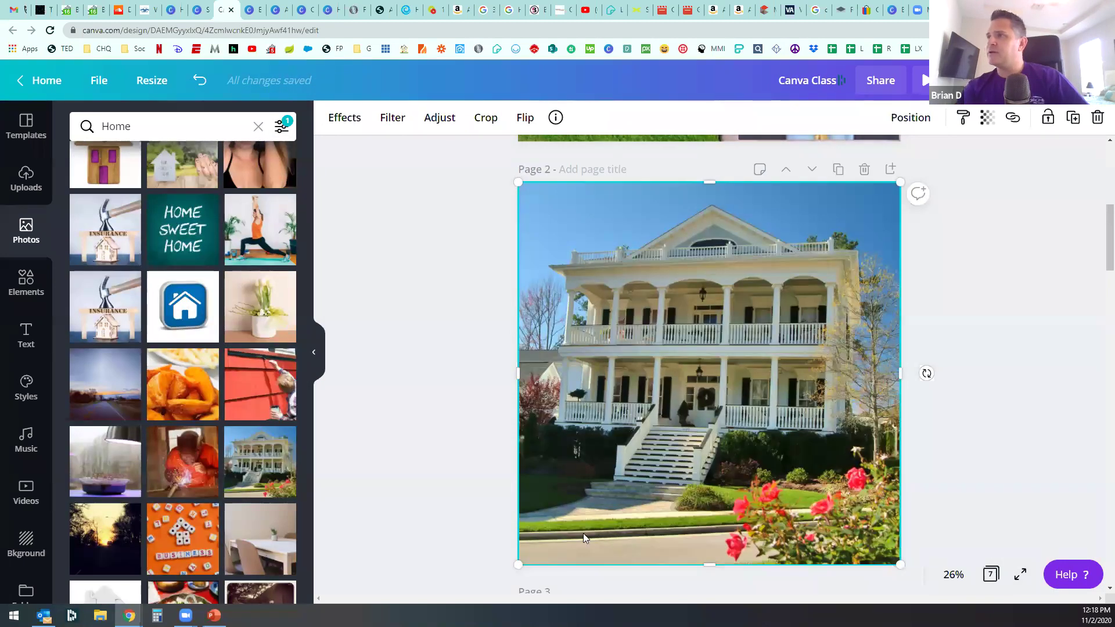
pyautogui.doubleClick(734, 385)
pyautogui.scroll(-2, 742, 377)
pyautogui.scroll(1, 743, 377)
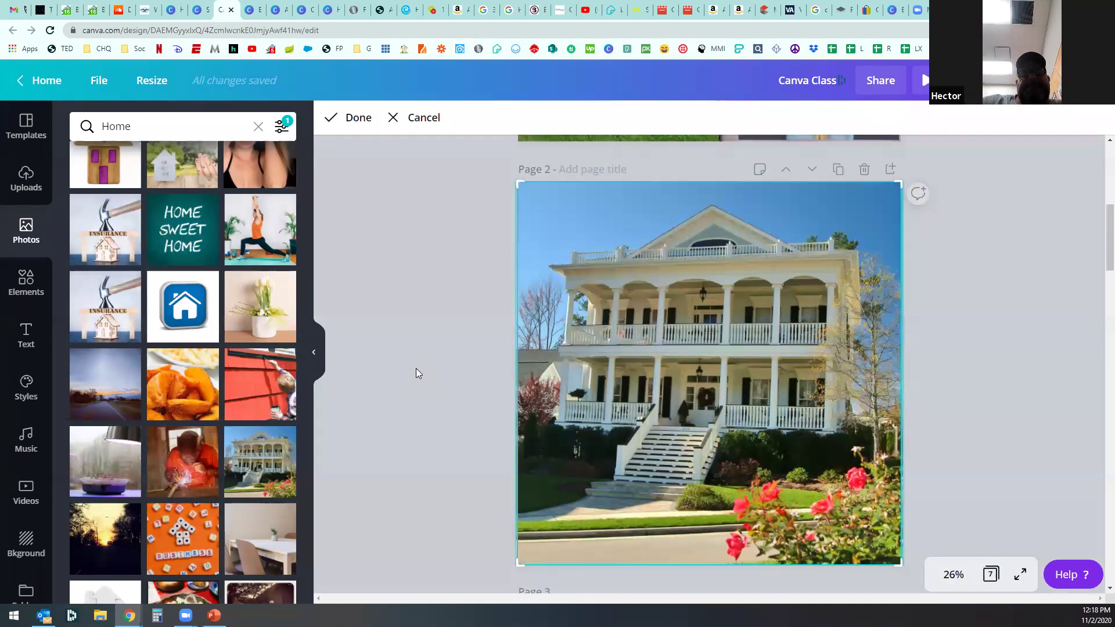
pyautogui.click(416, 373)
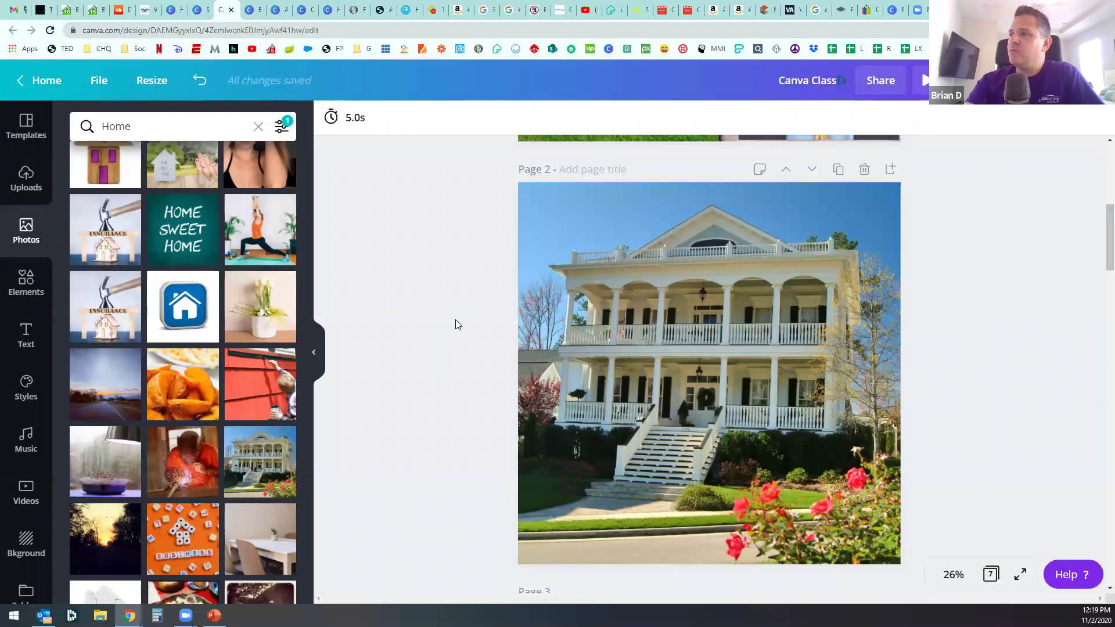
pyautogui.click(26, 179)
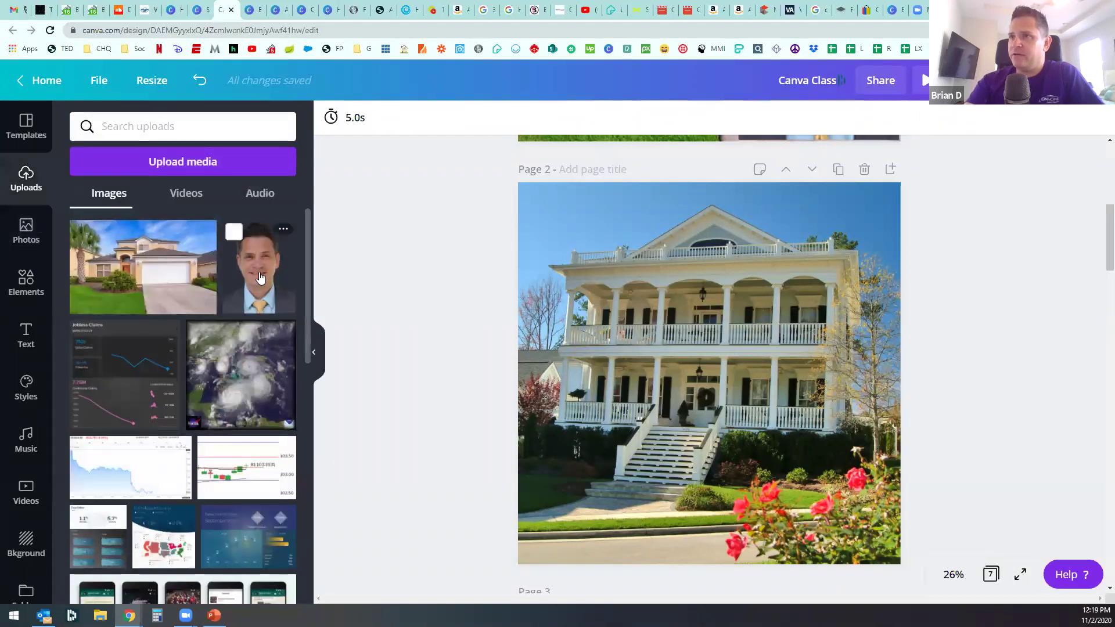
# Step: Add the agent headshot from Uploads and size it in page 2's bottom-right corner
pyautogui.click(259, 268)
pyautogui.moveTo(773, 408); pyautogui.dragTo(796, 446)
pyautogui.moveTo(738, 358); pyautogui.dragTo(803, 411)
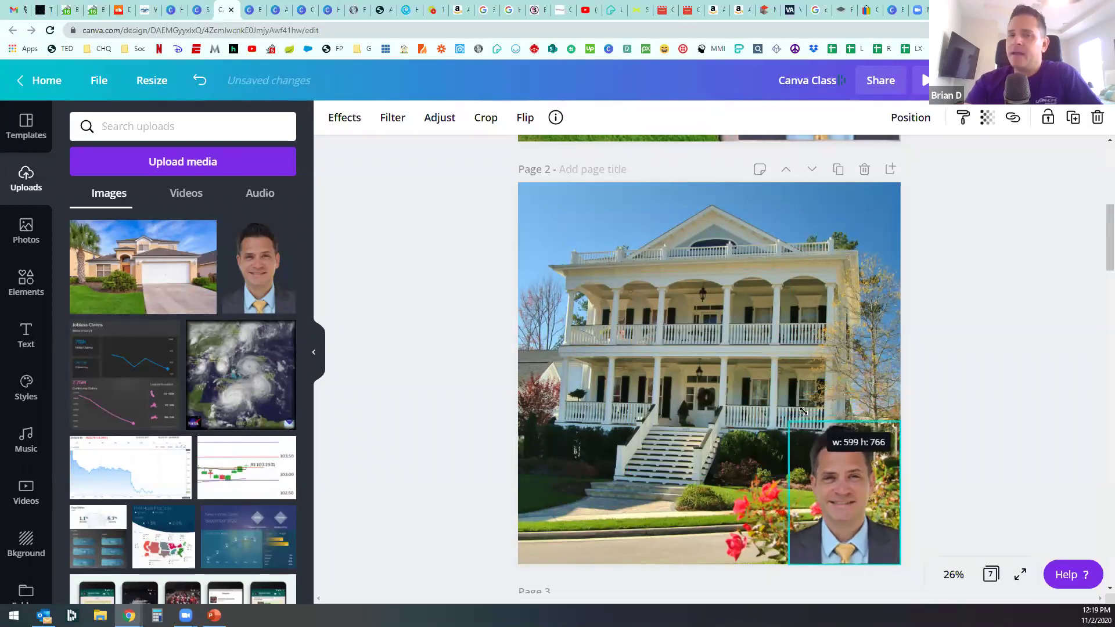
pyautogui.moveTo(803, 411); pyautogui.dragTo(797, 402)
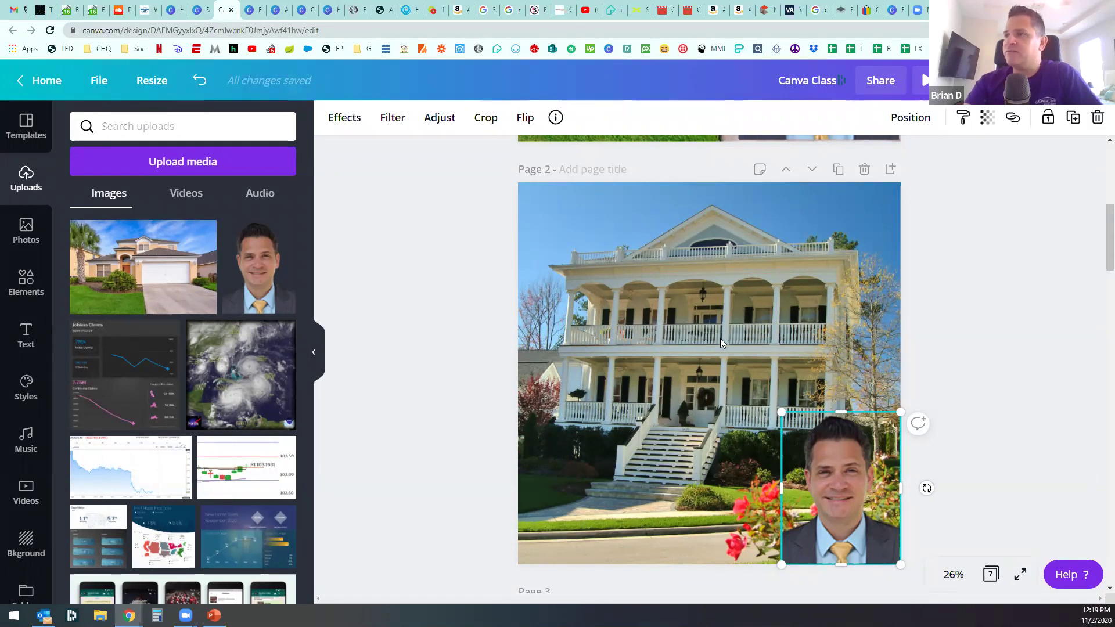
# Step: Enlarge the agent name text to size 119 and nudge it up slightly
pyautogui.scroll(2, 554, 363)
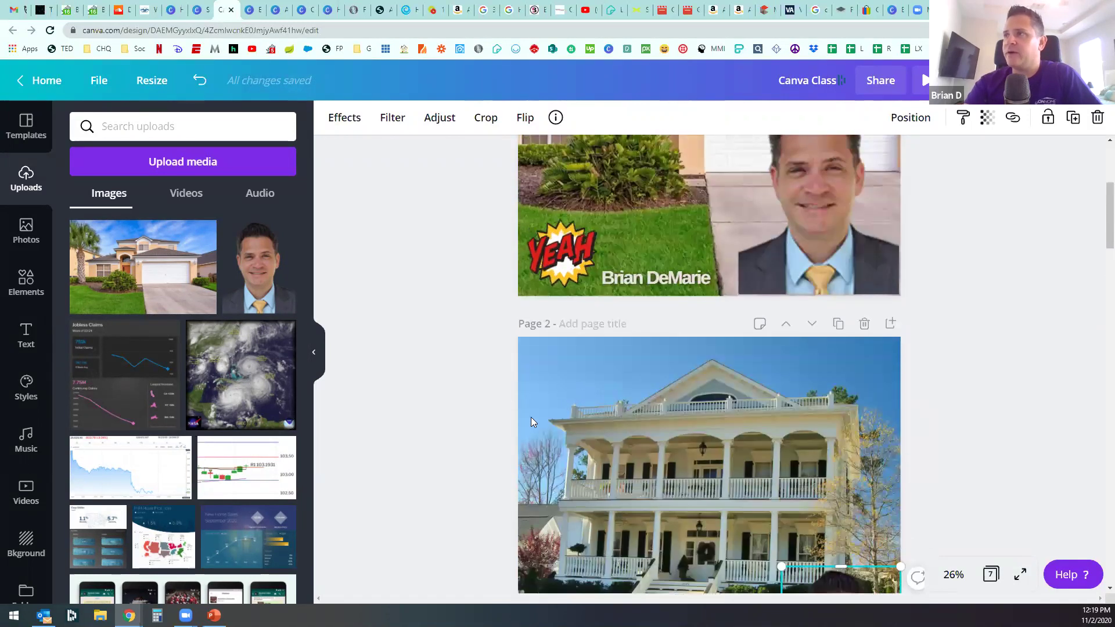
pyautogui.scroll(-4, 480, 416)
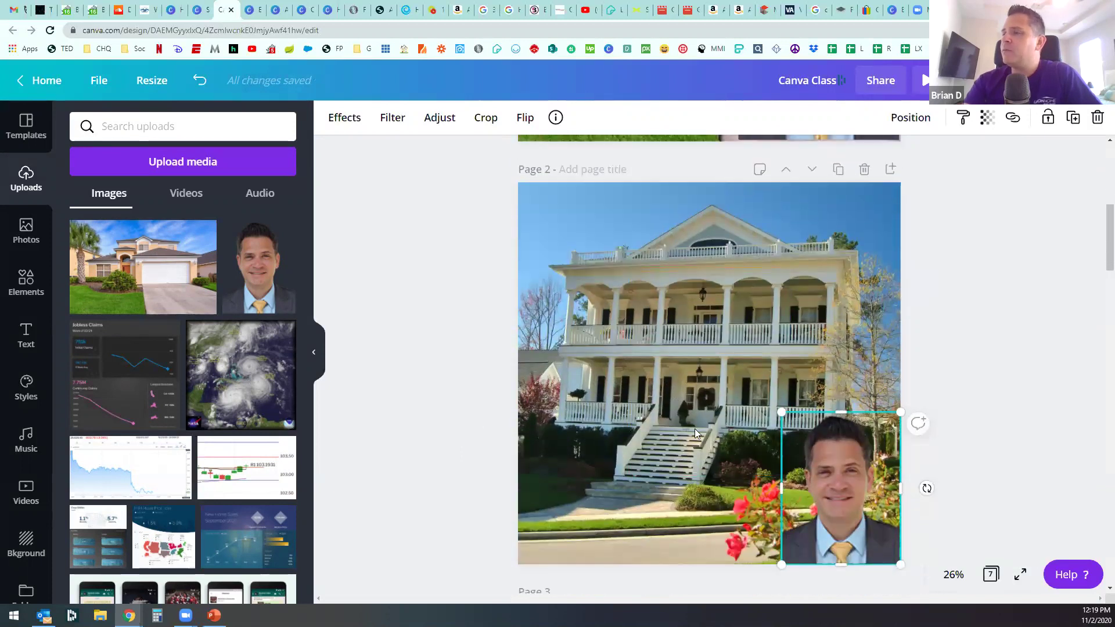
pyautogui.scroll(3, 689, 261)
pyautogui.click(675, 208)
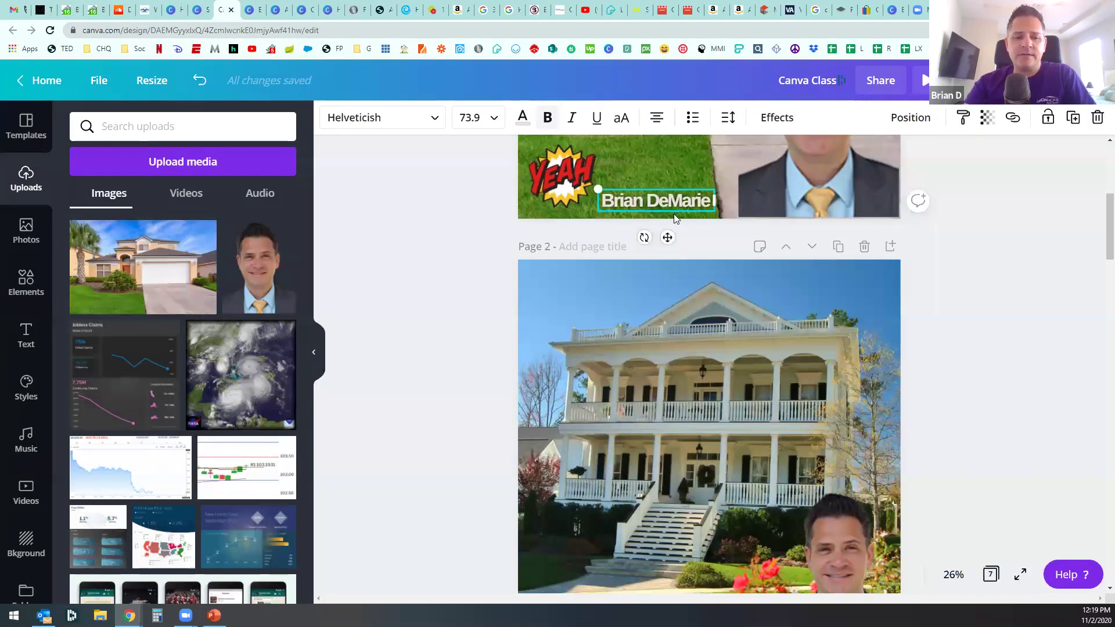
pyautogui.scroll(-2, 680, 314)
pyautogui.scroll(-4, 664, 332)
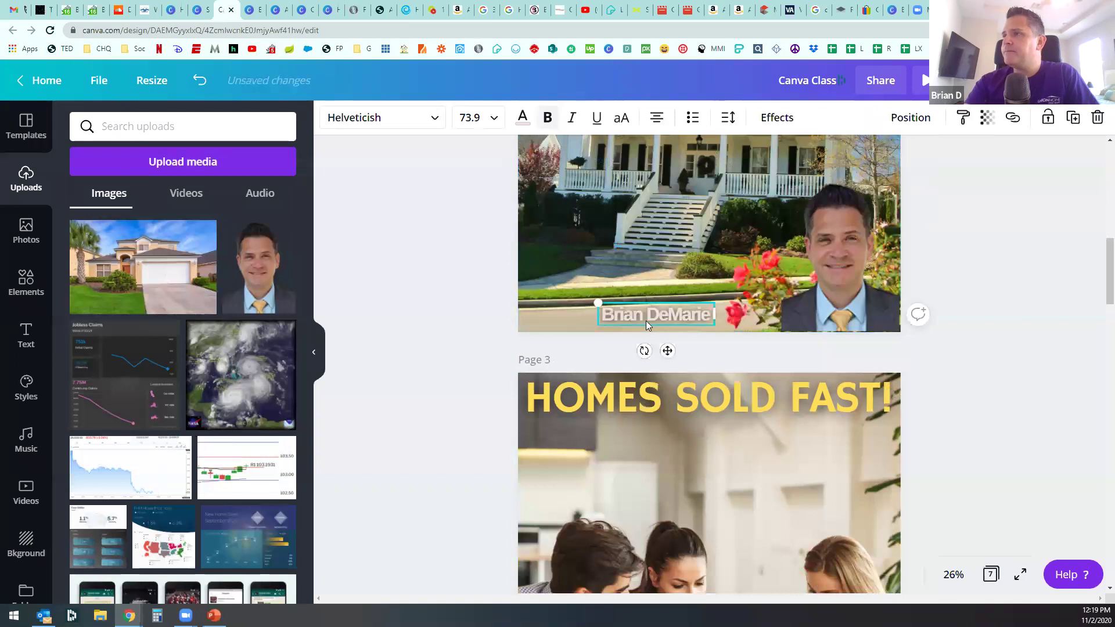
pyautogui.moveTo(594, 301); pyautogui.dragTo(522, 290)
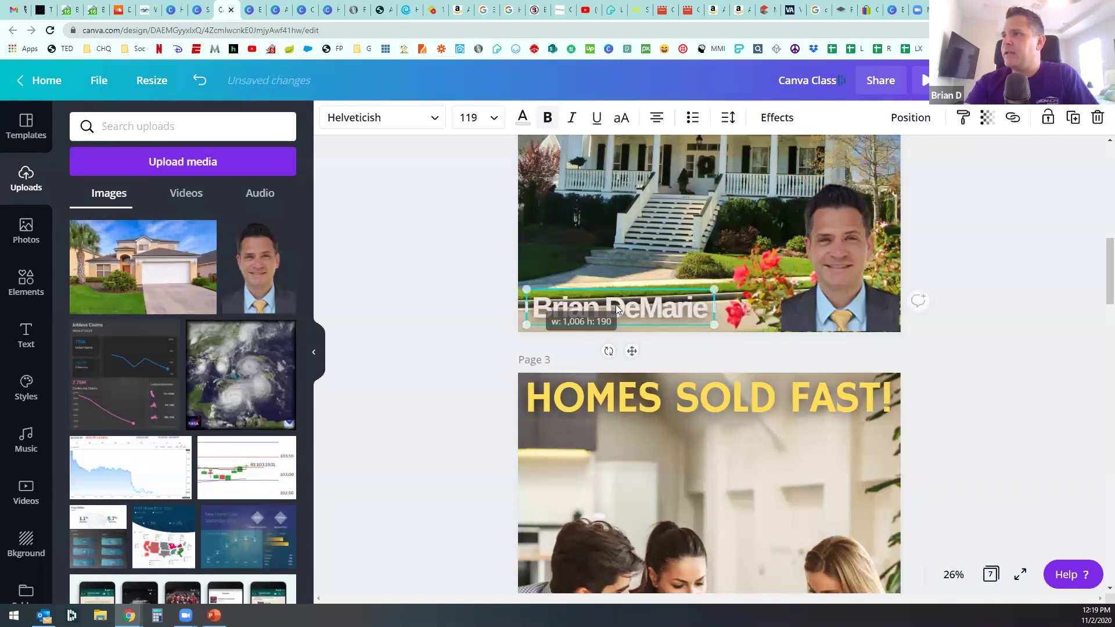
pyautogui.moveTo(615, 304); pyautogui.dragTo(616, 290)
pyautogui.click(777, 118)
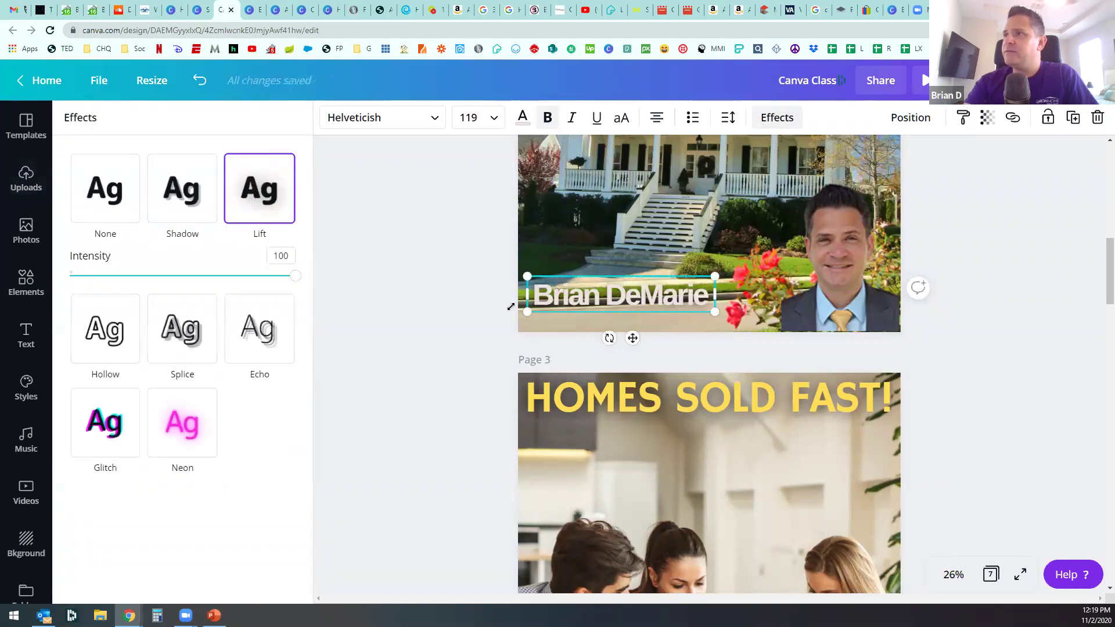
# Step: Try a Shadow effect, move the name down, then set Lift at intensity 100
pyautogui.click(195, 194)
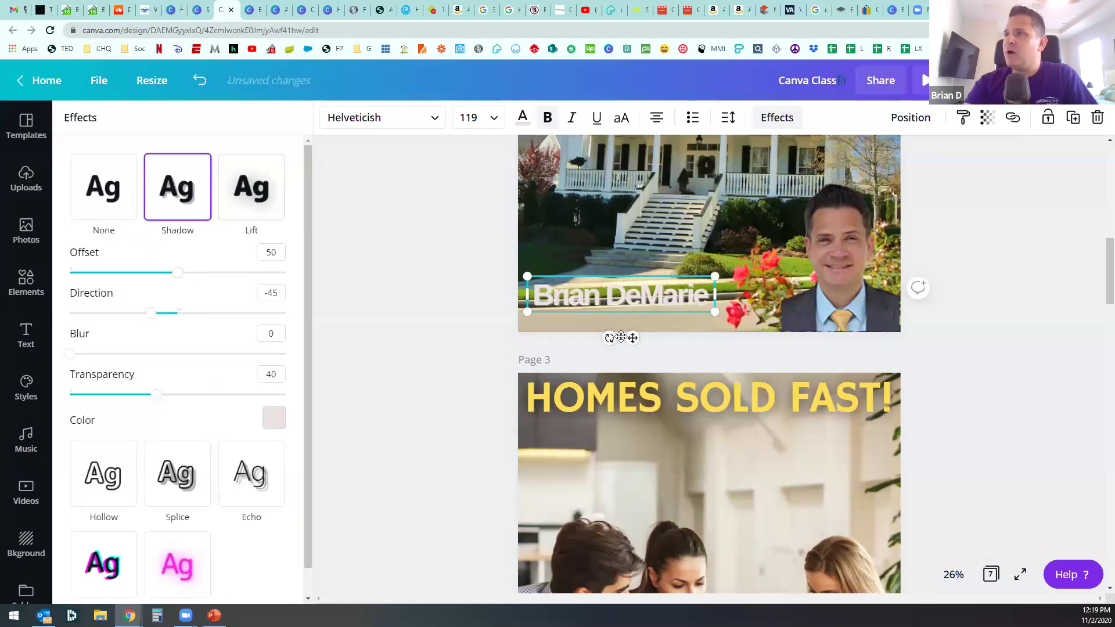
pyautogui.moveTo(618, 297); pyautogui.dragTo(622, 314)
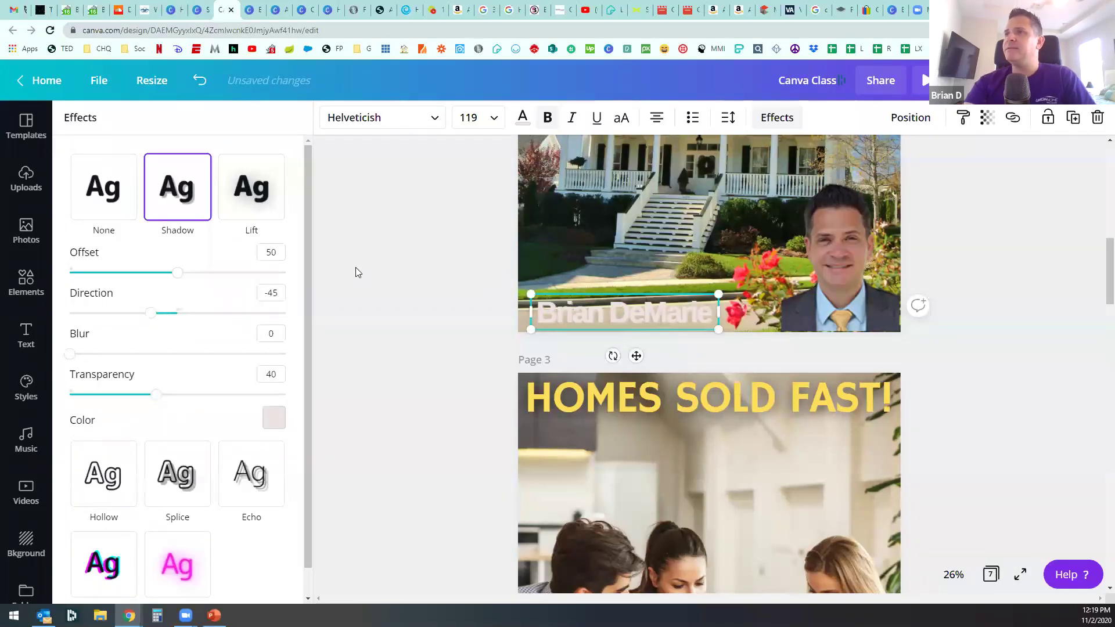
pyautogui.click(242, 200)
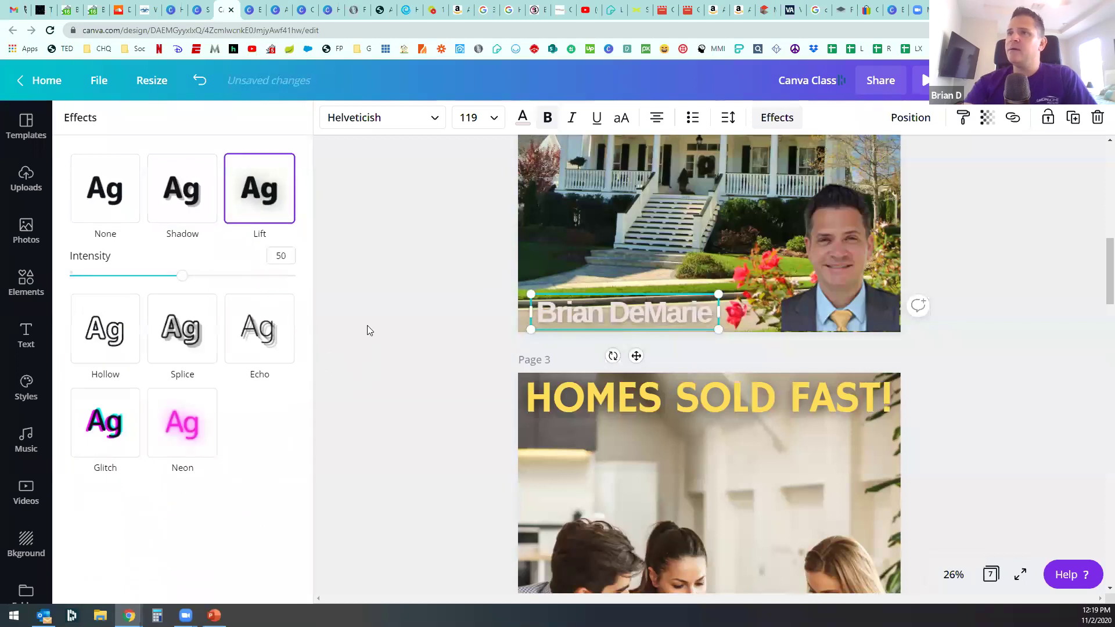
pyautogui.moveTo(181, 276); pyautogui.dragTo(297, 279)
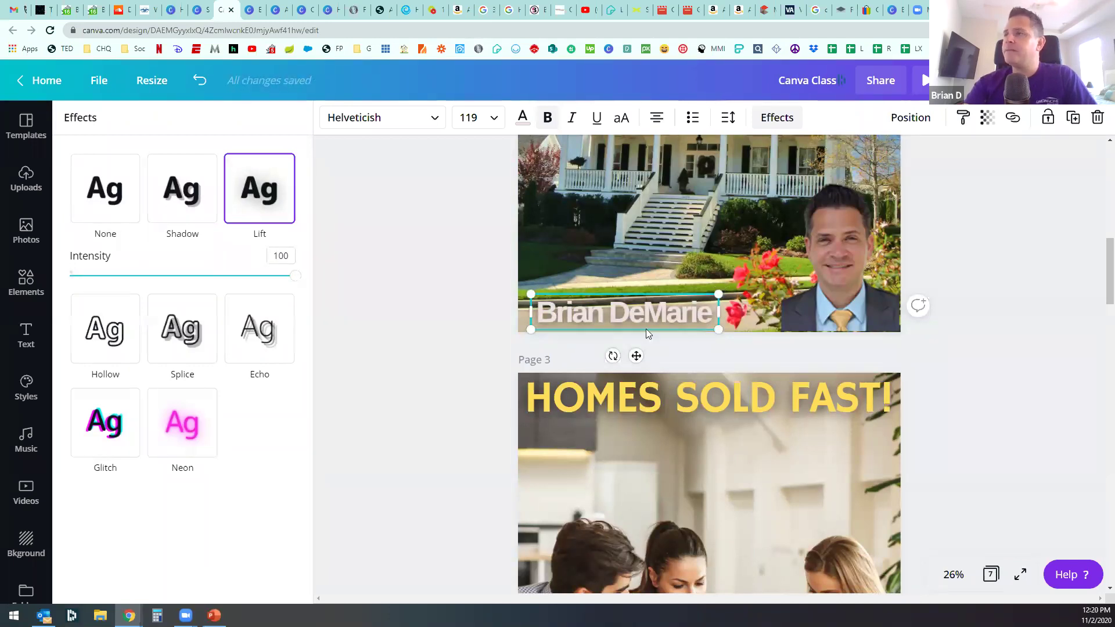
# Step: Edit the agent name text, deleting one letter of the surname
pyautogui.scroll(5, 565, 346)
pyautogui.scroll(-5, 599, 325)
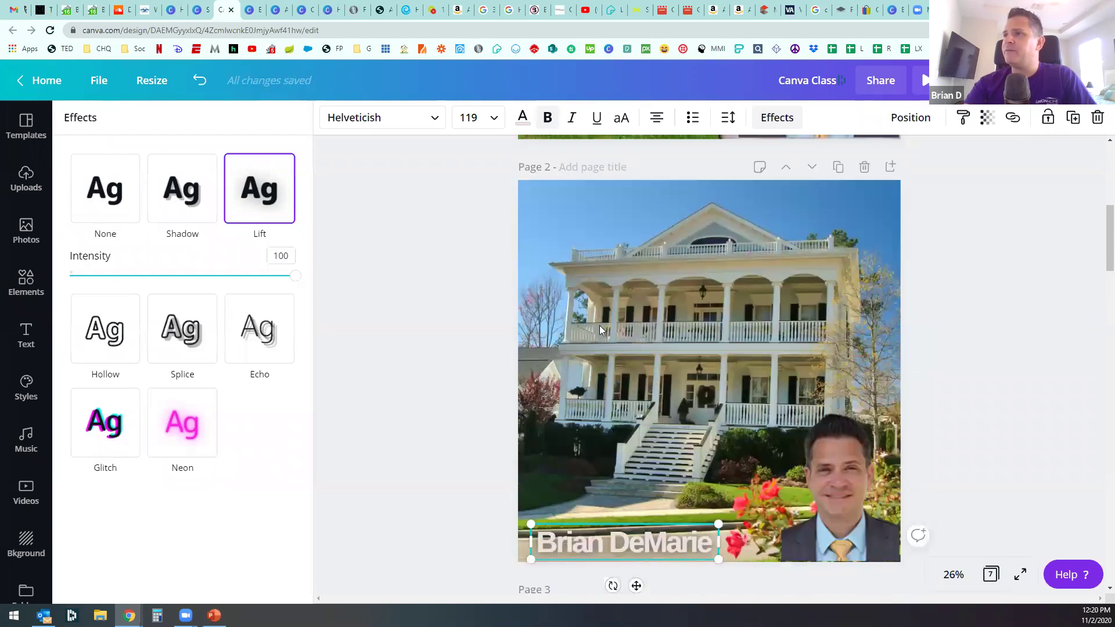
pyautogui.click(613, 308)
pyautogui.press('Delete')
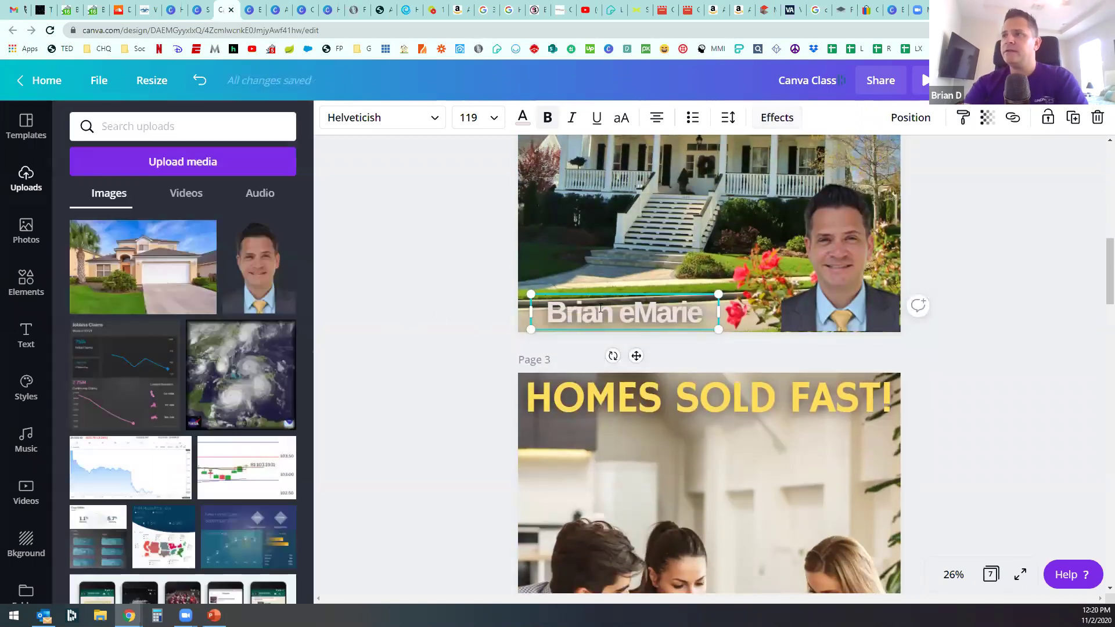
# Step: Delete the old name box and place a new heading text box at page 2's bottom
pyautogui.press('Escape')
pyautogui.press('Delete')
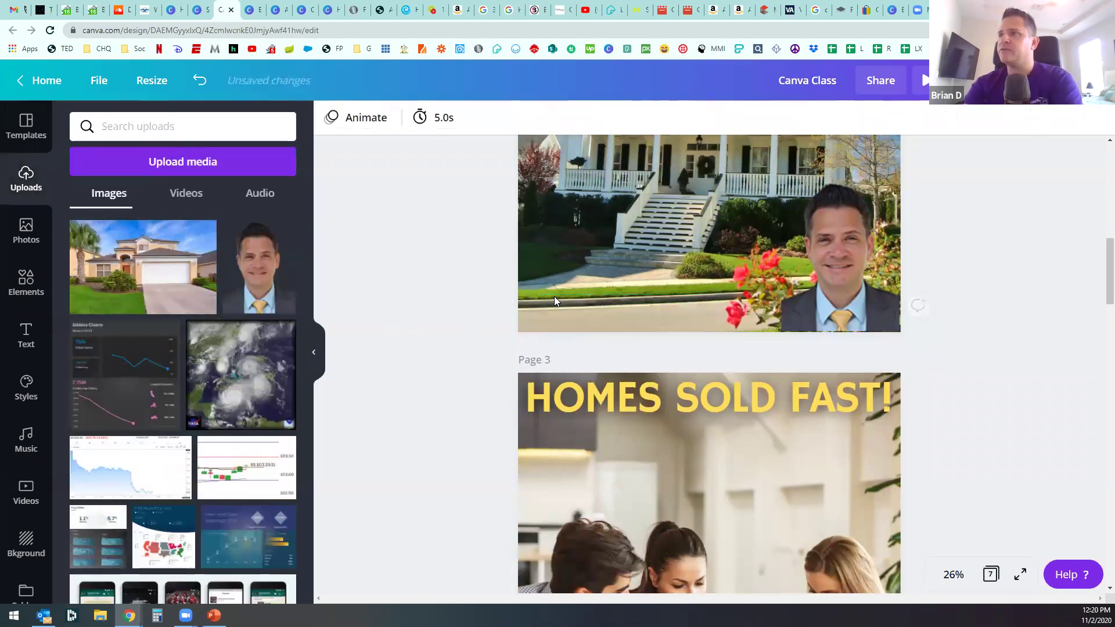
pyautogui.click(39, 332)
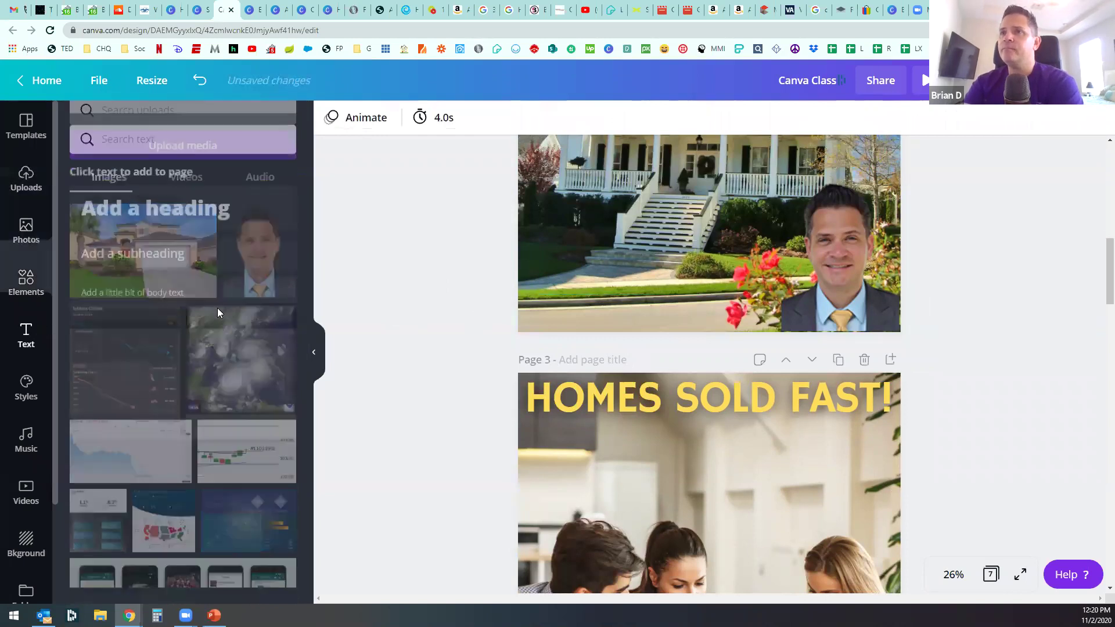
pyautogui.click(185, 204)
pyautogui.moveTo(753, 485); pyautogui.dragTo(613, 485)
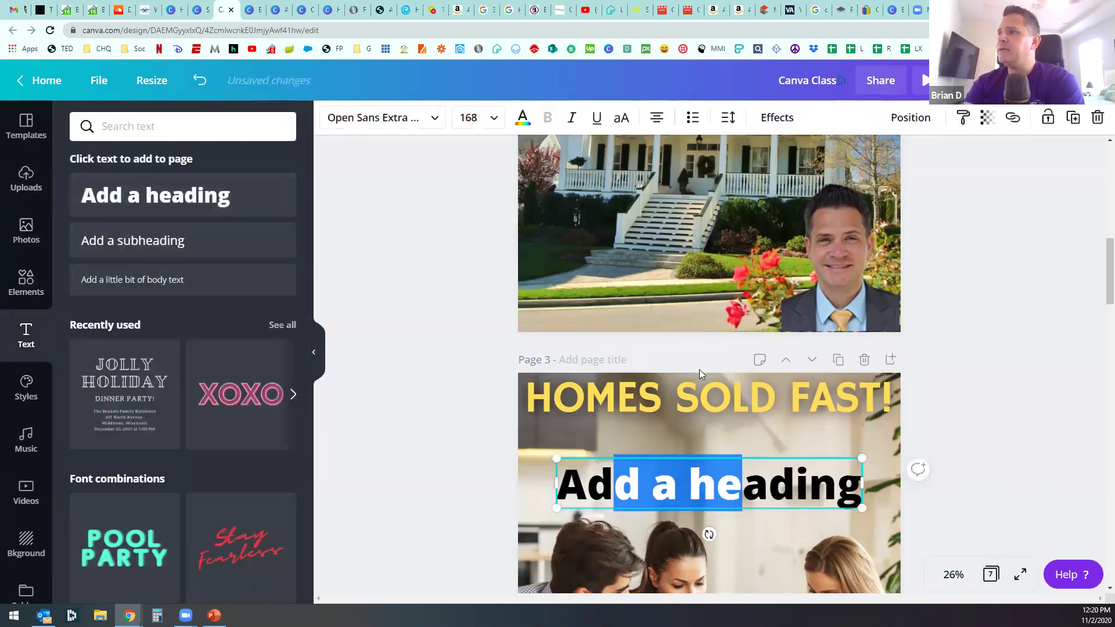
pyautogui.click(446, 451)
pyautogui.moveTo(711, 477); pyautogui.dragTo(671, 287)
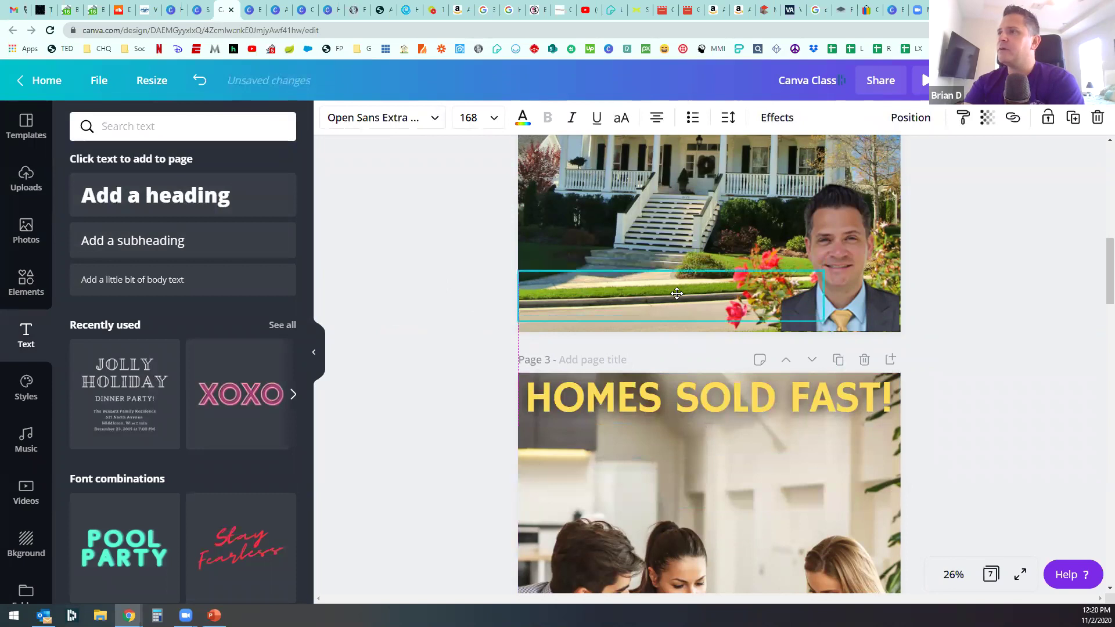
pyautogui.scroll(1, 668, 371)
# Step: Replace the heading with the agent's full name and widen it to fit on one line
pyautogui.doubleClick(672, 376)
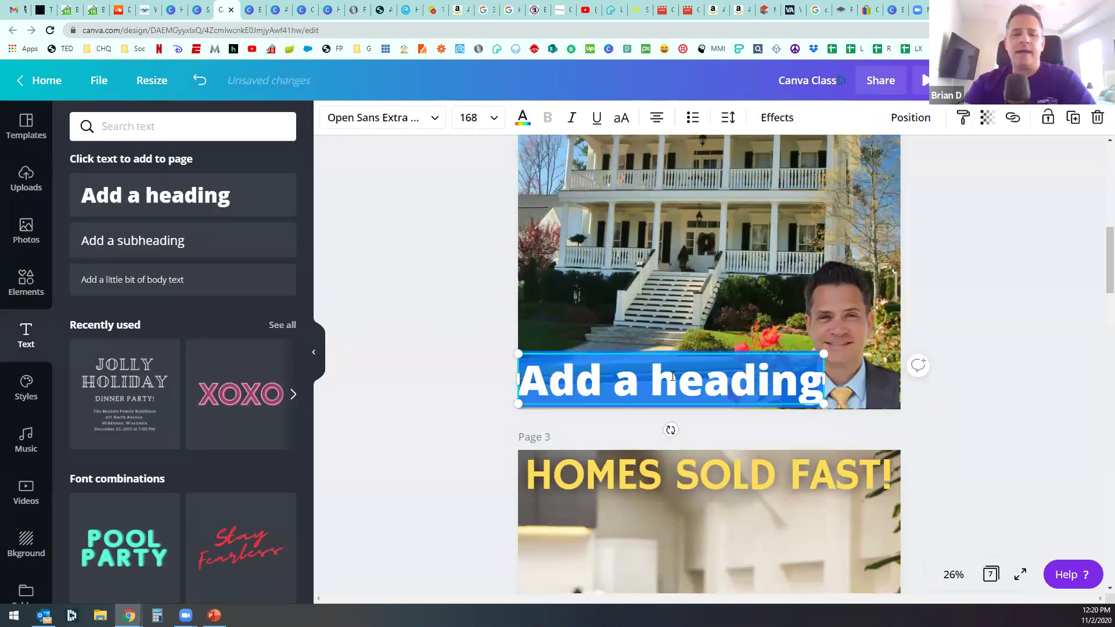
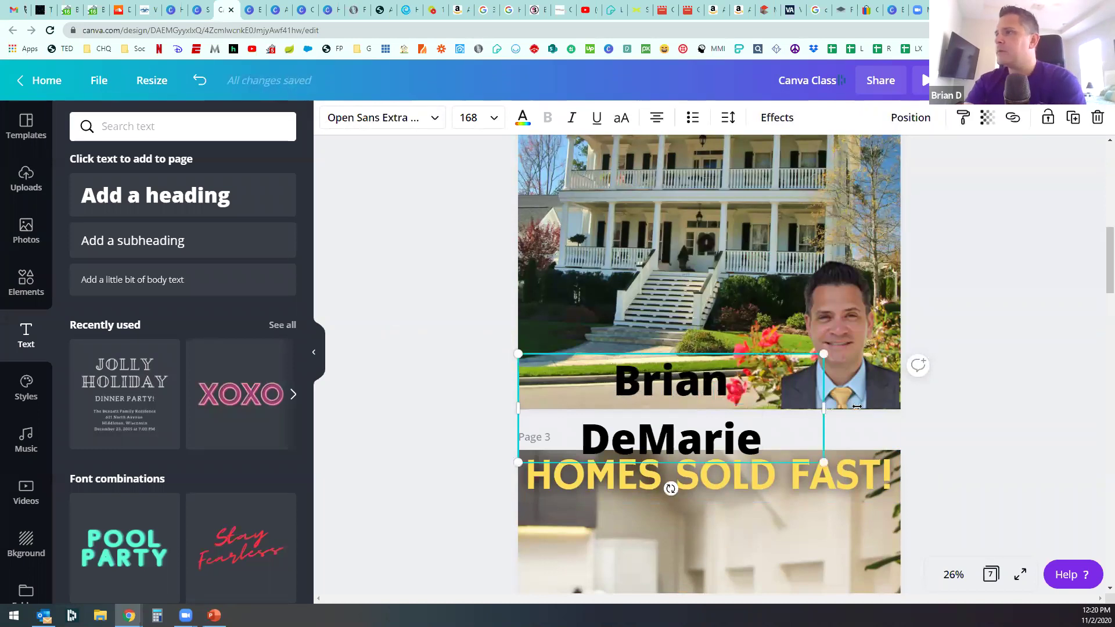
pyautogui.moveTo(857, 407); pyautogui.dragTo(792, 371)
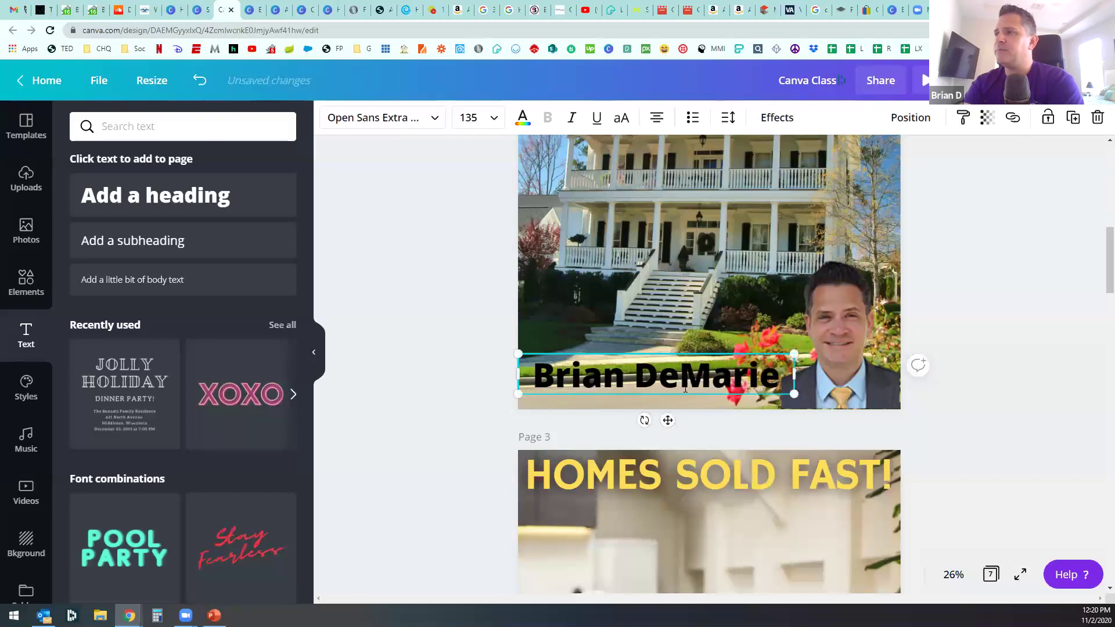
pyautogui.click(475, 395)
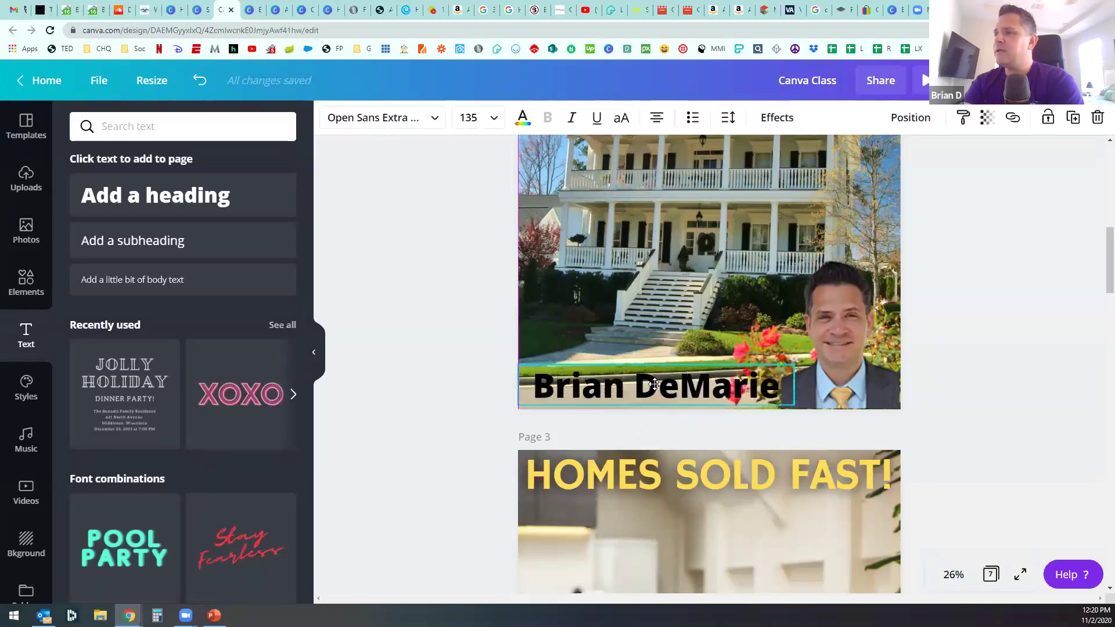
pyautogui.click(431, 122)
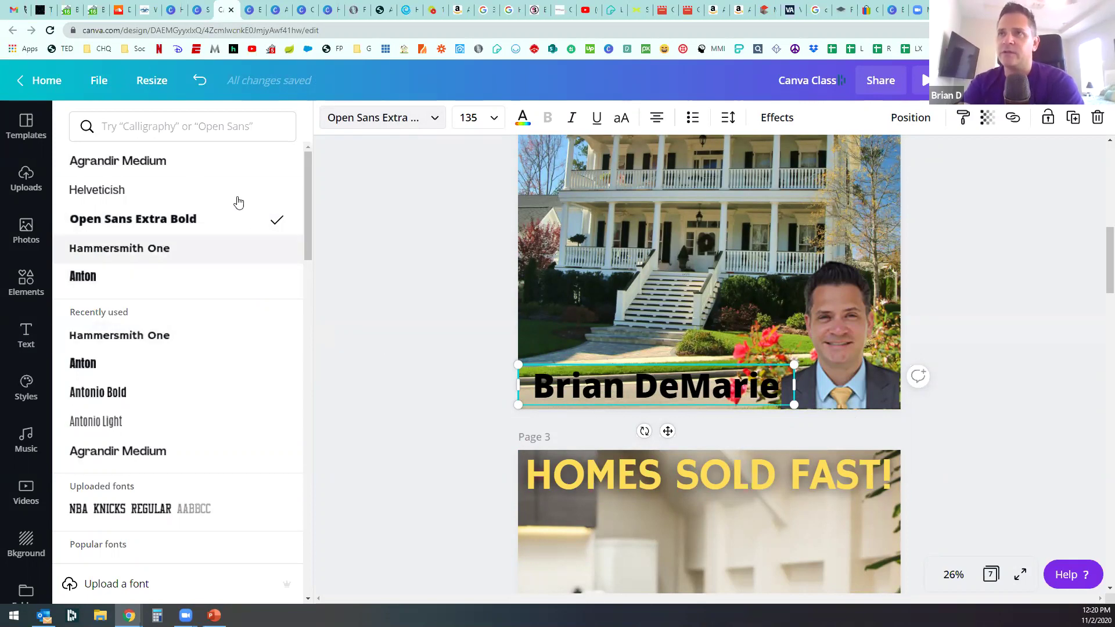
# Step: Search fonts for 'serif', apply Droid Serif, and resize the name to fit the page
pyautogui.click(195, 132)
pyautogui.write('serif')
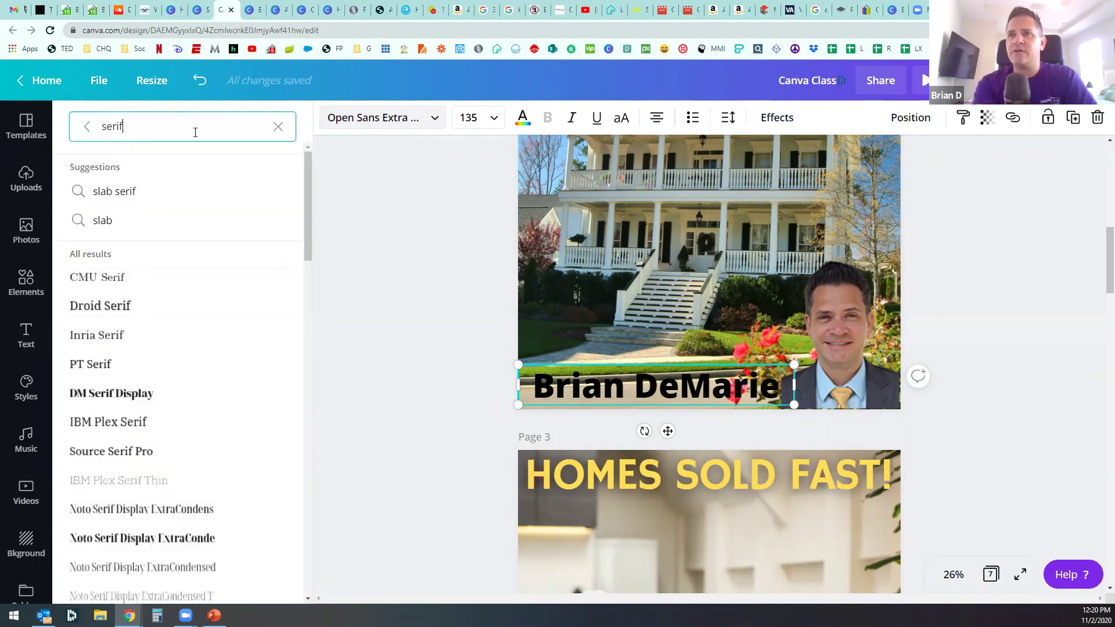
pyautogui.click(137, 310)
pyautogui.moveTo(794, 365); pyautogui.dragTo(998, 216)
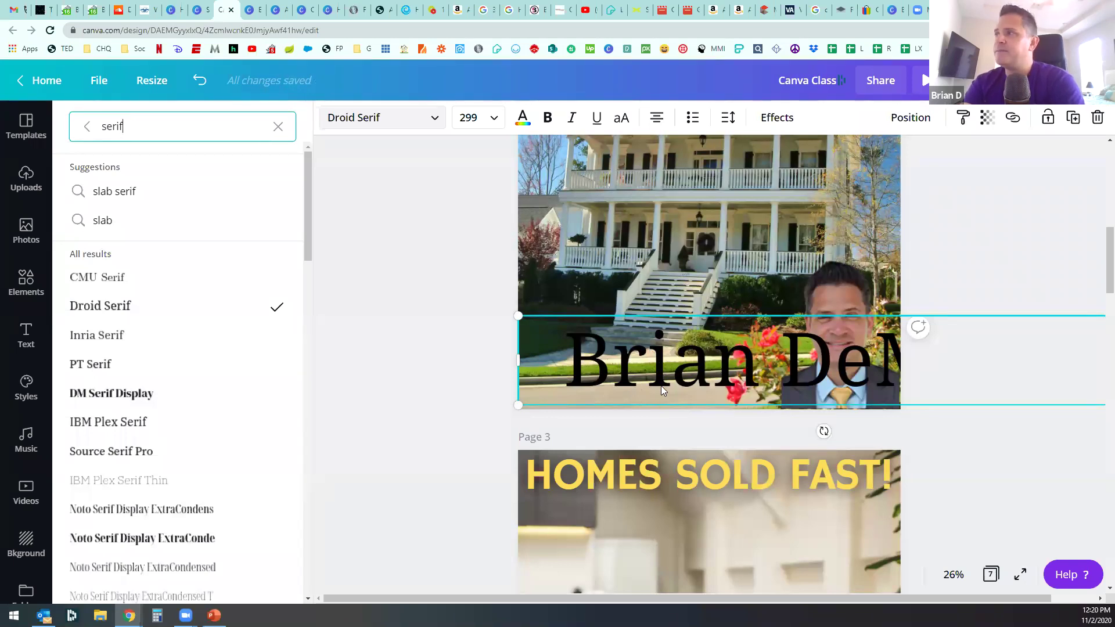
pyautogui.moveTo(595, 604); pyautogui.dragTo(639, 604)
pyautogui.click(953, 373)
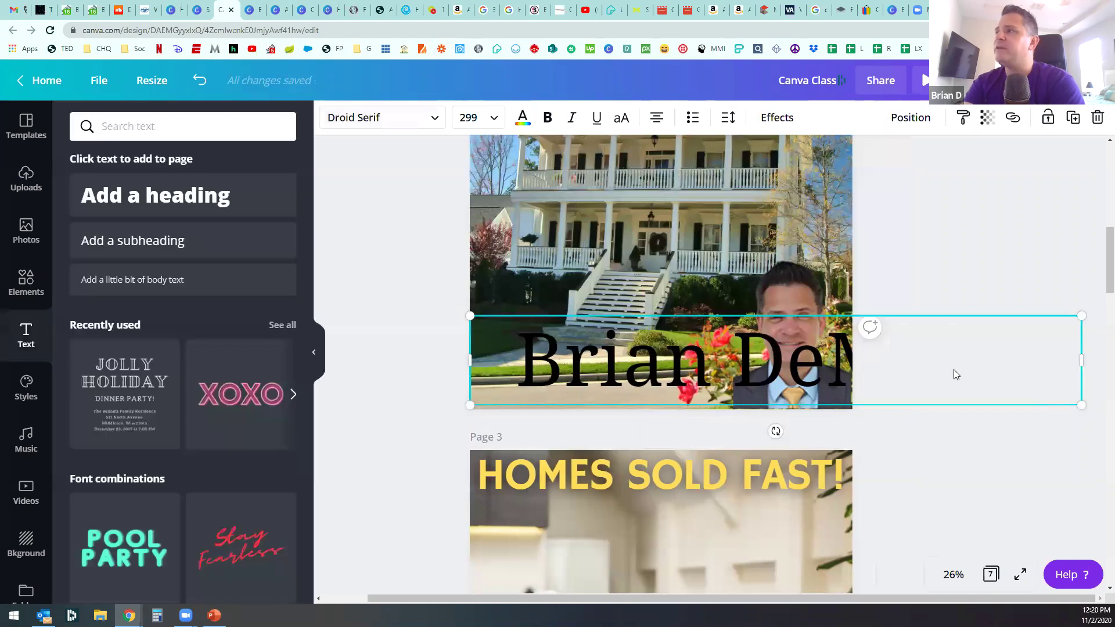
pyautogui.moveTo(955, 326); pyautogui.dragTo(866, 354)
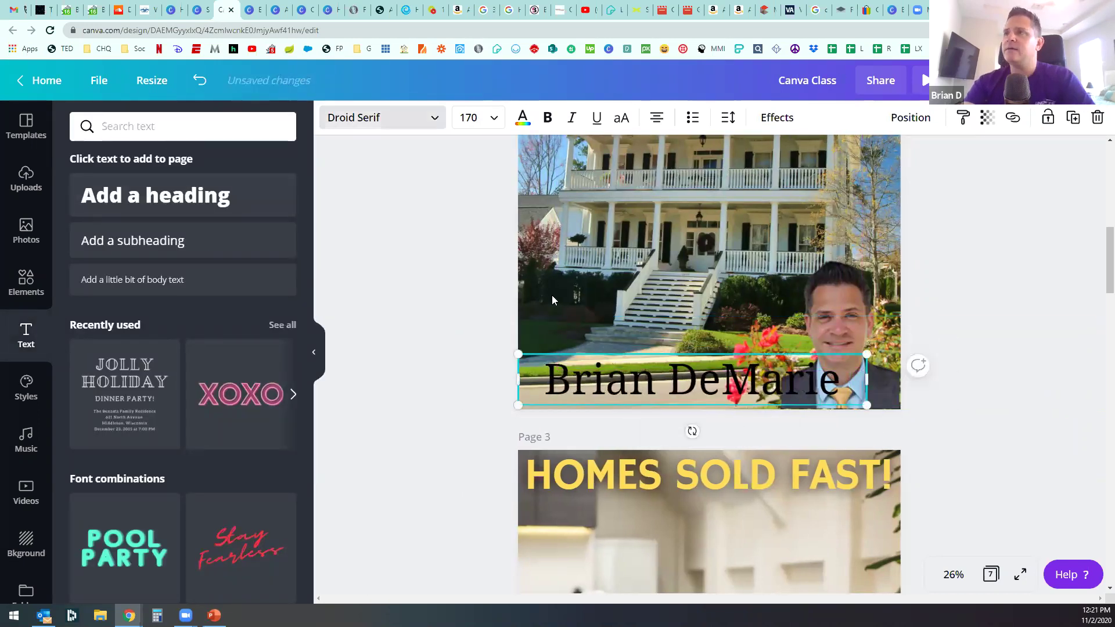
# Step: Search fonts for 'sans' and set the agent name to Nourd Bold at size 170
pyautogui.click(378, 117)
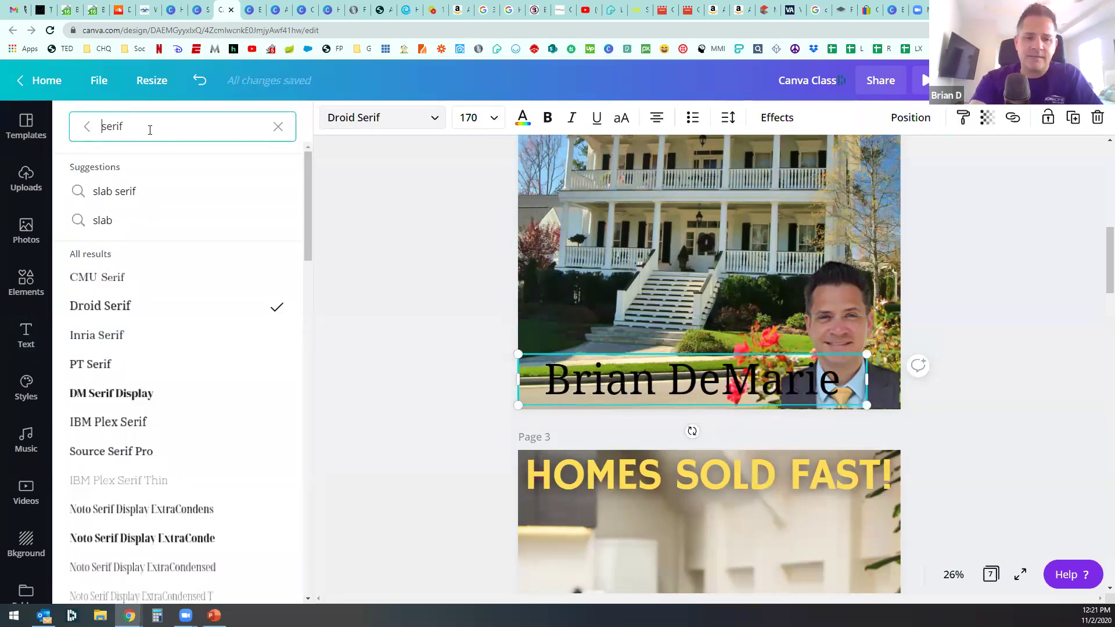
pyautogui.write('san')
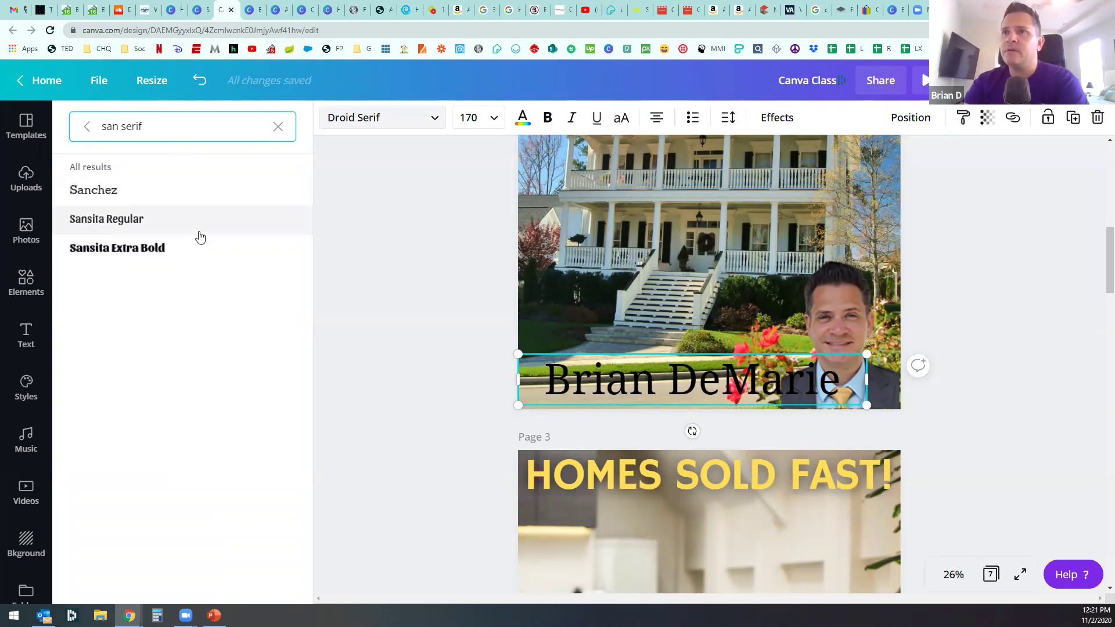
pyautogui.click(150, 126)
pyautogui.click(119, 126)
pyautogui.write('s')
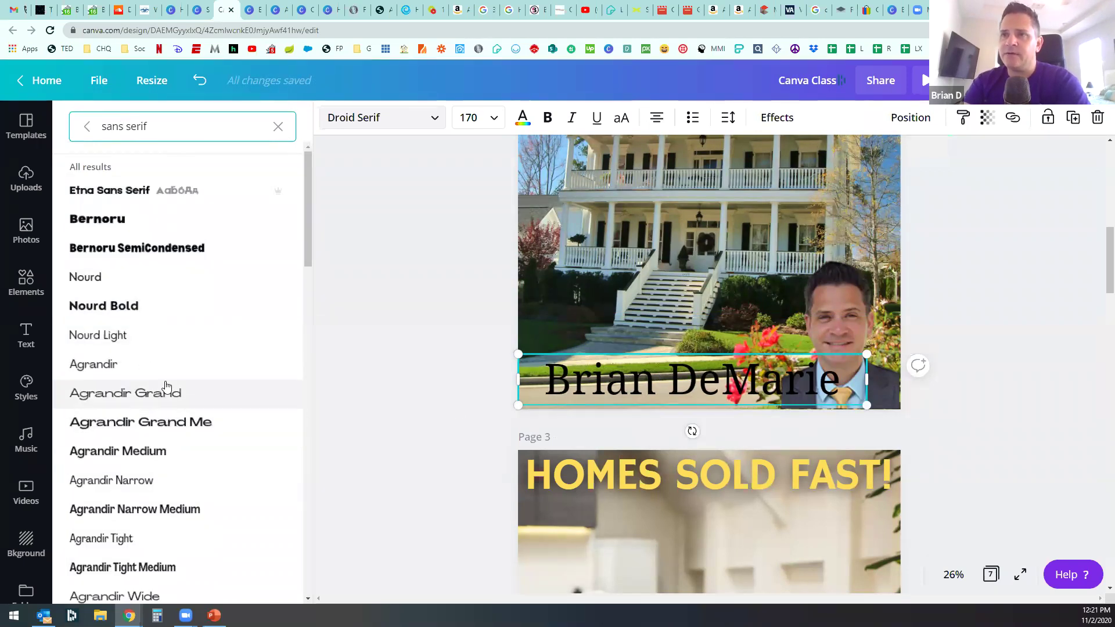
pyautogui.scroll(-1, 162, 302)
pyautogui.click(148, 239)
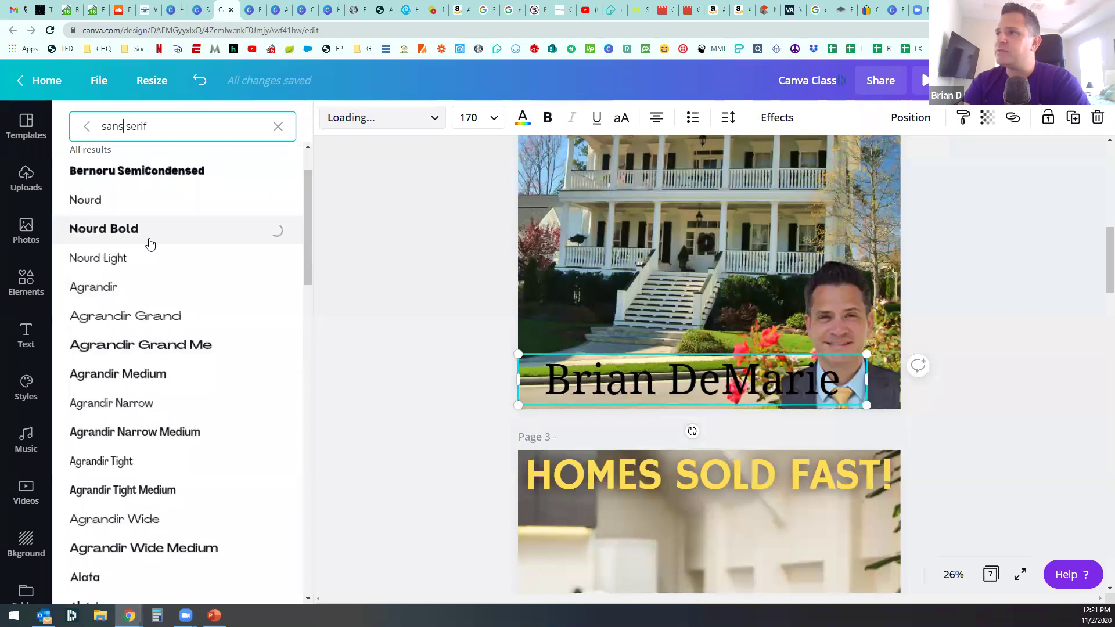
pyautogui.click(395, 426)
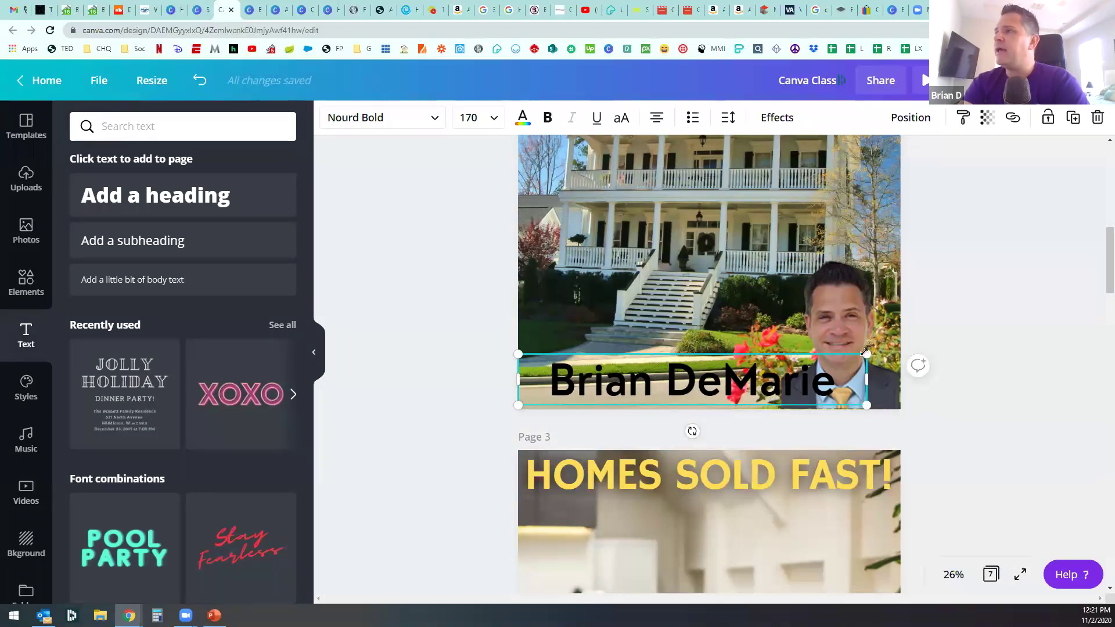
# Step: Shrink the name to size 101, try a Lift effect, then set the effect to None
pyautogui.moveTo(866, 353); pyautogui.dragTo(1053, 327)
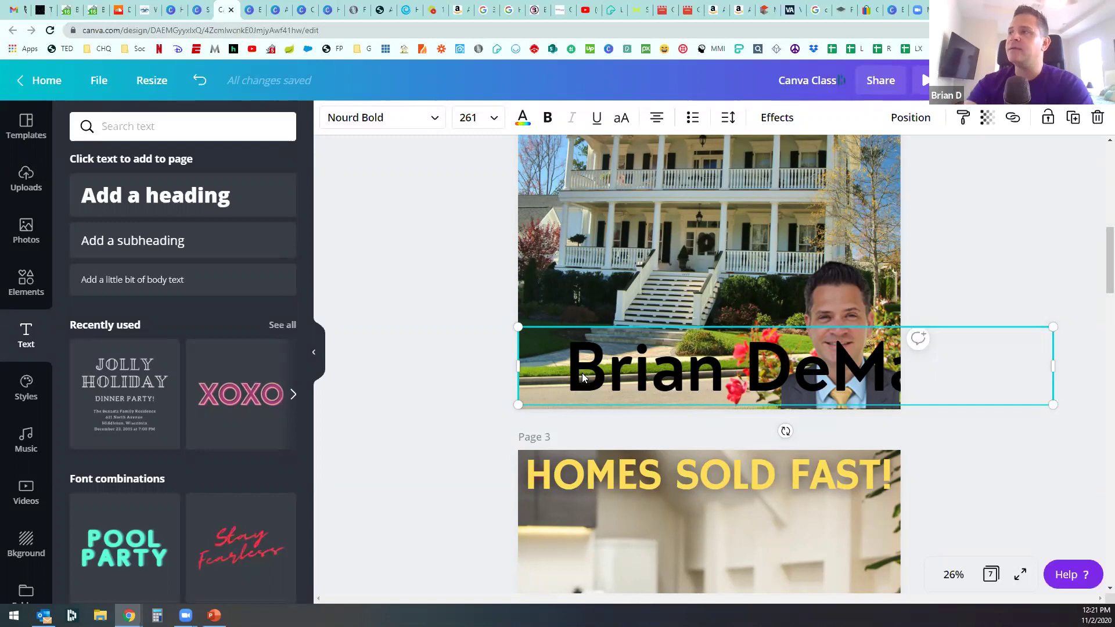
pyautogui.moveTo(1010, 332); pyautogui.dragTo(726, 376)
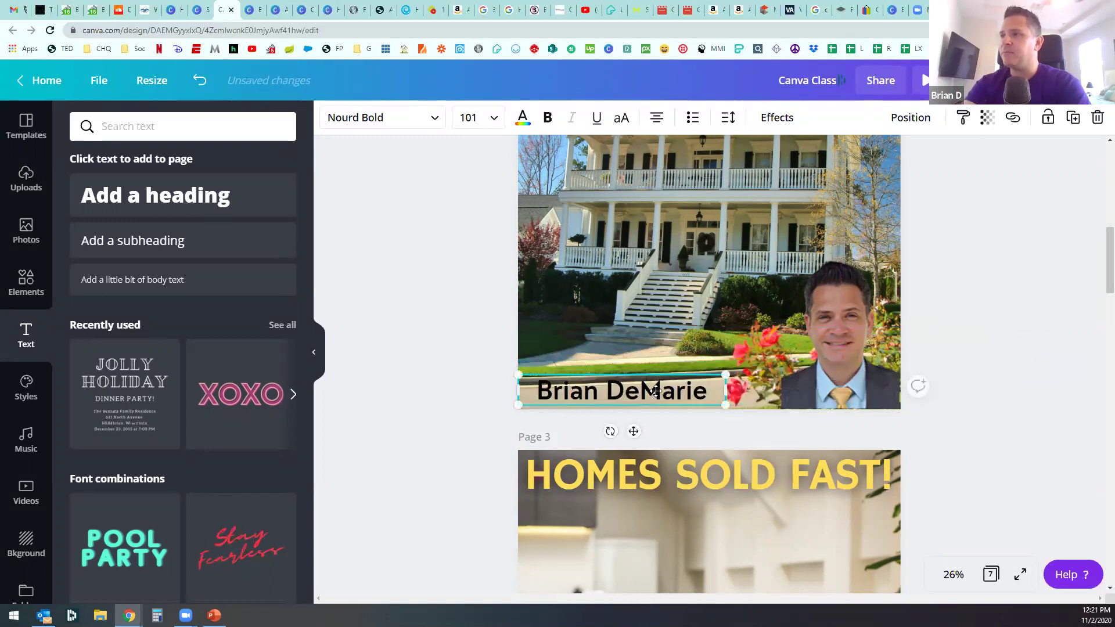
pyautogui.moveTo(661, 386); pyautogui.dragTo(673, 390)
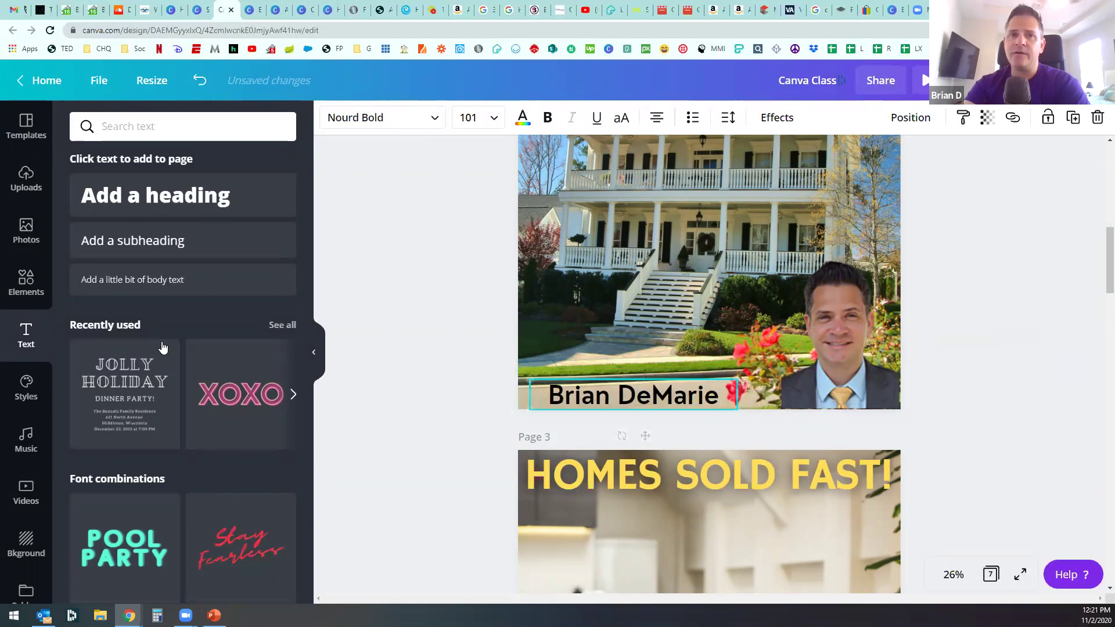
pyautogui.click(766, 122)
pyautogui.click(239, 211)
pyautogui.moveTo(183, 275); pyautogui.dragTo(308, 291)
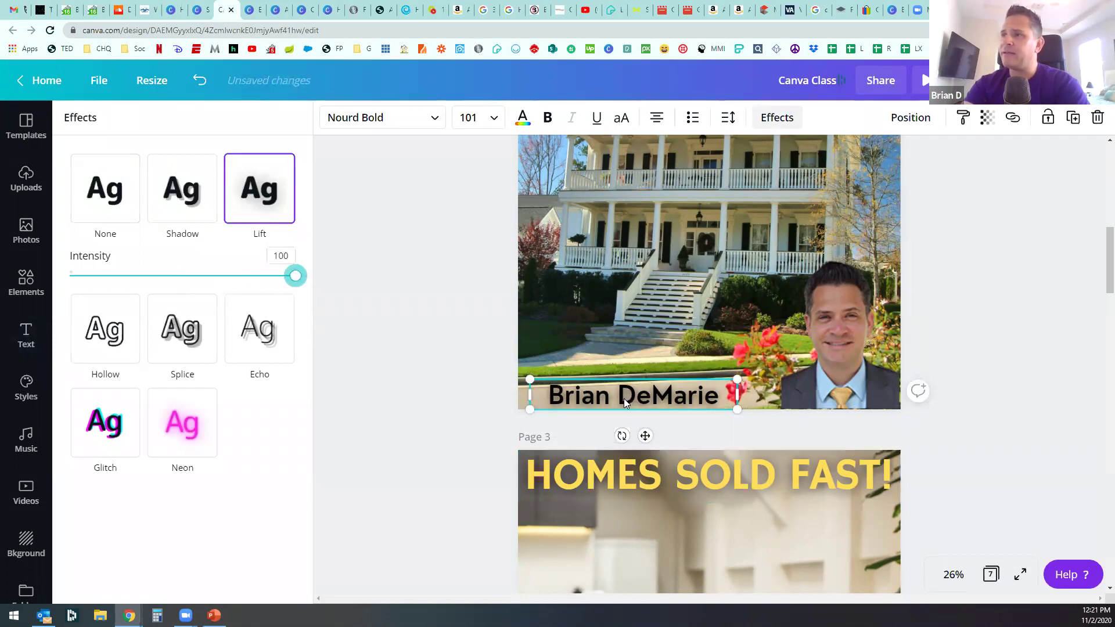
pyautogui.moveTo(223, 274); pyautogui.dragTo(187, 276)
pyautogui.click(119, 217)
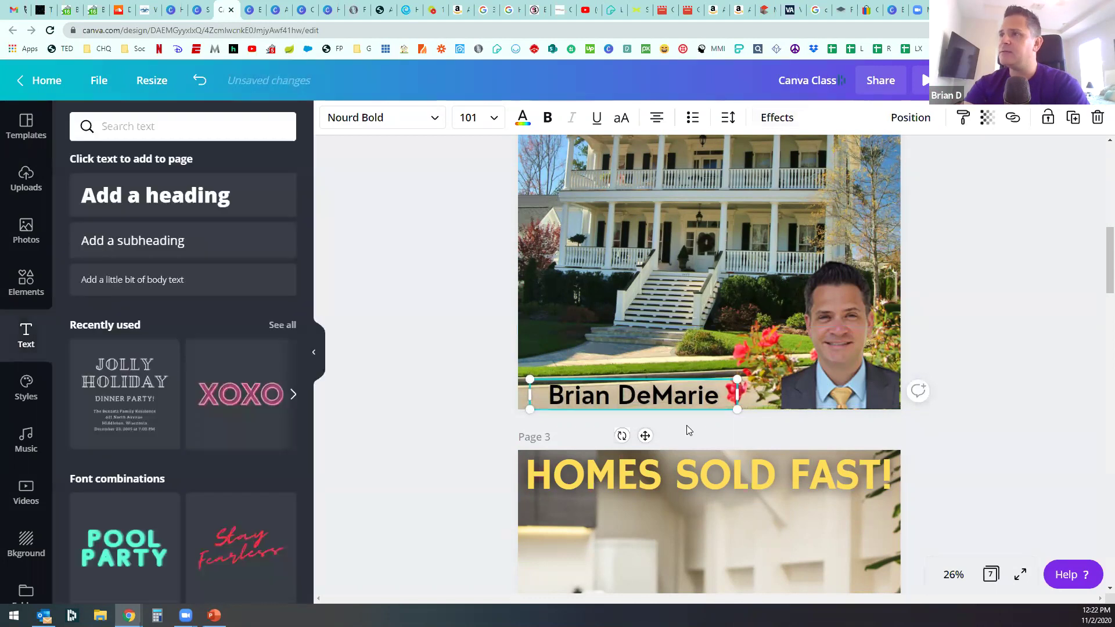
# Step: Move the agent's name to the top of the page 2 house photo
pyautogui.scroll(1, 687, 454)
pyautogui.scroll(2, 686, 454)
pyautogui.moveTo(686, 546); pyautogui.dragTo(662, 201)
pyautogui.click(458, 335)
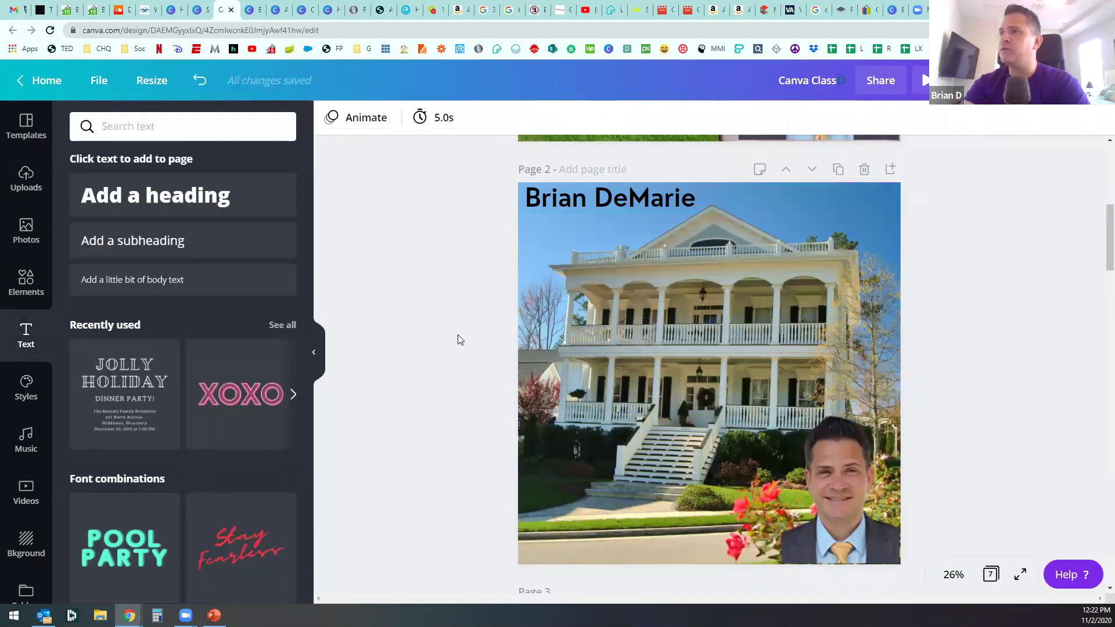
# Step: Enlarge and shift the agent's name so it spans the top of page 2
pyautogui.click(610, 197)
pyautogui.moveTo(723, 212); pyautogui.dragTo(772, 216)
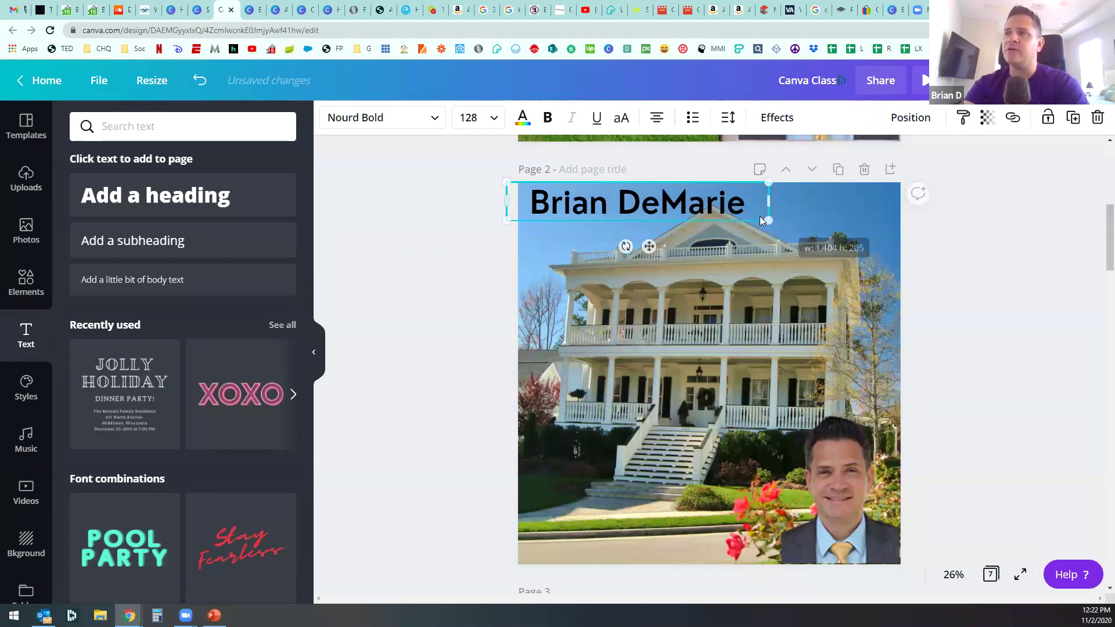
pyautogui.click(482, 254)
pyautogui.moveTo(598, 207)
pyautogui.mouseDown()
pyautogui.moveTo(641, 204)
pyautogui.moveTo(610, 203)
pyautogui.mouseUp()
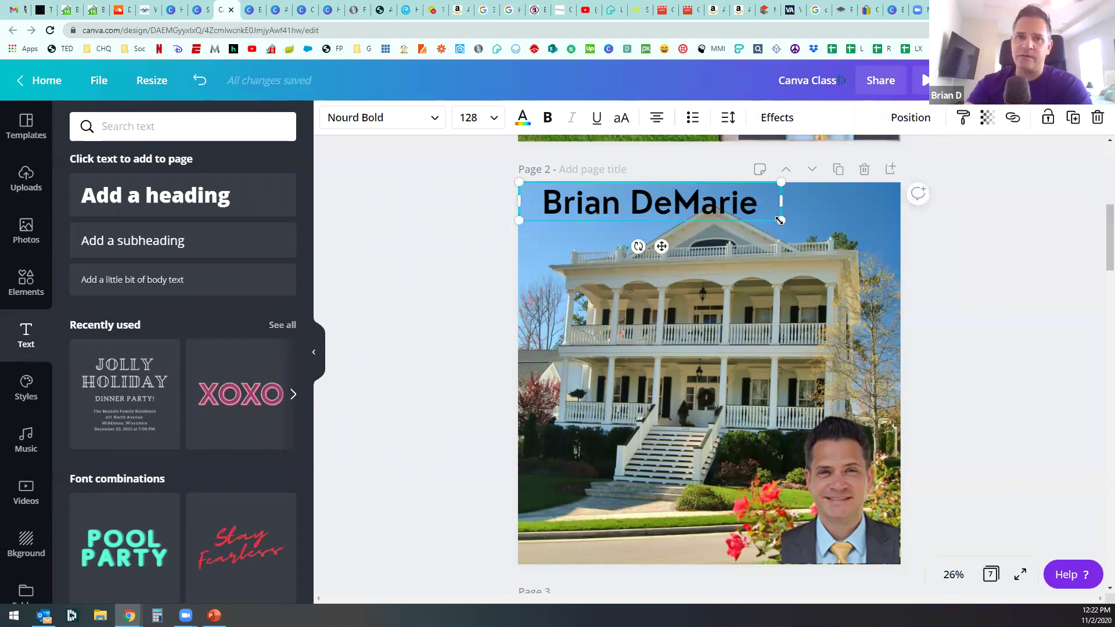
pyautogui.moveTo(779, 221); pyautogui.dragTo(893, 253)
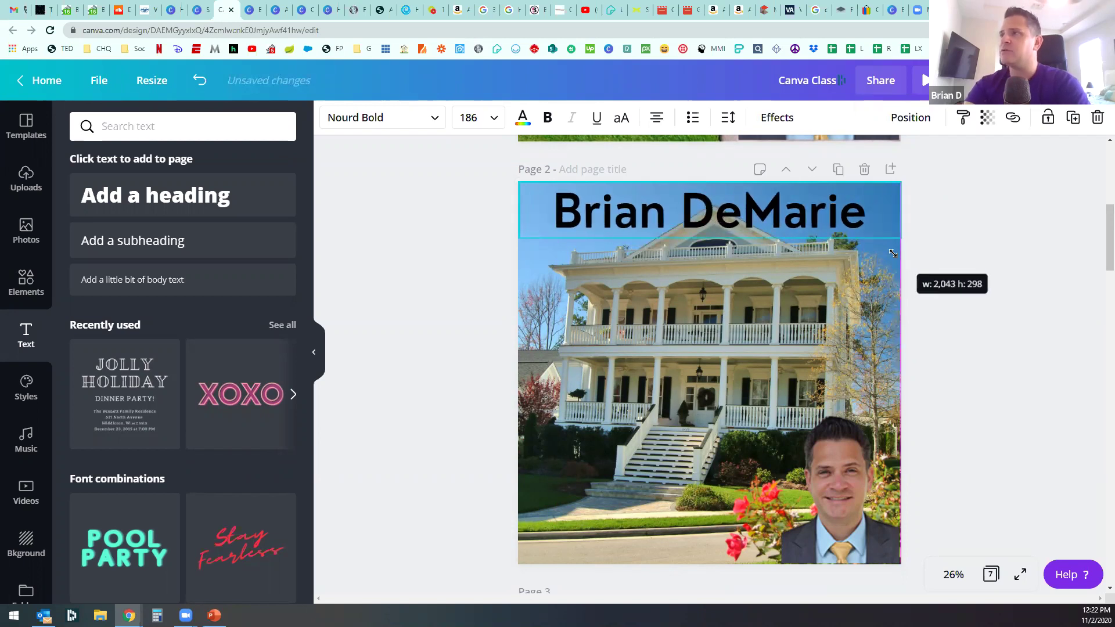
pyautogui.moveTo(894, 253); pyautogui.dragTo(858, 239)
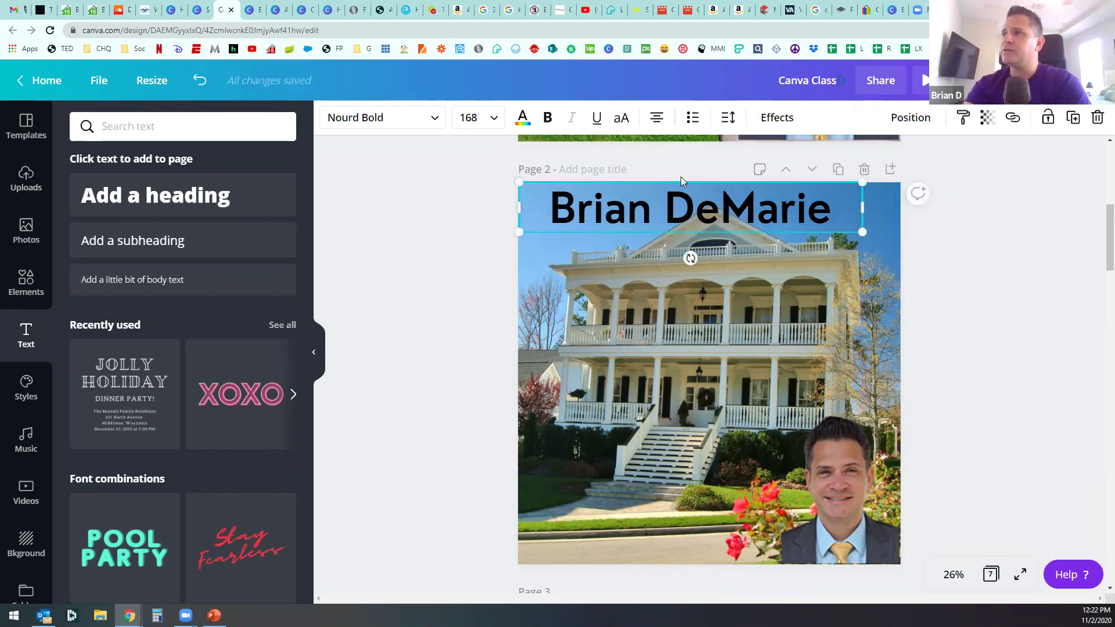
# Step: Widen the name to size 186 across the page, trying Lift before reverting to None
pyautogui.click(766, 124)
pyautogui.click(259, 190)
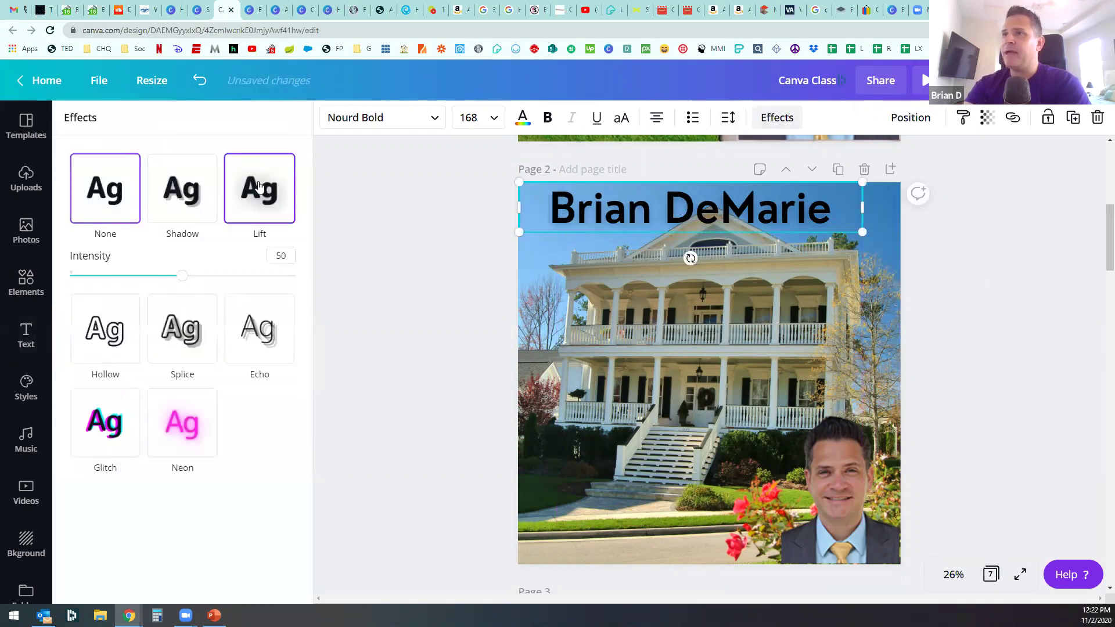
pyautogui.moveTo(182, 276); pyautogui.dragTo(366, 293)
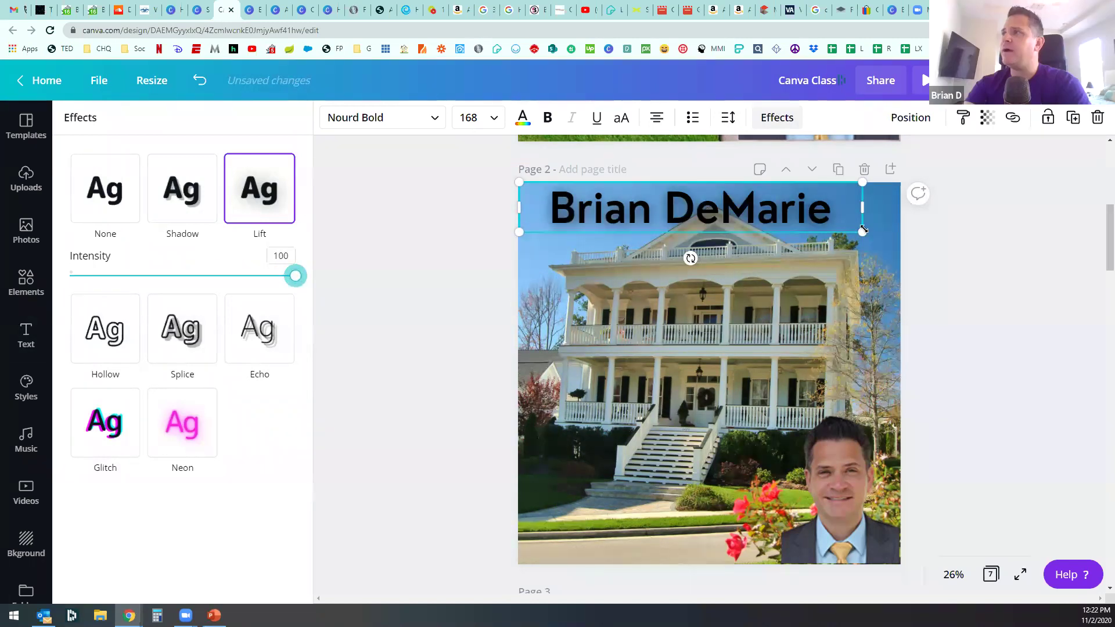
pyautogui.moveTo(863, 232); pyautogui.dragTo(902, 238)
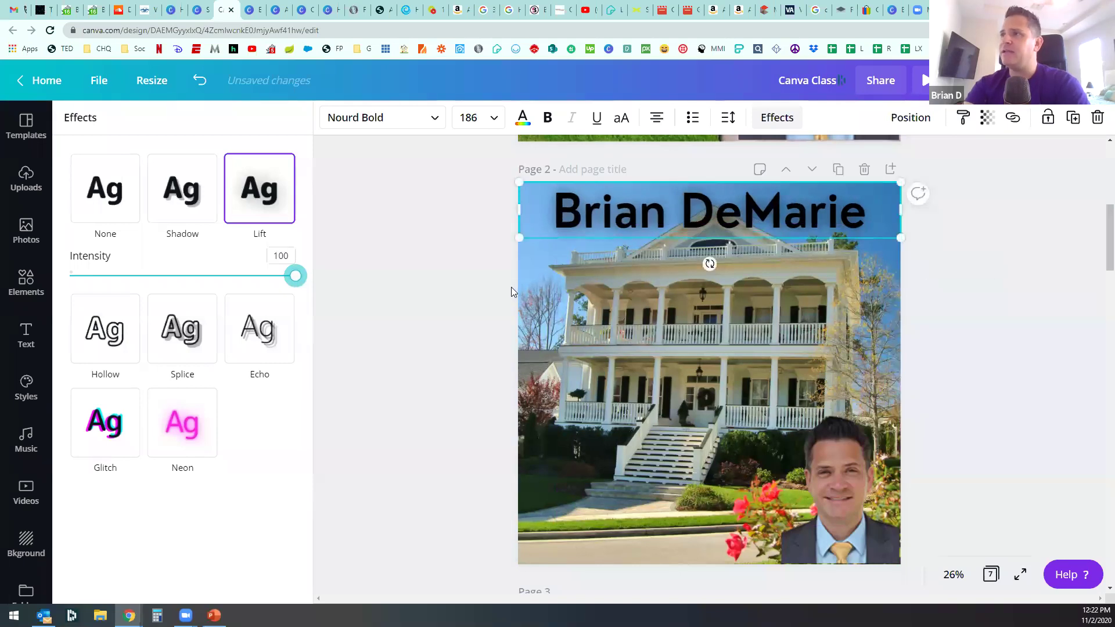
pyautogui.click(139, 225)
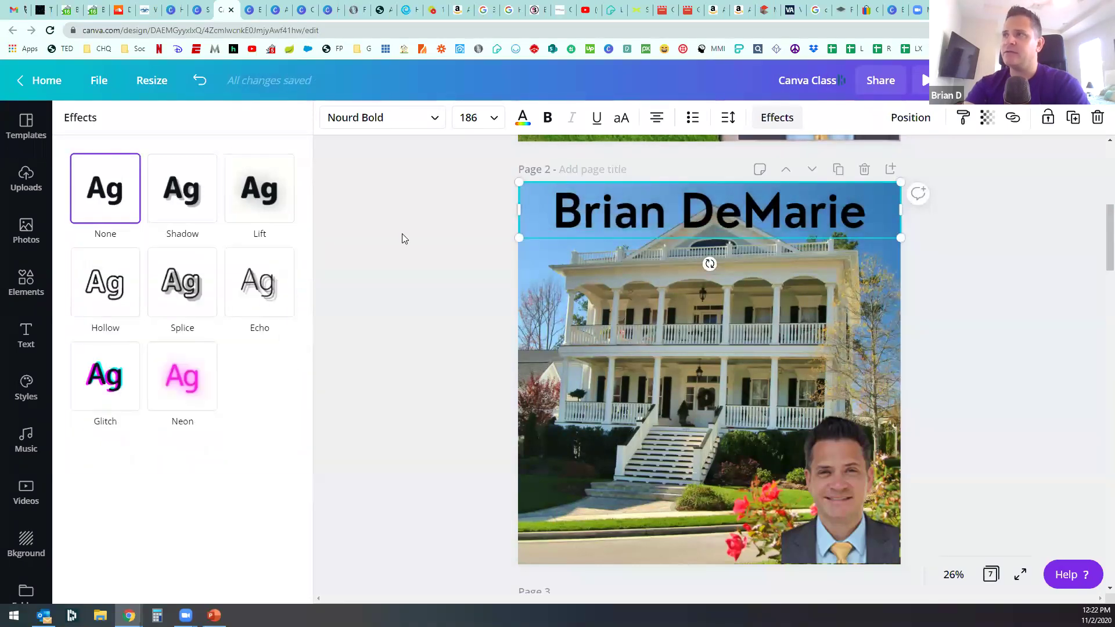
pyautogui.click(403, 233)
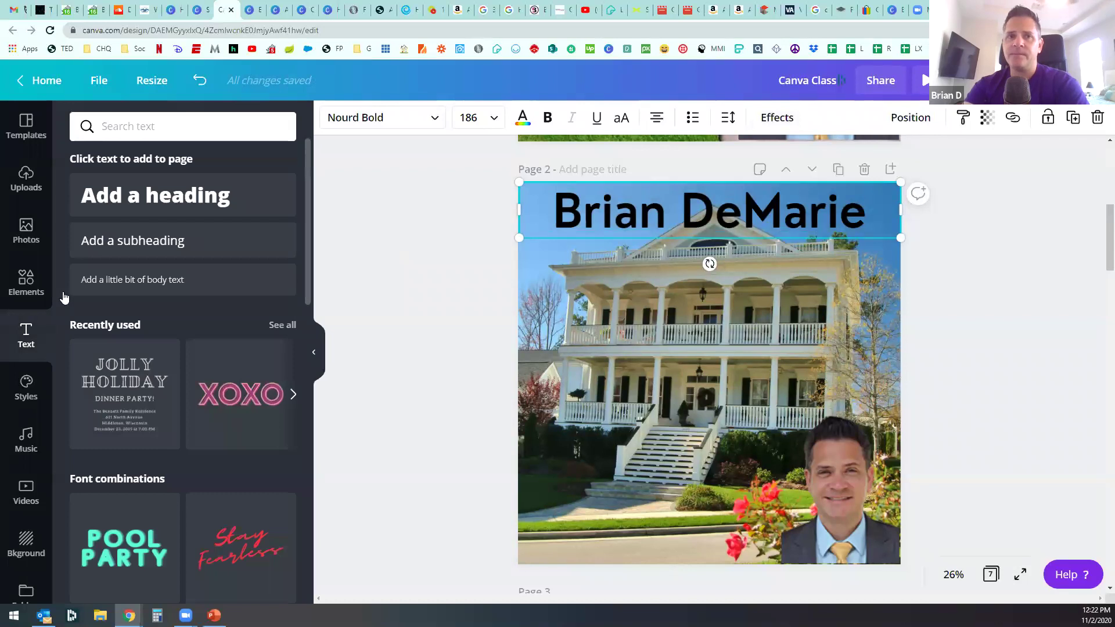
pyautogui.click(448, 336)
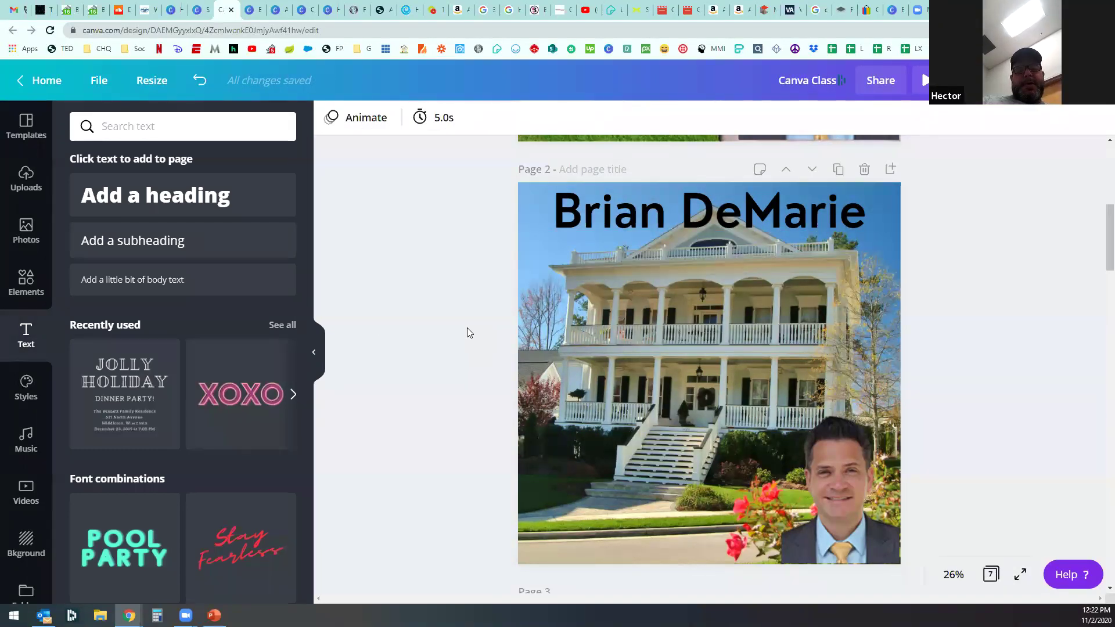
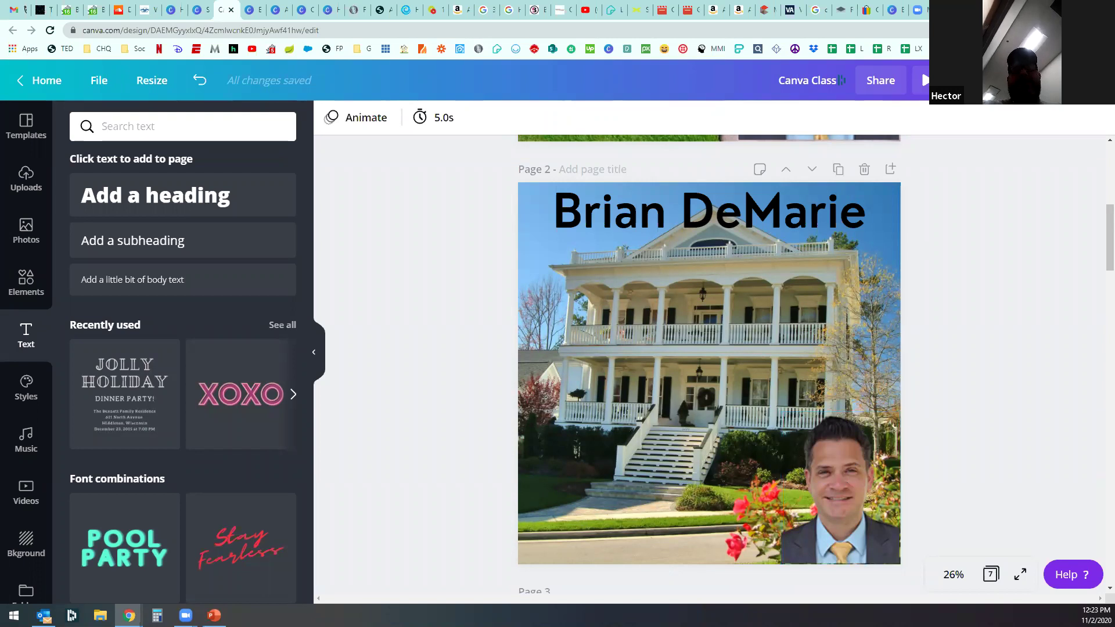
# Step: Switch from the background-removal site back to the Canva design and scroll up to page 1
pyautogui.moveTo(550, 12); pyautogui.dragTo(175, 11)
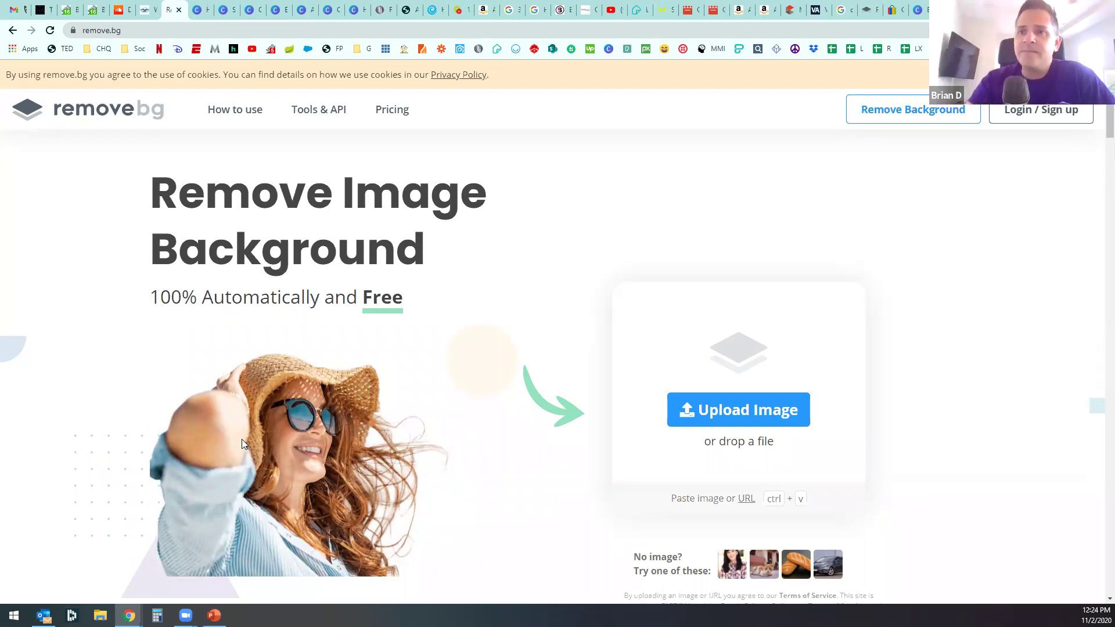
pyautogui.click(251, 9)
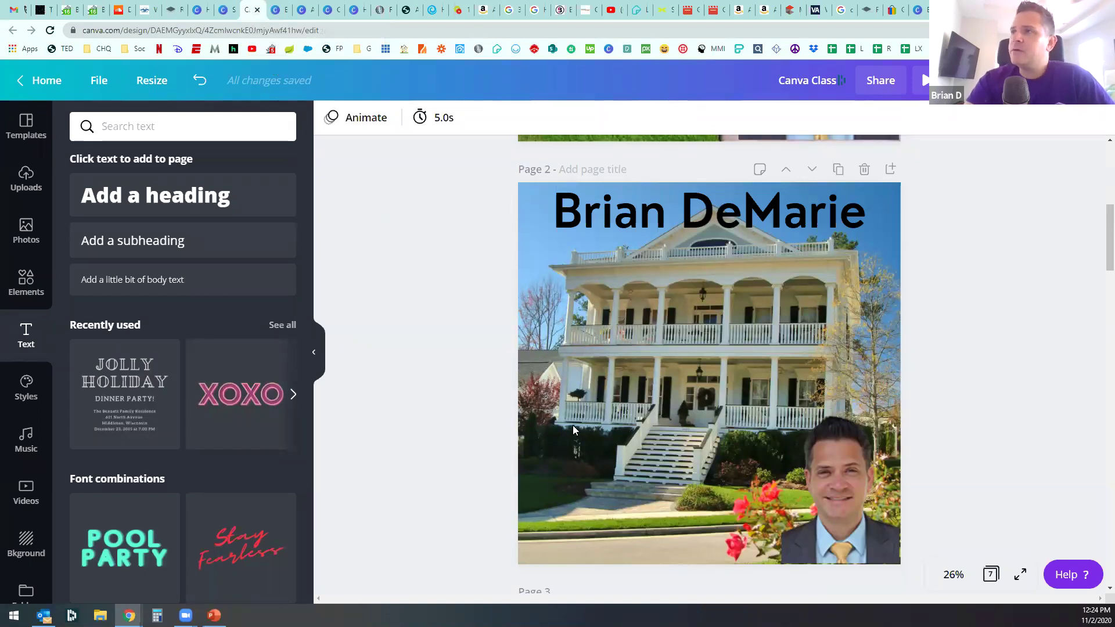
pyautogui.scroll(1, 548, 355)
pyautogui.scroll(2, 473, 370)
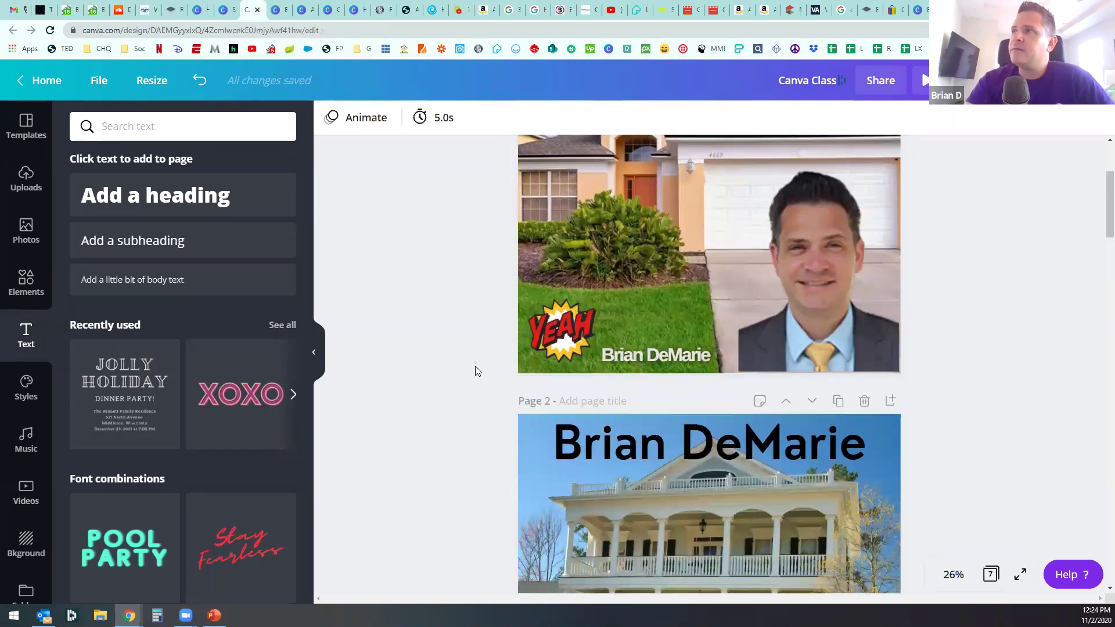
pyautogui.scroll(3, 475, 366)
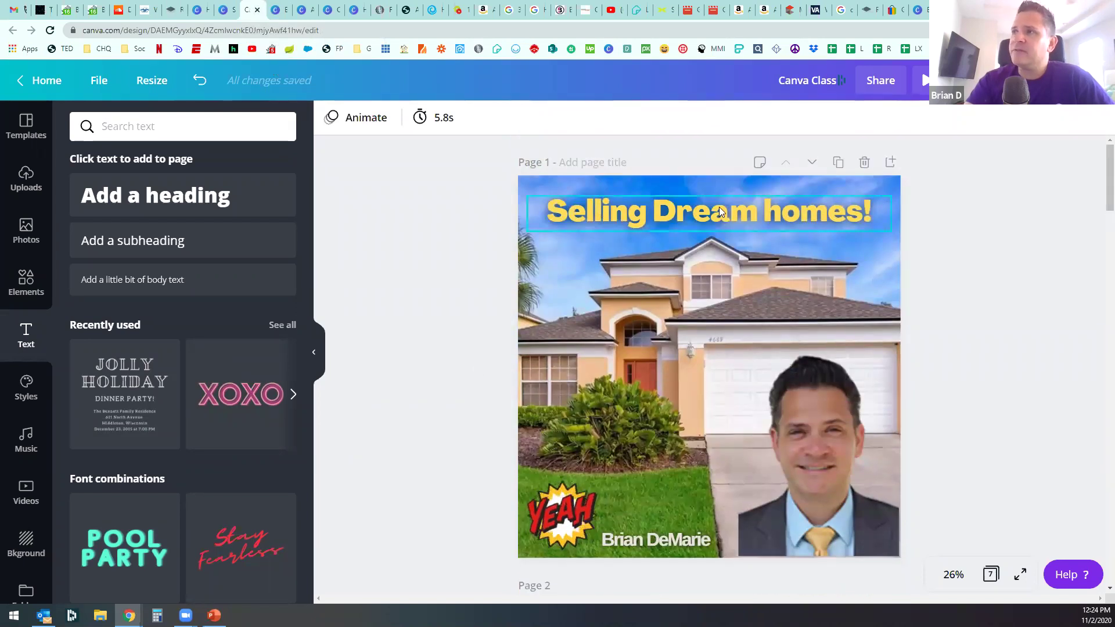
# Step: Capitalise 'homes' so the page 1 title reads 'Selling Dream Homes!'
pyautogui.click(840, 213)
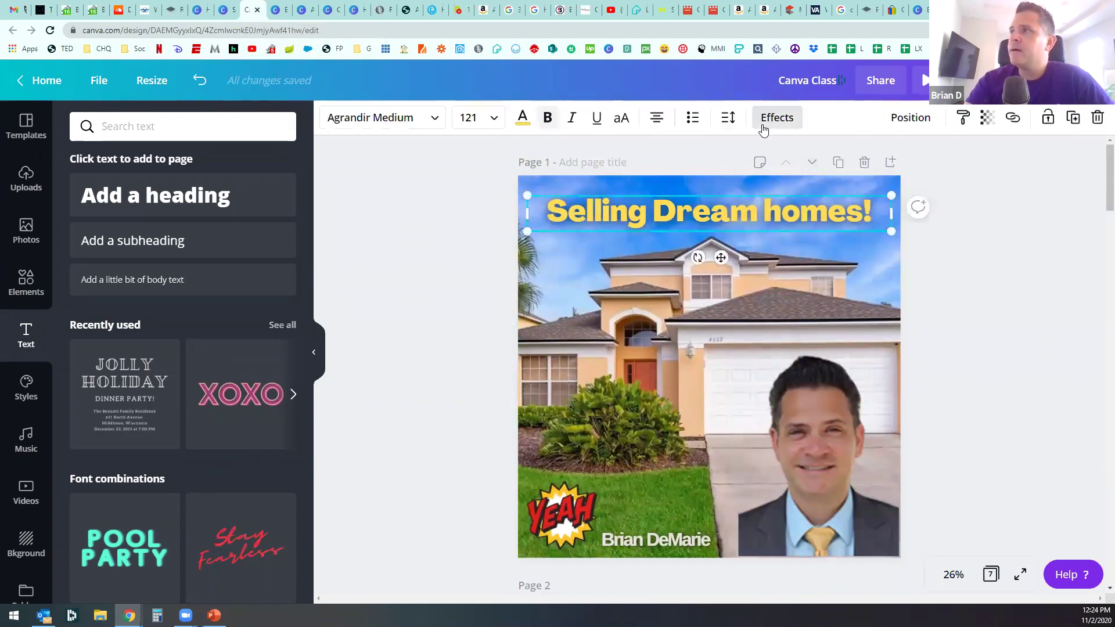
pyautogui.click(763, 131)
pyautogui.click(598, 231)
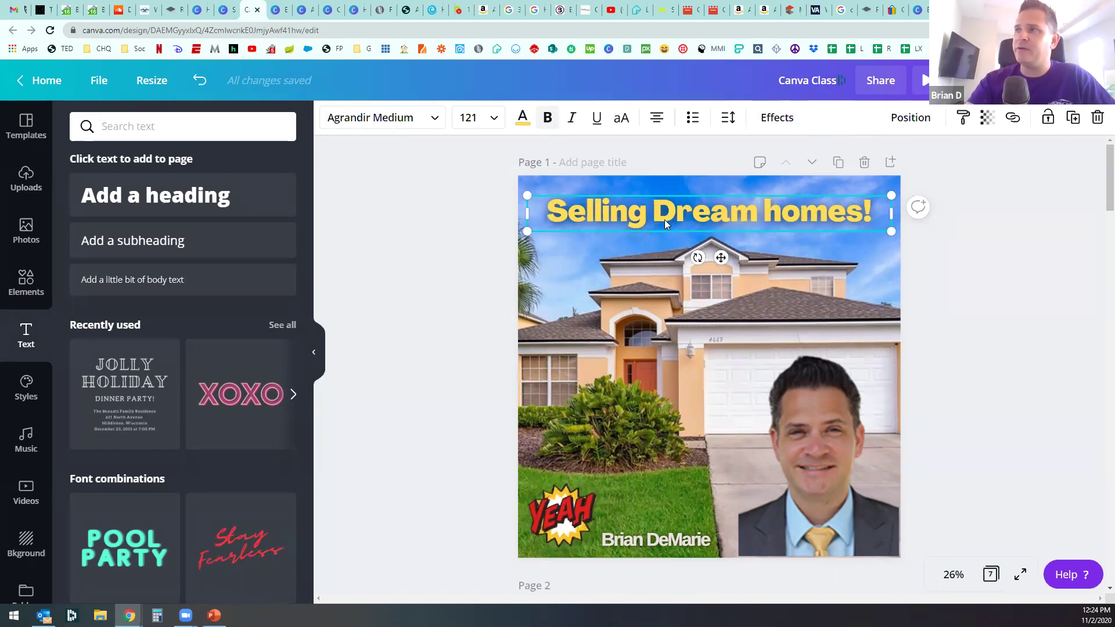
pyautogui.doubleClick(781, 211)
pyautogui.click(780, 212)
pyautogui.press('BackSpace')
pyautogui.write('H')
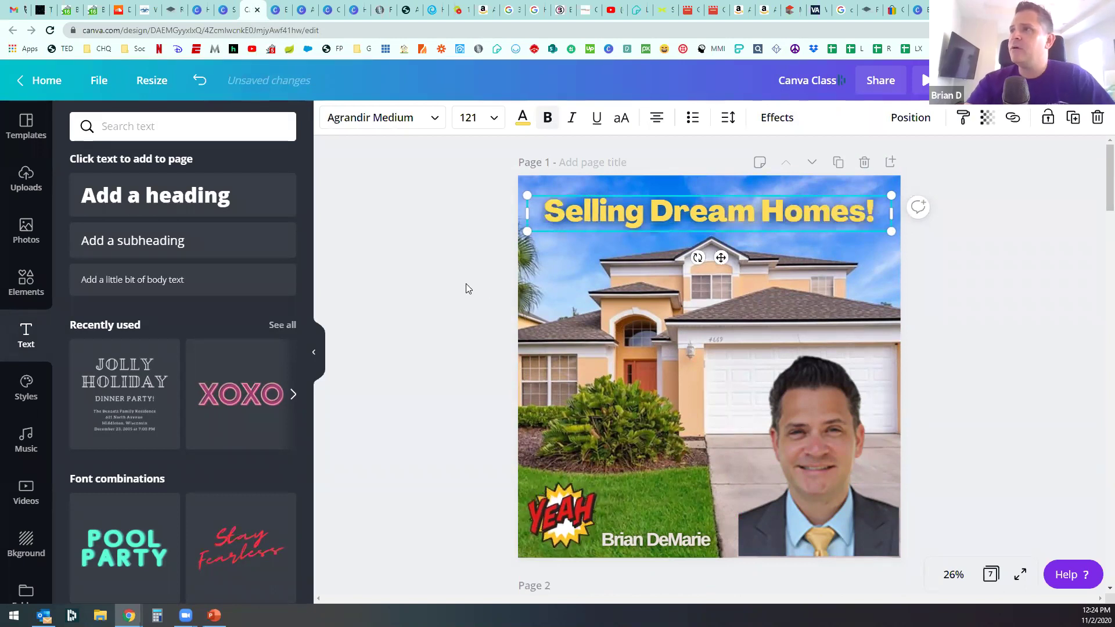
pyautogui.click(466, 284)
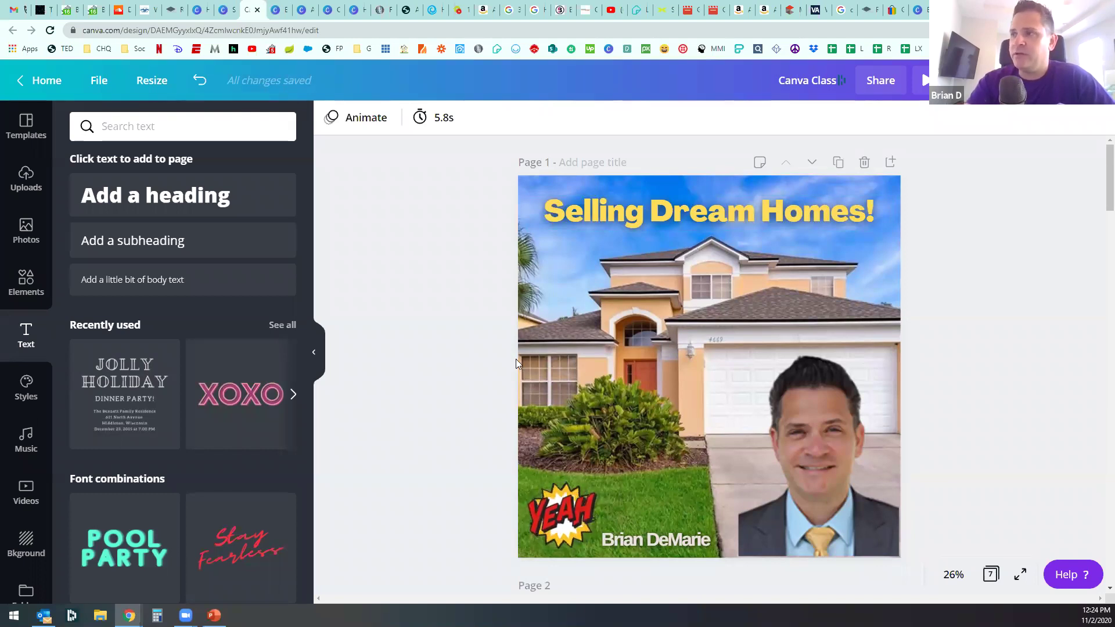
# Step: Scroll past pages 2–5 to bring page 6's empty three-panel landscape frame grid into view
pyautogui.scroll(-2, 535, 453)
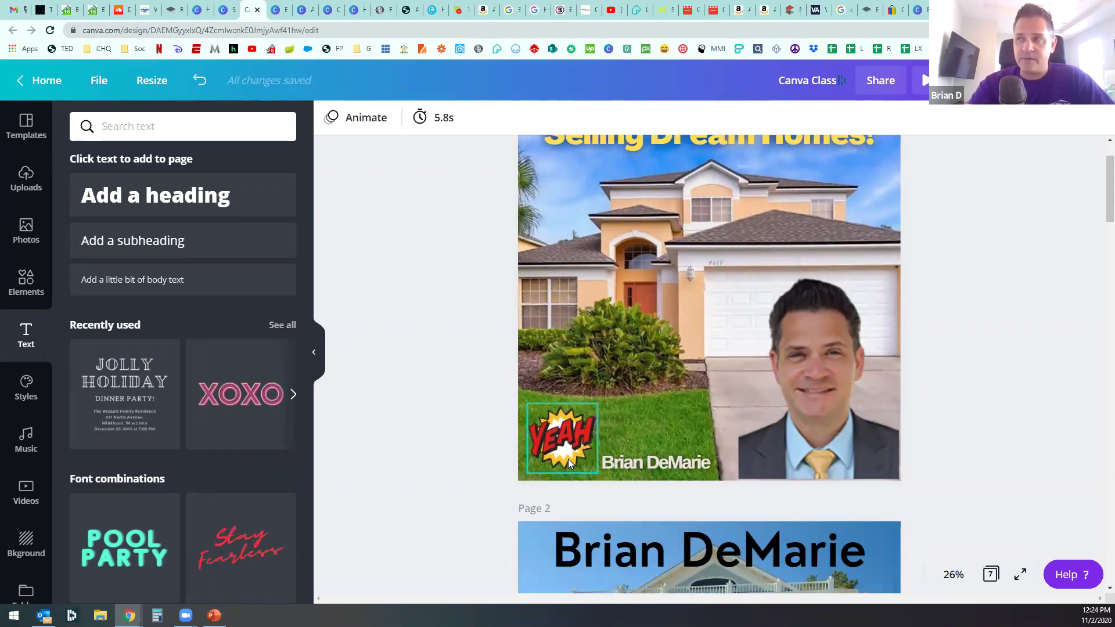
pyautogui.scroll(-2, 477, 494)
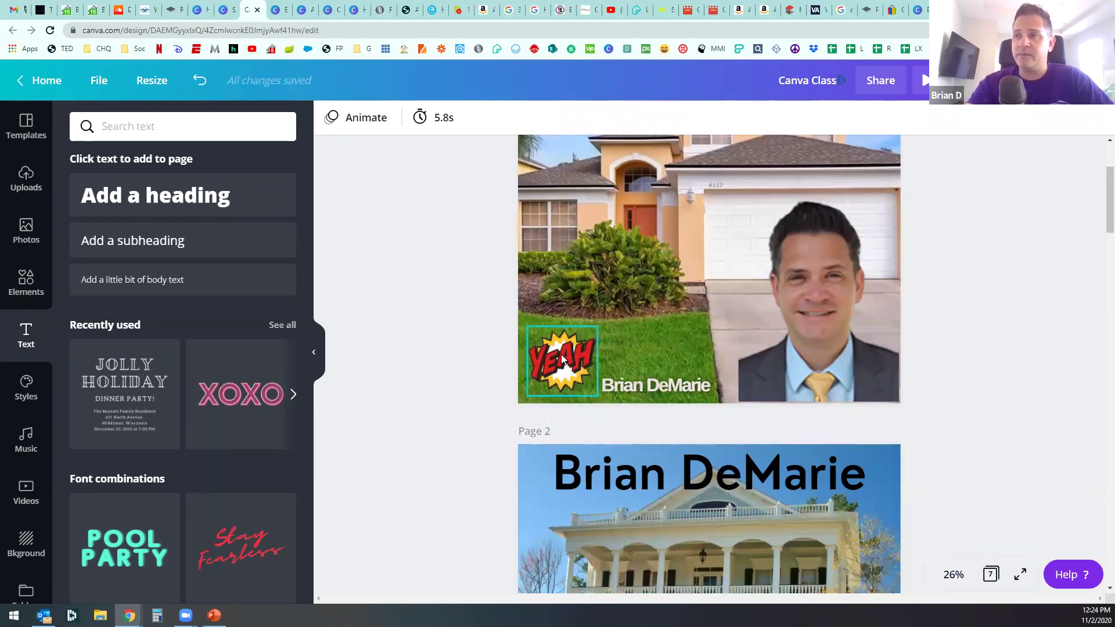
pyautogui.scroll(-4, 561, 355)
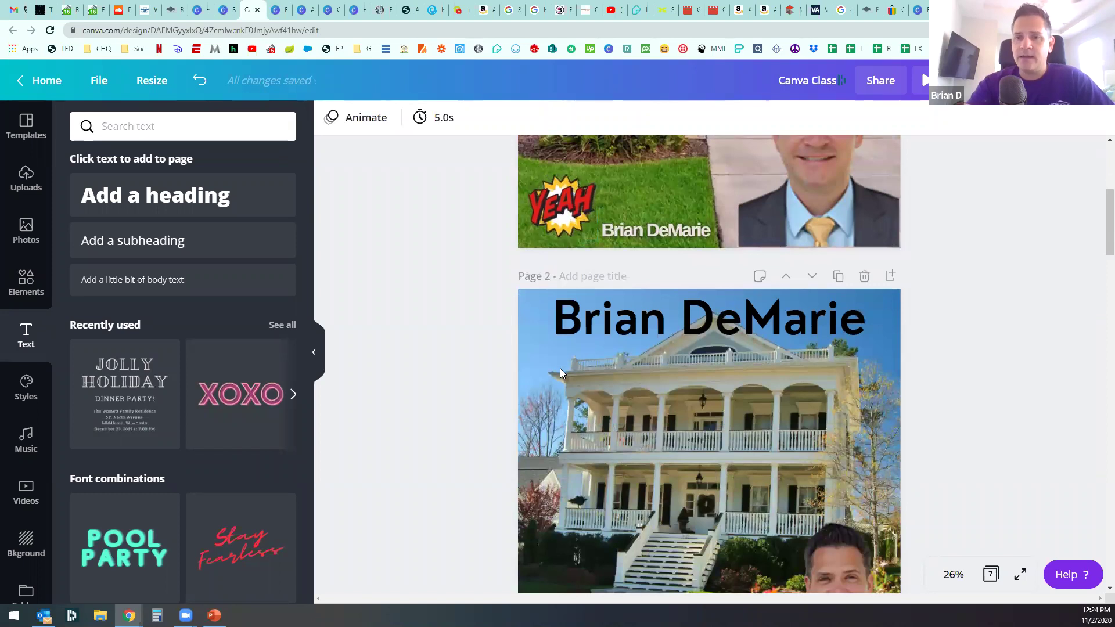
pyautogui.scroll(6, 473, 435)
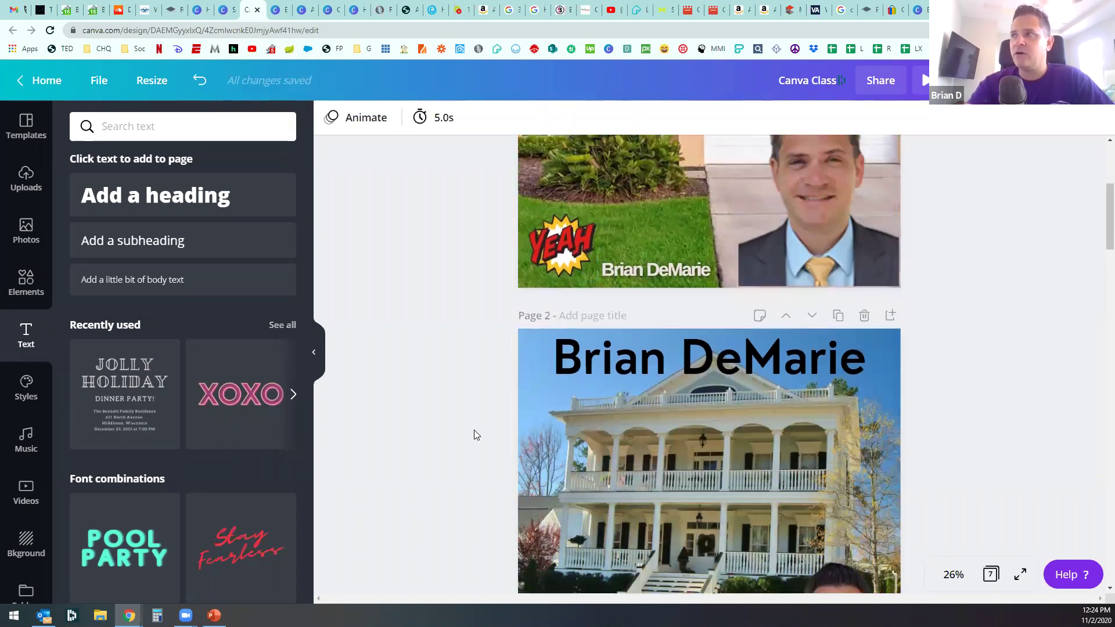
pyautogui.scroll(2, 474, 435)
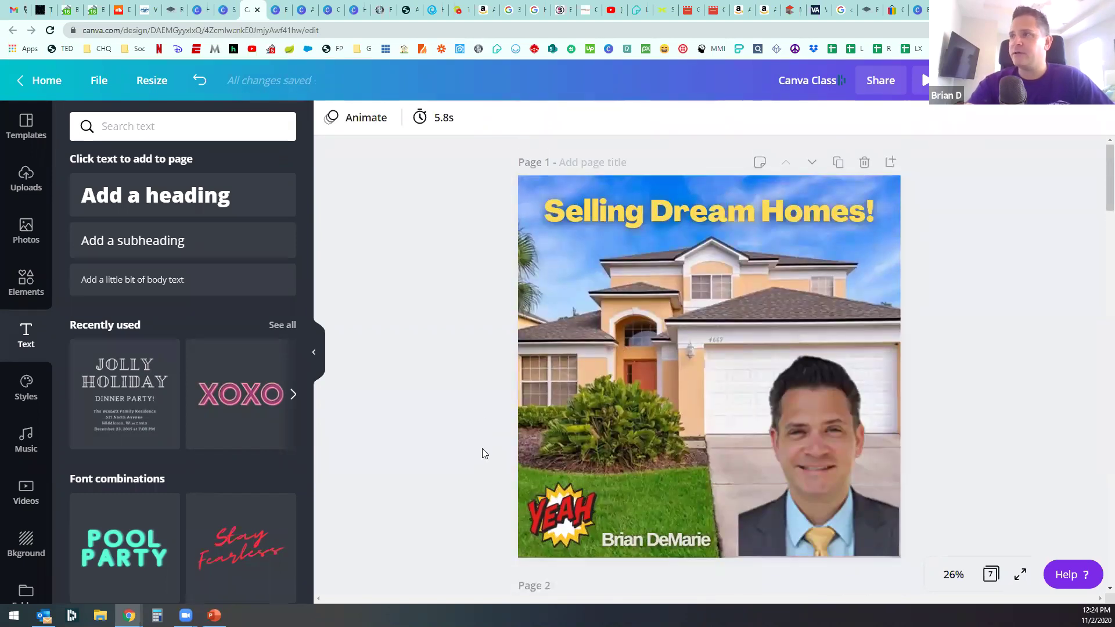
pyautogui.scroll(-20, 483, 451)
pyautogui.scroll(-9, 489, 438)
pyautogui.scroll(6, 492, 438)
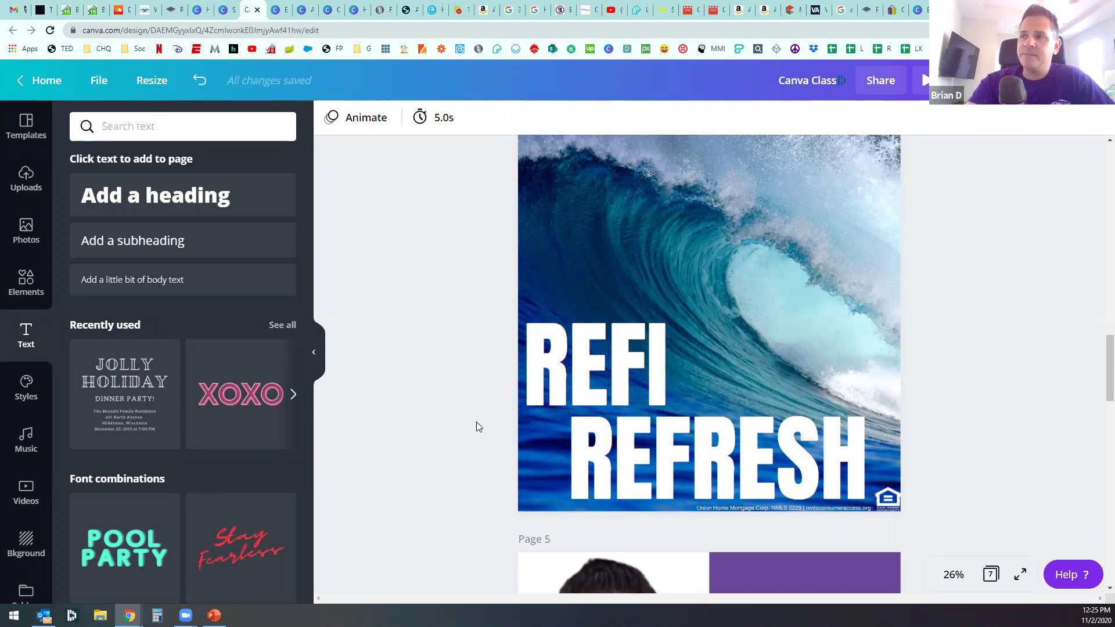
pyautogui.scroll(-8, 476, 422)
pyautogui.scroll(3, 480, 421)
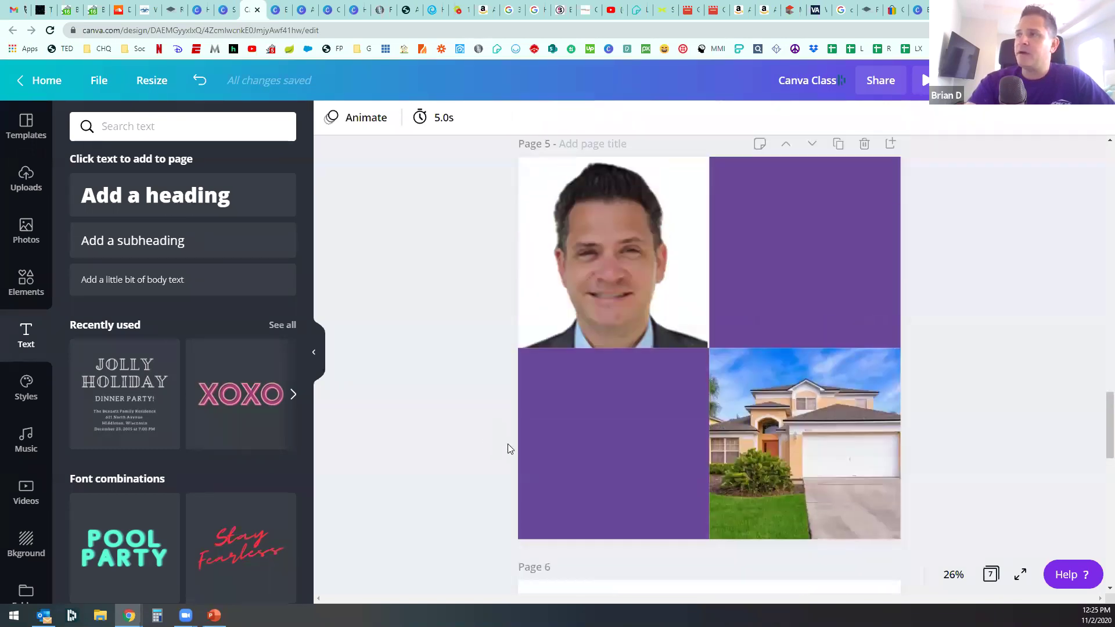
pyautogui.scroll(-5, 482, 458)
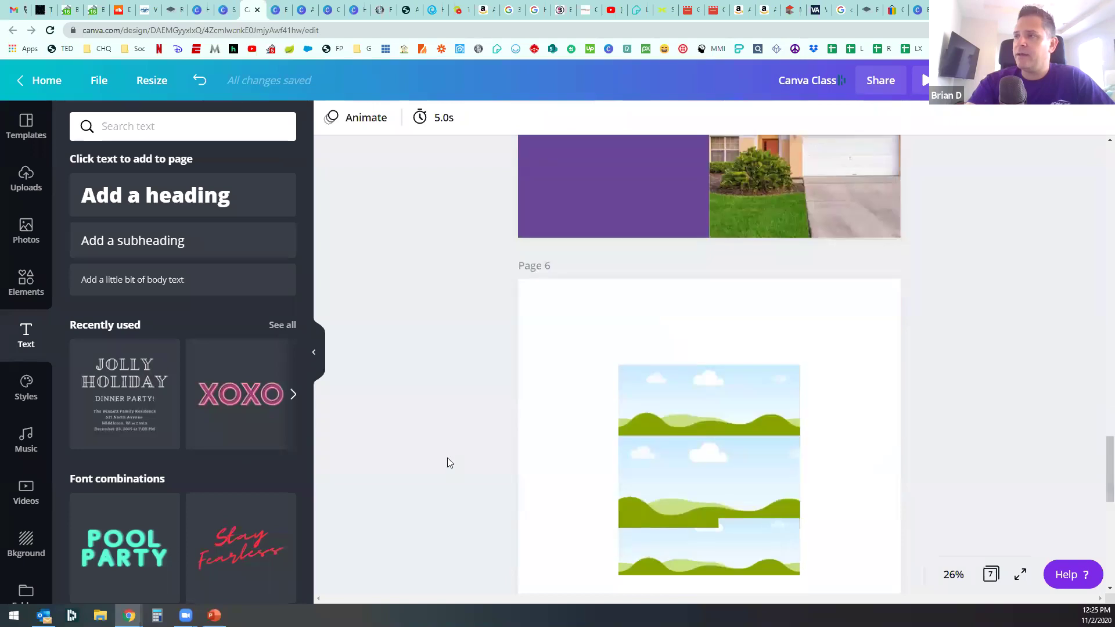
# Step: Enlarge page 6's landscape frame grid toward its top-left and bottom-right corners
pyautogui.click(646, 272)
pyautogui.moveTo(621, 212); pyautogui.dragTo(557, 139)
pyautogui.moveTo(818, 442); pyautogui.dragTo(866, 475)
pyautogui.scroll(2, 507, 398)
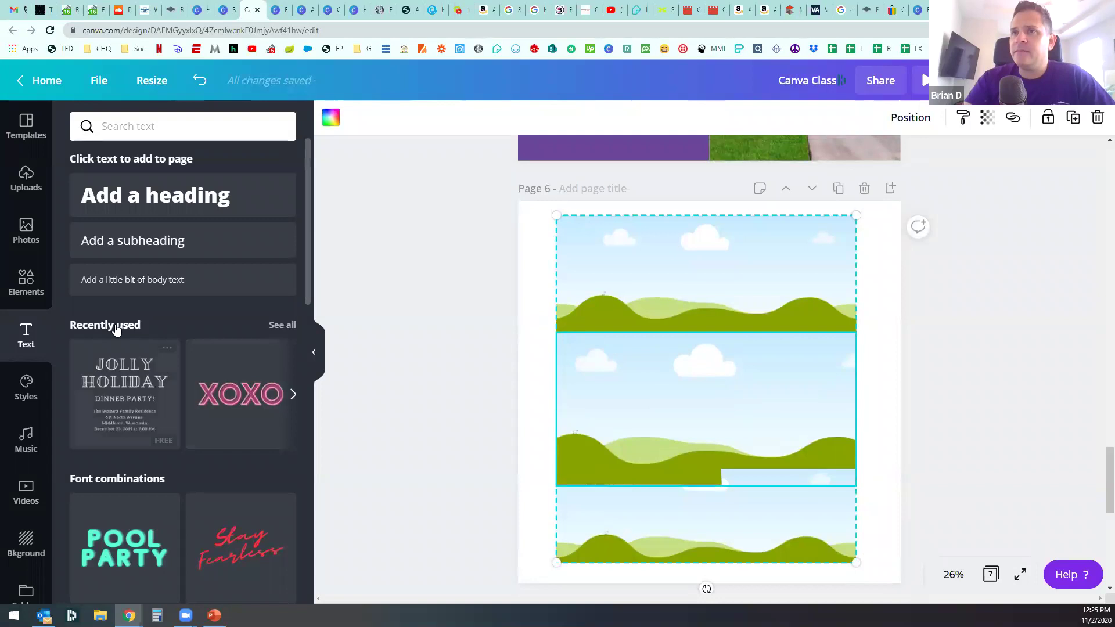
# Step: Search the Elements and Photos libraries for 'photo'
pyautogui.click(25, 232)
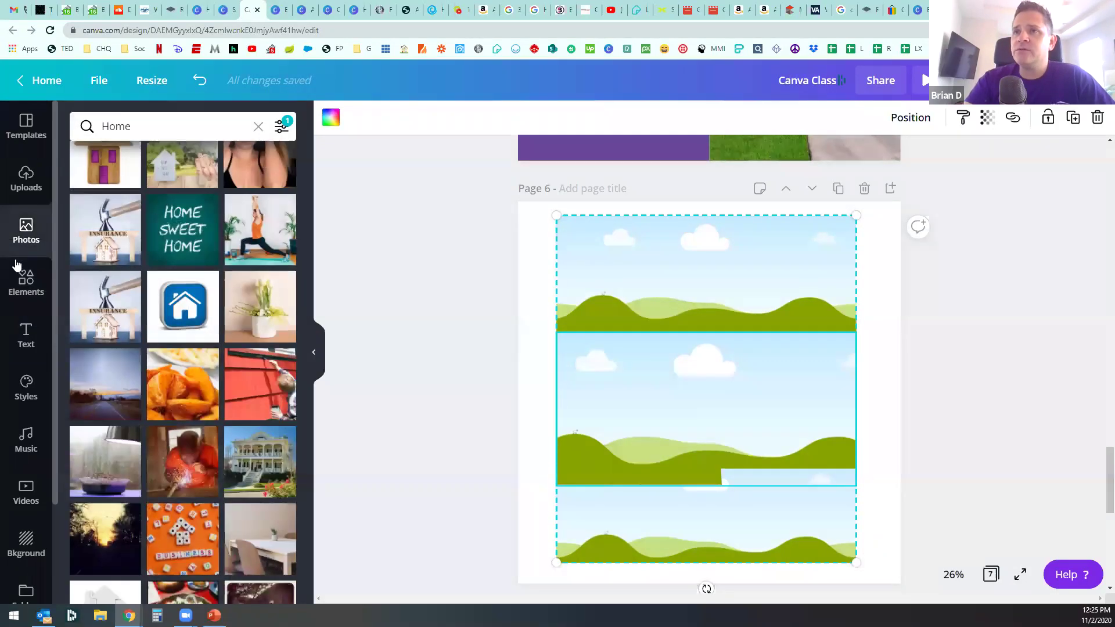
pyautogui.click(20, 292)
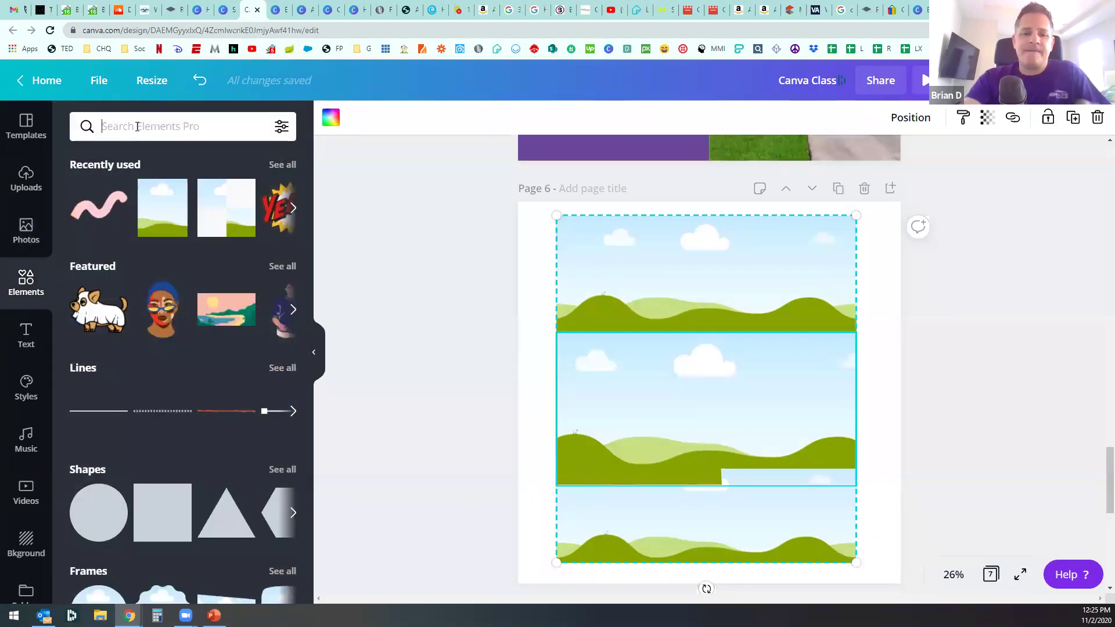
pyautogui.click(137, 127)
pyautogui.write('photo')
pyautogui.press('Return')
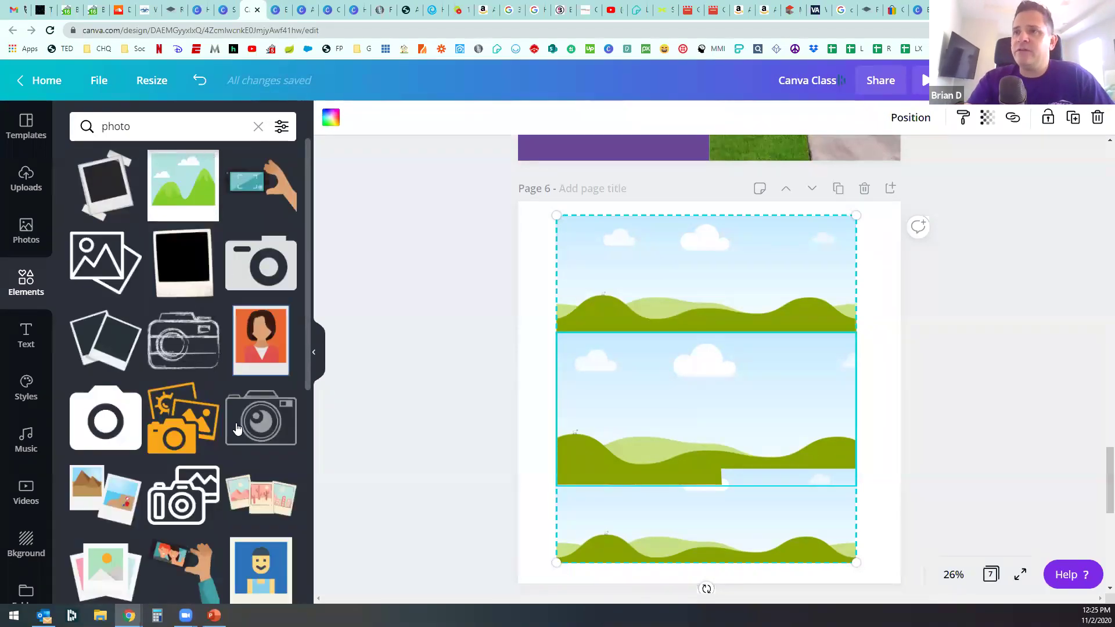
pyautogui.scroll(-1, 238, 423)
pyautogui.scroll(-2, 238, 423)
pyautogui.click(26, 230)
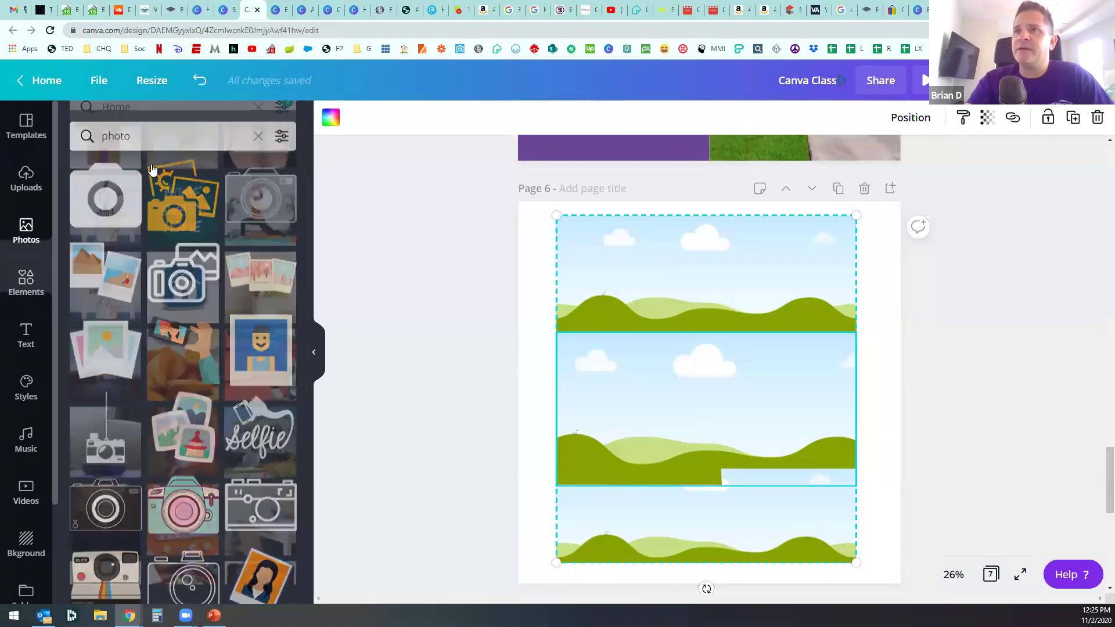
pyautogui.click(258, 126)
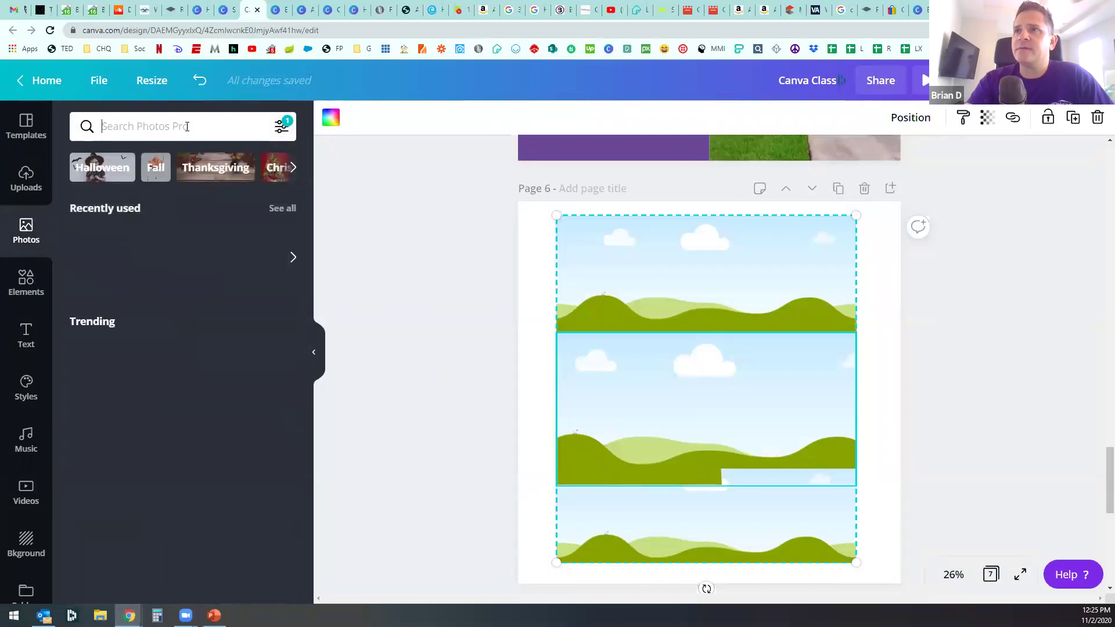
pyautogui.write('photo')
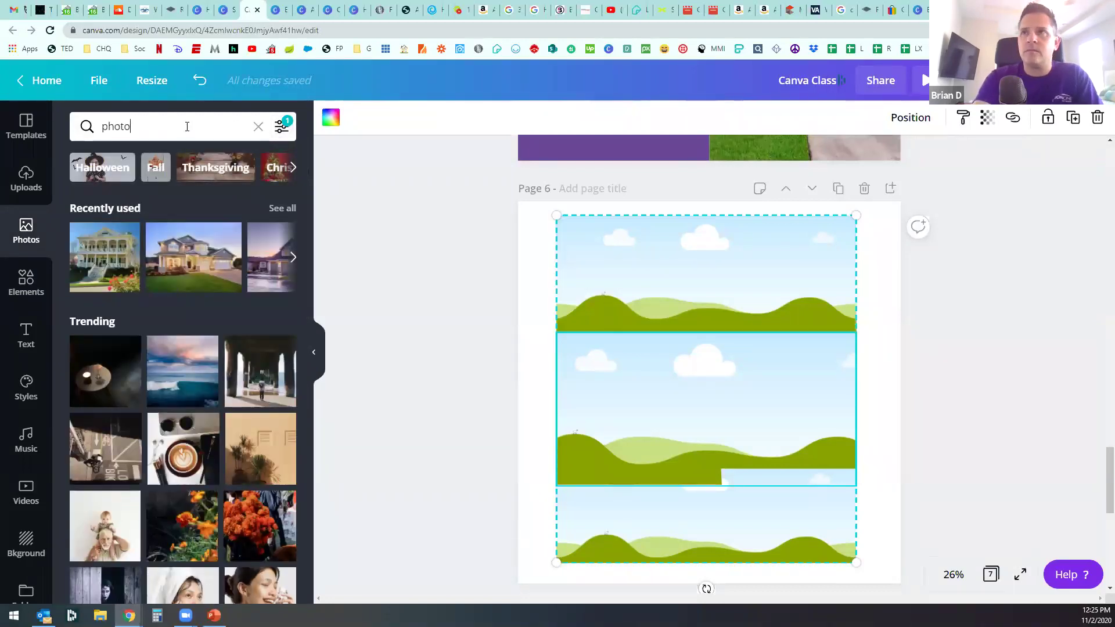
pyautogui.press('Return')
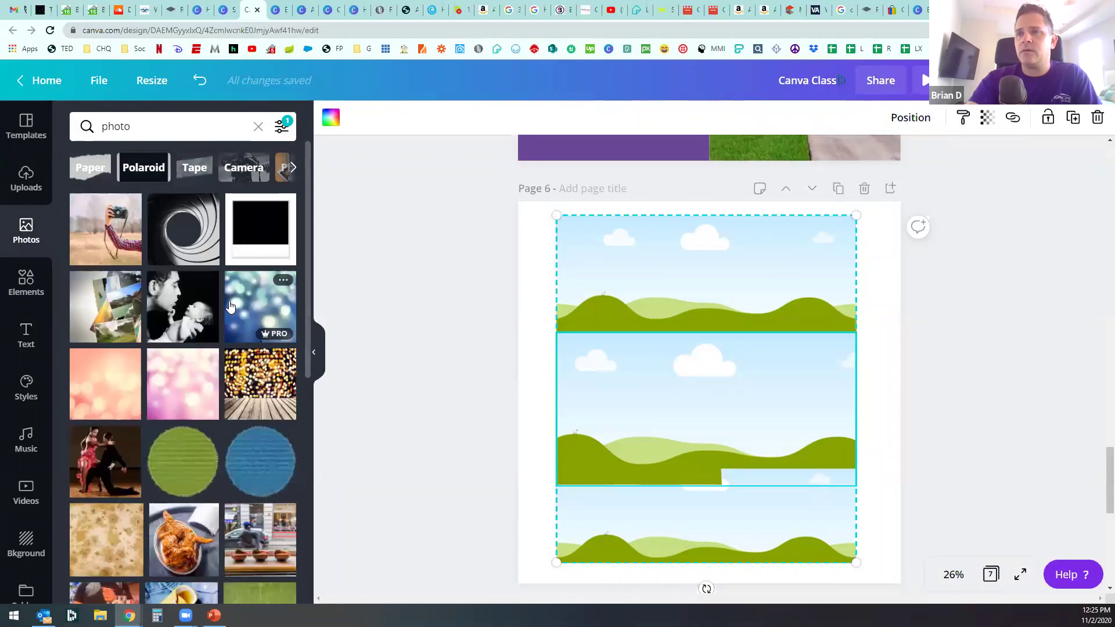
# Step: Search Elements for 'picture', then clear the search and show all Frames
pyautogui.click(27, 290)
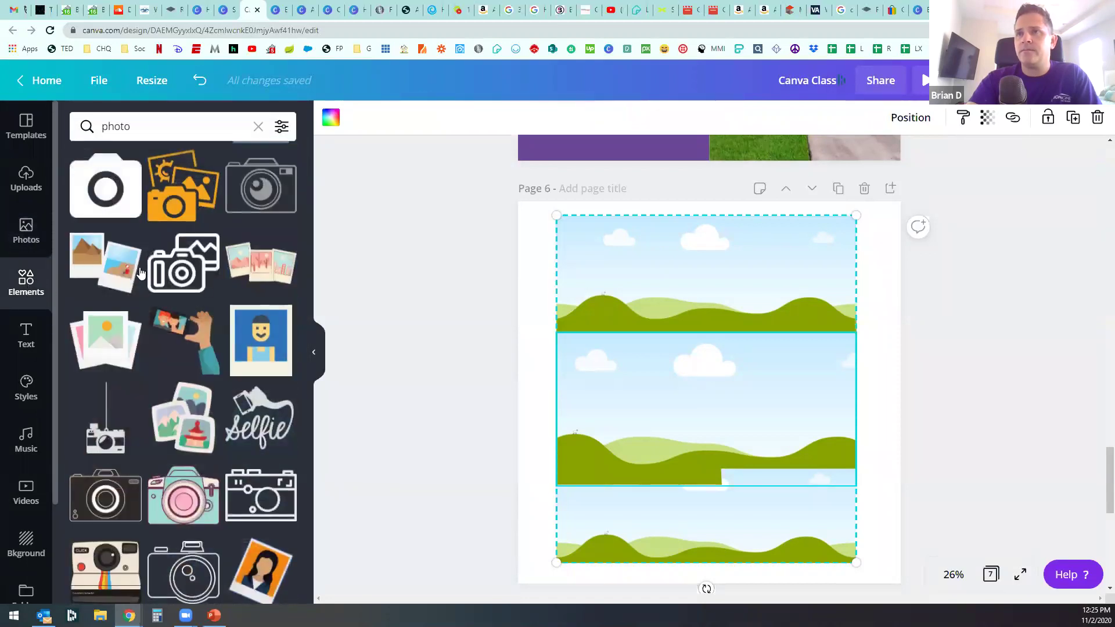
pyautogui.click(158, 129)
pyautogui.press('BackSpace')
pyautogui.press('BackSpace')
pyautogui.press('BackSpace')
pyautogui.press('BackSpace')
pyautogui.press('BackSpace')
pyautogui.write('picture')
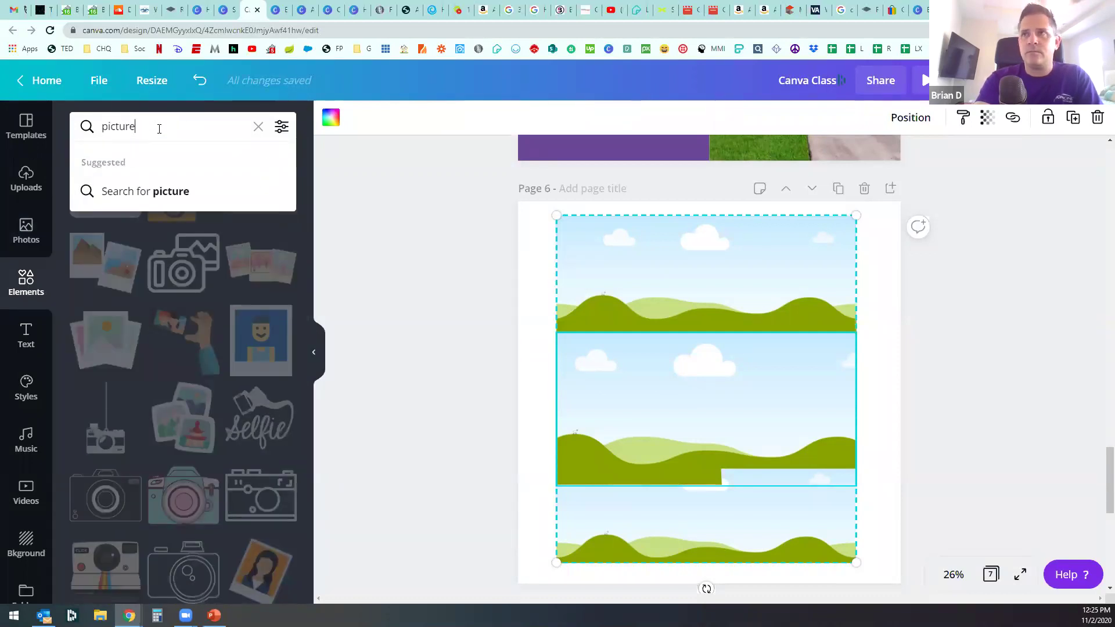
pyautogui.press('Return')
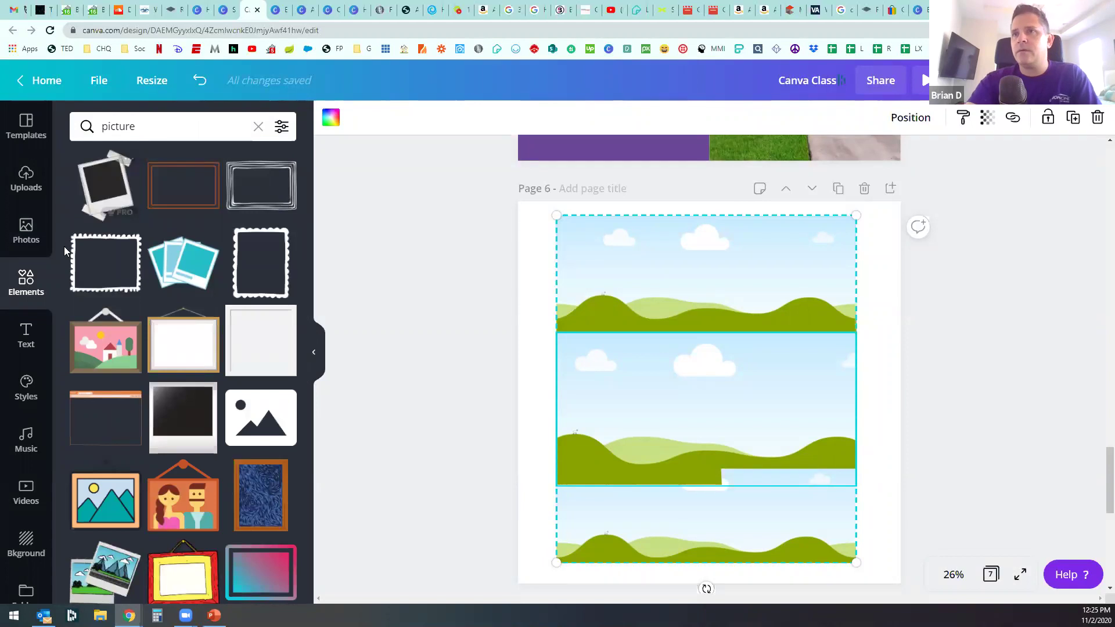
pyautogui.click(258, 128)
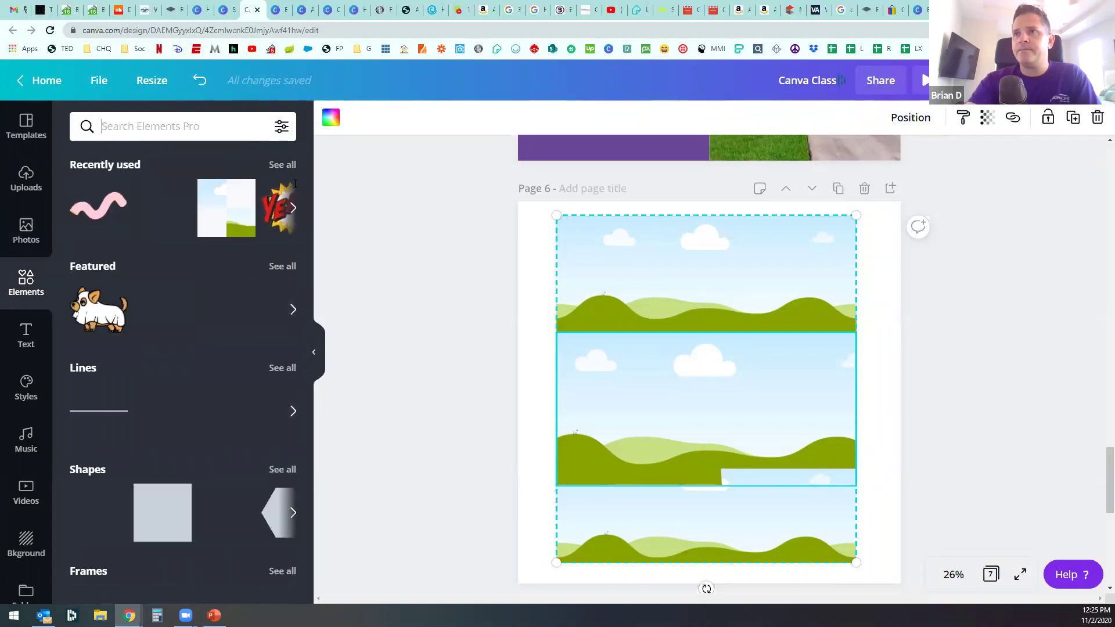
pyautogui.scroll(-4, 232, 275)
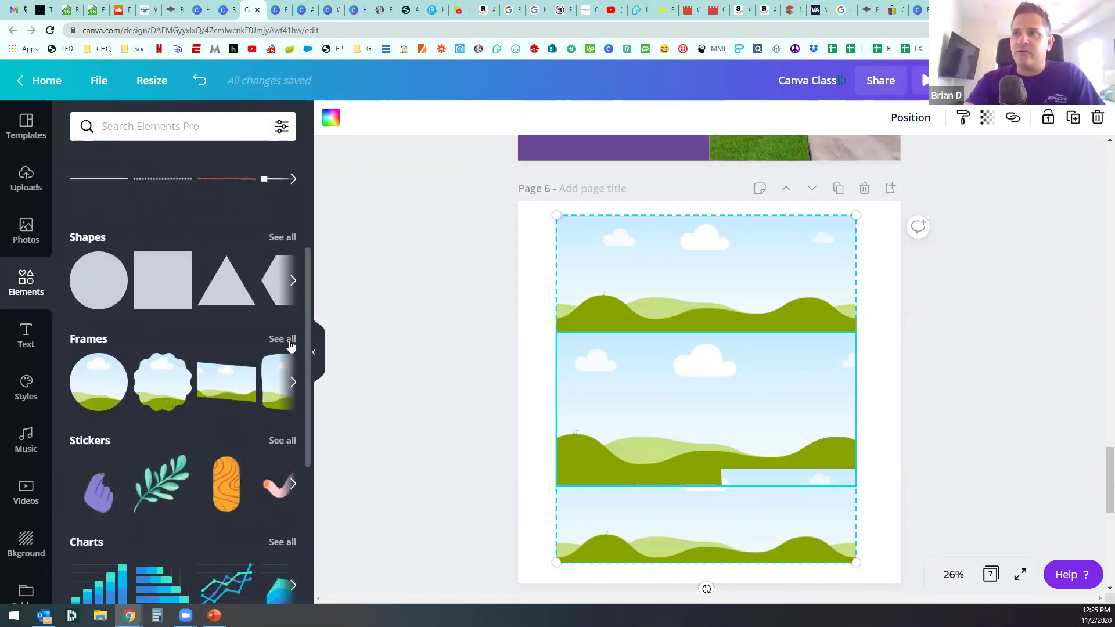
pyautogui.click(283, 338)
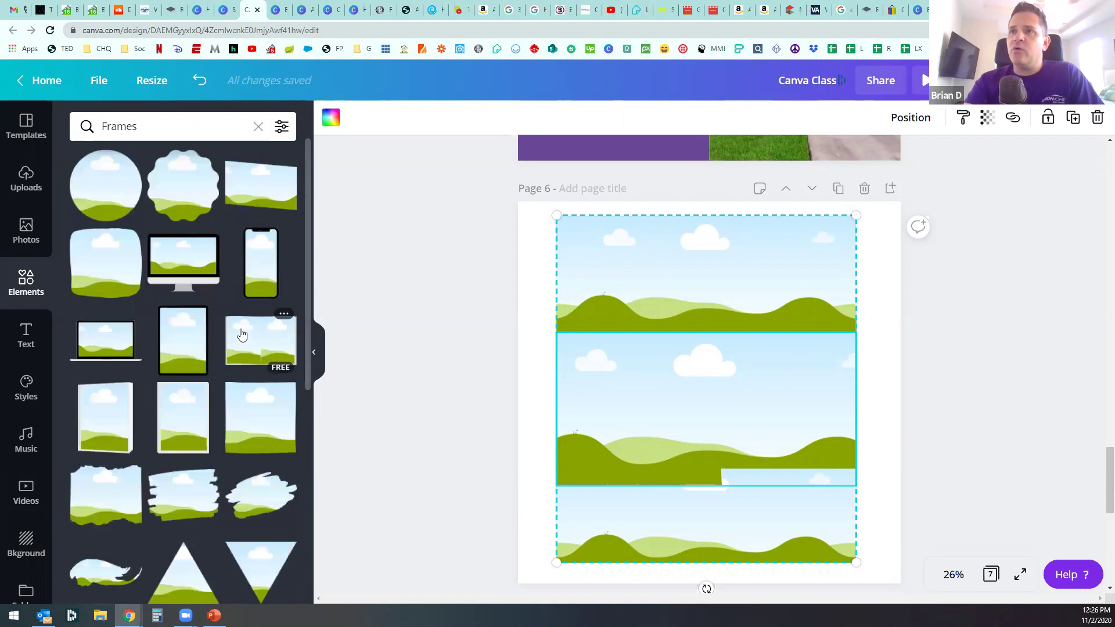
# Step: Move and resize the three-row frame to span page 6's width, centred horizontally
pyautogui.scroll(-1, 248, 339)
pyautogui.scroll(-1, 252, 342)
pyautogui.scroll(1, 258, 348)
pyautogui.scroll(-3, 261, 347)
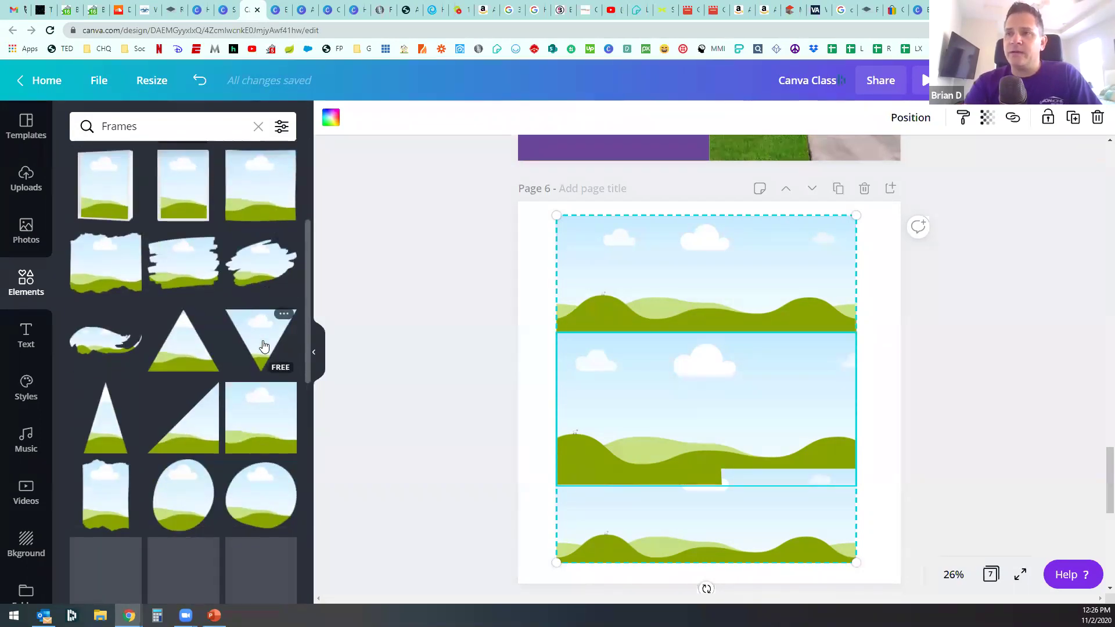
pyautogui.scroll(-5, 262, 345)
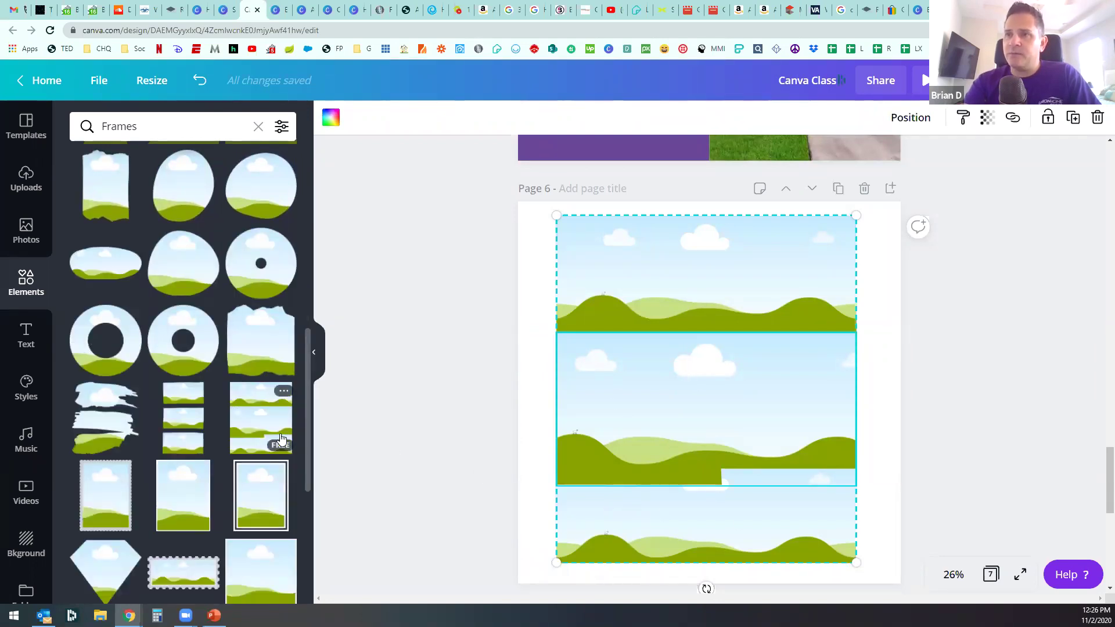
pyautogui.moveTo(630, 315); pyautogui.dragTo(587, 301)
pyautogui.scroll(-2, 819, 468)
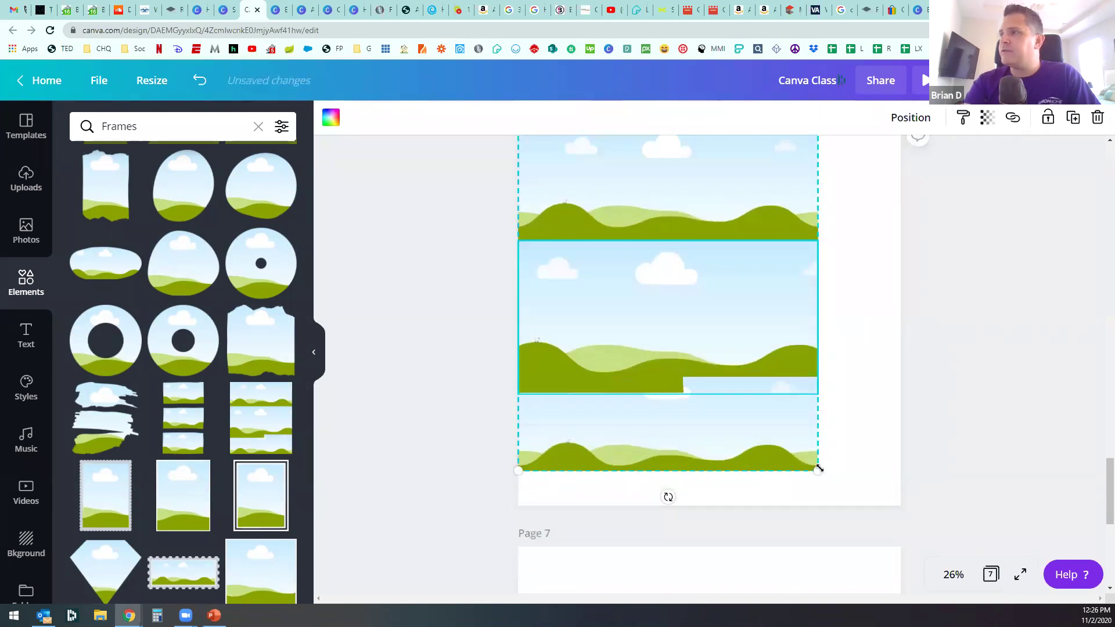
pyautogui.moveTo(866, 476); pyautogui.dragTo(867, 432)
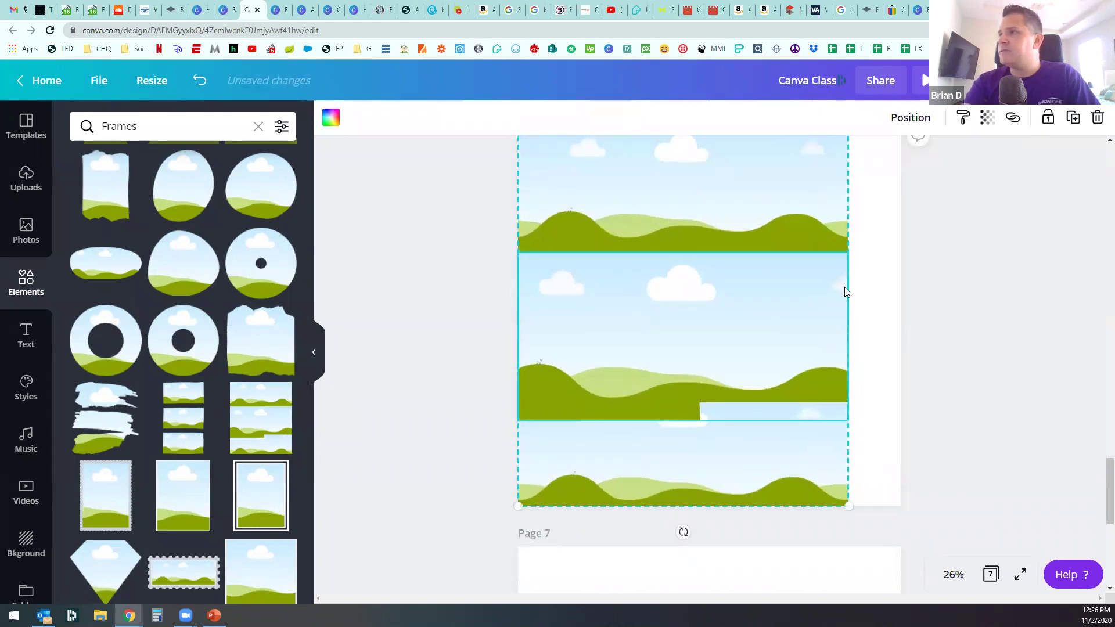
pyautogui.scroll(2, 647, 378)
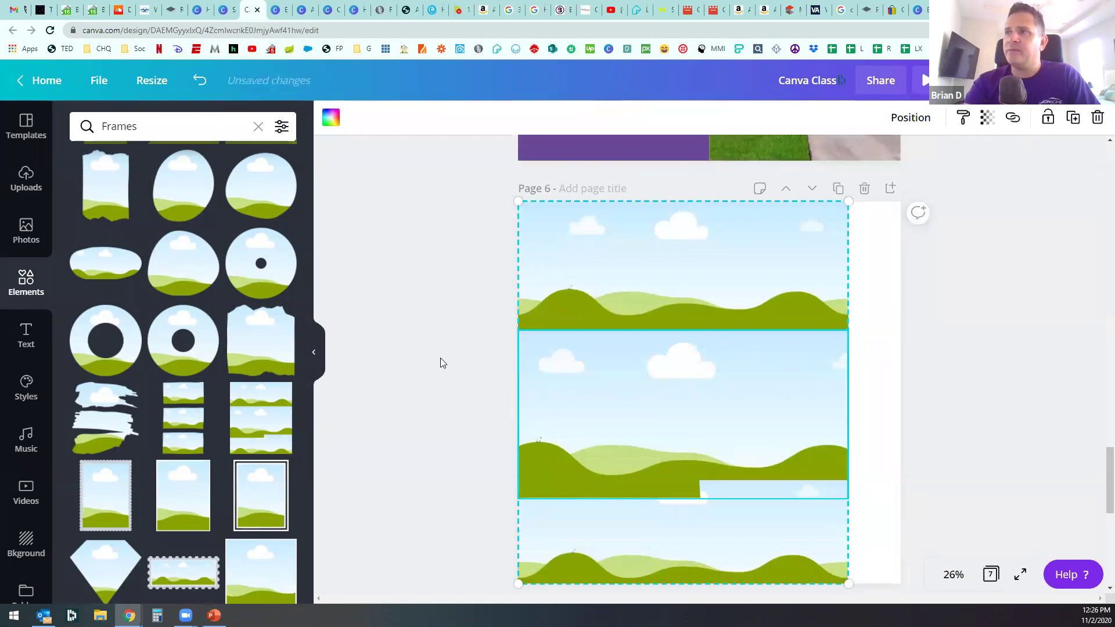
pyautogui.moveTo(737, 392); pyautogui.dragTo(759, 391)
pyautogui.click(484, 351)
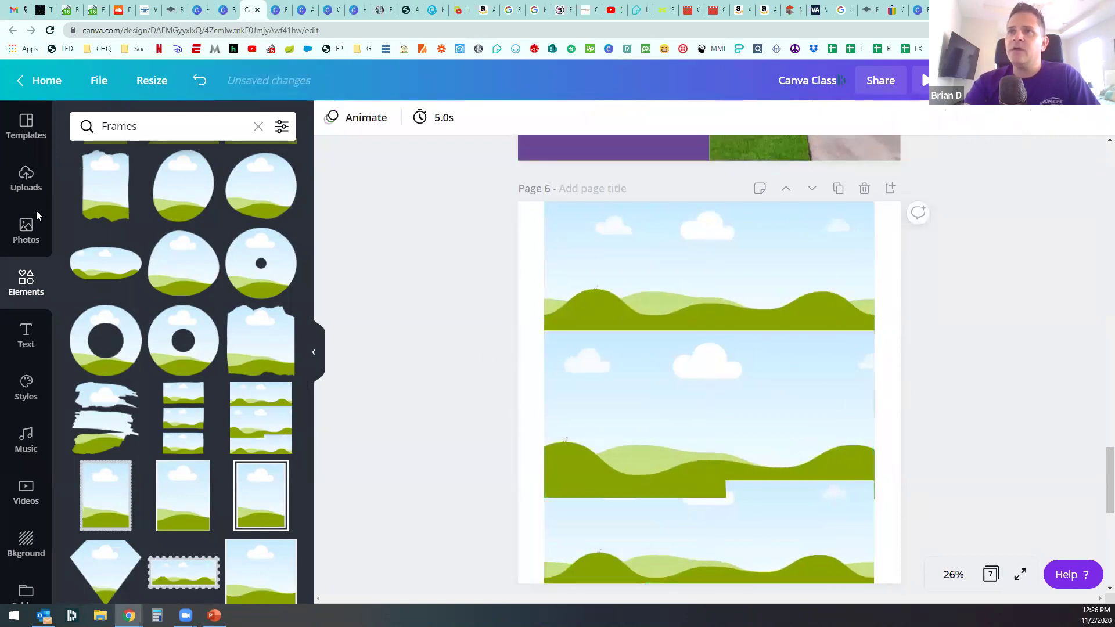
# Step: Search Photos for 'home', filter to House, and add the night modern-house photo
pyautogui.click(24, 227)
pyautogui.click(141, 136)
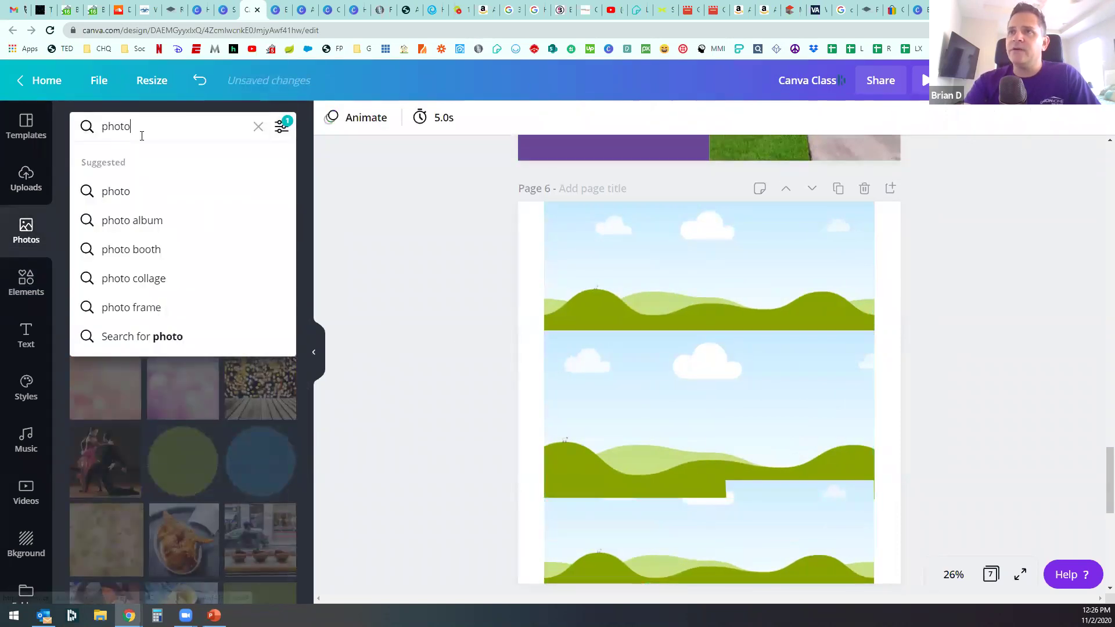
pyautogui.press('BackSpace')
pyautogui.press('BackSpace')
pyautogui.press('BackSpace')
pyautogui.press('BackSpace')
pyautogui.press('BackSpace')
pyautogui.write('home')
pyautogui.press('Return')
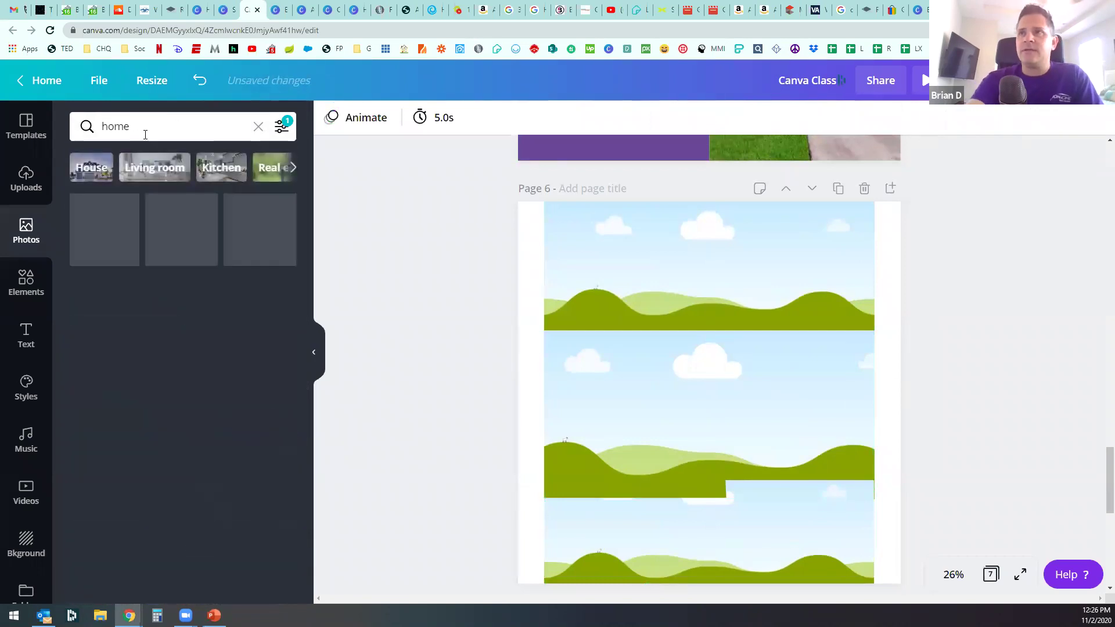
pyautogui.click(90, 168)
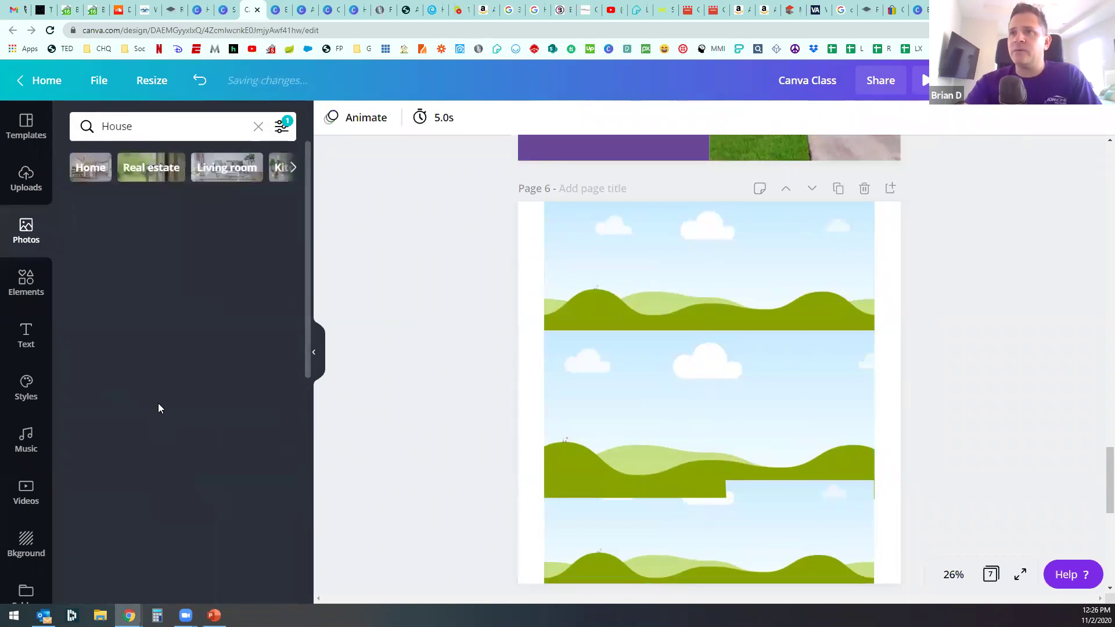
pyautogui.scroll(-3, 158, 401)
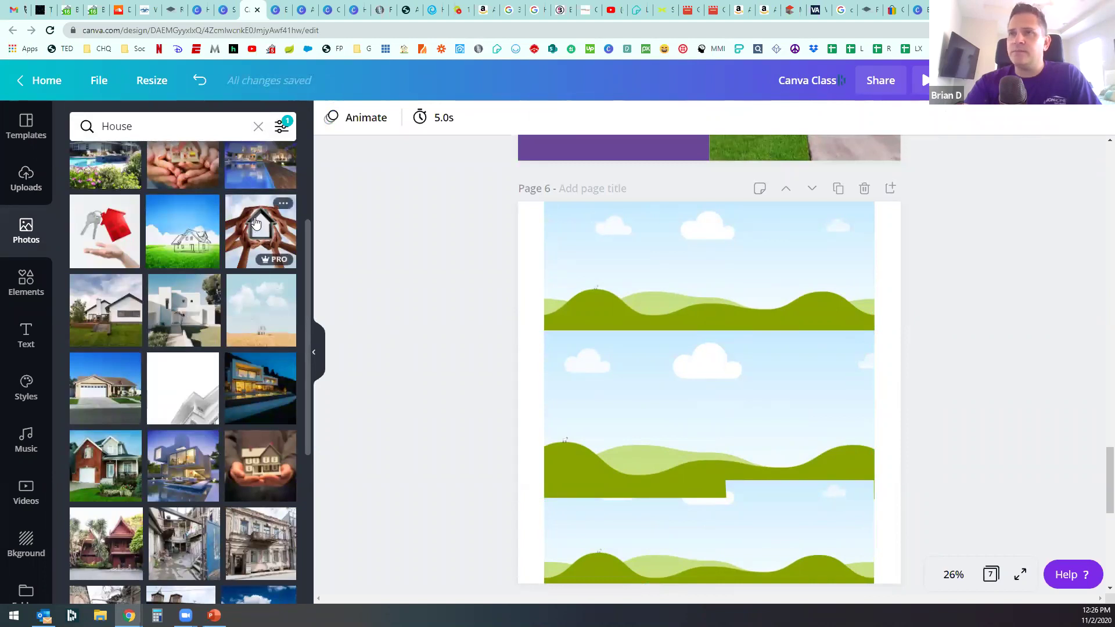
pyautogui.click(262, 386)
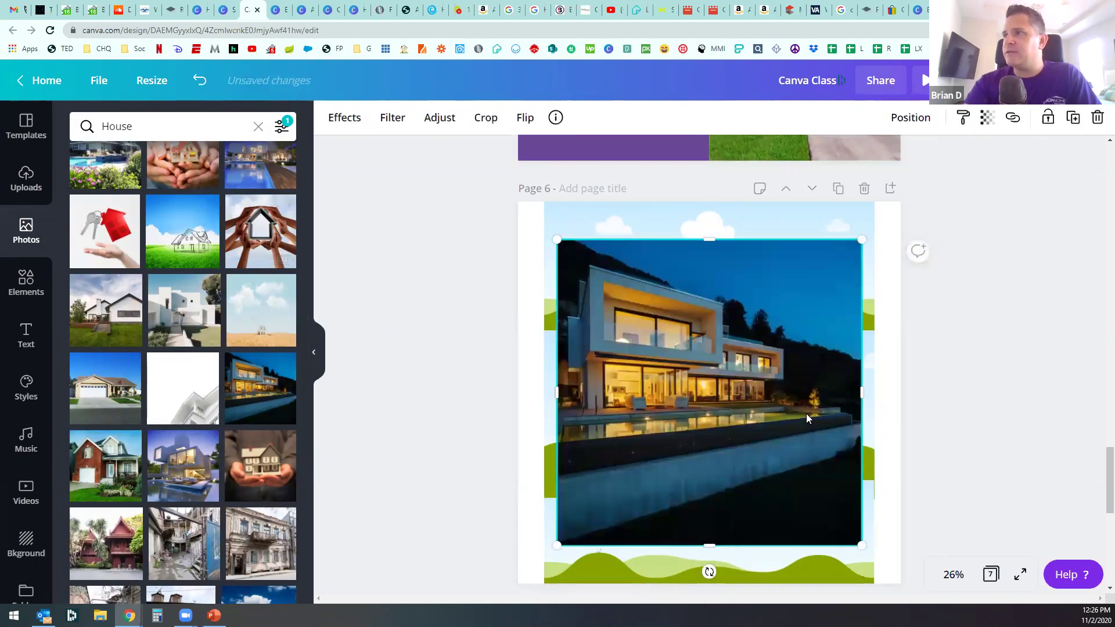
# Step: Drop the night modern-house photo into the top frame and reposition it
pyautogui.press('Delete')
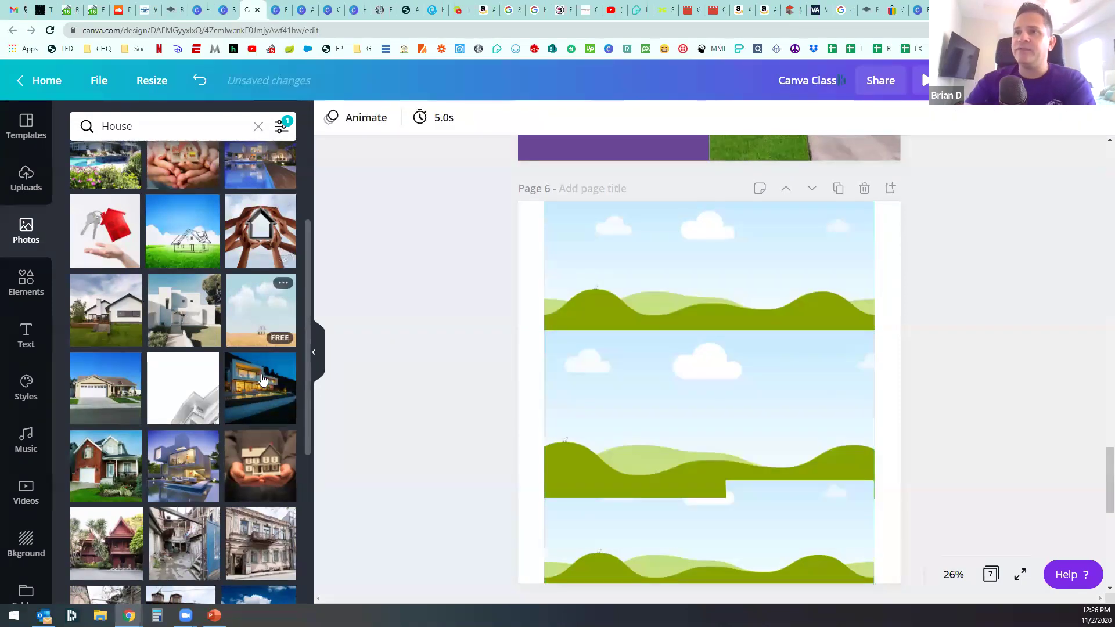
pyautogui.moveTo(263, 398); pyautogui.dragTo(657, 284)
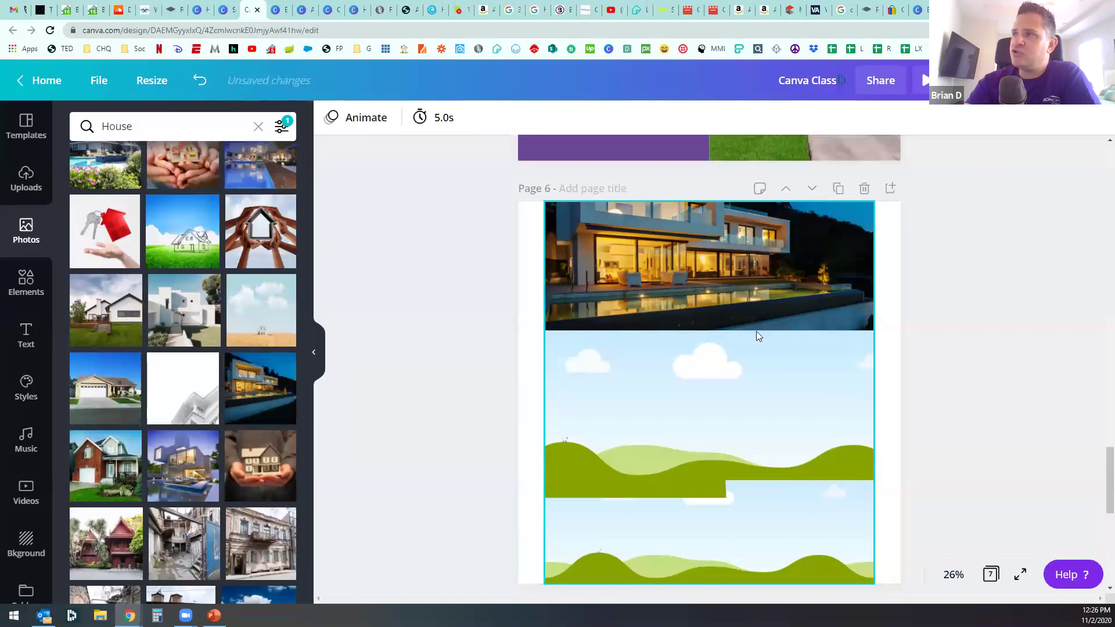
pyautogui.doubleClick(713, 271)
pyautogui.moveTo(762, 291); pyautogui.dragTo(765, 326)
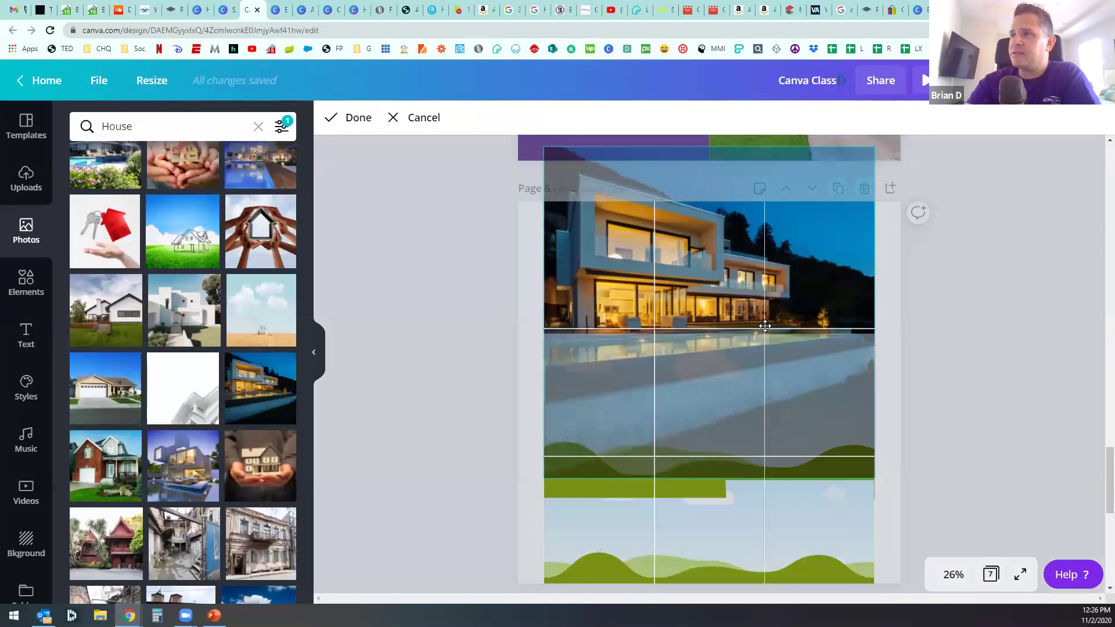
pyautogui.click(414, 422)
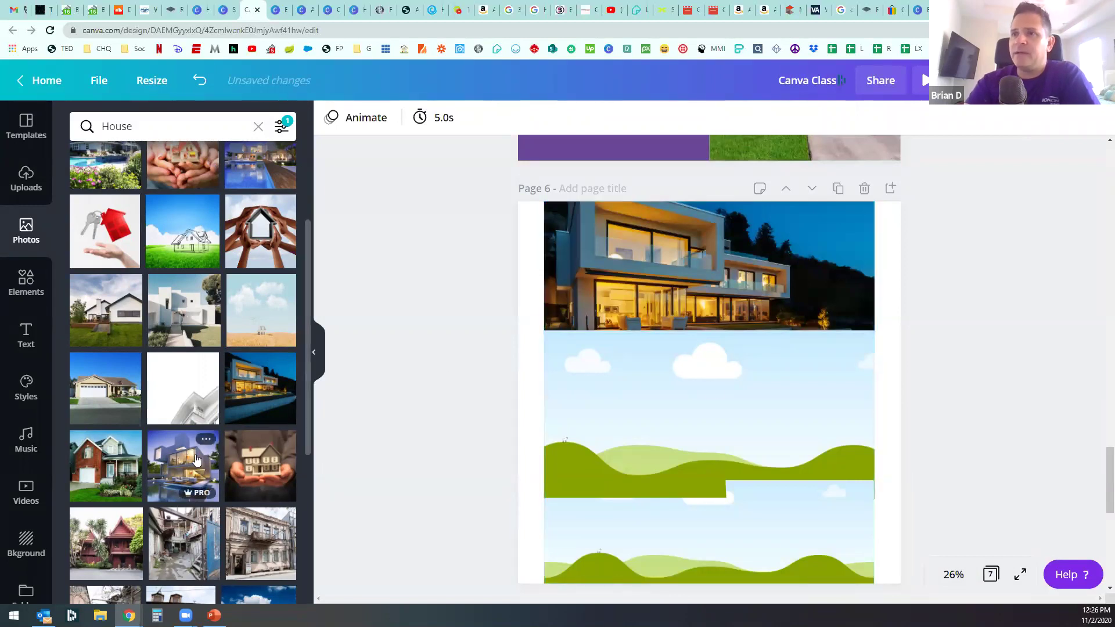
# Step: Place a second modern-house photo in the middle frame, shifted to reveal the pool
pyautogui.moveTo(191, 461); pyautogui.dragTo(664, 408)
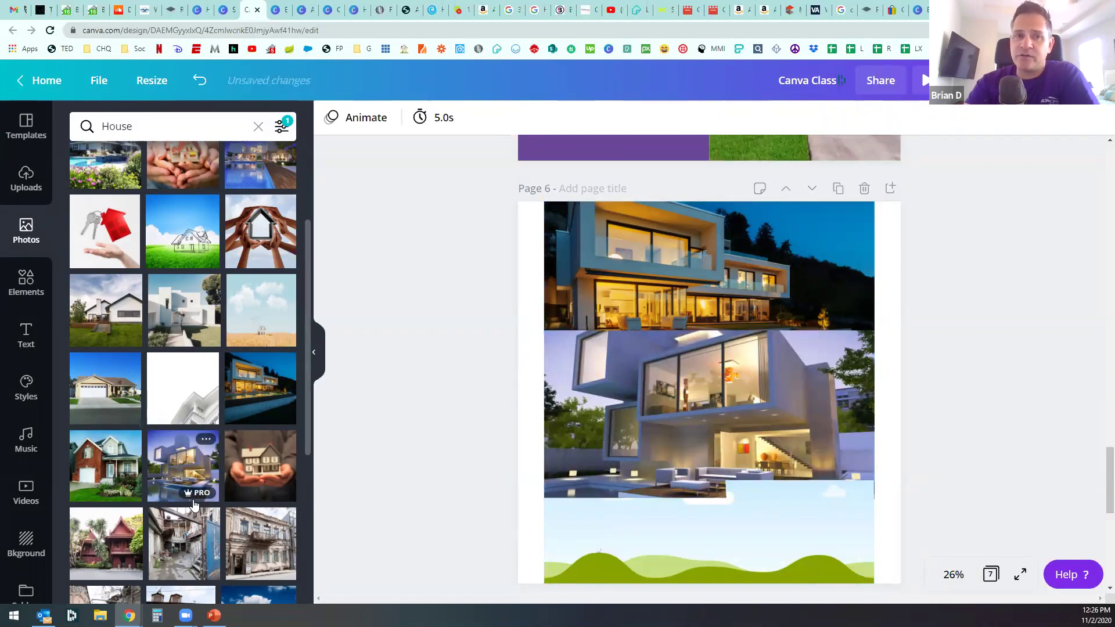
pyautogui.doubleClick(745, 416)
pyautogui.moveTo(750, 417); pyautogui.dragTo(752, 359)
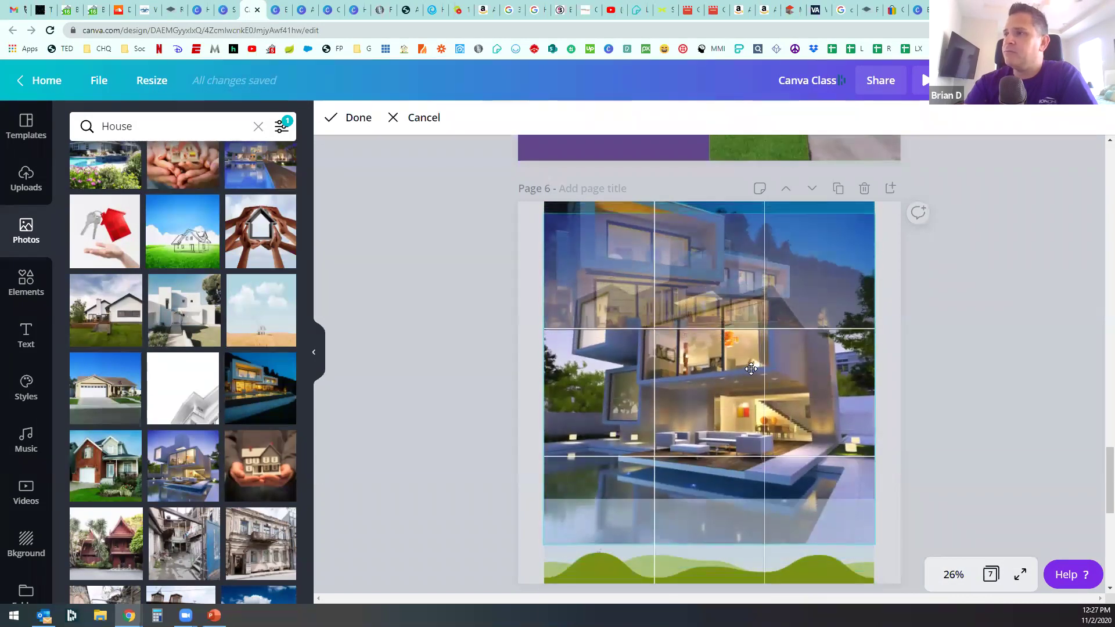
pyautogui.click(451, 414)
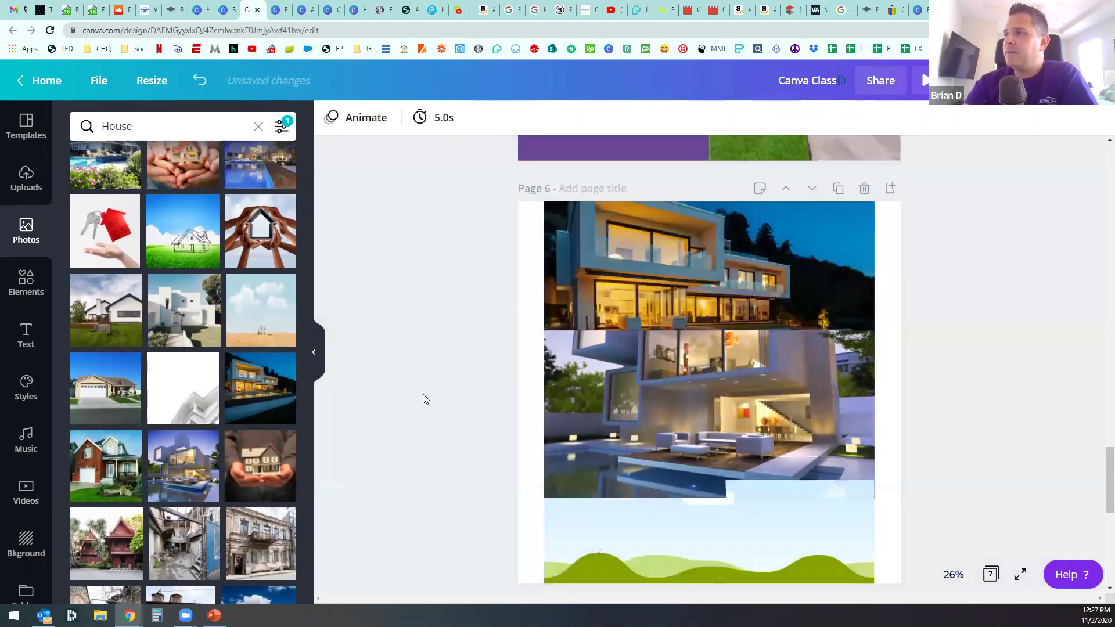
# Step: Fill the bottom frame with the hands-forming-a-house photo and adjust its crop
pyautogui.scroll(-1, 424, 395)
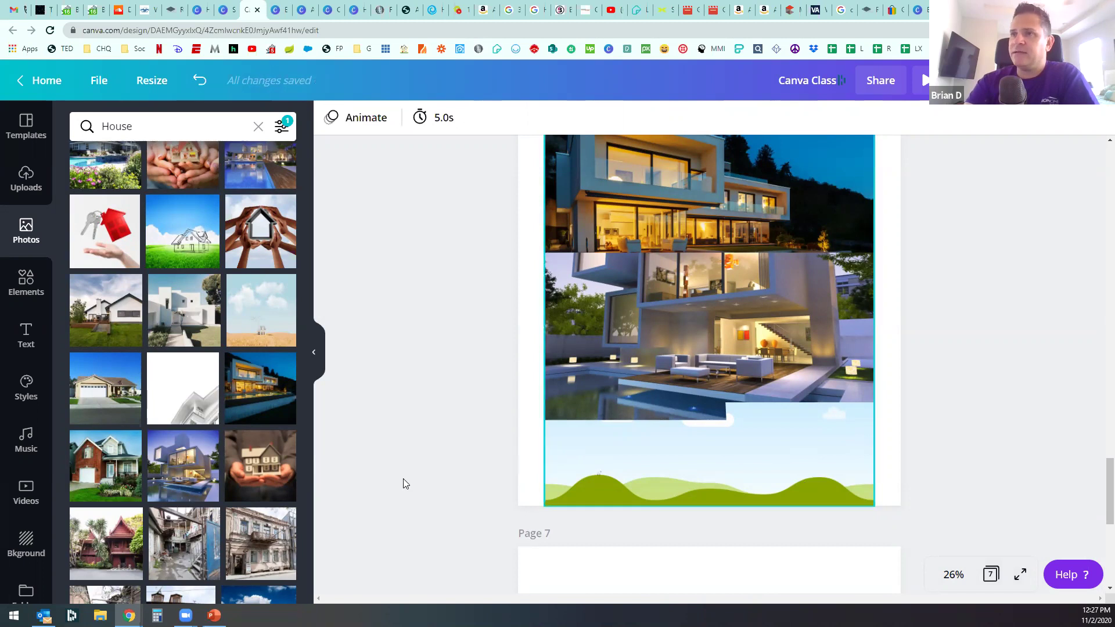
pyautogui.moveTo(585, 400); pyautogui.dragTo(725, 491)
pyautogui.doubleClick(722, 448)
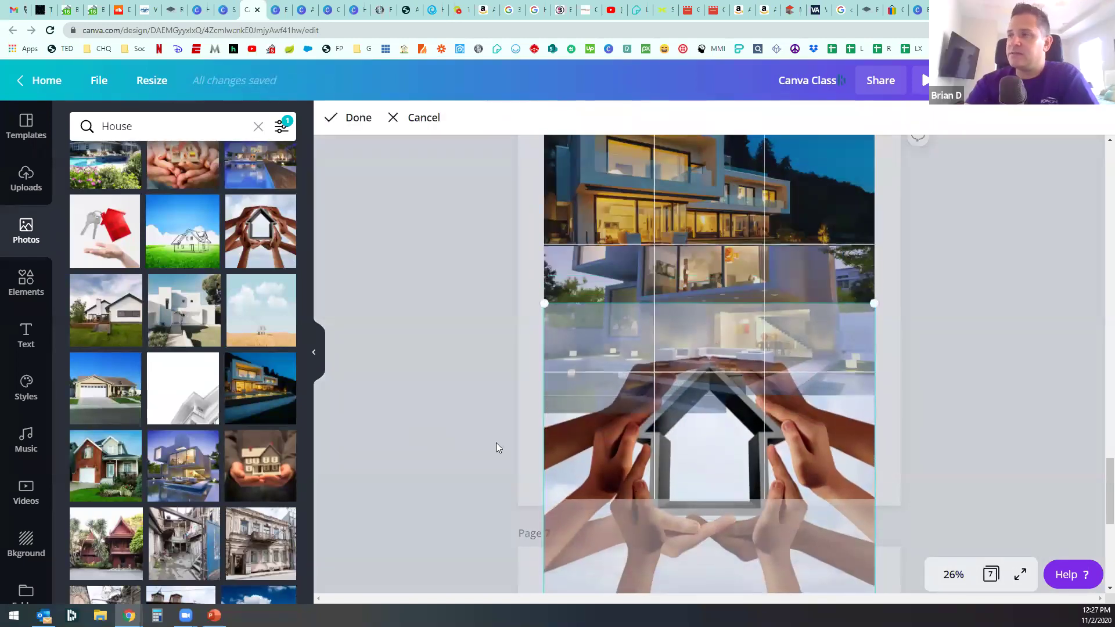
pyautogui.click(497, 448)
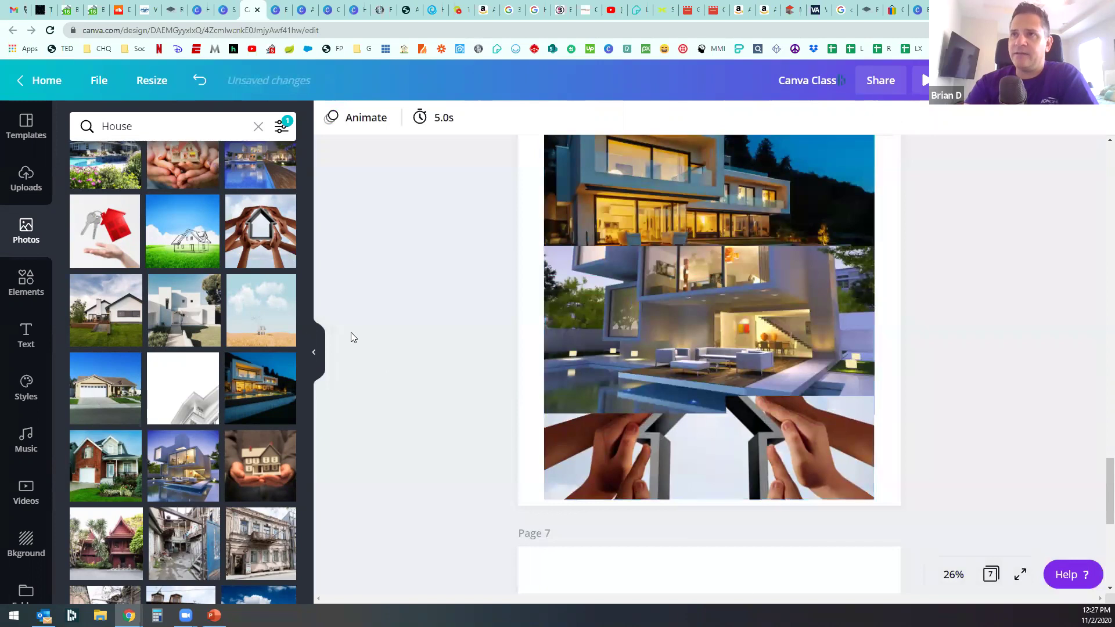
pyautogui.click(27, 283)
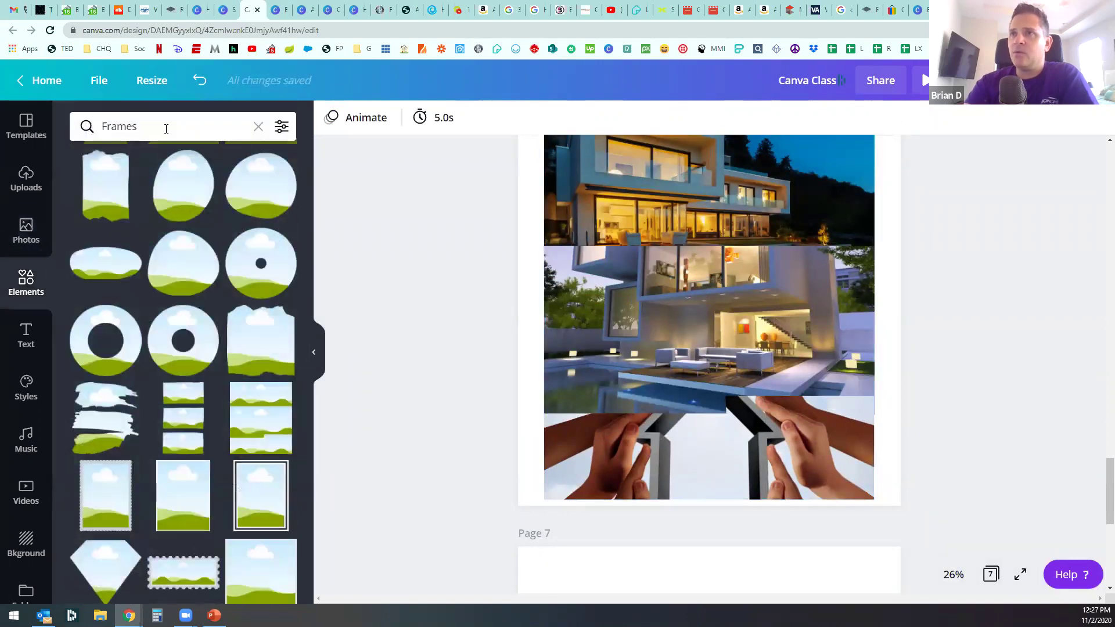
pyautogui.scroll(-5, 230, 386)
pyautogui.scroll(4, 525, 395)
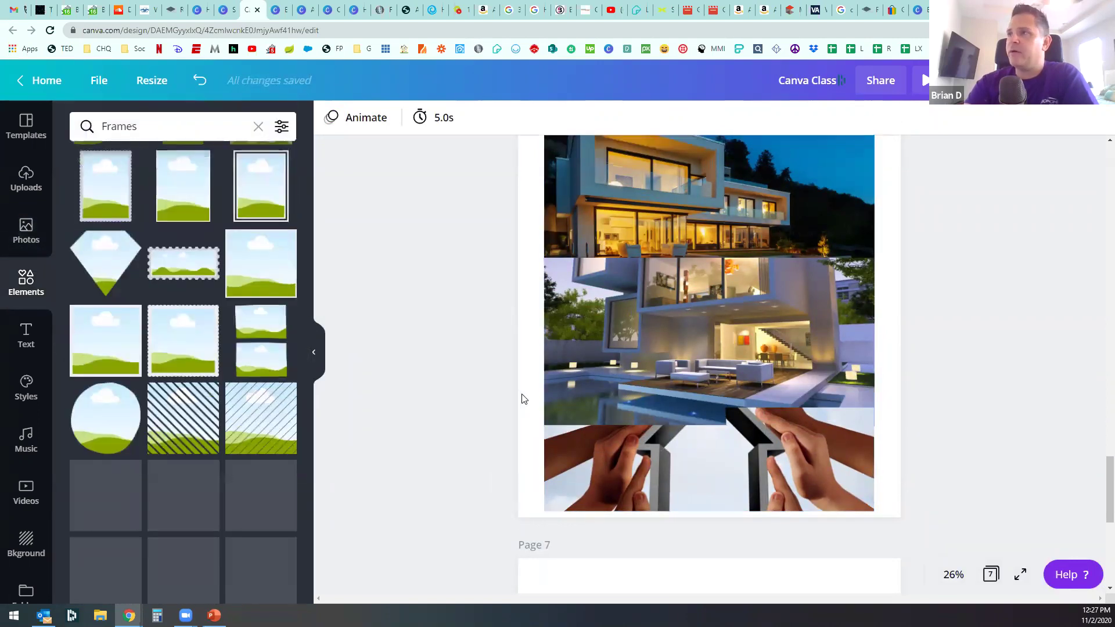
pyautogui.scroll(5, 525, 395)
pyautogui.scroll(-2, 633, 238)
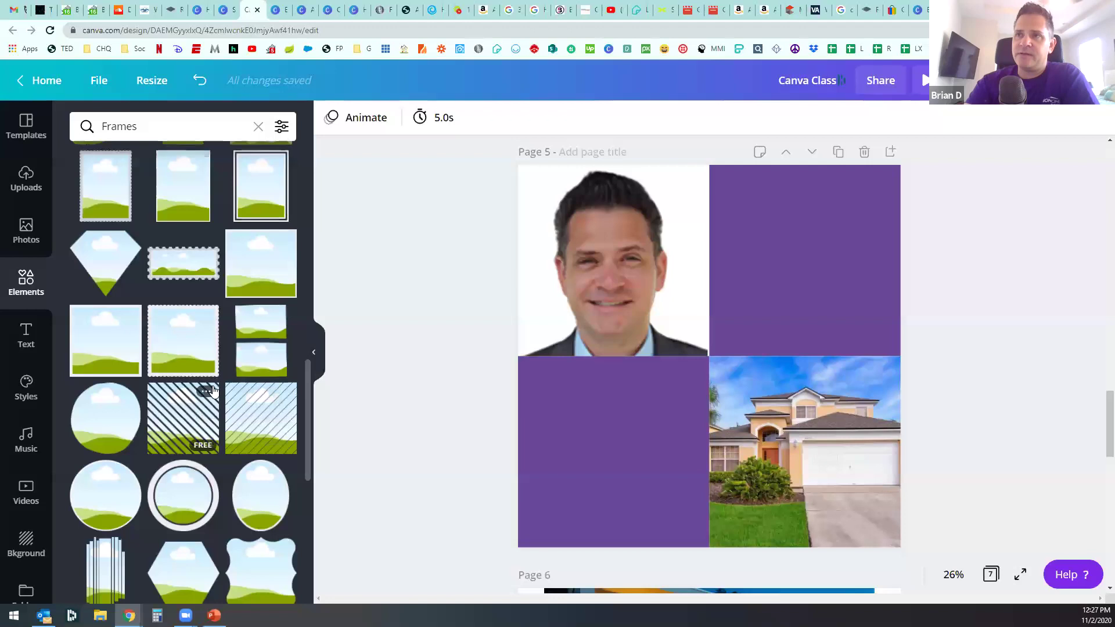
pyautogui.scroll(-3, 212, 393)
pyautogui.scroll(-3, 214, 392)
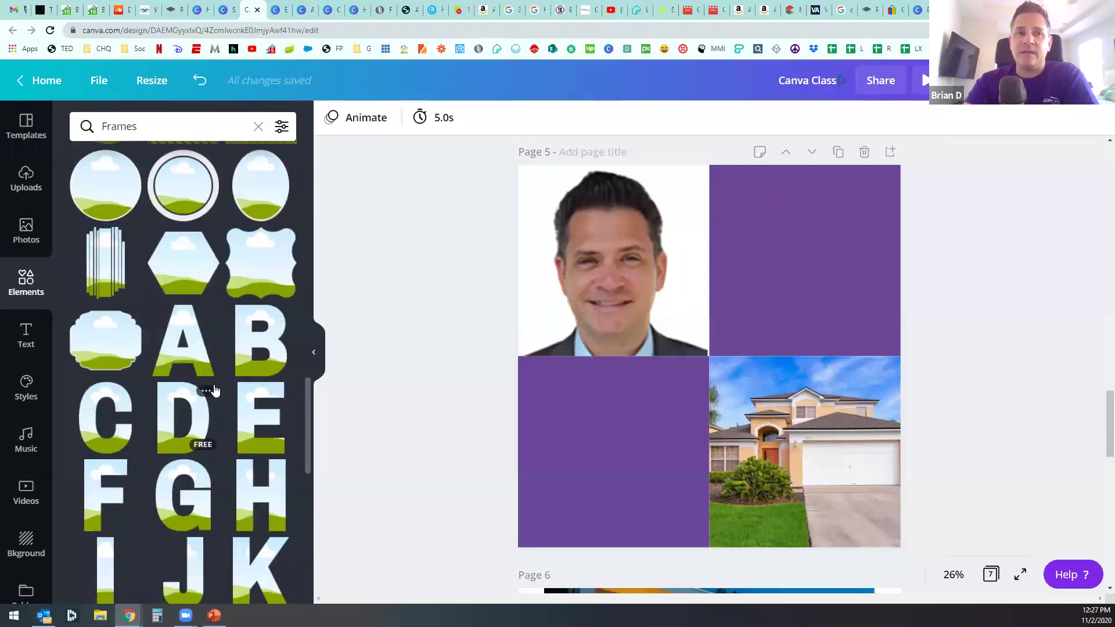
pyautogui.scroll(-7, 214, 390)
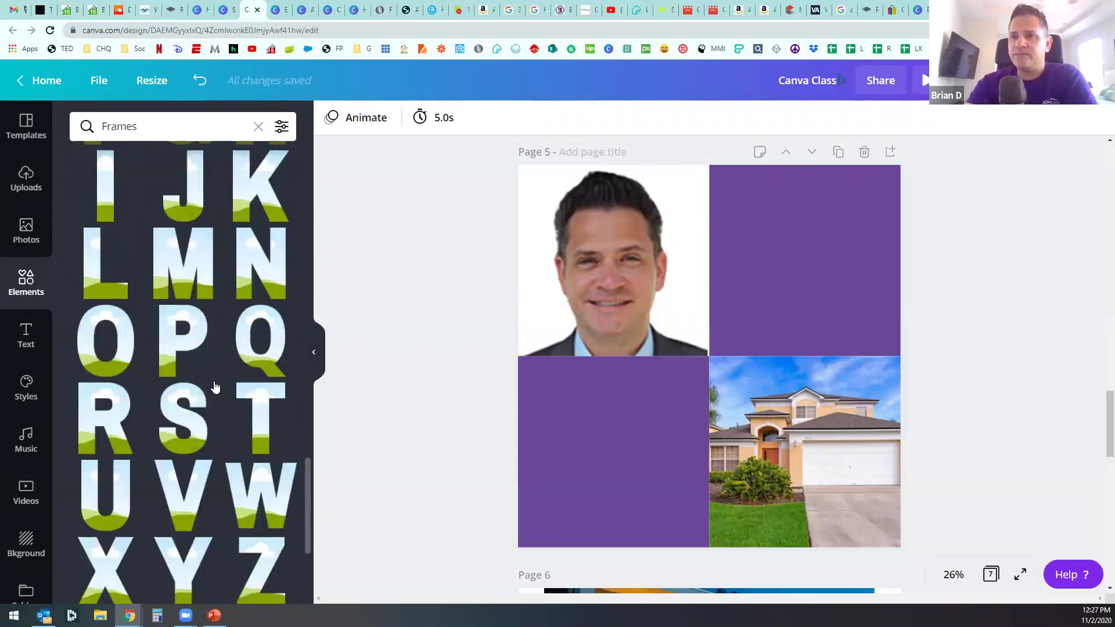
pyautogui.scroll(-10, 214, 387)
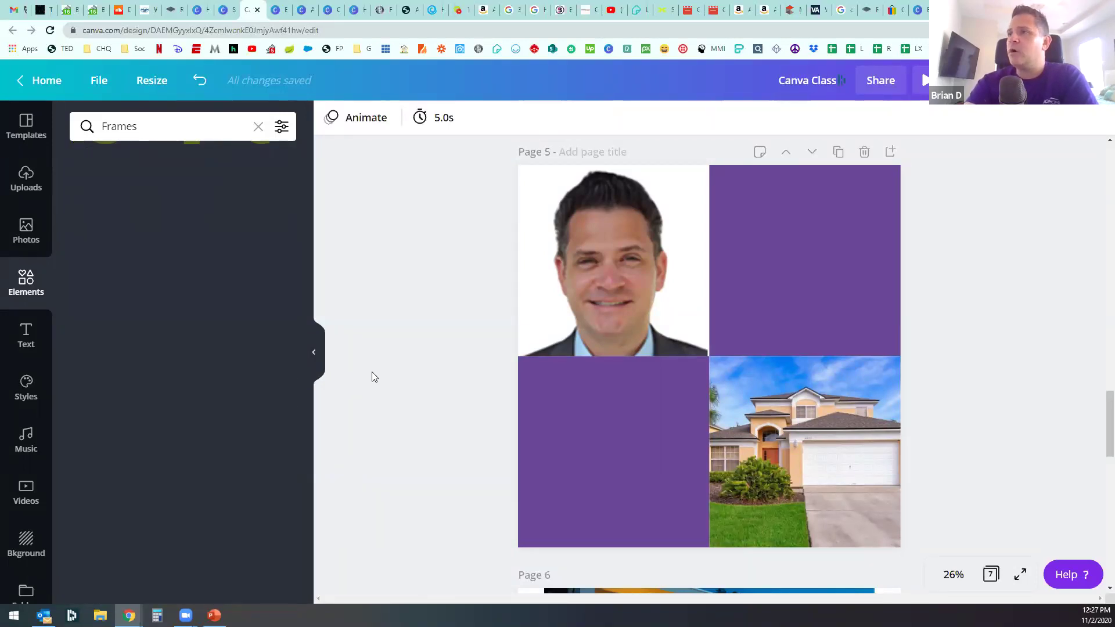
pyautogui.scroll(-5, 372, 377)
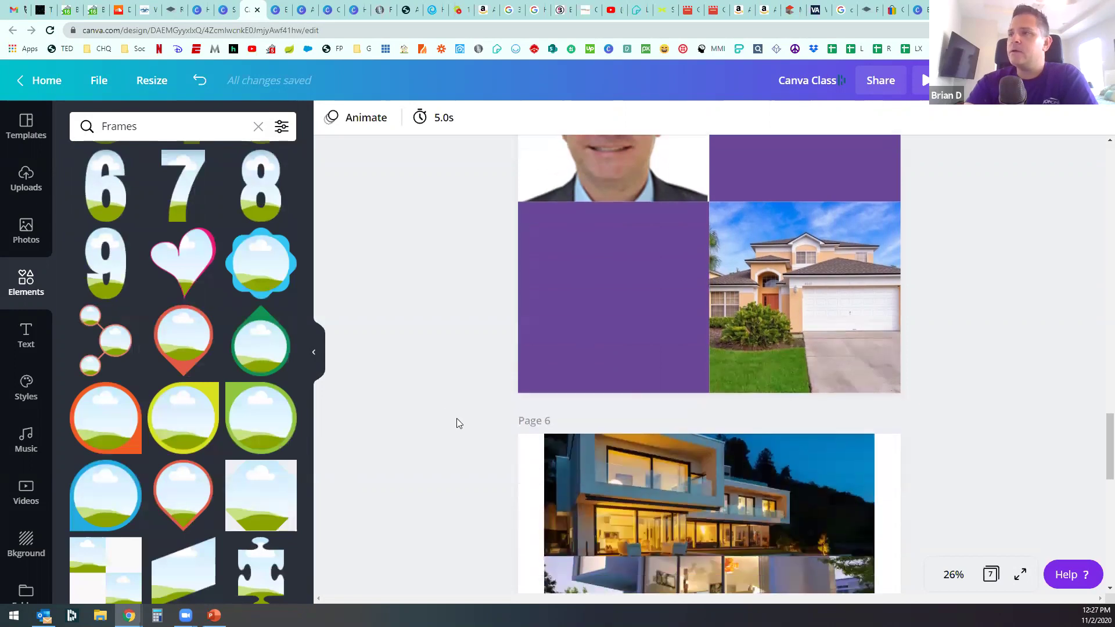
pyautogui.scroll(-7, 457, 418)
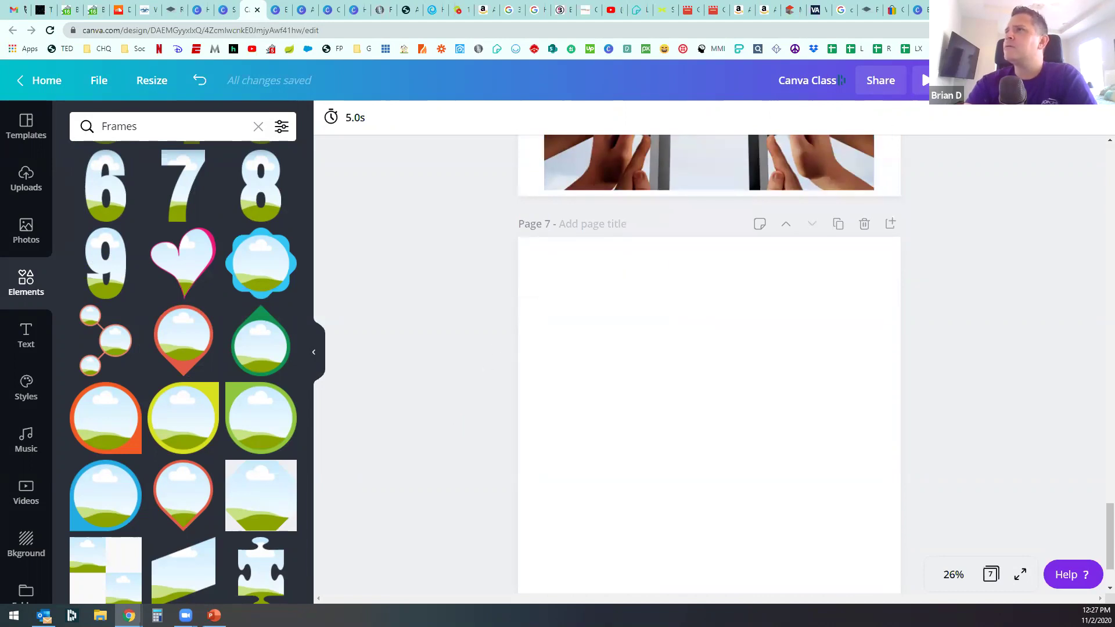
# Step: Open Instagram in a new tab from the social bookmarks and go to the profile
pyautogui.hotkey('ctrl', 't')
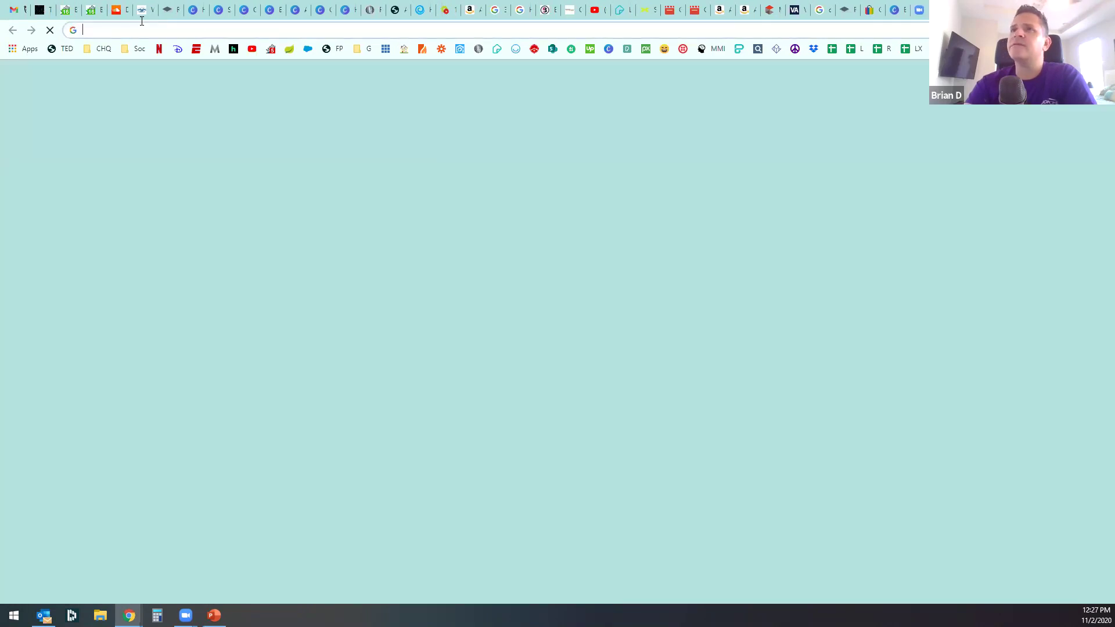
pyautogui.click(135, 48)
pyautogui.click(144, 98)
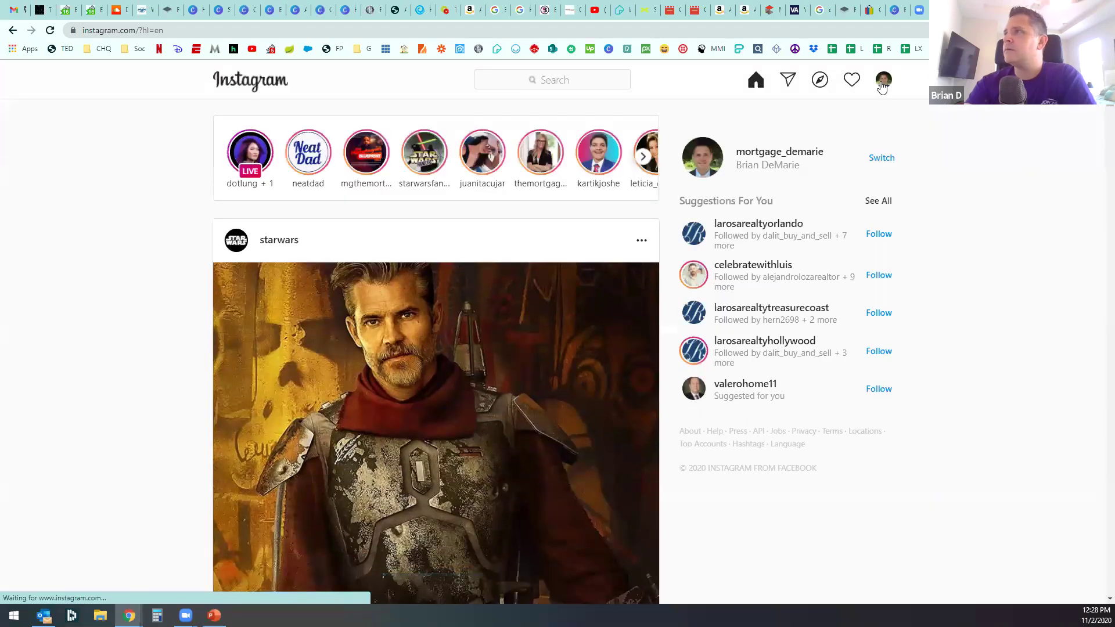
pyautogui.click(882, 84)
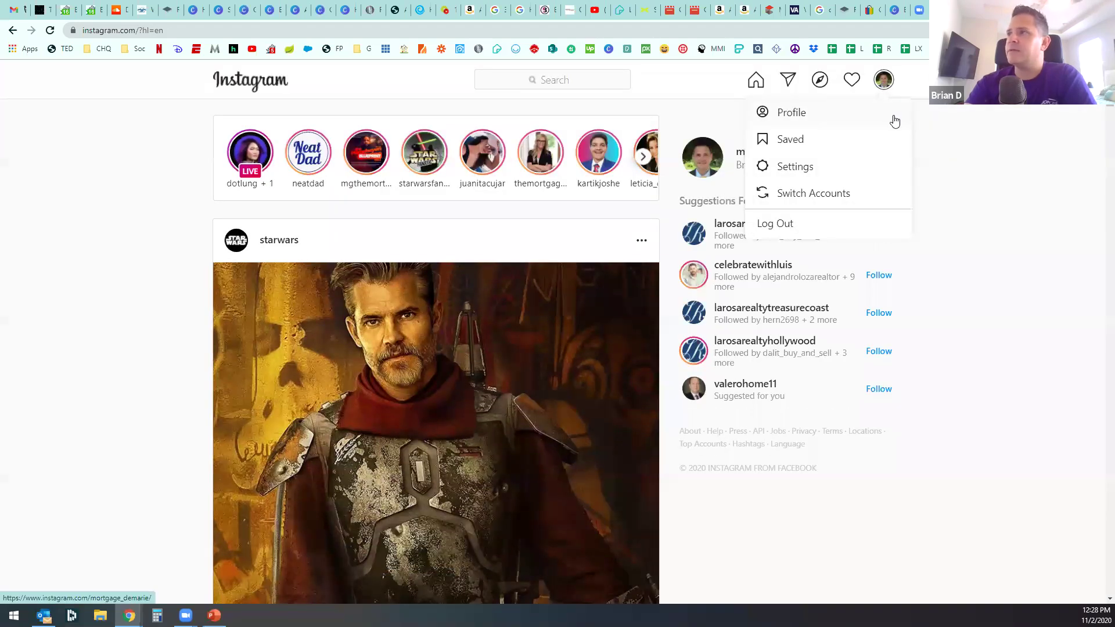
pyautogui.click(788, 112)
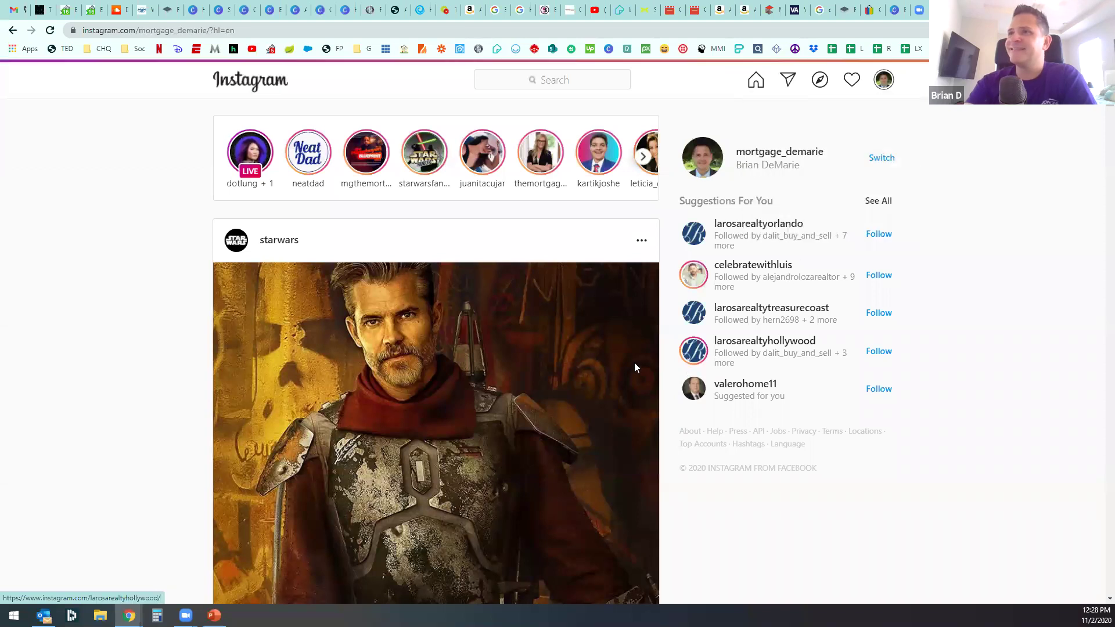
# Step: Open the REALTORS carousel post and advance to its second slide
pyautogui.scroll(-8, 635, 367)
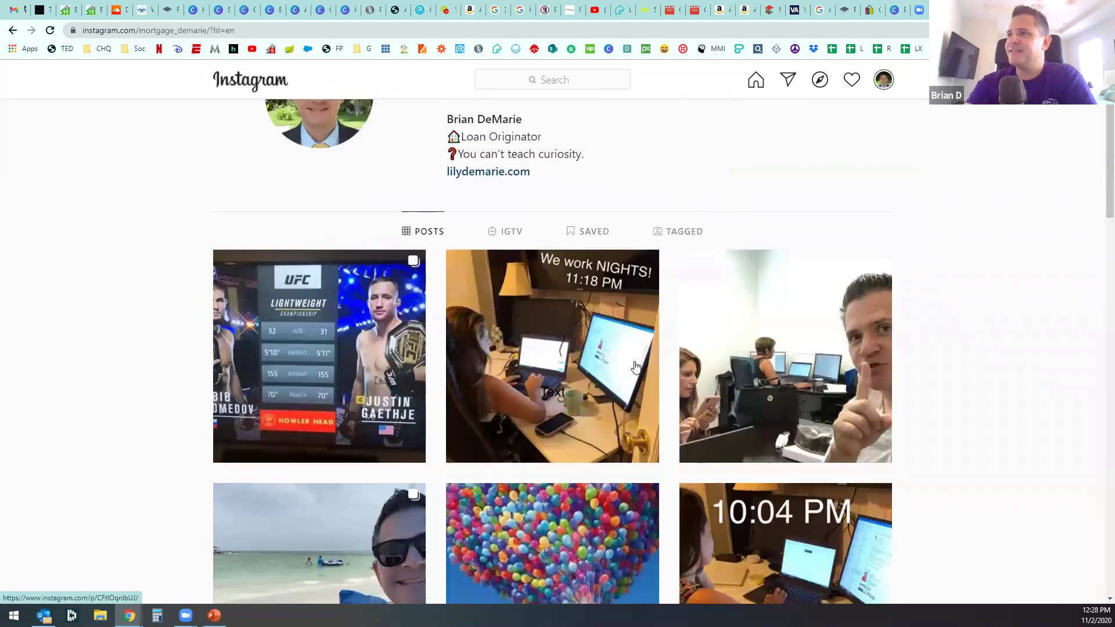
pyautogui.scroll(-5, 636, 367)
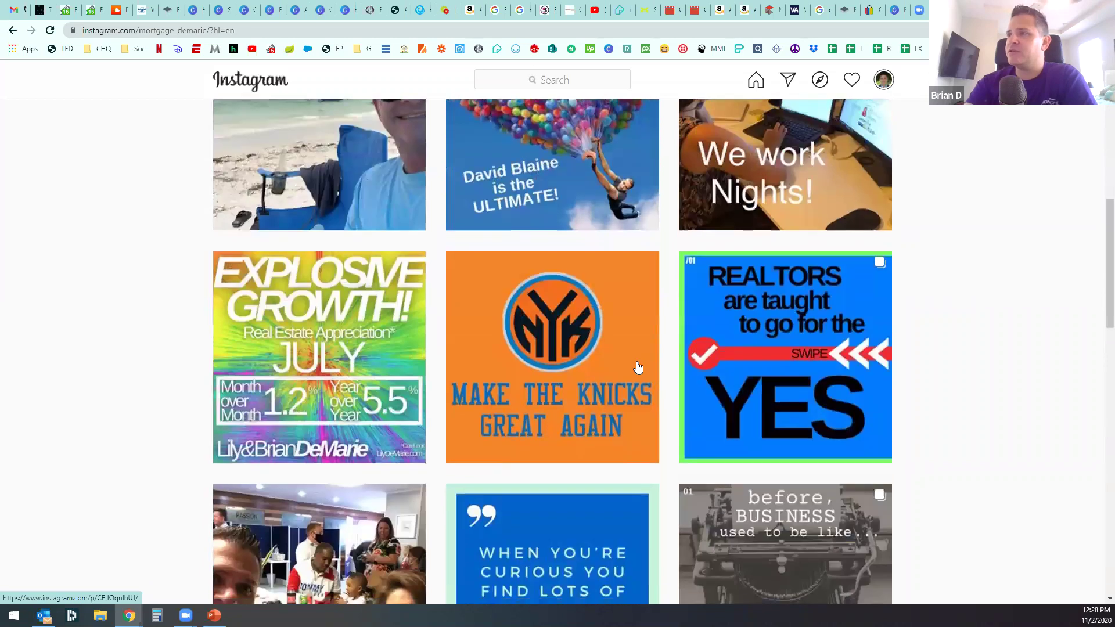
pyautogui.click(774, 331)
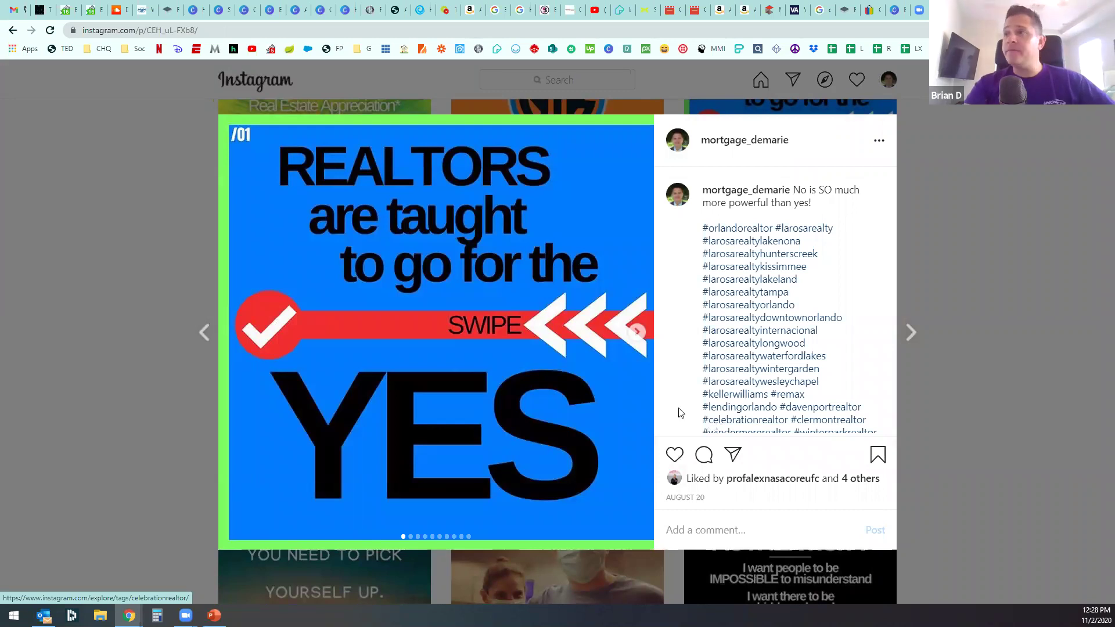
pyautogui.click(636, 332)
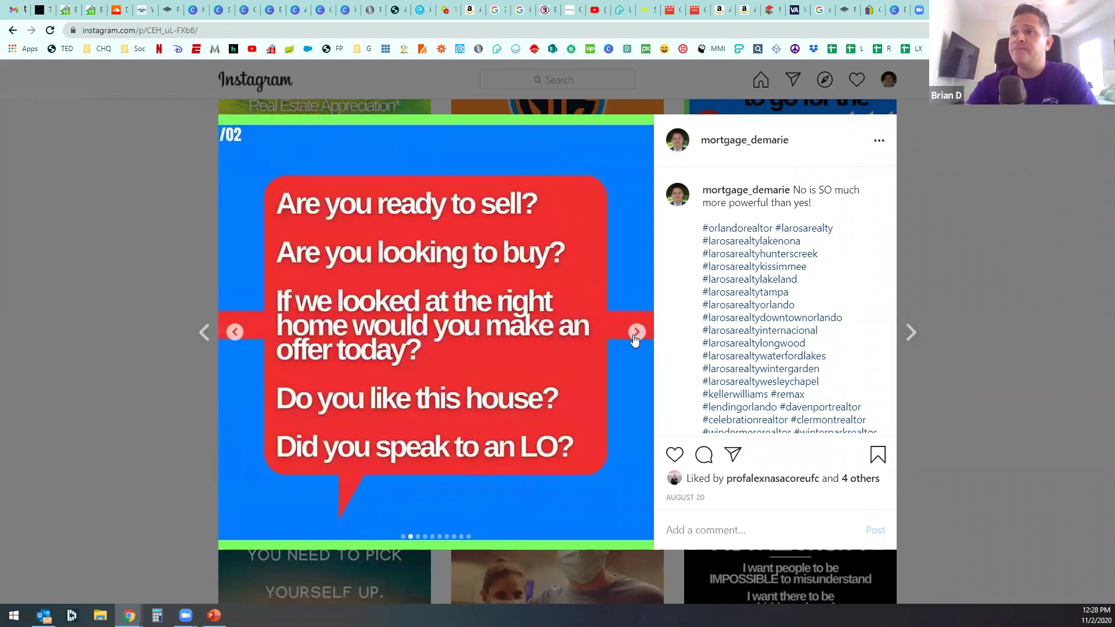
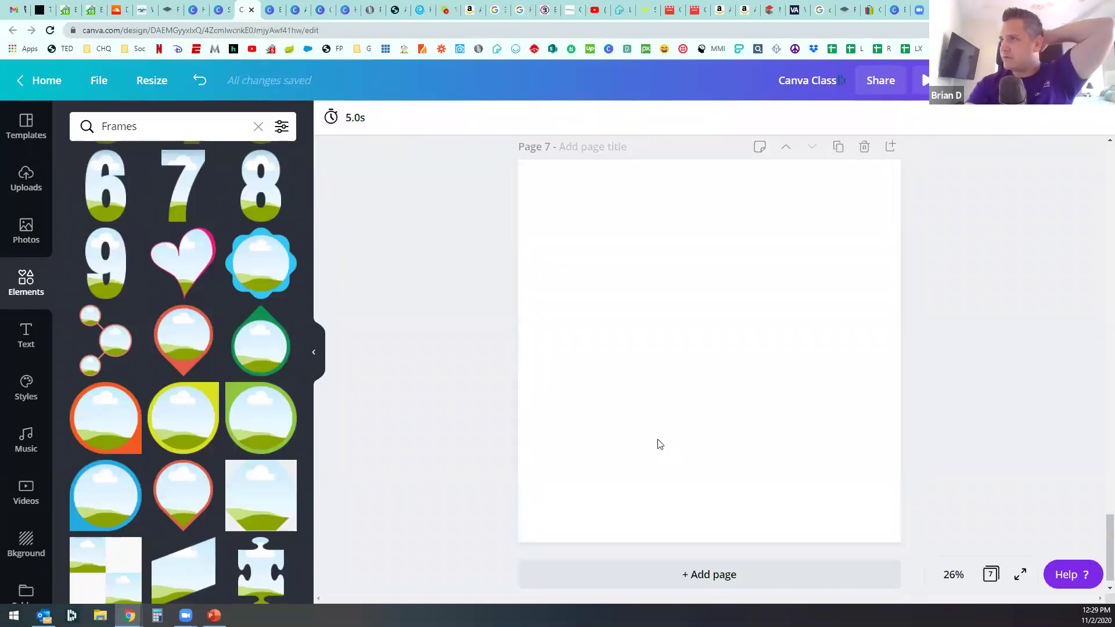
# Step: Add two new blank pages after page 7
pyautogui.click(746, 576)
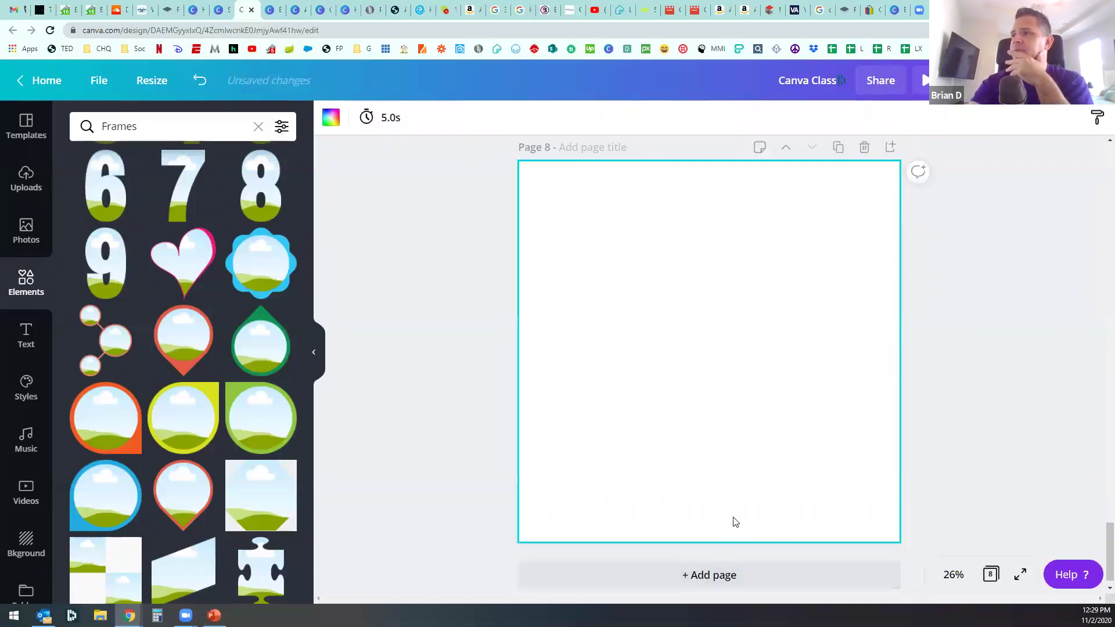
pyautogui.click(720, 575)
pyautogui.scroll(20, 707, 415)
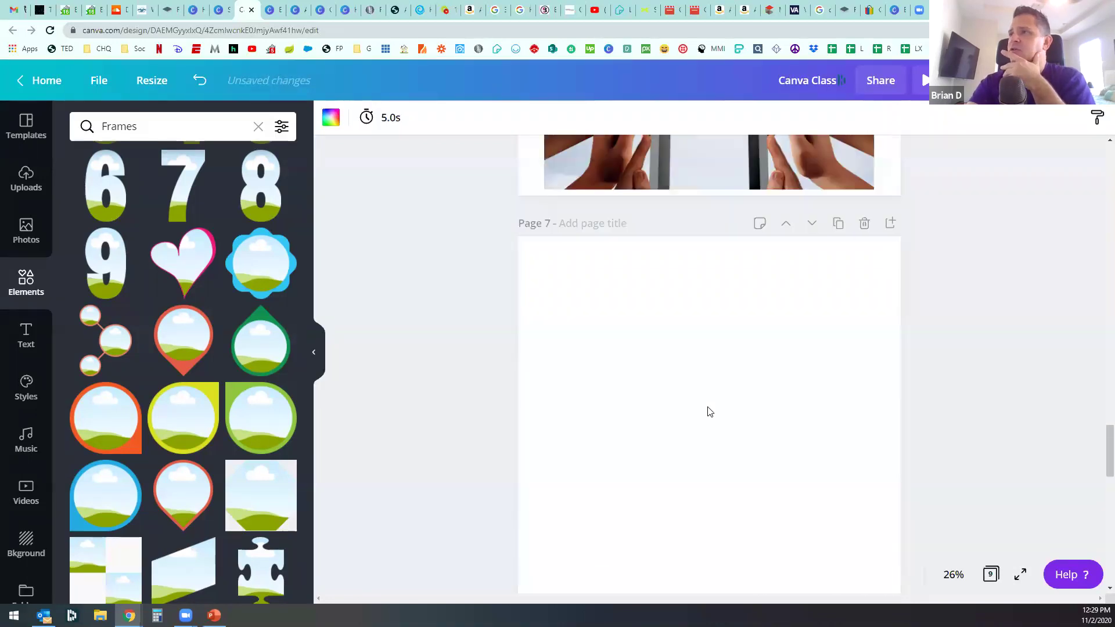
pyautogui.scroll(-7, 709, 414)
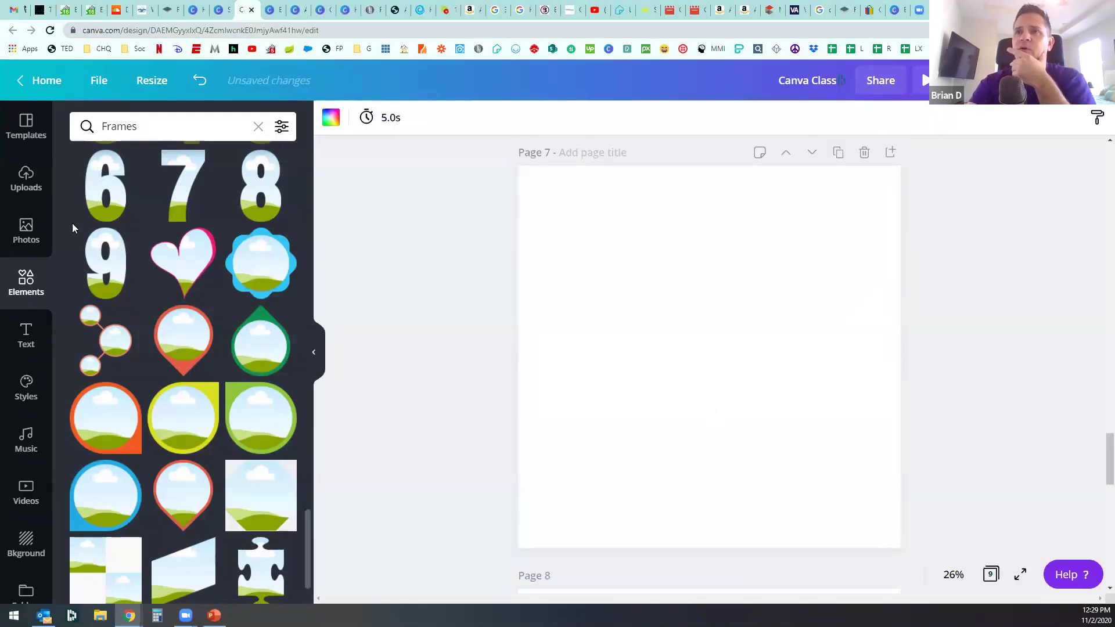
# Step: Search the stock photos for 'excited'
pyautogui.click(33, 234)
pyautogui.scroll(-8, 219, 361)
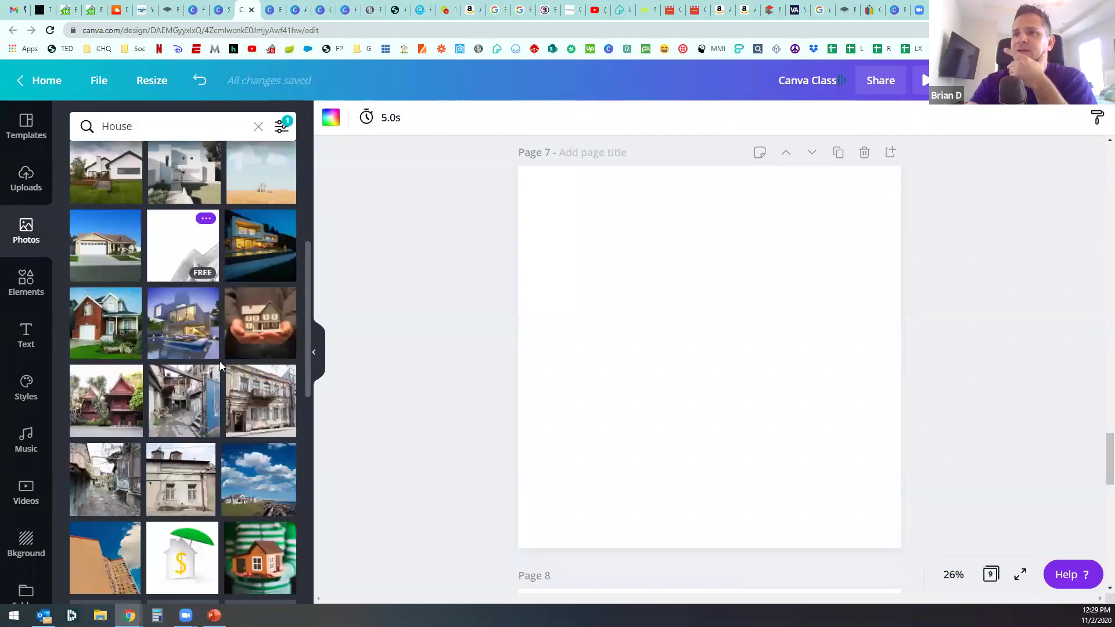
pyautogui.click(141, 124)
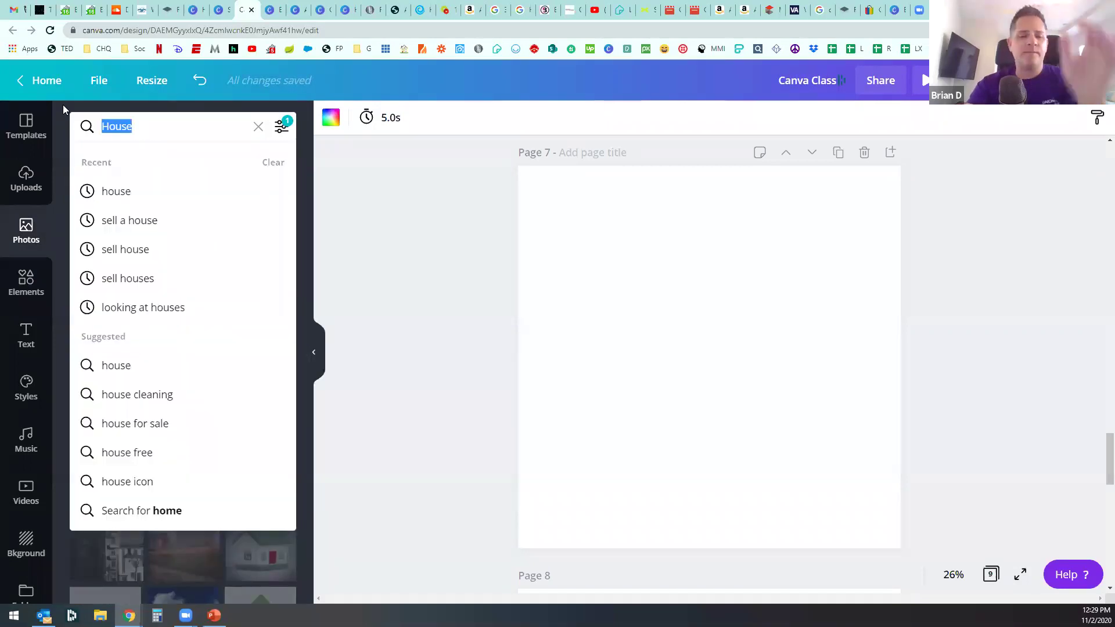
pyautogui.write('e')
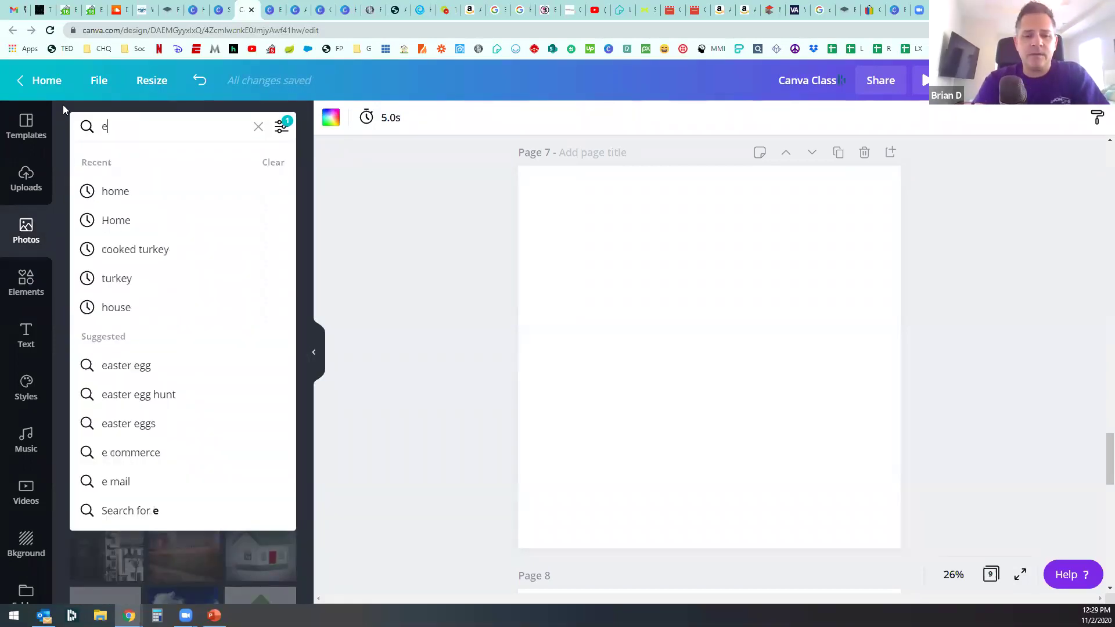
pyautogui.write('xcited')
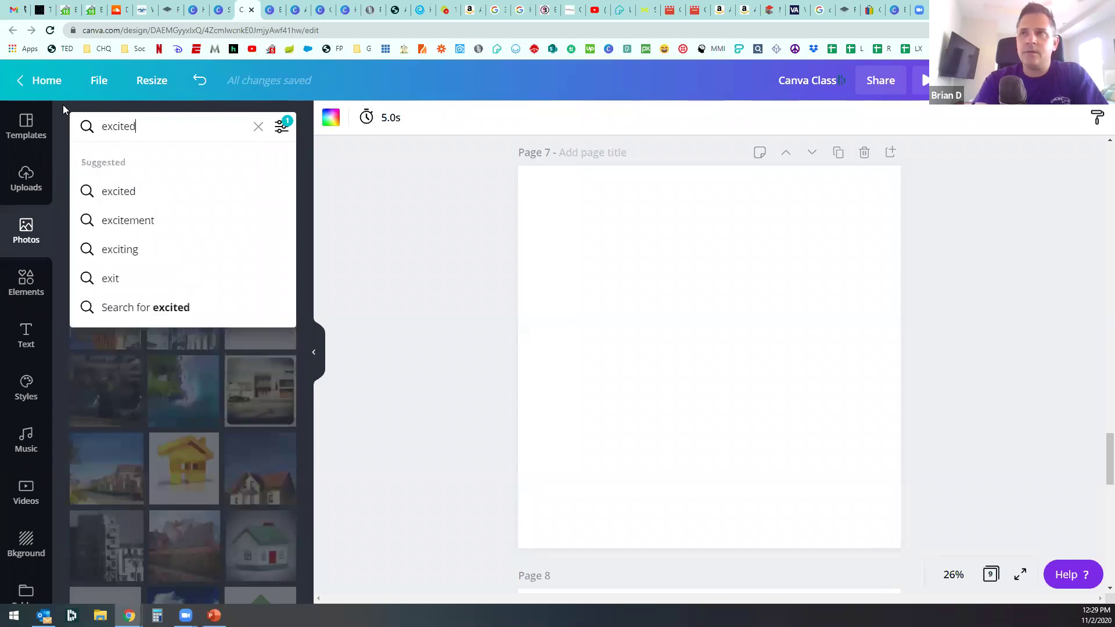
pyautogui.press('Return')
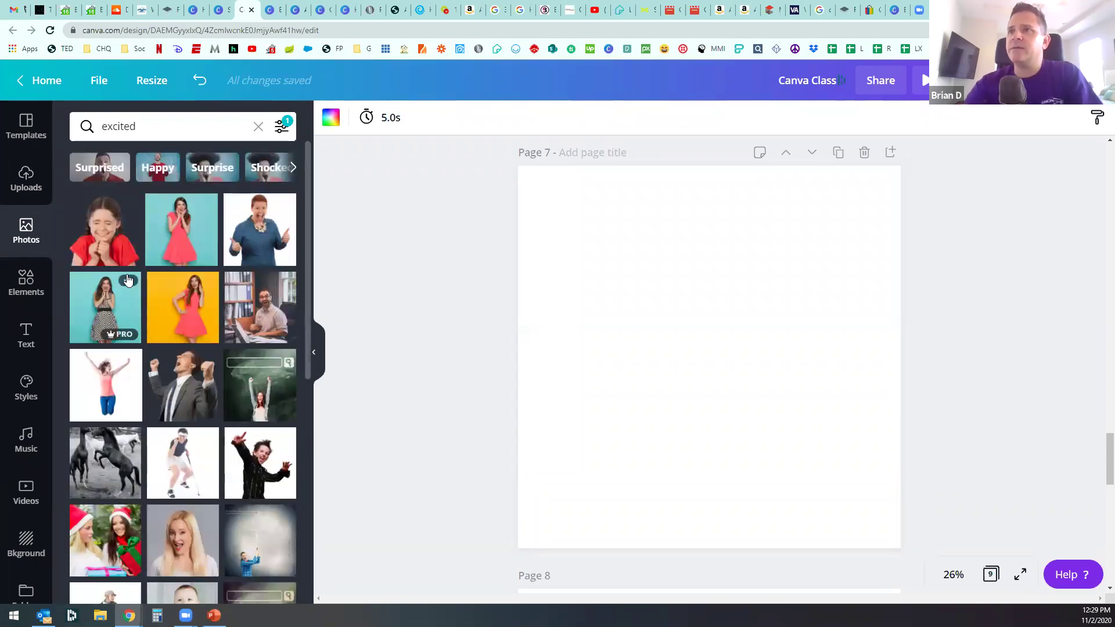
# Step: Add the blue-shirt woman photo to Page 7 and apply the night-city landscape background
pyautogui.click(271, 239)
pyautogui.moveTo(715, 403); pyautogui.dragTo(865, 413)
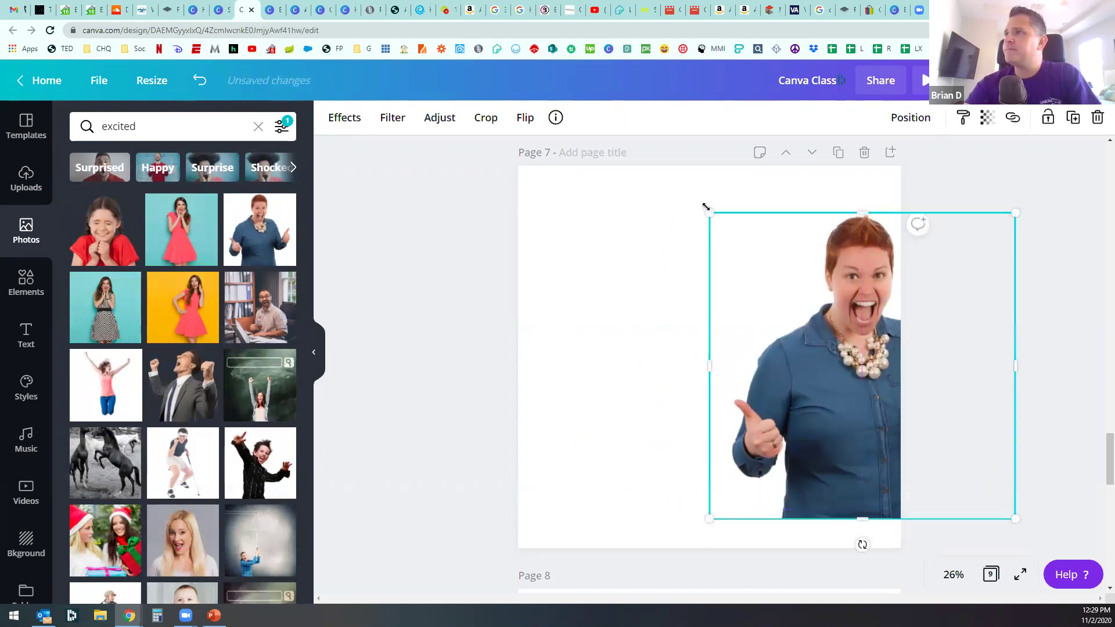
pyautogui.scroll(-2, 26, 453)
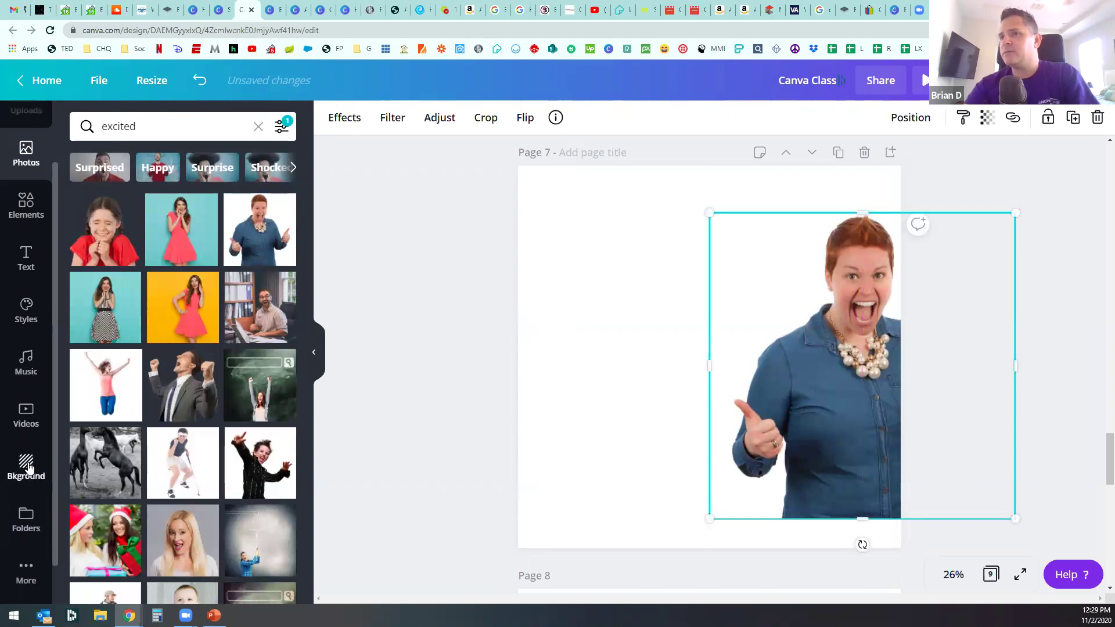
pyautogui.click(26, 467)
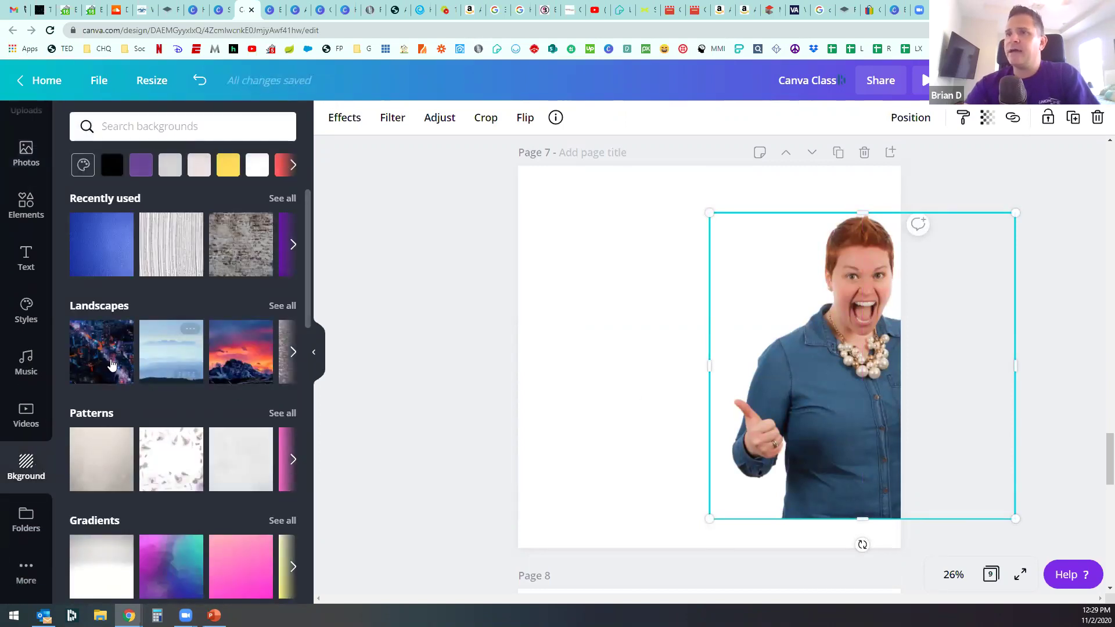
pyautogui.click(101, 365)
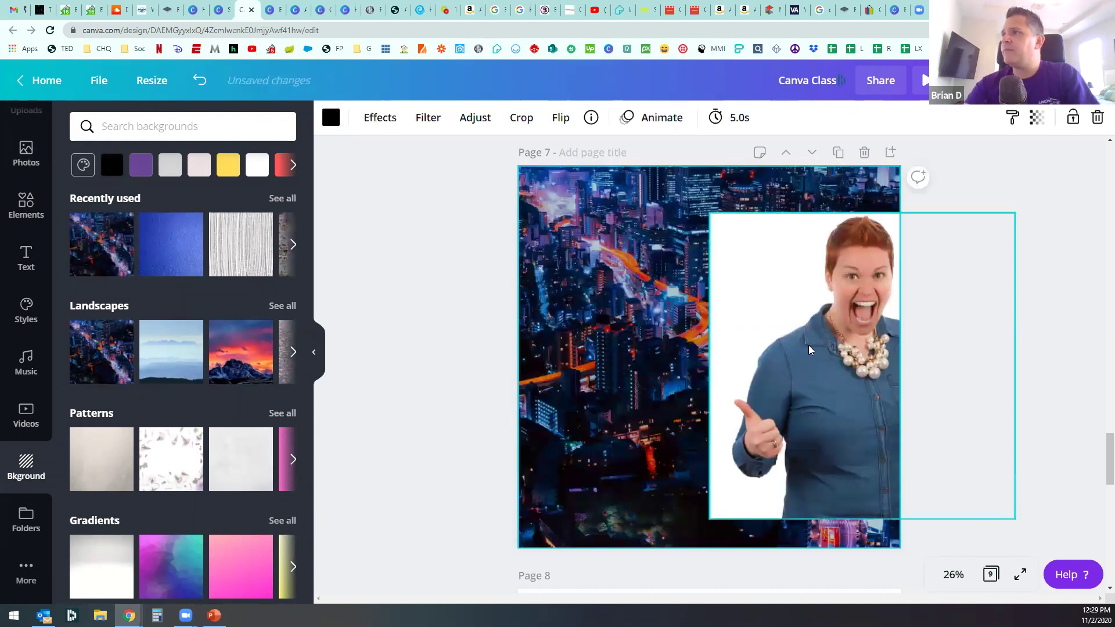
# Step: Try the woman's photo as the page background, reposition it, then delete it
pyautogui.click(843, 340)
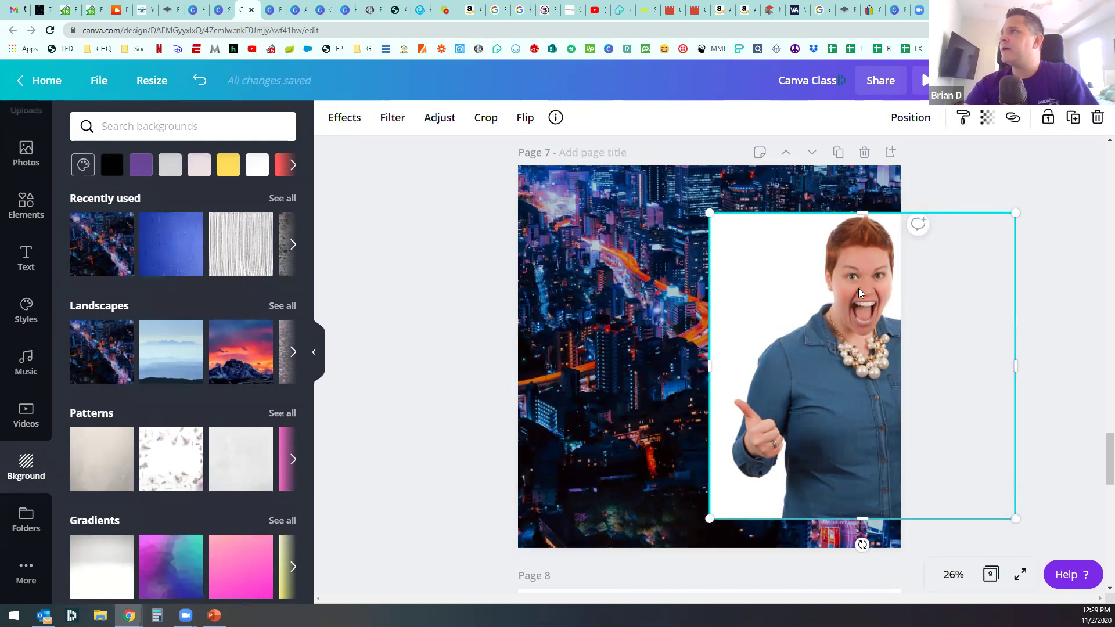
pyautogui.rightClick(835, 302)
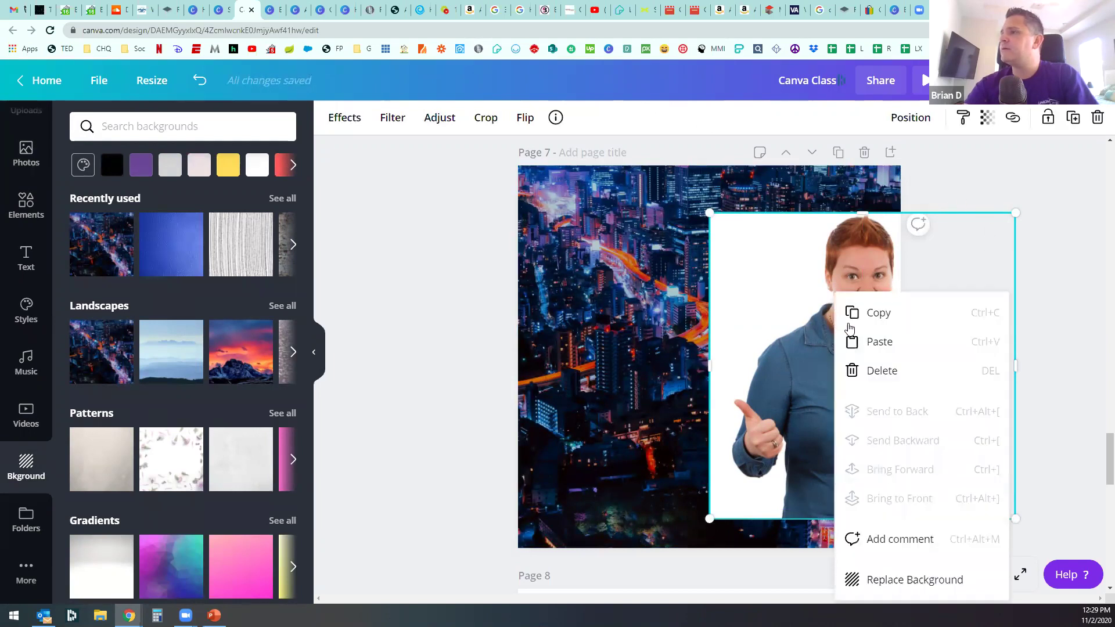
pyautogui.click(913, 582)
pyautogui.click(684, 358)
pyautogui.doubleClick(690, 339)
pyautogui.moveTo(691, 338); pyautogui.dragTo(826, 351)
pyautogui.click(464, 241)
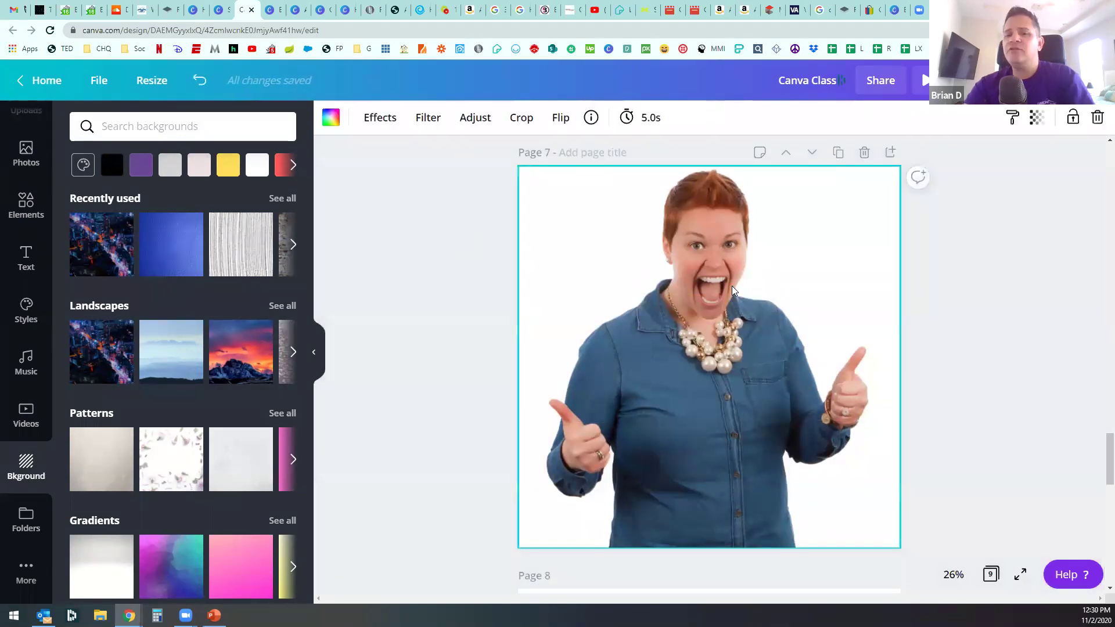
pyautogui.press('Delete')
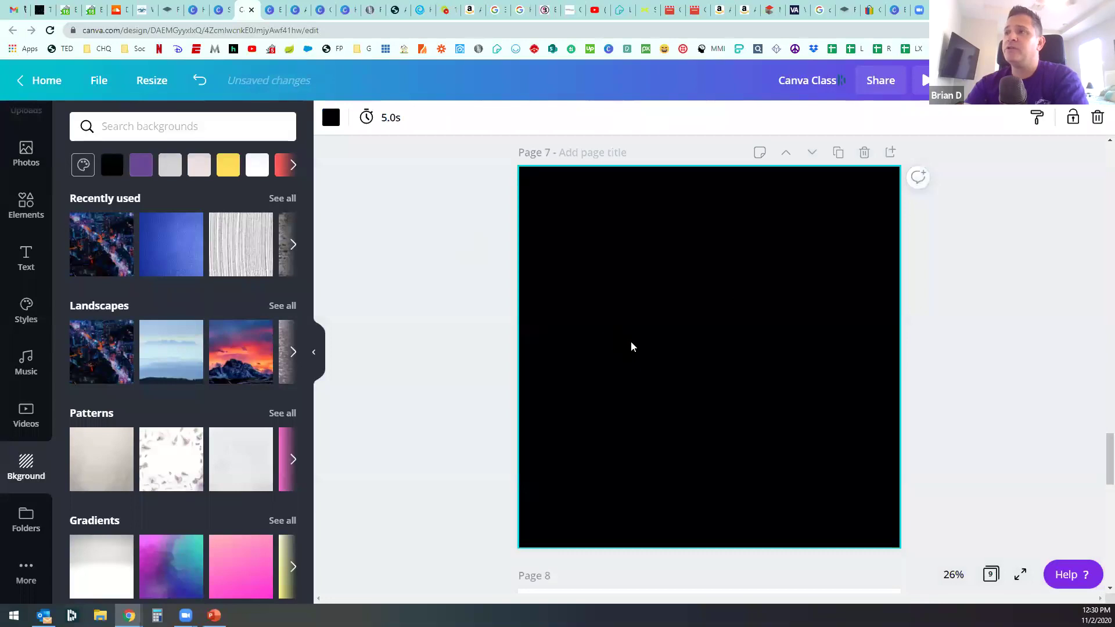
# Step: Try the beige pattern background, then switch Page 7 back to the night-city landscape
pyautogui.click(102, 473)
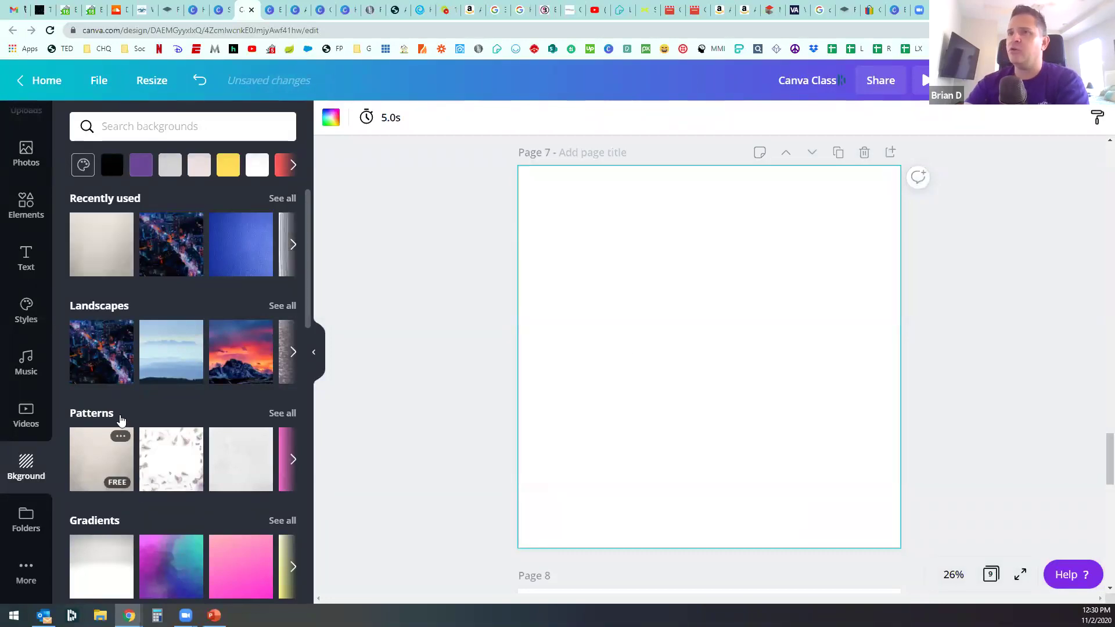
pyautogui.click(102, 352)
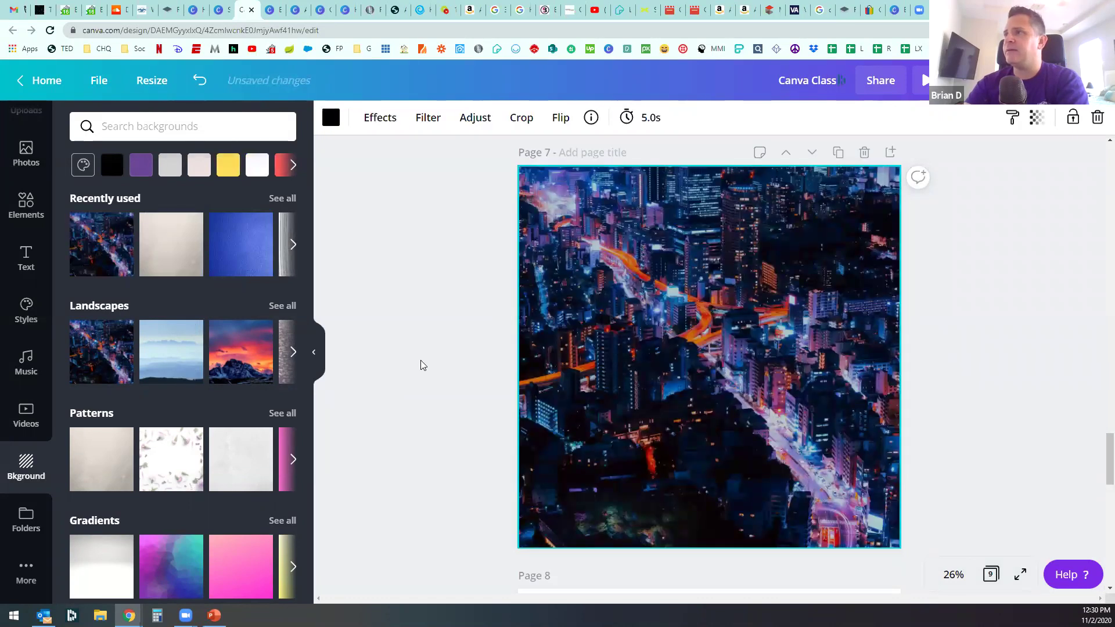
pyautogui.click(47, 216)
pyautogui.click(46, 170)
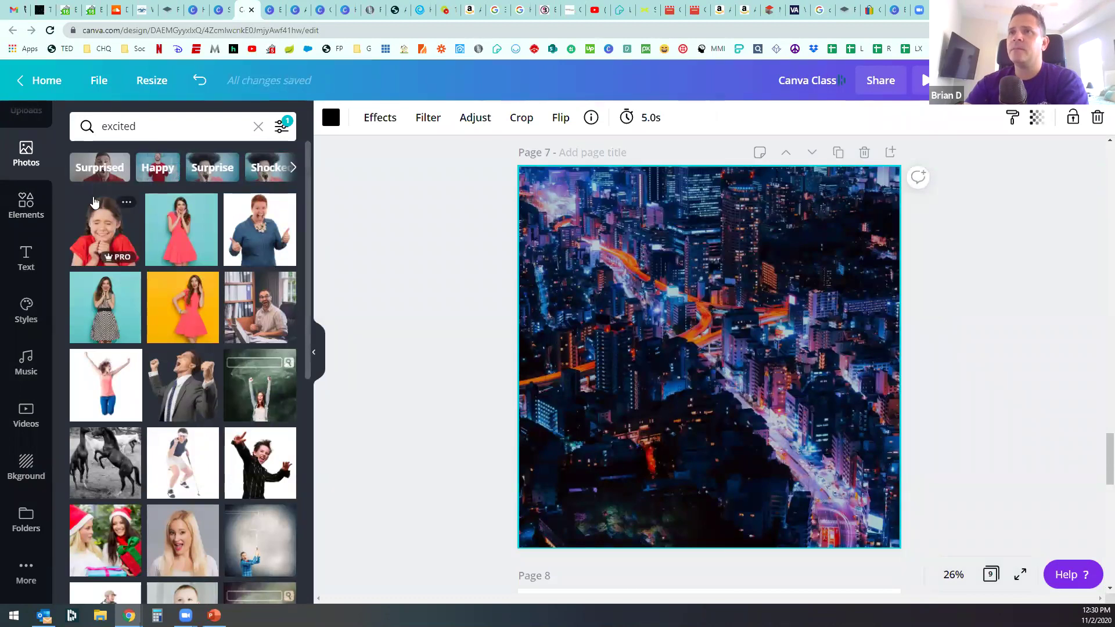
# Step: Add the uploaded man's headshot to Page 7 and enlarge it across the right side
pyautogui.click(26, 154)
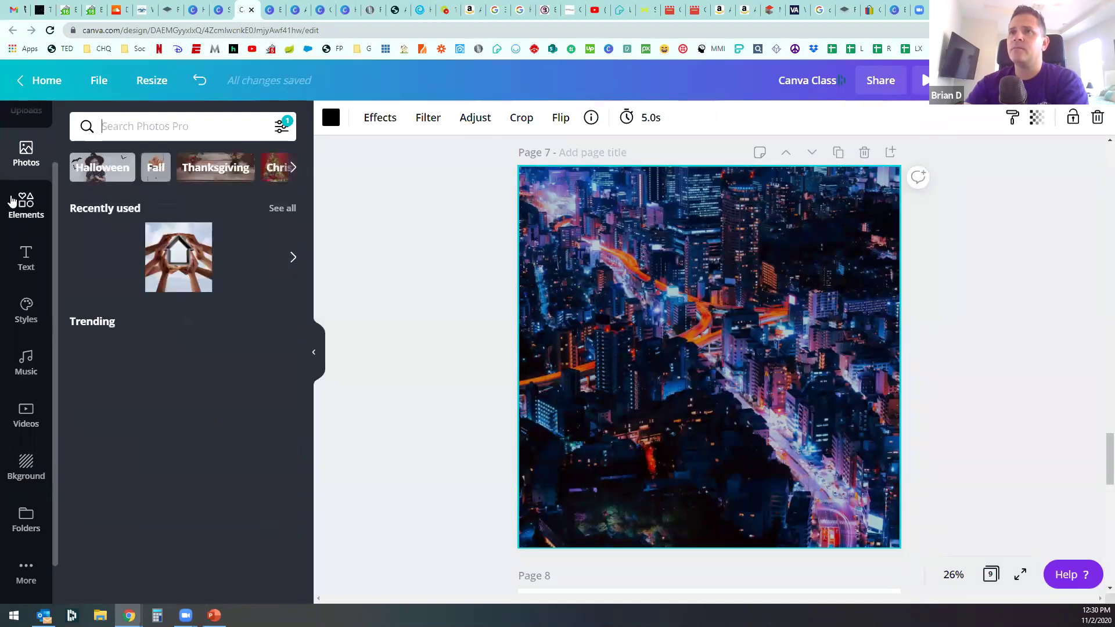
pyautogui.scroll(3, 26, 175)
pyautogui.click(26, 180)
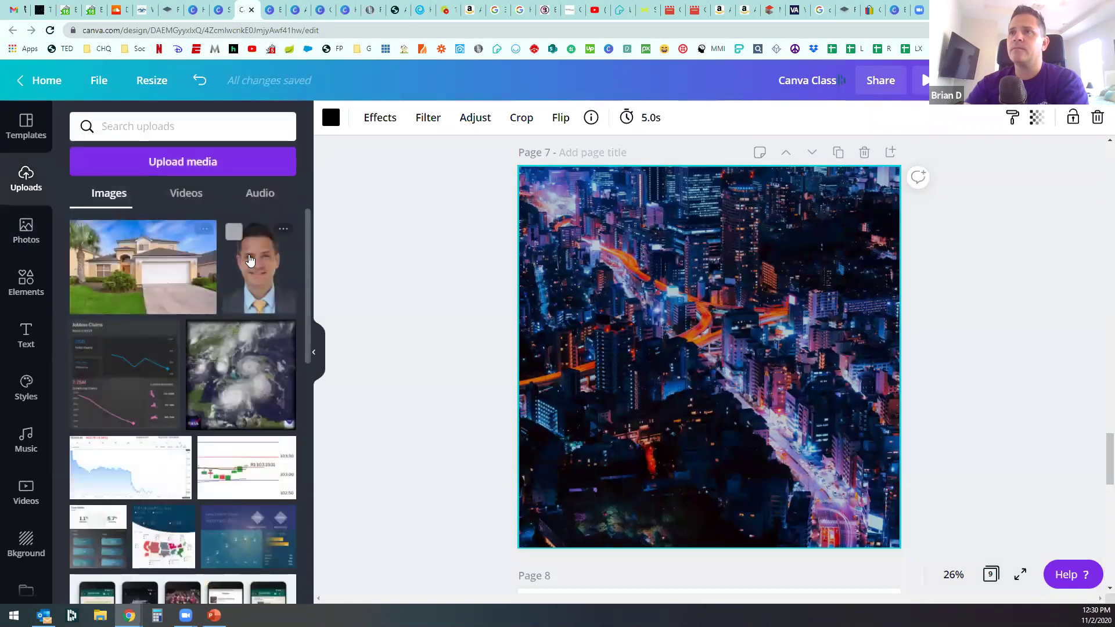
pyautogui.click(258, 267)
pyautogui.moveTo(717, 396); pyautogui.dragTo(899, 484)
pyautogui.moveTo(784, 273); pyautogui.dragTo(715, 130)
pyautogui.moveTo(794, 300); pyautogui.dragTo(879, 304)
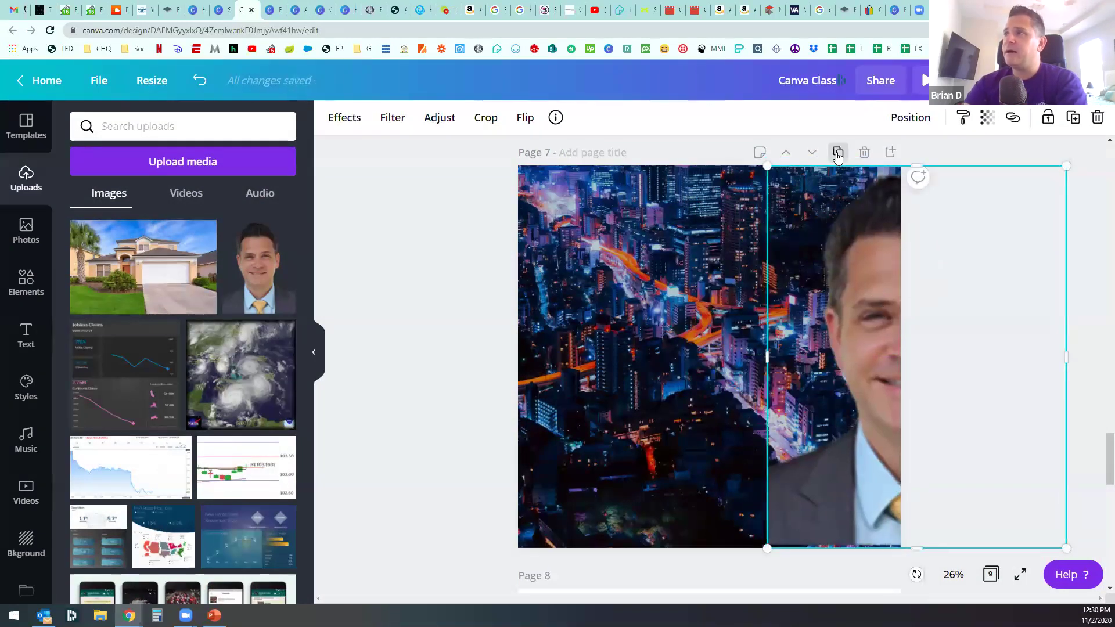
pyautogui.moveTo(873, 244); pyautogui.dragTo(823, 241)
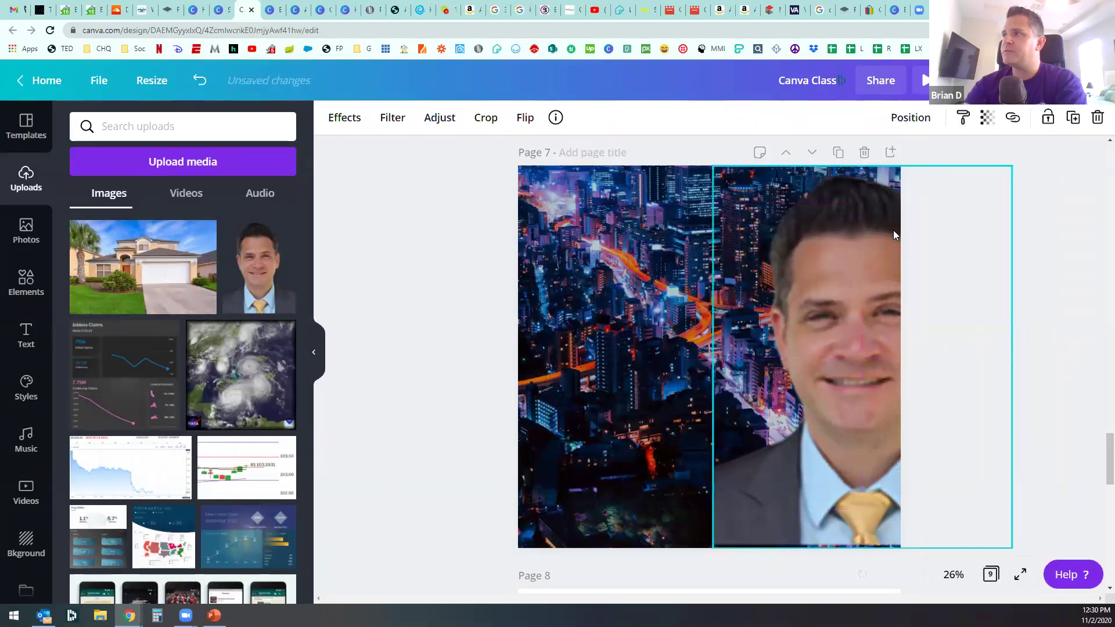
# Step: Duplicate Page 7 as Page 8 and delete the headshot from Page 8
pyautogui.click(840, 153)
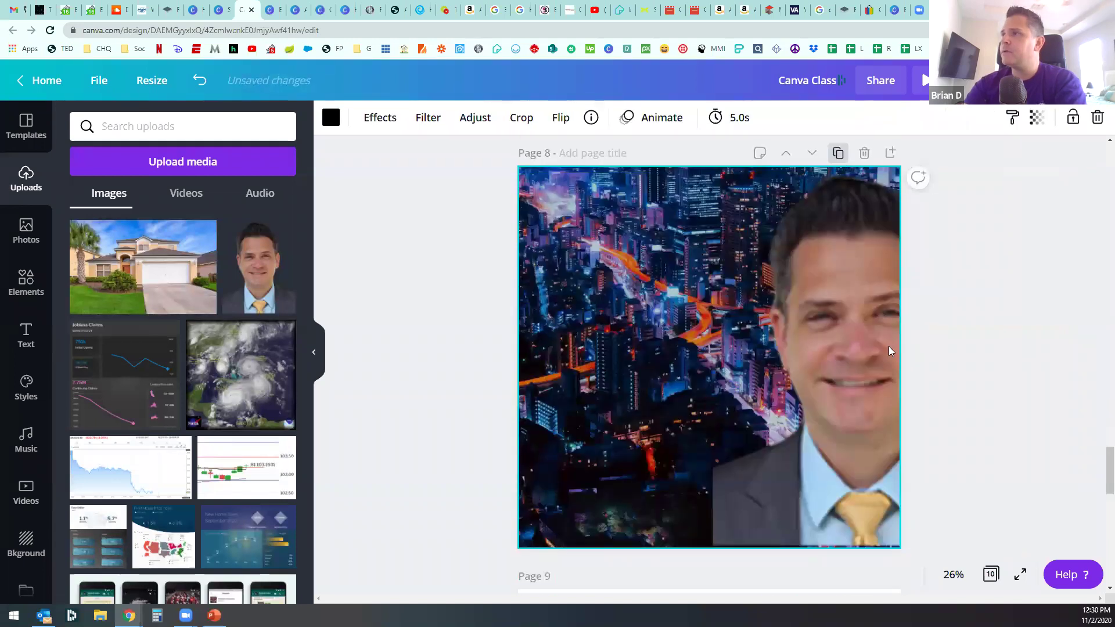
pyautogui.scroll(2, 888, 399)
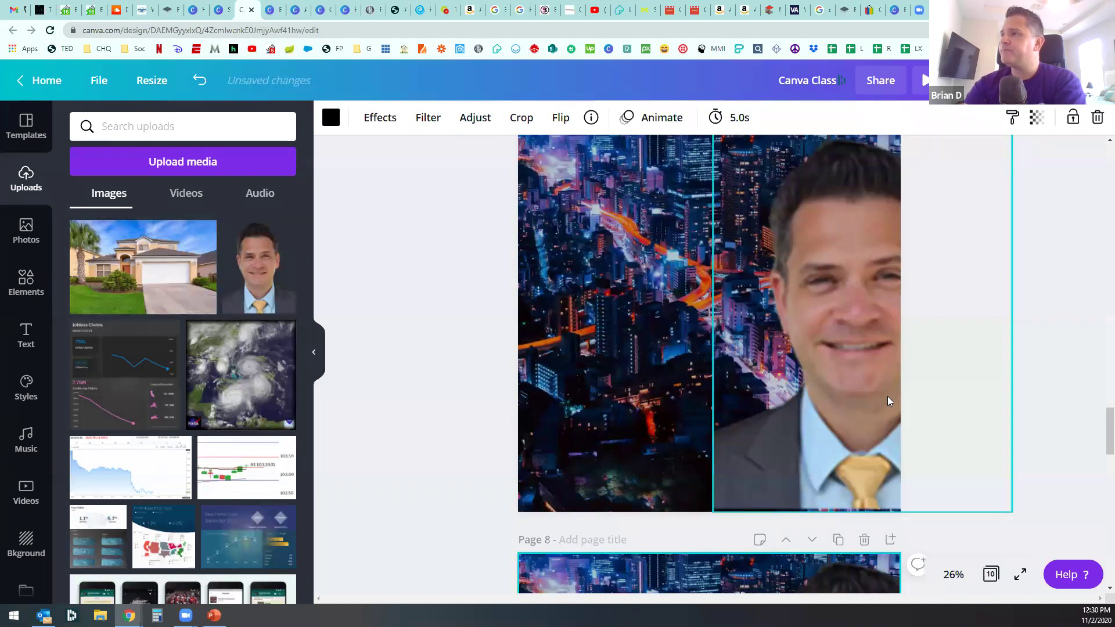
pyautogui.scroll(-3, 885, 407)
pyautogui.click(859, 478)
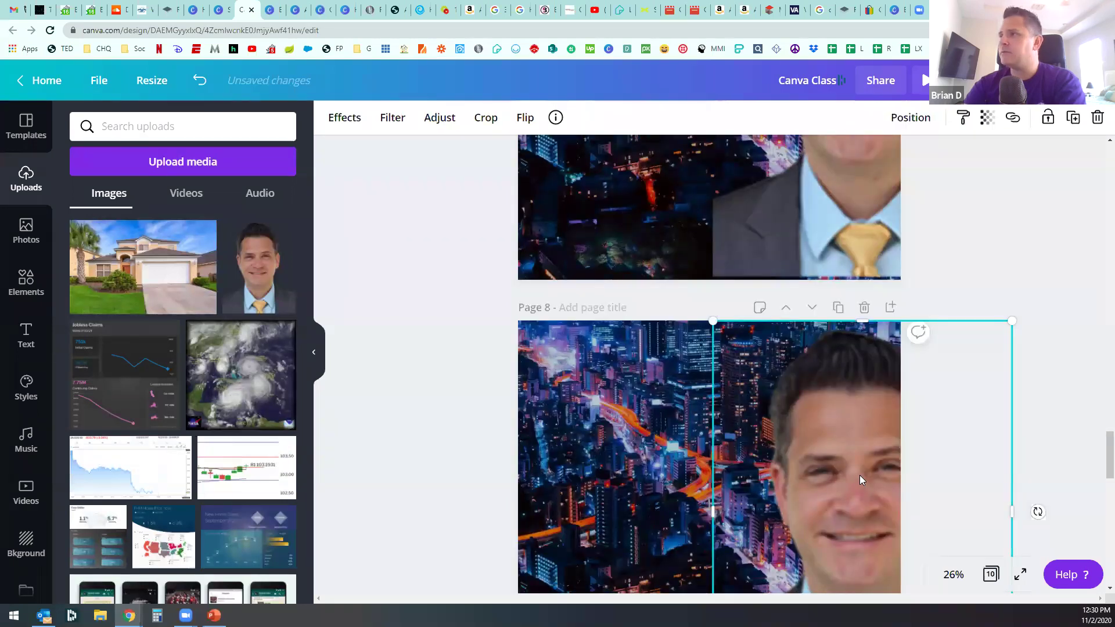
pyautogui.press('Delete')
# Step: Crop the Page 7 headshot in from its left side
pyautogui.scroll(4, 861, 458)
pyautogui.click(862, 460)
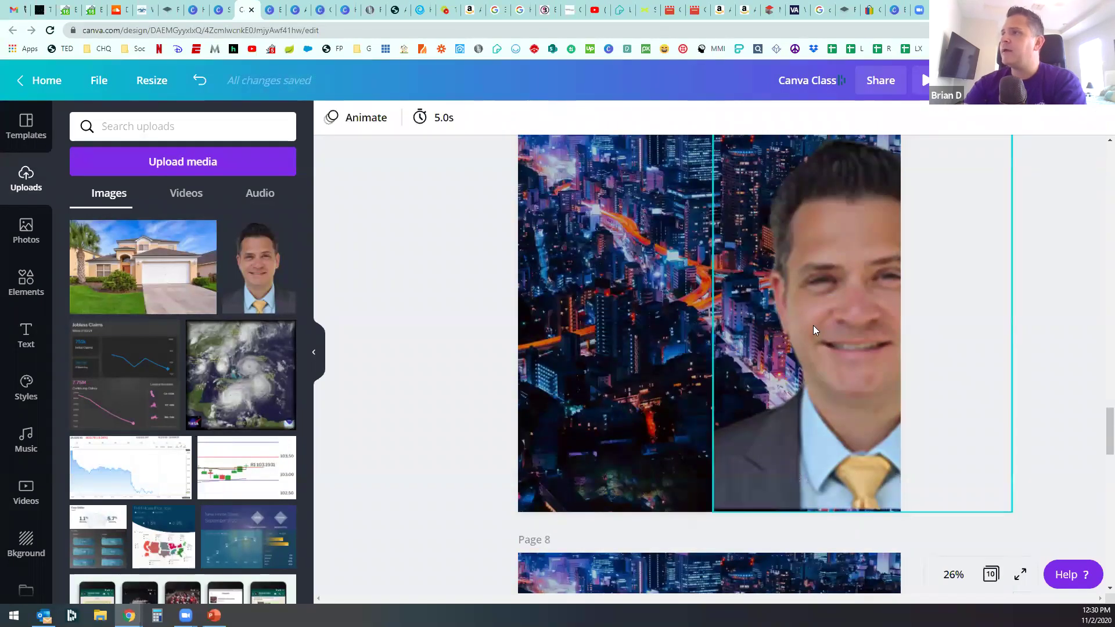
pyautogui.click(736, 290)
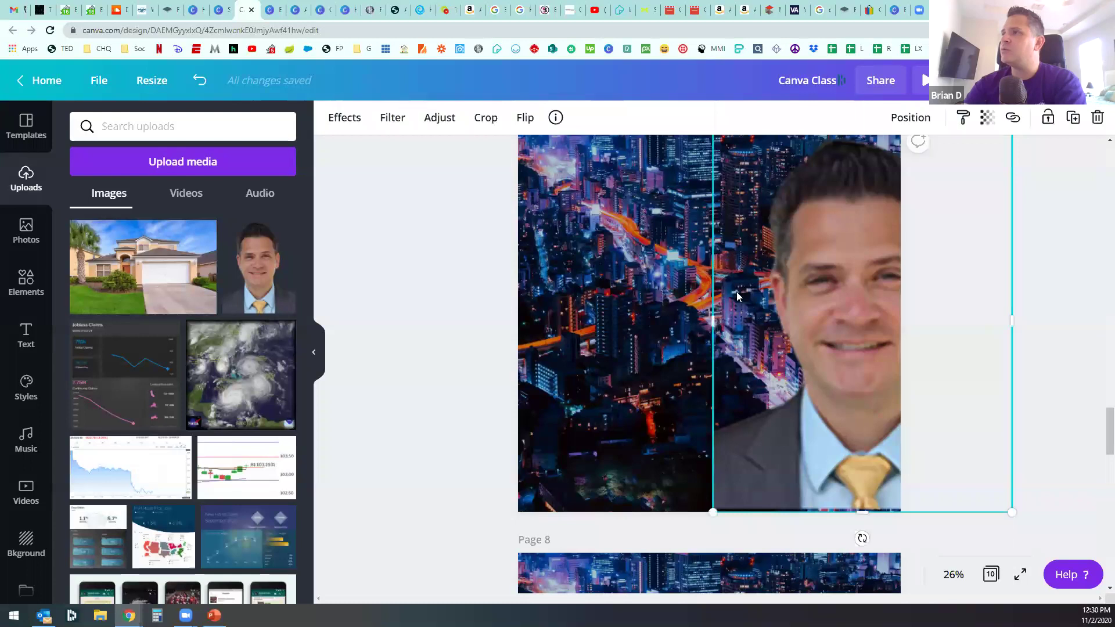
pyautogui.moveTo(733, 322); pyautogui.dragTo(938, 367)
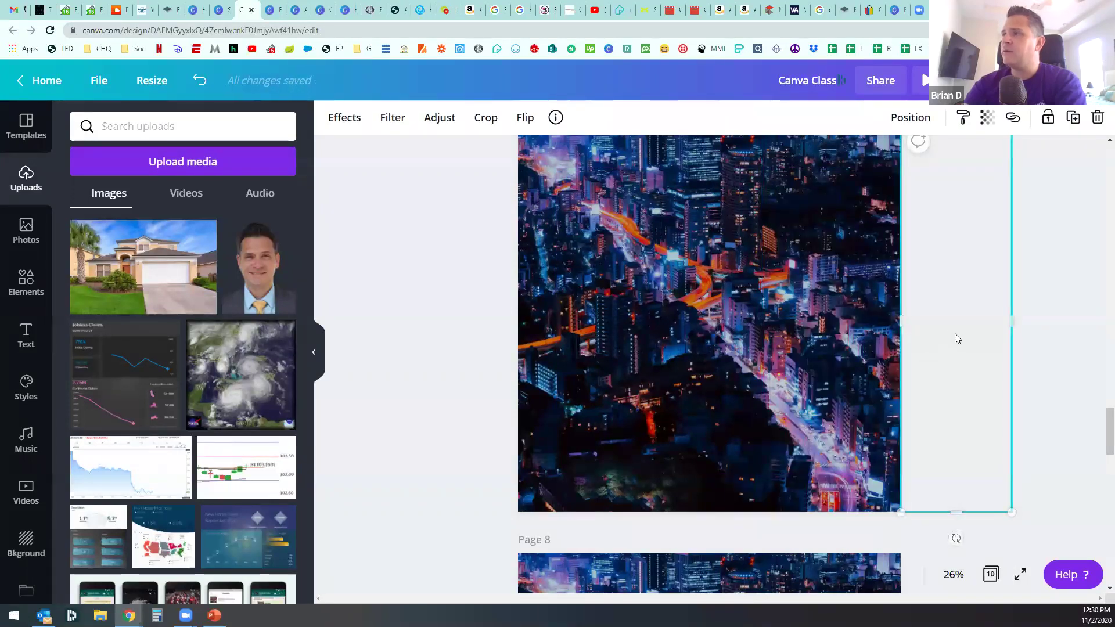
pyautogui.click(955, 334)
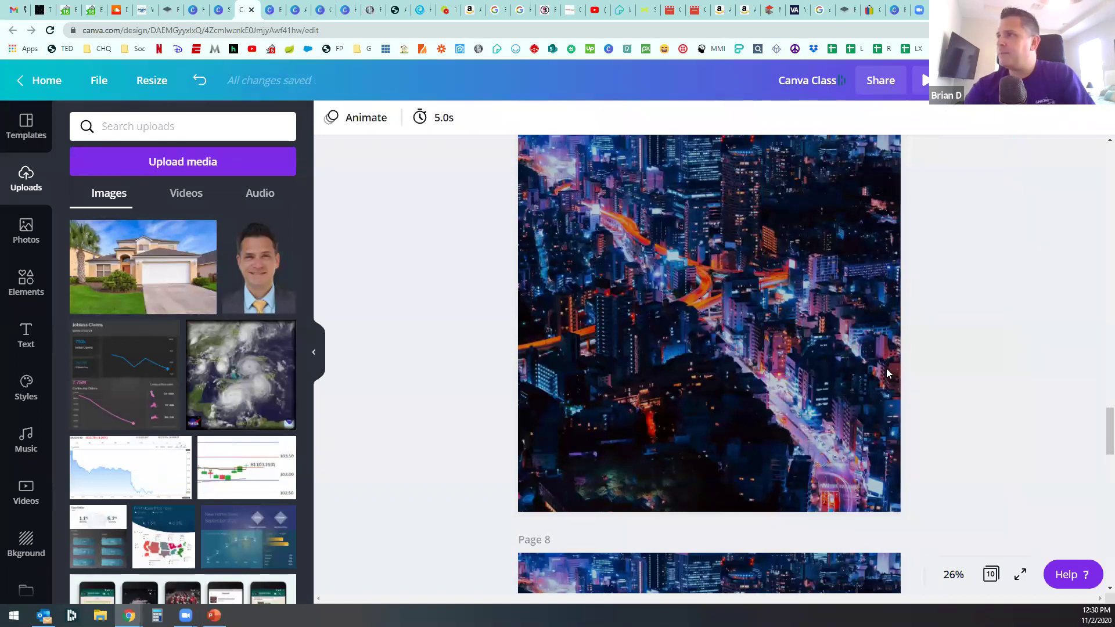
# Step: Undo and redo to restore the man's photo, then select it on Pages 7 and 8
pyautogui.scroll(-5, 756, 444)
pyautogui.click(809, 470)
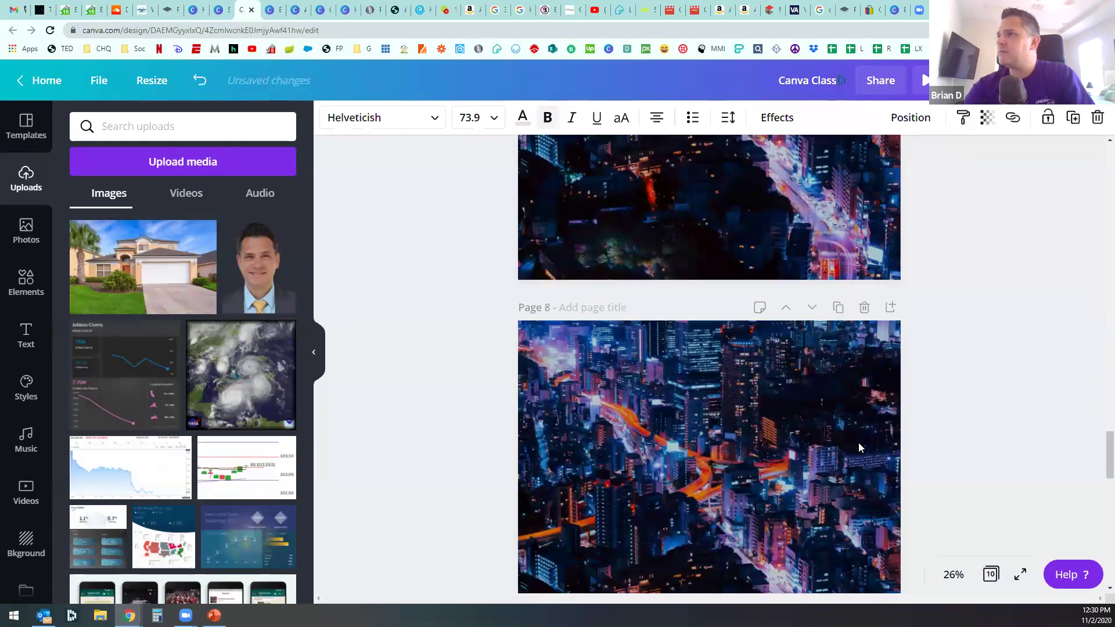
pyautogui.scroll(5, 859, 447)
pyautogui.hotkey('ctrl', 'z')
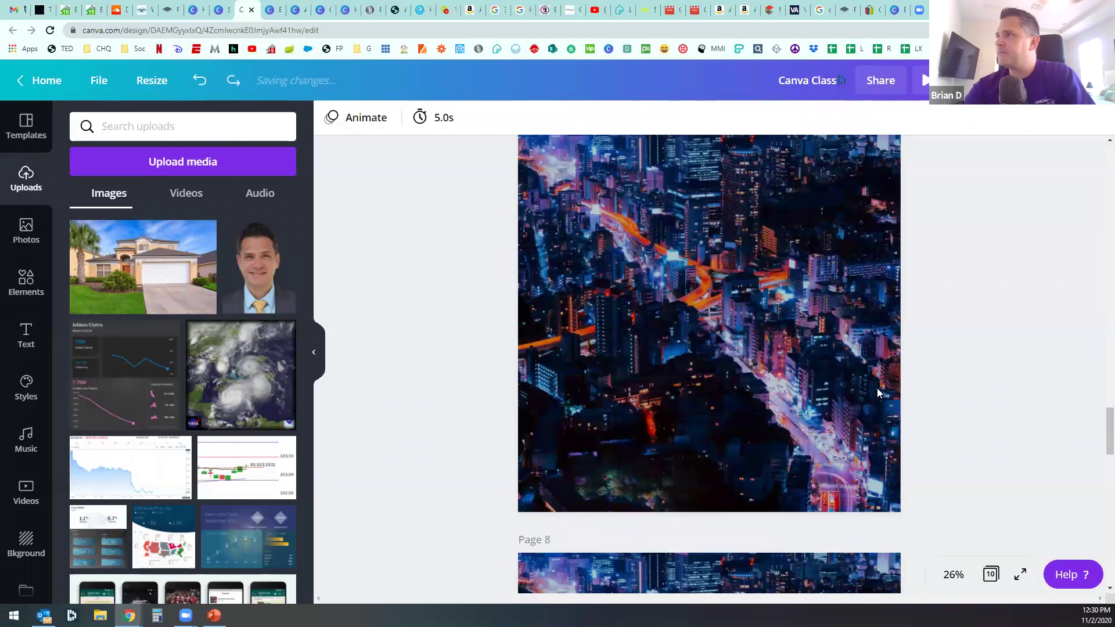
pyautogui.hotkey('ctrl', 'z')
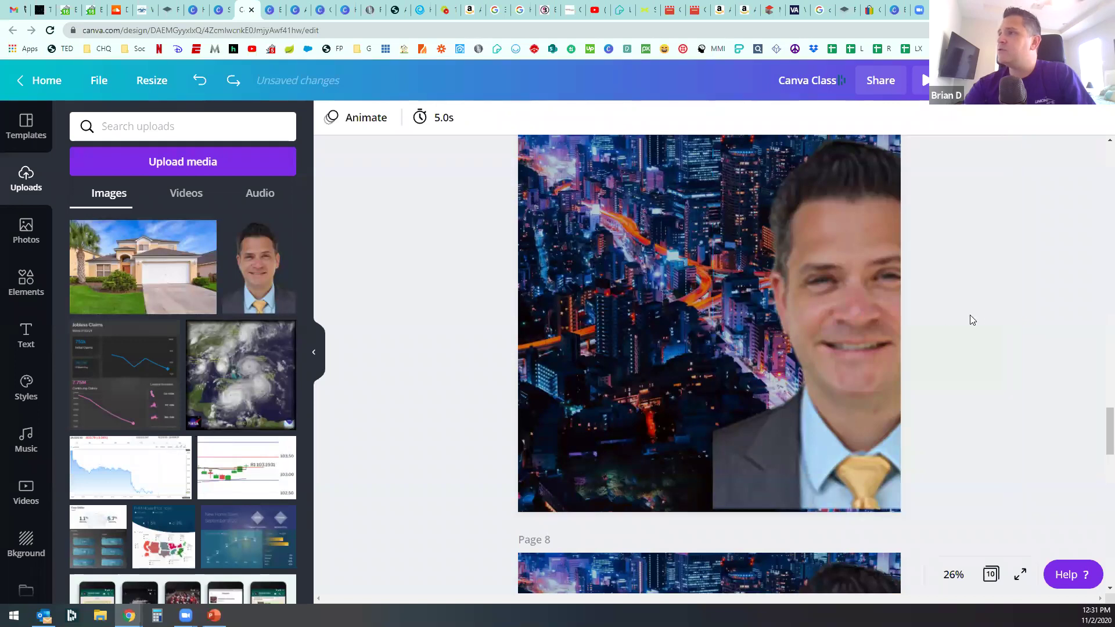
pyautogui.click(889, 323)
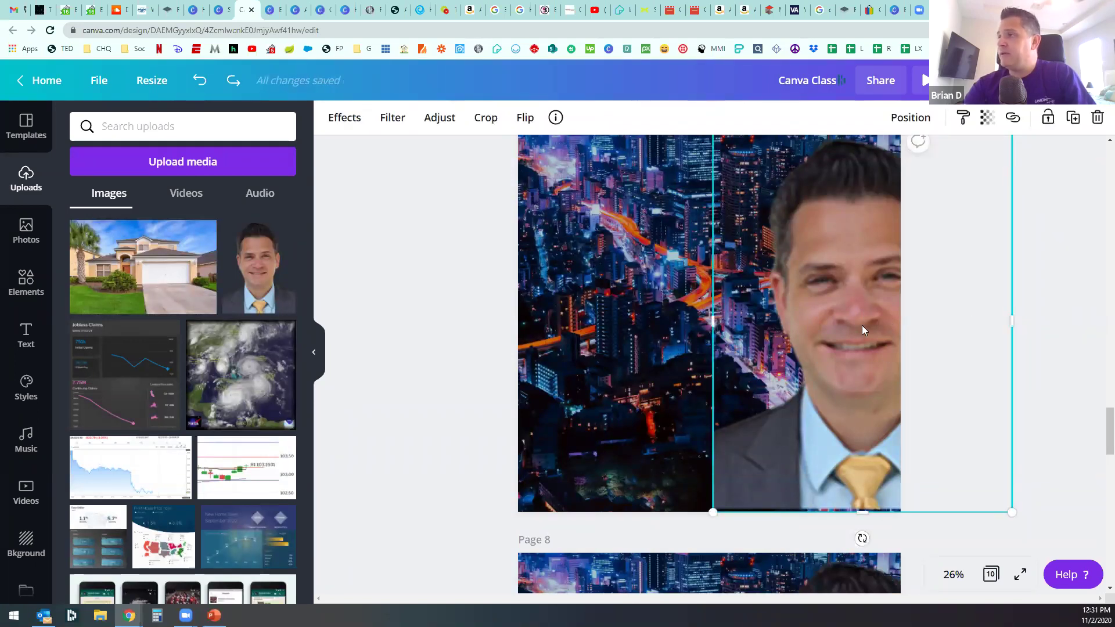
pyautogui.scroll(-5, 862, 325)
pyautogui.click(812, 453)
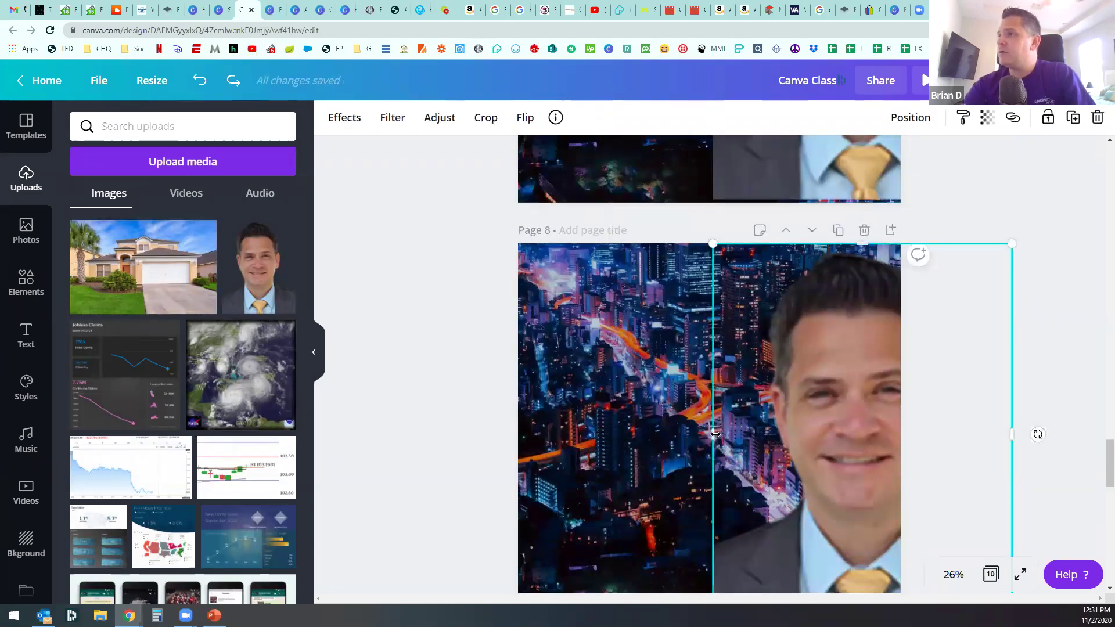
# Step: Narrow the Page 8 headshot to a strip at the left edge
pyautogui.moveTo(779, 429); pyautogui.dragTo(543, 425)
pyautogui.scroll(-3, 673, 419)
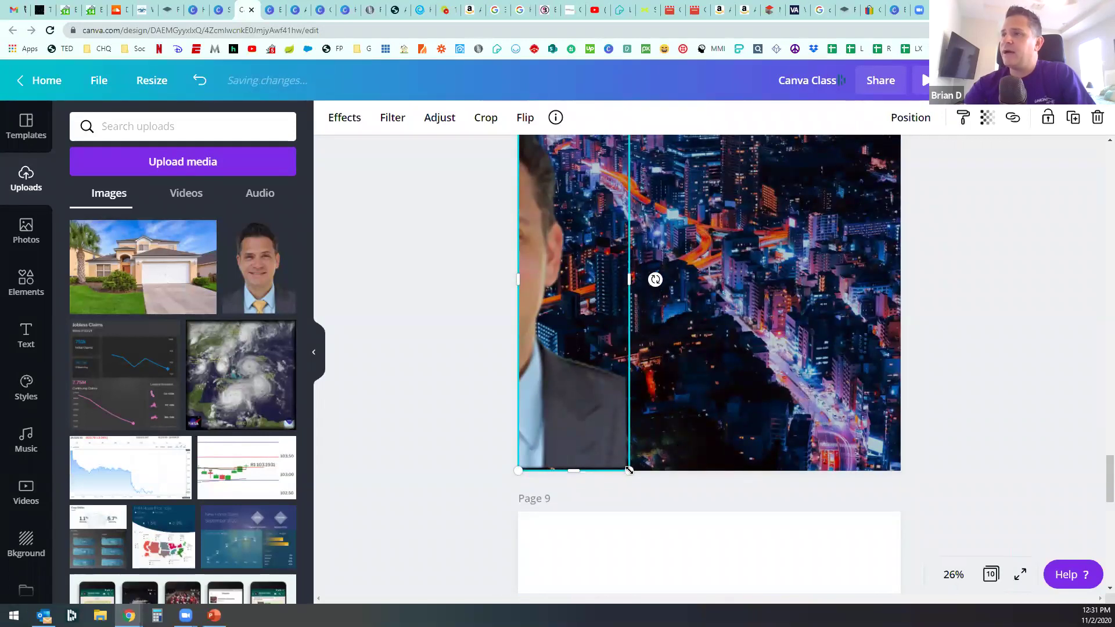
pyautogui.scroll(8, 947, 334)
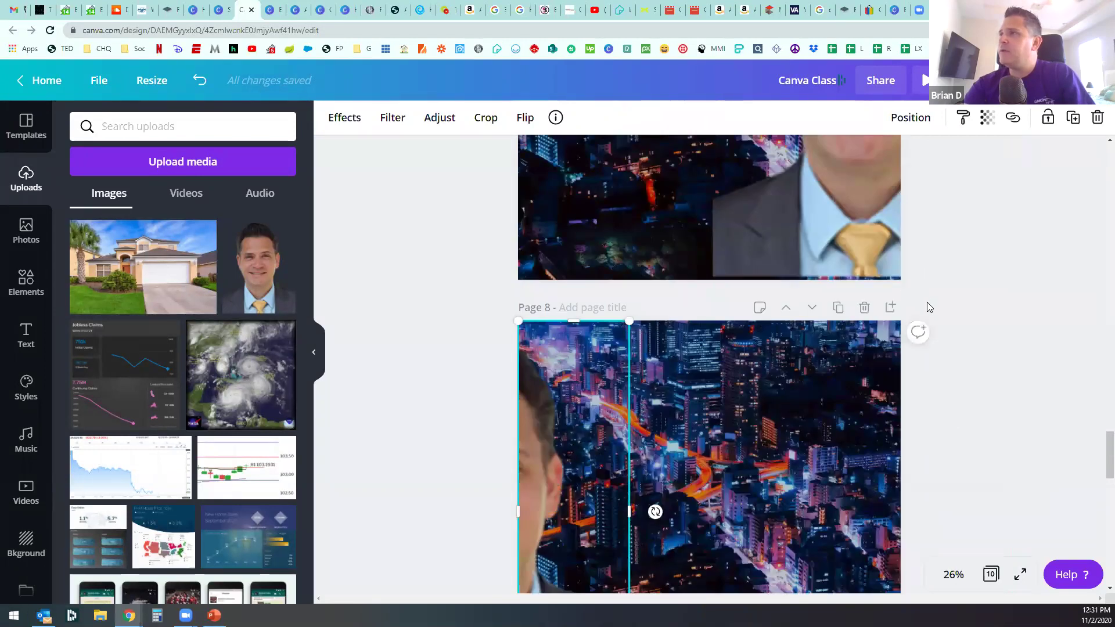
pyautogui.scroll(1, 962, 365)
# Step: Adjust the bottom edge of the Page 7 headshot
pyautogui.click(853, 400)
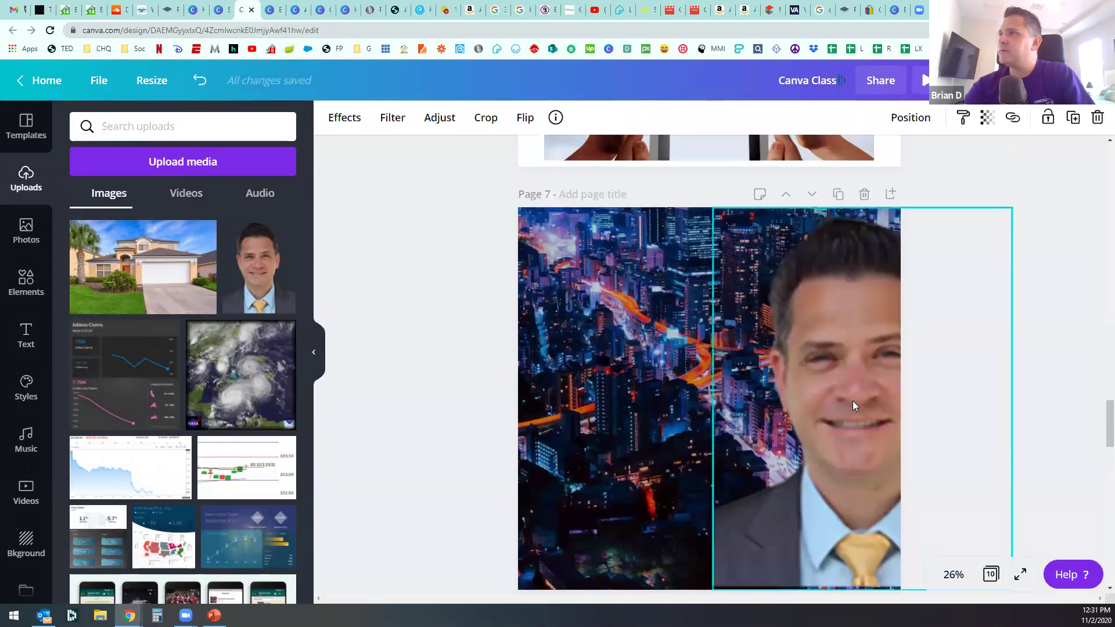
pyautogui.scroll(-3, 918, 427)
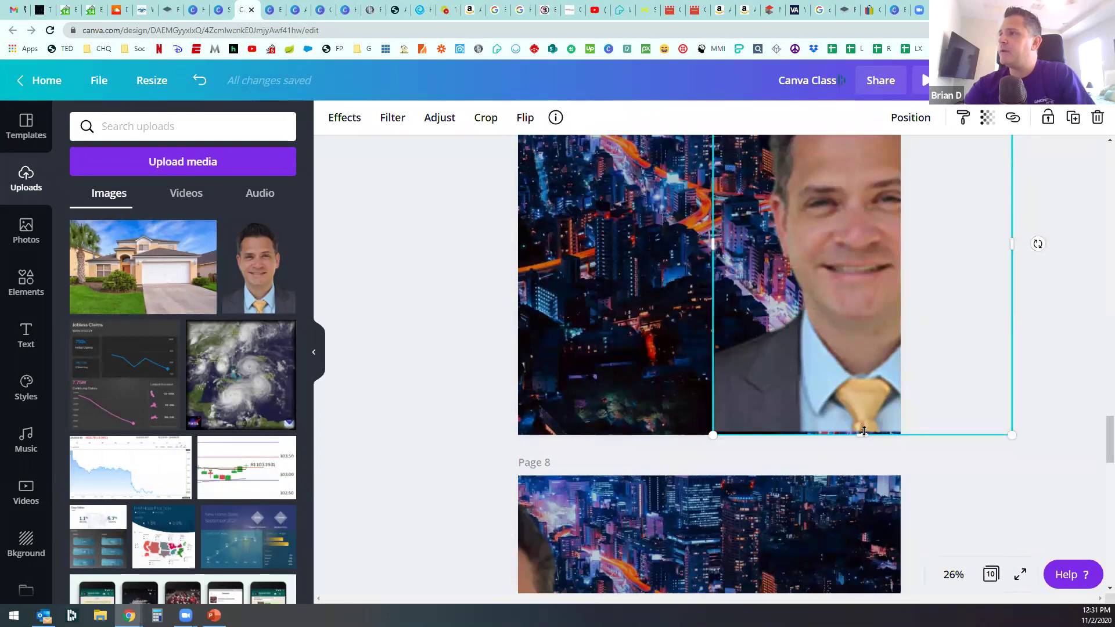
pyautogui.click(864, 431)
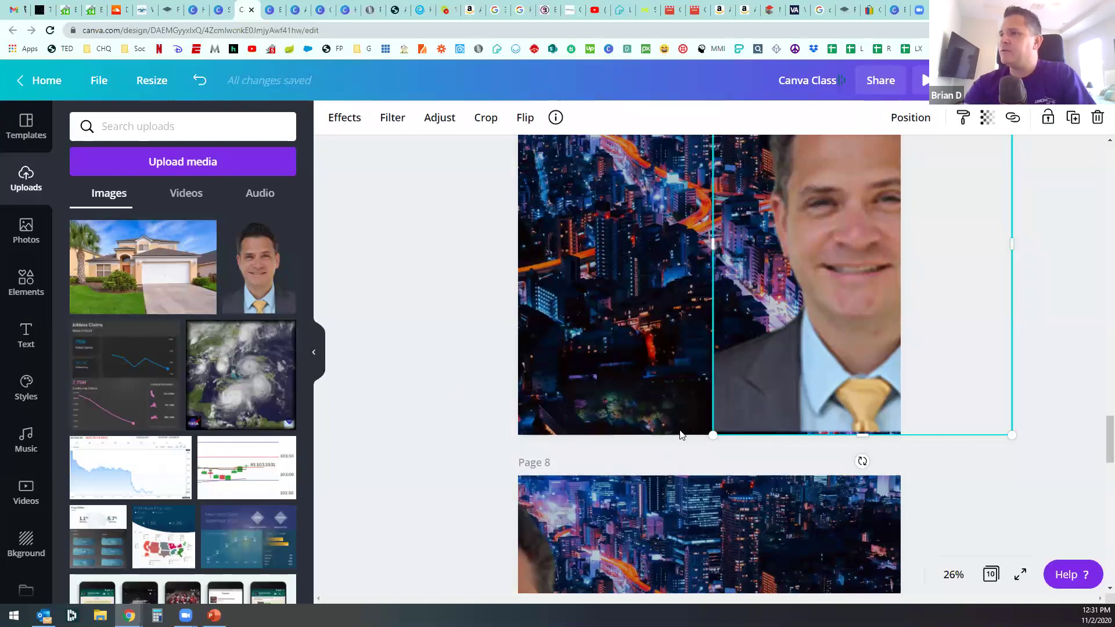
pyautogui.scroll(-2, 451, 398)
pyautogui.scroll(2, 461, 401)
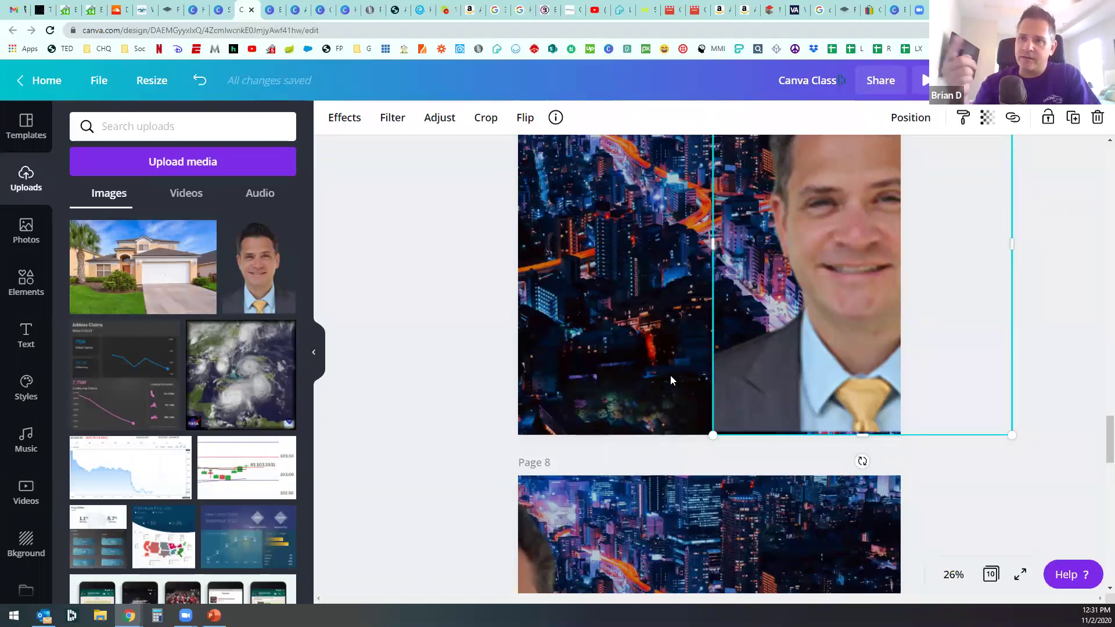
pyautogui.scroll(3, 658, 377)
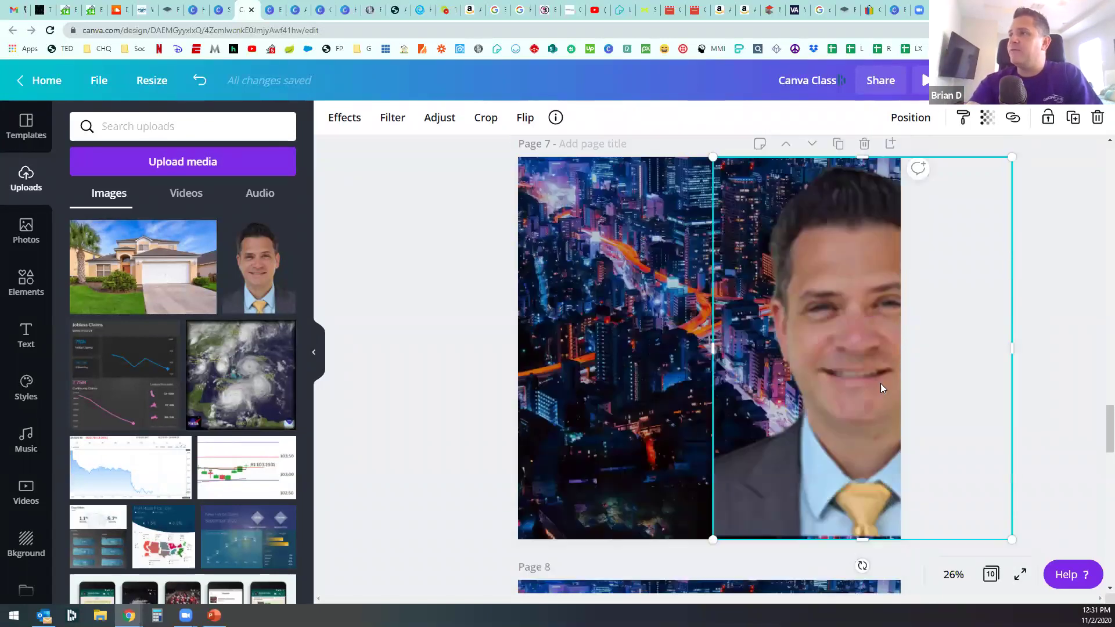
pyautogui.scroll(-4, 574, 398)
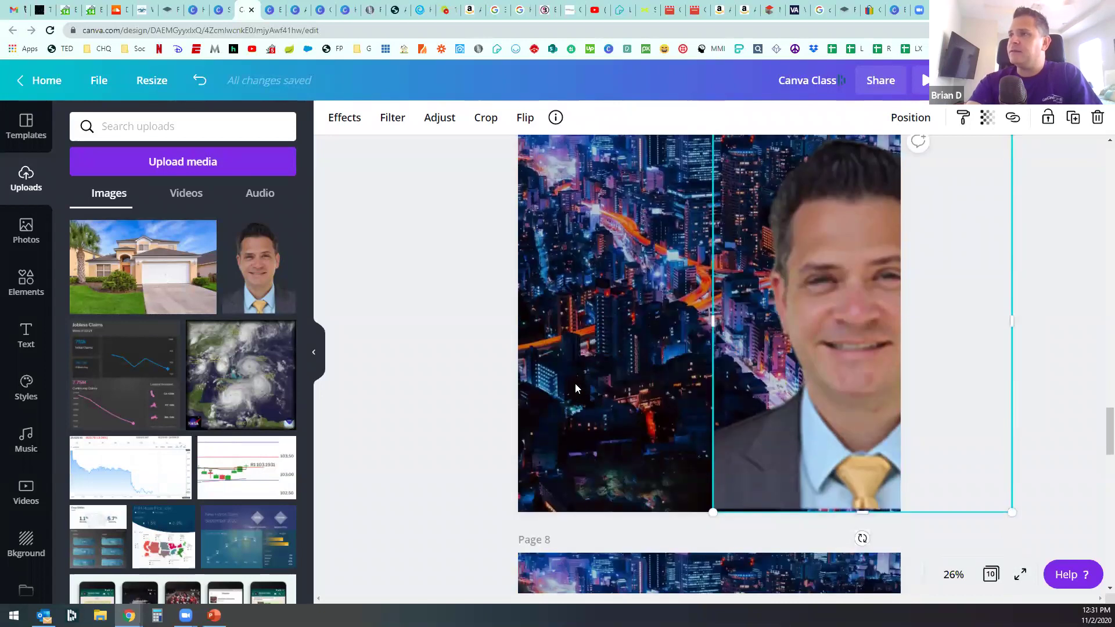
pyautogui.scroll(-2, 550, 470)
pyautogui.scroll(-1, 554, 457)
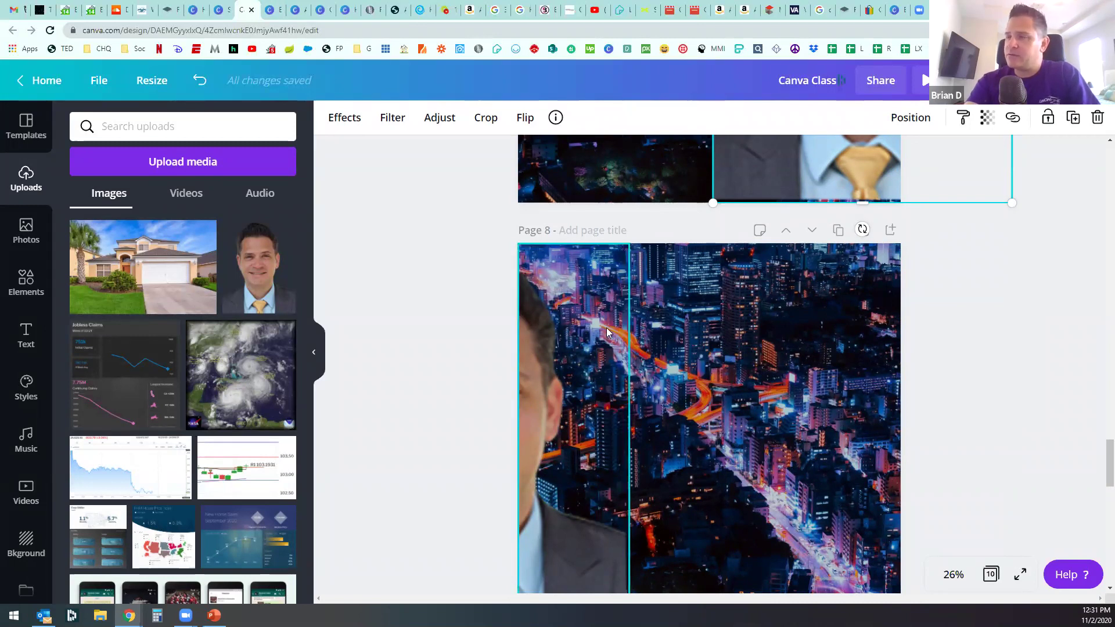
pyautogui.scroll(-2, 678, 348)
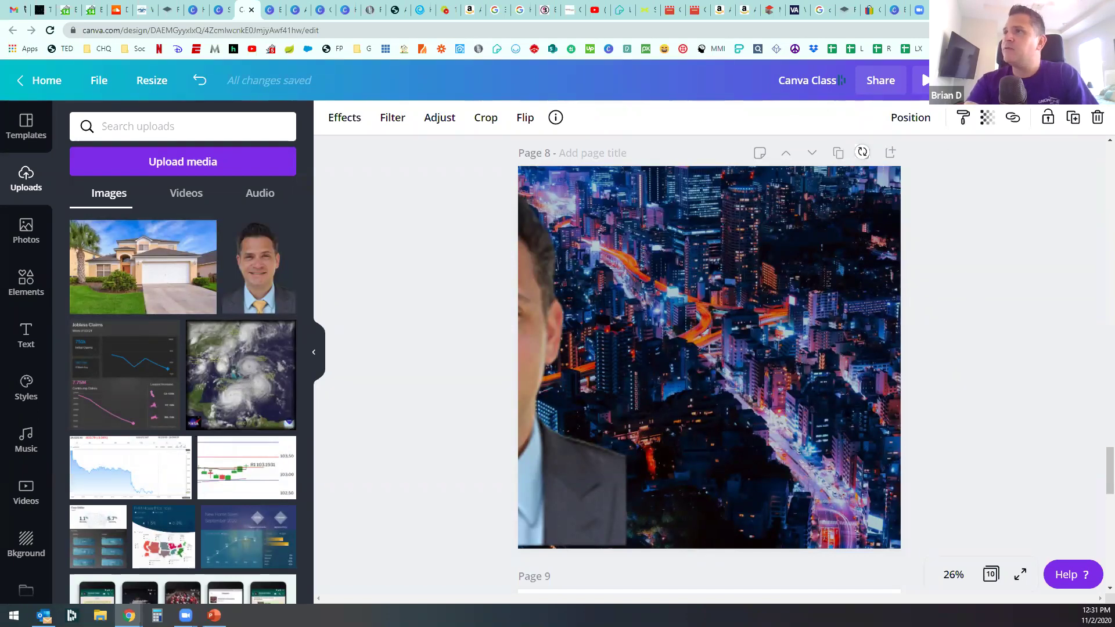
# Step: Switch to the Instagram tab and close the open post to return to the profile
pyautogui.hotkey('ctrl', 'Tab')
pyautogui.click(1022, 146)
pyautogui.scroll(15, 192, 250)
# Step: Search Instagram for the mortgage loan officer and scroll through his profile posts
pyautogui.click(496, 80)
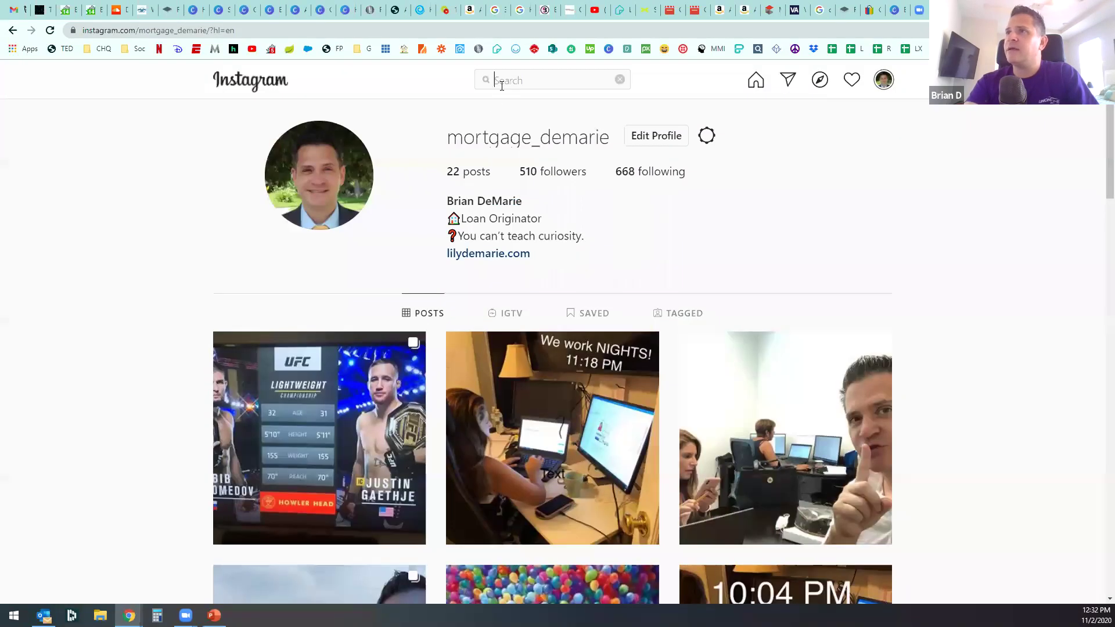
pyautogui.write('nne')
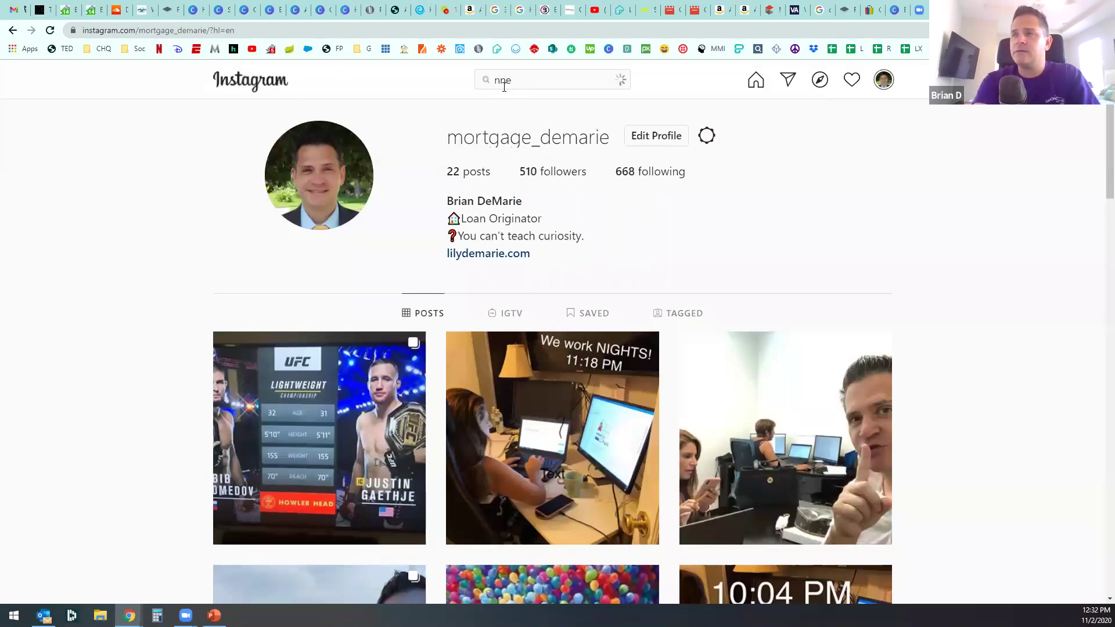
pyautogui.click(528, 125)
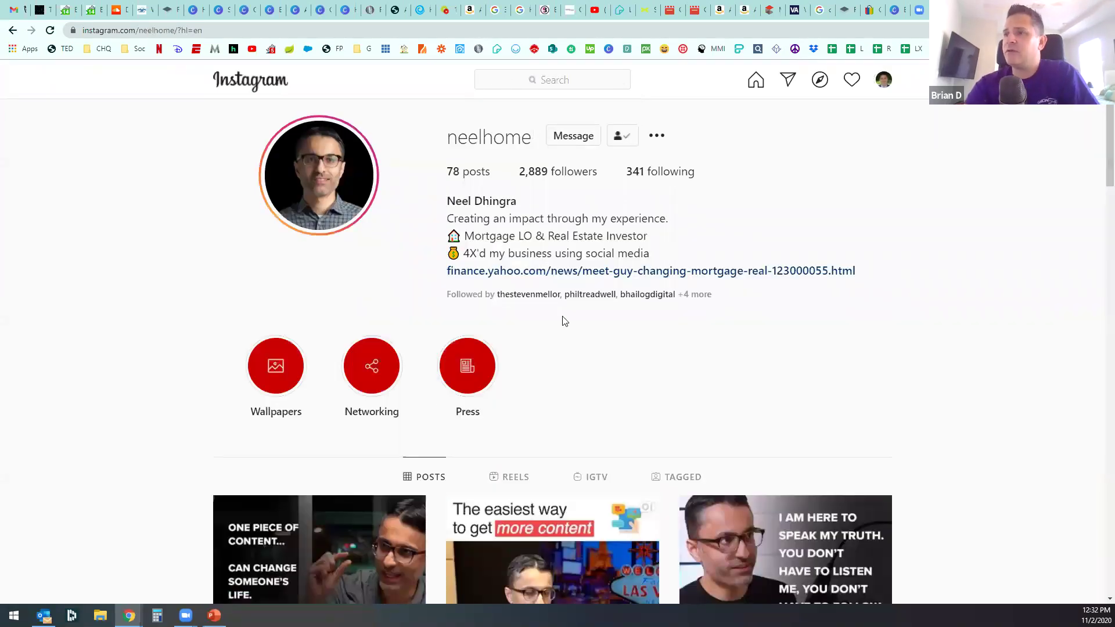
pyautogui.scroll(-15, 572, 354)
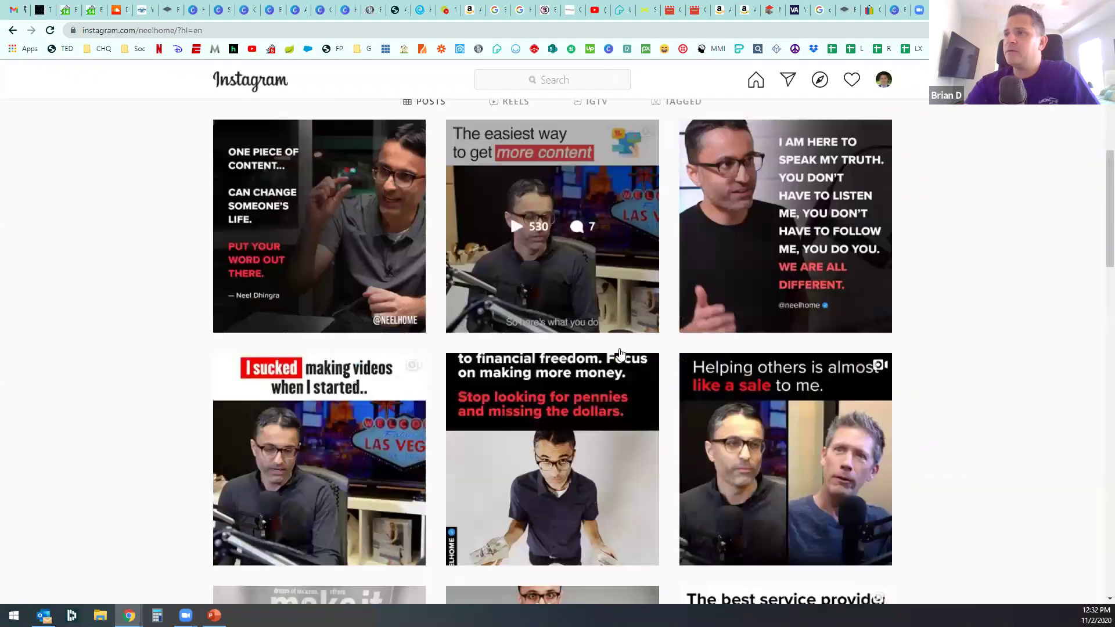
pyautogui.scroll(-20, 625, 357)
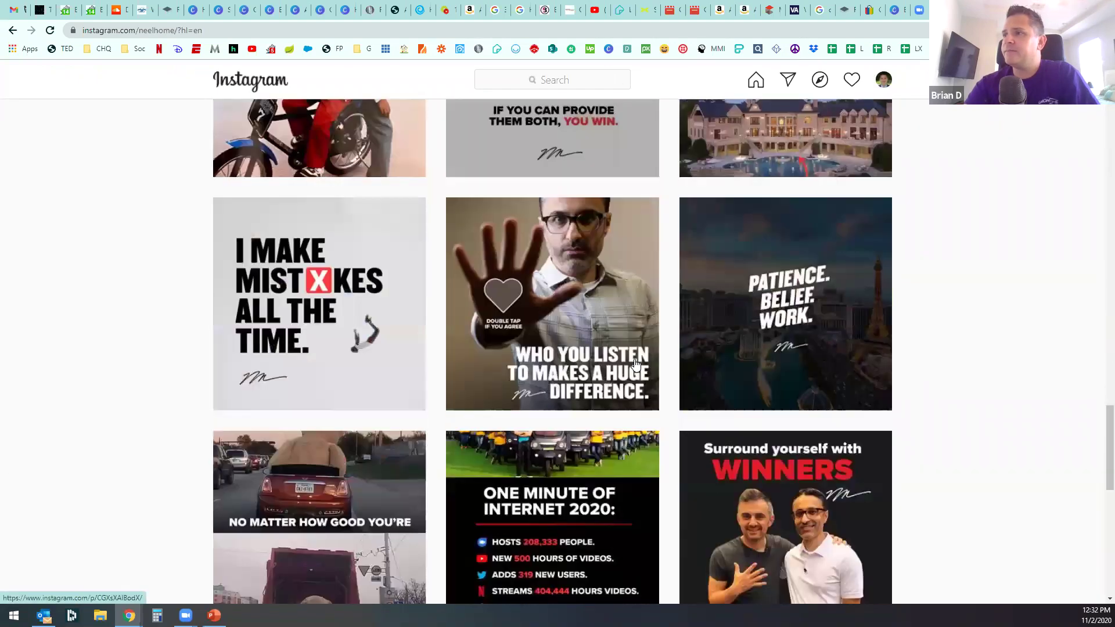
pyautogui.scroll(-20, 637, 364)
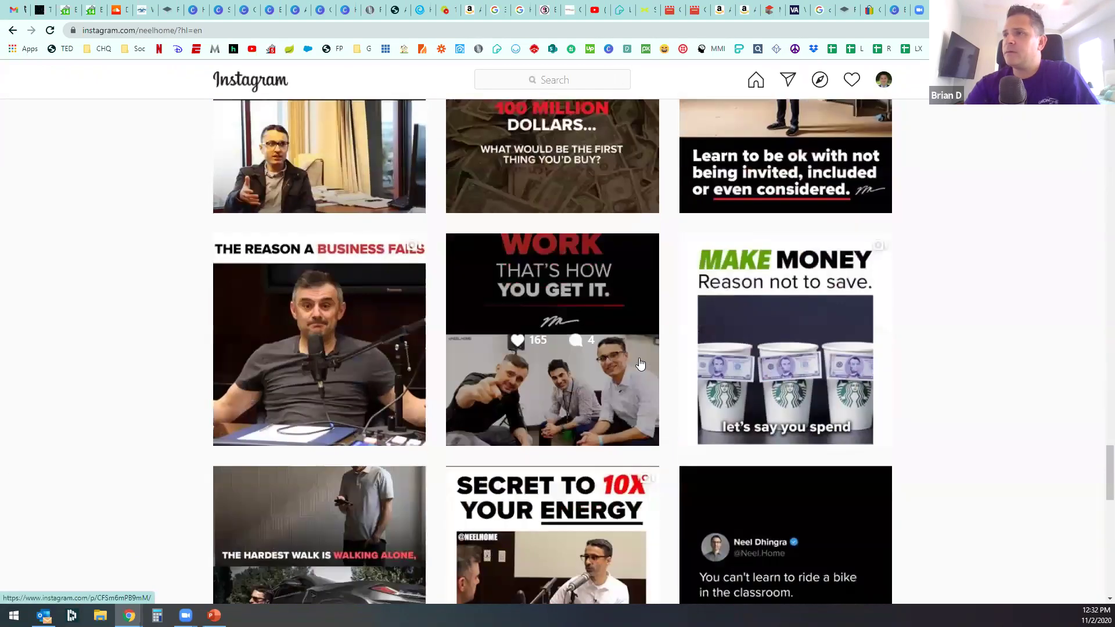
pyautogui.scroll(-20, 640, 365)
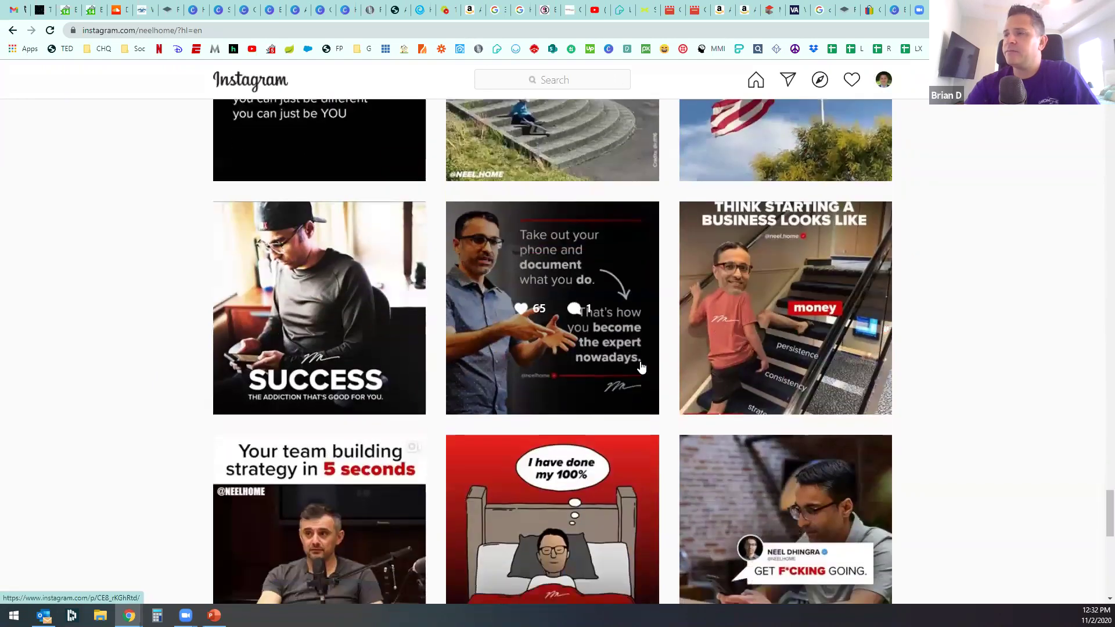
pyautogui.scroll(-7, 643, 368)
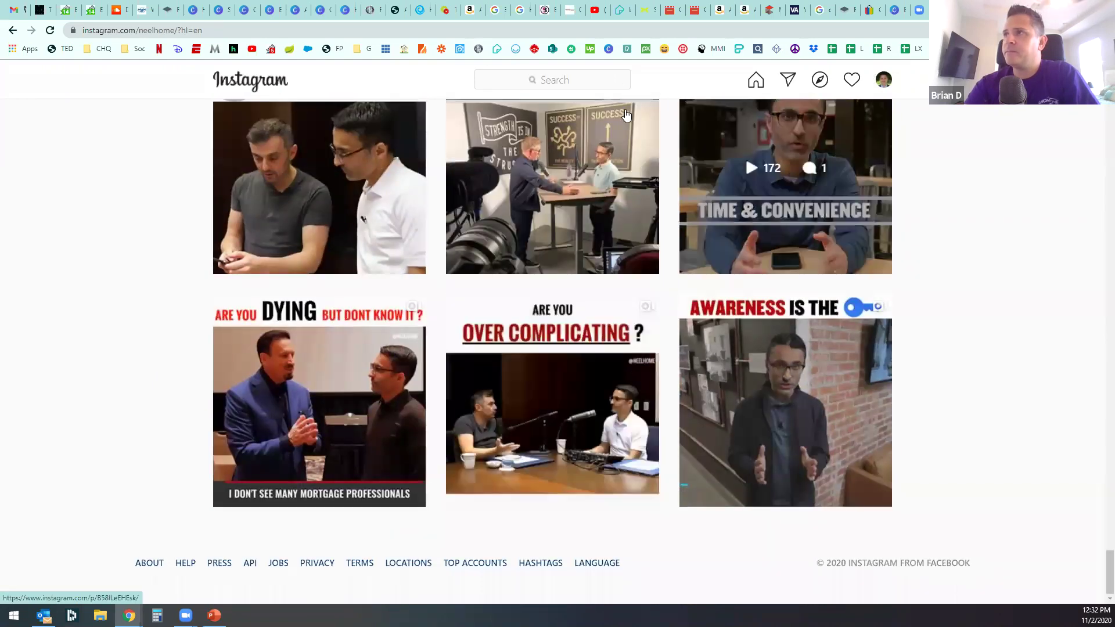
pyautogui.scroll(12, 579, 295)
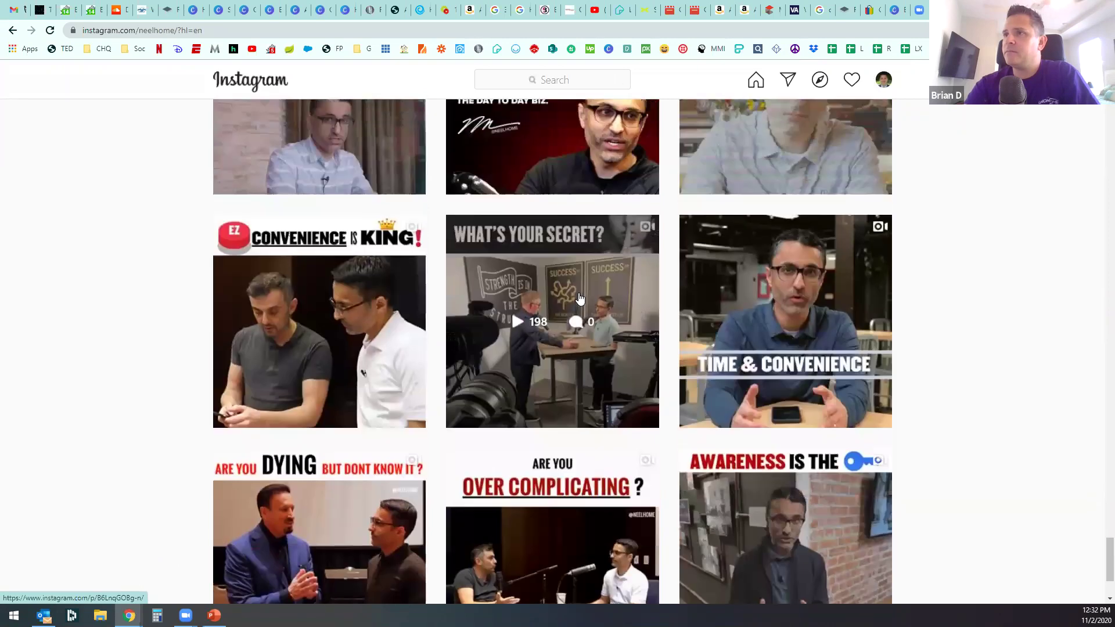
pyautogui.scroll(1, 585, 293)
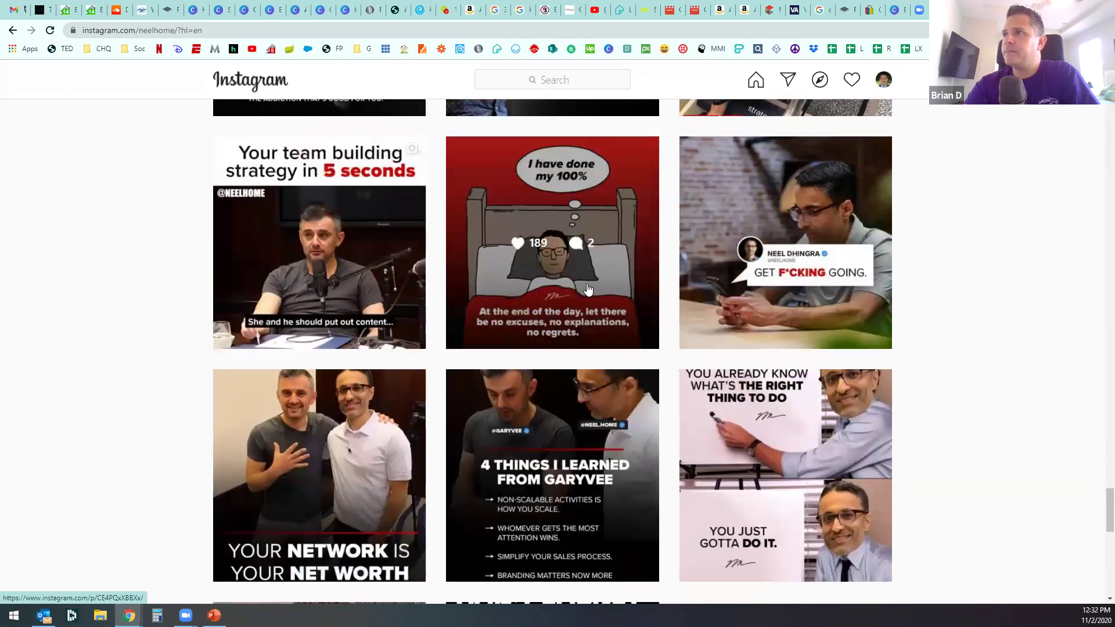
pyautogui.scroll(2, 631, 213)
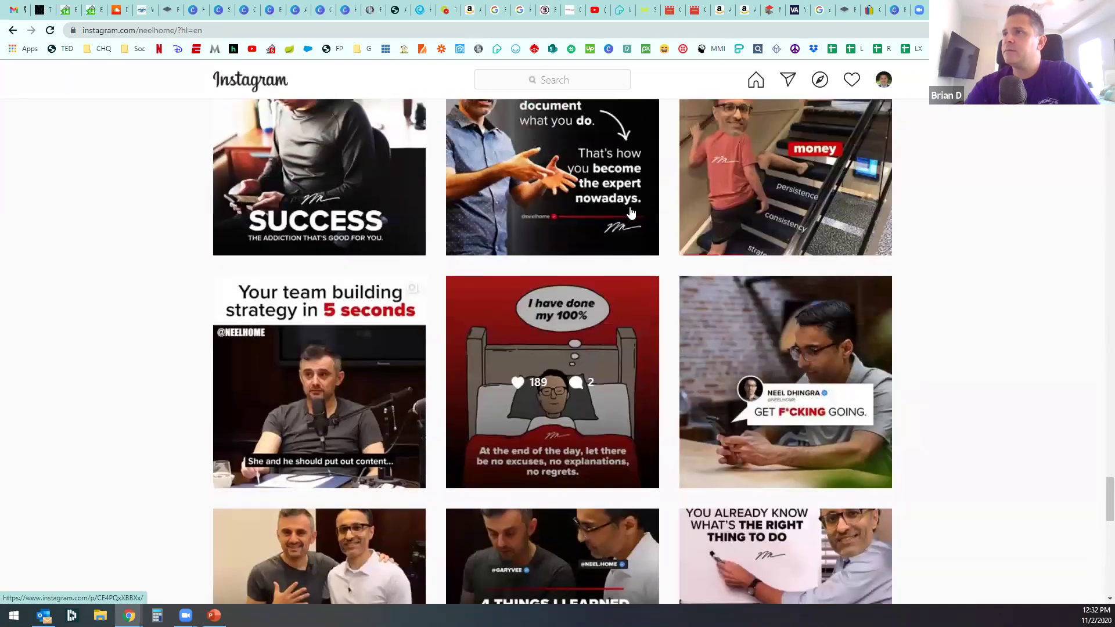
# Step: View his red cartoon post, then search his name again and browse his second profile
pyautogui.click(622, 303)
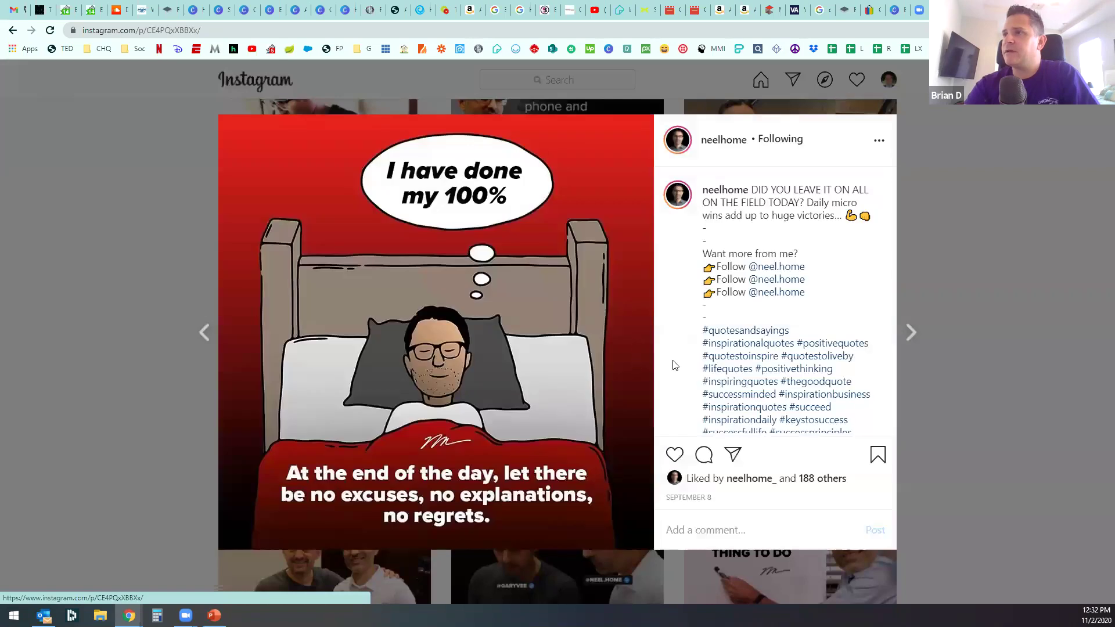
pyautogui.click(1052, 114)
pyautogui.click(561, 74)
pyautogui.write('neel')
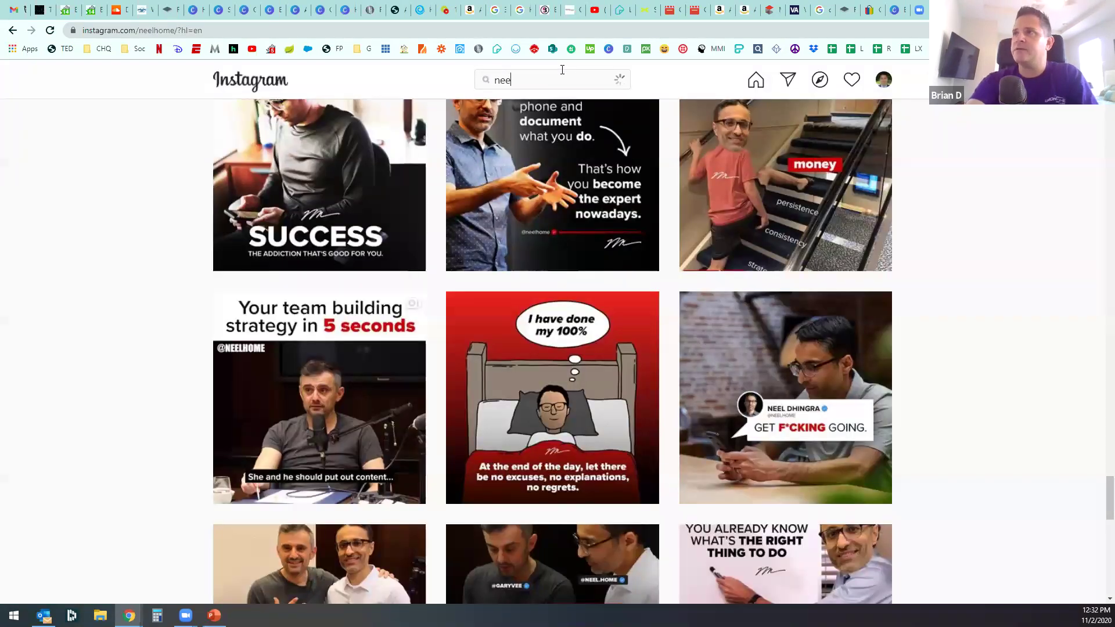
pyautogui.click(561, 184)
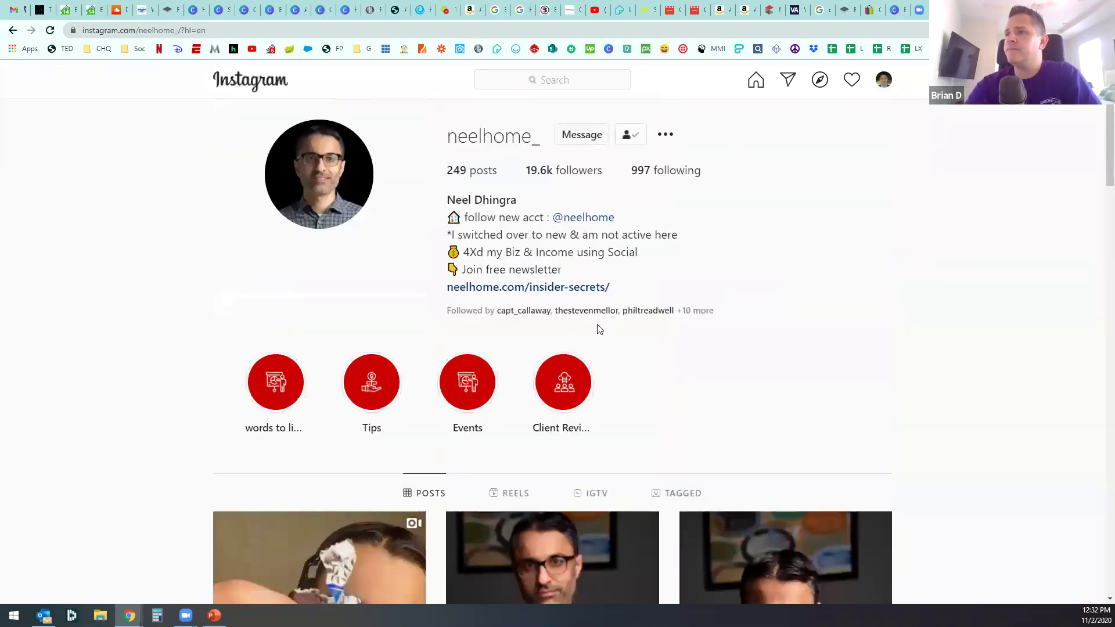
pyautogui.scroll(-13, 598, 329)
pyautogui.scroll(-15, 599, 332)
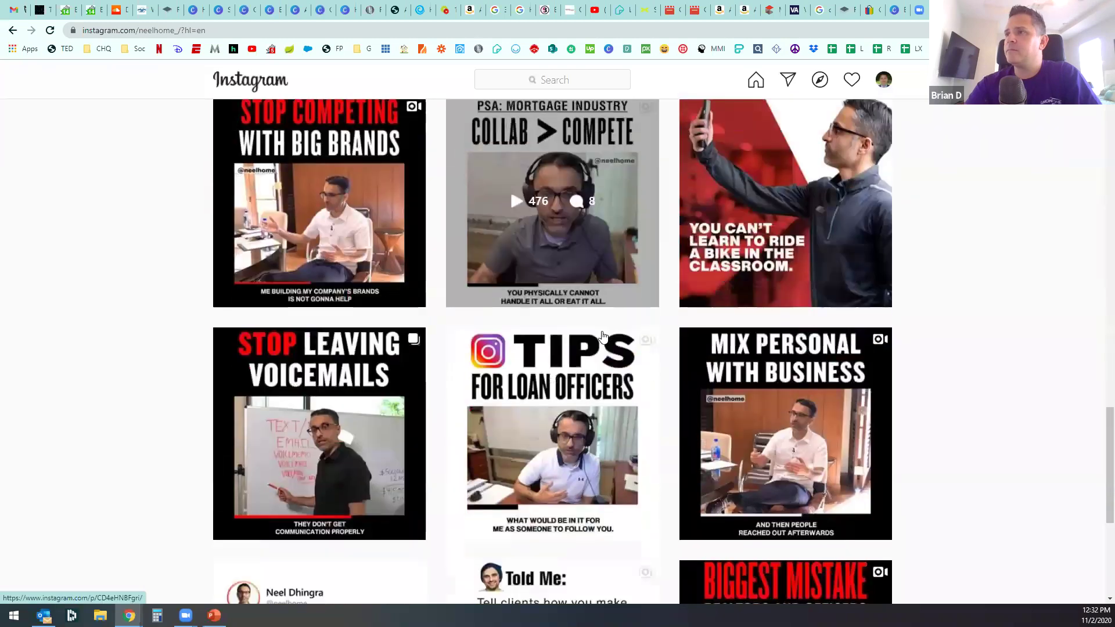
pyautogui.scroll(-13, 636, 334)
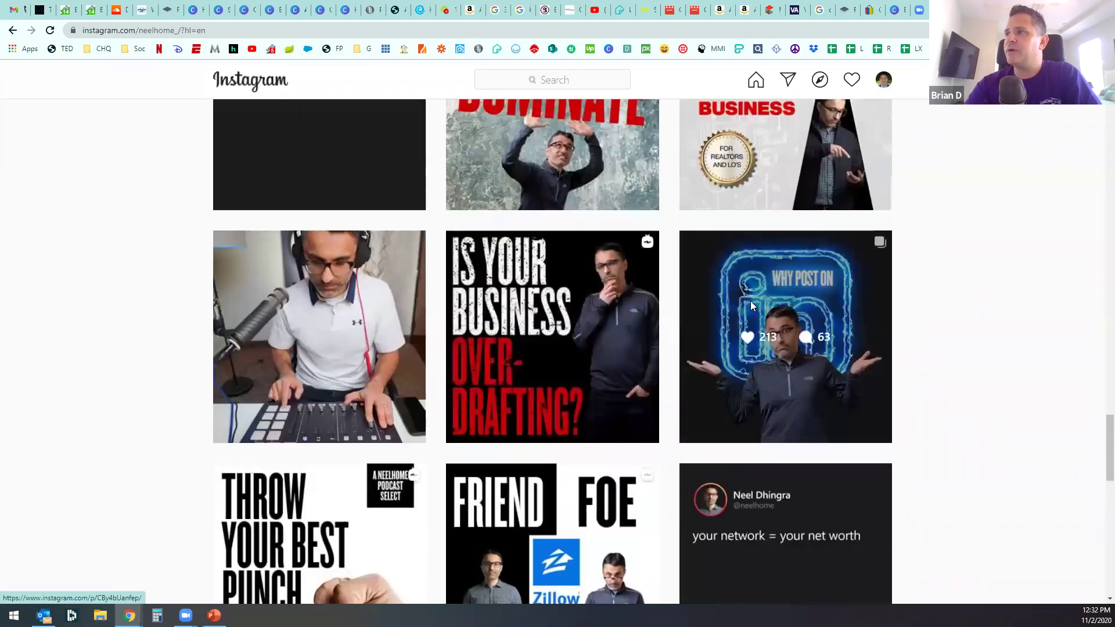
pyautogui.click(751, 302)
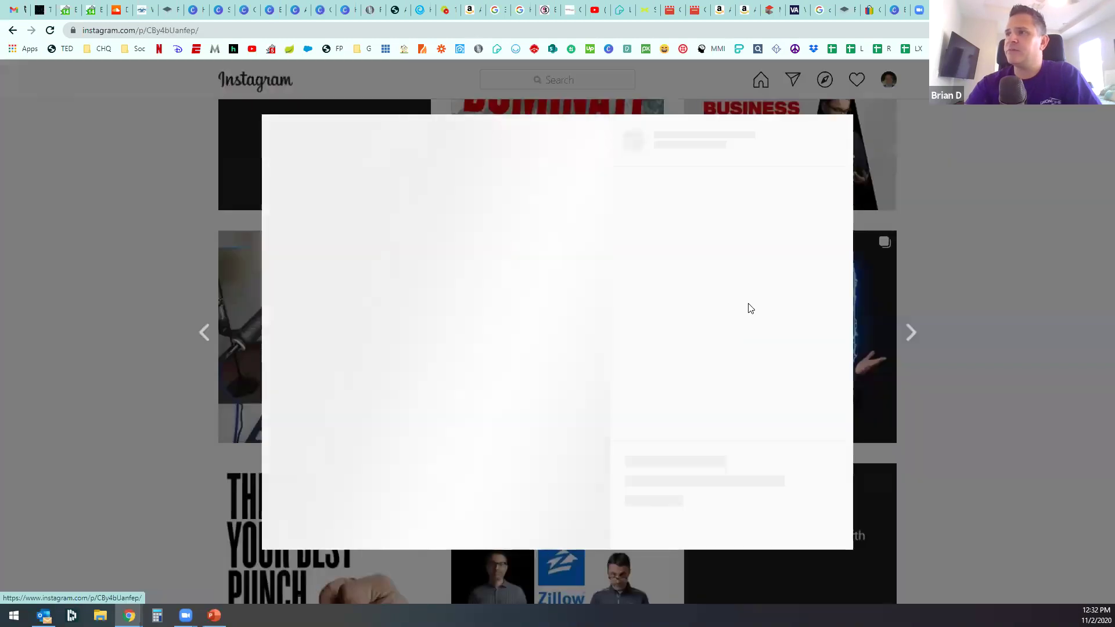
pyautogui.click(590, 334)
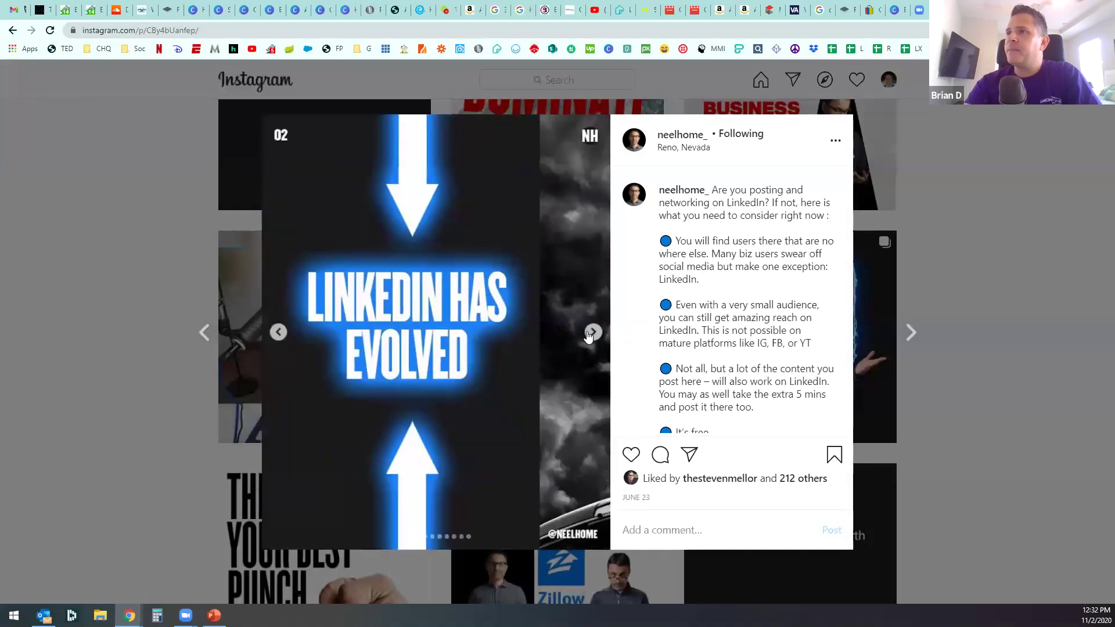
pyautogui.click(590, 334)
pyautogui.click(278, 332)
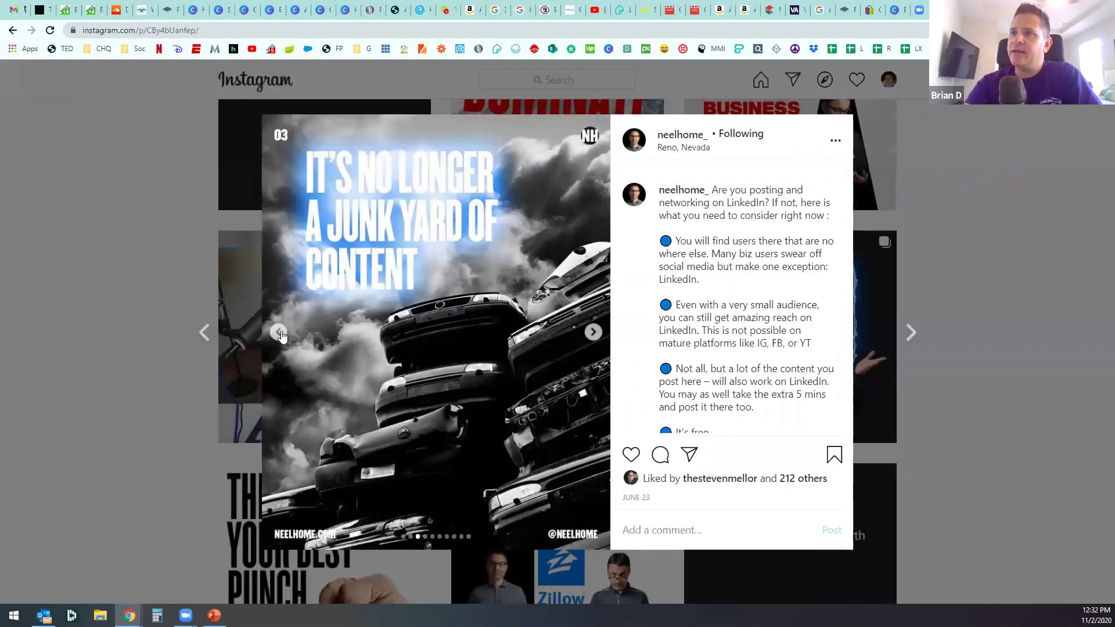
pyautogui.click(279, 334)
pyautogui.click(594, 333)
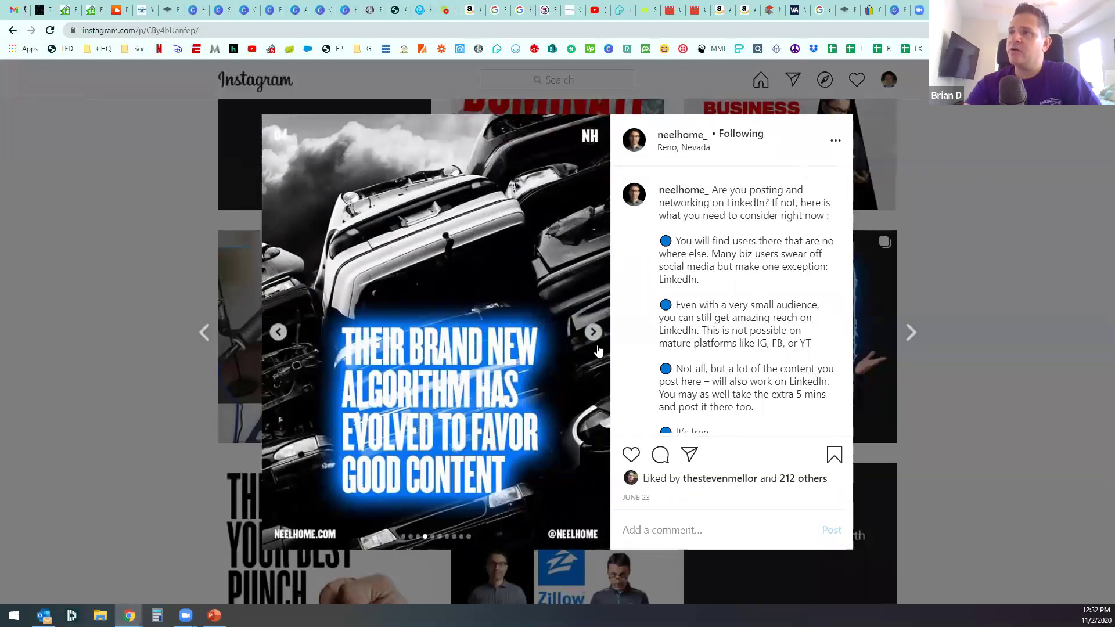
pyautogui.click(595, 334)
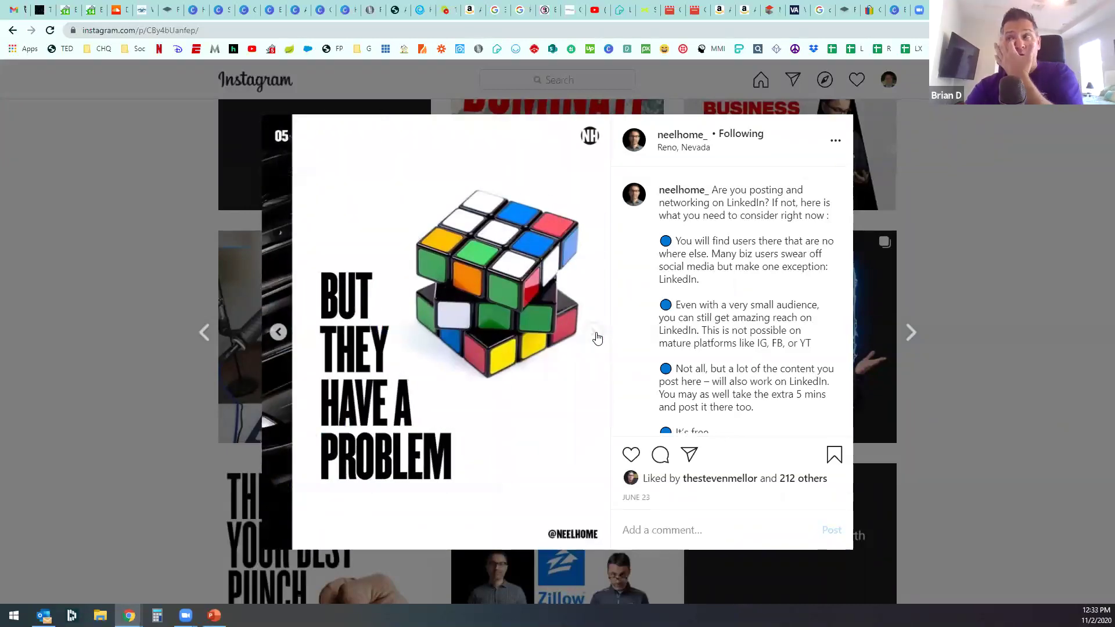
pyautogui.click(593, 337)
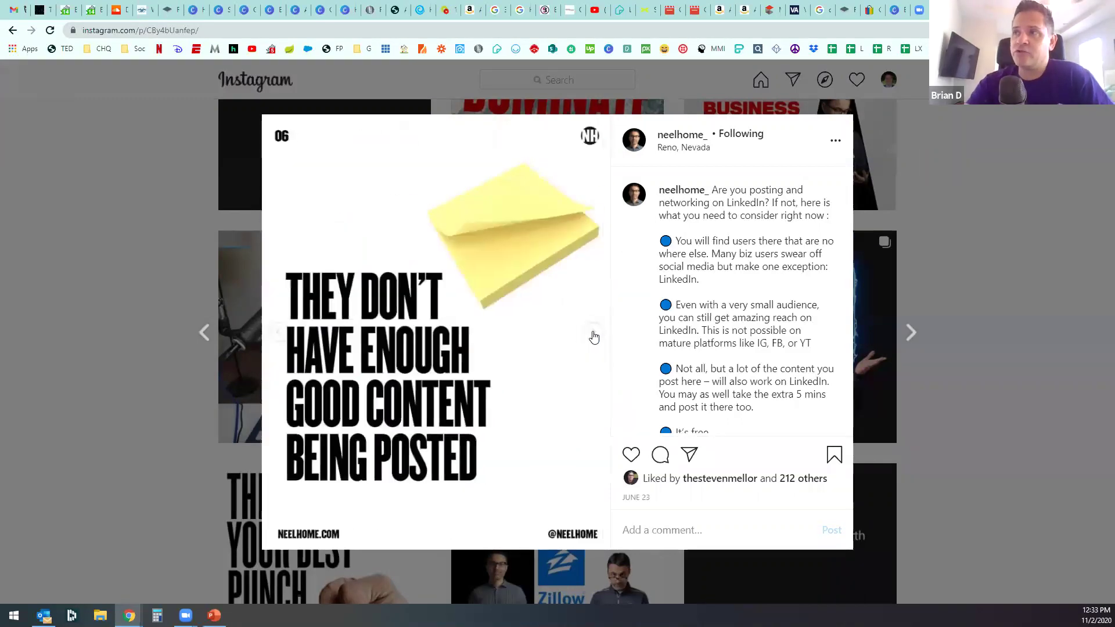
pyautogui.click(594, 337)
pyautogui.click(594, 337)
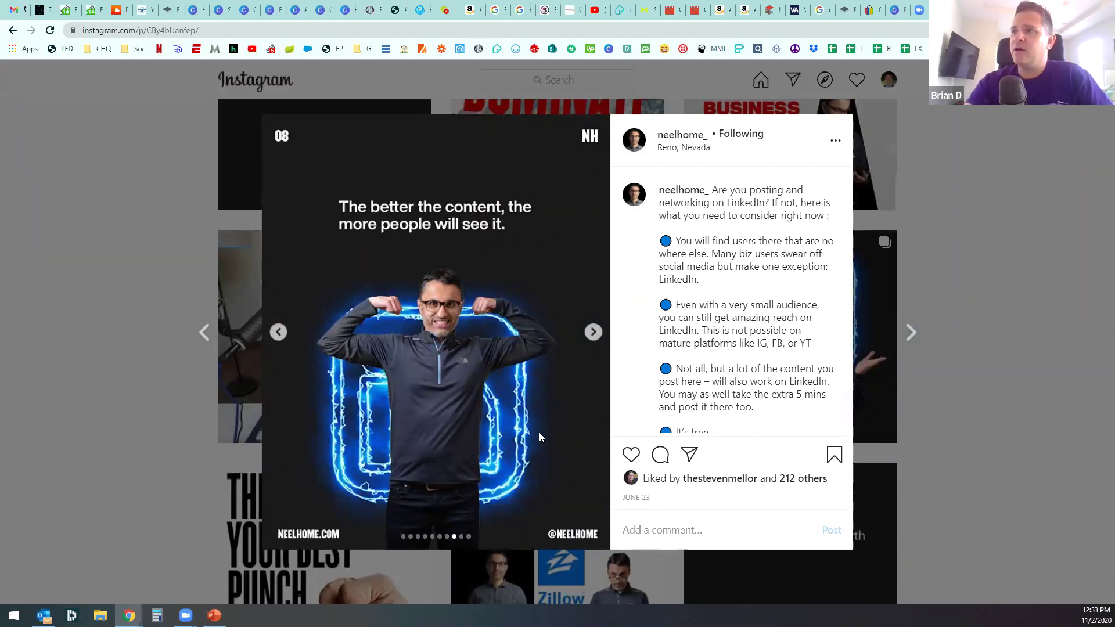
pyautogui.click(593, 331)
pyautogui.click(592, 332)
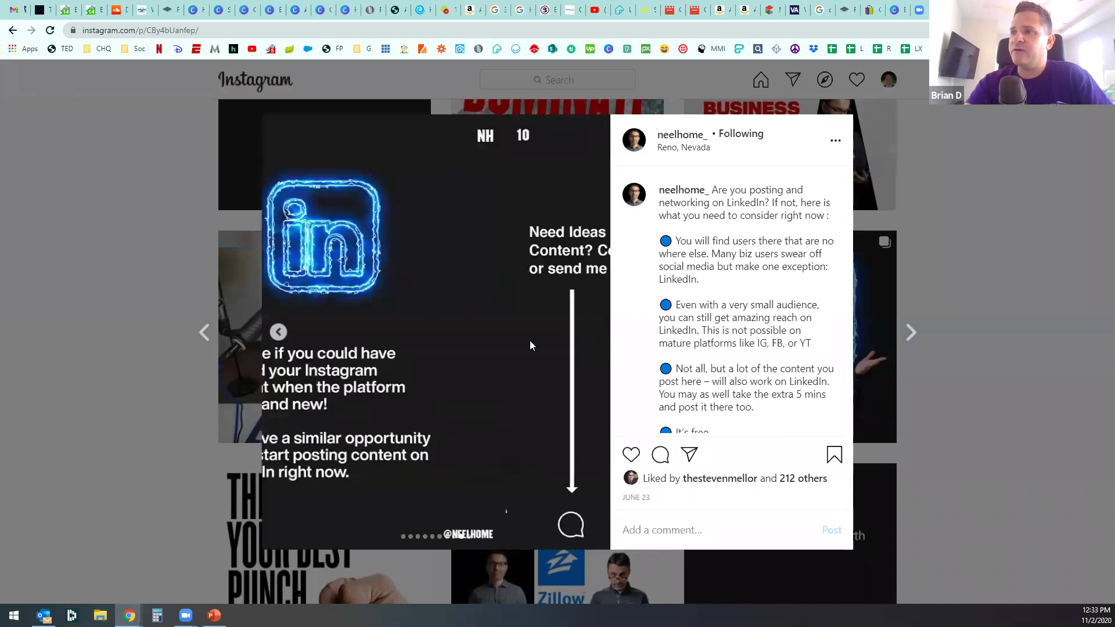
pyautogui.click(278, 332)
pyautogui.click(279, 332)
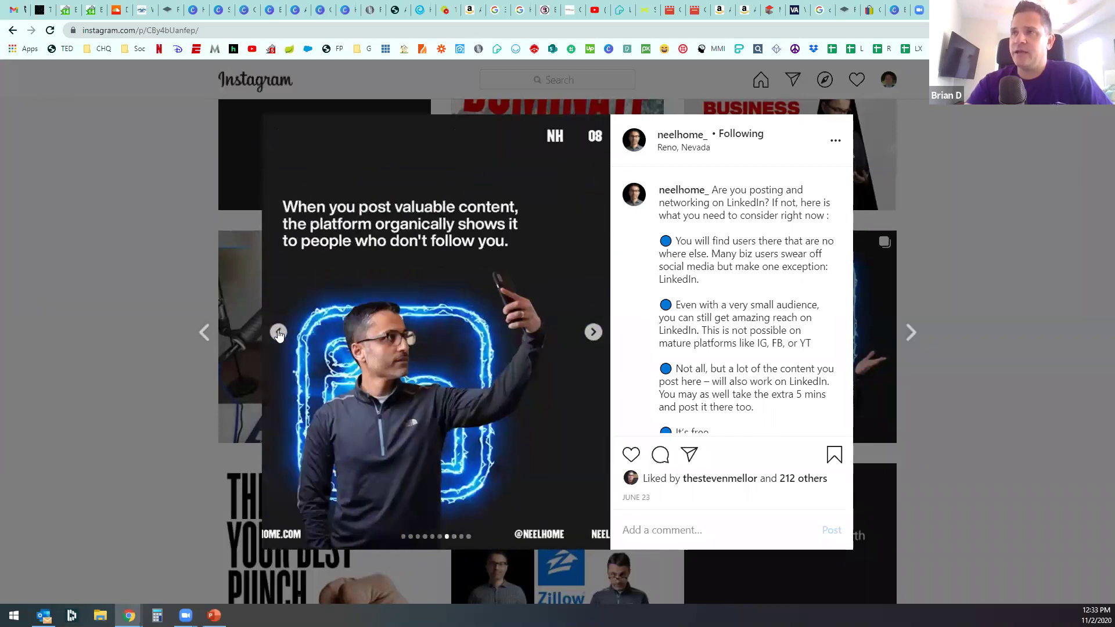
pyautogui.click(279, 333)
pyautogui.click(280, 335)
pyautogui.click(279, 335)
pyautogui.click(279, 335)
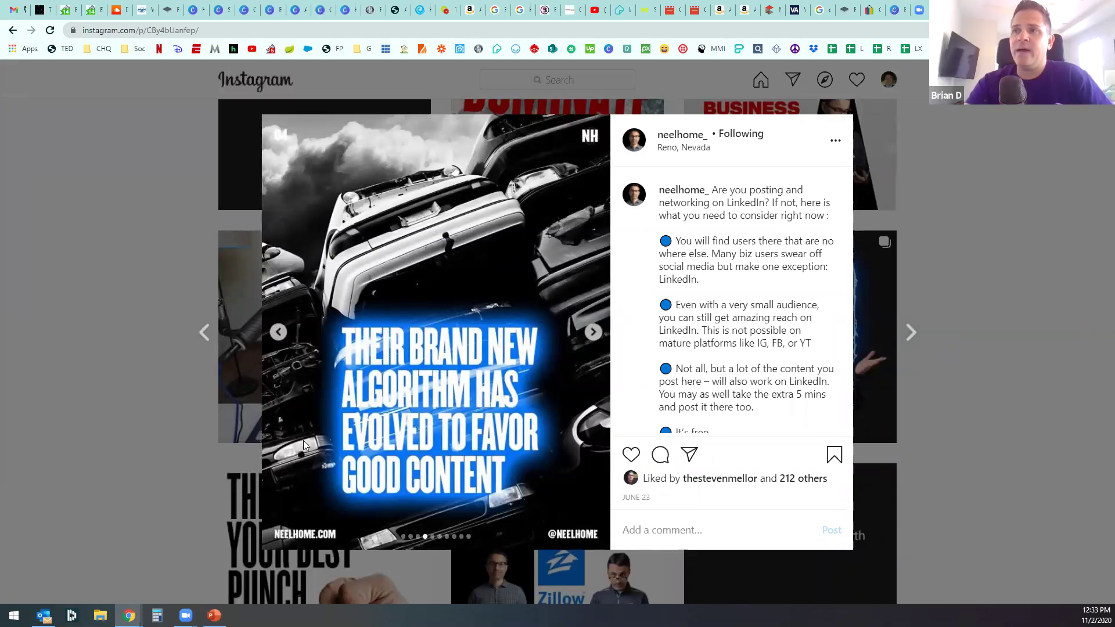
pyautogui.click(280, 333)
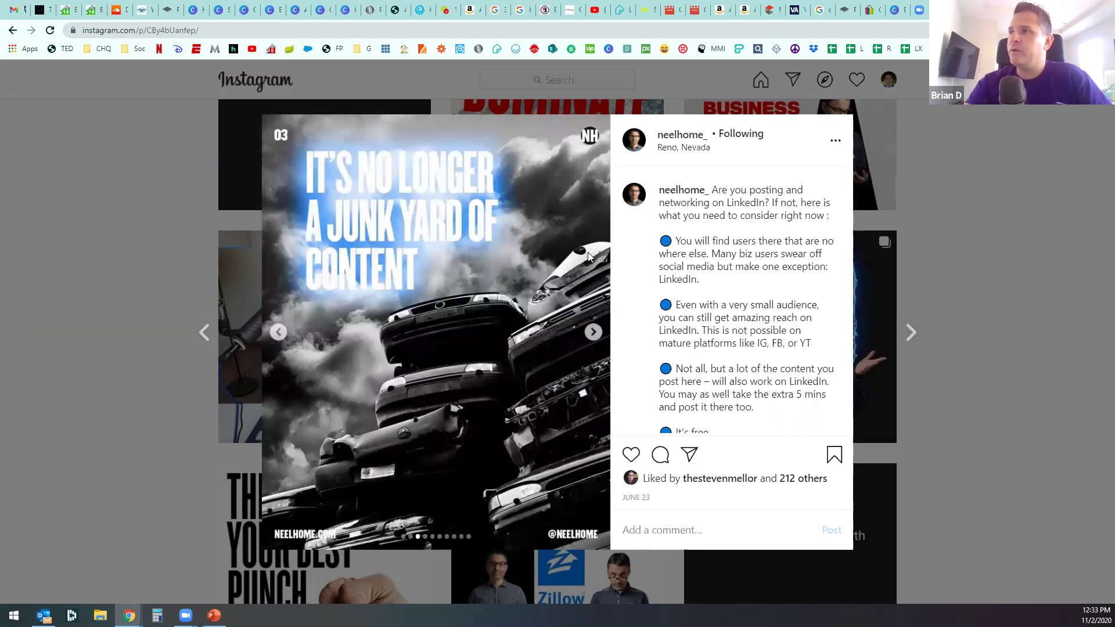
pyautogui.press('Escape')
# Step: Return to the Canva Class design and search stock photos for 'cities', then 'skyline'
pyautogui.click(237, 9)
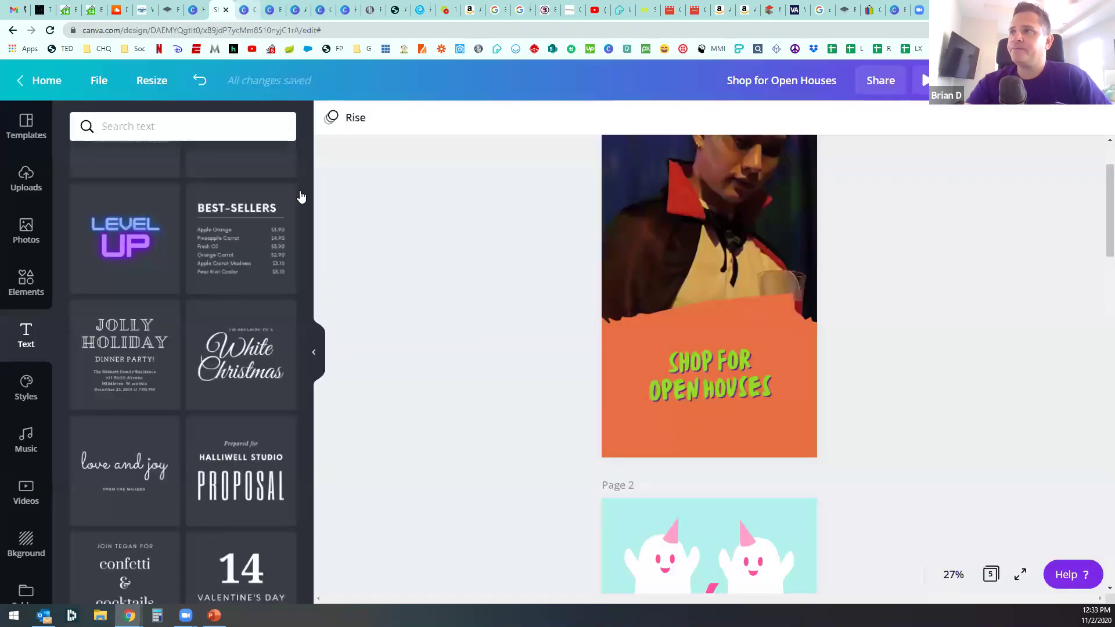
pyautogui.click(246, 14)
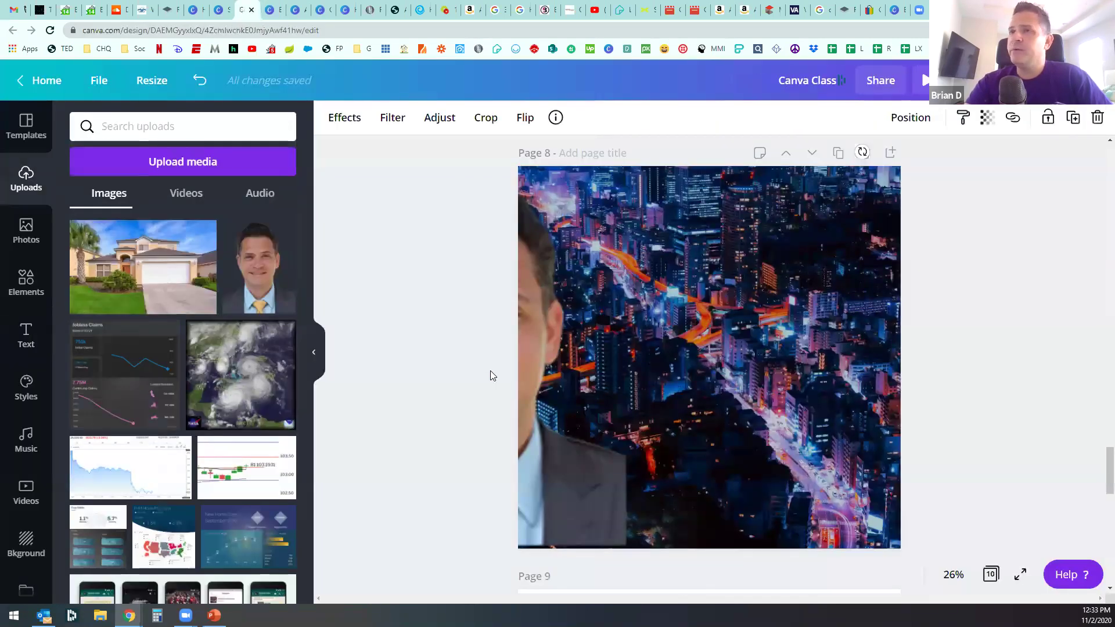
pyautogui.click(25, 232)
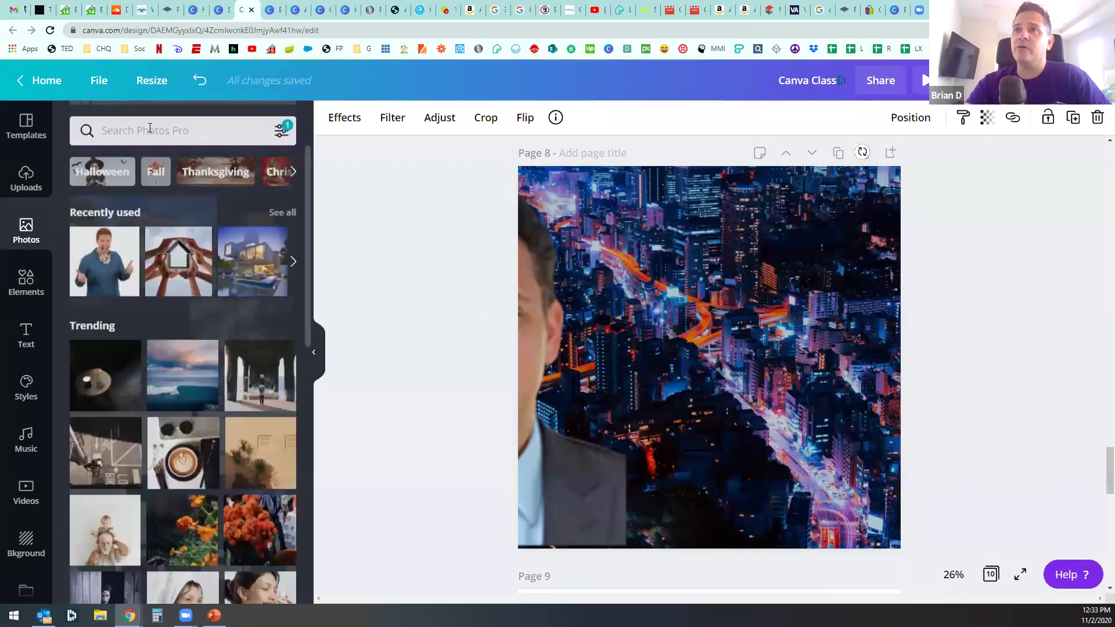
pyautogui.click(150, 128)
pyautogui.write('cities')
pyautogui.press('Return')
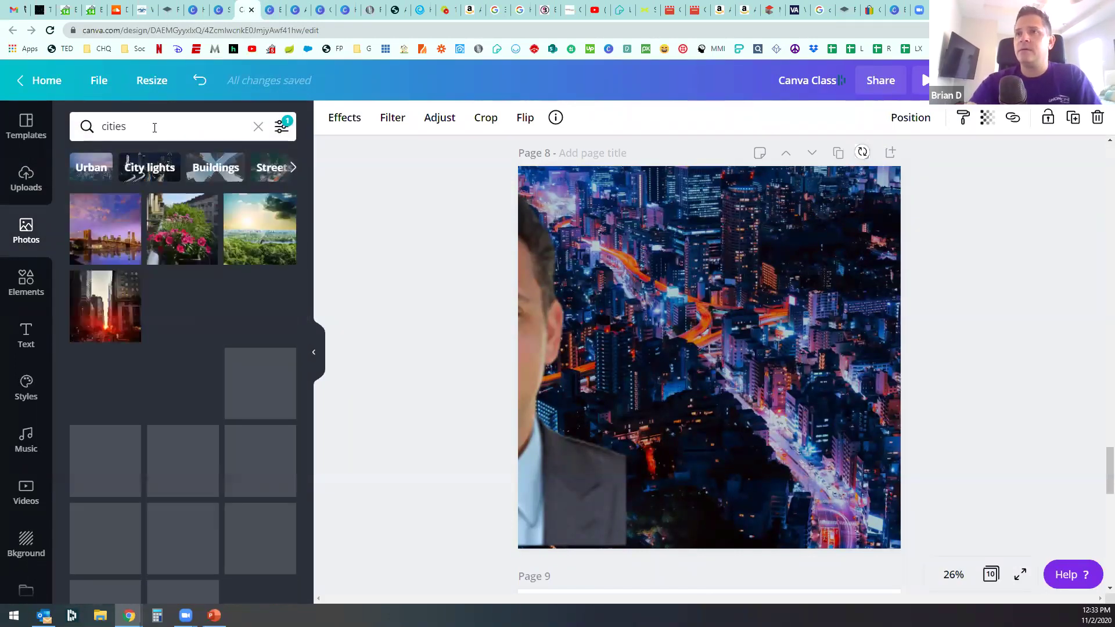
pyautogui.click(161, 133)
pyautogui.hotkey('ctrl', 'a')
pyautogui.press('BackSpace')
pyautogui.write('skyline')
pyautogui.press('Return')
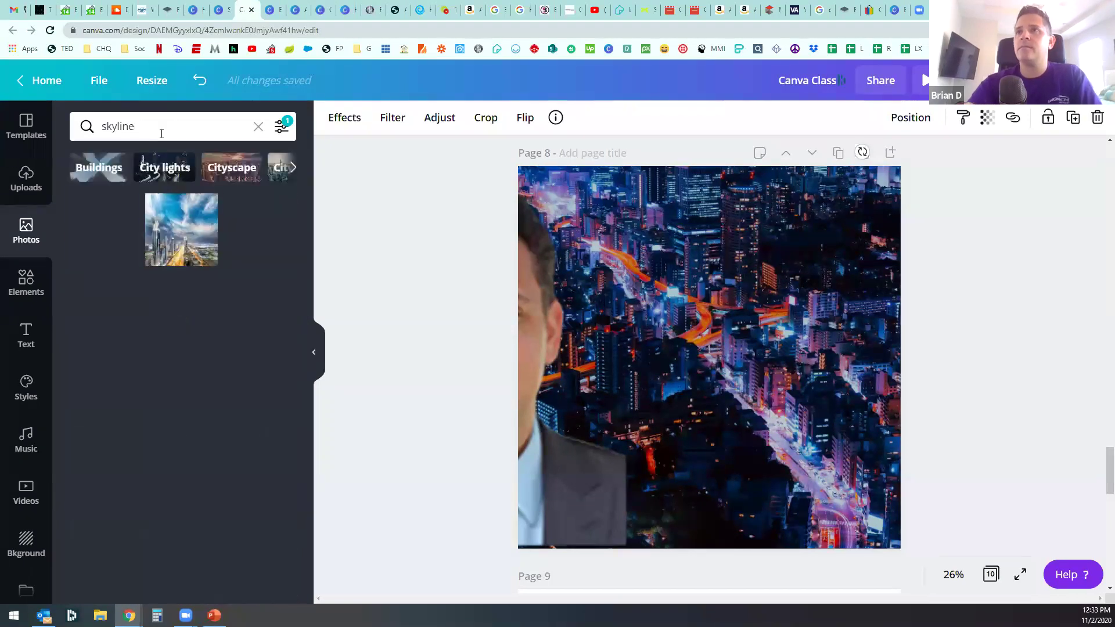
# Step: Filter the skyline results to Horizontal orientation instead of square or vertical
pyautogui.click(281, 126)
pyautogui.click(96, 284)
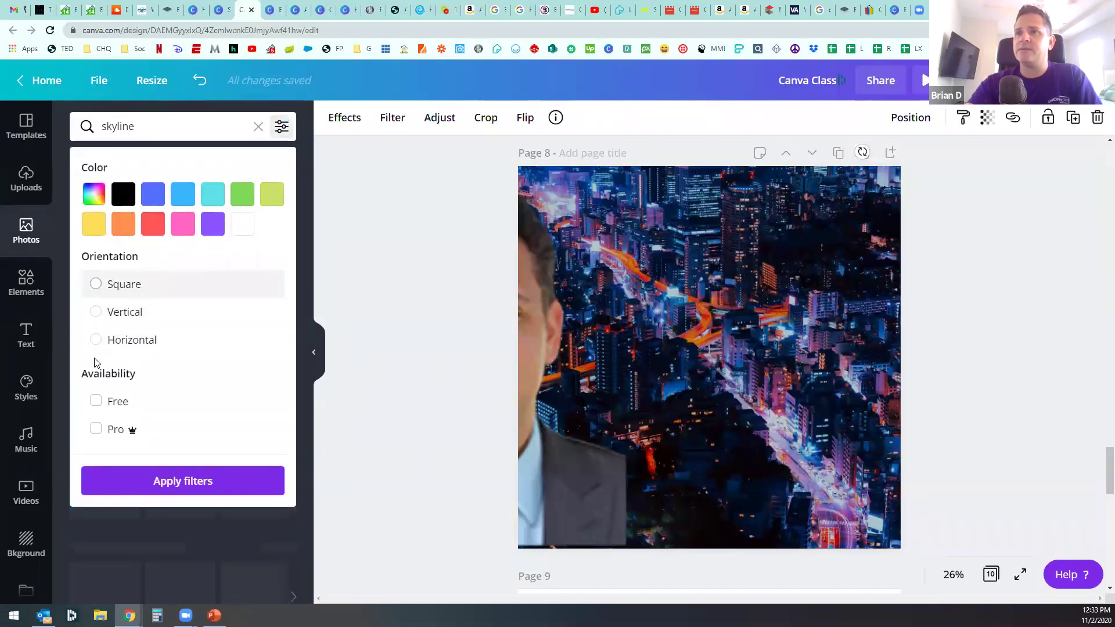
pyautogui.click(184, 485)
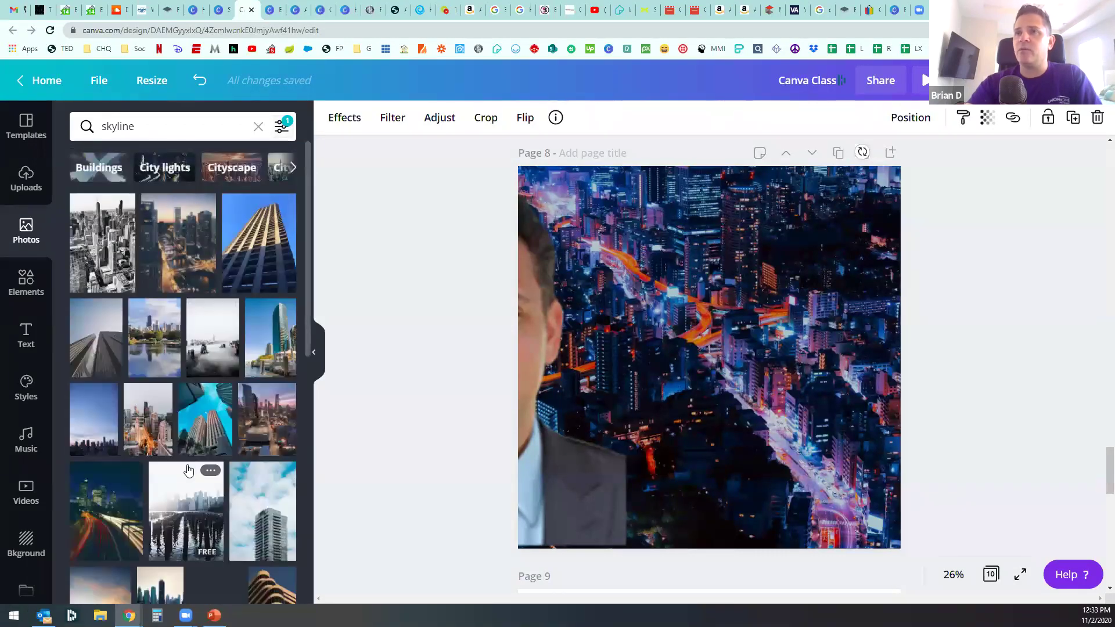
pyautogui.click(281, 126)
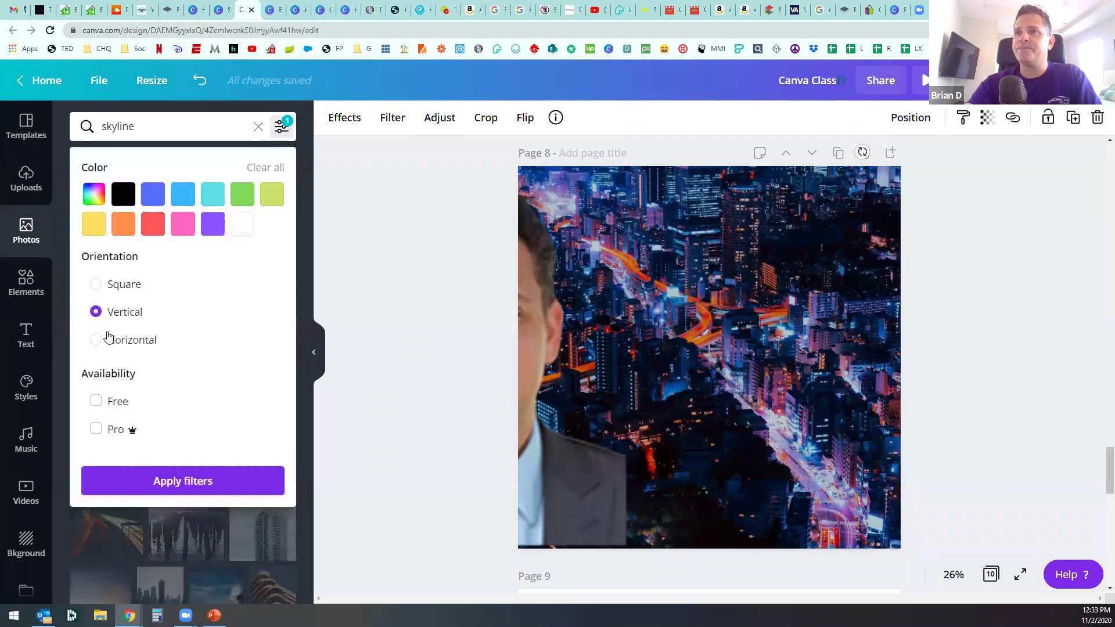
pyautogui.click(97, 340)
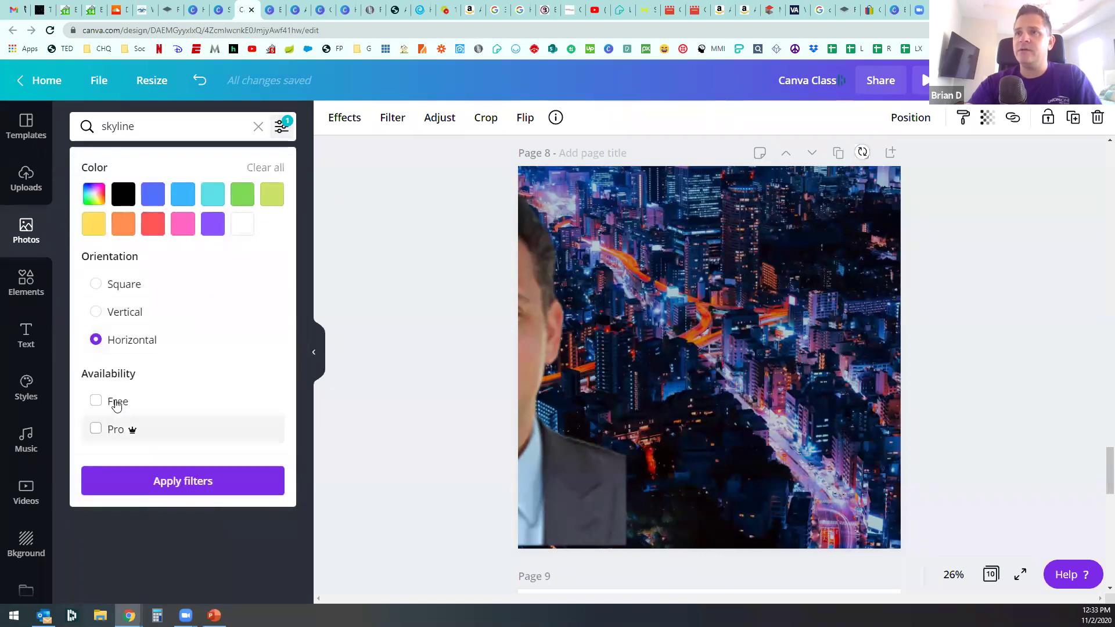
pyautogui.click(144, 483)
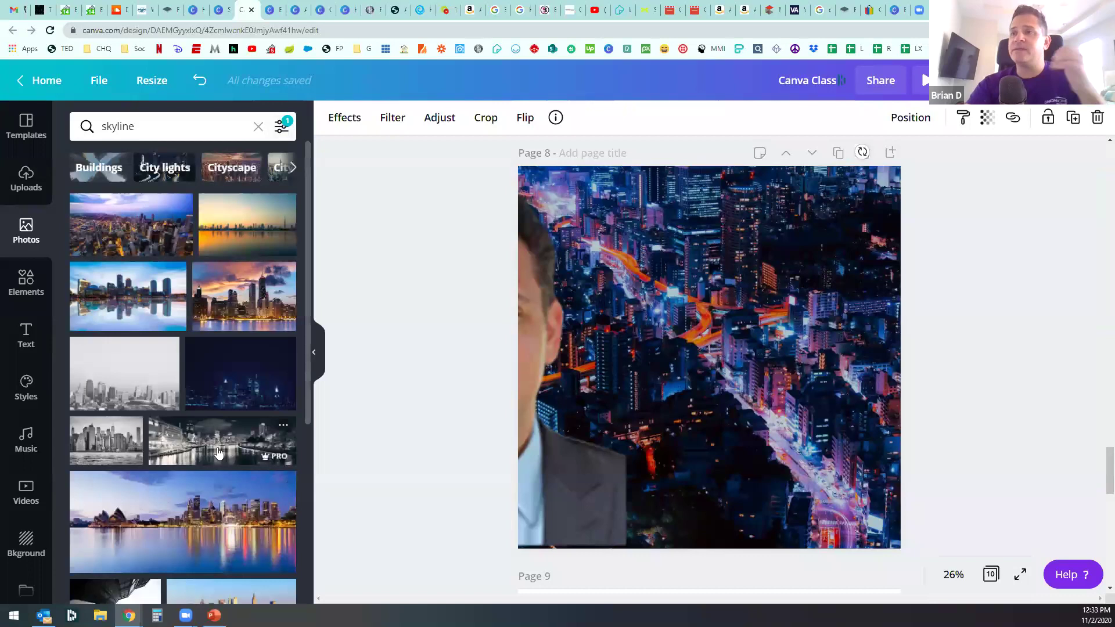
pyautogui.scroll(-10, 724, 426)
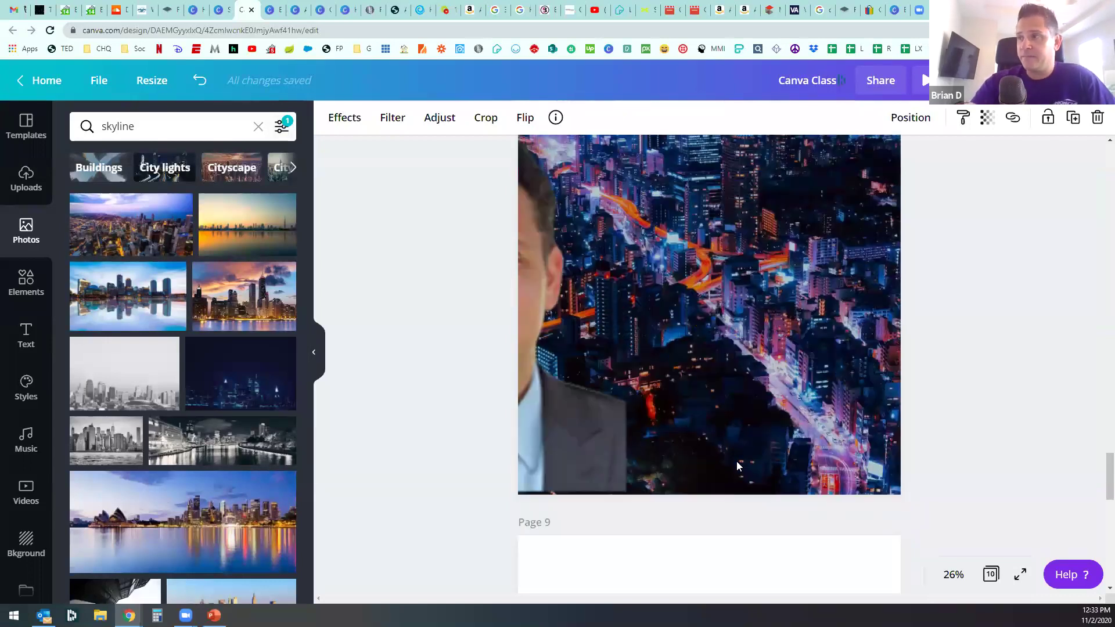
pyautogui.scroll(-4, 740, 466)
pyautogui.scroll(10, 739, 466)
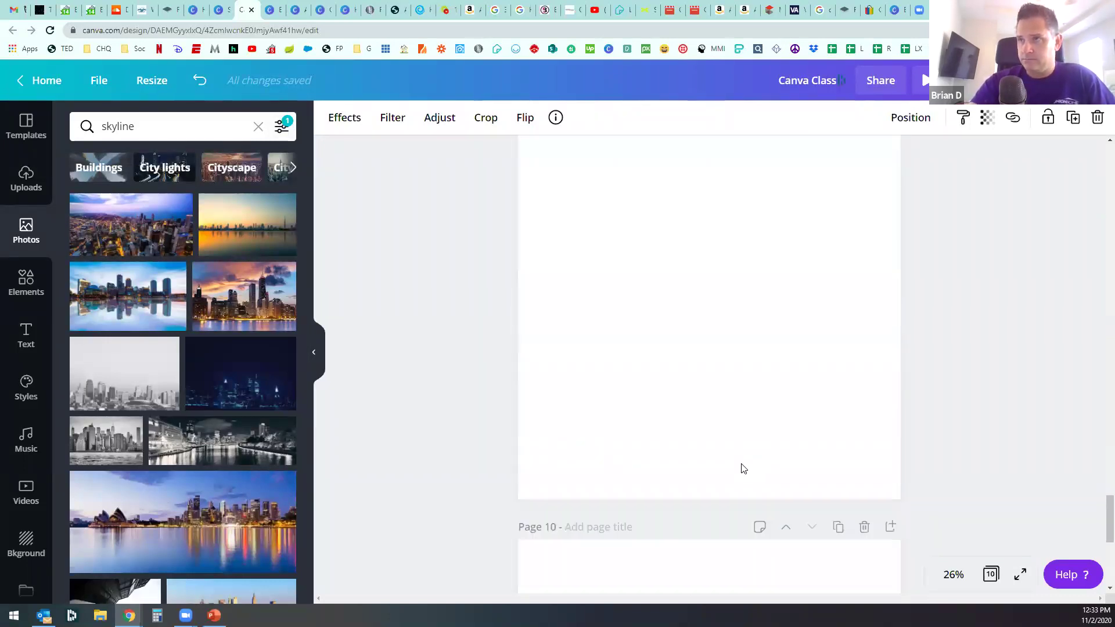
# Step: Add the first dusk skyline photo to Page 9 and stretch its corners past the page edges
pyautogui.scroll(-4, 637, 333)
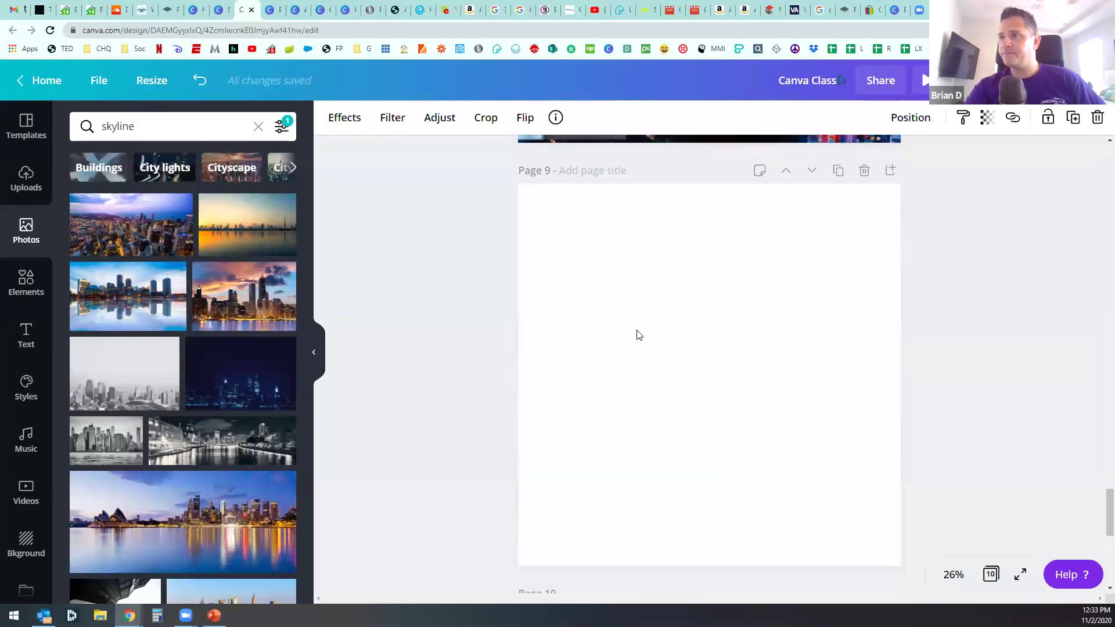
pyautogui.click(637, 333)
pyautogui.click(144, 224)
pyautogui.moveTo(558, 300); pyautogui.dragTo(520, 211)
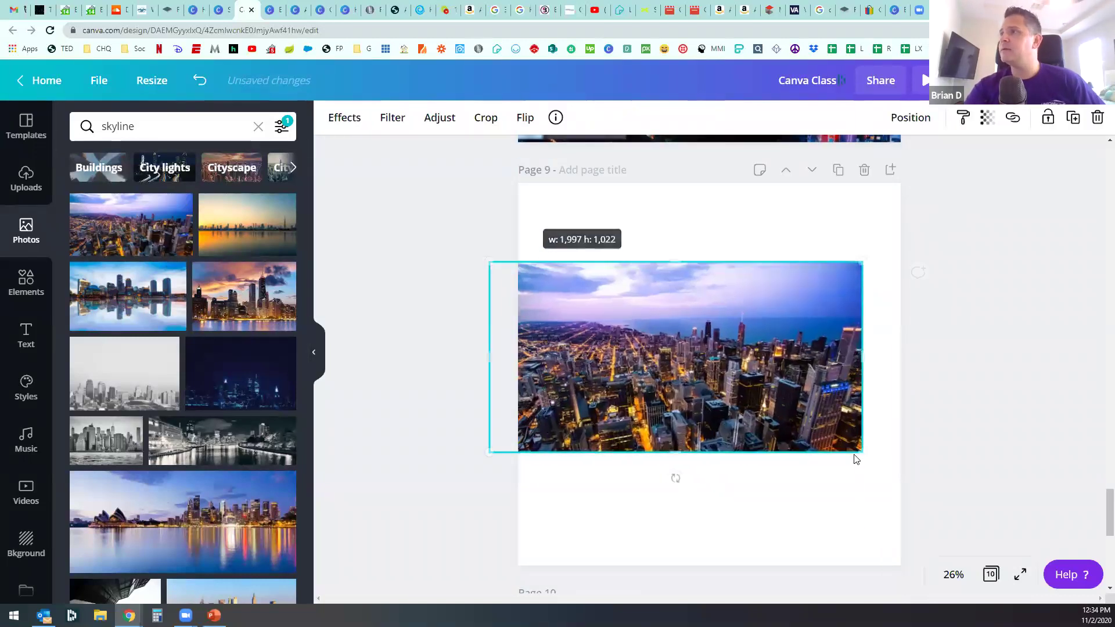
pyautogui.moveTo(862, 452); pyautogui.dragTo(1087, 568)
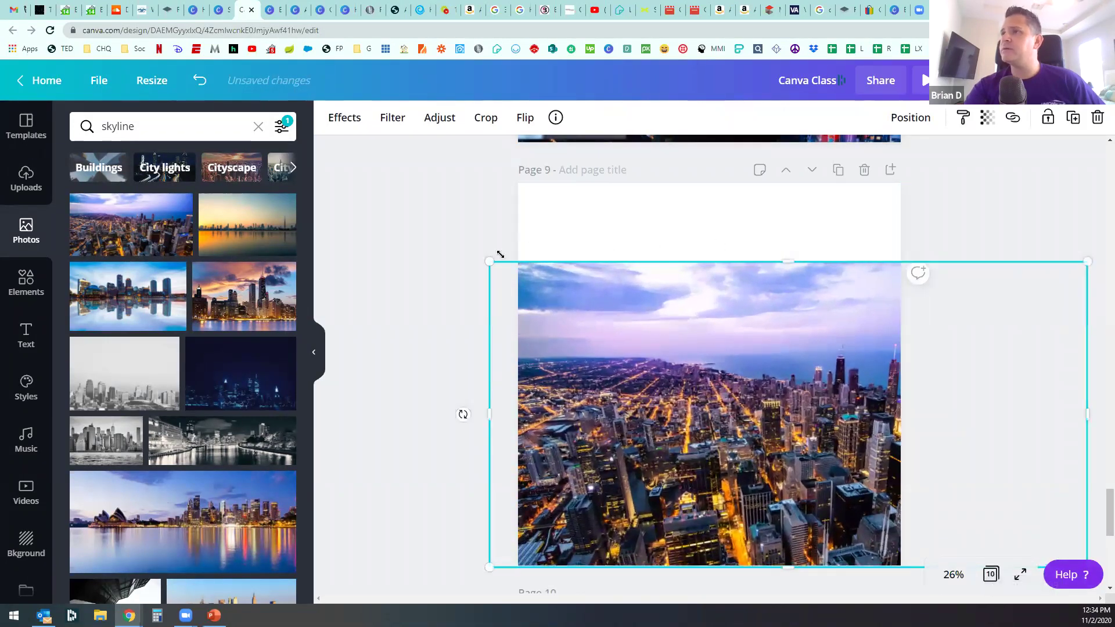
pyautogui.moveTo(476, 251); pyautogui.dragTo(349, 149)
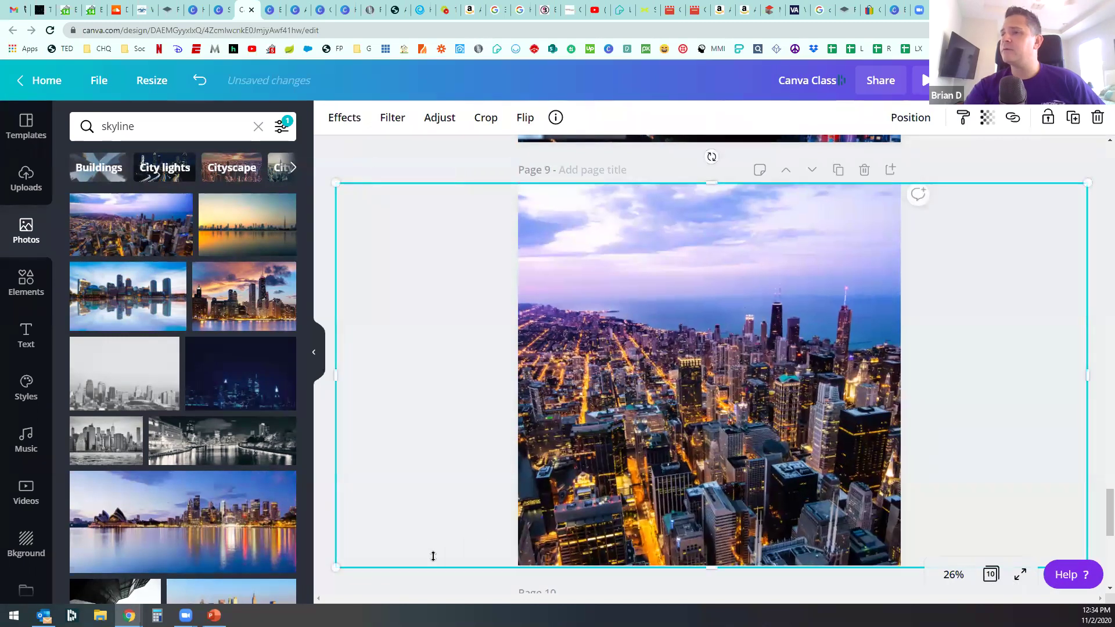
pyautogui.moveTo(335, 568)
pyautogui.mouseDown()
pyautogui.moveTo(351, 557)
pyautogui.moveTo(339, 568)
pyautogui.mouseUp()
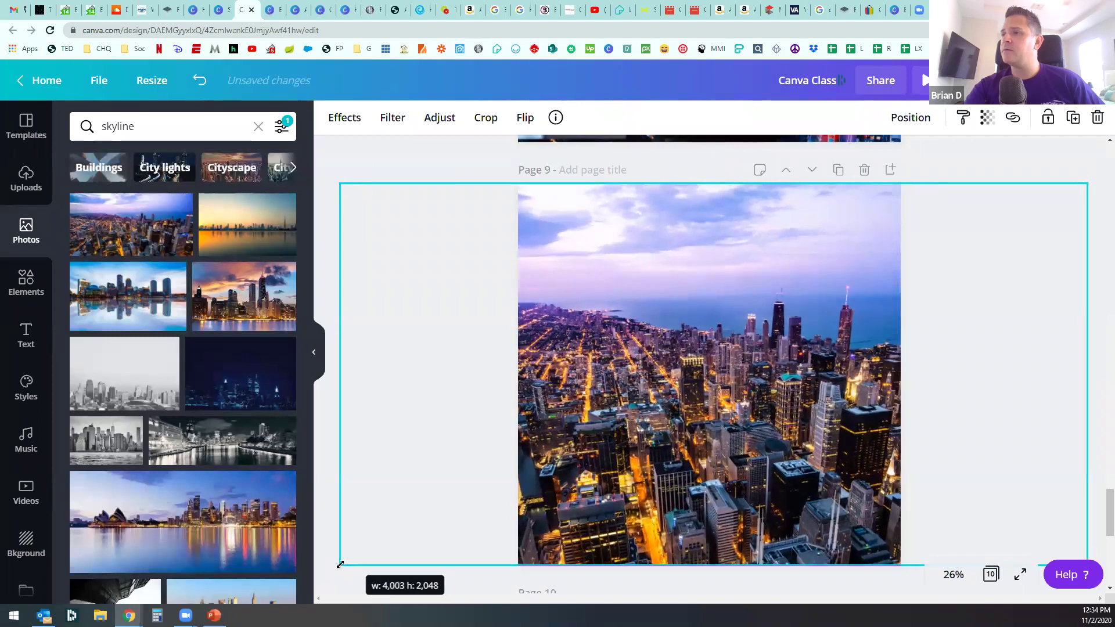
pyautogui.hotkey('ctrl', 'z')
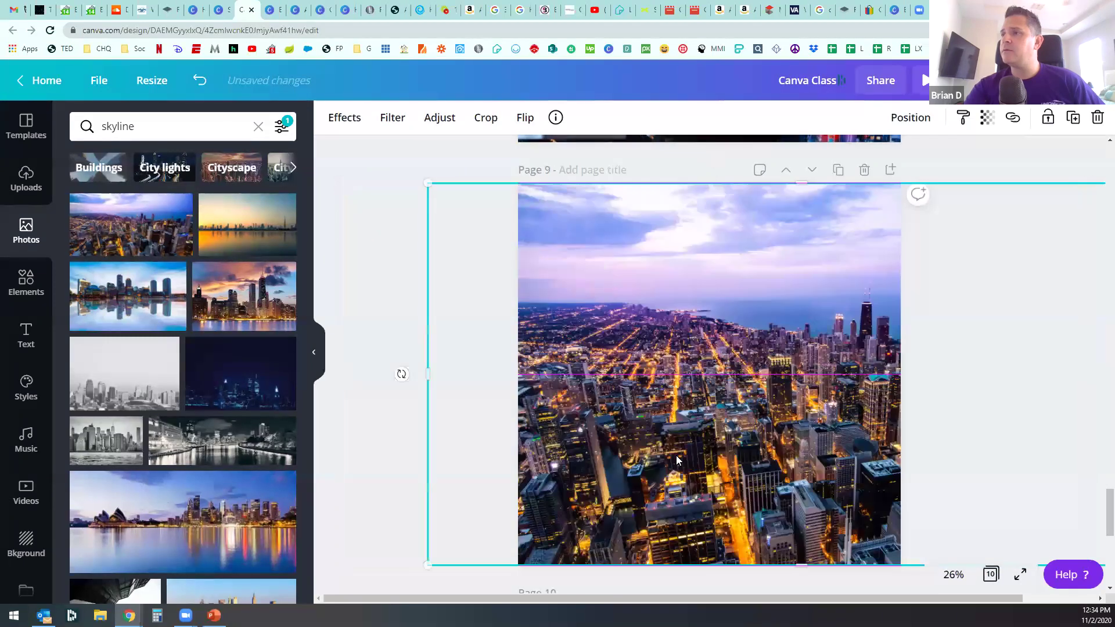
pyautogui.doubleClick(677, 450)
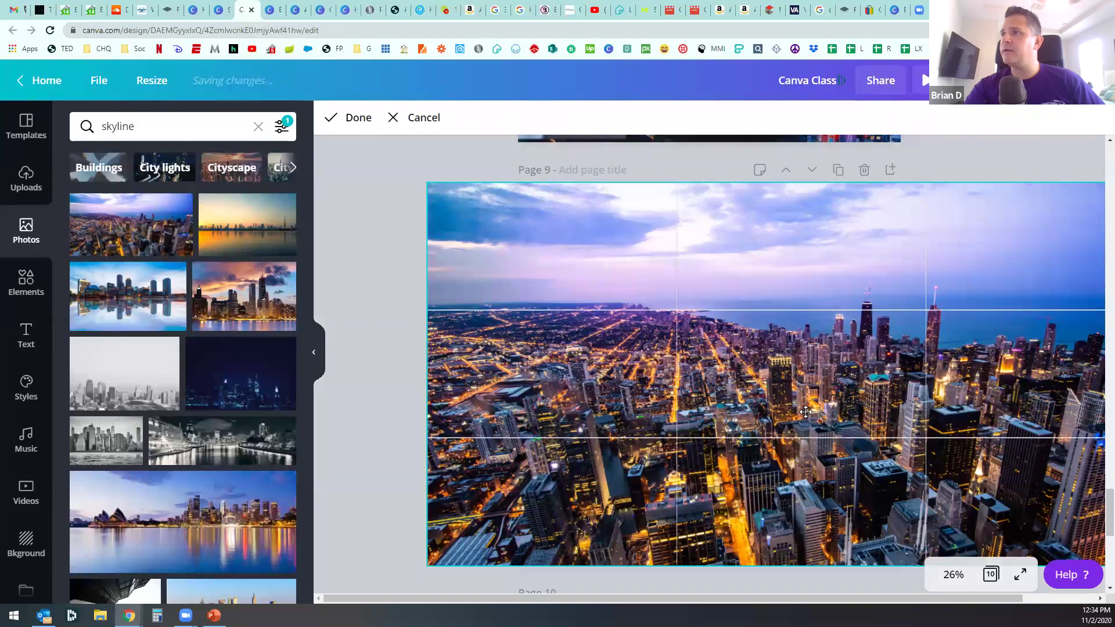
# Step: Confirm the skyline photo crop on Page 9, then undo the crop changes
pyautogui.click(399, 373)
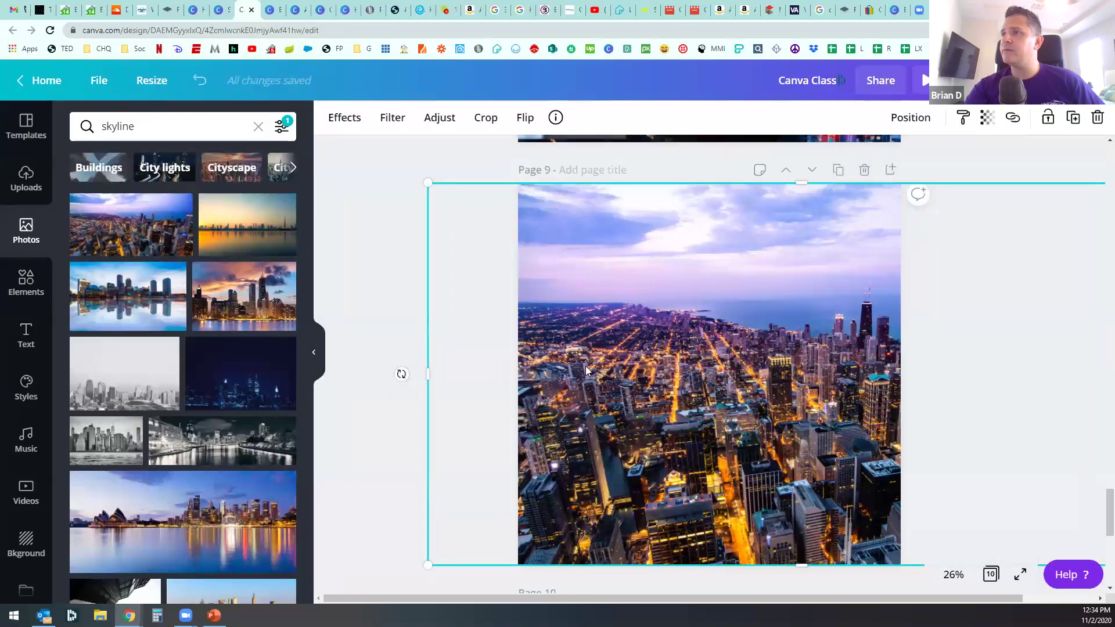
pyautogui.hotkey('ctrl', 'z')
pyautogui.hotkey('ctrl', 'z')
pyautogui.hotkey('ctrl', 'z')
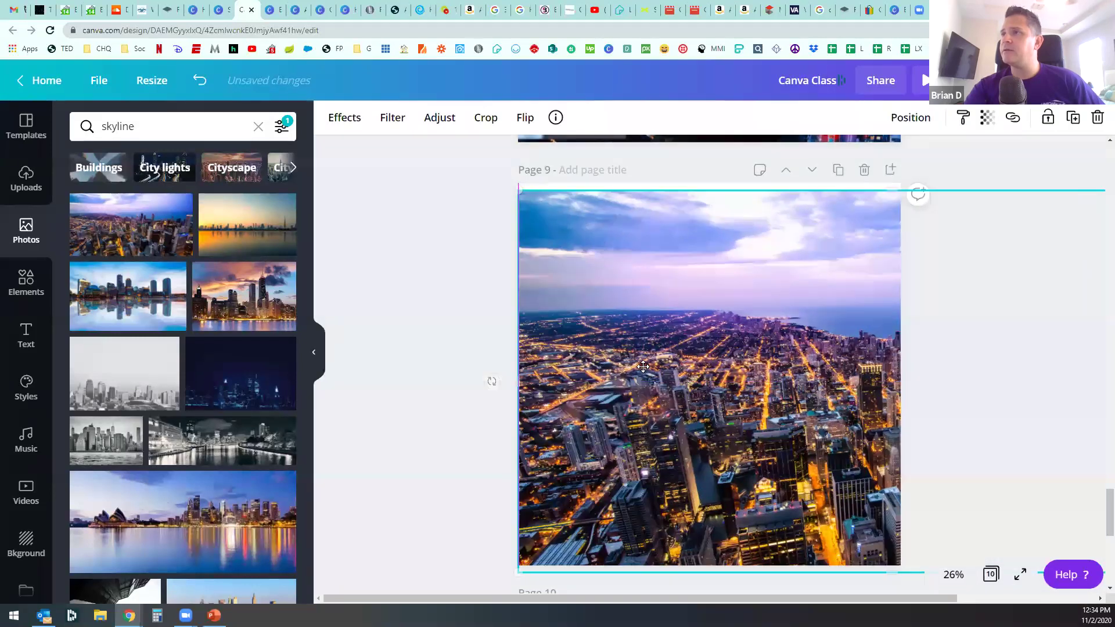
pyautogui.scroll(-3, 696, 372)
pyautogui.scroll(2, 737, 372)
pyautogui.scroll(2, 739, 373)
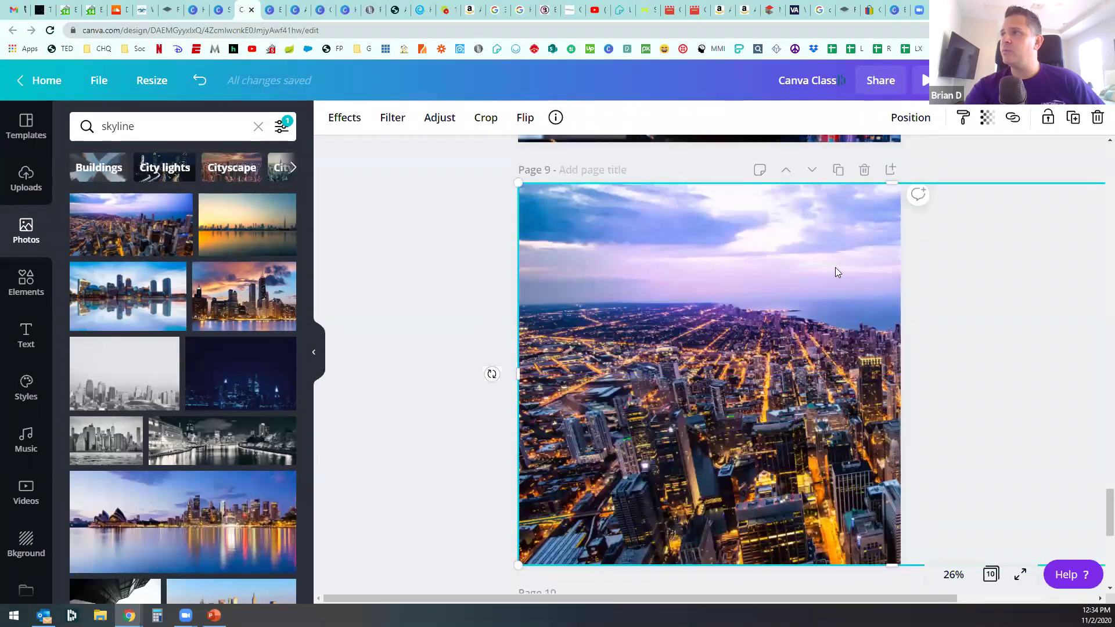
# Step: Duplicate Page 9 and resize the new Page 10 photo from its left and right sides
pyautogui.click(838, 170)
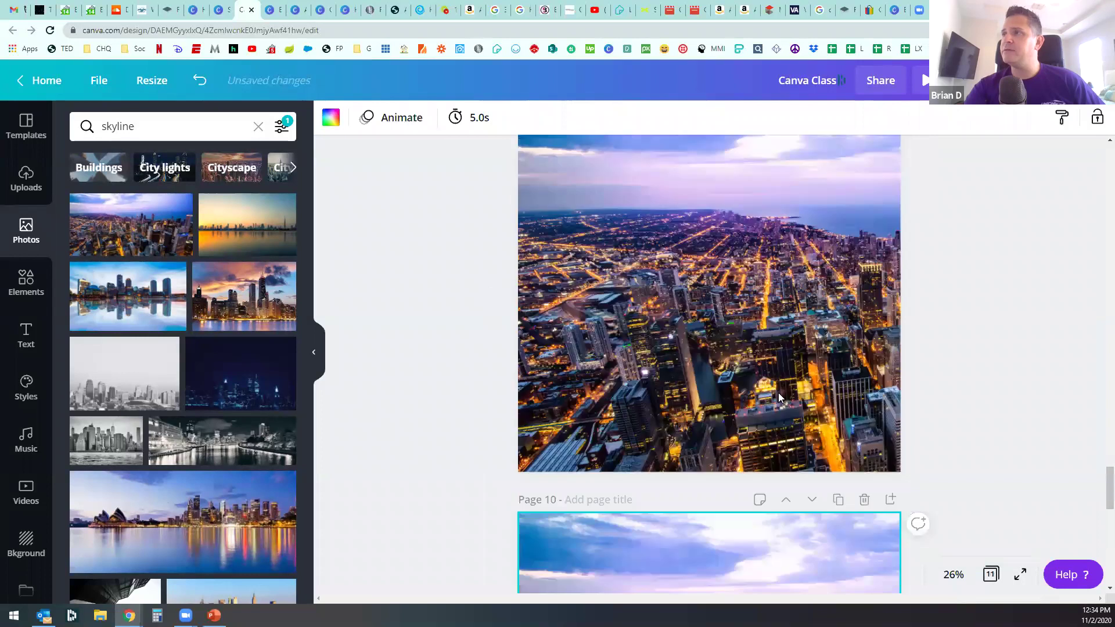
pyautogui.scroll(3, 763, 351)
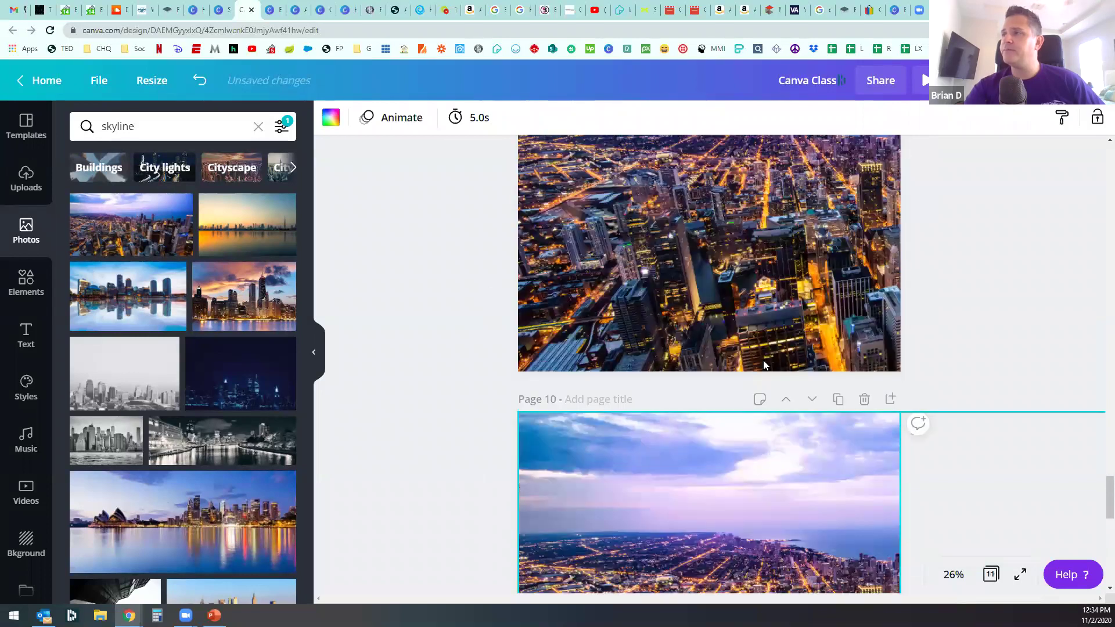
pyautogui.scroll(3, 741, 374)
pyautogui.scroll(-5, 720, 388)
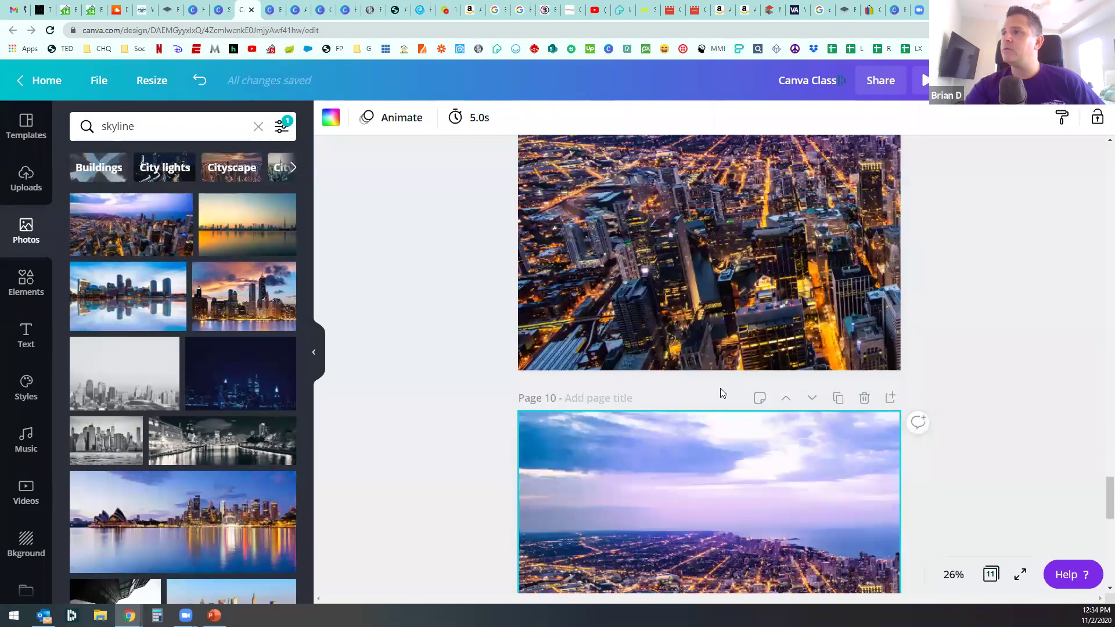
pyautogui.click(595, 395)
pyautogui.moveTo(525, 375); pyautogui.dragTo(550, 395)
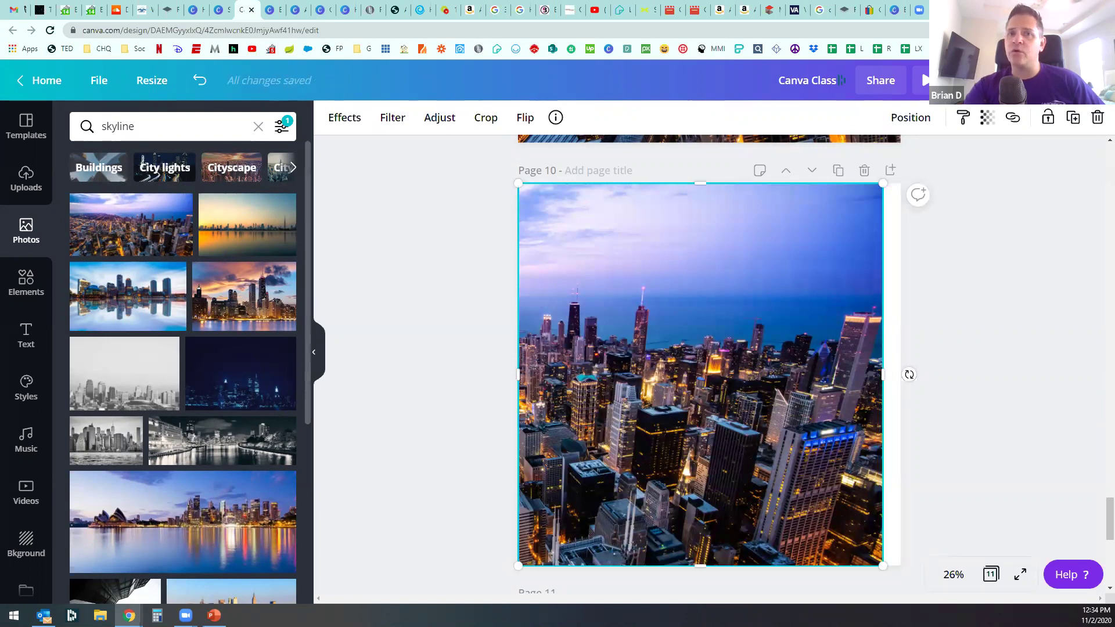
pyautogui.moveTo(892, 377); pyautogui.dragTo(904, 381)
pyautogui.scroll(8, 910, 406)
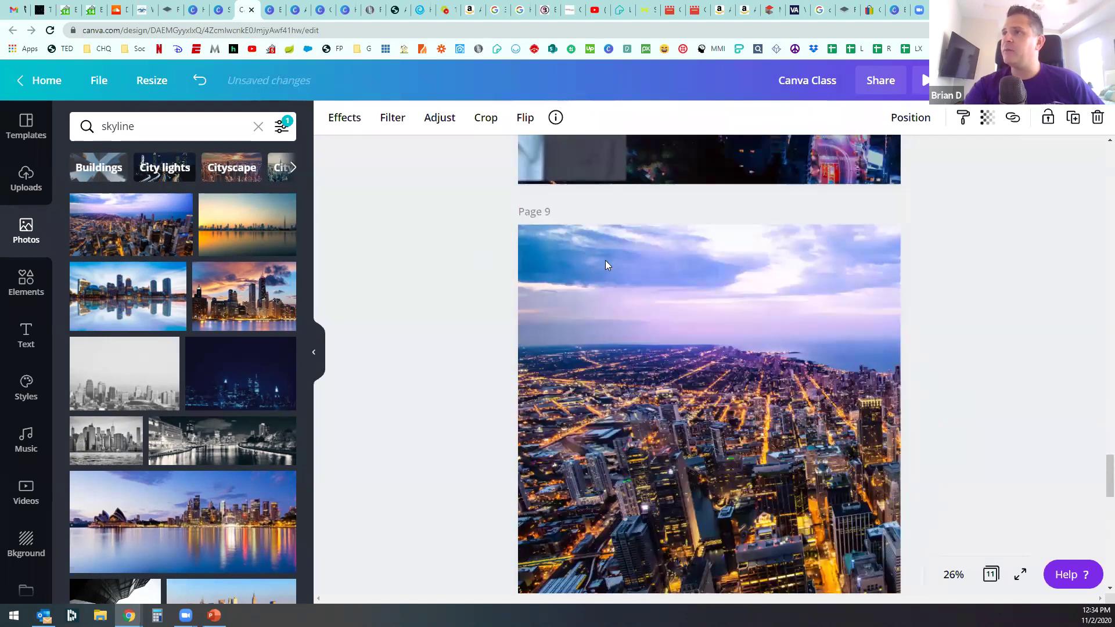
# Step: Try a crop on the Page 9 photo, then undo it
pyautogui.doubleClick(606, 266)
pyautogui.moveTo(503, 217); pyautogui.dragTo(482, 207)
pyautogui.scroll(-4, 660, 526)
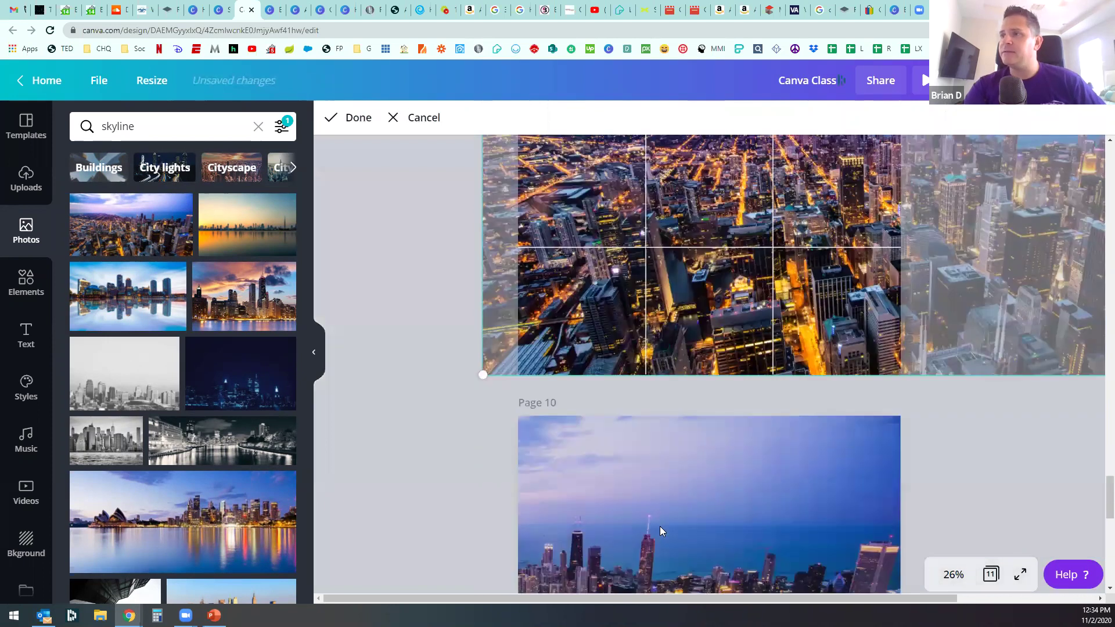
pyautogui.click(660, 526)
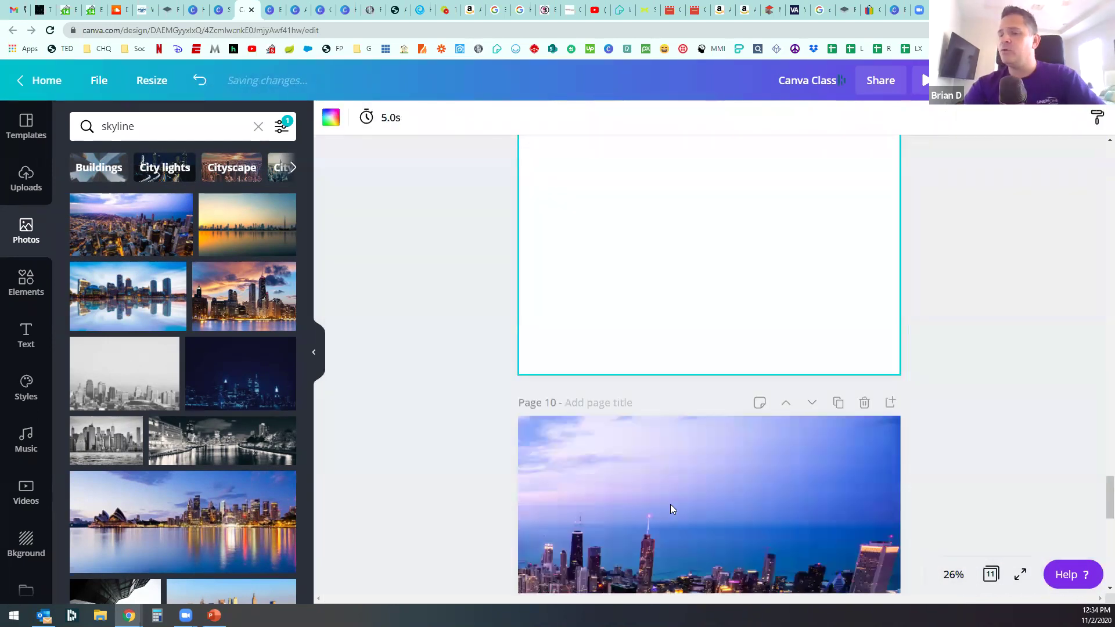
pyautogui.hotkey('ctrl', 'z')
# Step: Delete the skyline photo on Page 10, leaving it blank
pyautogui.scroll(-3, 671, 490)
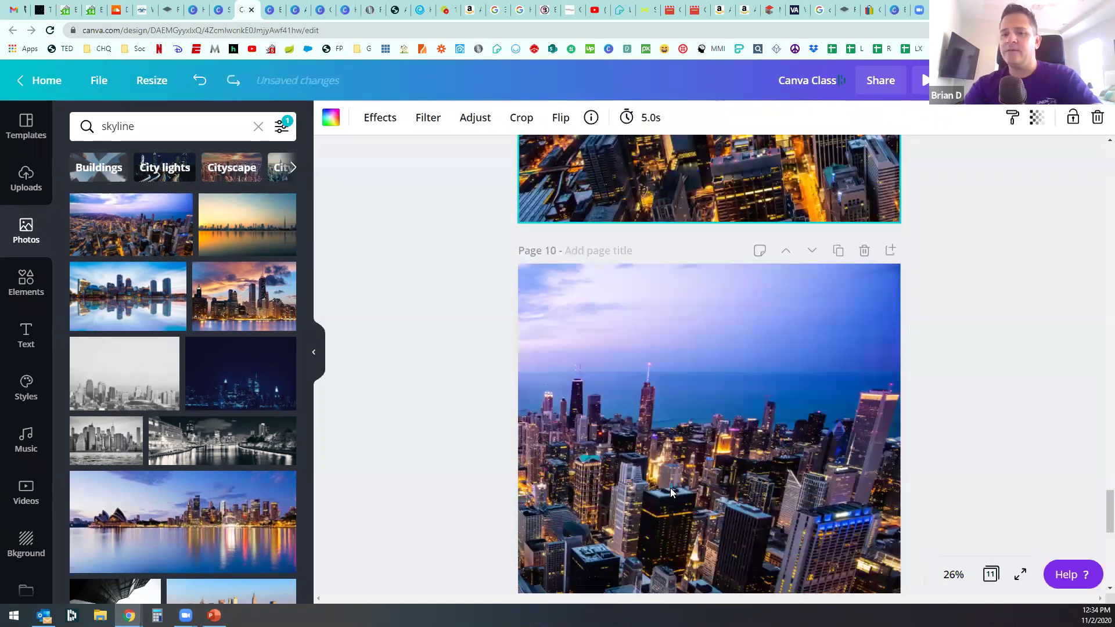
pyautogui.press('Delete')
pyautogui.scroll(4, 673, 484)
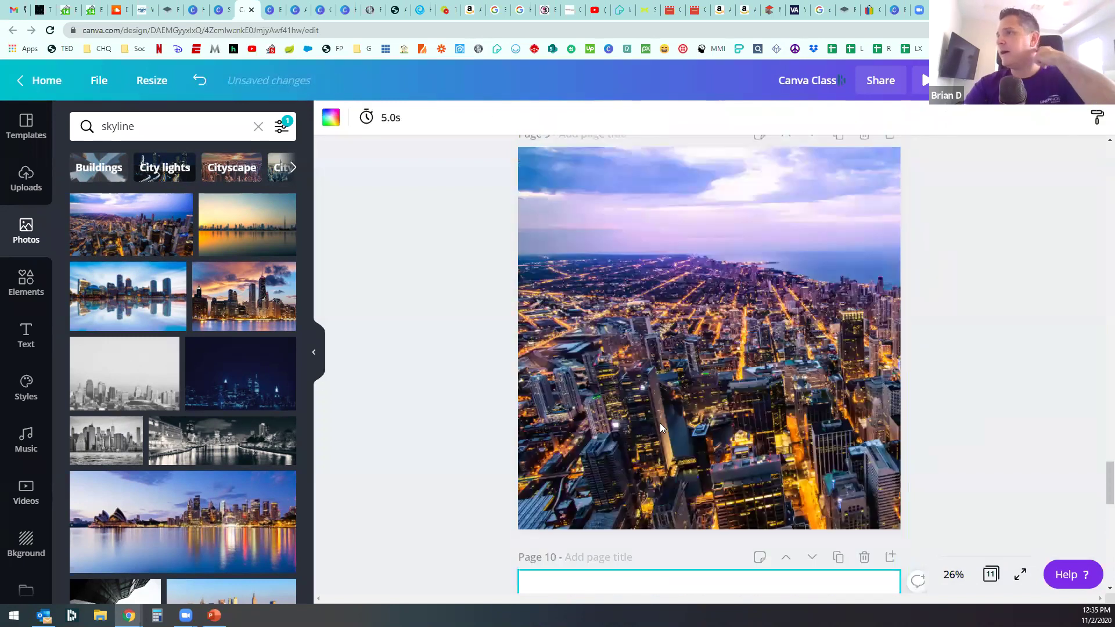
# Step: Reopen the Page 9 photo crop and shift the aerial city view within the frame
pyautogui.doubleClick(660, 421)
pyautogui.moveTo(649, 400); pyautogui.dragTo(688, 398)
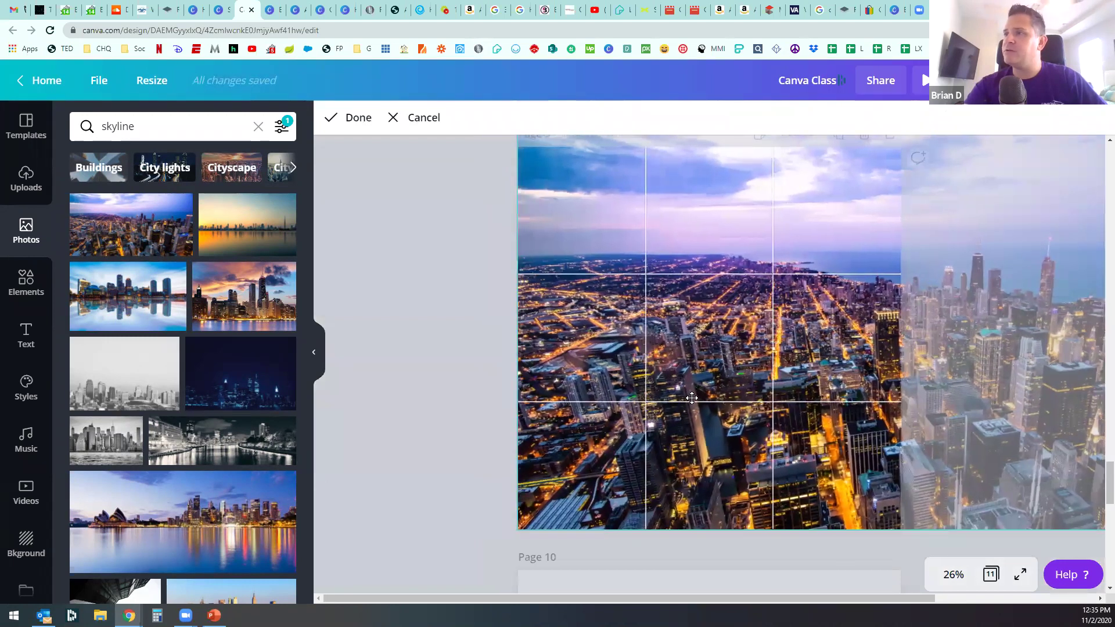
pyautogui.scroll(1, 639, 467)
pyautogui.moveTo(696, 459); pyautogui.dragTo(577, 475)
pyautogui.scroll(-1, 577, 475)
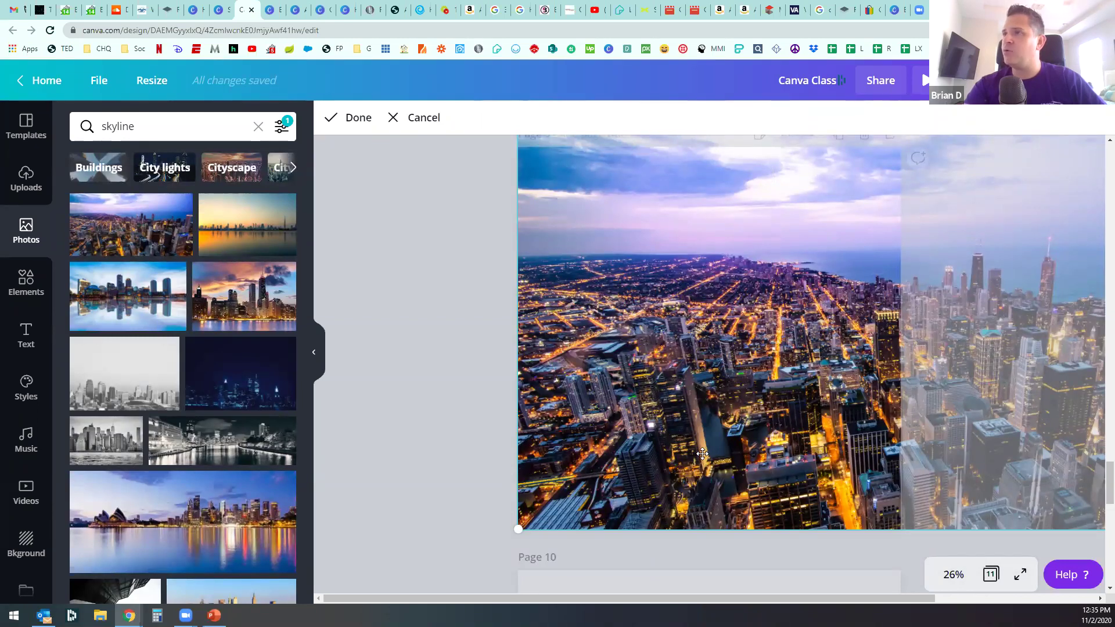
pyautogui.scroll(3, 702, 453)
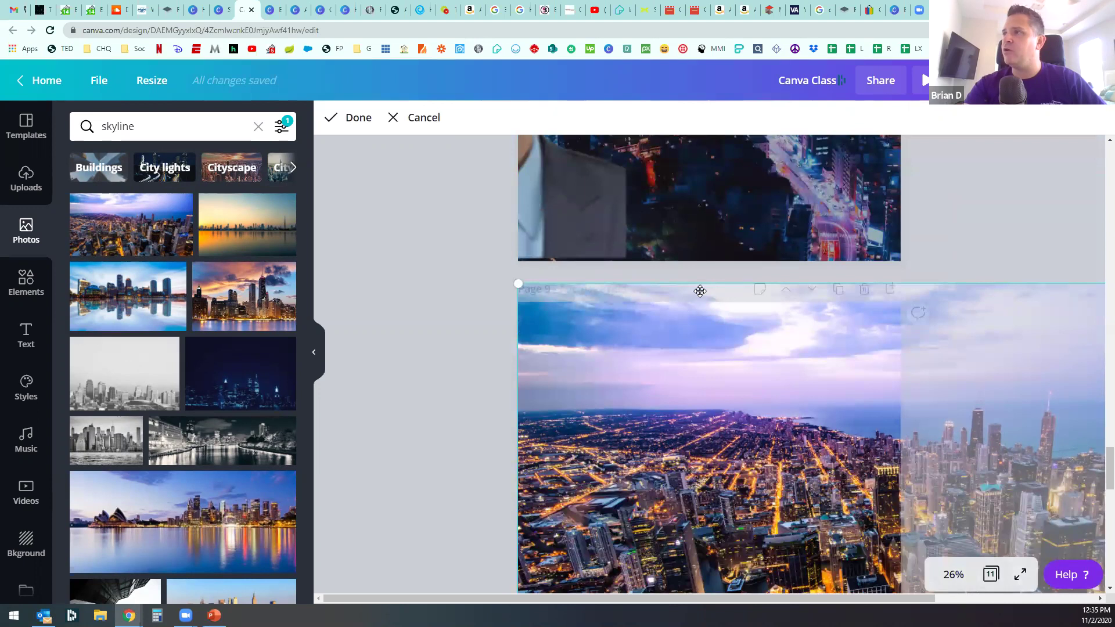
# Step: Apply the Page 9 crop, duplicate the page, and delete the copied photo from Page 10
pyautogui.click(456, 346)
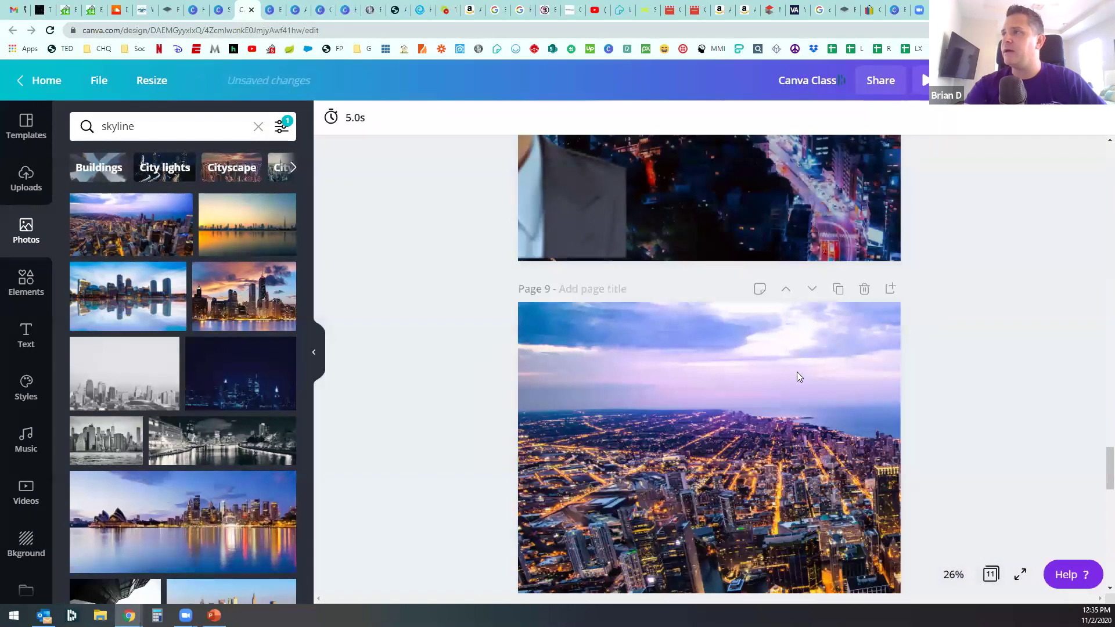
pyautogui.click(838, 289)
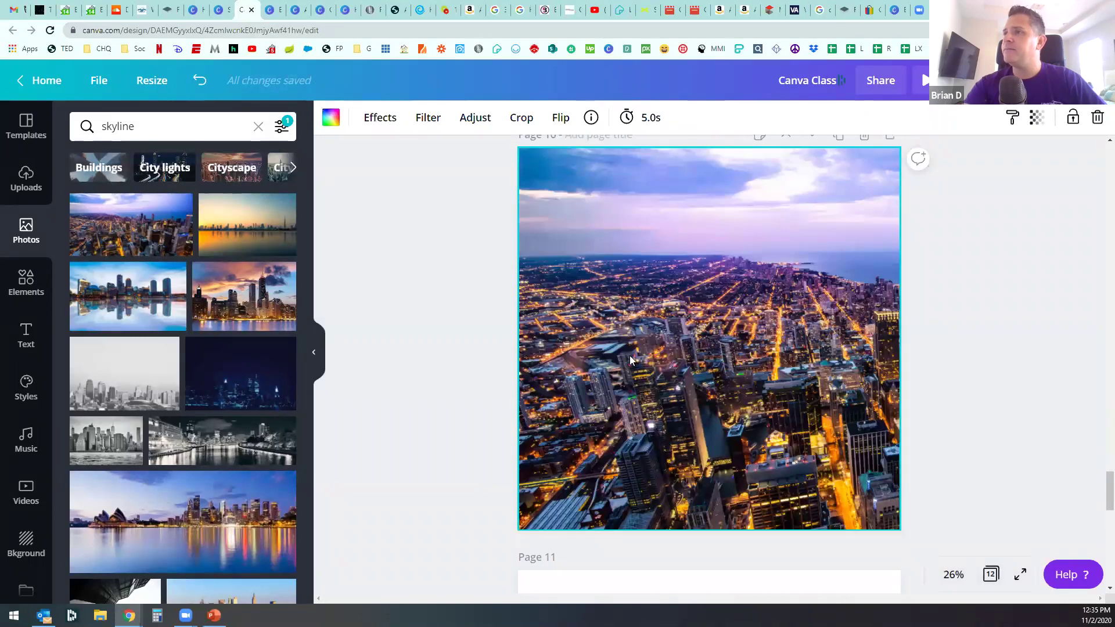
pyautogui.doubleClick(641, 399)
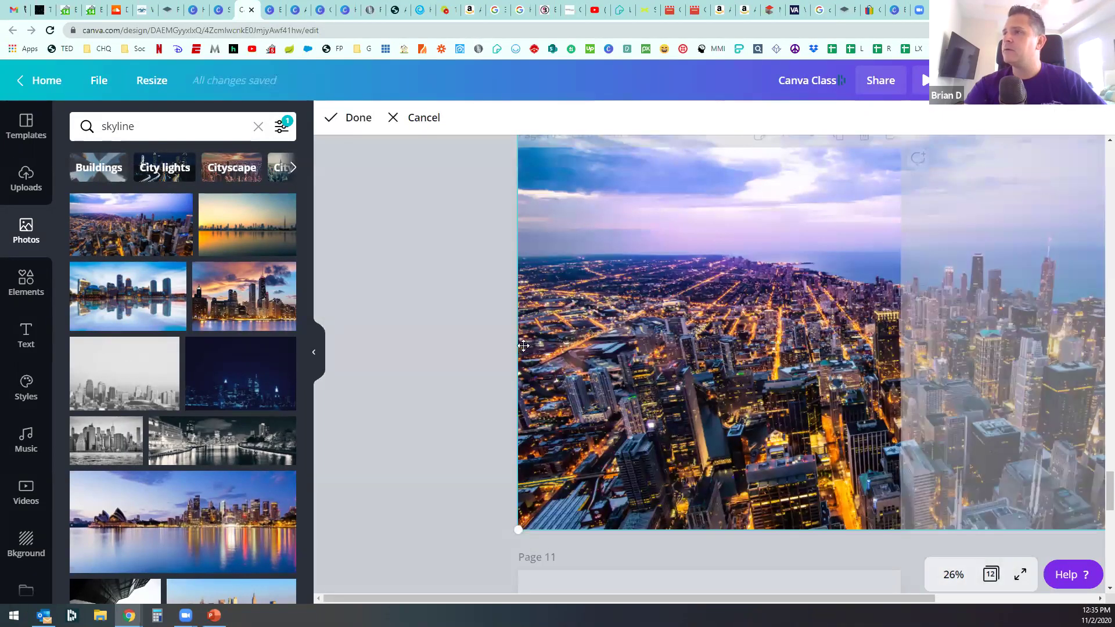
pyautogui.scroll(1, 599, 378)
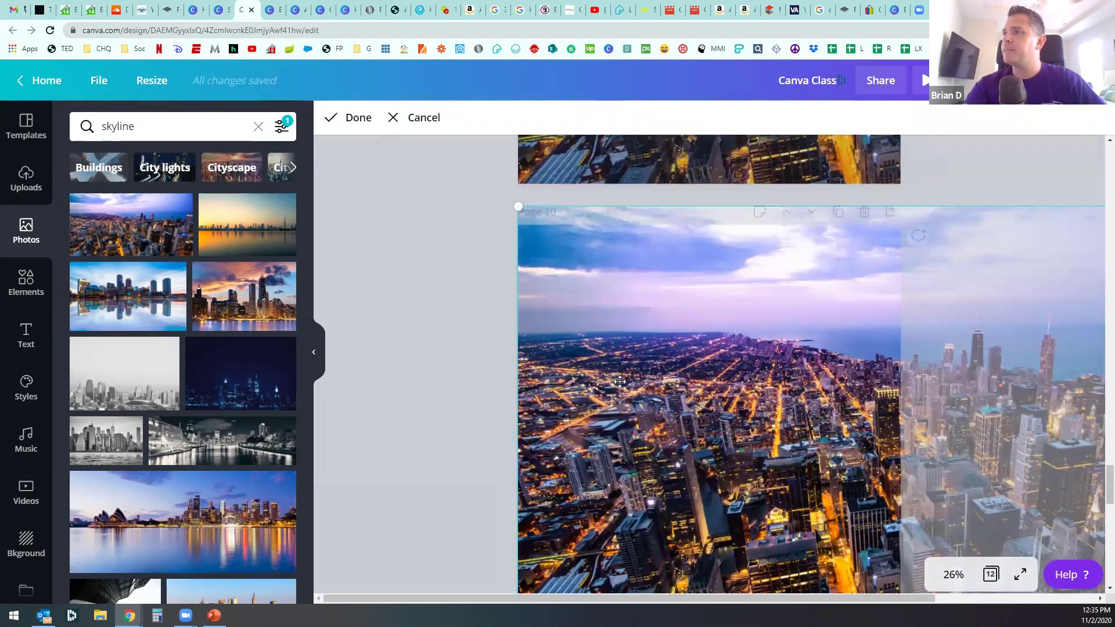
pyautogui.scroll(-1, 589, 348)
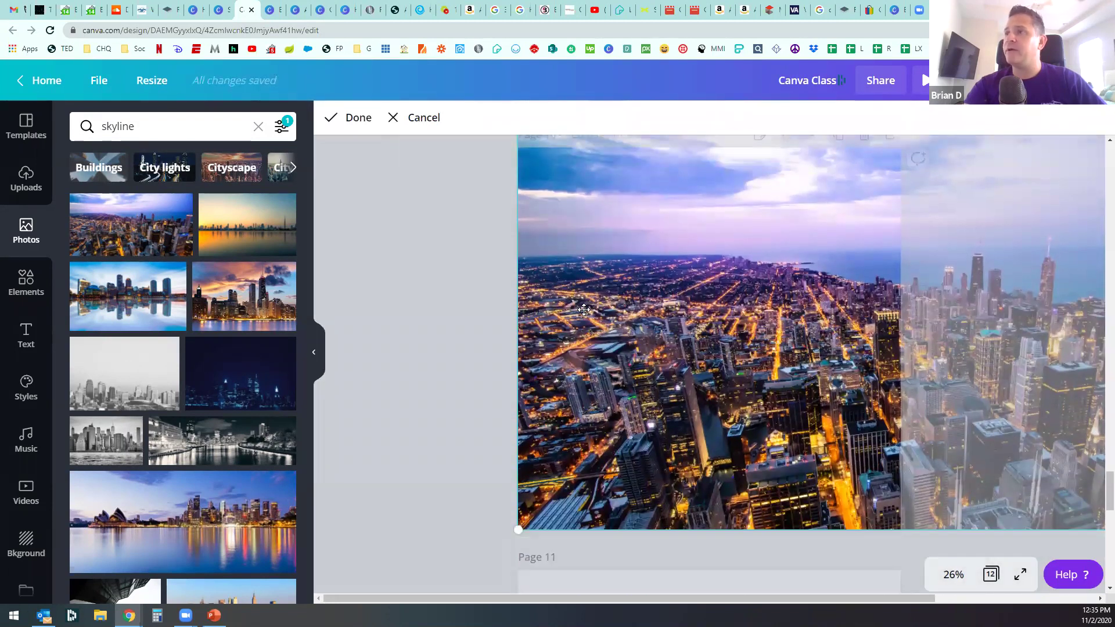
pyautogui.scroll(2, 518, 250)
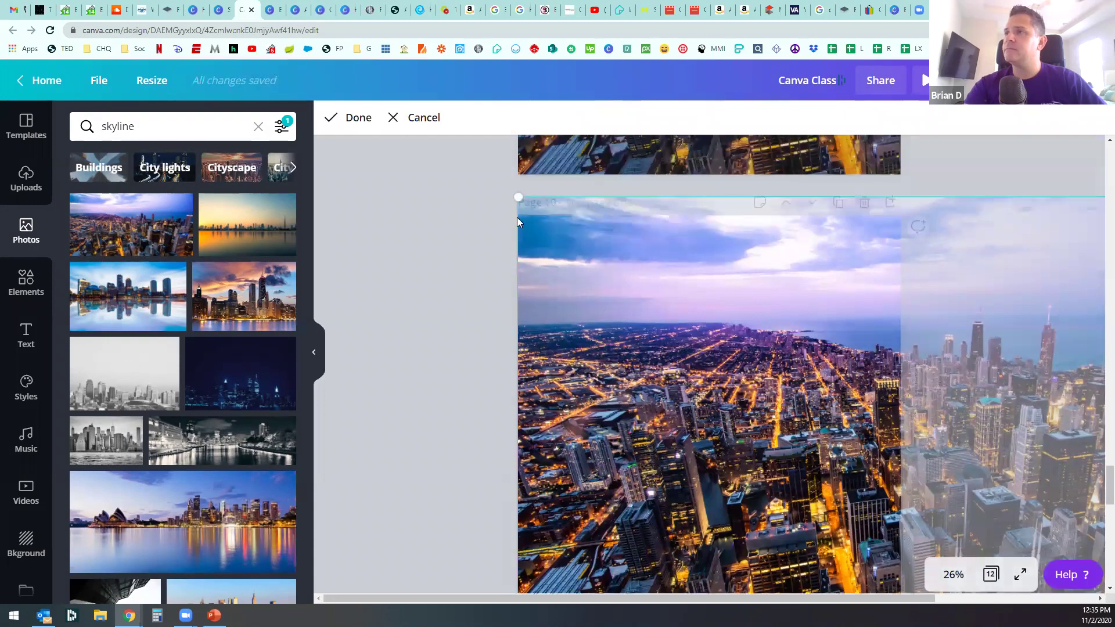
pyautogui.moveTo(519, 224)
pyautogui.mouseDown()
pyautogui.moveTo(546, 242)
pyautogui.moveTo(519, 204)
pyautogui.mouseUp()
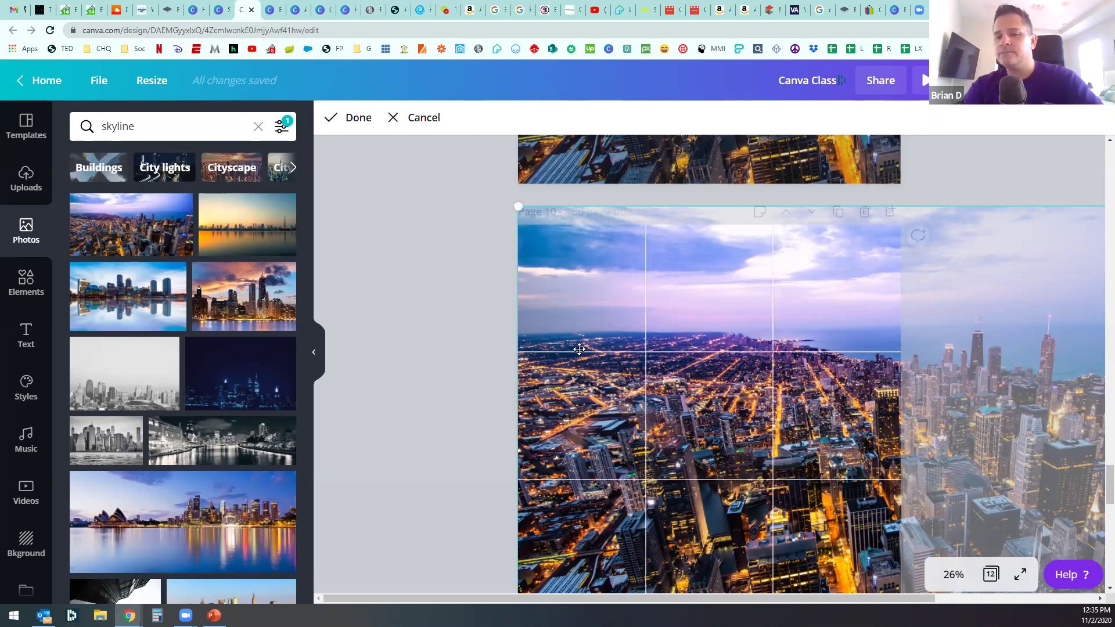
pyautogui.press('Delete')
# Step: Reopen the Page 9 photo crop and shift the image slightly within its frame
pyautogui.scroll(3, 578, 366)
pyautogui.scroll(2, 572, 337)
pyautogui.click(550, 388)
pyautogui.scroll(4, 556, 373)
pyautogui.scroll(-1, 589, 384)
pyautogui.doubleClick(588, 349)
pyautogui.moveTo(517, 247); pyautogui.dragTo(519, 264)
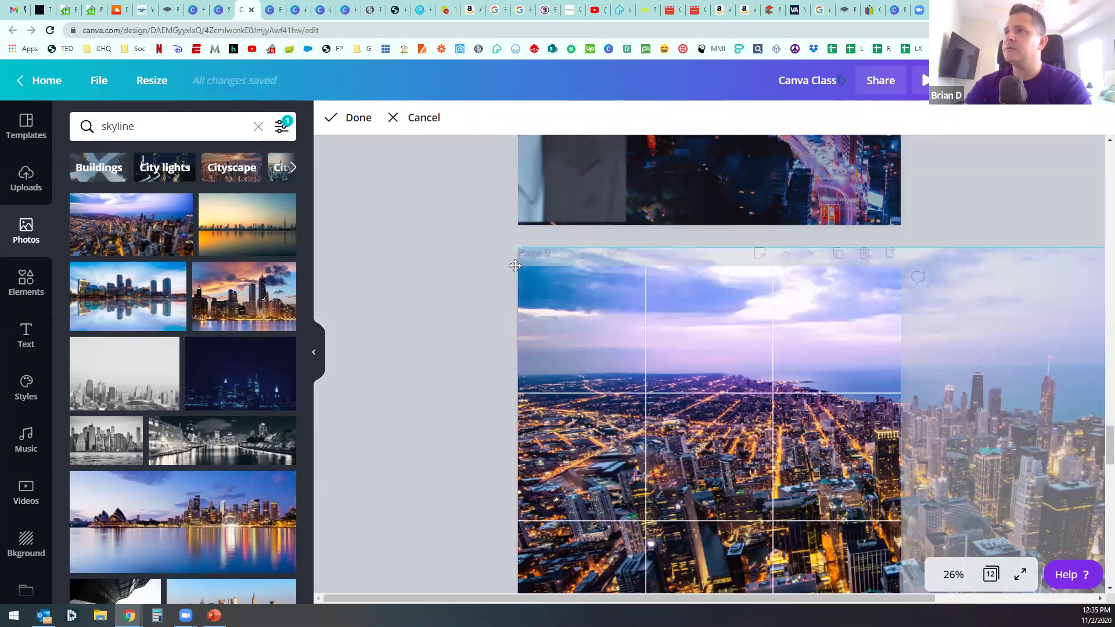
pyautogui.moveTo(512, 280)
pyautogui.mouseDown()
pyautogui.moveTo(543, 296)
pyautogui.moveTo(507, 254)
pyautogui.moveTo(523, 269)
pyautogui.mouseUp()
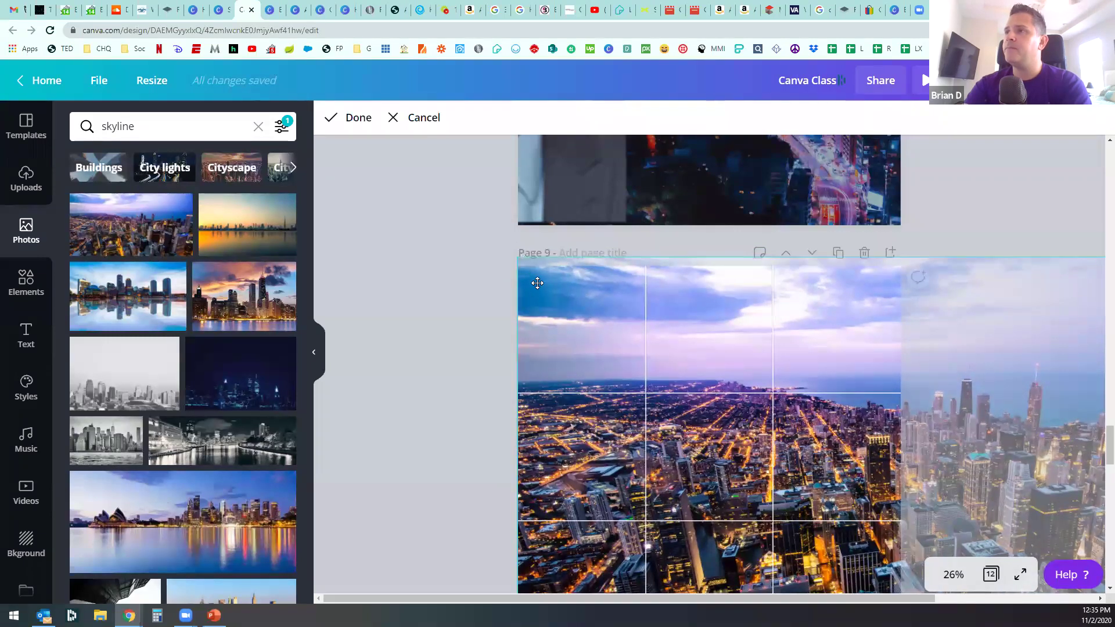
# Step: Enlarge the Page 9 photo slightly inside its crop and apply it
pyautogui.moveTo(518, 257)
pyautogui.mouseDown()
pyautogui.moveTo(501, 260)
pyautogui.moveTo(518, 268)
pyautogui.mouseUp()
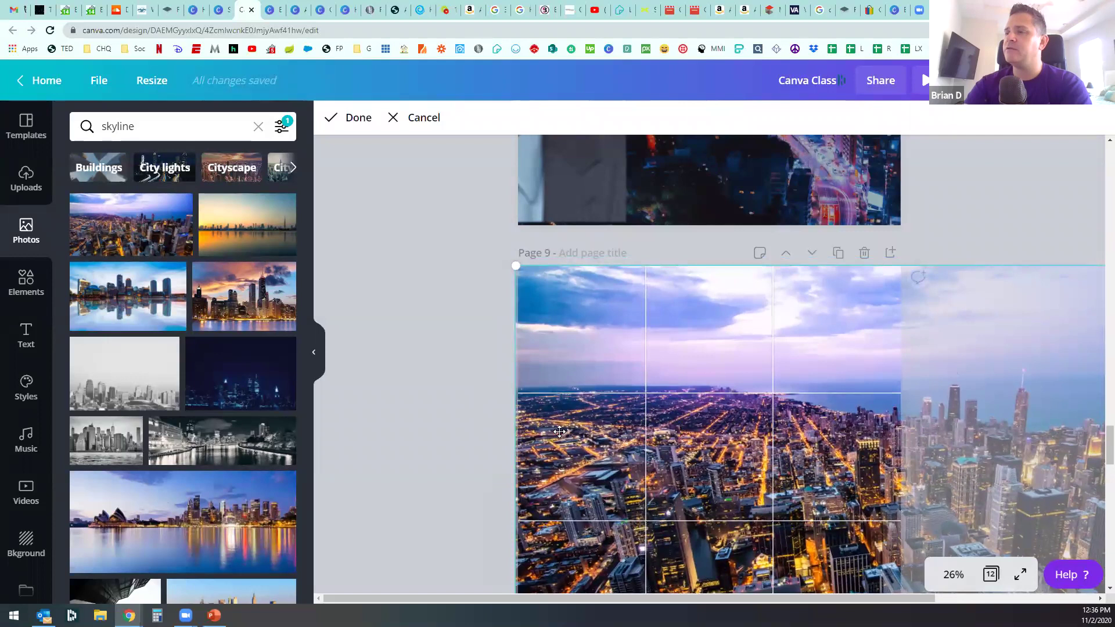
pyautogui.moveTo(588, 406); pyautogui.dragTo(598, 408)
pyautogui.scroll(-2, 523, 413)
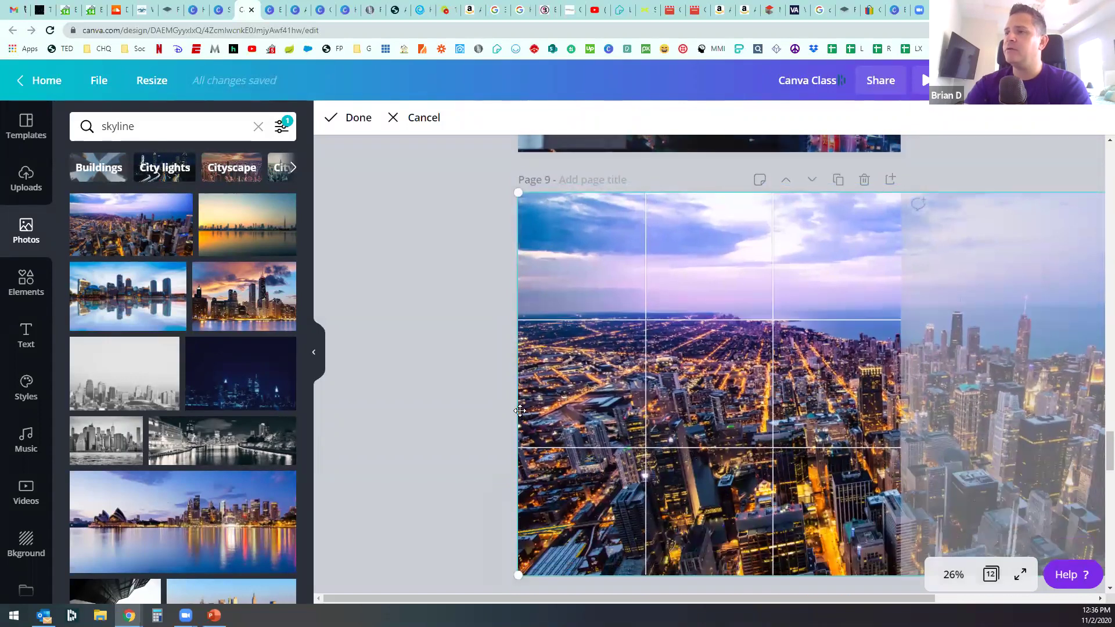
pyautogui.scroll(2, 542, 412)
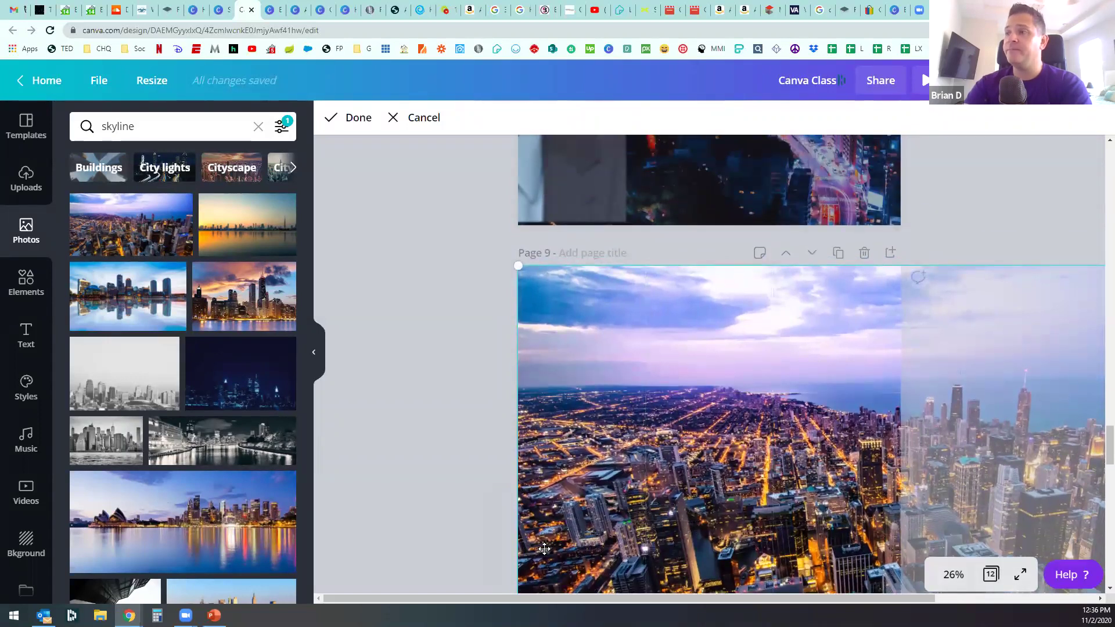
pyautogui.moveTo(506, 599); pyautogui.dragTo(652, 598)
pyautogui.click(746, 402)
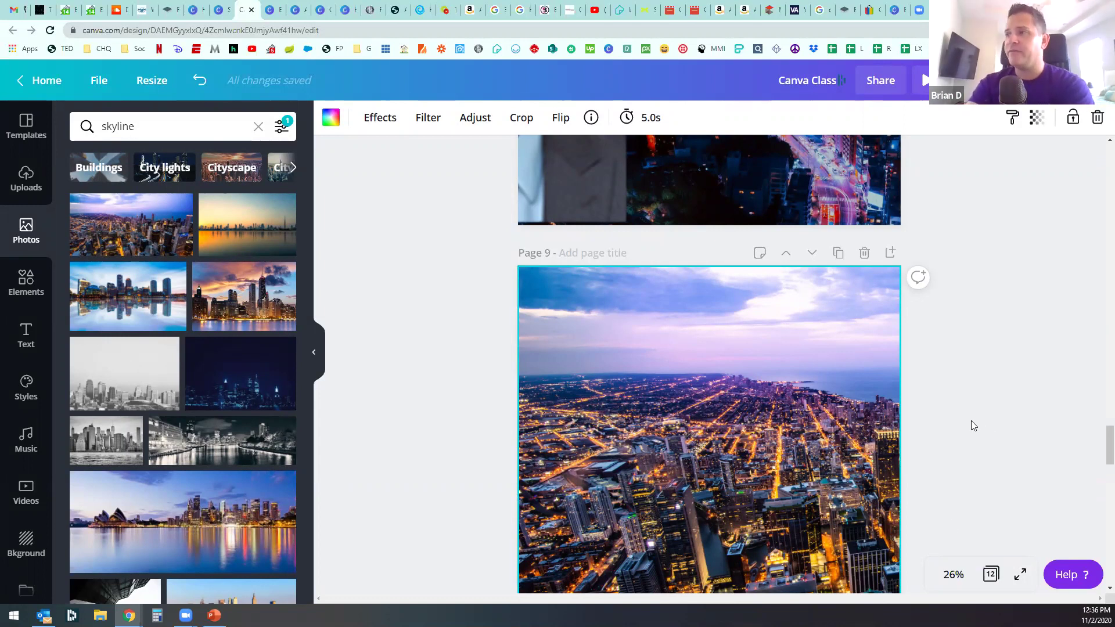
# Step: Reselect the Page 9 photo, enlarge it and shift it left inside the crop
pyautogui.click(477, 436)
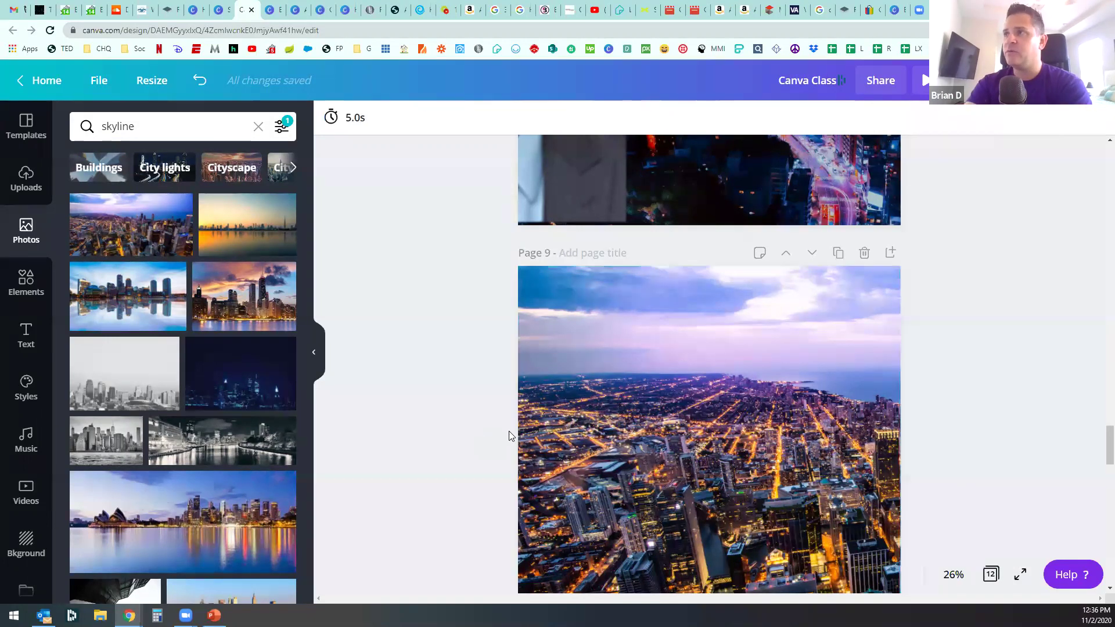
pyautogui.scroll(1, 523, 407)
pyautogui.scroll(-3, 560, 366)
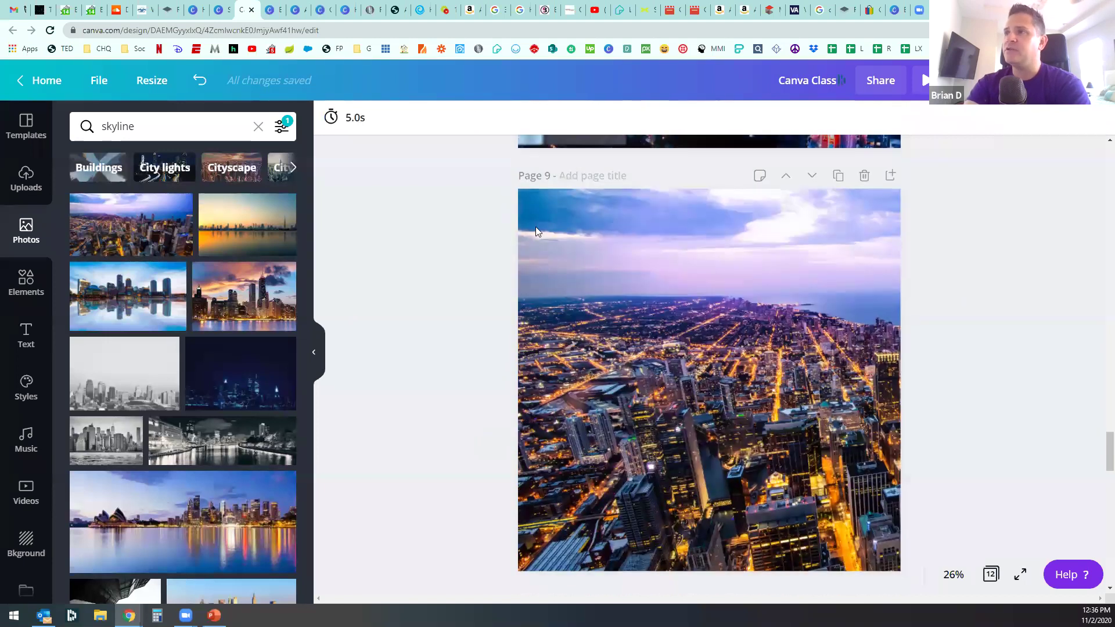
pyautogui.click(536, 229)
pyautogui.doubleClick(533, 387)
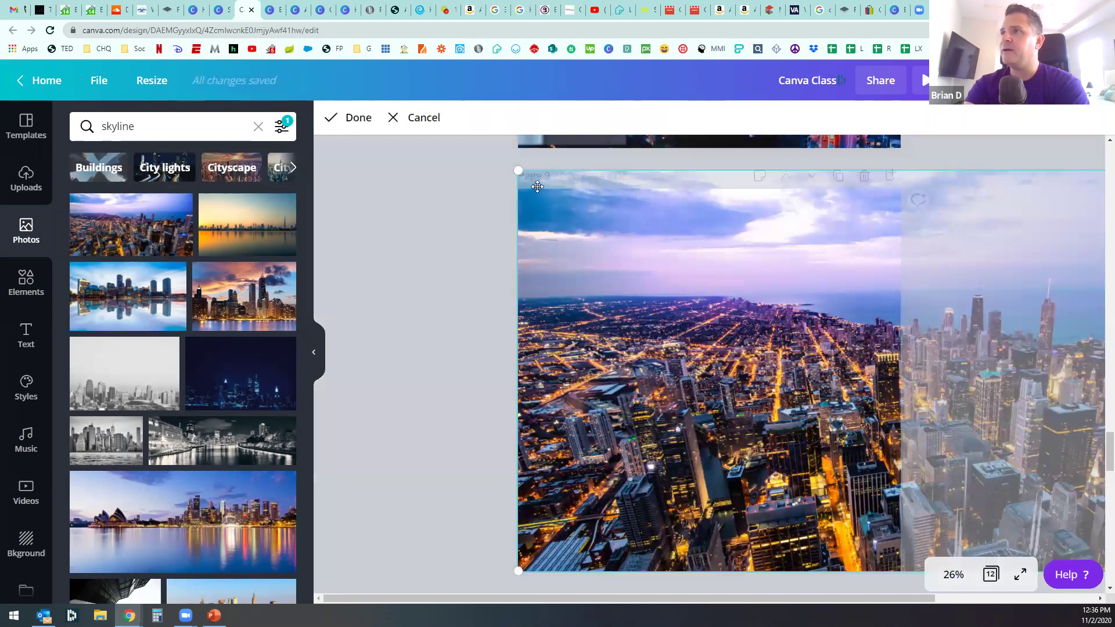
pyautogui.moveTo(518, 172); pyautogui.dragTo(499, 195)
pyautogui.moveTo(622, 266); pyautogui.dragTo(514, 198)
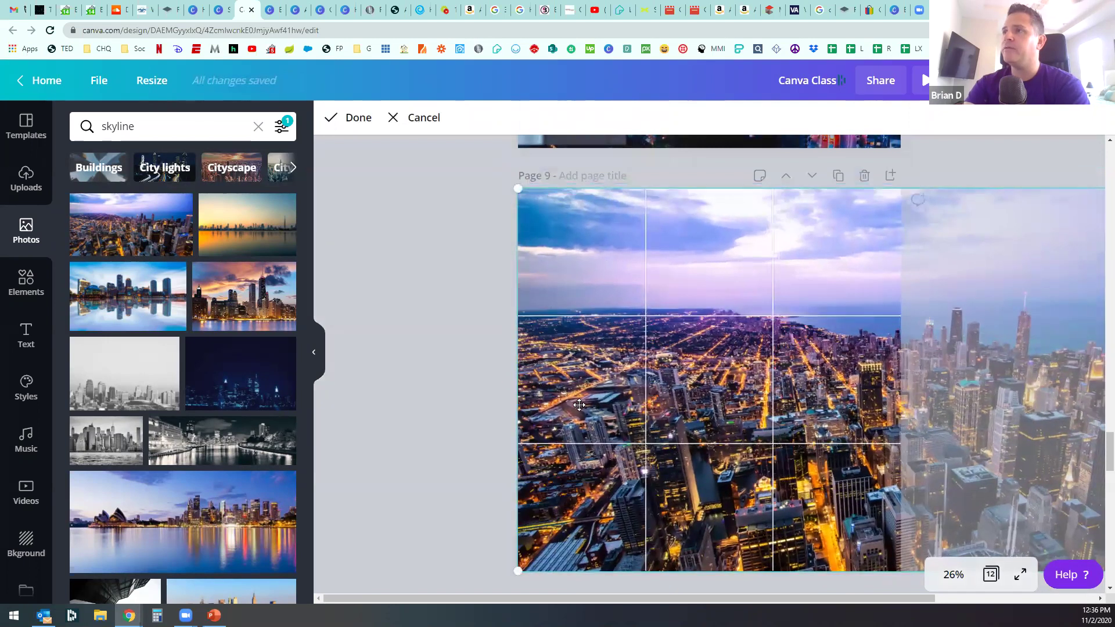
pyautogui.moveTo(579, 400); pyautogui.dragTo(579, 400)
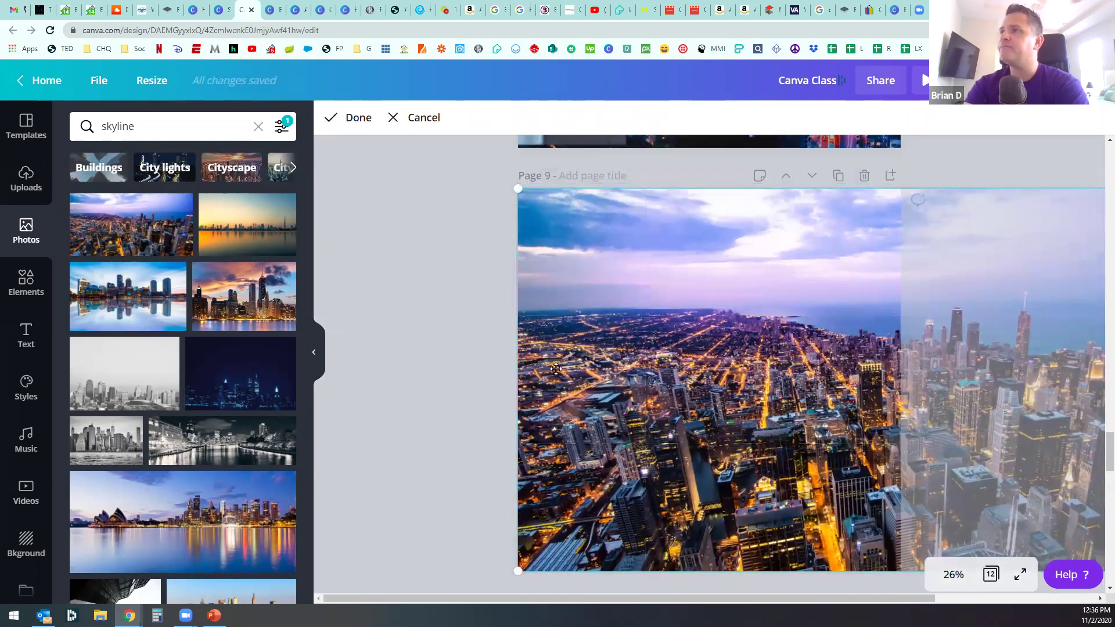
# Step: Adjust the top-left crop corner, apply the crop, and scroll up through Pages 8 and 7
pyautogui.scroll(1, 530, 319)
pyautogui.scroll(1, 530, 319)
pyautogui.moveTo(514, 265); pyautogui.dragTo(517, 266)
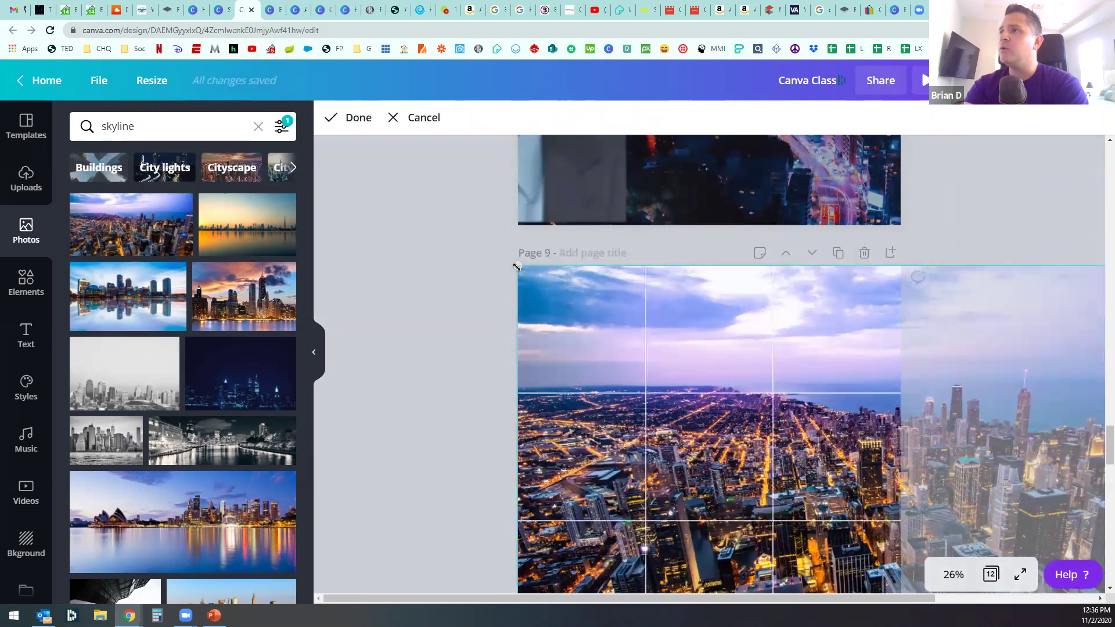
pyautogui.click(474, 408)
pyautogui.scroll(4, 638, 413)
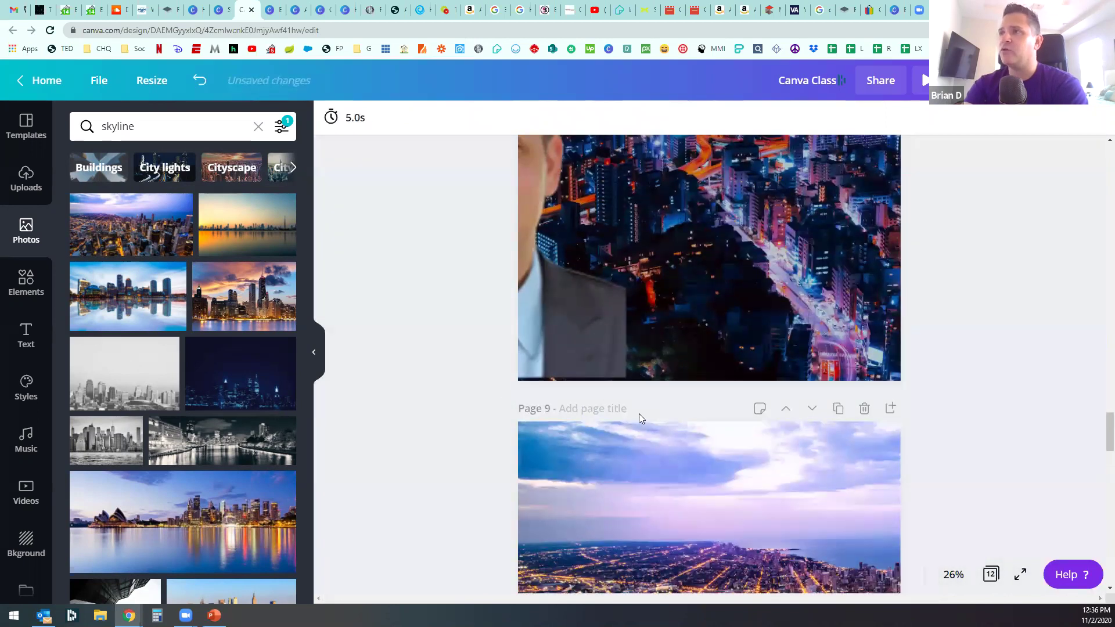
pyautogui.scroll(5, 713, 466)
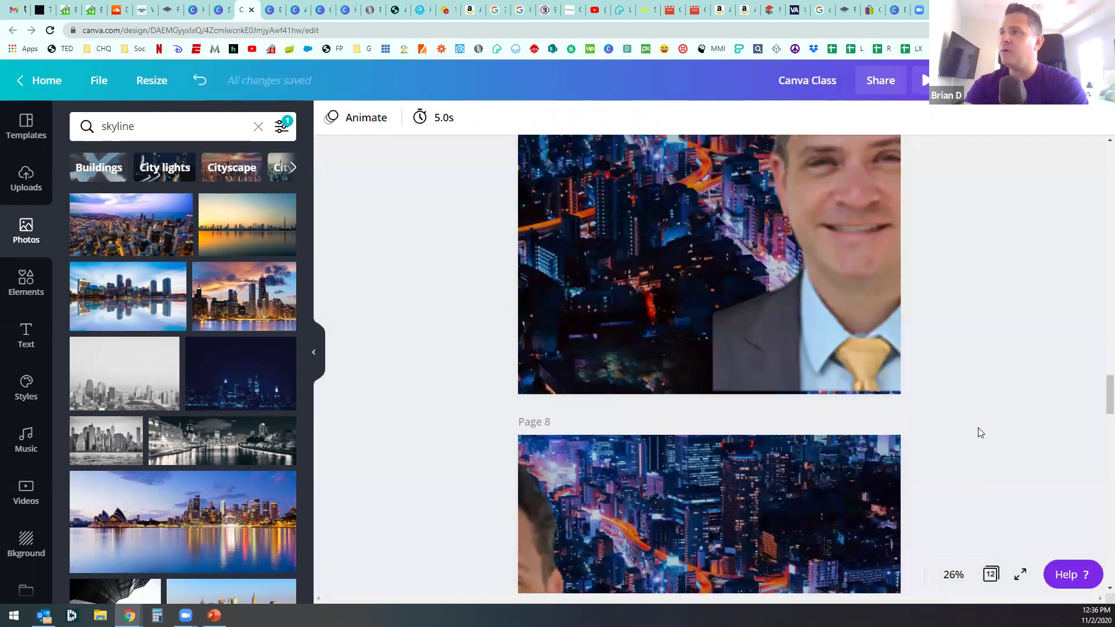
pyautogui.scroll(-3, 529, 516)
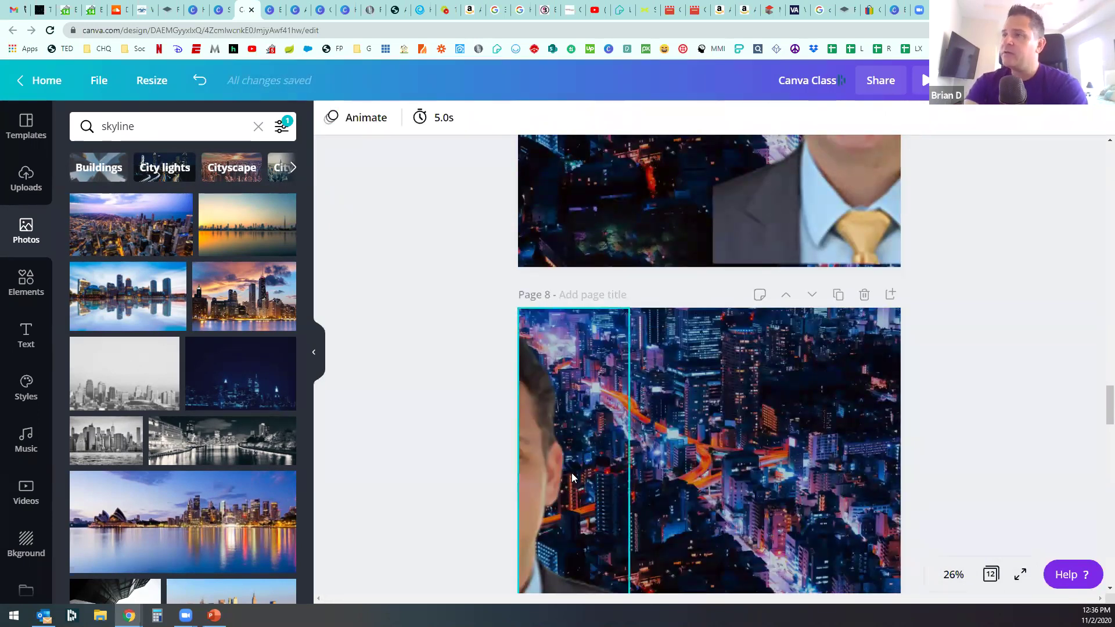
pyautogui.scroll(6, 494, 447)
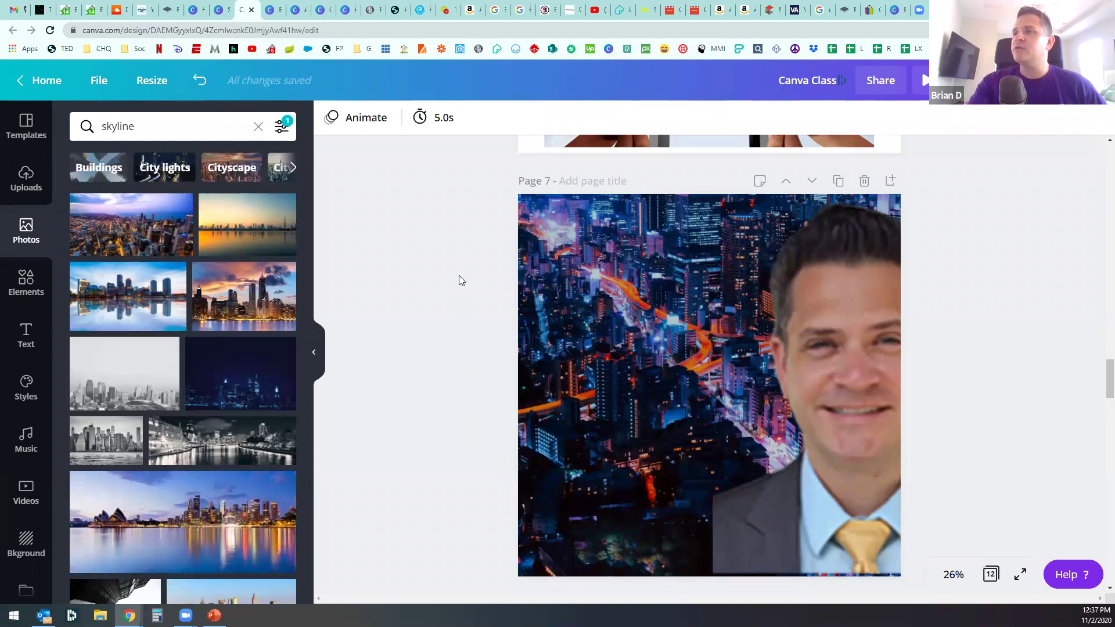
# Step: Return to the Classes design and insert a blank page after the MORTGAGE CLASS page
pyautogui.click(298, 11)
pyautogui.click(323, 9)
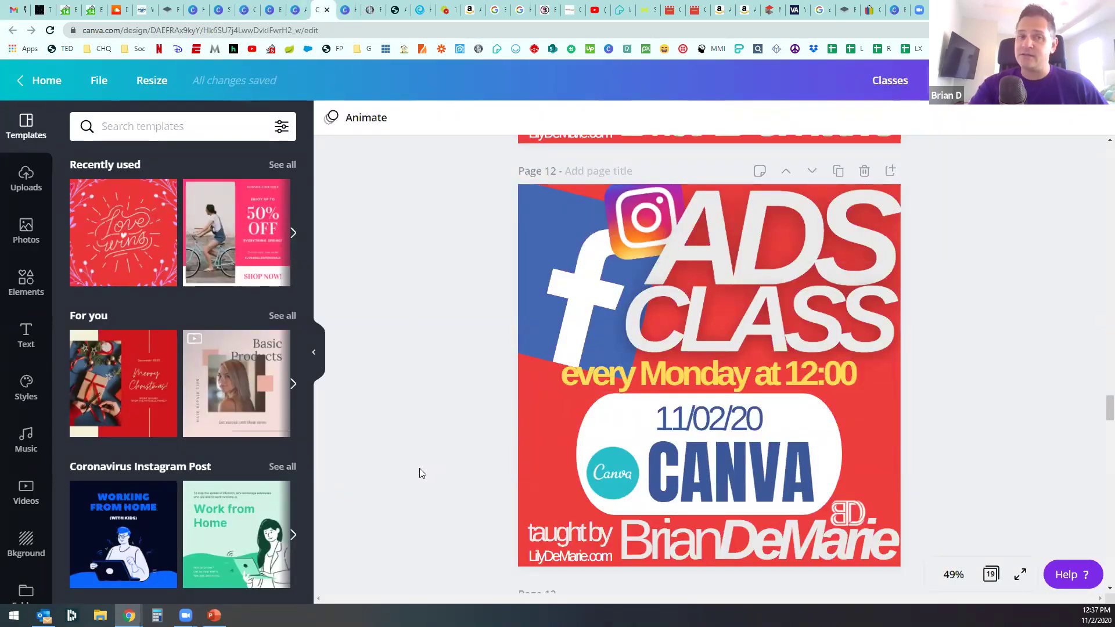
pyautogui.scroll(10, 483, 414)
pyautogui.scroll(15, 485, 406)
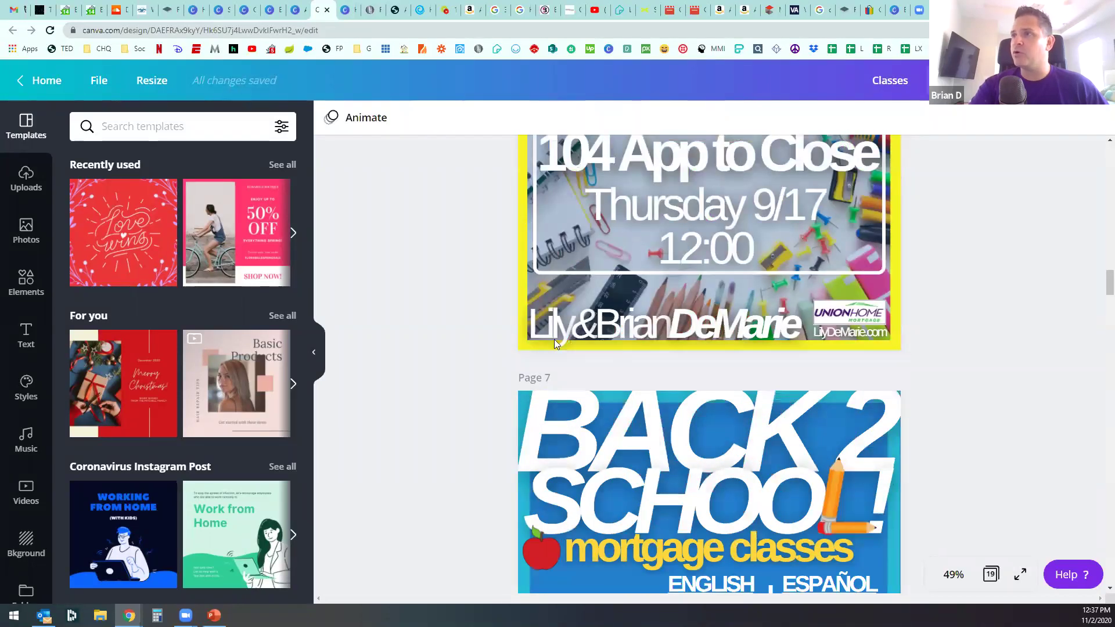
pyautogui.scroll(10, 580, 353)
pyautogui.scroll(15, 631, 313)
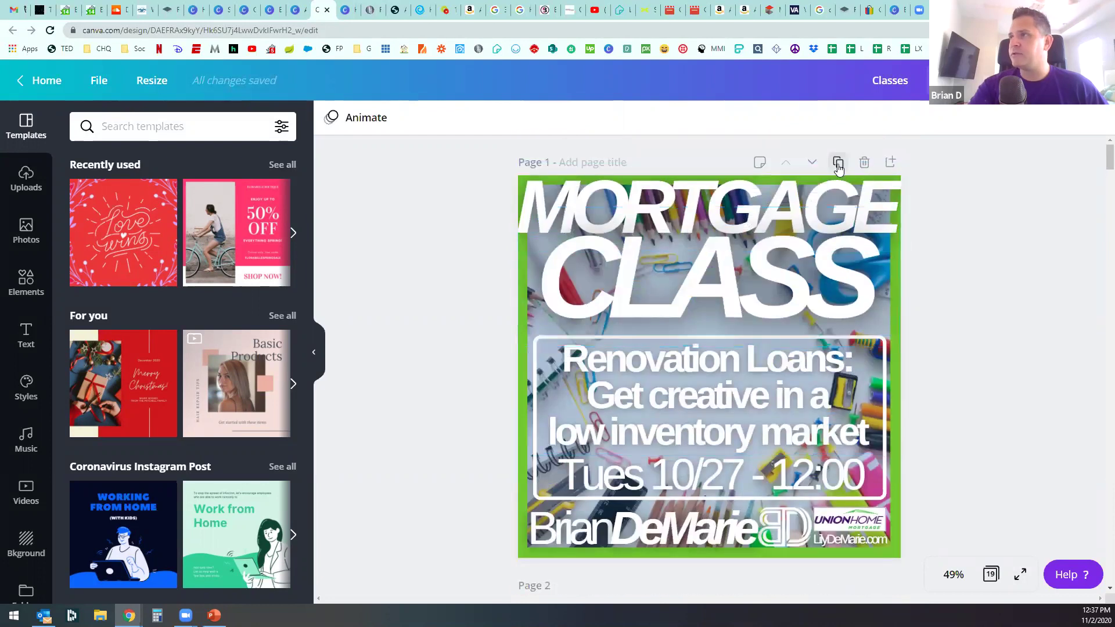
pyautogui.click(891, 162)
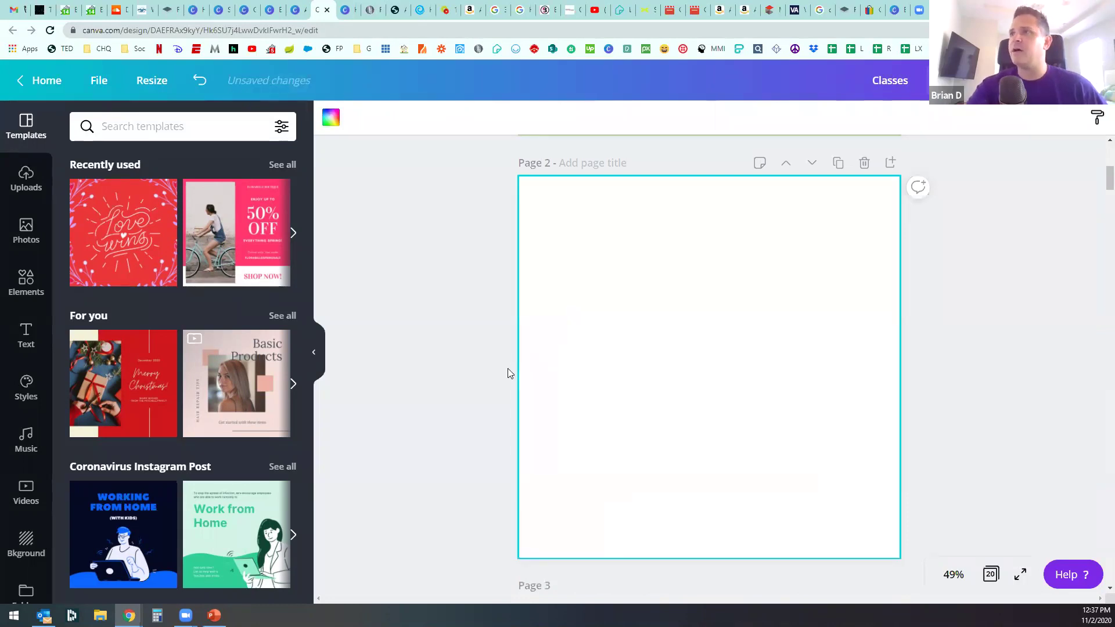
pyautogui.scroll(7, 518, 376)
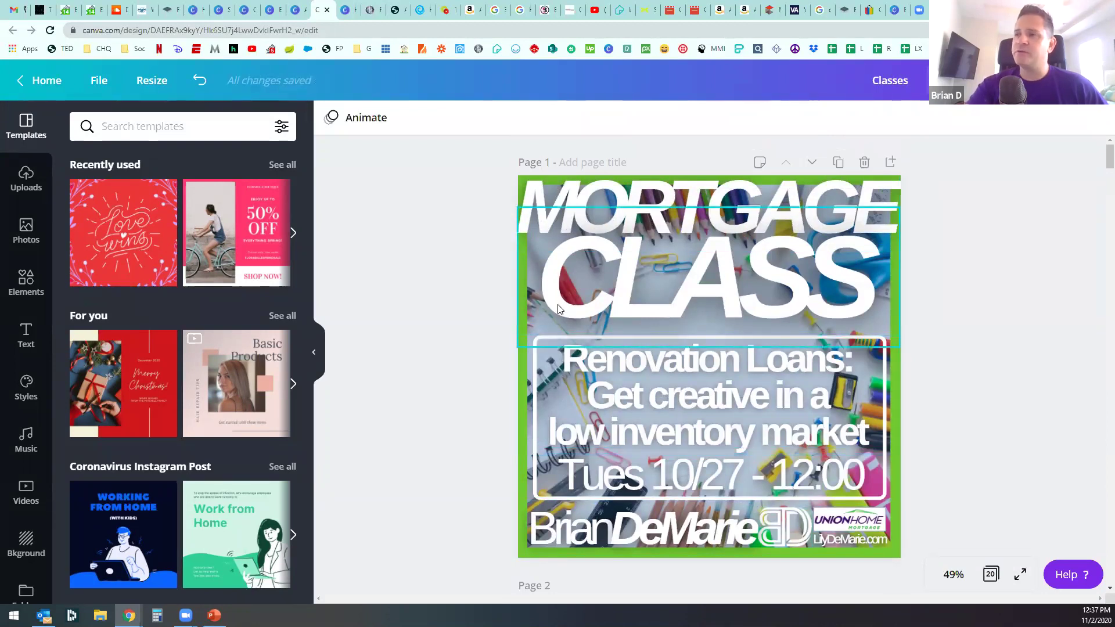
pyautogui.scroll(-5, 488, 342)
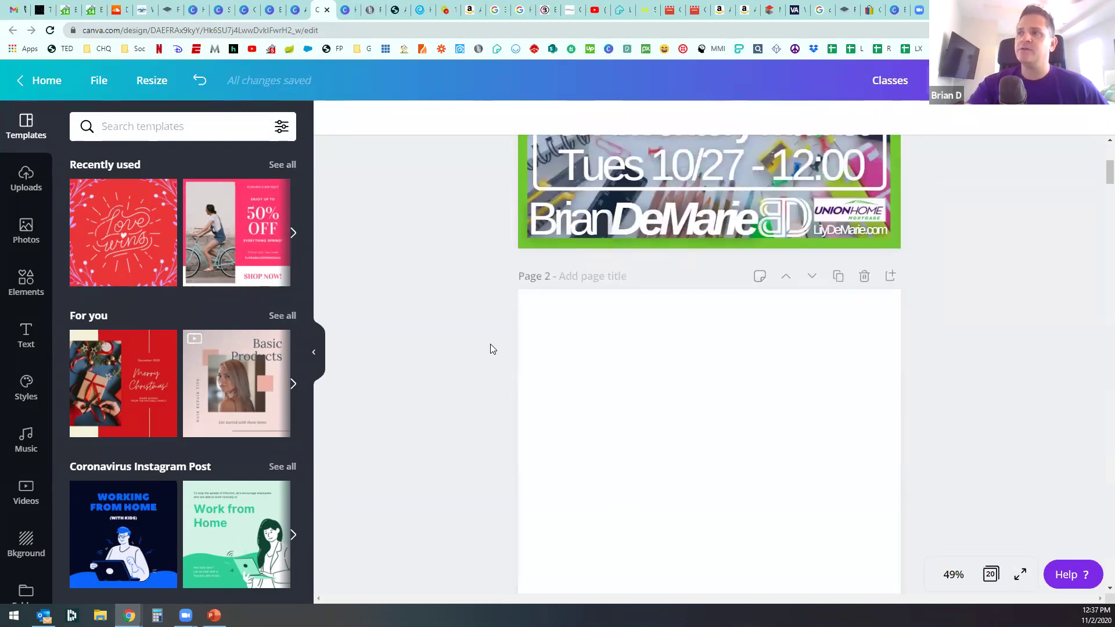
pyautogui.scroll(-1, 482, 344)
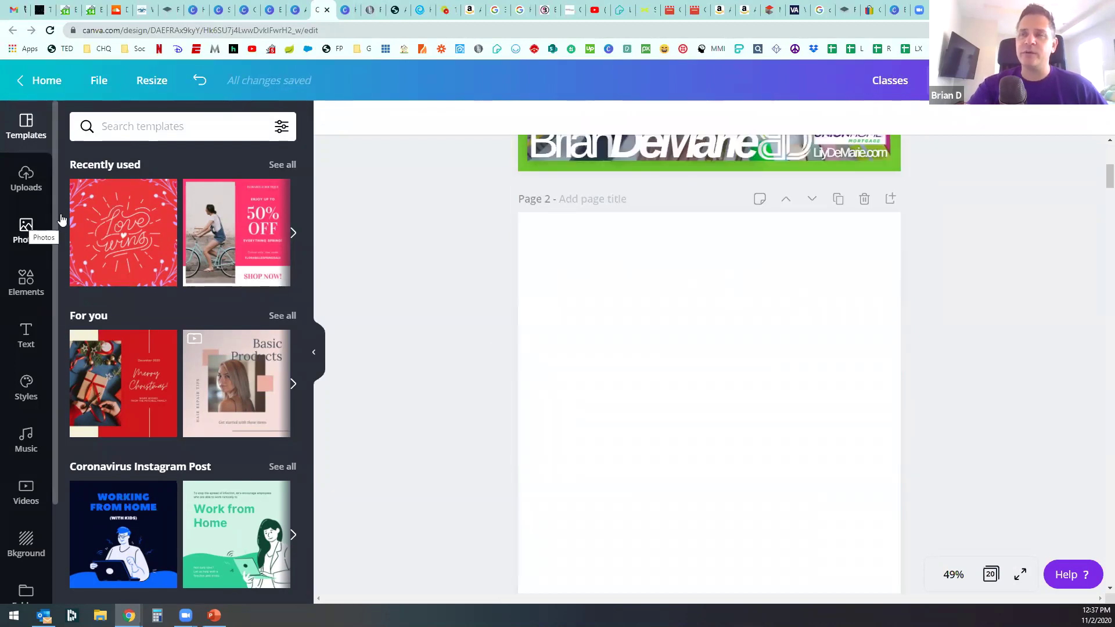
# Step: Search photos for 'back to school' and add the colourful pencils-on-wood photo
pyautogui.click(25, 227)
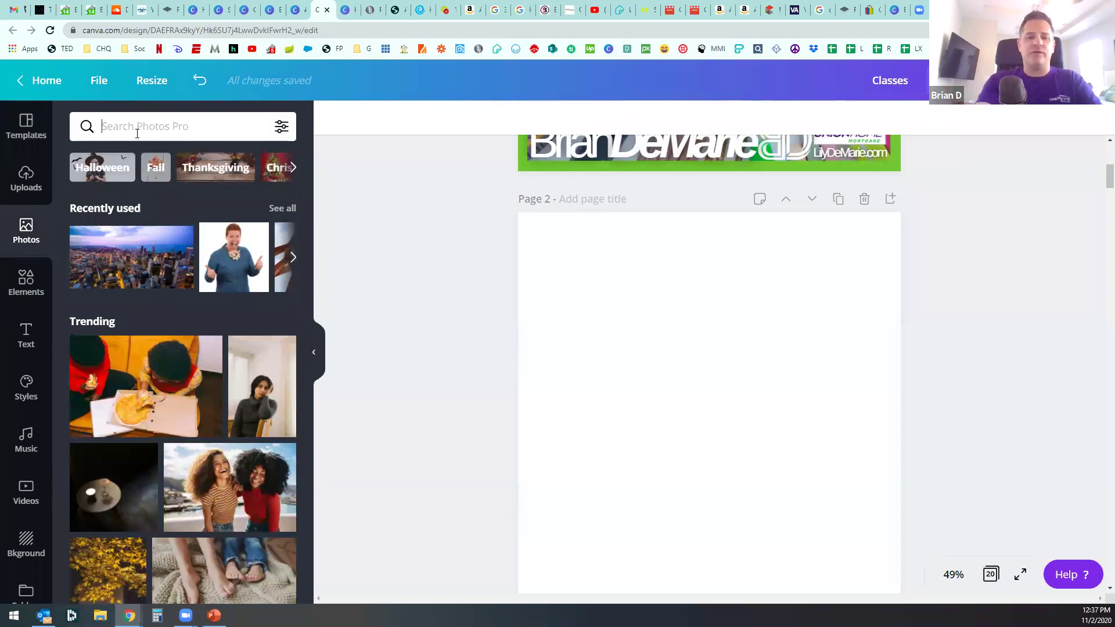
pyautogui.write('back to school')
pyautogui.press('Return')
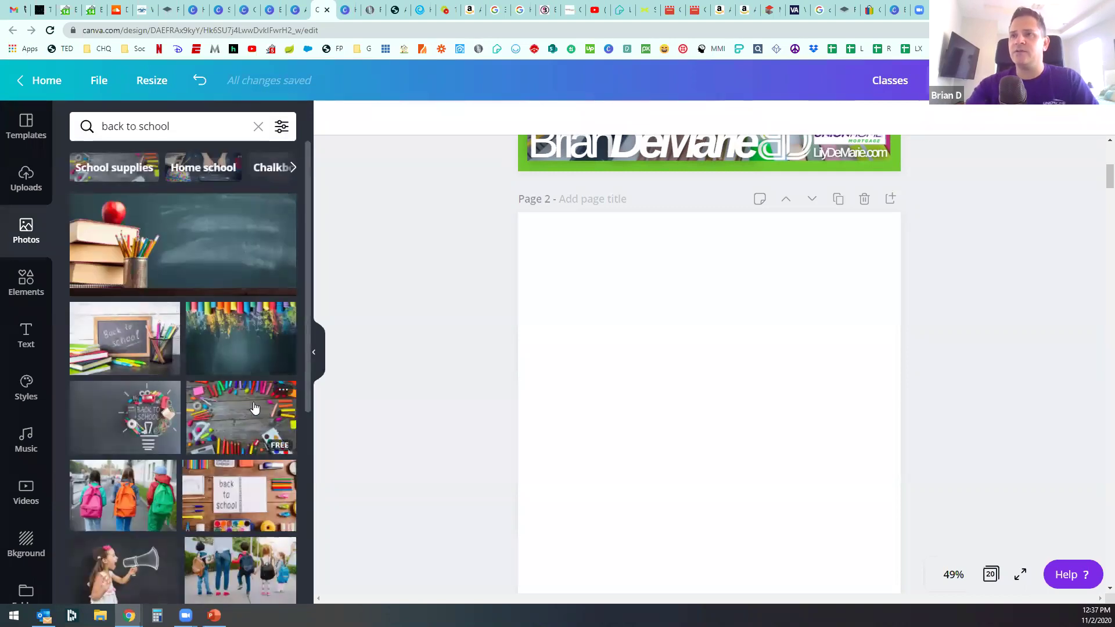
pyautogui.click(255, 408)
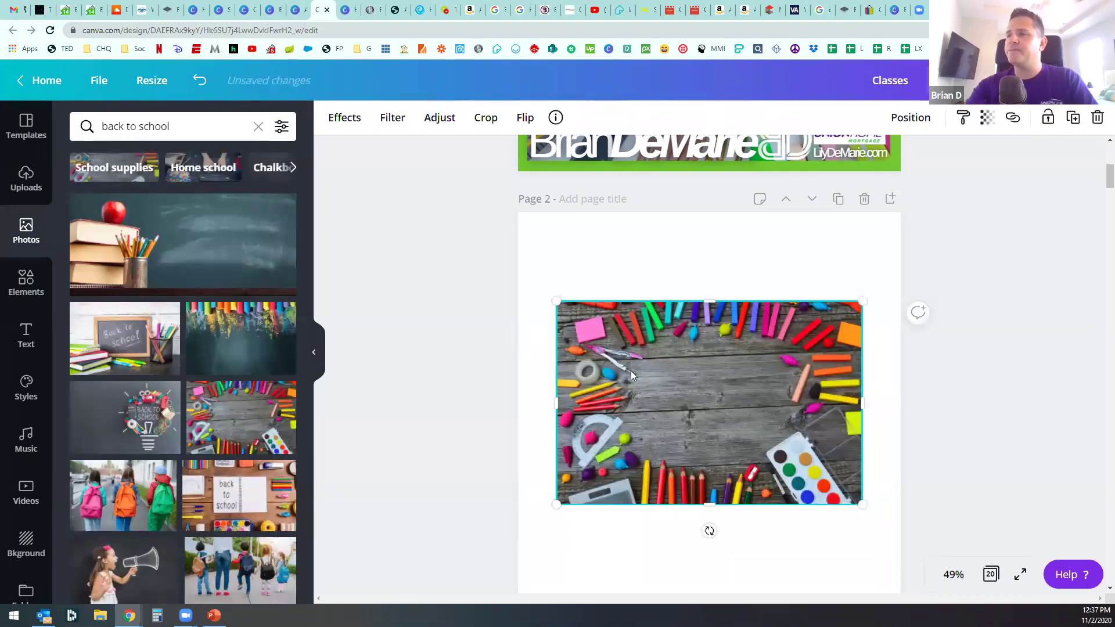
# Step: Stretch the pencils photo to fill Page 2 edge to edge
pyautogui.moveTo(557, 301); pyautogui.dragTo(517, 276)
pyautogui.moveTo(863, 274); pyautogui.dragTo(900, 250)
pyautogui.moveTo(711, 249); pyautogui.dragTo(709, 211)
pyautogui.moveTo(710, 504); pyautogui.dragTo(710, 439)
pyautogui.scroll(3, 764, 443)
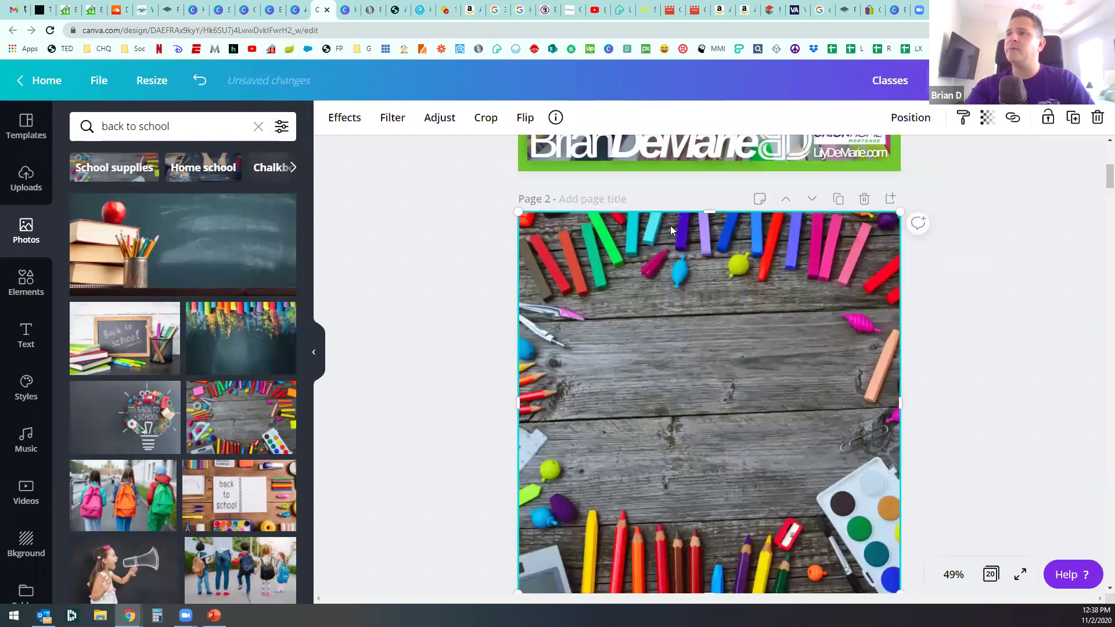
pyautogui.click(343, 395)
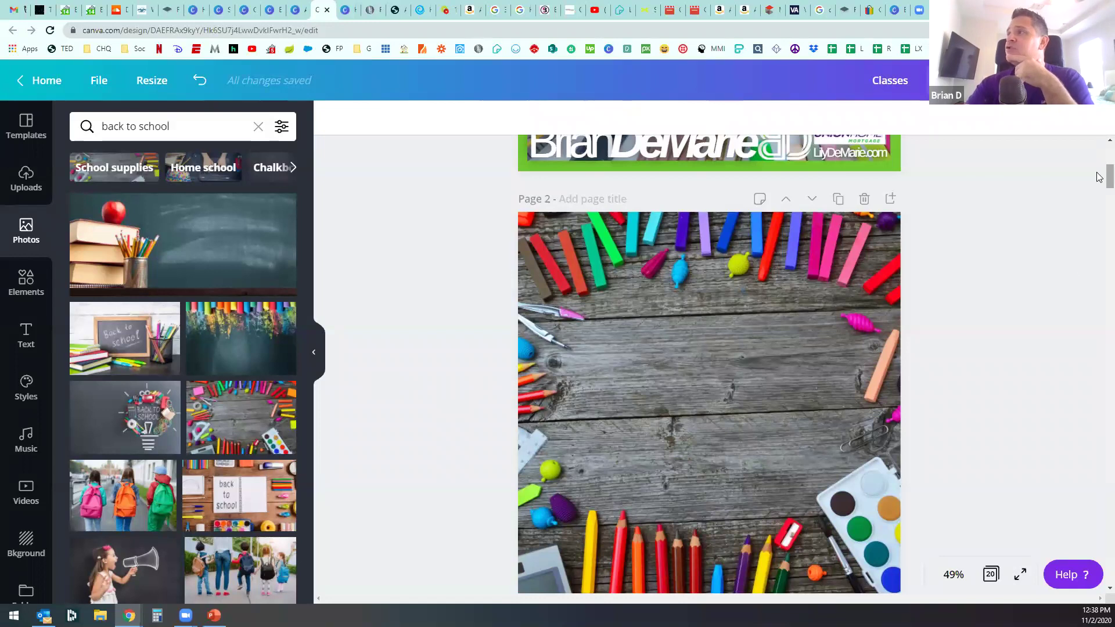
pyautogui.scroll(-1, 1099, 179)
pyautogui.scroll(1, 867, 207)
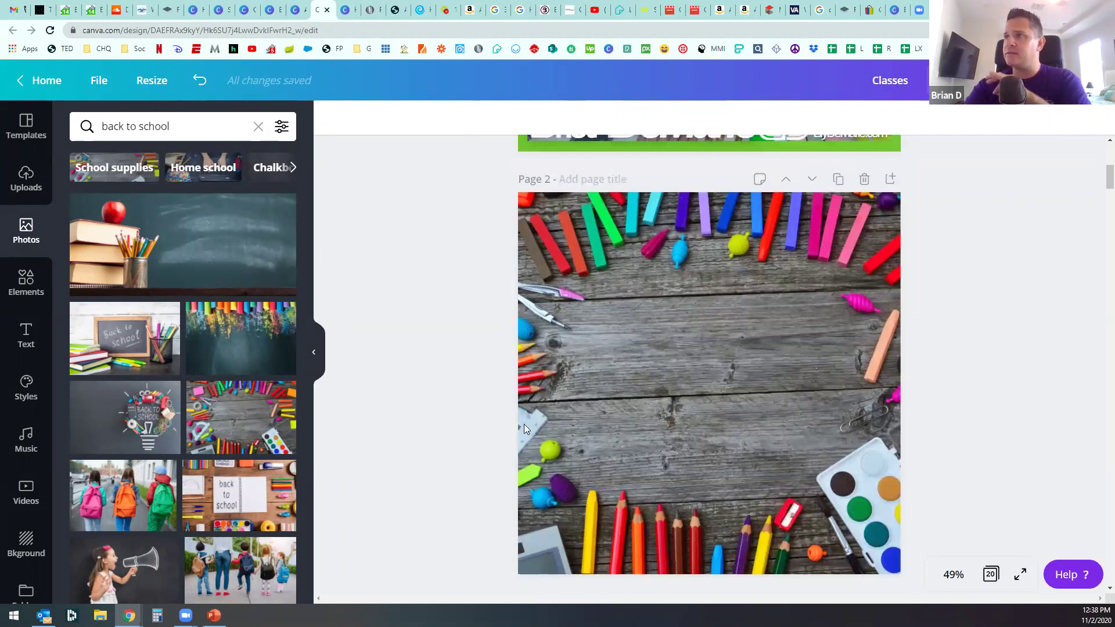
# Step: Add a square from Elements and resize it to cover all of Page 2
pyautogui.click(26, 282)
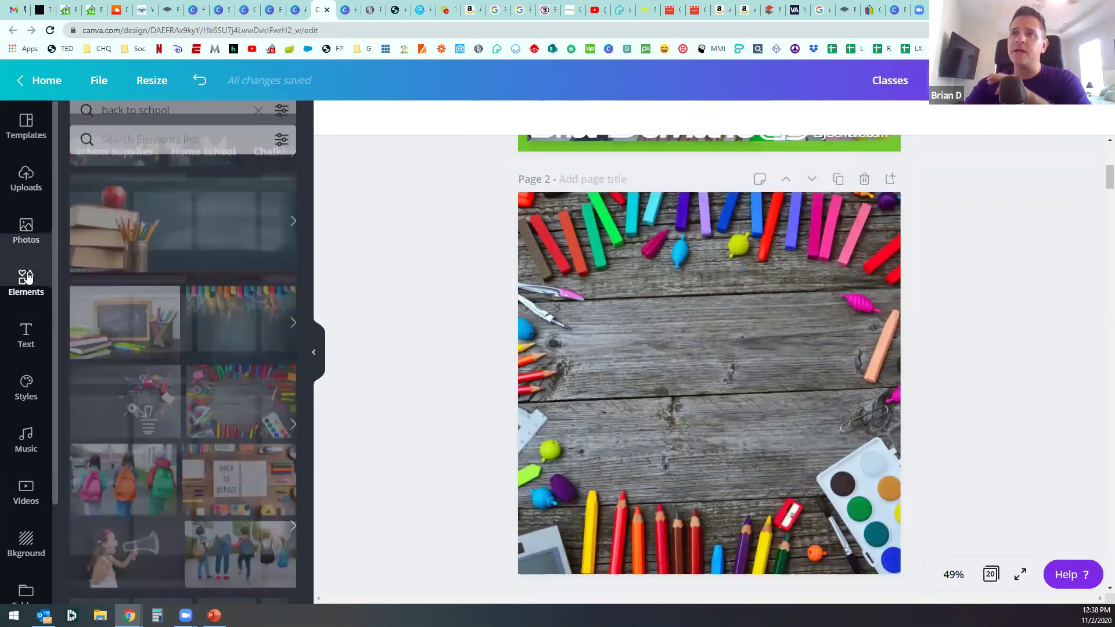
pyautogui.scroll(-3, 214, 343)
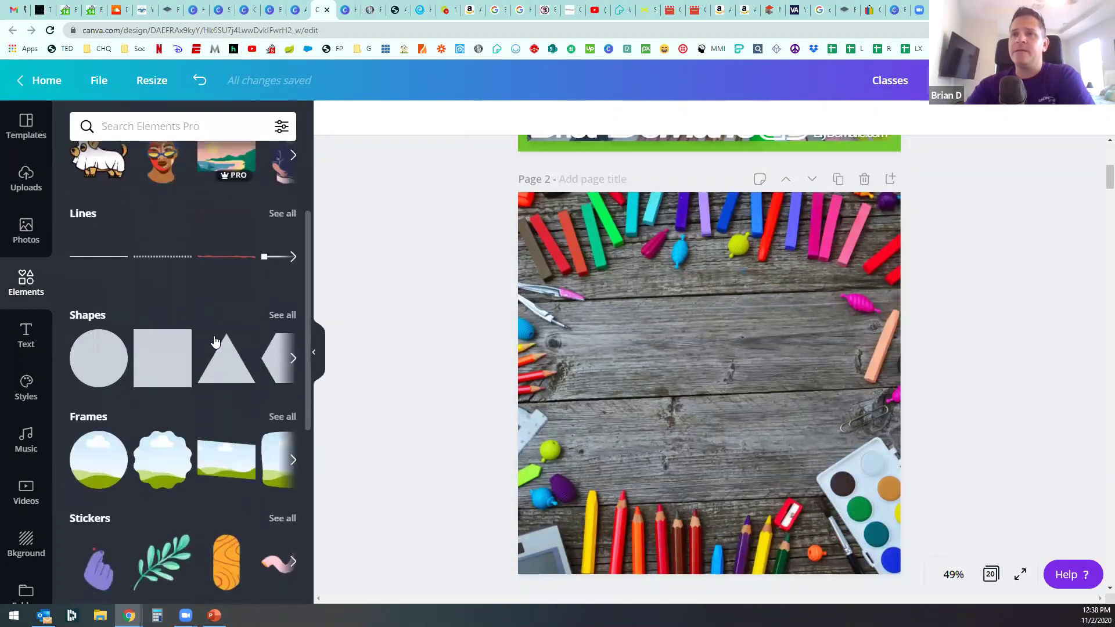
pyautogui.click(147, 357)
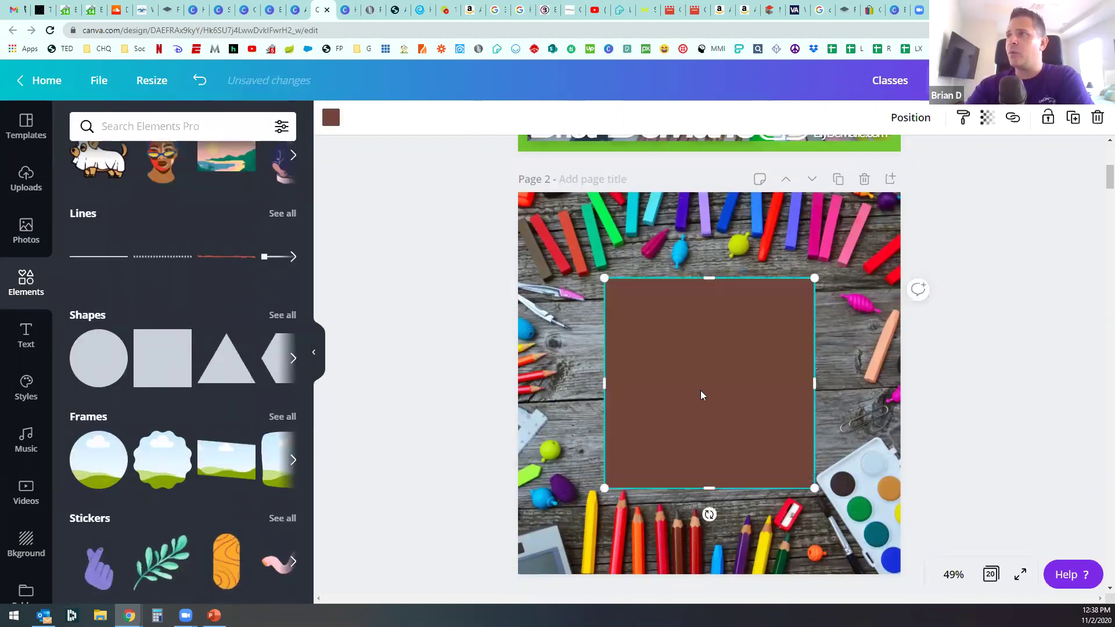
pyautogui.moveTo(669, 351); pyautogui.dragTo(605, 294)
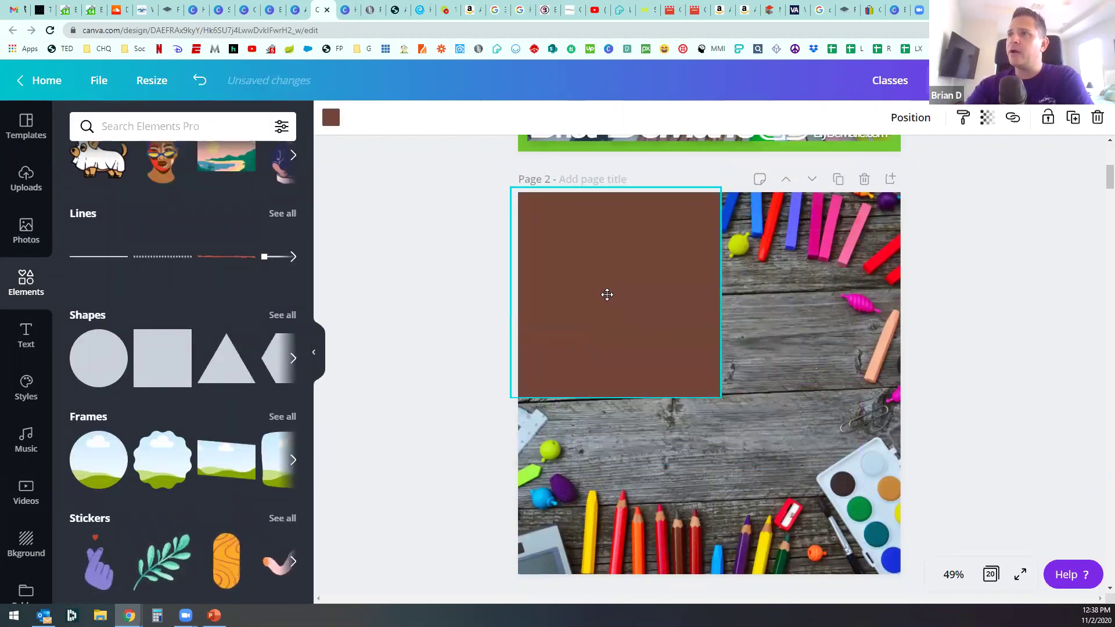
pyautogui.moveTo(720, 397); pyautogui.dragTo(967, 511)
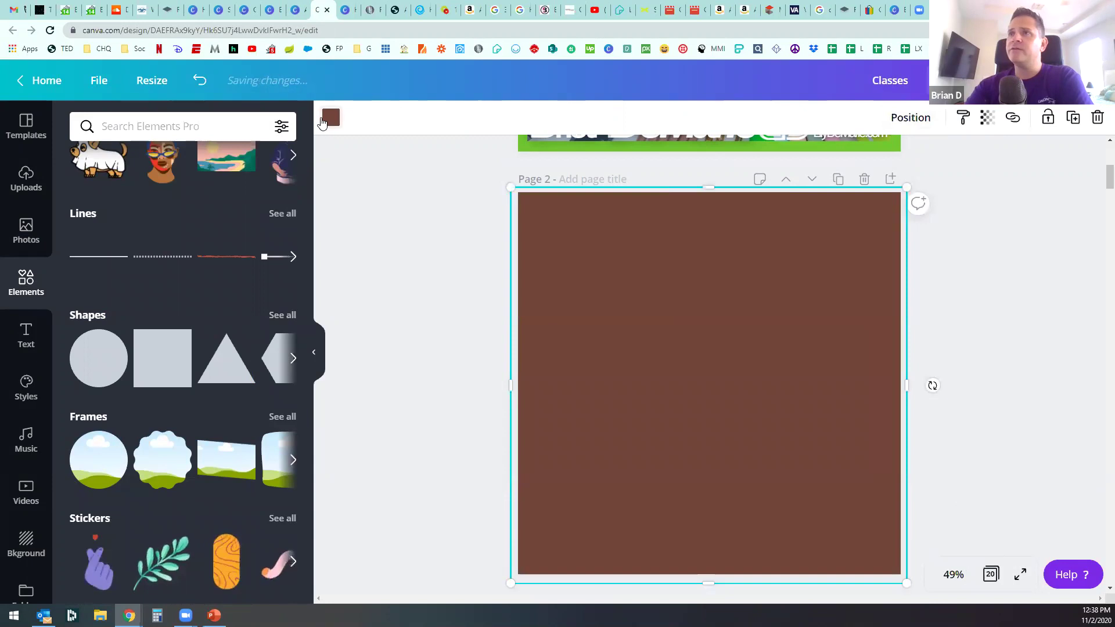
# Step: Colour the square mid grey using the custom colour picker
pyautogui.click(331, 117)
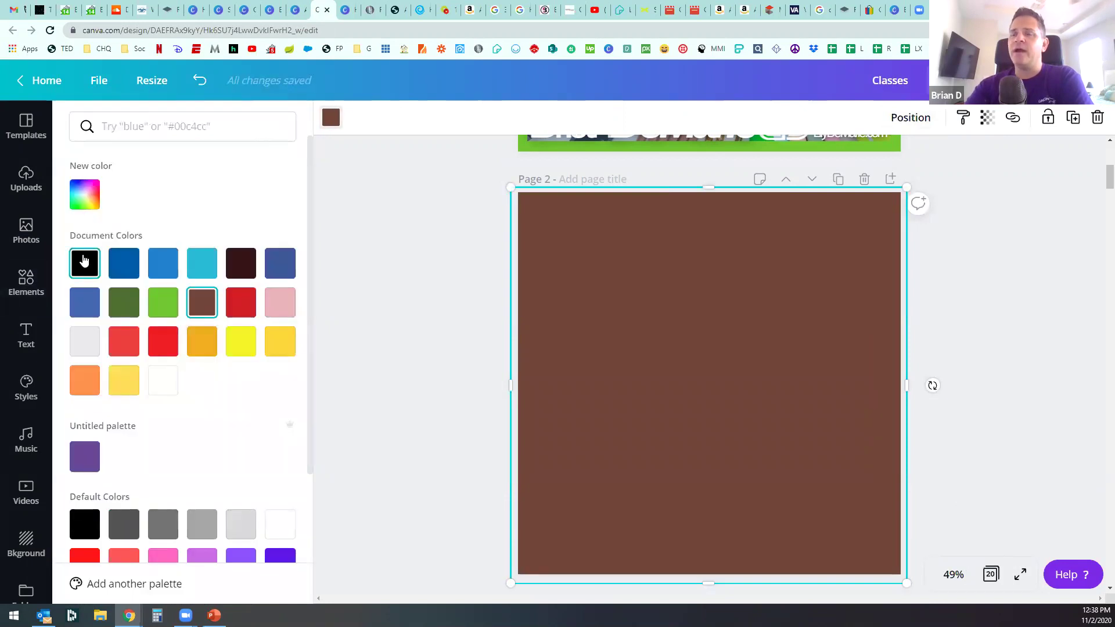
pyautogui.click(85, 261)
pyautogui.click(83, 208)
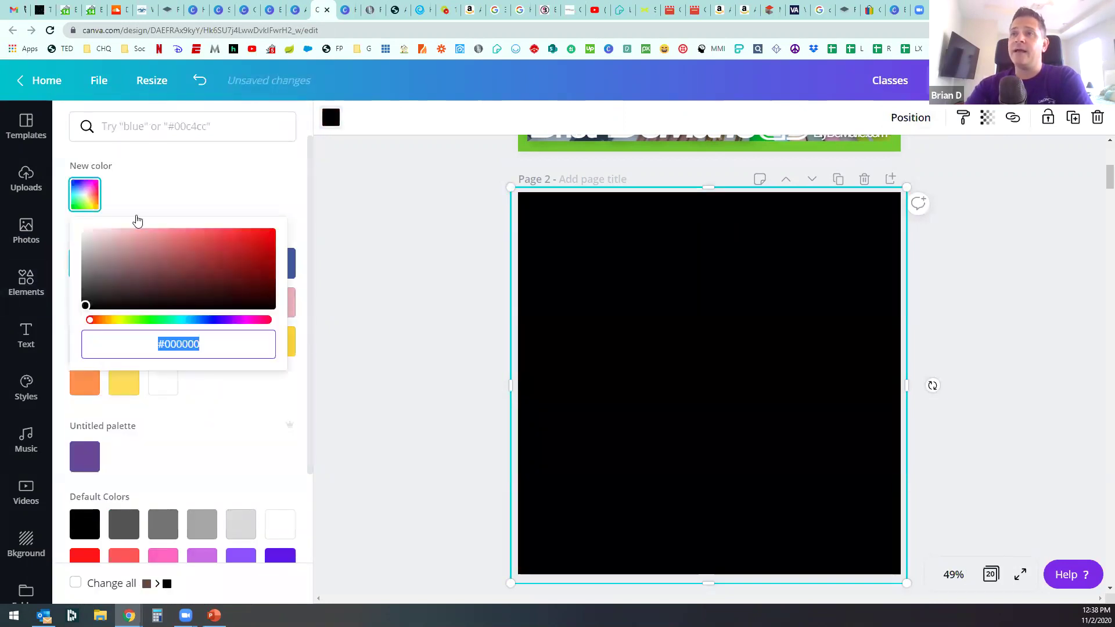
pyautogui.moveTo(87, 299); pyautogui.dragTo(88, 275)
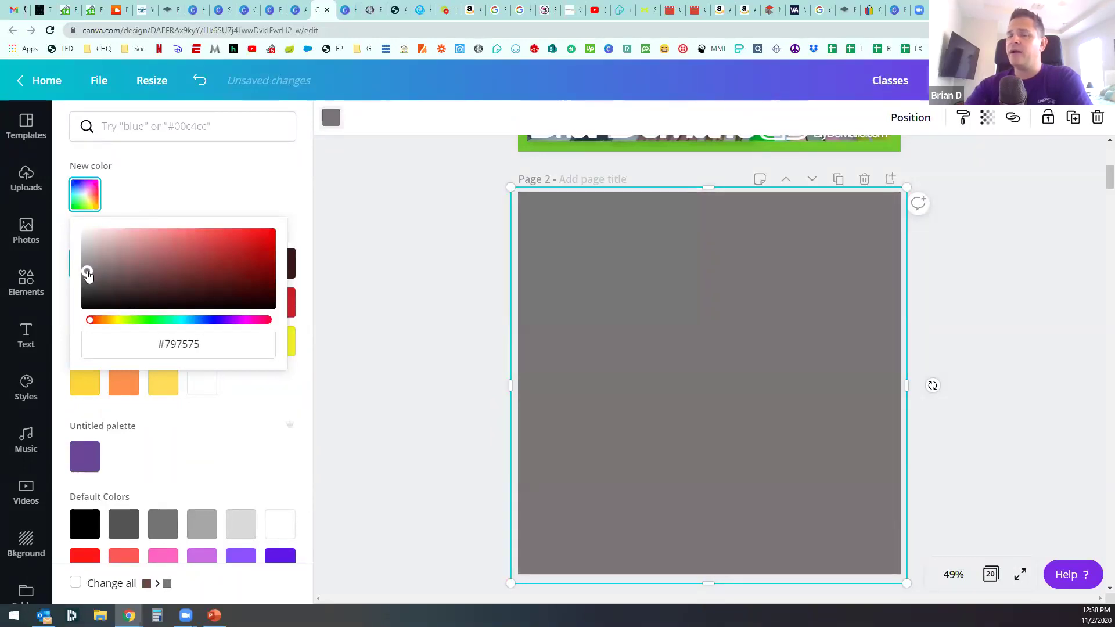
pyautogui.click(886, 219)
# Step: Lower the grey square's transparency to 44 so the photo shows through
pyautogui.click(987, 118)
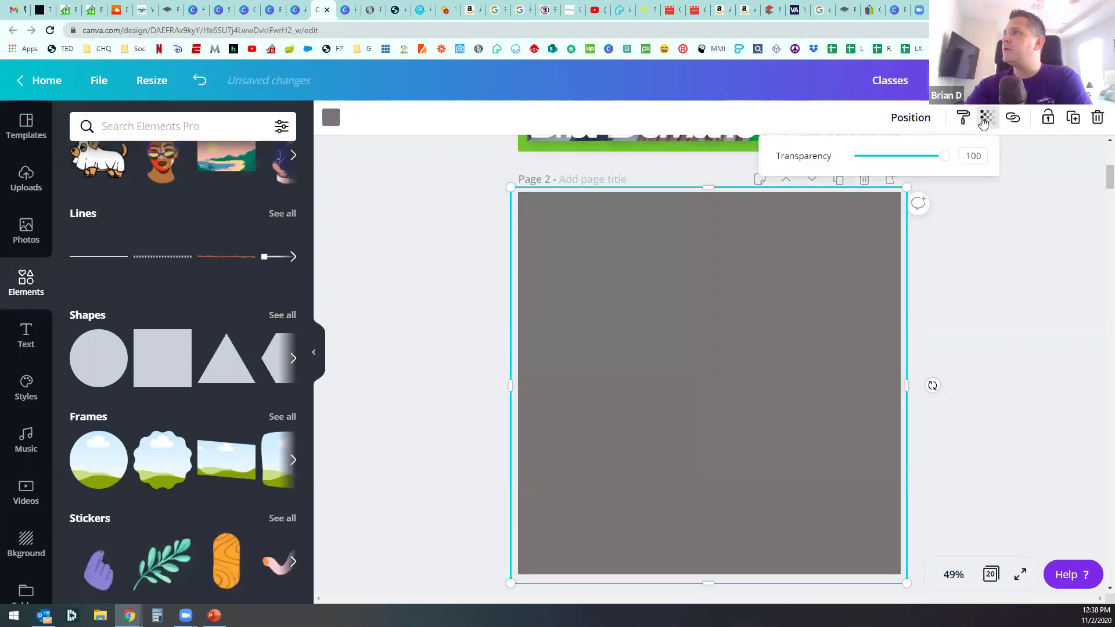
pyautogui.moveTo(941, 160)
pyautogui.mouseDown()
pyautogui.moveTo(851, 158)
pyautogui.moveTo(900, 158)
pyautogui.mouseUp()
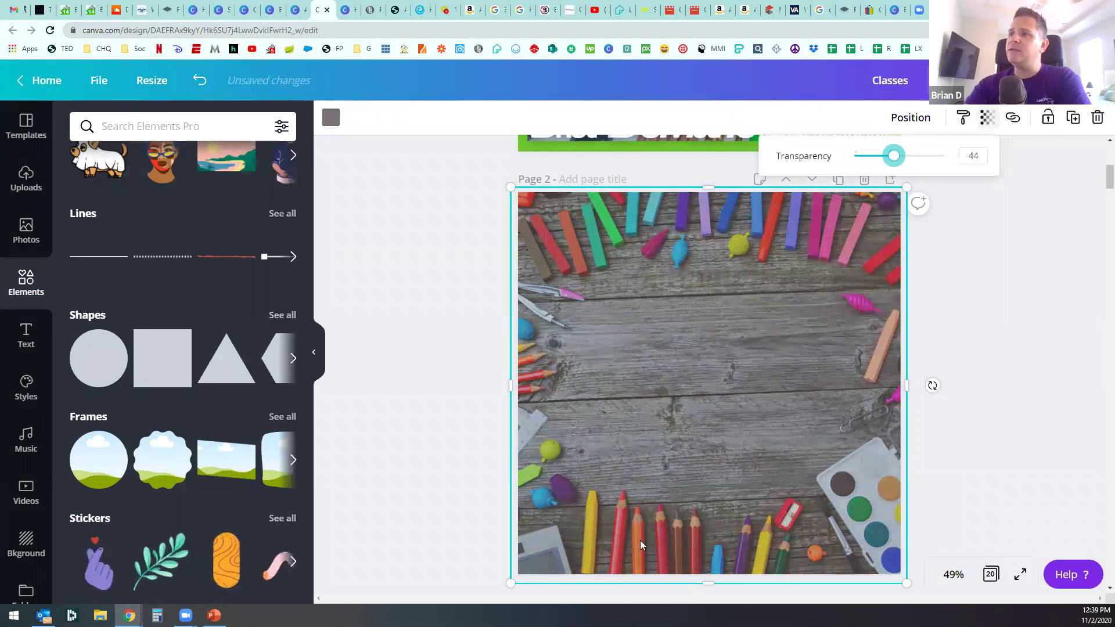
pyautogui.click(463, 377)
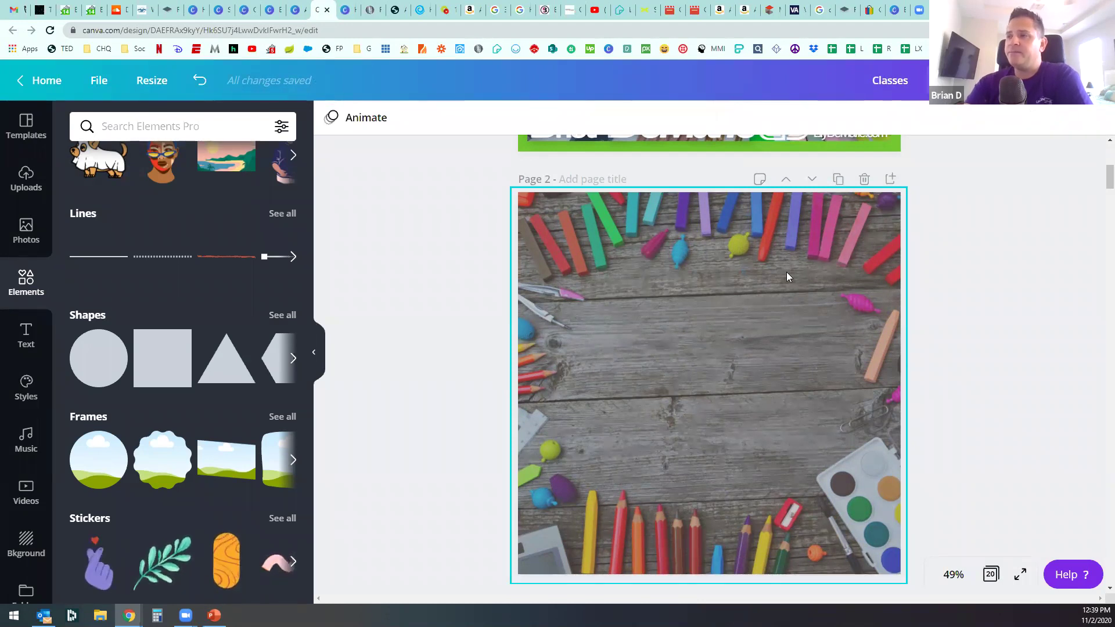
pyautogui.scroll(4, 506, 349)
pyautogui.scroll(3, 505, 348)
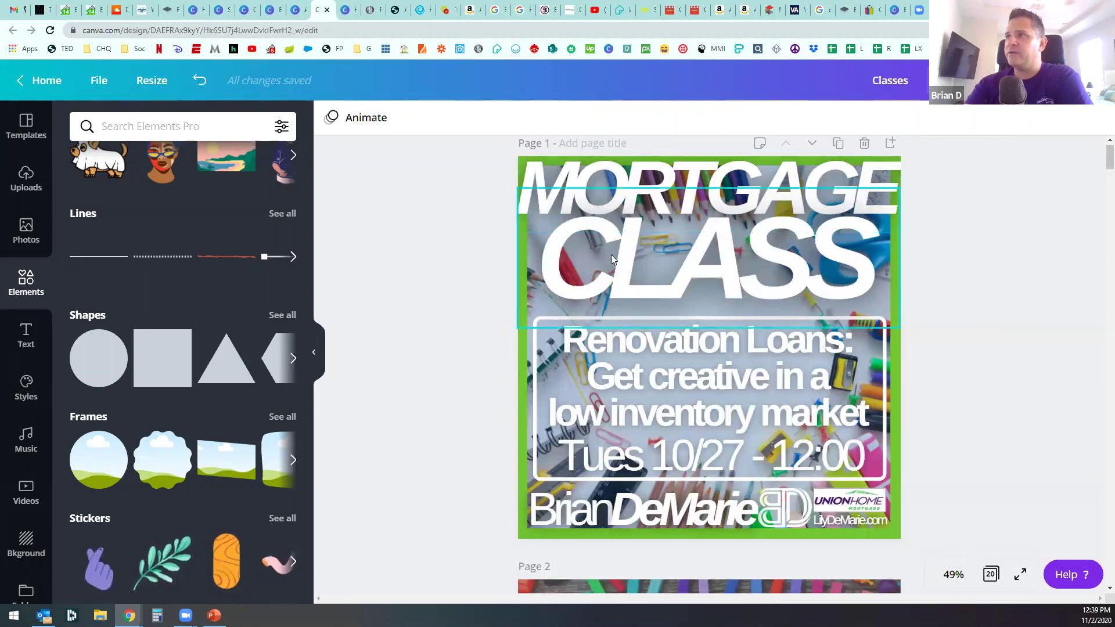
pyautogui.scroll(-4, 461, 372)
pyautogui.scroll(-3, 562, 327)
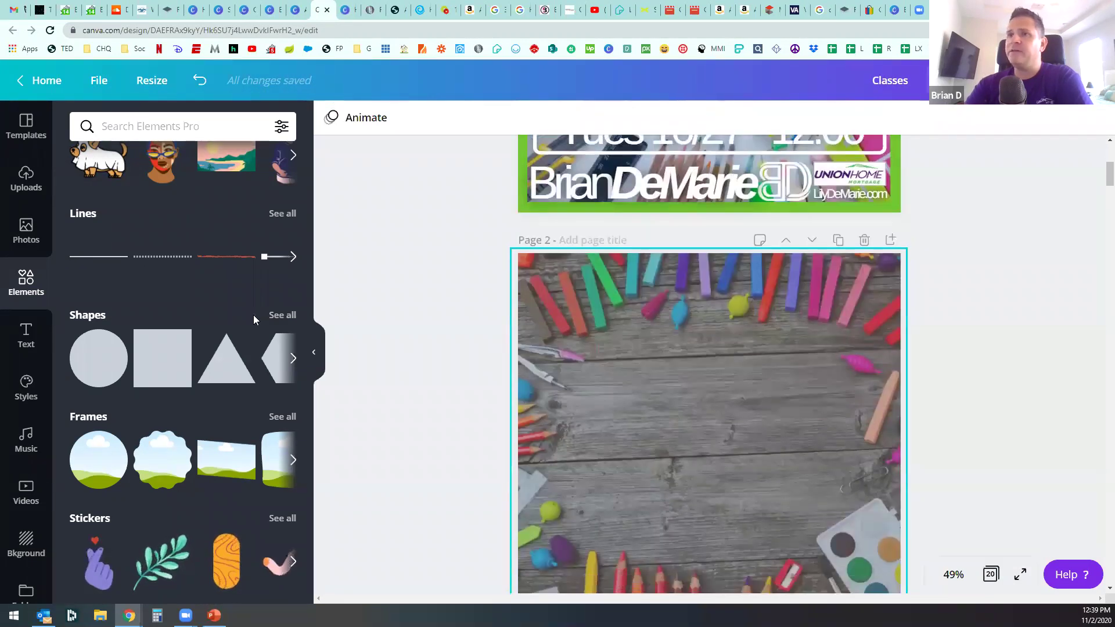
# Step: Add a heading reading 'Mortgage' and 'Class' on two lines
pyautogui.click(27, 336)
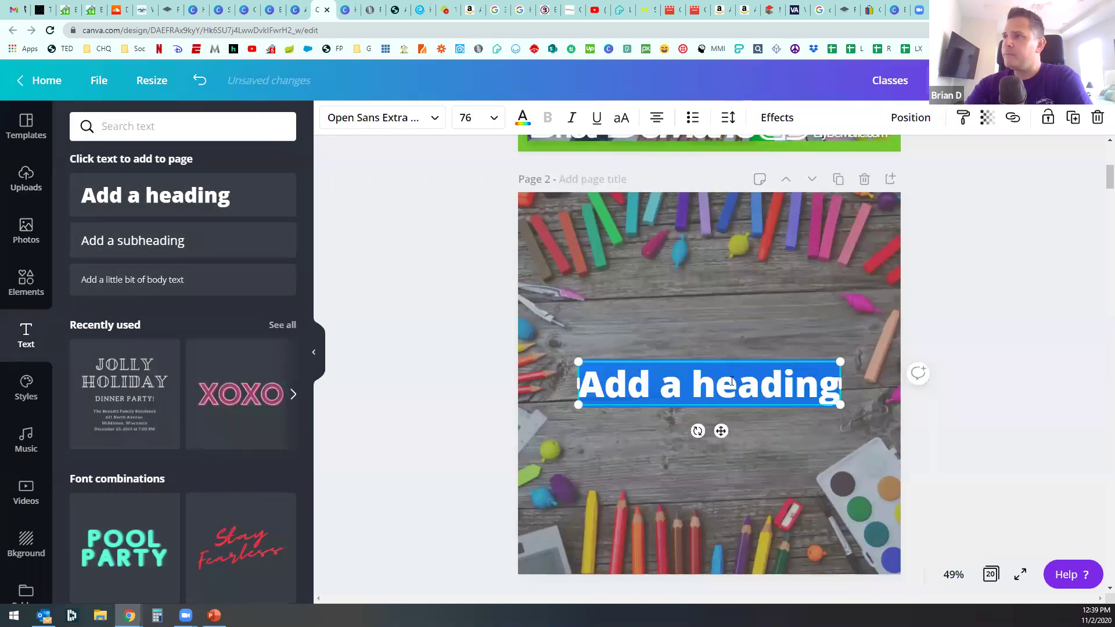
pyautogui.moveTo(840, 362); pyautogui.dragTo(916, 350)
pyautogui.moveTo(795, 364); pyautogui.dragTo(774, 364)
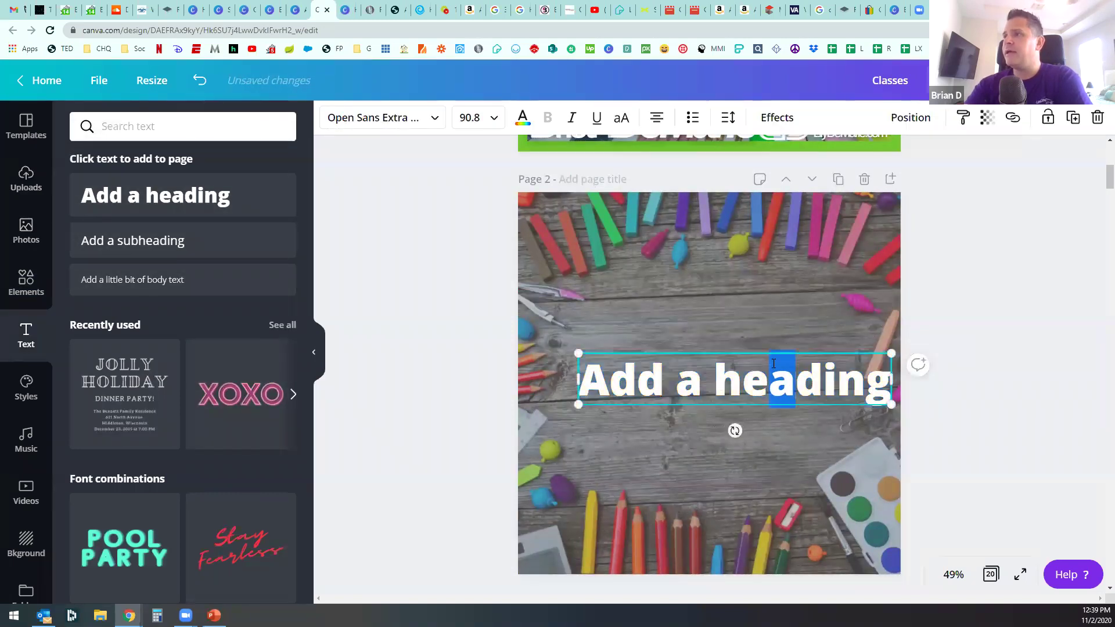
pyautogui.click(931, 383)
pyautogui.doubleClick(690, 382)
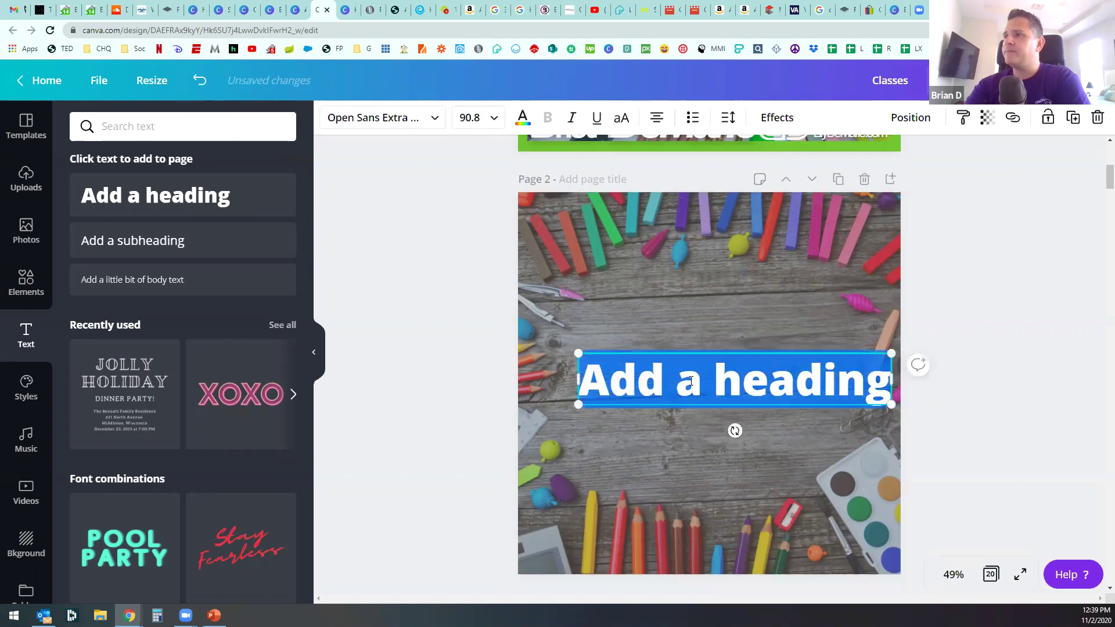
pyautogui.write('Mortgage')
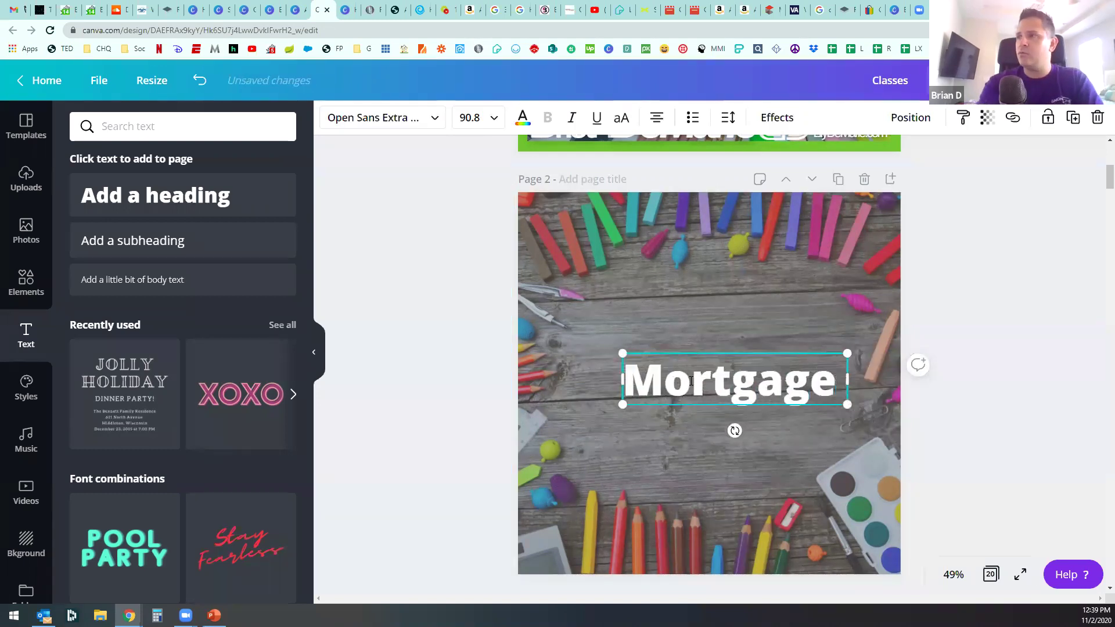
pyautogui.press('Return')
pyautogui.write('Class')
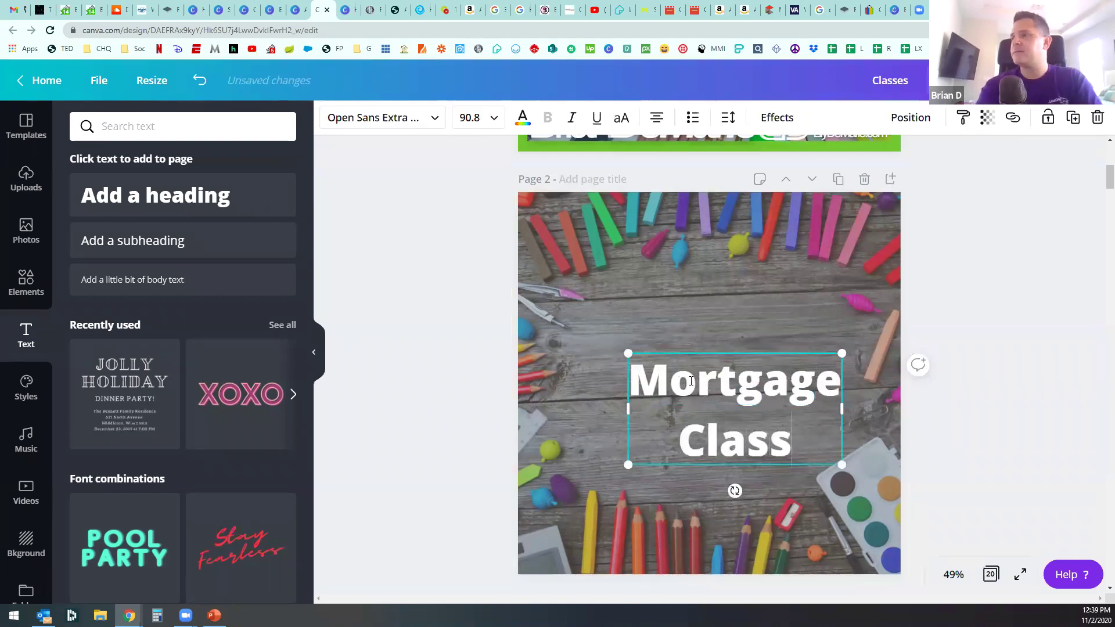
pyautogui.click(639, 412)
# Step: Move the heading near the page top and enlarge it to size 135
pyautogui.moveTo(639, 412); pyautogui.dragTo(543, 261)
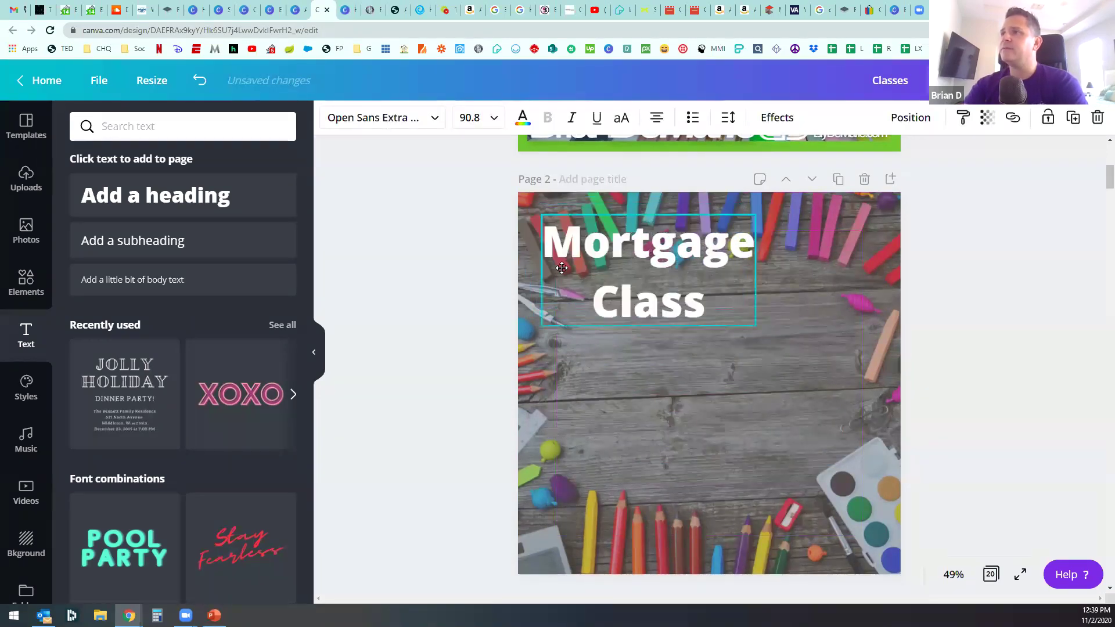
pyautogui.moveTo(763, 326); pyautogui.dragTo(897, 370)
pyautogui.click(446, 310)
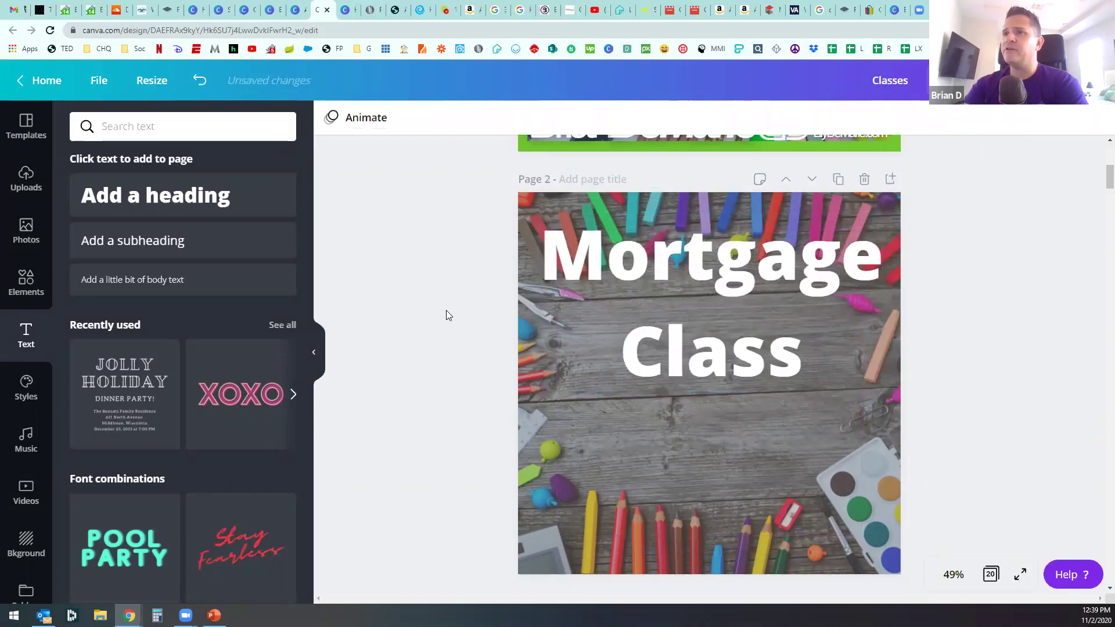
pyautogui.click(774, 330)
pyautogui.moveTo(881, 390); pyautogui.dragTo(863, 378)
pyautogui.moveTo(864, 296); pyautogui.dragTo(886, 299)
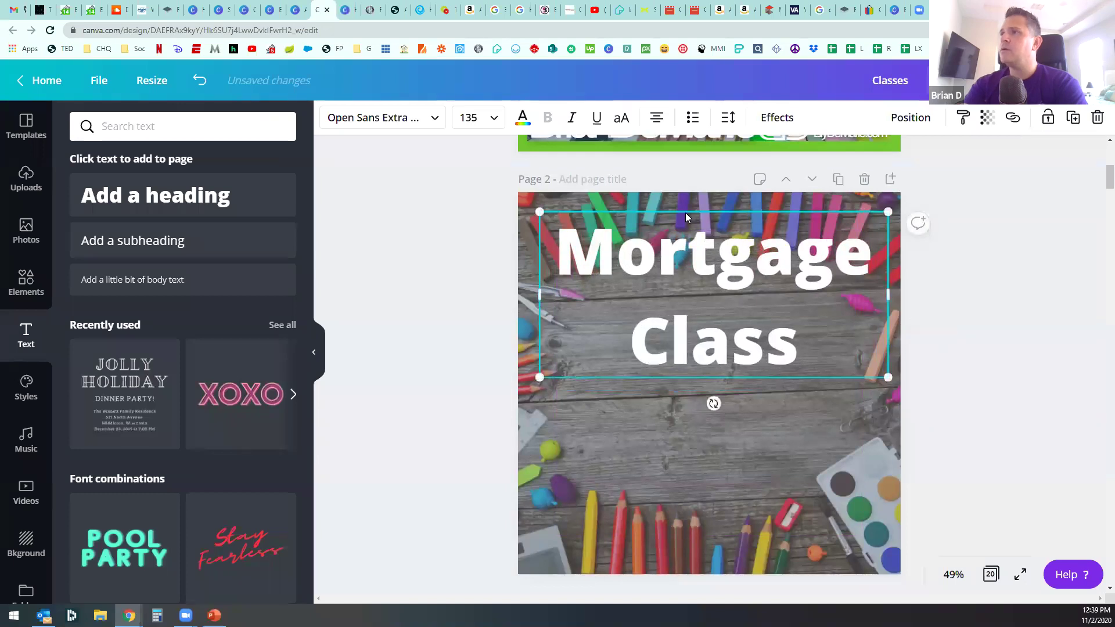
pyautogui.click(398, 286)
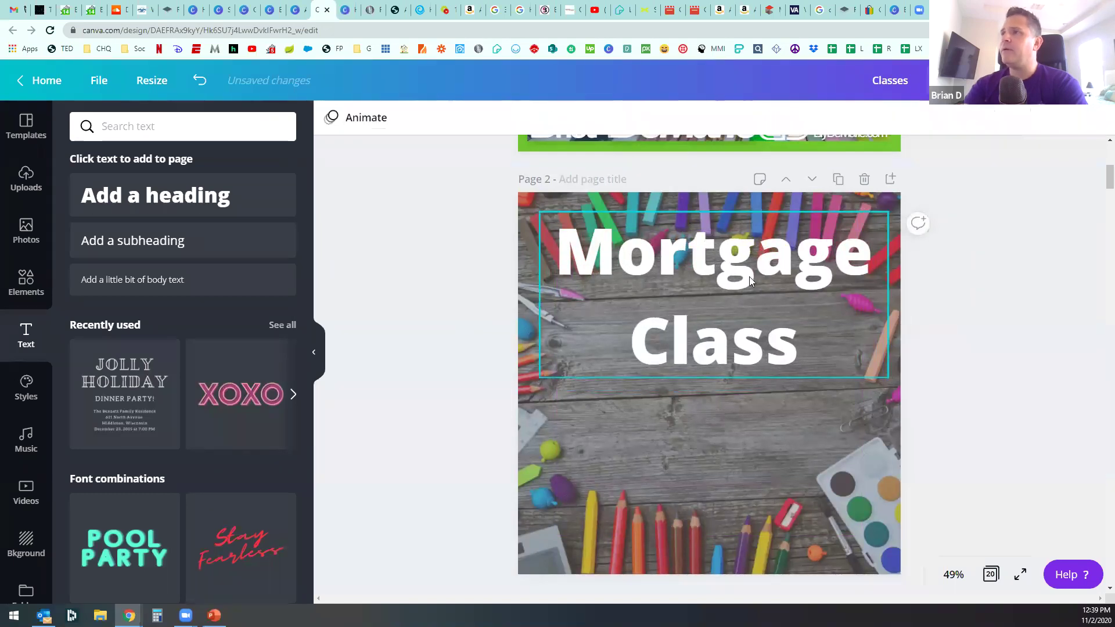
pyautogui.click(738, 293)
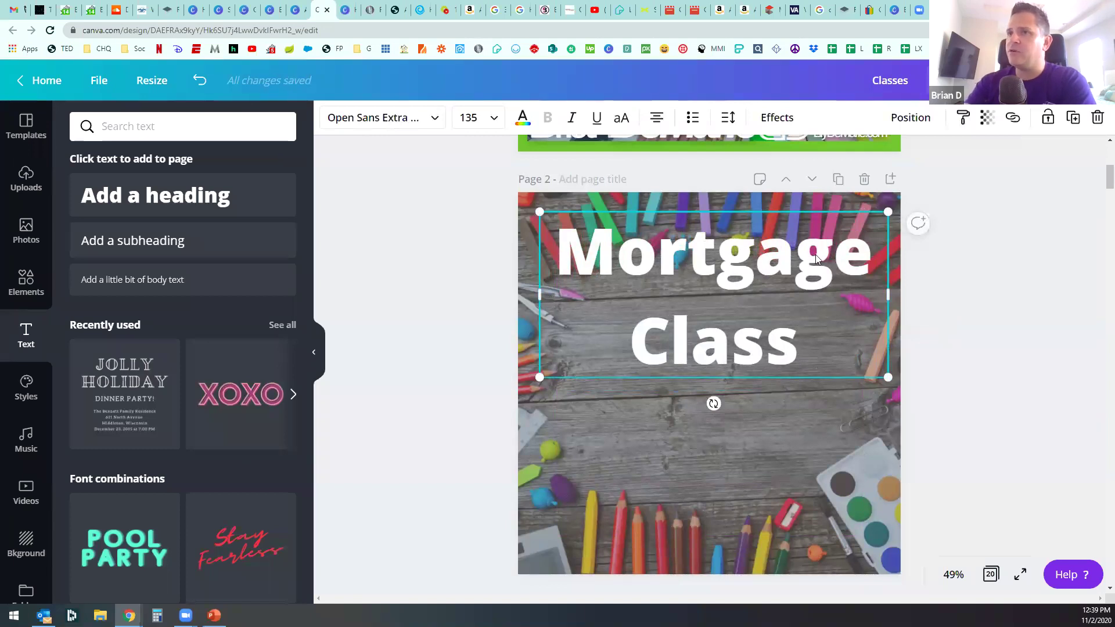
# Step: Tighten the heading to letter spacing -32 and line height 0.86
pyautogui.click(729, 119)
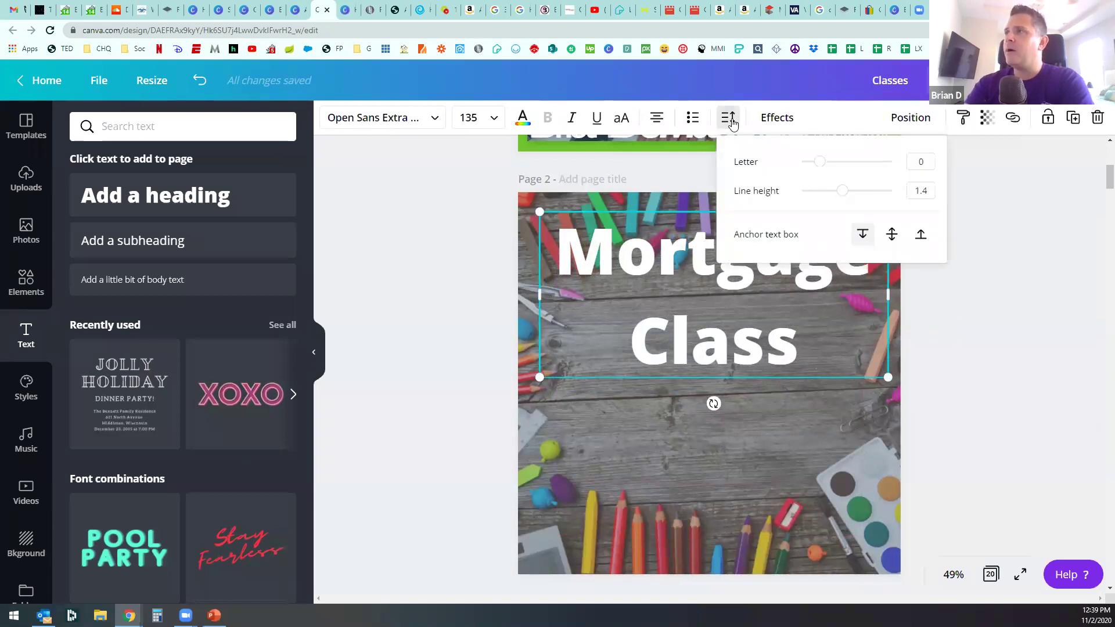
pyautogui.moveTo(820, 162); pyautogui.dragTo(819, 191)
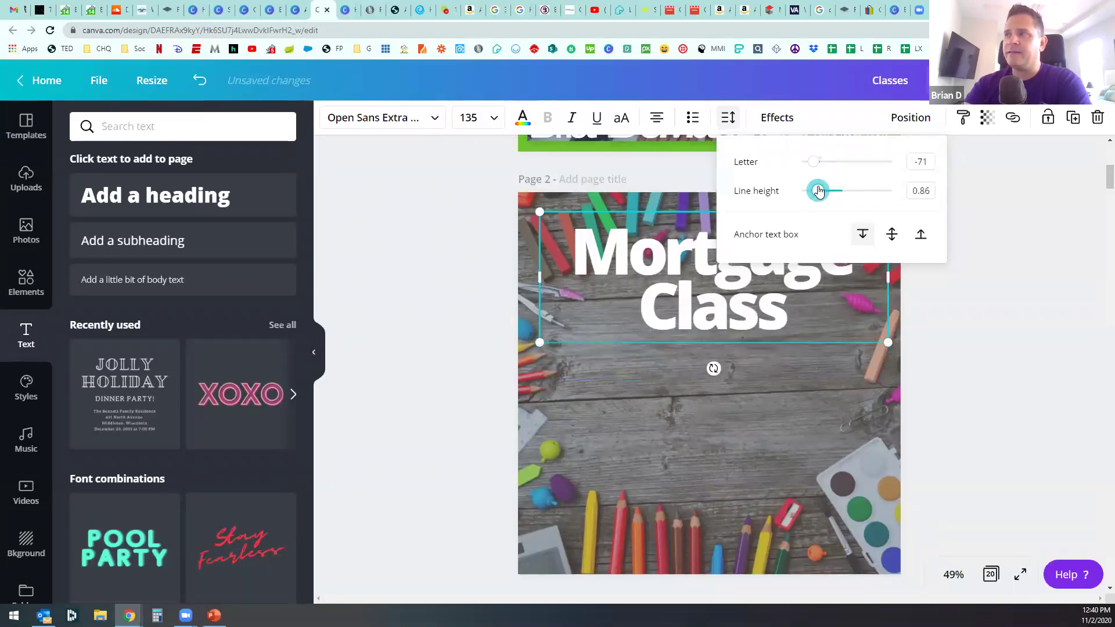
pyautogui.moveTo(816, 168); pyautogui.dragTo(818, 169)
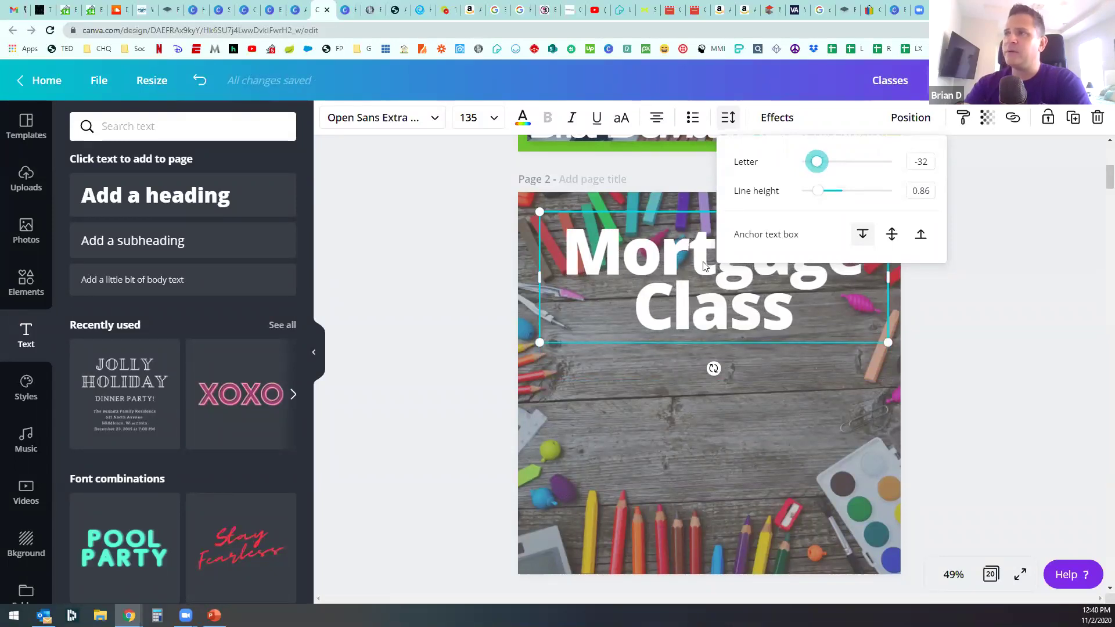
pyautogui.click(416, 288)
# Step: Set the heading in bold uppercase Helveticish and widen its text box
pyautogui.click(674, 266)
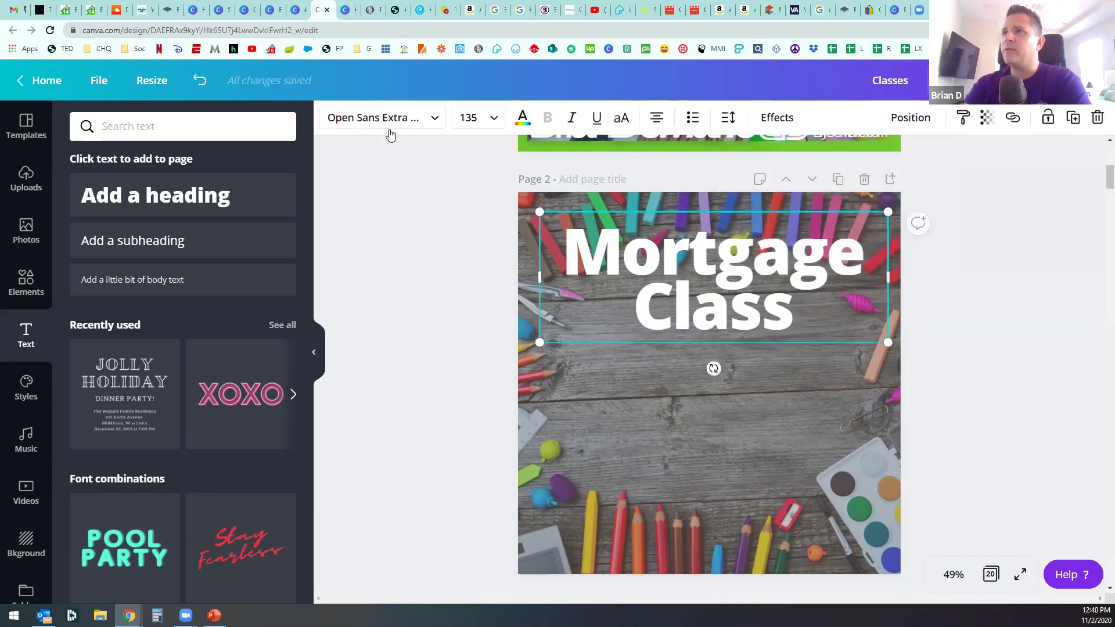
pyautogui.click(407, 119)
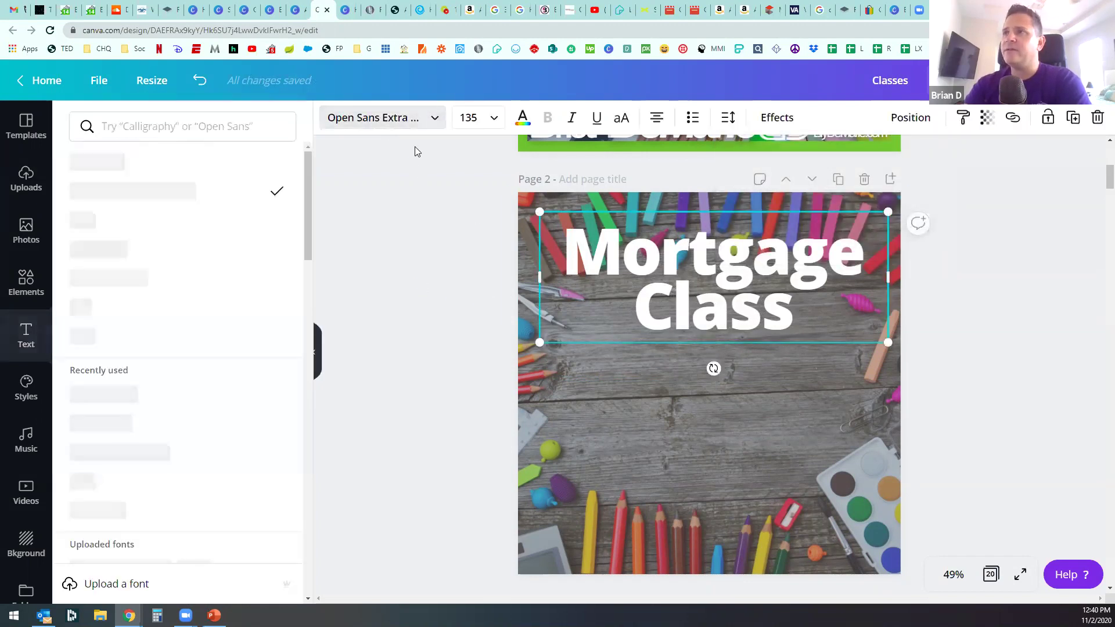
pyautogui.click(170, 129)
pyautogui.write('hel')
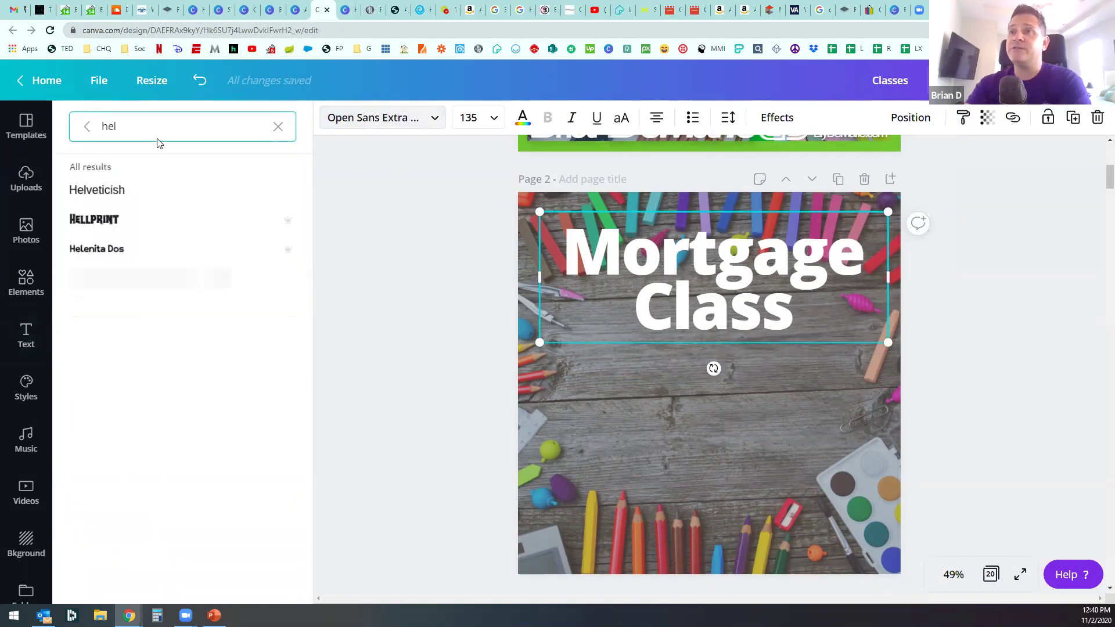
pyautogui.click(150, 201)
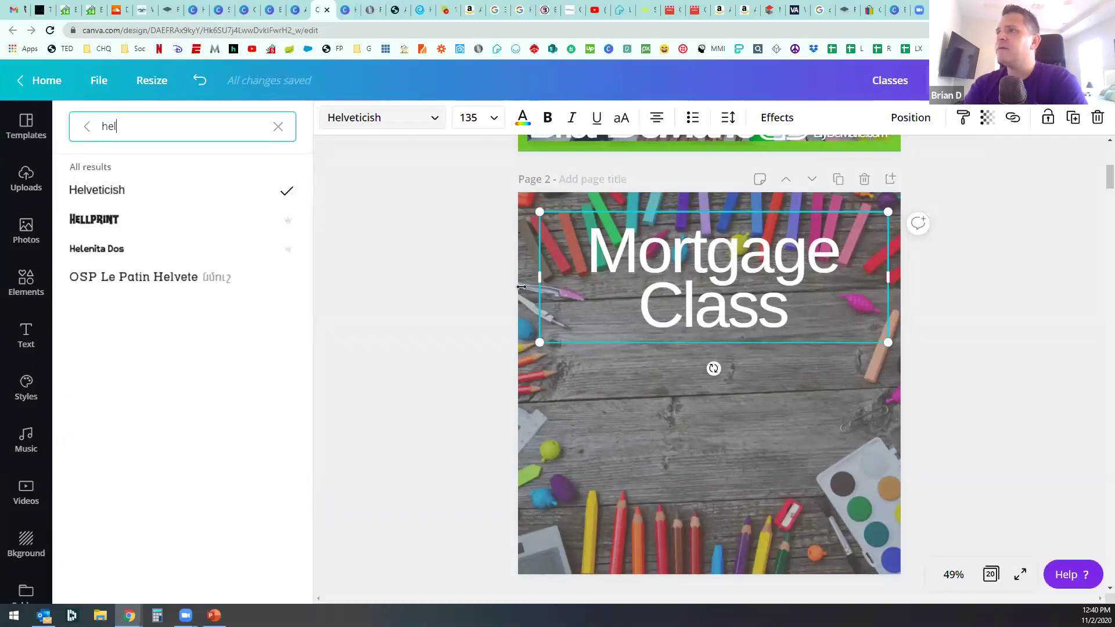
pyautogui.click(548, 117)
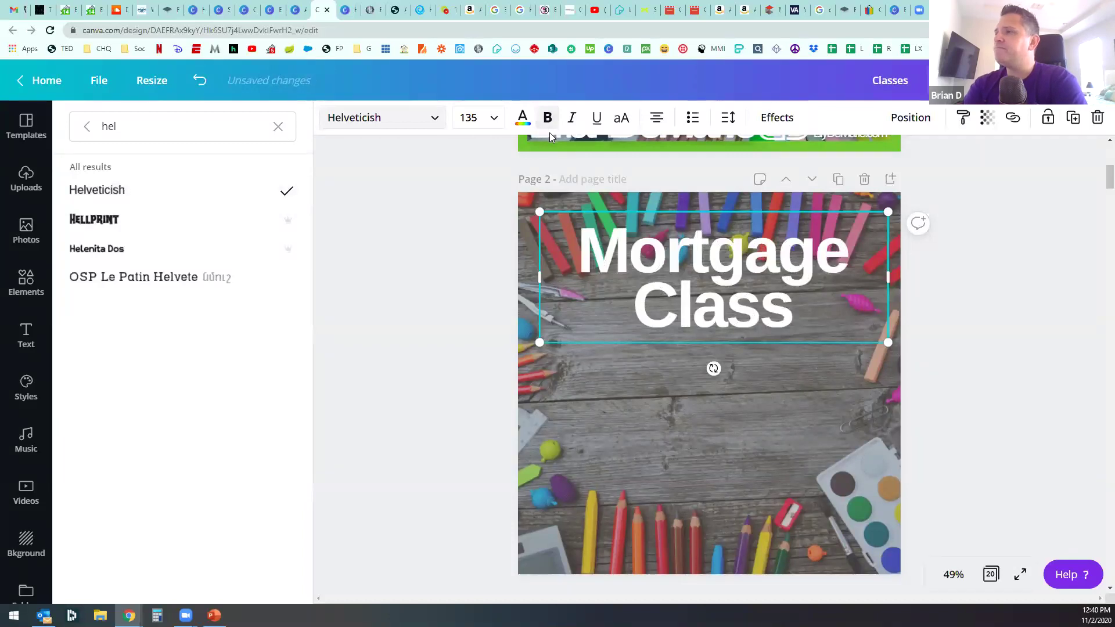
pyautogui.click(622, 119)
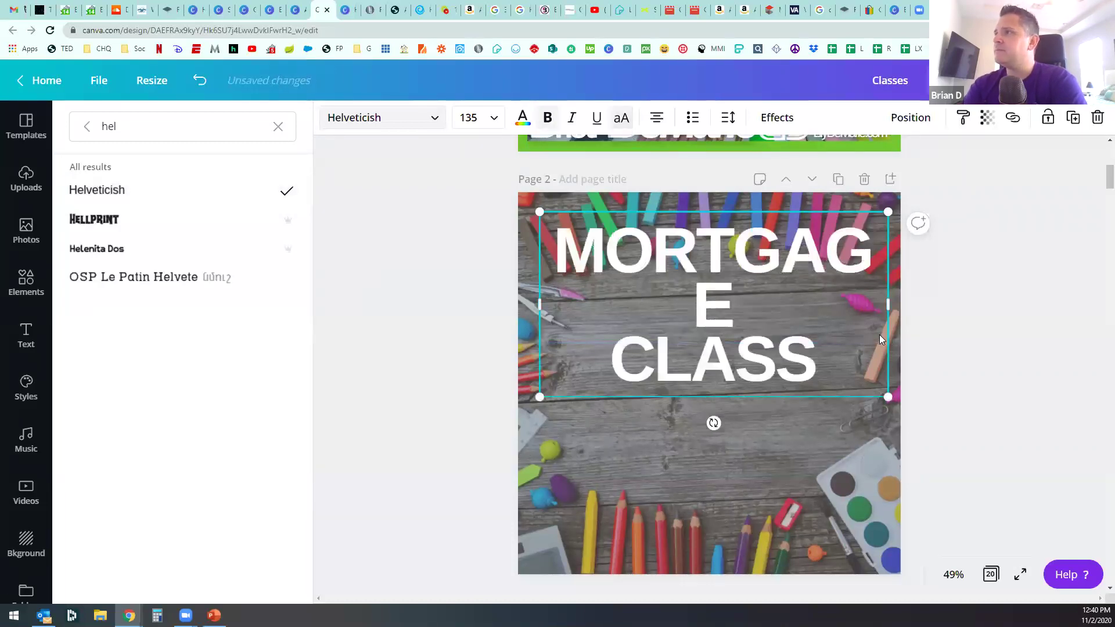
pyautogui.moveTo(898, 301); pyautogui.dragTo(827, 298)
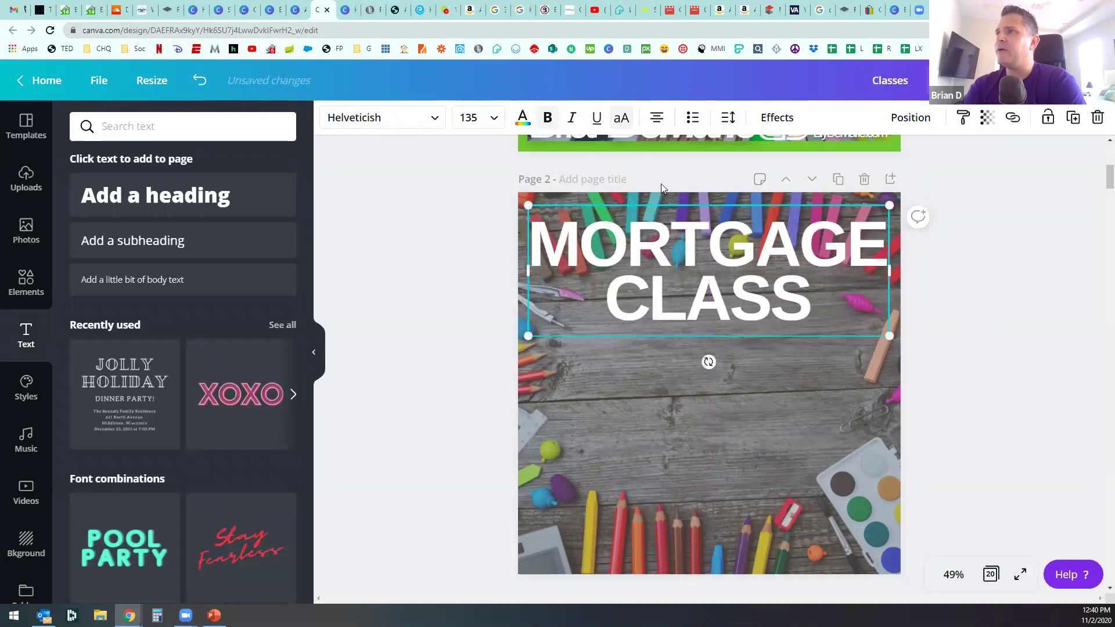
# Step: Tighten the heading spacing to letter -77 and line height 0.87
pyautogui.click(726, 118)
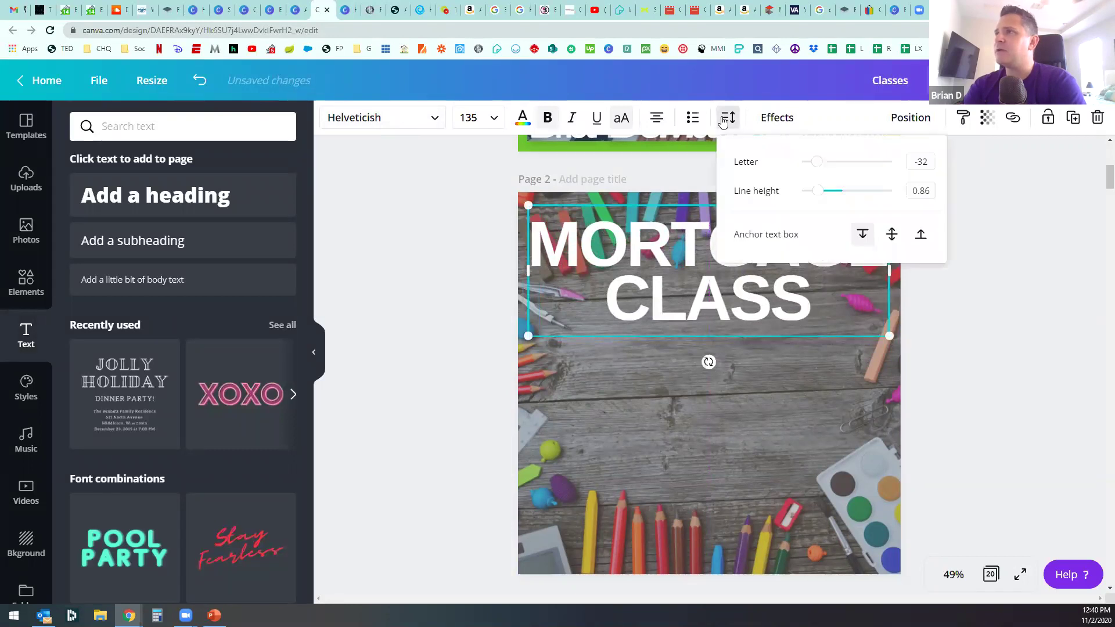
pyautogui.click(817, 190)
pyautogui.moveTo(815, 164); pyautogui.dragTo(812, 165)
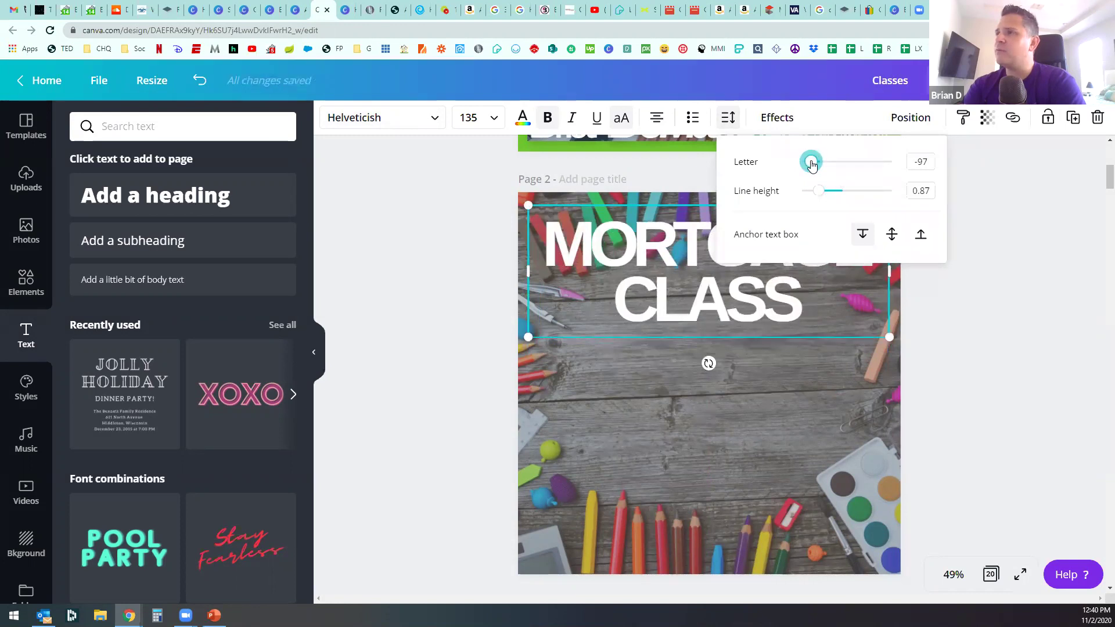
pyautogui.click(449, 318)
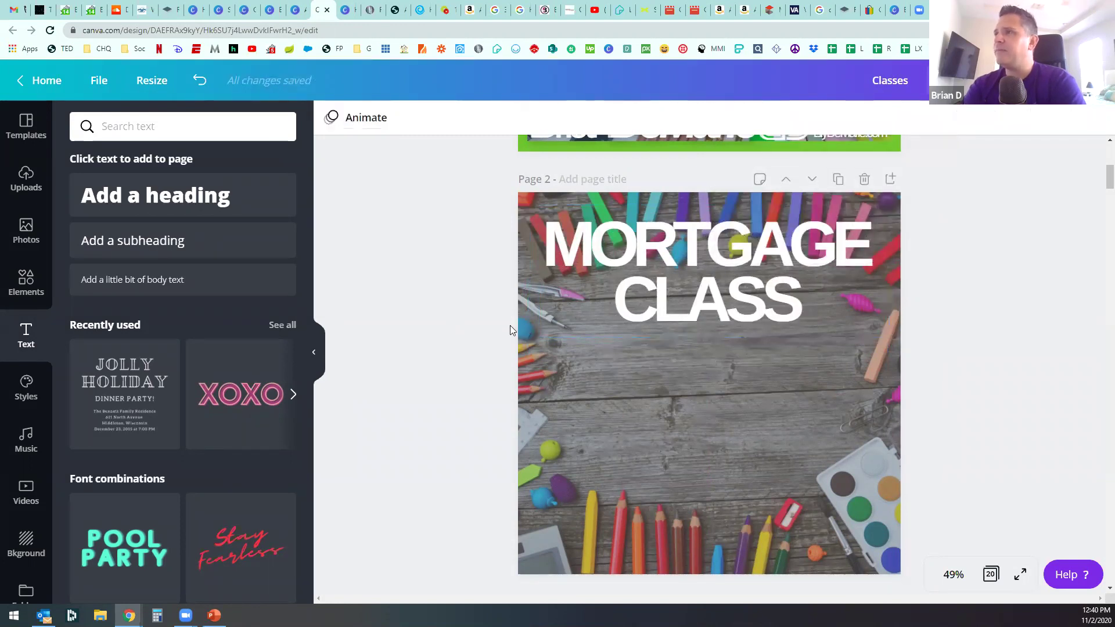
pyautogui.click(768, 213)
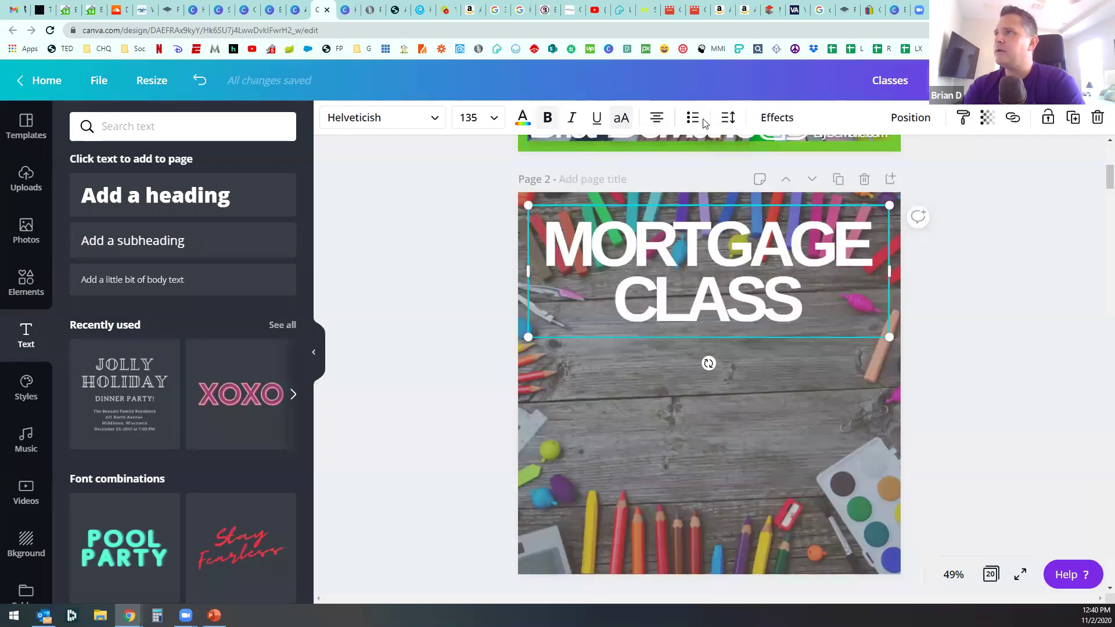
pyautogui.click(728, 117)
pyautogui.moveTo(810, 164); pyautogui.dragTo(816, 163)
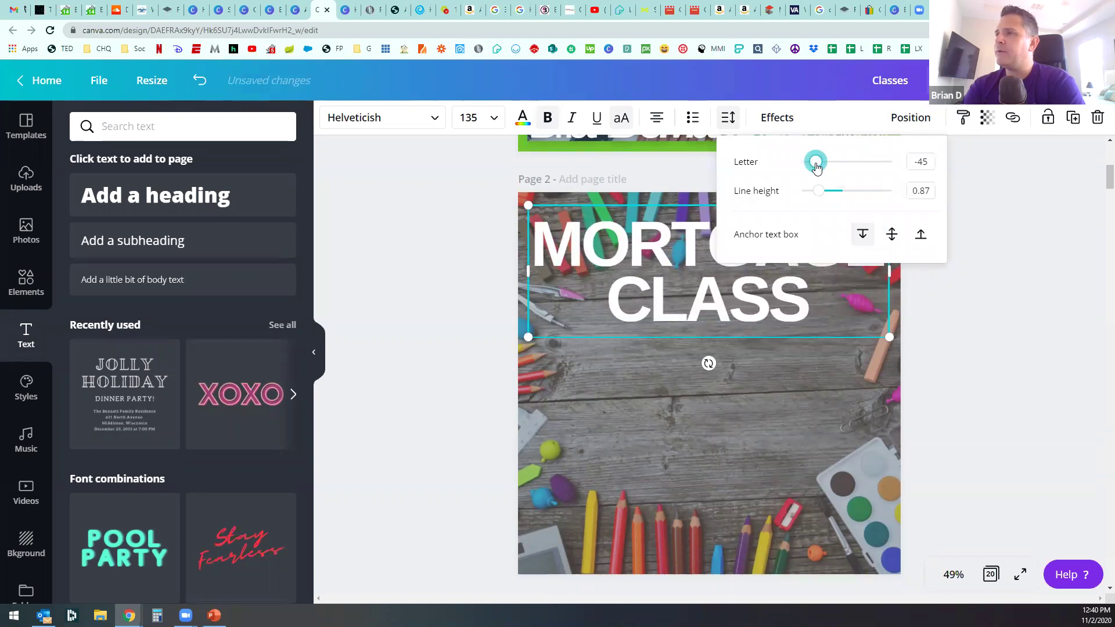
pyautogui.click(439, 327)
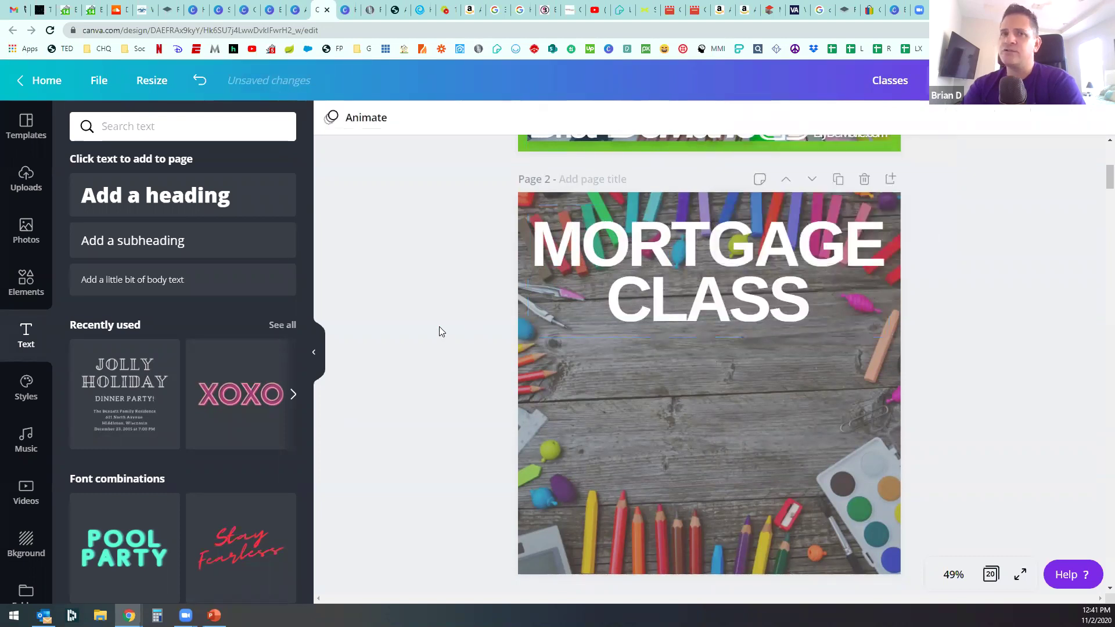
pyautogui.click(728, 277)
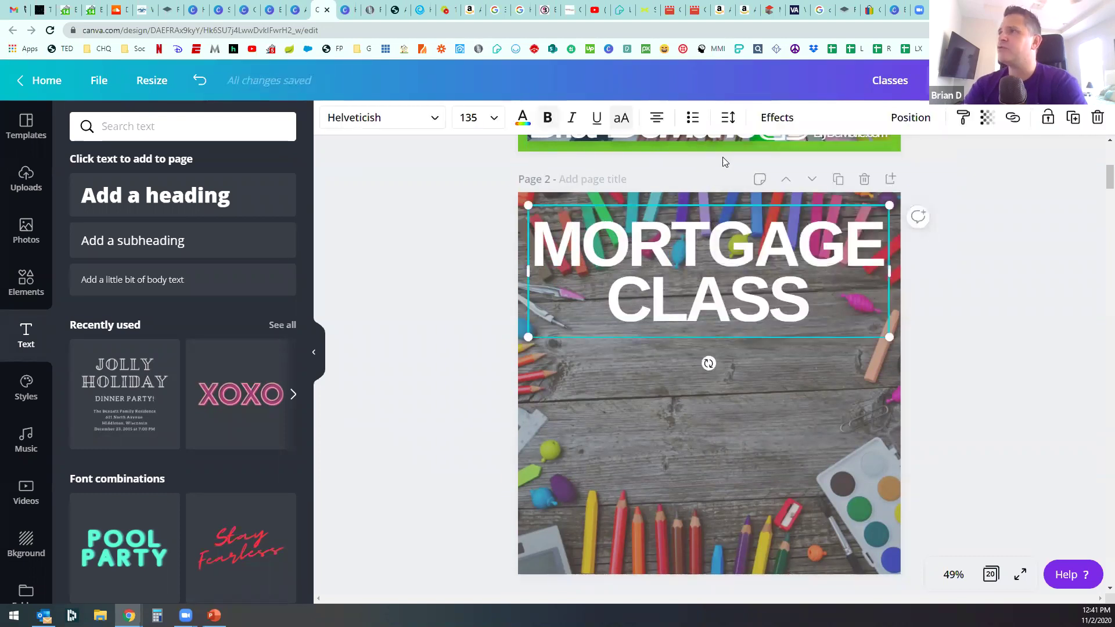
pyautogui.click(726, 126)
pyautogui.moveTo(812, 166); pyautogui.dragTo(814, 167)
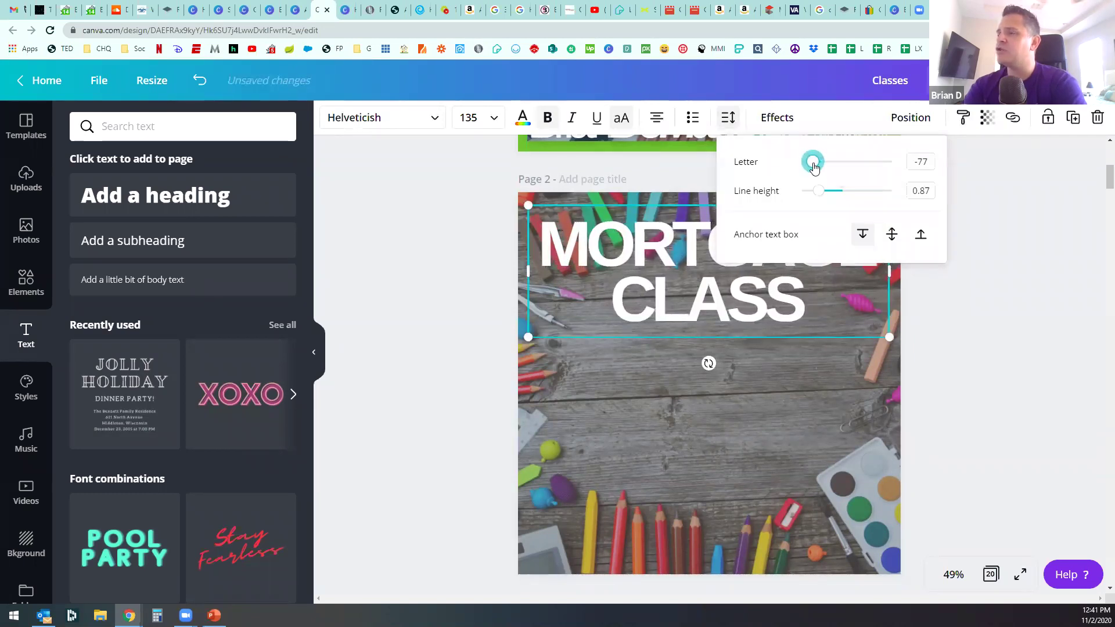
pyautogui.click(482, 269)
# Step: Make the MORTGAGE CLASS heading italic
pyautogui.click(638, 256)
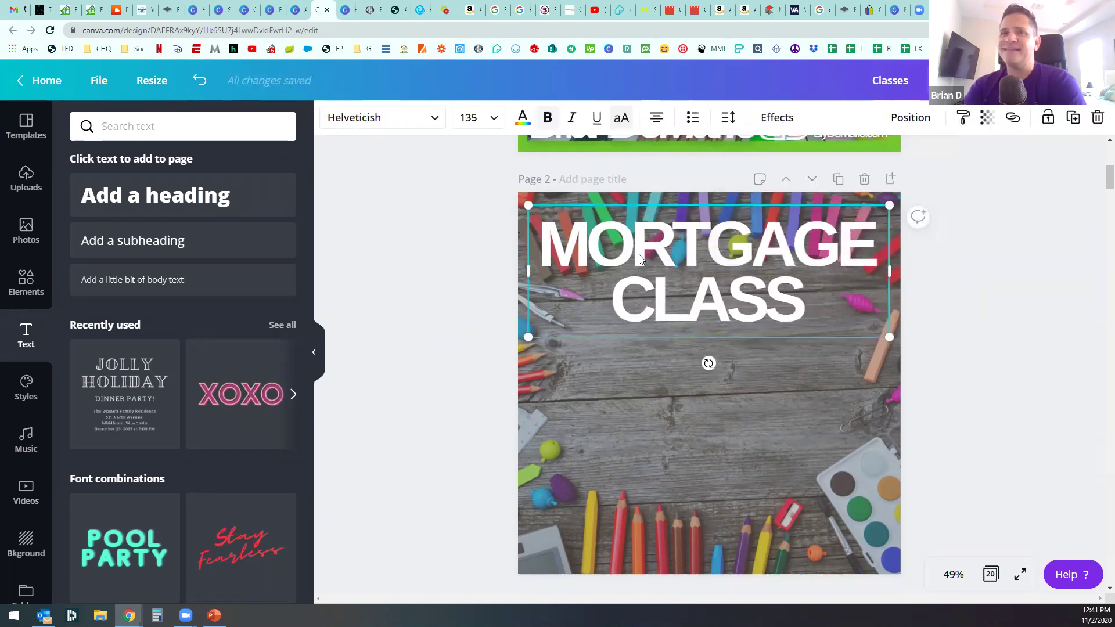
pyautogui.click(572, 119)
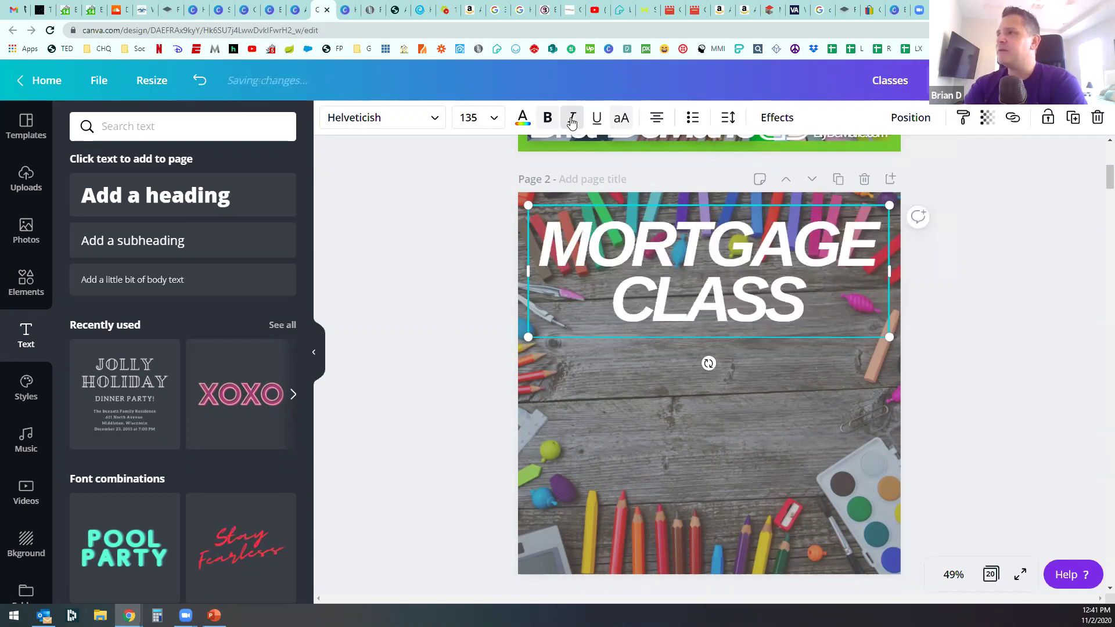
pyautogui.scroll(5, 577, 331)
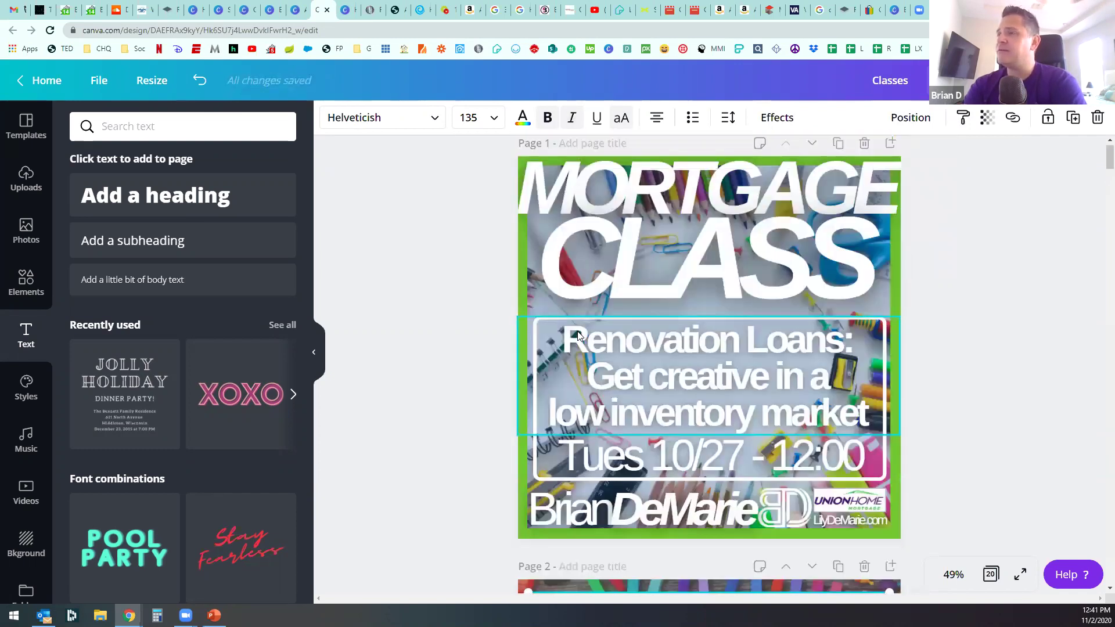
pyautogui.scroll(-5, 577, 331)
pyautogui.scroll(2, 577, 328)
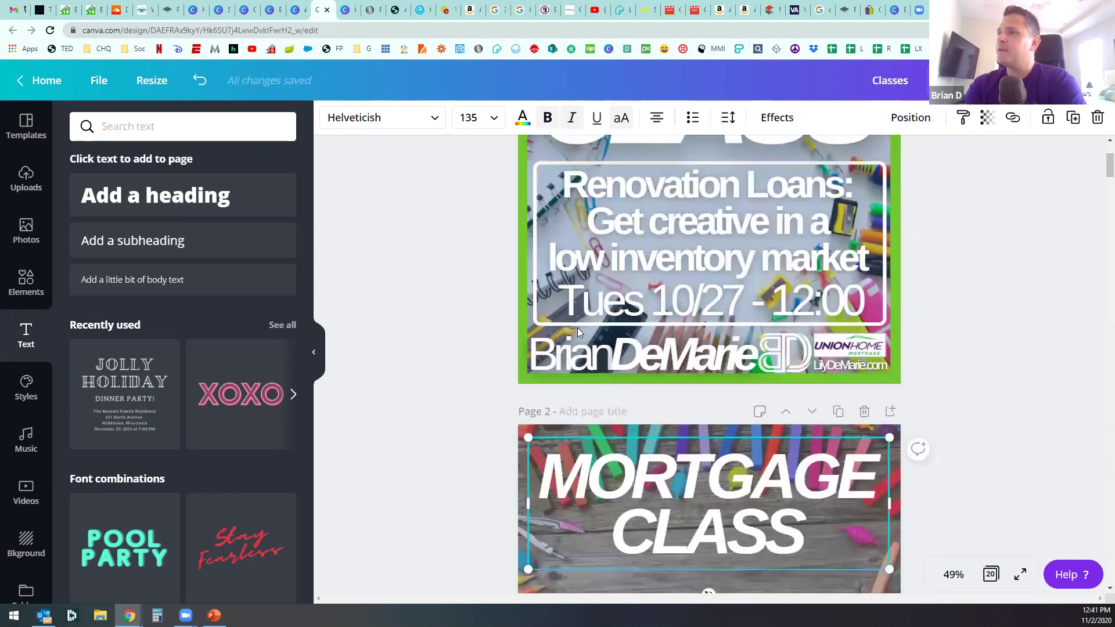
pyautogui.scroll(-2, 639, 384)
# Step: Paste the heading onto page 1, then undo the shift of page 2's MORTGAGE CLASS heading
pyautogui.hotkey('ctrl', 'v')
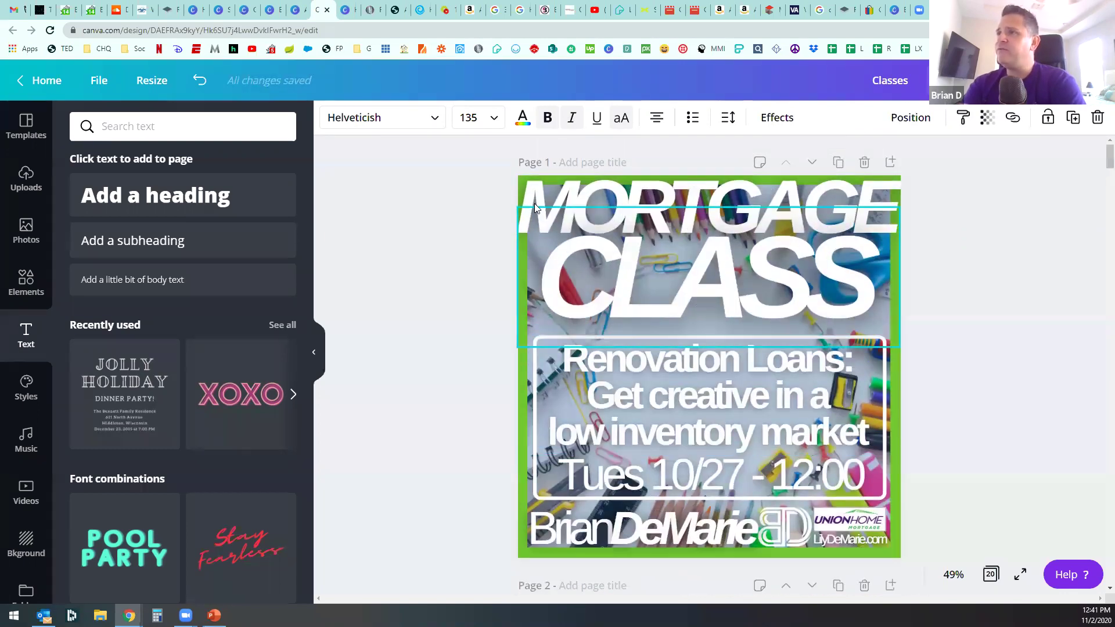
pyautogui.click(484, 360)
pyautogui.scroll(-5, 480, 374)
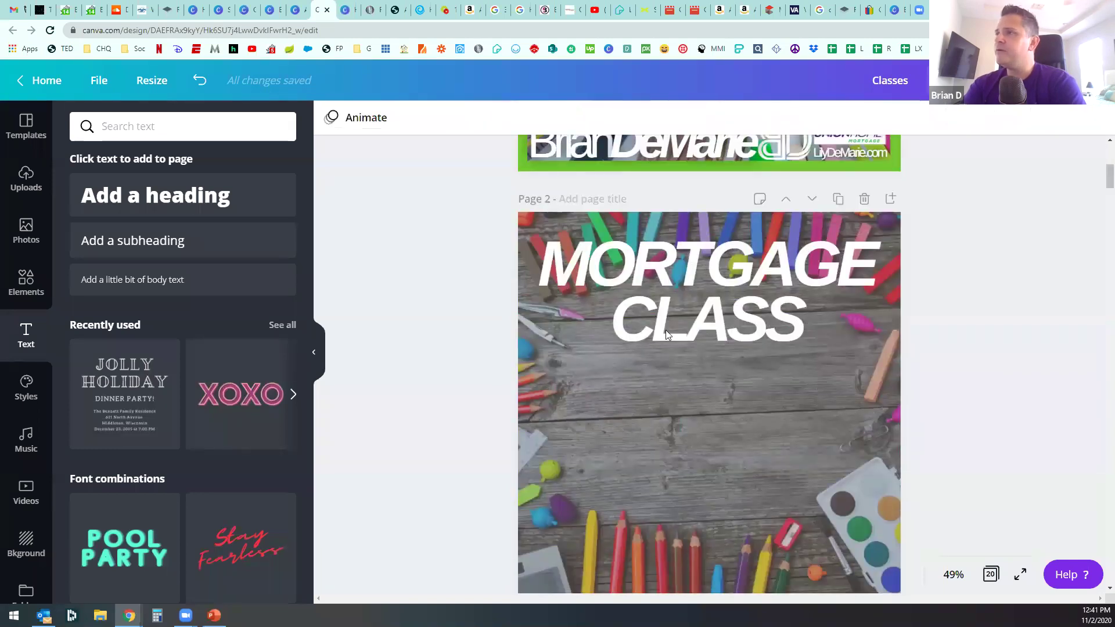
pyautogui.doubleClick(666, 326)
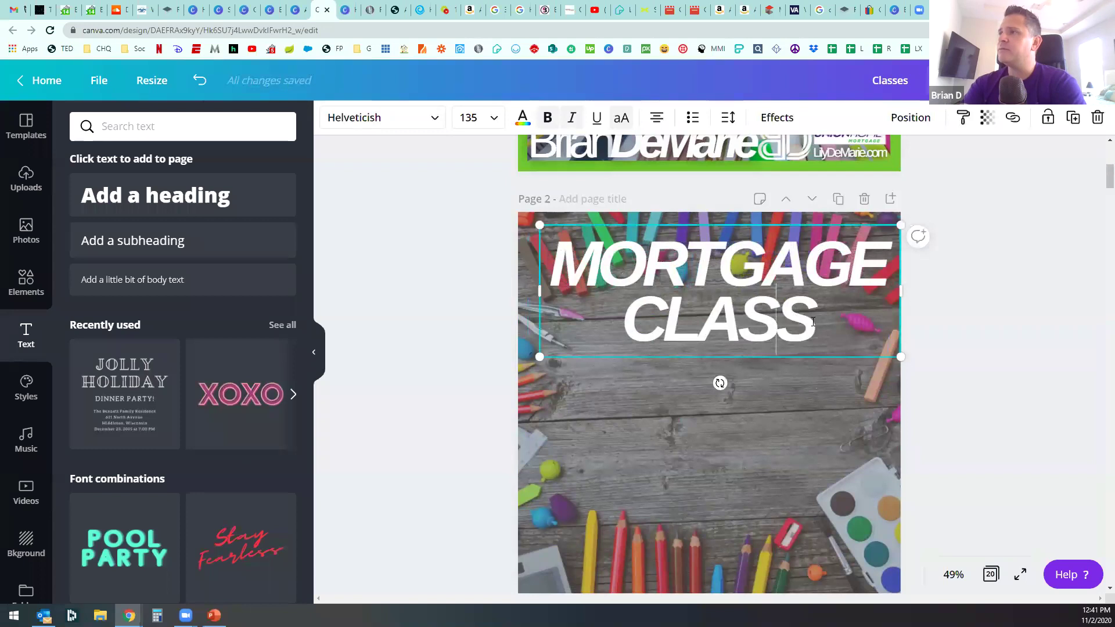
pyautogui.hotkey('ctrl', 'z')
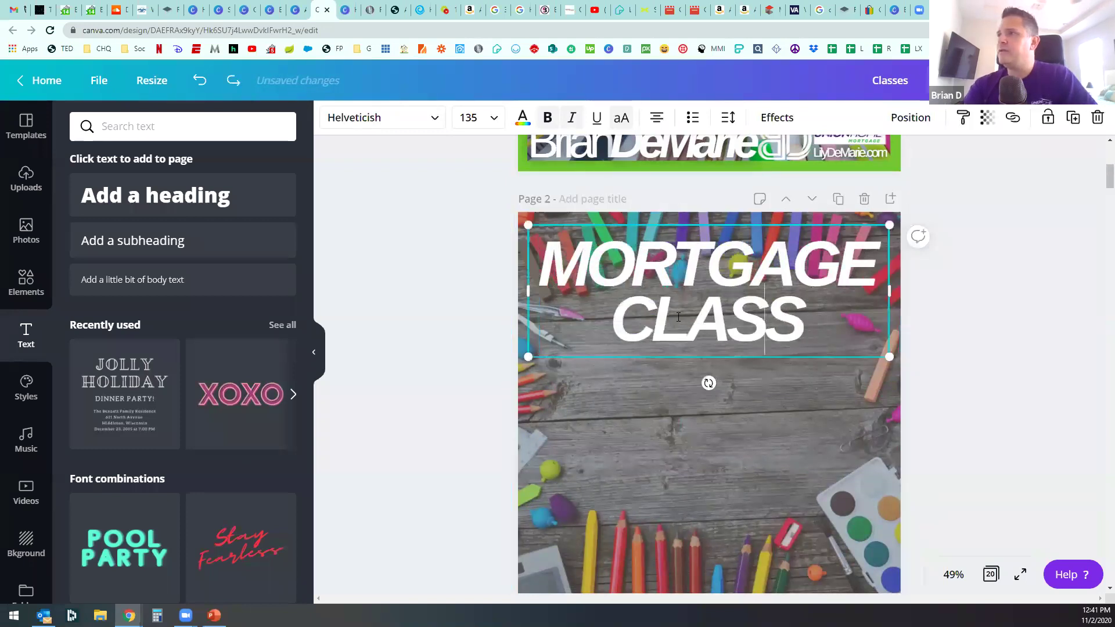
# Step: Delete CLASS and its empty line so the heading reads just MORTGAGE
pyautogui.doubleClick(682, 315)
pyautogui.press('BackSpace')
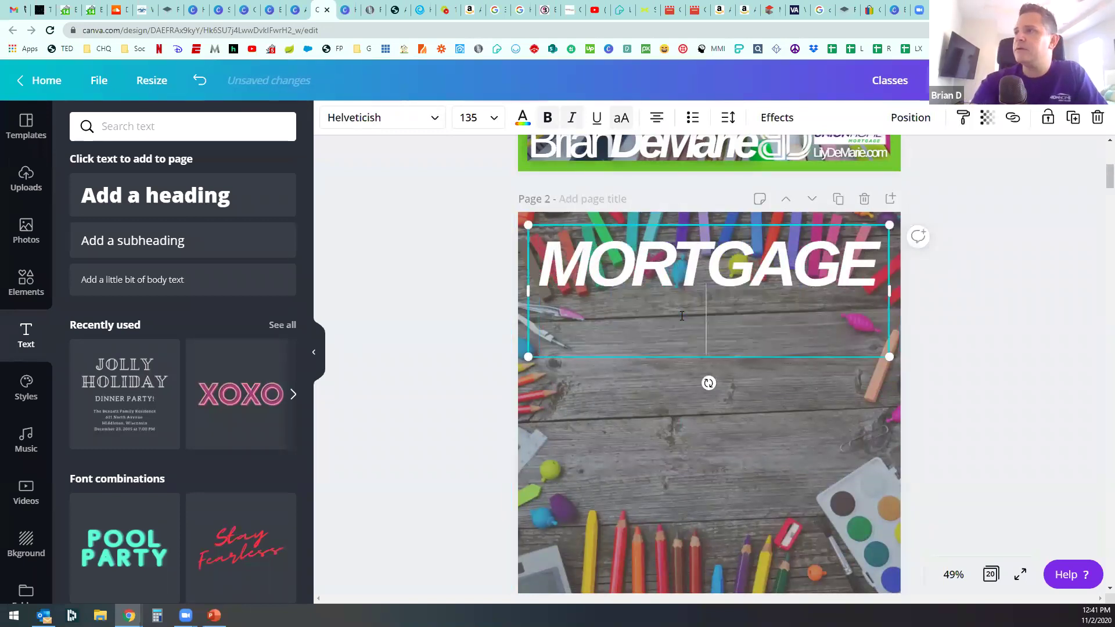
pyautogui.press('BackSpace')
pyautogui.click(677, 312)
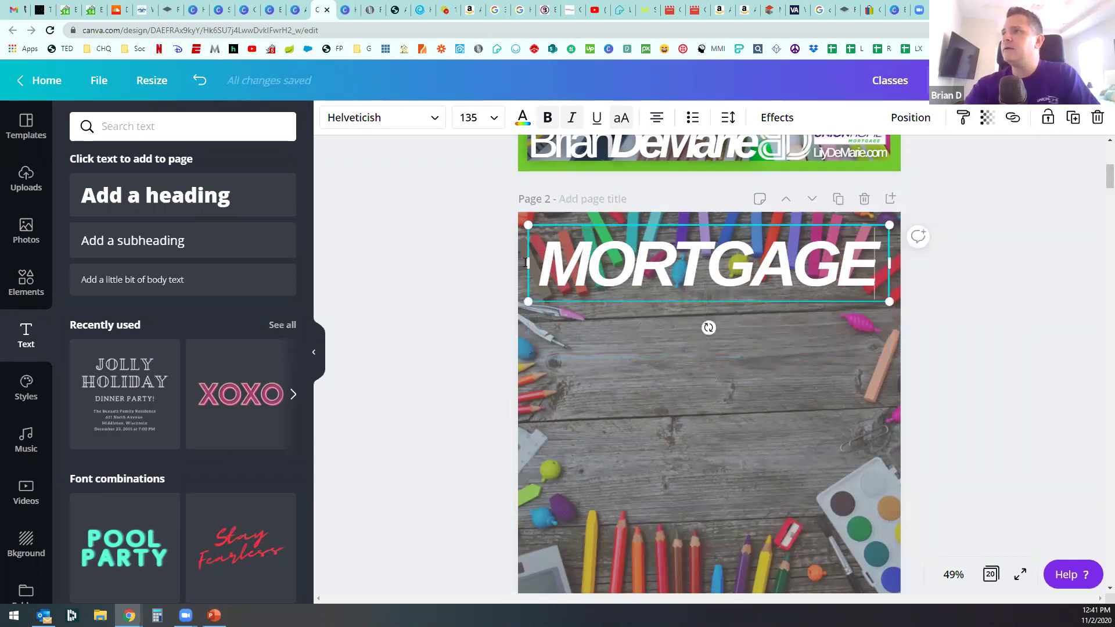
pyautogui.click(654, 281)
# Step: Duplicate MORTGAGE, retype the copy as CLASS, enlarge it and tuck it under MORTGAGE
pyautogui.hotkey('ctrl', 'd')
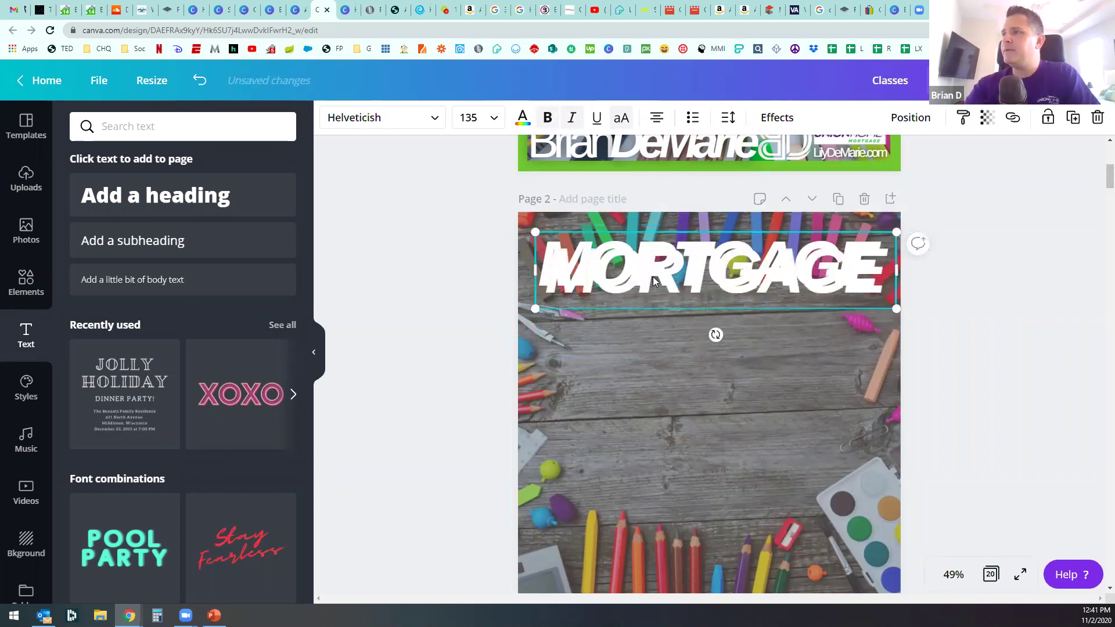
pyautogui.moveTo(685, 284); pyautogui.dragTo(679, 331)
pyautogui.doubleClick(685, 320)
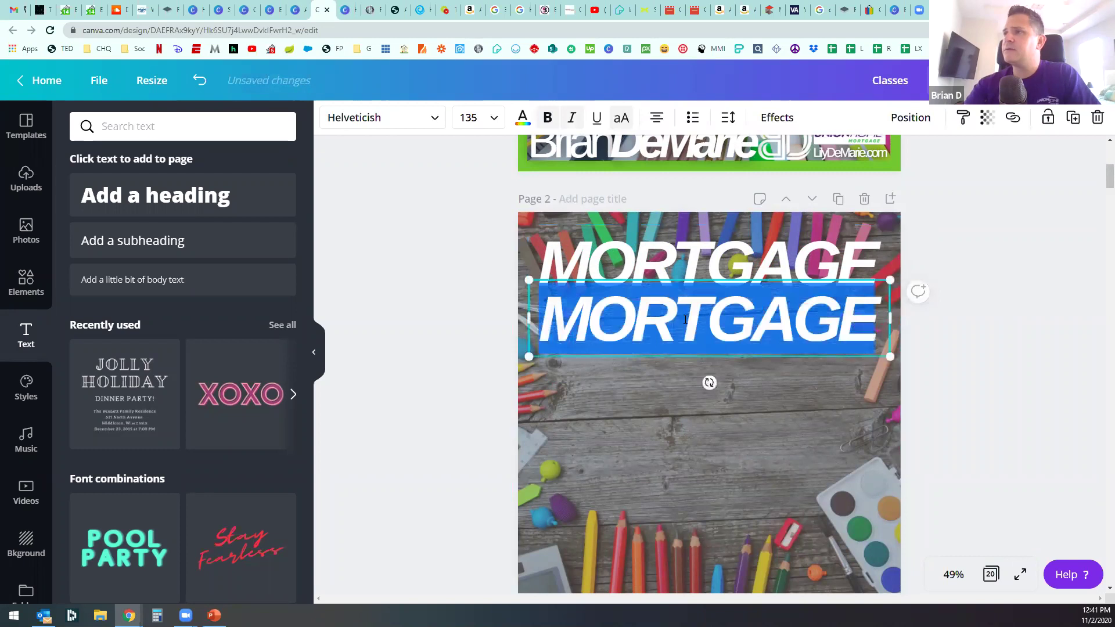
pyautogui.write('CLASS')
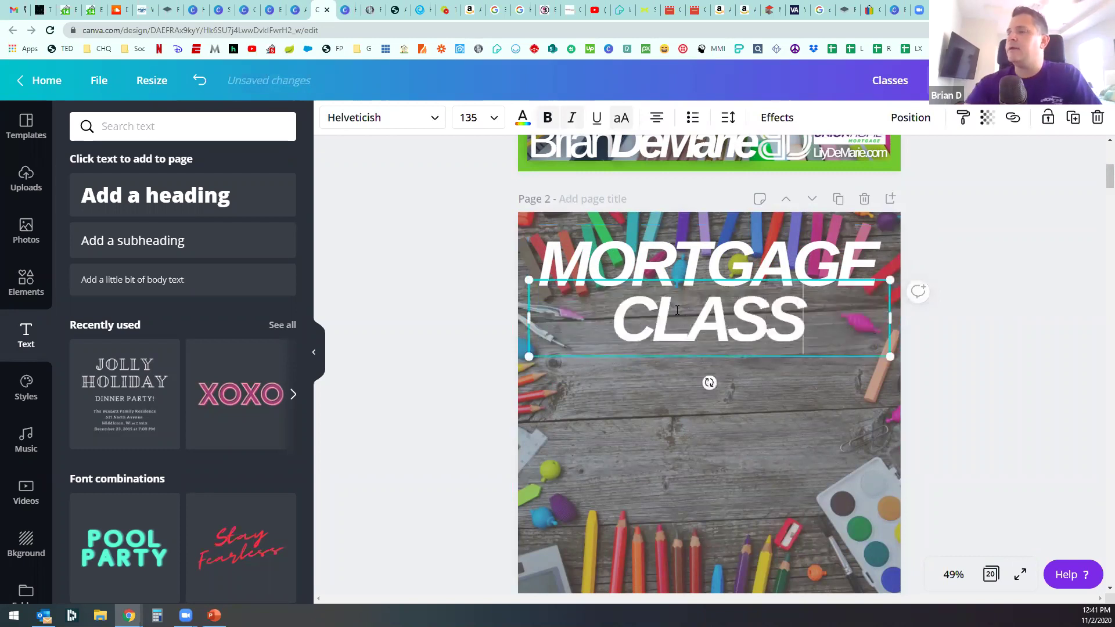
pyautogui.moveTo(891, 318); pyautogui.dragTo(884, 392)
pyautogui.click(435, 361)
pyautogui.moveTo(666, 357); pyautogui.dragTo(665, 340)
pyautogui.click(422, 388)
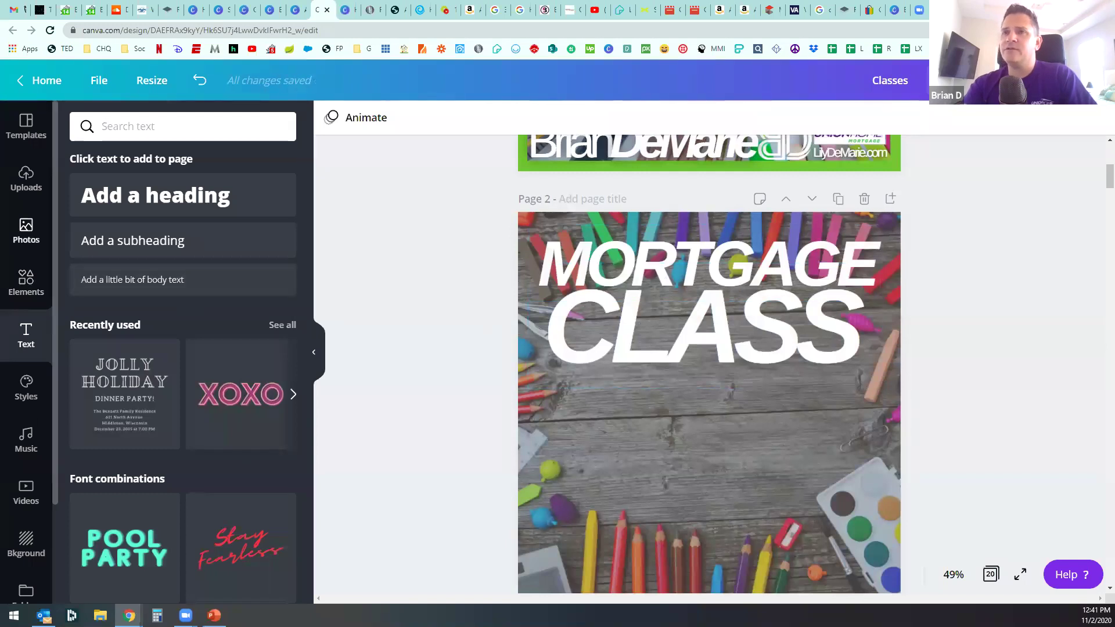
# Step: Add a square outline shape from Elements > Shapes to page 2
pyautogui.click(25, 284)
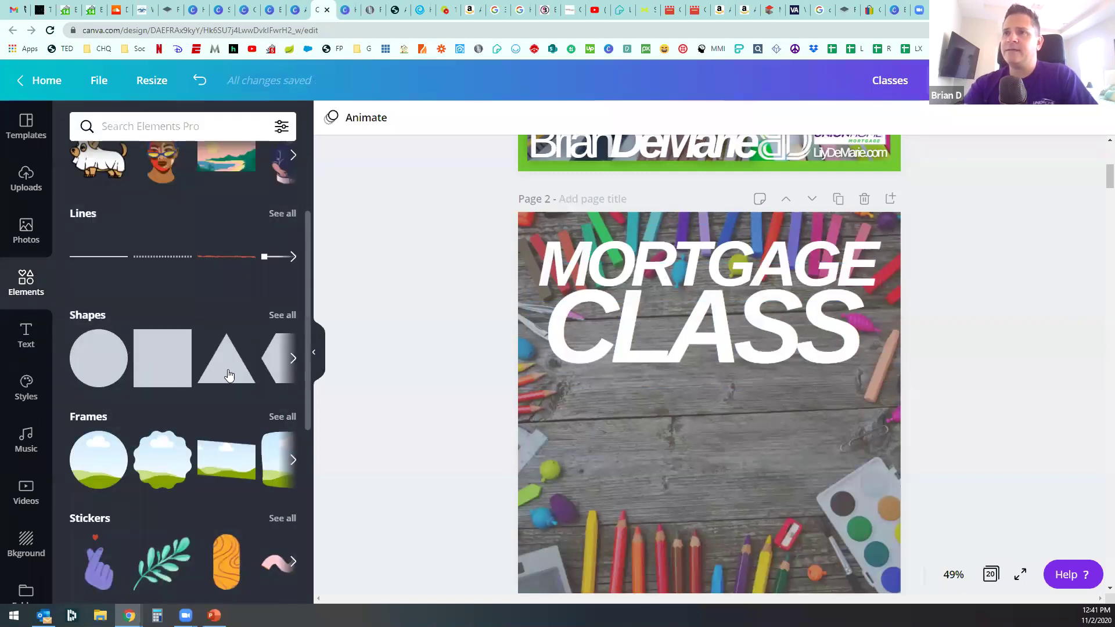
pyautogui.click(294, 320)
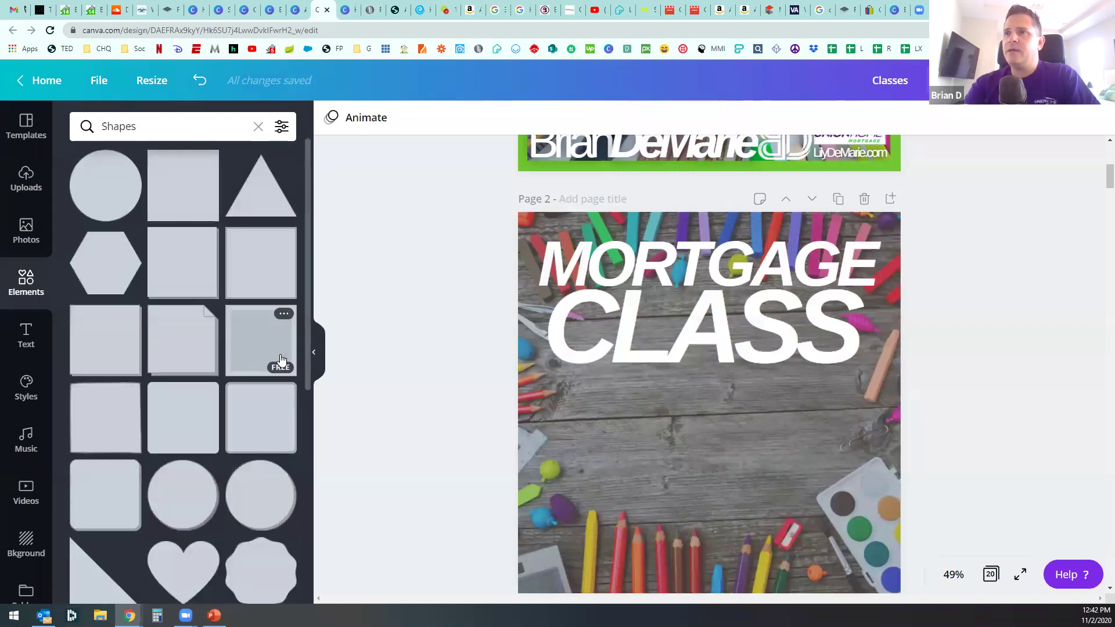
pyautogui.scroll(-4, 215, 356)
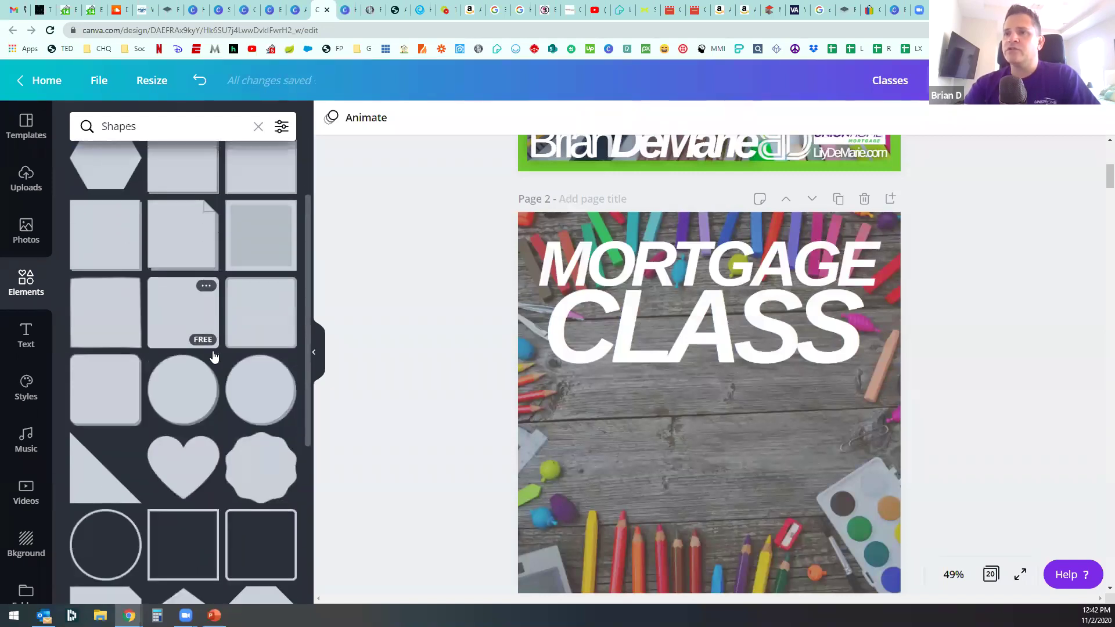
pyautogui.click(191, 416)
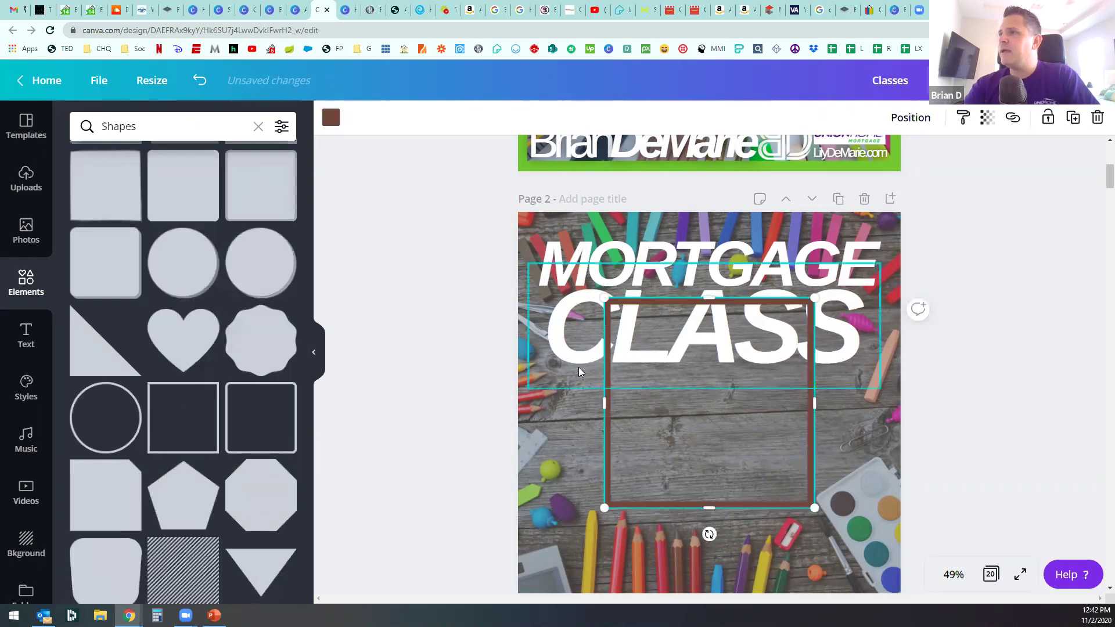
# Step: Stretch the square outline to the page's corners and show its colour choices
pyautogui.moveTo(604, 297); pyautogui.dragTo(519, 213)
pyautogui.scroll(-2, 792, 468)
pyautogui.moveTo(813, 430); pyautogui.dragTo(925, 490)
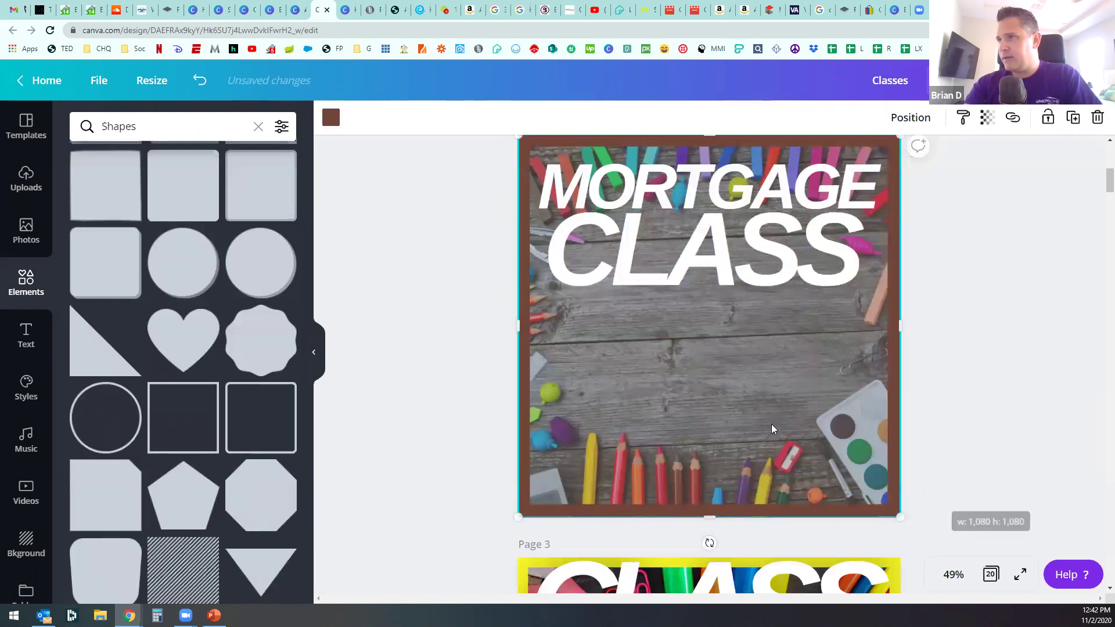
pyautogui.click(330, 118)
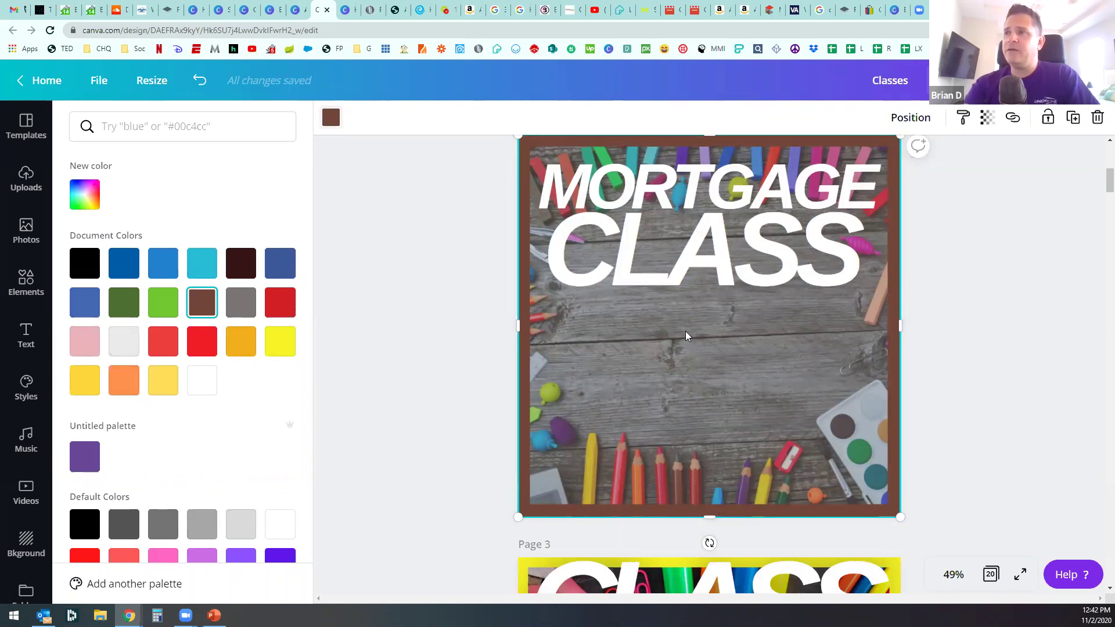
pyautogui.scroll(-3, 250, 398)
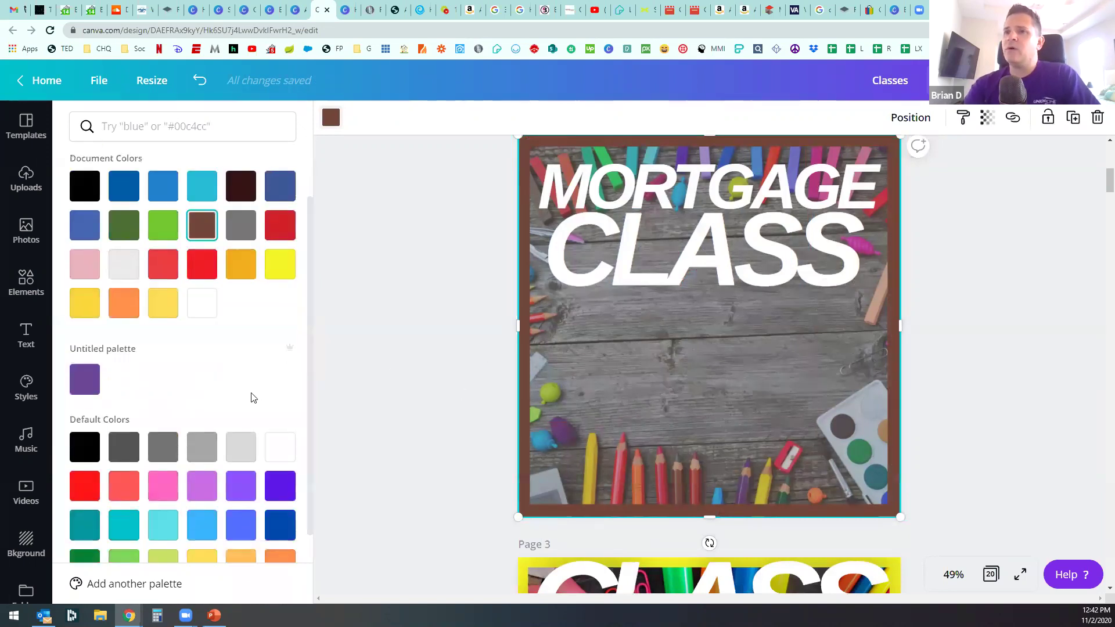
pyautogui.scroll(3, 249, 393)
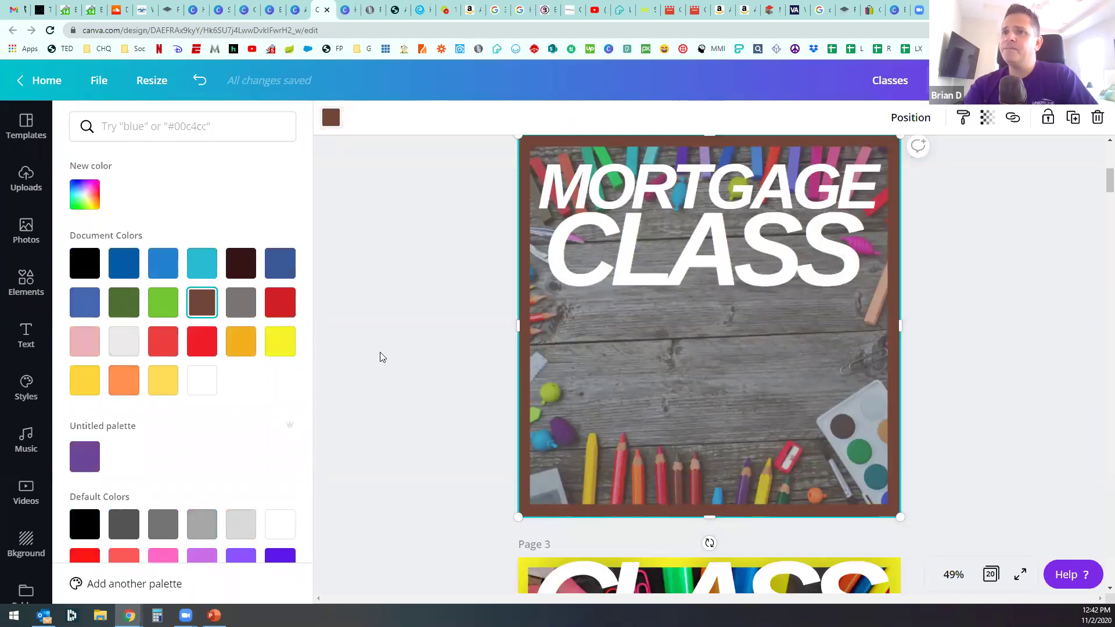
pyautogui.scroll(-3, 239, 340)
pyautogui.scroll(3, 239, 336)
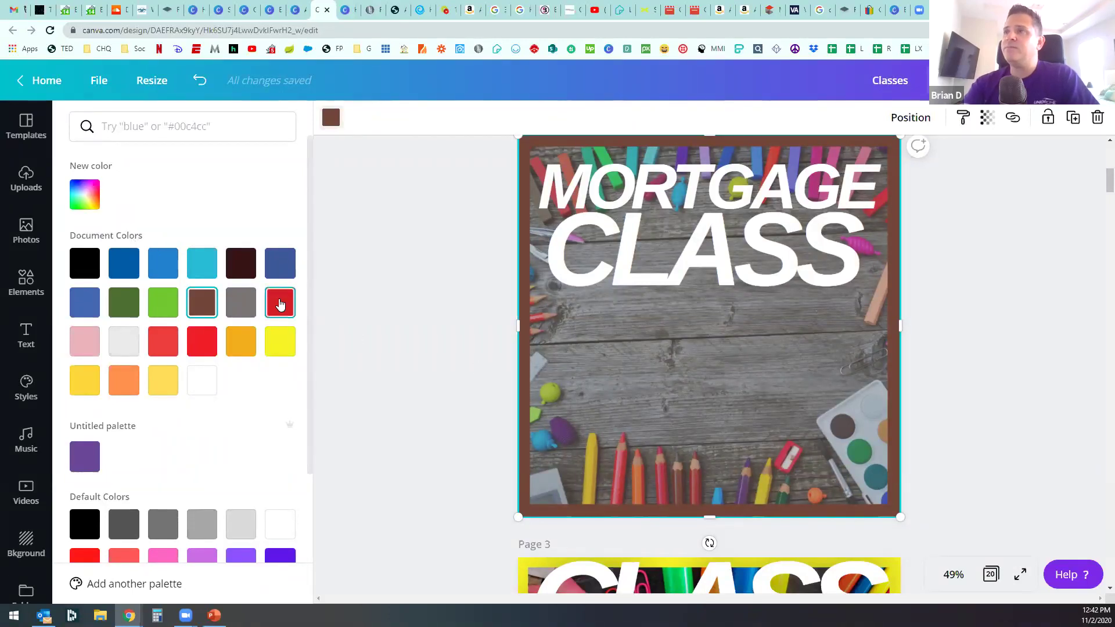
# Step: Make the frame red, try sending it backward and to back, then undo To back
pyautogui.click(280, 303)
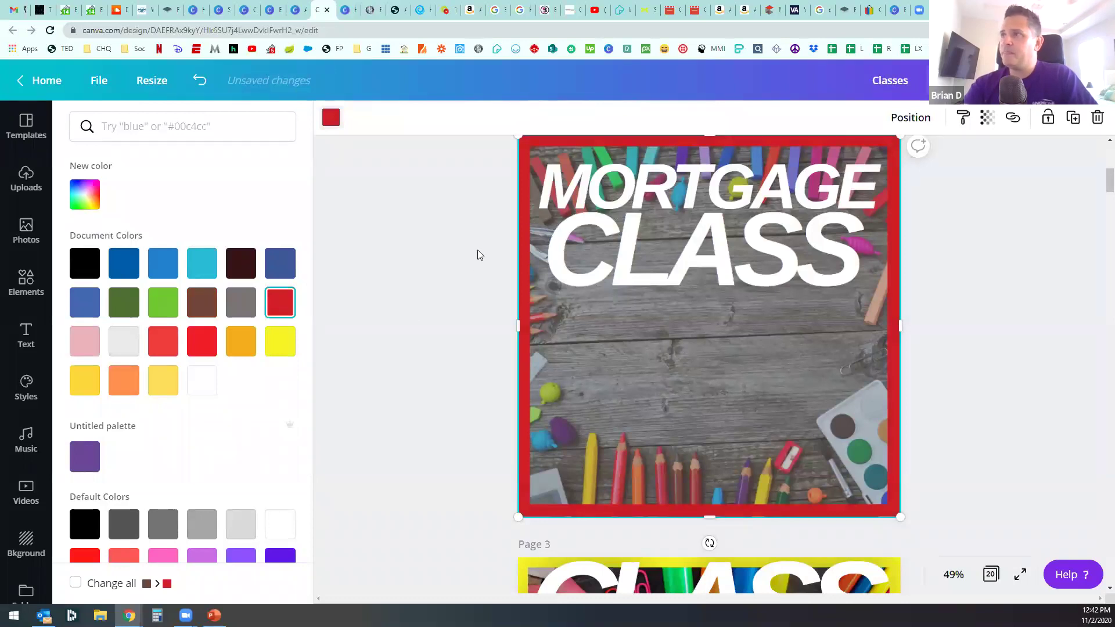
pyautogui.press('Escape')
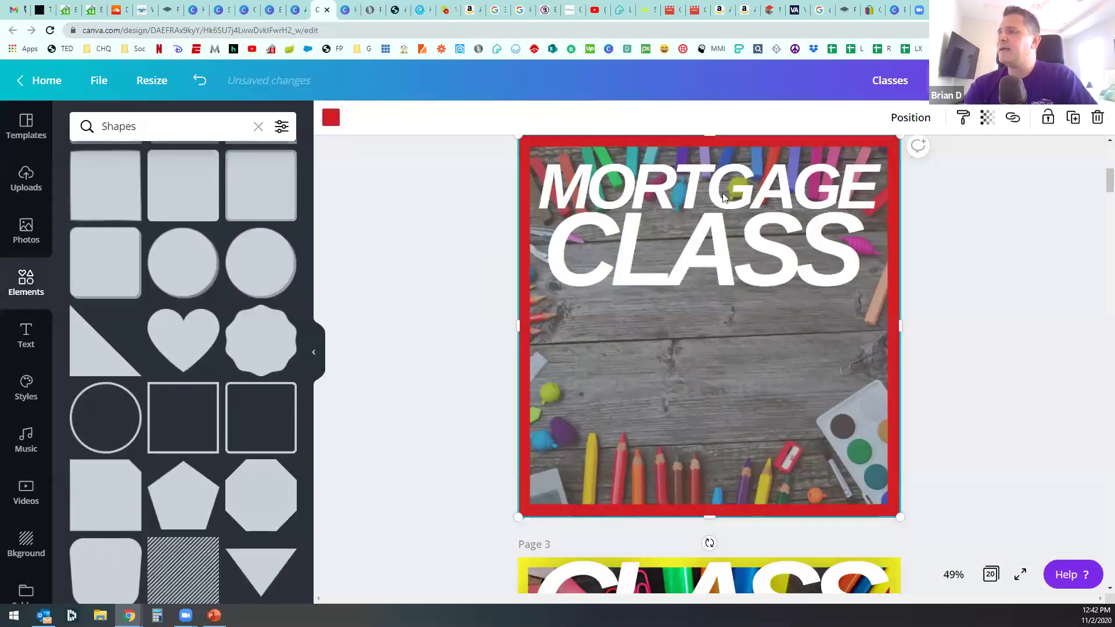
pyautogui.click(910, 118)
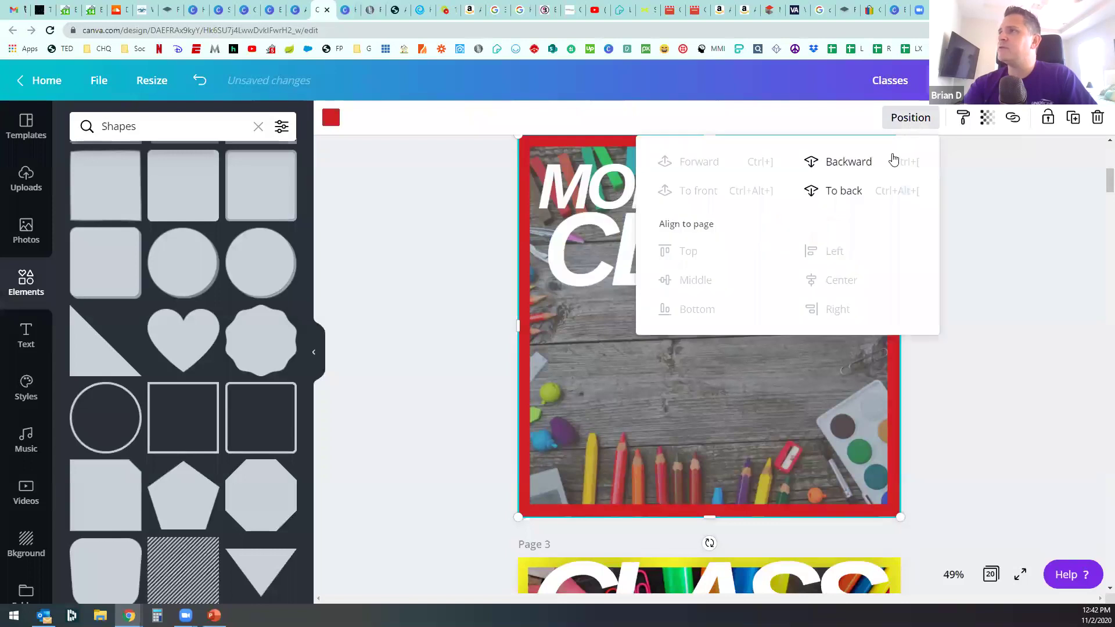
pyautogui.click(846, 162)
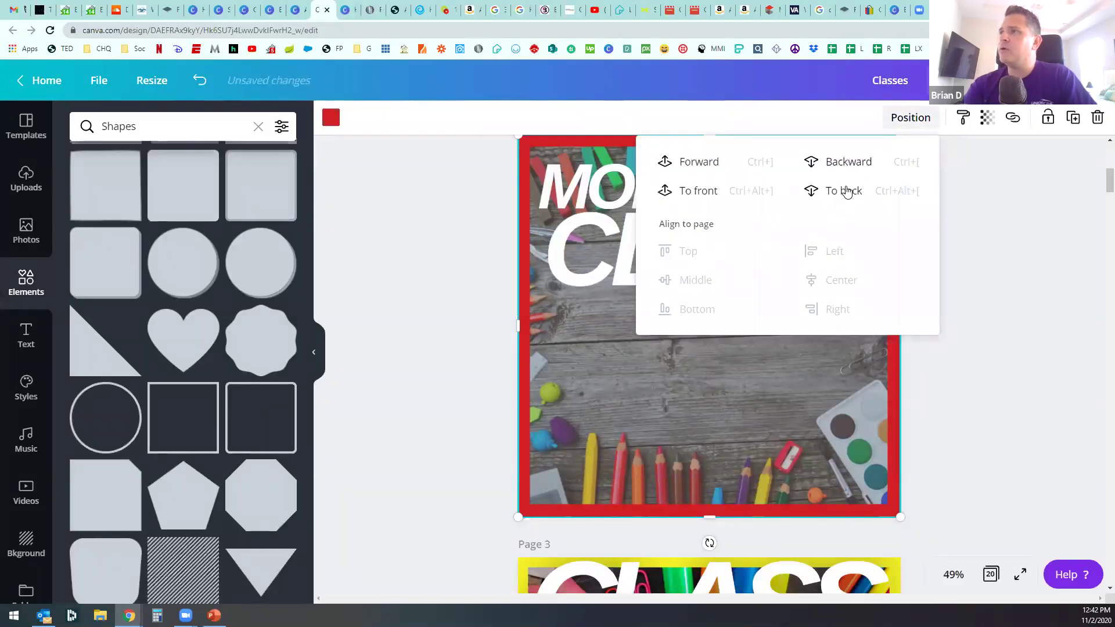
pyautogui.click(844, 191)
pyautogui.click(459, 386)
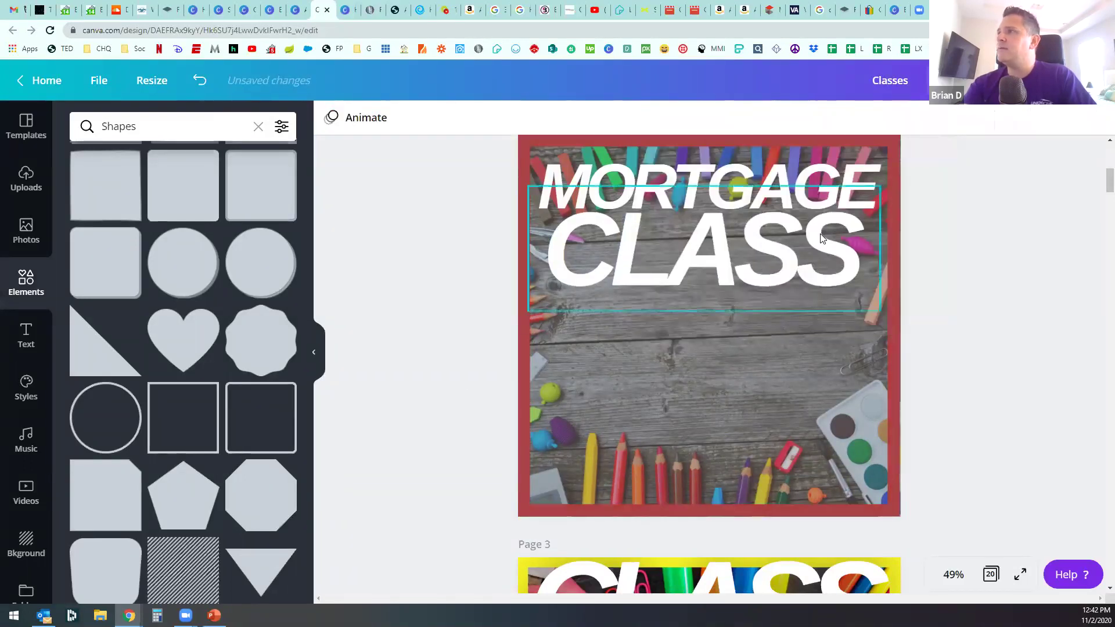
pyautogui.hotkey('ctrl', 'z')
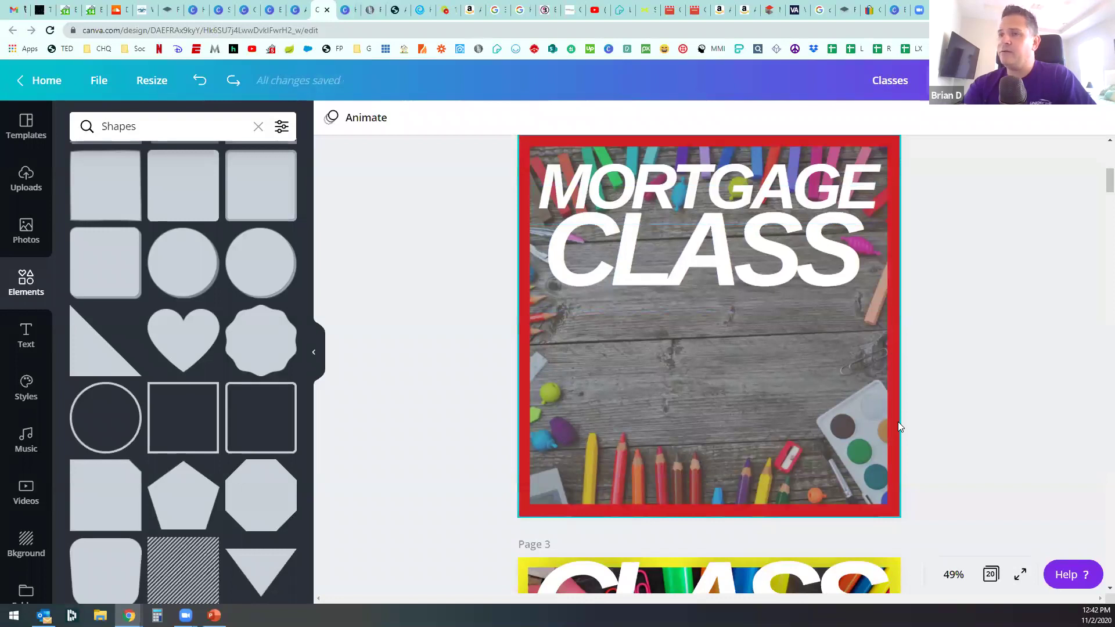
# Step: Send the red frame back one layer and nudge MORTGAGE toward the top edge
pyautogui.click(744, 178)
pyautogui.click(913, 120)
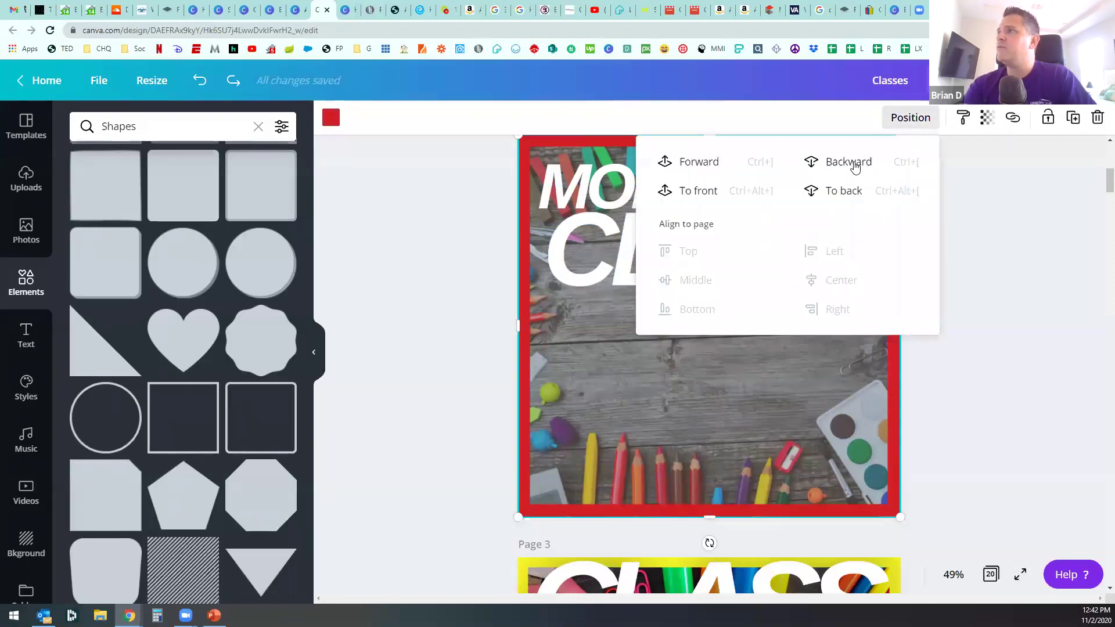
pyautogui.click(851, 174)
pyautogui.click(905, 255)
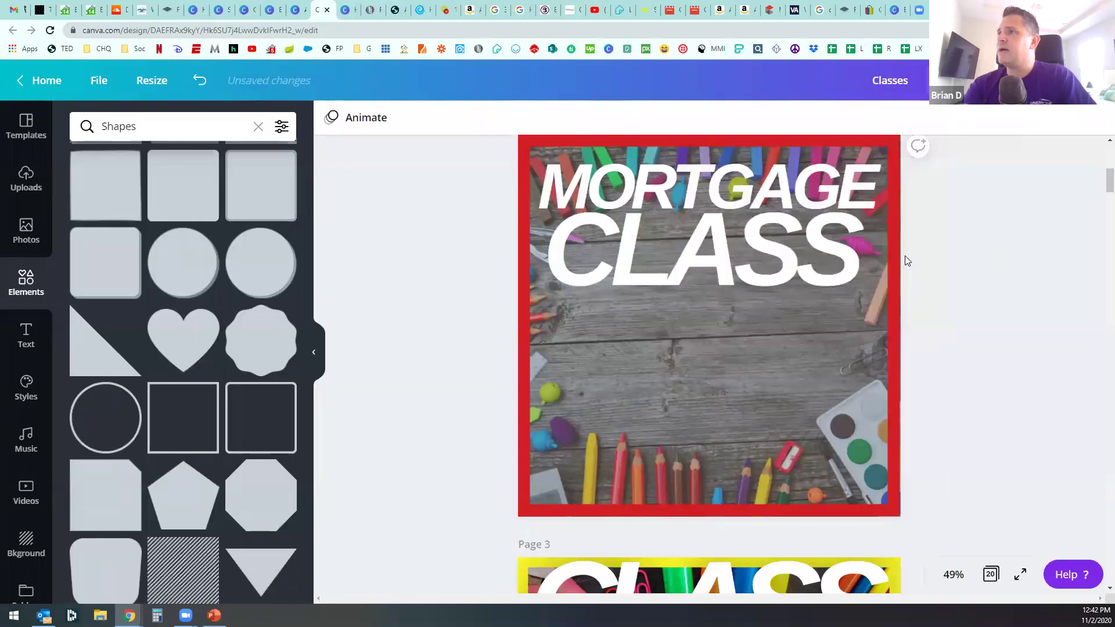
pyautogui.moveTo(728, 171); pyautogui.dragTo(717, 162)
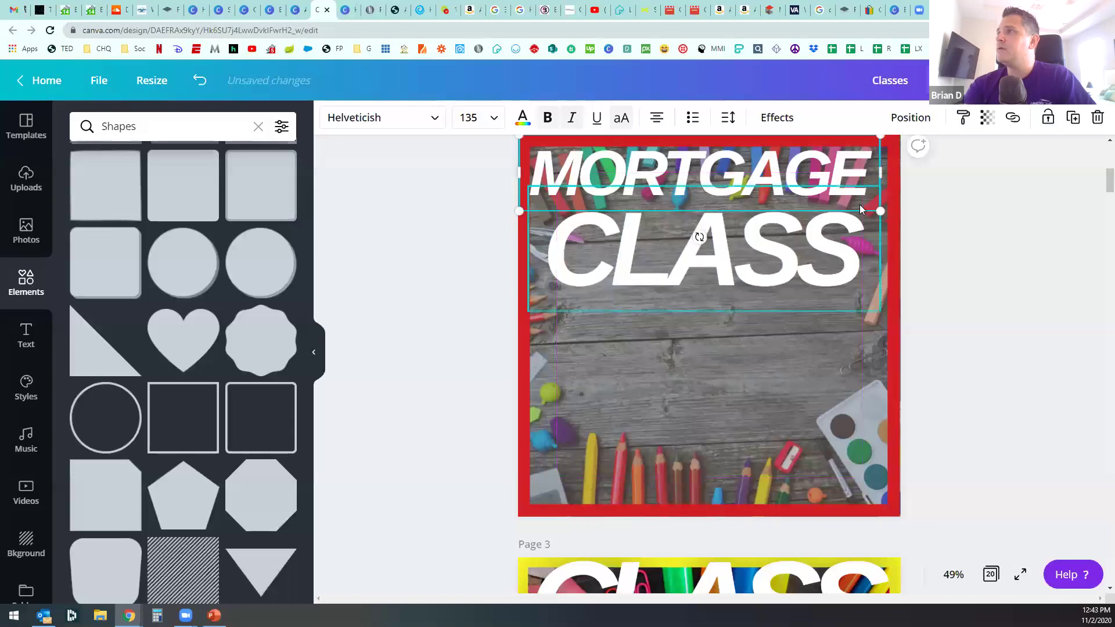
# Step: Enlarge the MORTGAGE heading slightly and centre it across the top of the page
pyautogui.moveTo(883, 208)
pyautogui.mouseDown()
pyautogui.moveTo(911, 222)
pyautogui.moveTo(899, 221)
pyautogui.mouseUp()
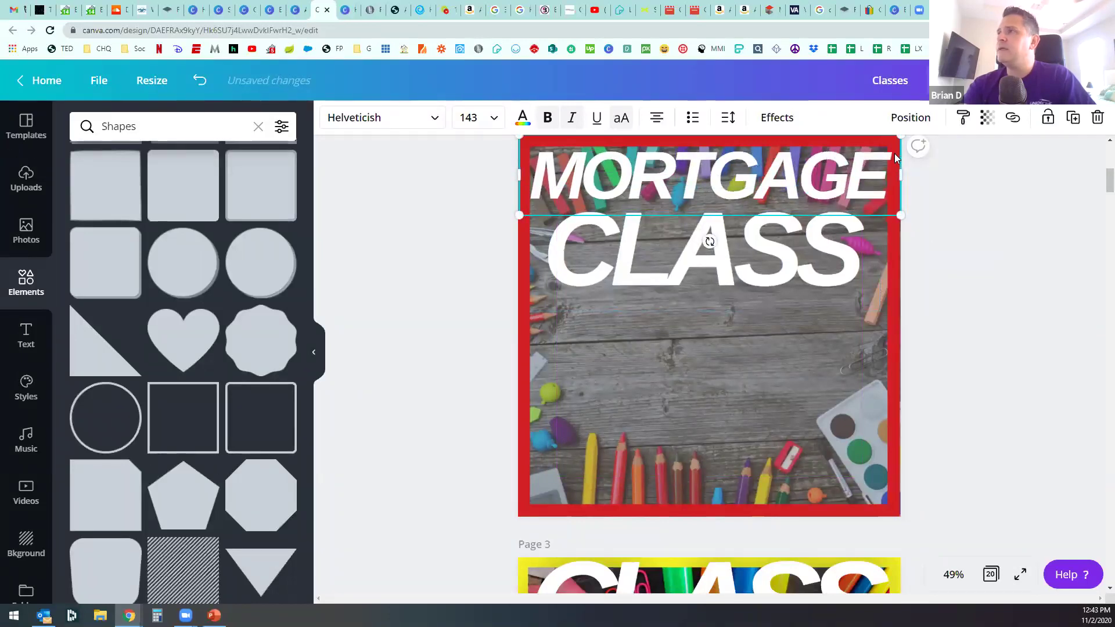
pyautogui.click(937, 199)
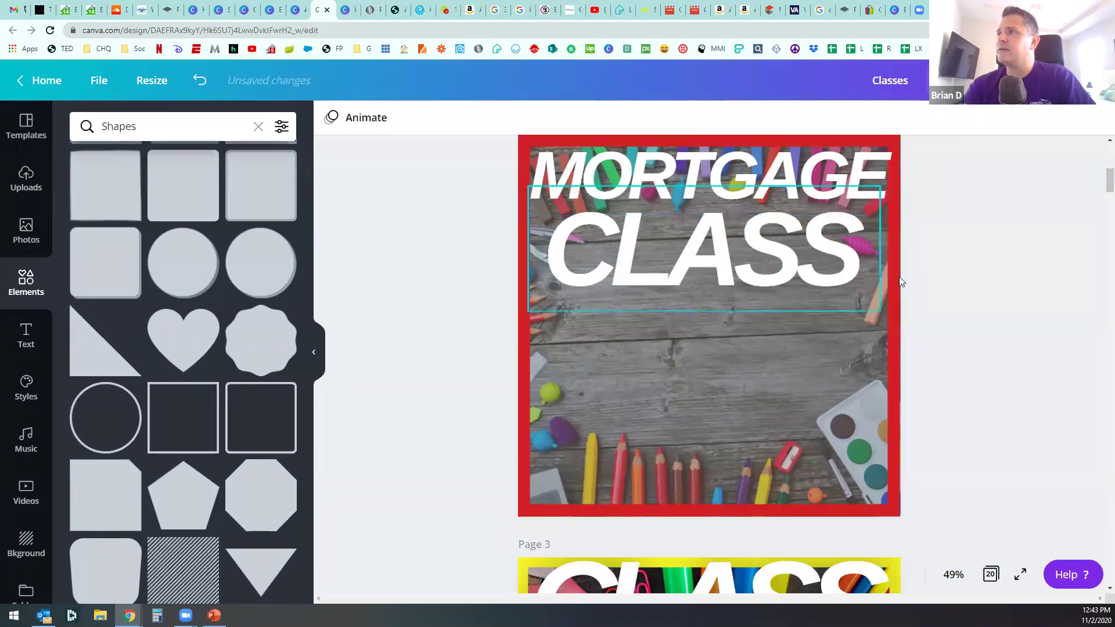
pyautogui.scroll(2, 899, 276)
pyautogui.moveTo(733, 244); pyautogui.dragTo(722, 232)
pyautogui.moveTo(517, 285); pyautogui.dragTo(510, 286)
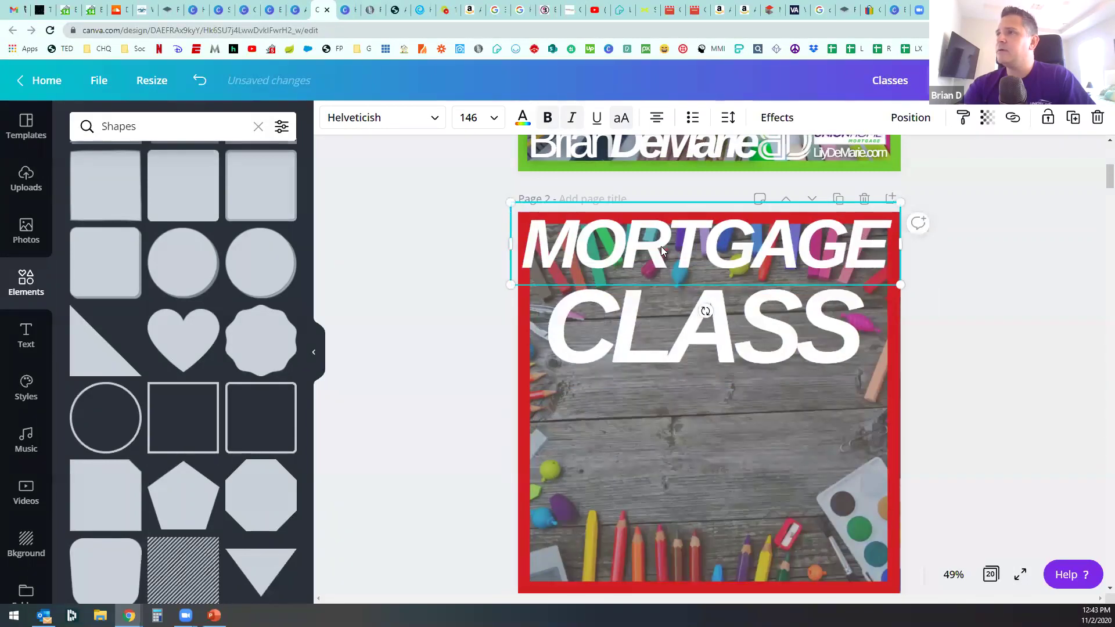
pyautogui.moveTo(668, 246); pyautogui.dragTo(666, 246)
# Step: Move CLASS up so it sits centred just beneath MORTGAGE
pyautogui.click(695, 333)
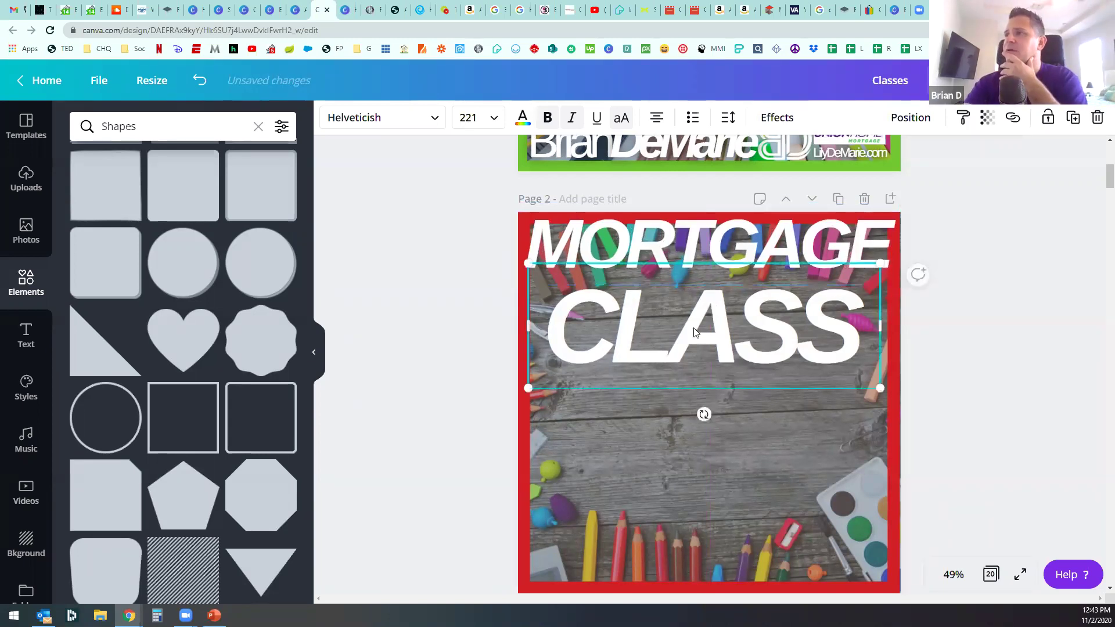
pyautogui.moveTo(694, 325); pyautogui.dragTo(696, 306)
pyautogui.click(454, 366)
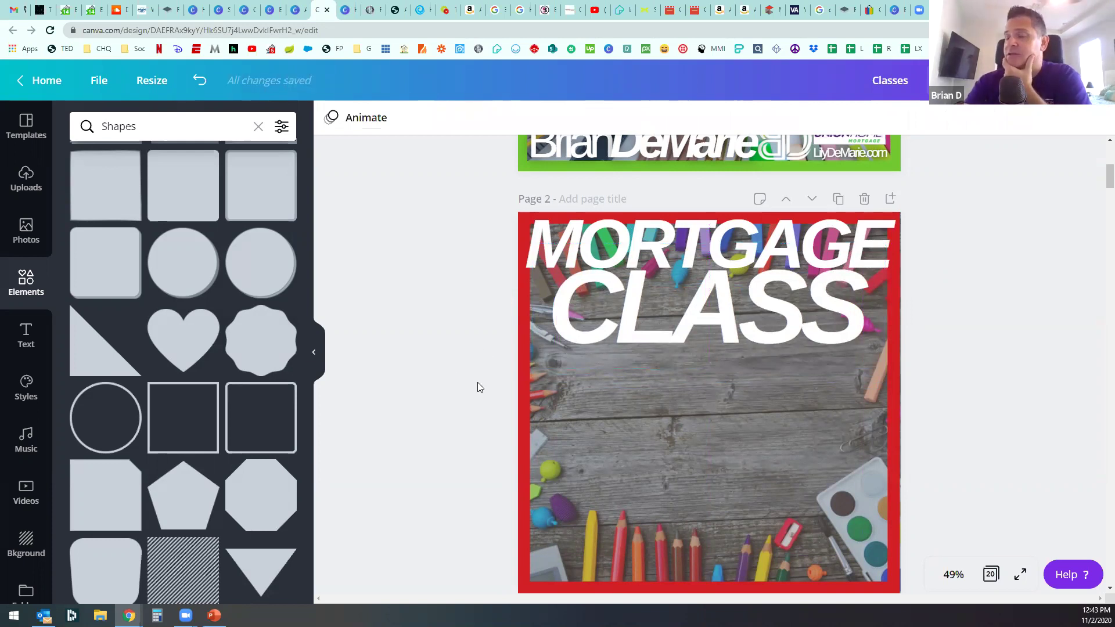
pyautogui.scroll(4, 495, 437)
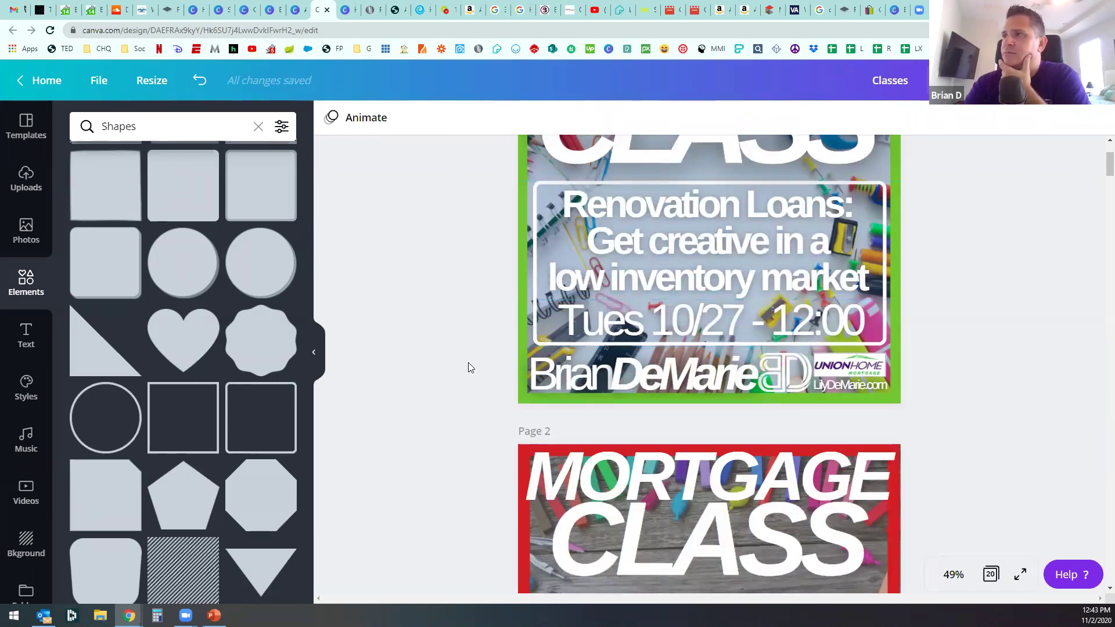
pyautogui.scroll(-3, 468, 363)
pyautogui.scroll(3, 468, 361)
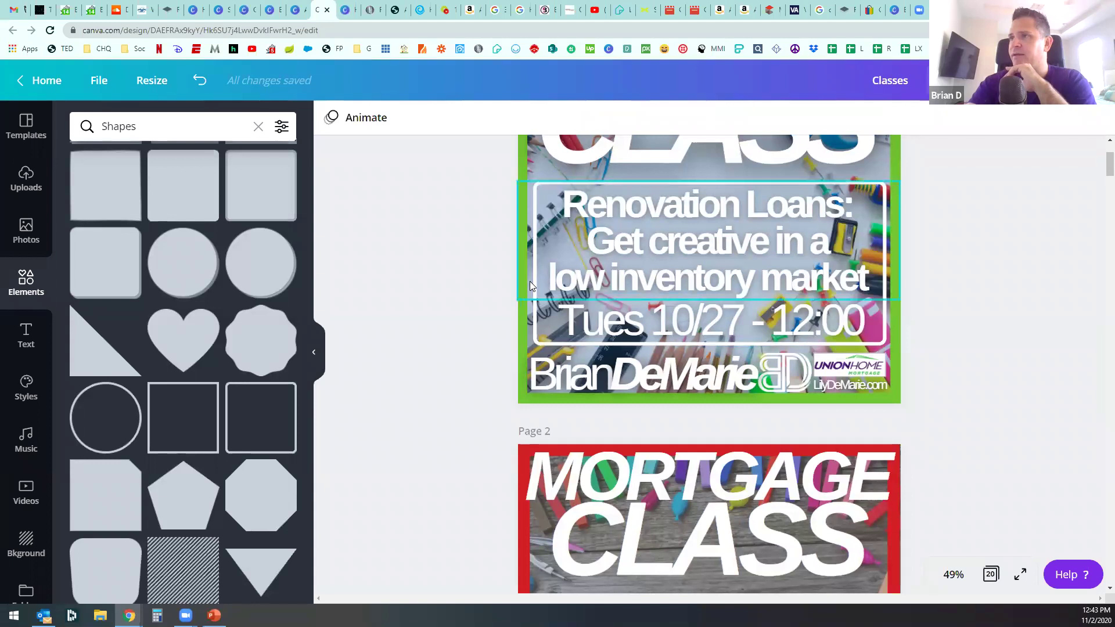
pyautogui.scroll(-5, 461, 379)
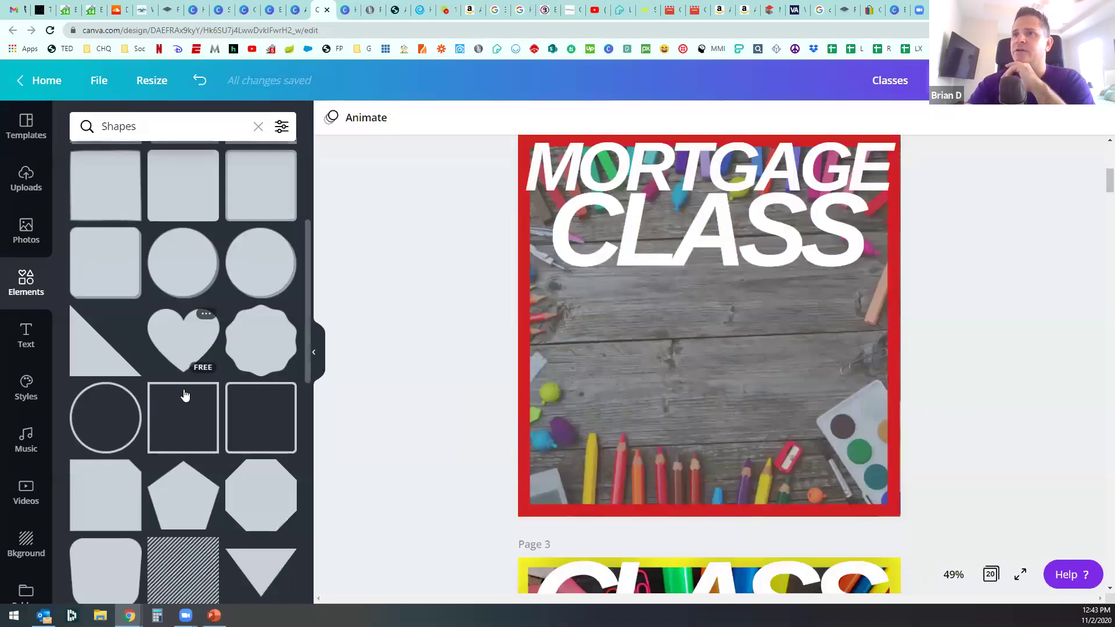
# Step: Add a rounded outline square, stretch it into a wide white-outlined rectangle beneath CLASS
pyautogui.click(283, 415)
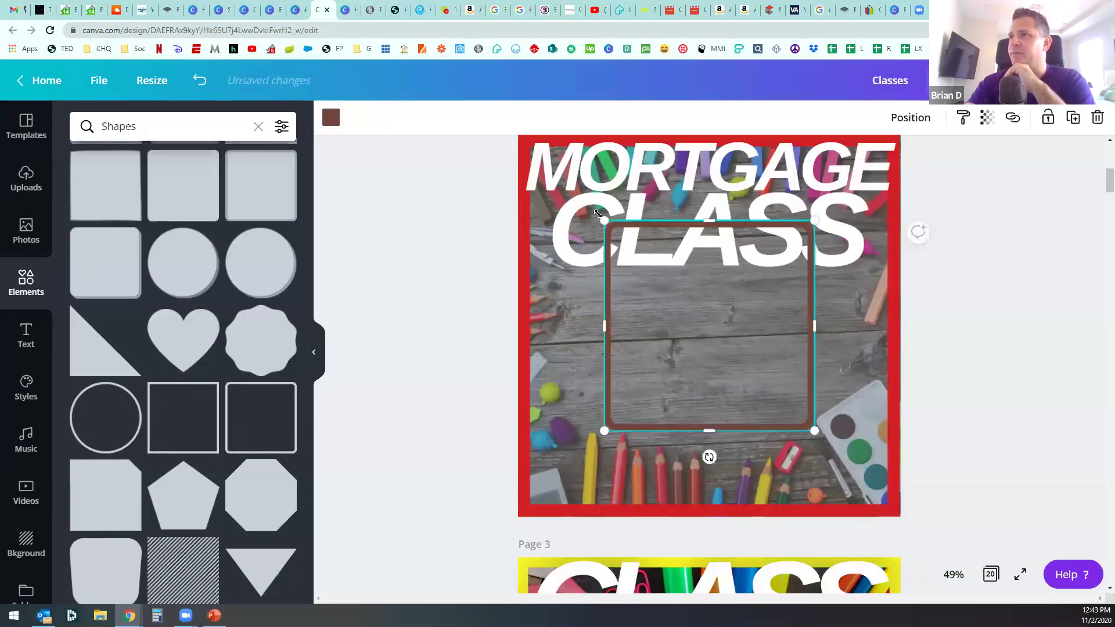
pyautogui.moveTo(604, 224); pyautogui.dragTo(695, 312)
pyautogui.moveTo(692, 367); pyautogui.dragTo(549, 370)
pyautogui.click(331, 119)
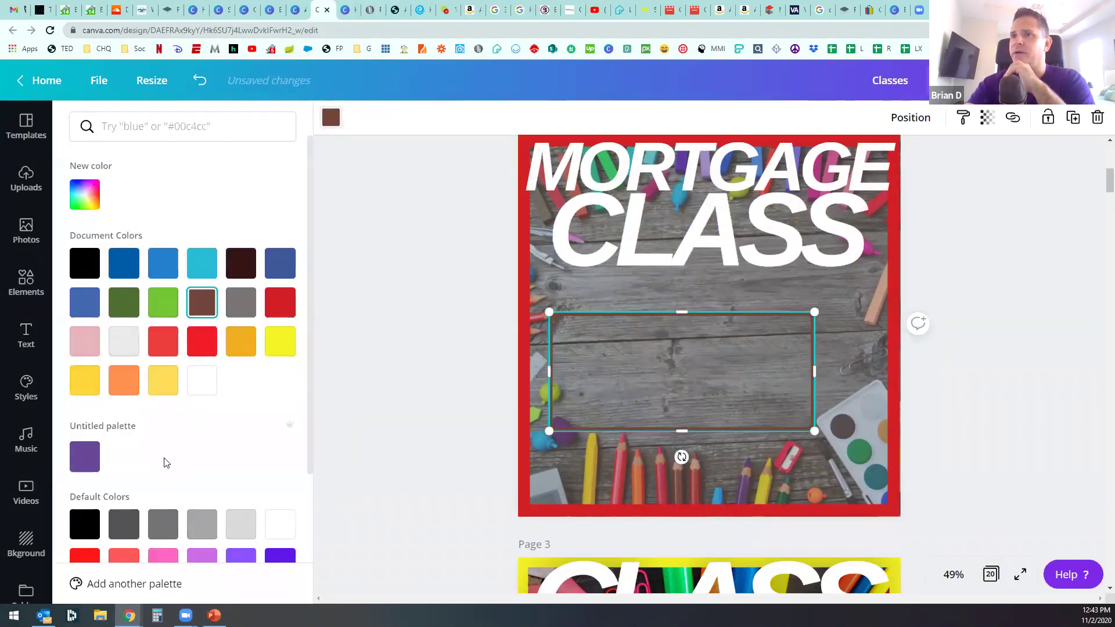
pyautogui.click(280, 525)
pyautogui.moveTo(846, 371); pyautogui.dragTo(874, 377)
pyautogui.moveTo(757, 354); pyautogui.dragTo(755, 334)
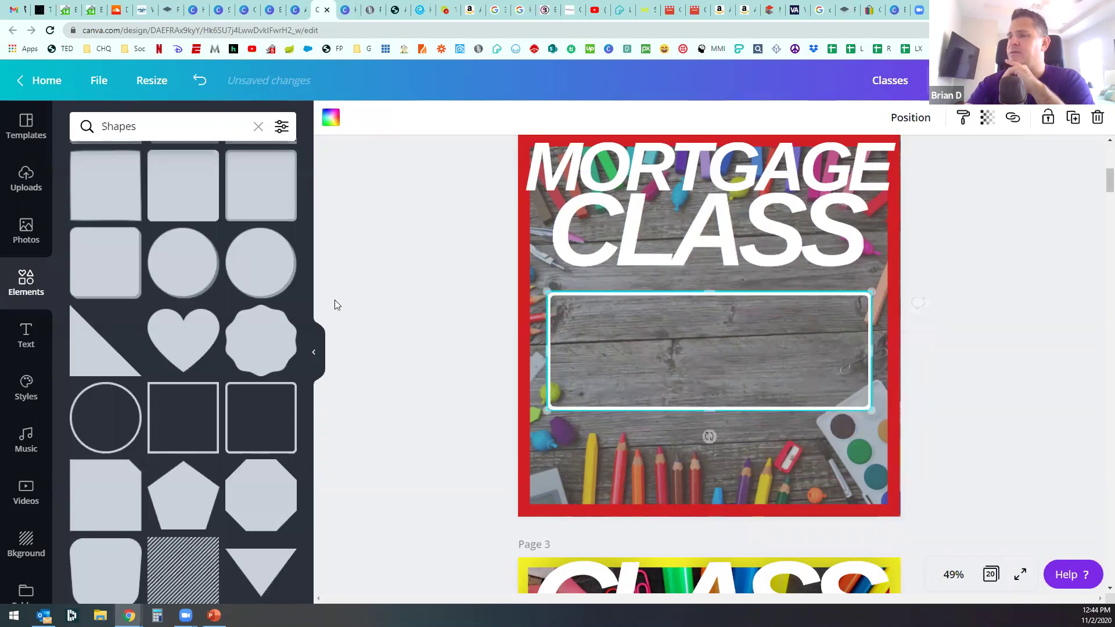
pyautogui.click(721, 155)
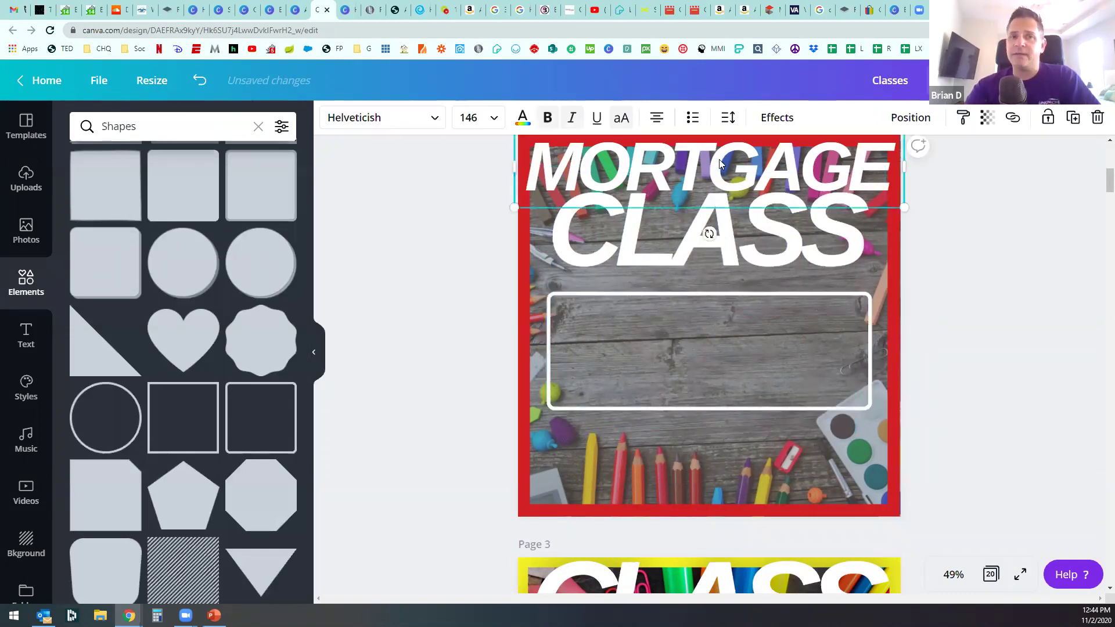
# Step: Duplicate MORTGAGE into the box, shrink it, drop all caps and retype it as '101: Basics', centred
pyautogui.hotkey('ctrl', 'd')
pyautogui.moveTo(709, 232); pyautogui.dragTo(693, 400)
pyautogui.moveTo(908, 391); pyautogui.dragTo(781, 365)
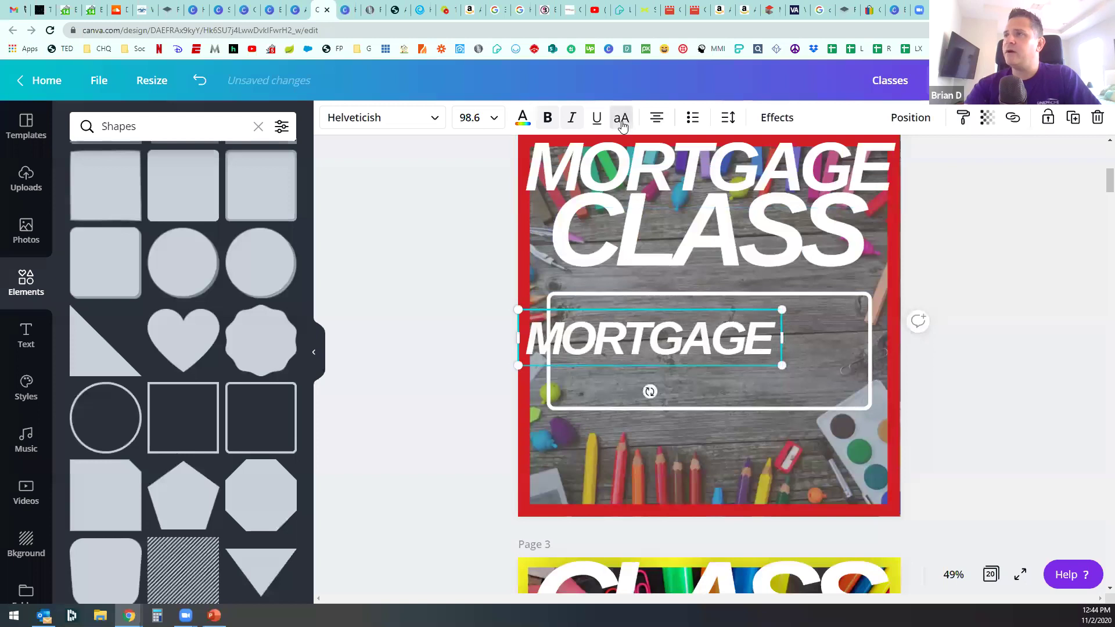
pyautogui.click(622, 125)
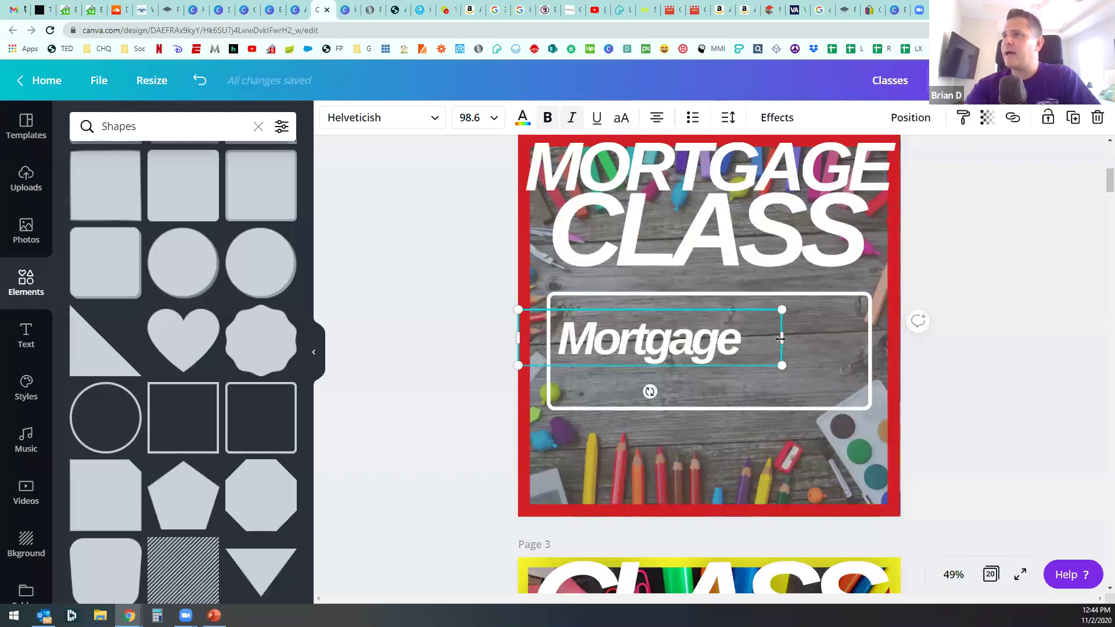
pyautogui.doubleClick(658, 344)
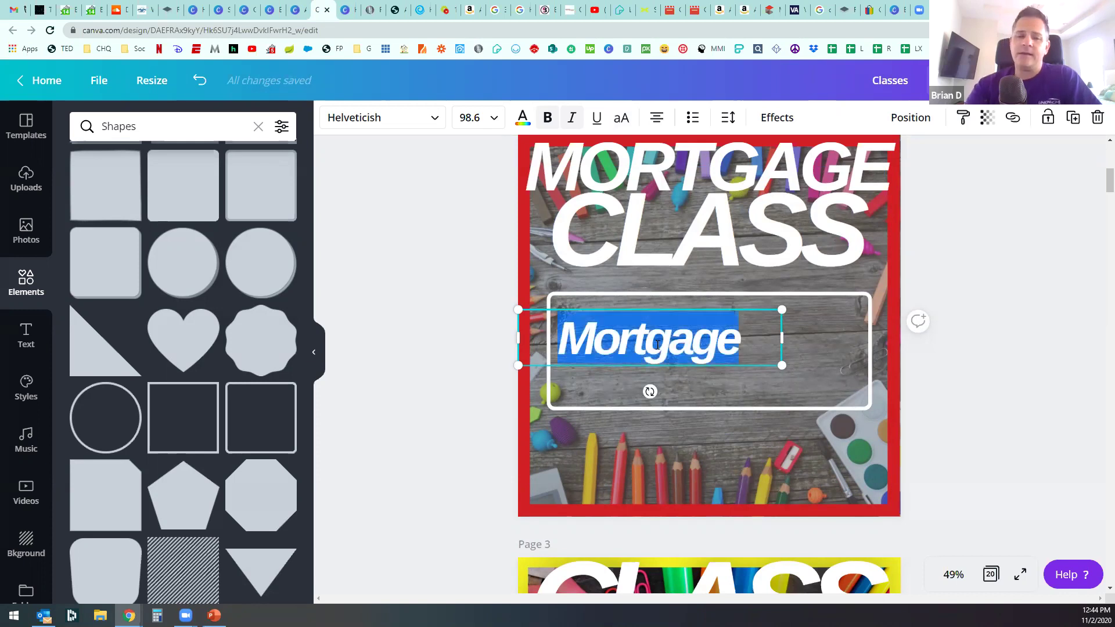
pyautogui.write('101')
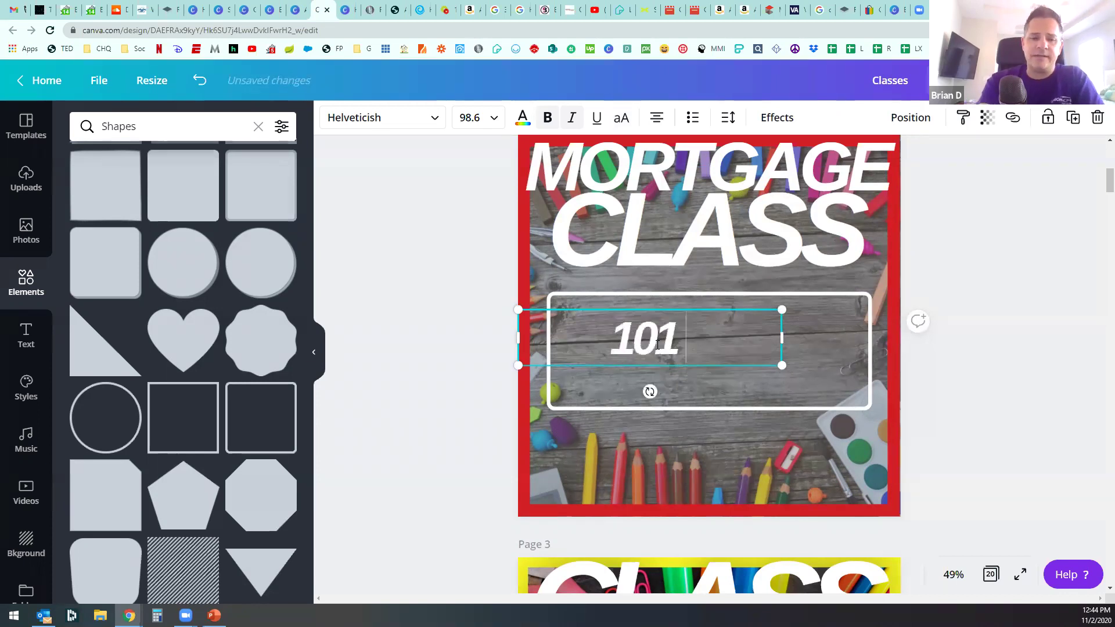
pyautogui.write(': Basics')
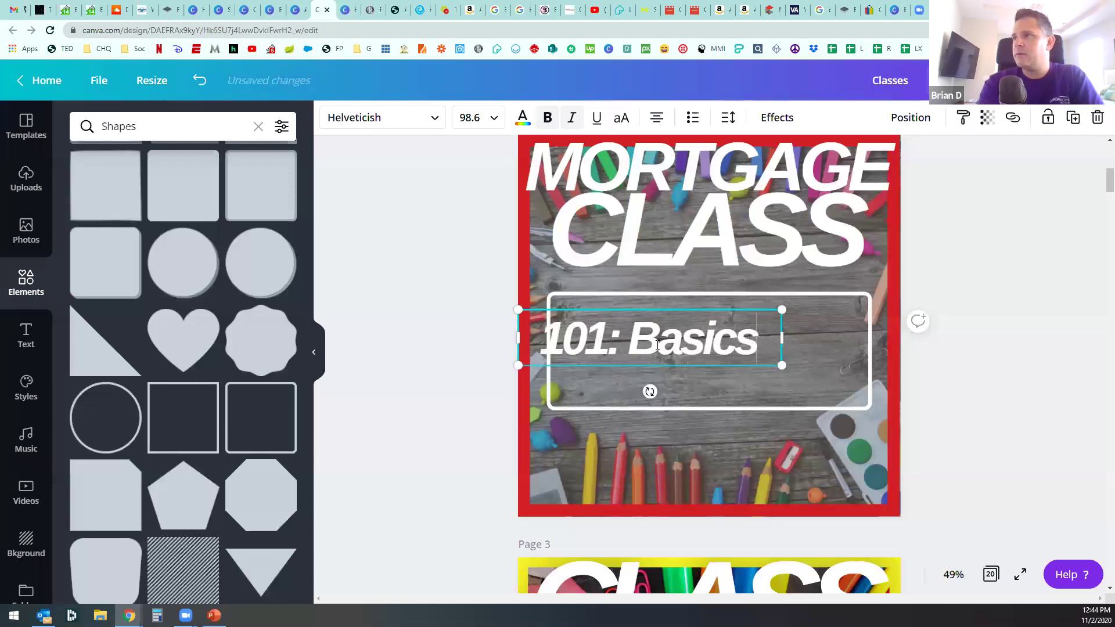
pyautogui.moveTo(603, 337); pyautogui.dragTo(657, 327)
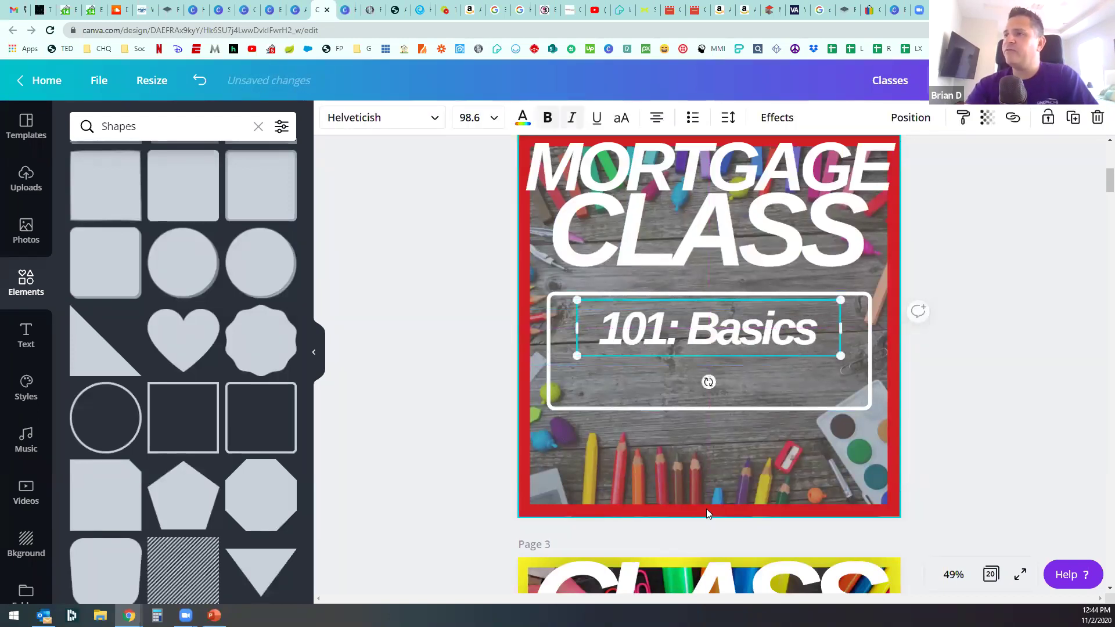
# Step: Paste page 1's name wordmark onto page 2
pyautogui.scroll(4, 584, 468)
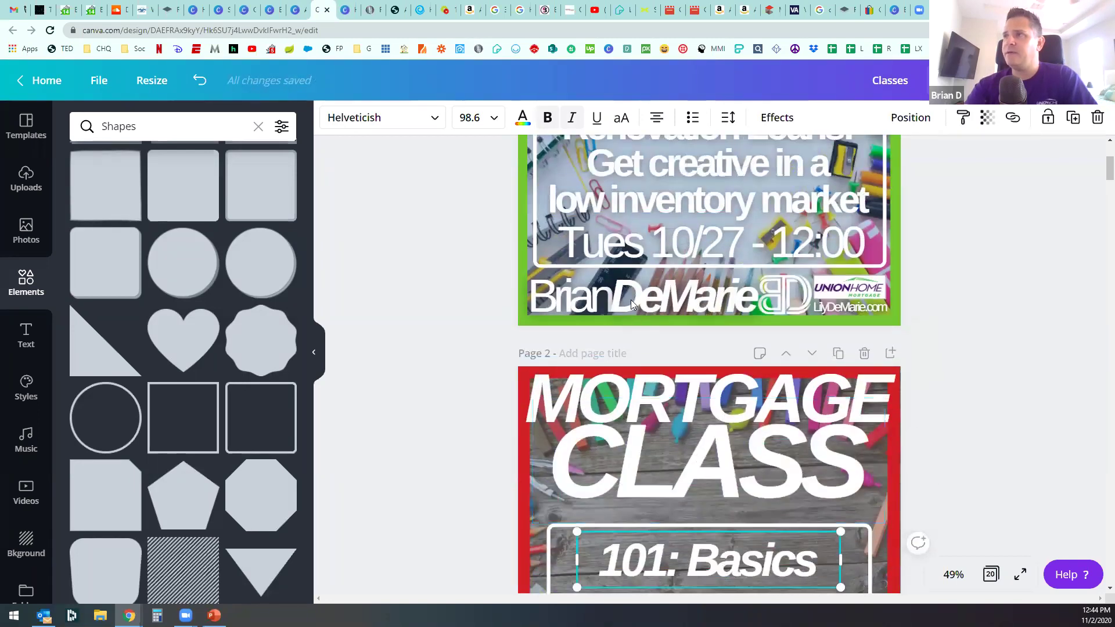
pyautogui.click(631, 301)
pyautogui.scroll(-5, 628, 313)
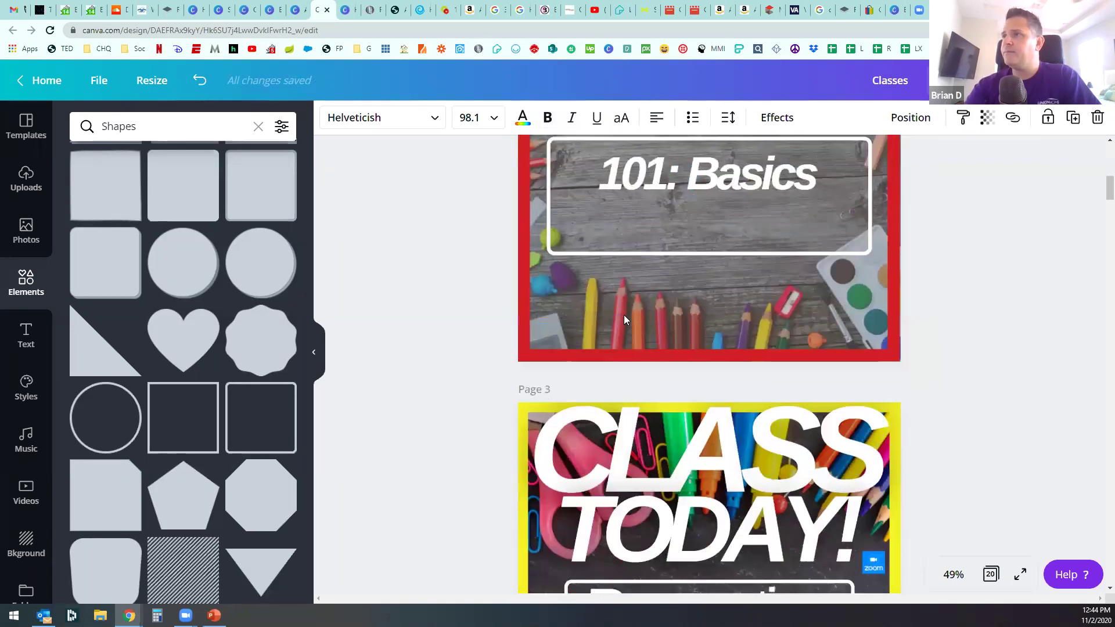
pyautogui.click(625, 361)
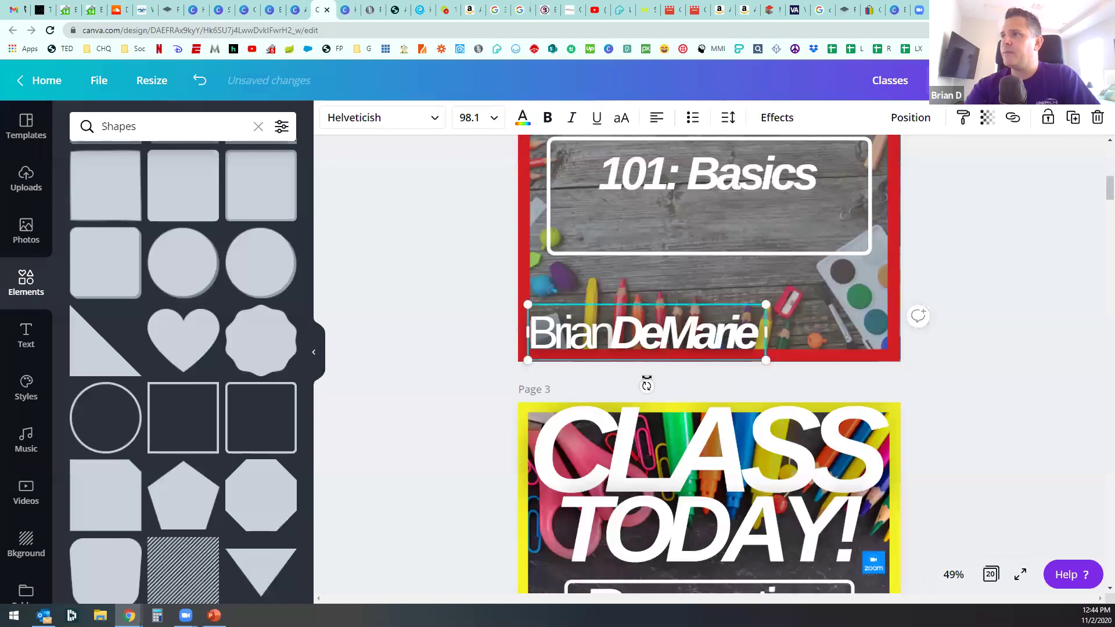
# Step: Paste page 1's monogram logo onto page 2 and nudge '101: Basics' up in the box
pyautogui.scroll(3, 645, 378)
pyautogui.scroll(2, 668, 365)
pyautogui.click(779, 237)
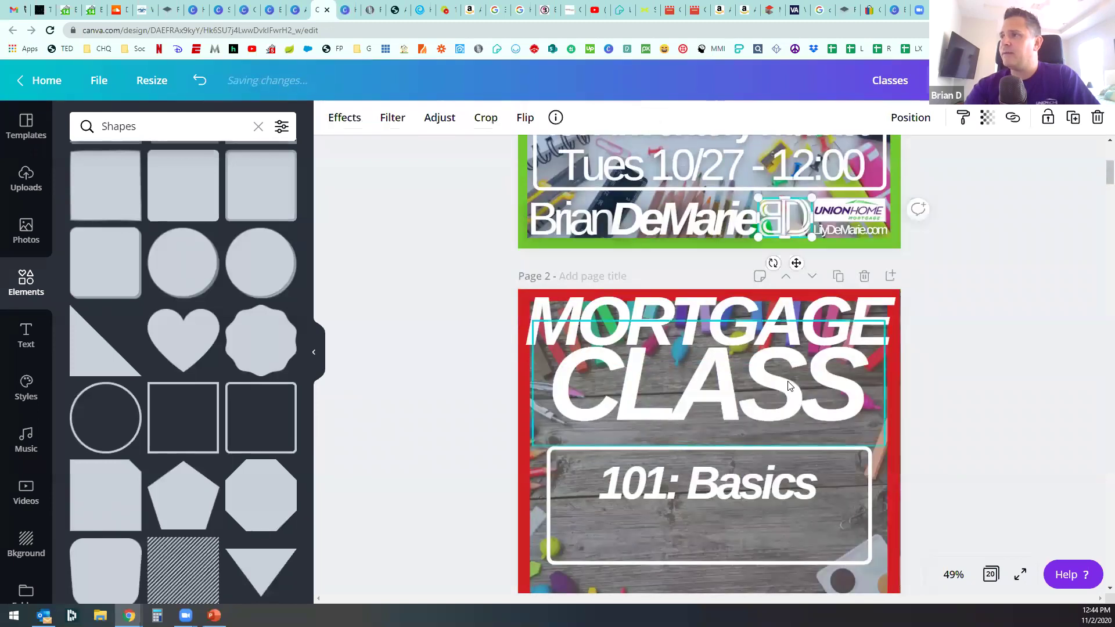
pyautogui.scroll(-4, 790, 409)
pyautogui.hotkey('ctrl', 'v')
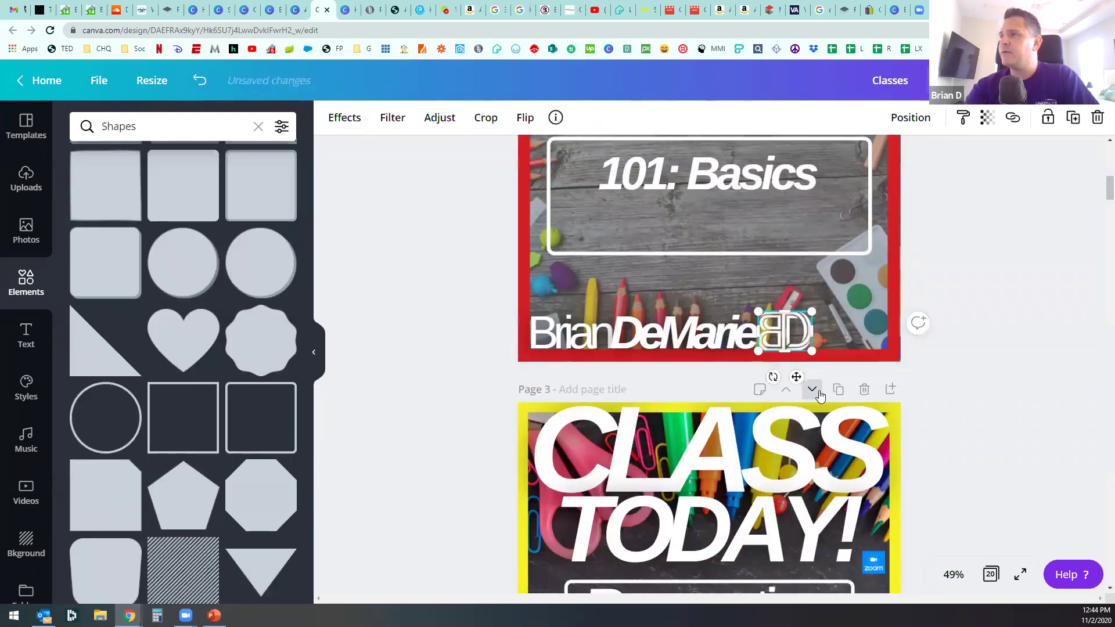
pyautogui.scroll(3, 850, 382)
pyautogui.scroll(2, 851, 382)
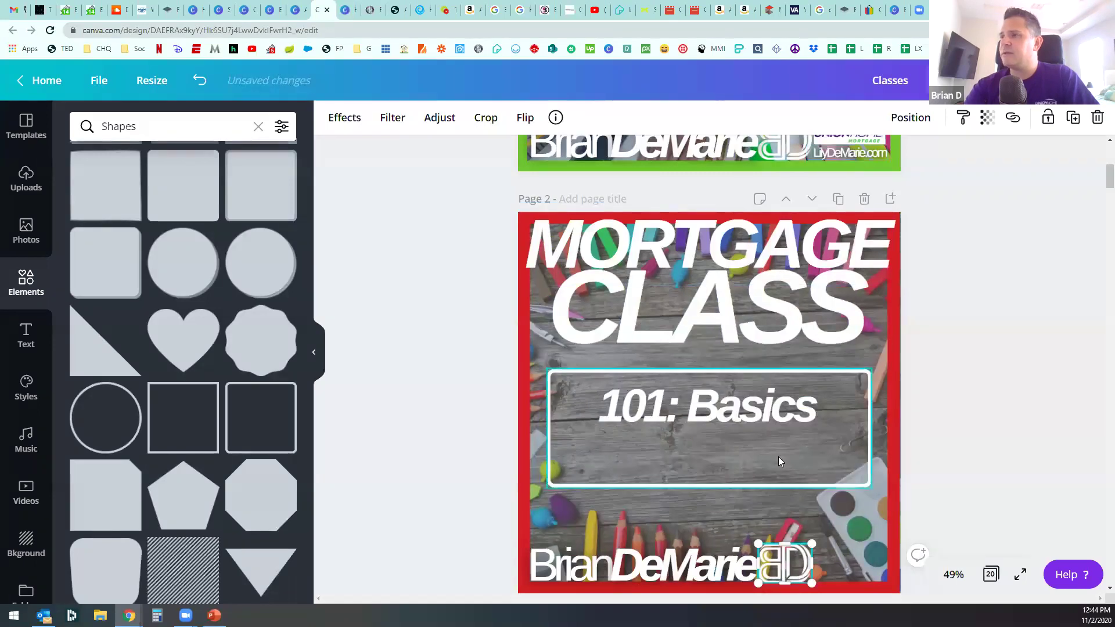
pyautogui.moveTo(708, 421); pyautogui.dragTo(709, 420)
# Step: Make '101: Basics' upright instead of italic
pyautogui.click(666, 439)
pyautogui.click(679, 402)
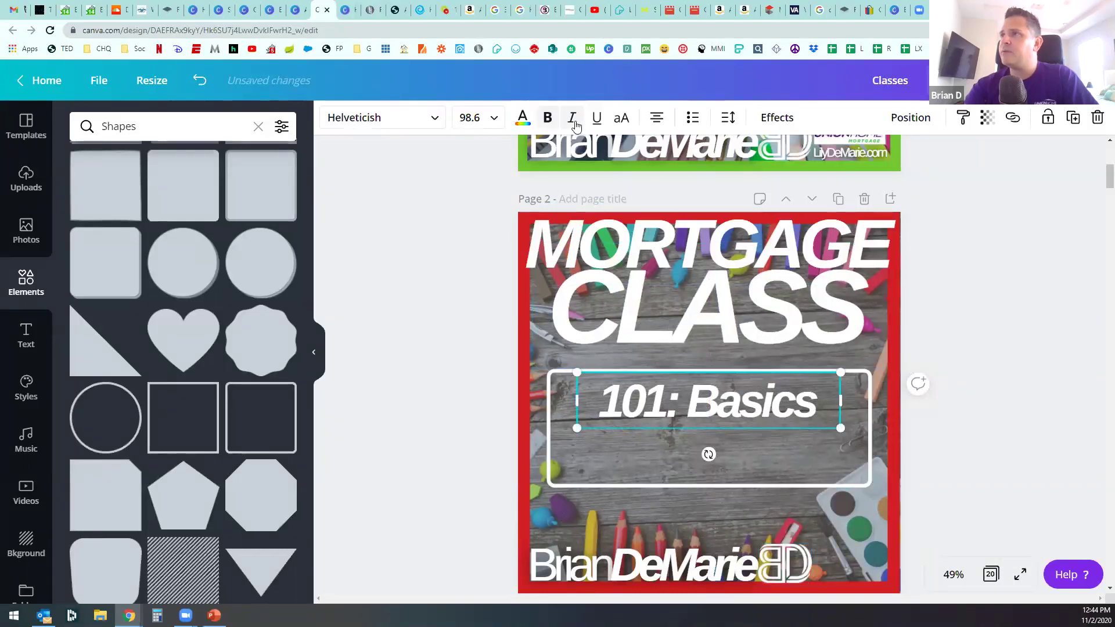
pyautogui.click(571, 118)
pyautogui.click(684, 427)
pyautogui.click(696, 410)
# Step: Duplicate '101: Basics' below itself and rewrite the copy as 'Tuesday - 11/03'
pyautogui.hotkey('ctrl', 'd')
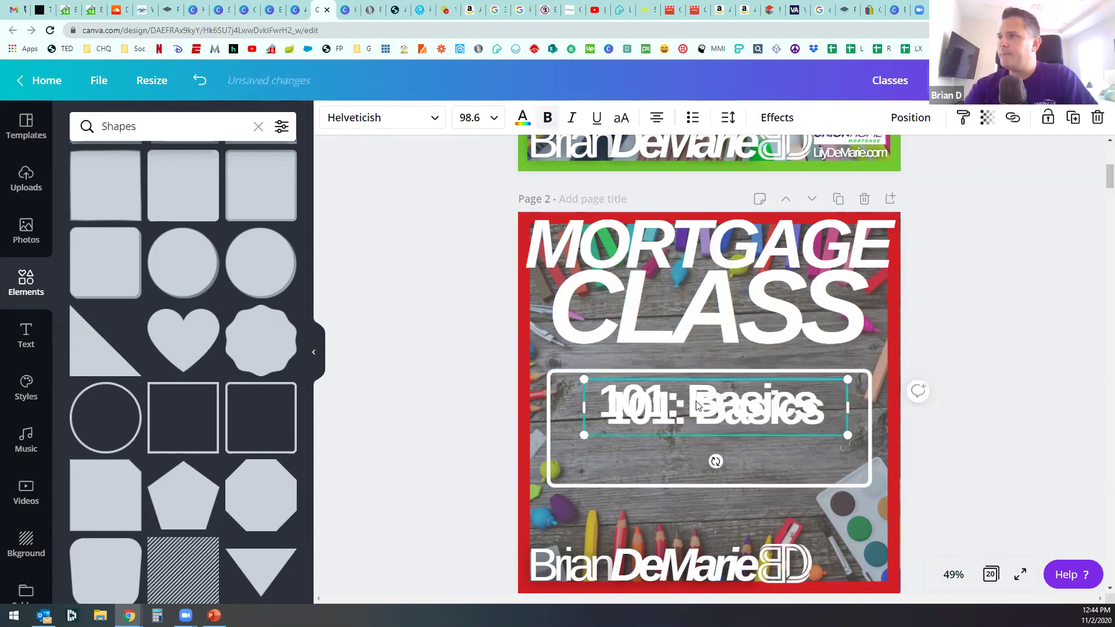
pyautogui.moveTo(696, 410); pyautogui.dragTo(705, 436)
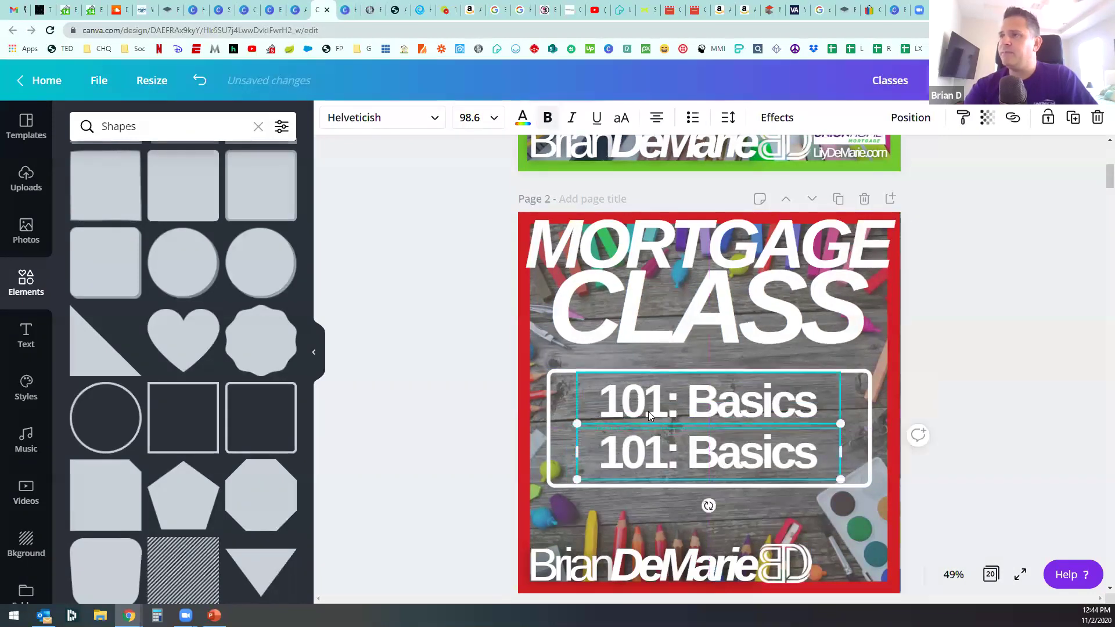
pyautogui.doubleClick(693, 453)
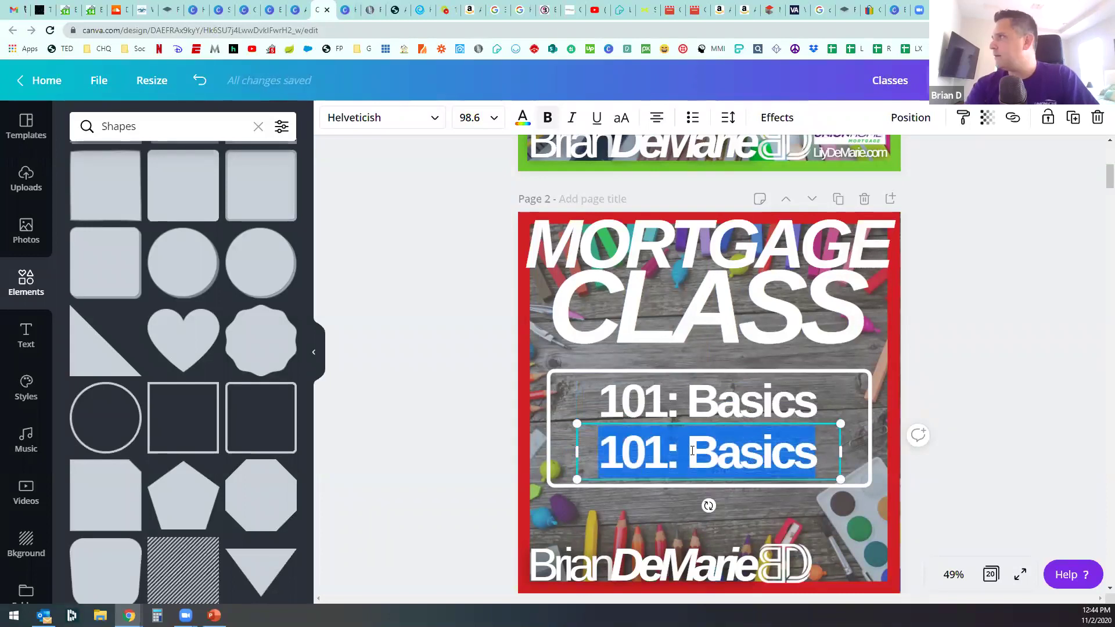
pyautogui.write('11/03')
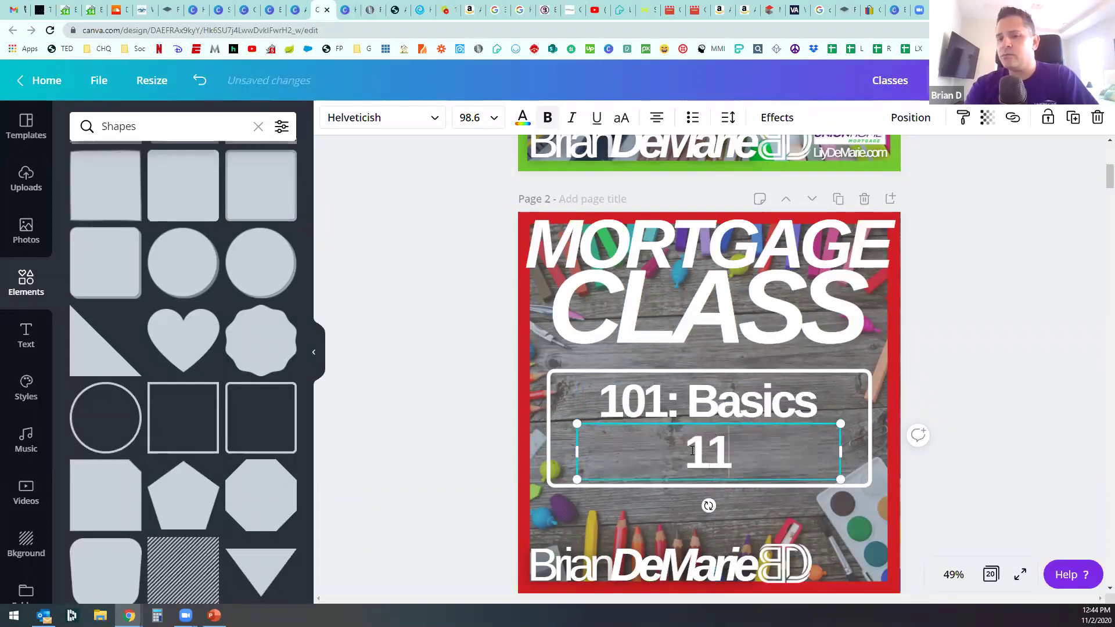
pyautogui.press('BackSpace')
pyautogui.press('BackSpace')
pyautogui.write('//')
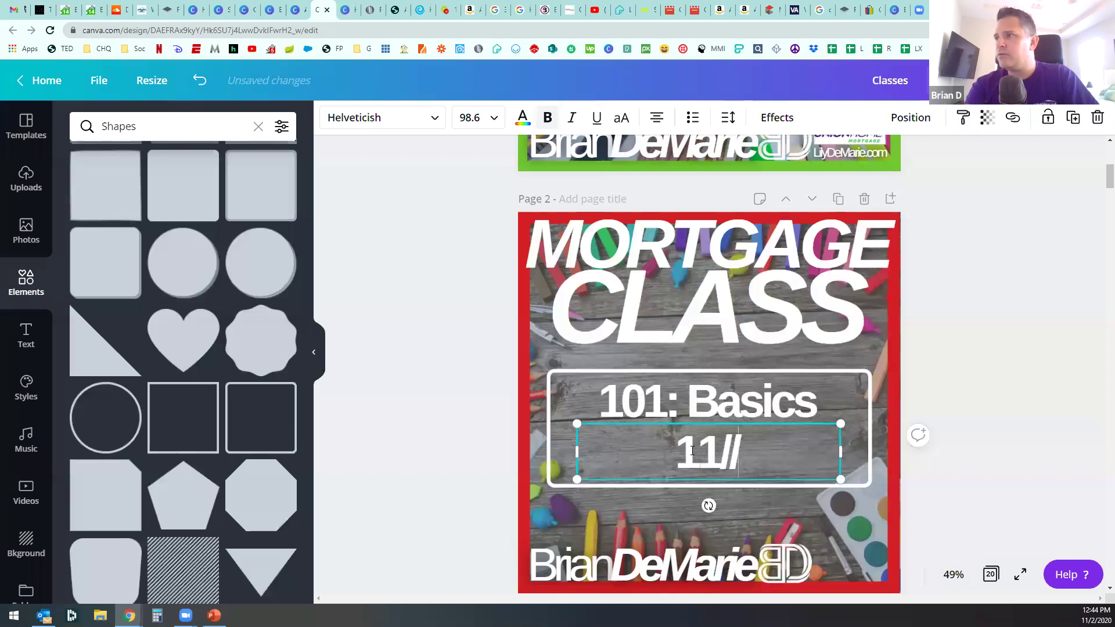
pyautogui.press('BackSpace')
pyautogui.write('03')
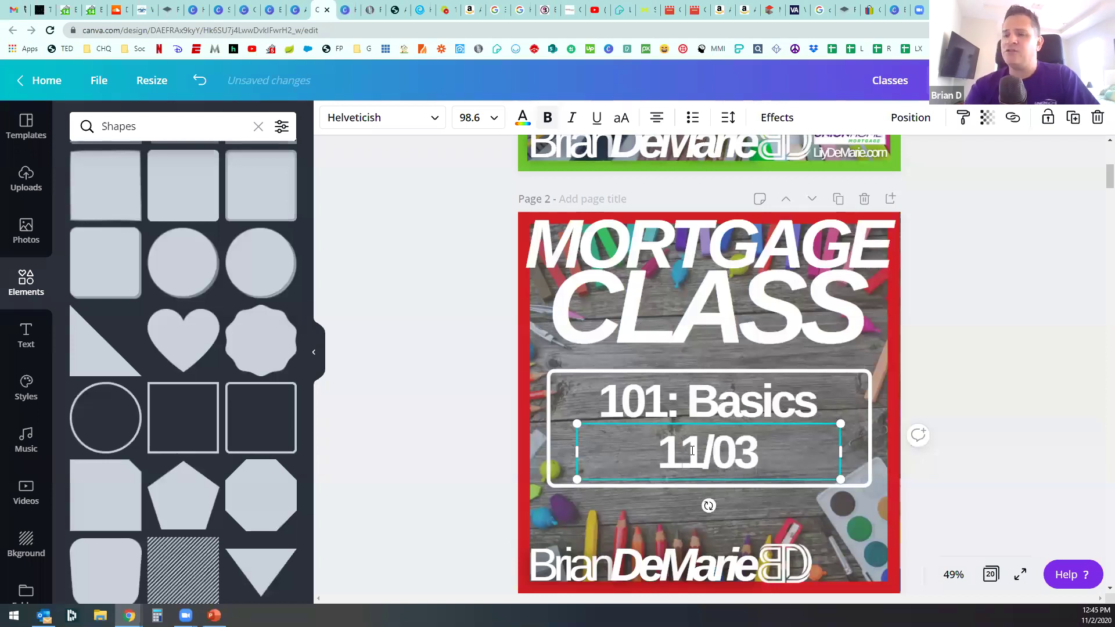
pyautogui.press('BackSpace')
pyautogui.press('BackSpace')
pyautogui.write('3/20')
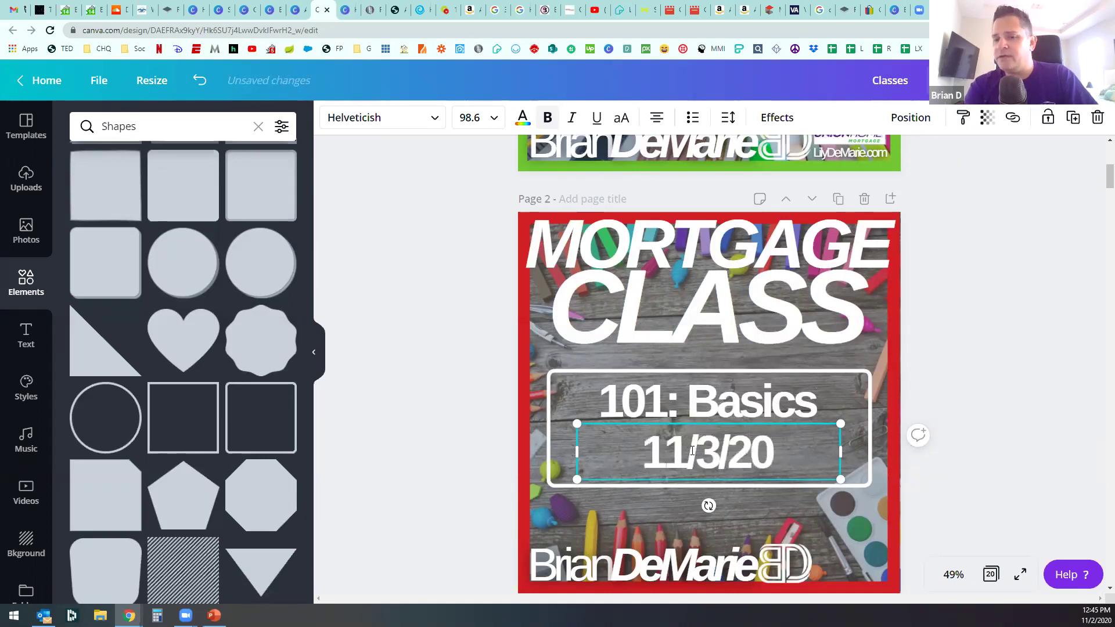
pyautogui.press('BackSpace')
pyautogui.press('BackSpace')
pyautogui.press('BackSpace')
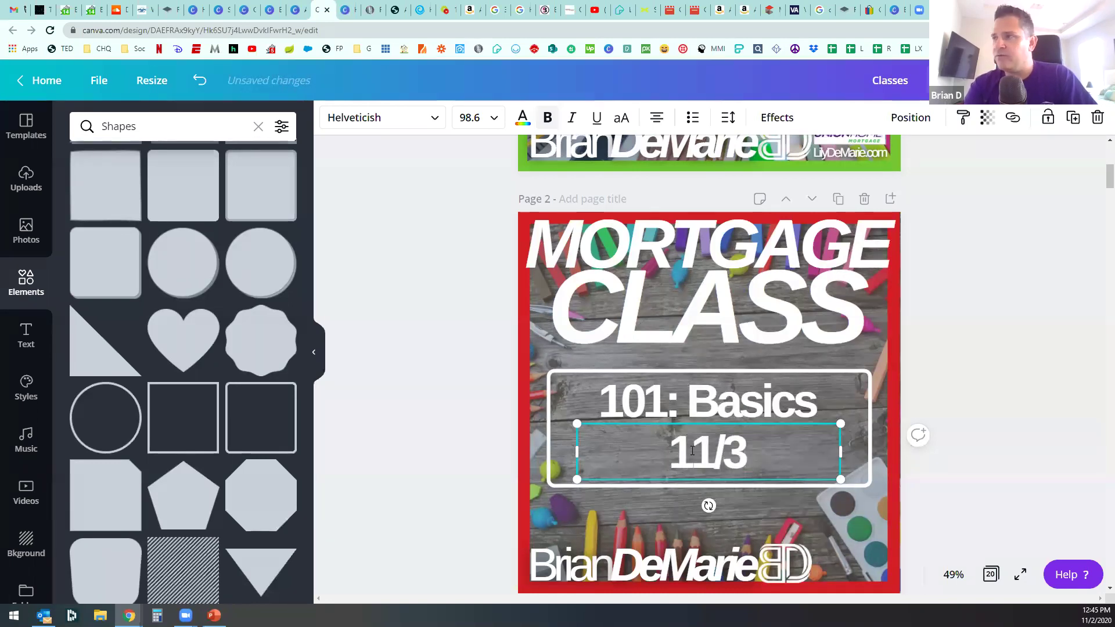
pyautogui.press('Left')
pyautogui.write('0')
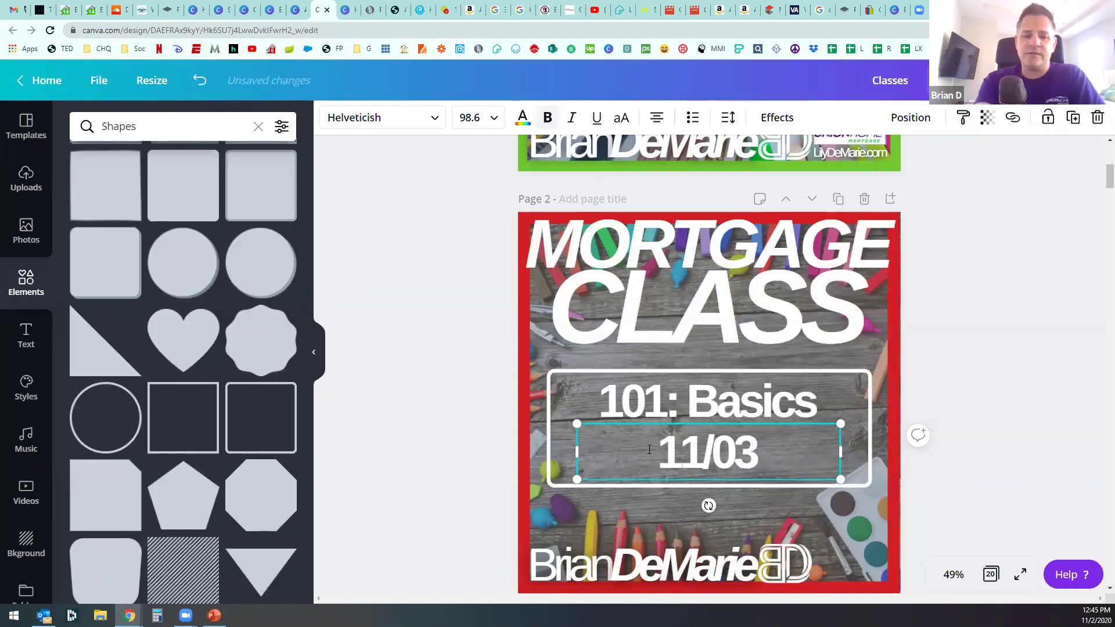
pyautogui.write('Tuesday -')
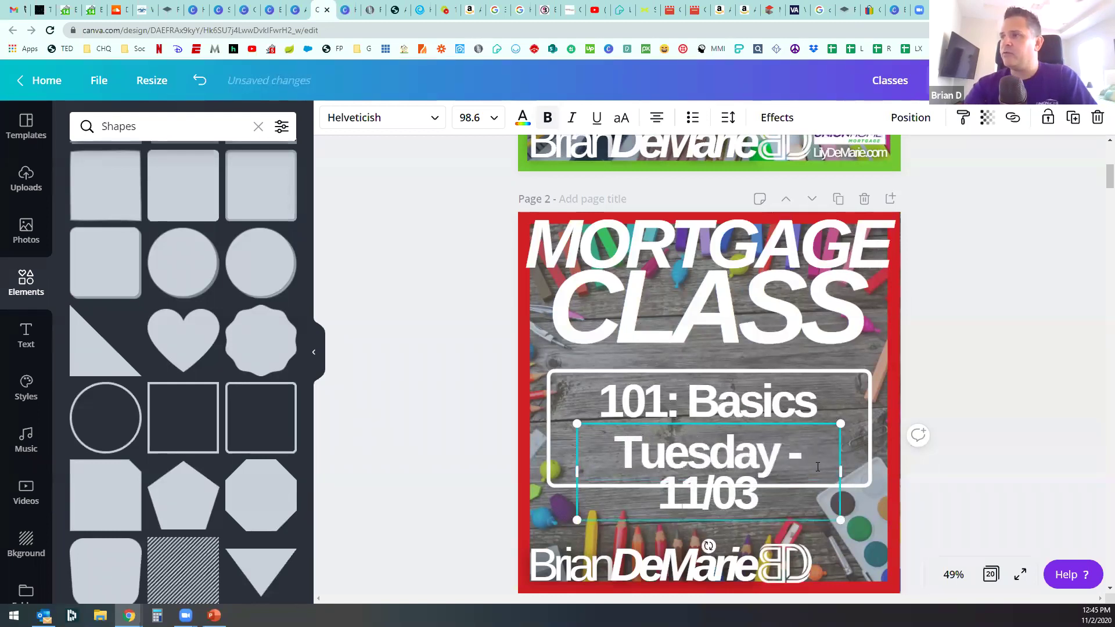
# Step: Widen the date text so 'Tuesday - 11/03' fits on one line, shifted slightly left
pyautogui.moveTo(838, 471); pyautogui.dragTo(887, 471)
pyautogui.doubleClick(773, 467)
pyautogui.click(970, 453)
pyautogui.moveTo(767, 458); pyautogui.dragTo(741, 440)
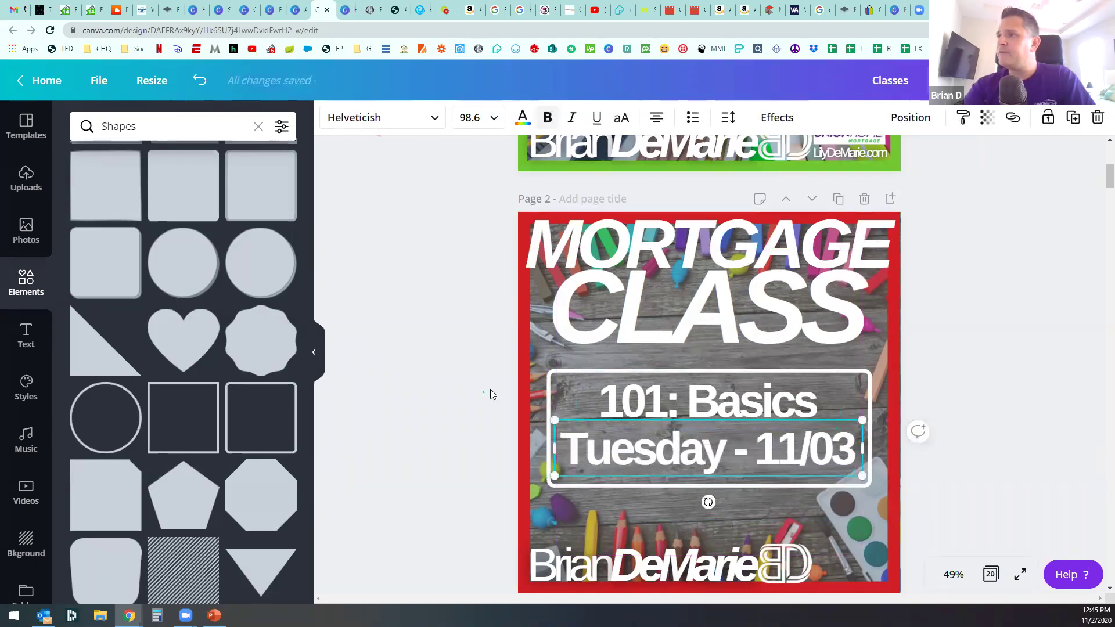
pyautogui.click(503, 424)
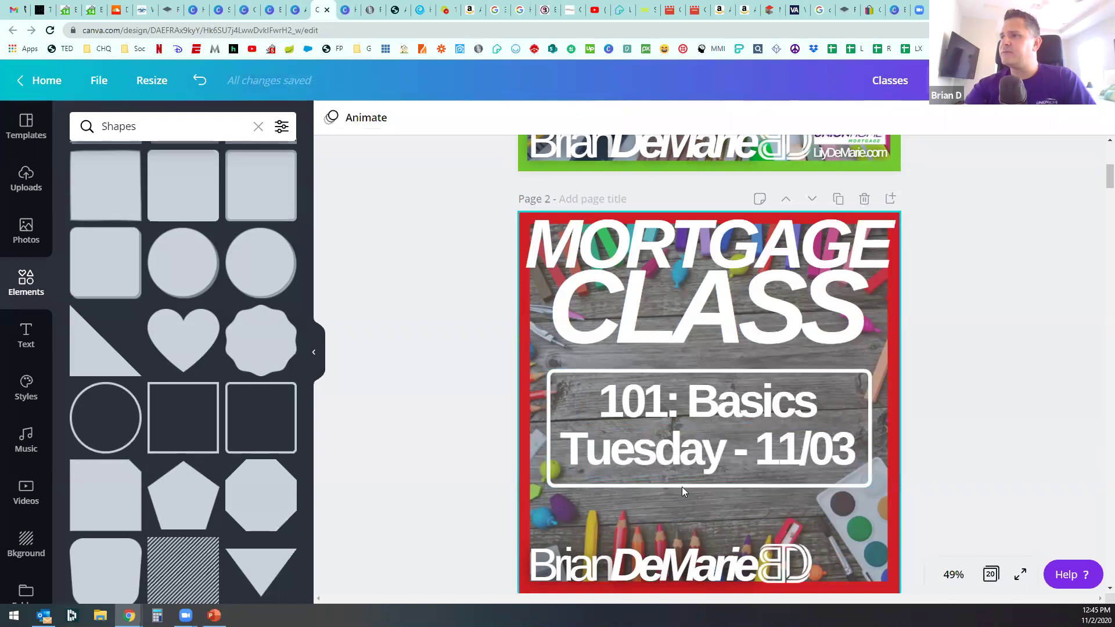
# Step: Resize the outlined box to width 979 and make it taller
pyautogui.click(553, 474)
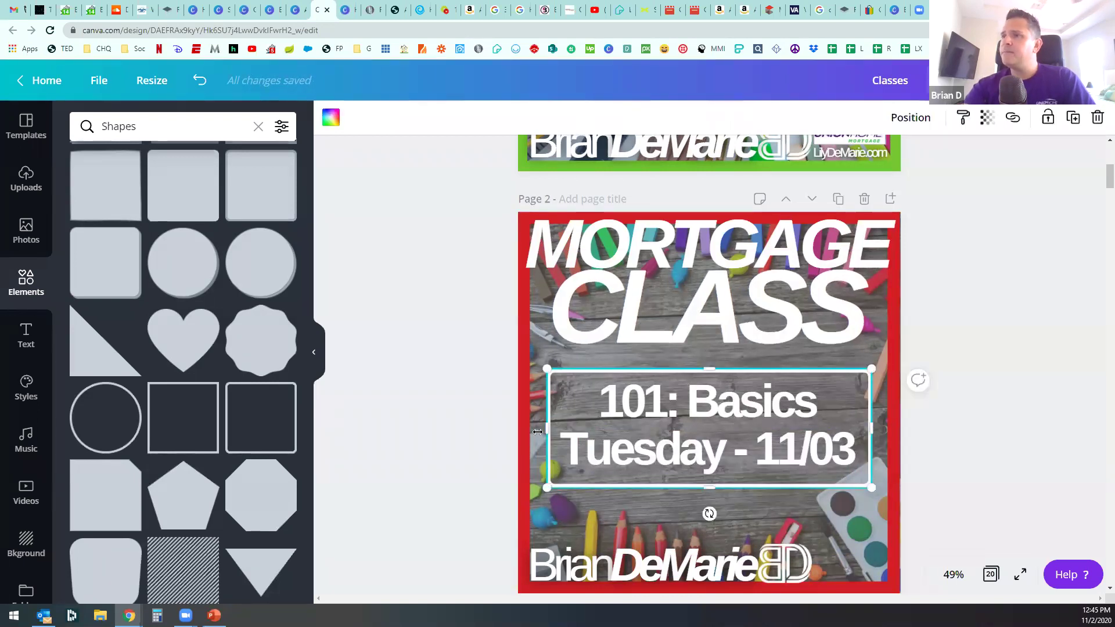
pyautogui.moveTo(538, 431); pyautogui.dragTo(529, 432)
pyautogui.moveTo(871, 429); pyautogui.dragTo(886, 429)
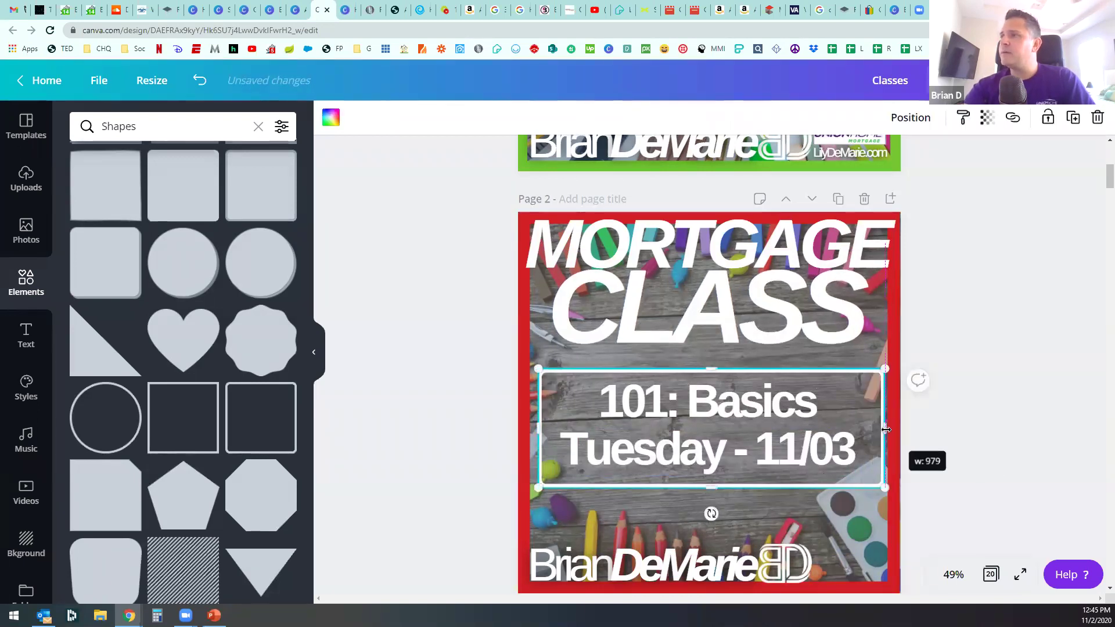
pyautogui.moveTo(711, 488); pyautogui.dragTo(703, 515)
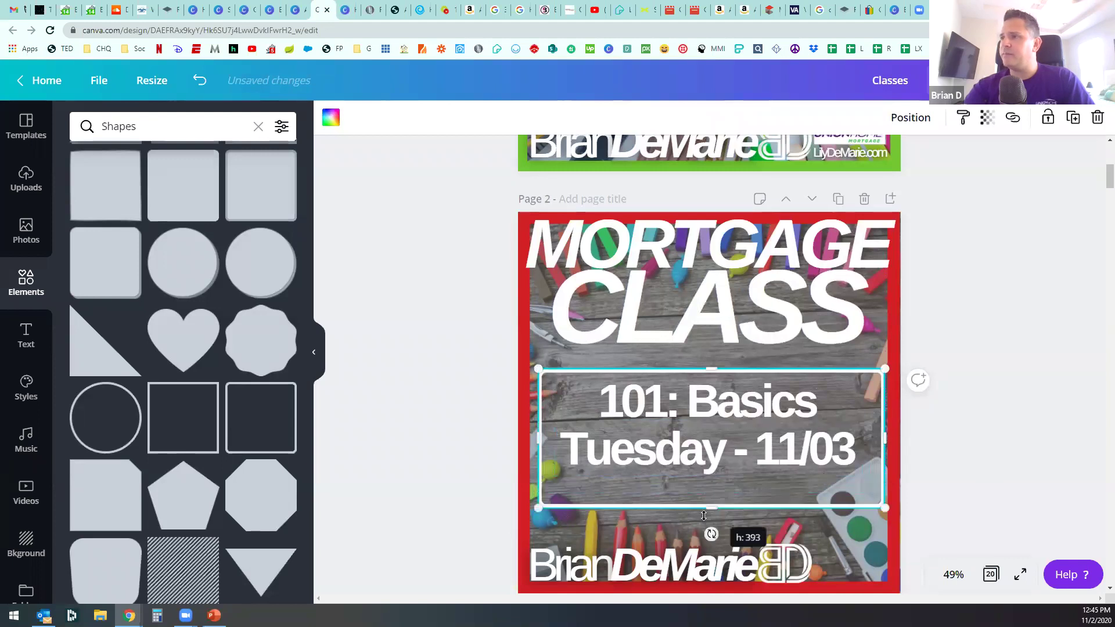
# Step: Enlarge '101: Basics' to size 123 and settle it above the date line
pyautogui.click(696, 424)
pyautogui.moveTo(839, 428); pyautogui.dragTo(910, 454)
pyautogui.moveTo(803, 402); pyautogui.dragTo(771, 405)
pyautogui.moveTo(707, 456); pyautogui.dragTo(717, 464)
pyautogui.moveTo(709, 417); pyautogui.dragTo(709, 435)
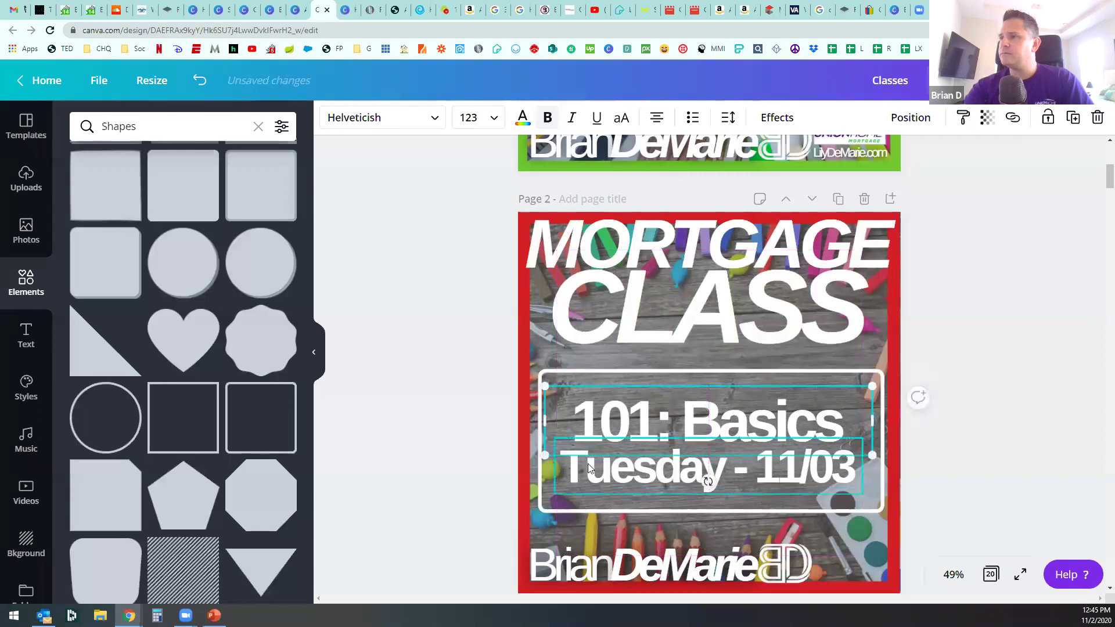
pyautogui.click(427, 448)
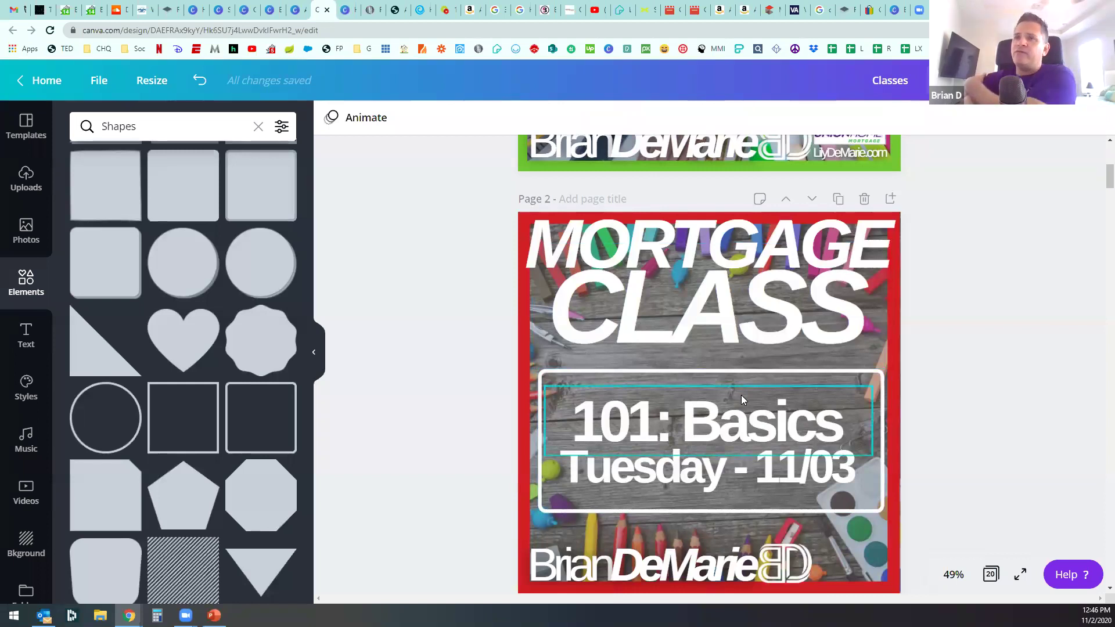
# Step: Undo an accidental move of the red frame, then reselect the CLASS and MORTGAGE headings
pyautogui.click(897, 346)
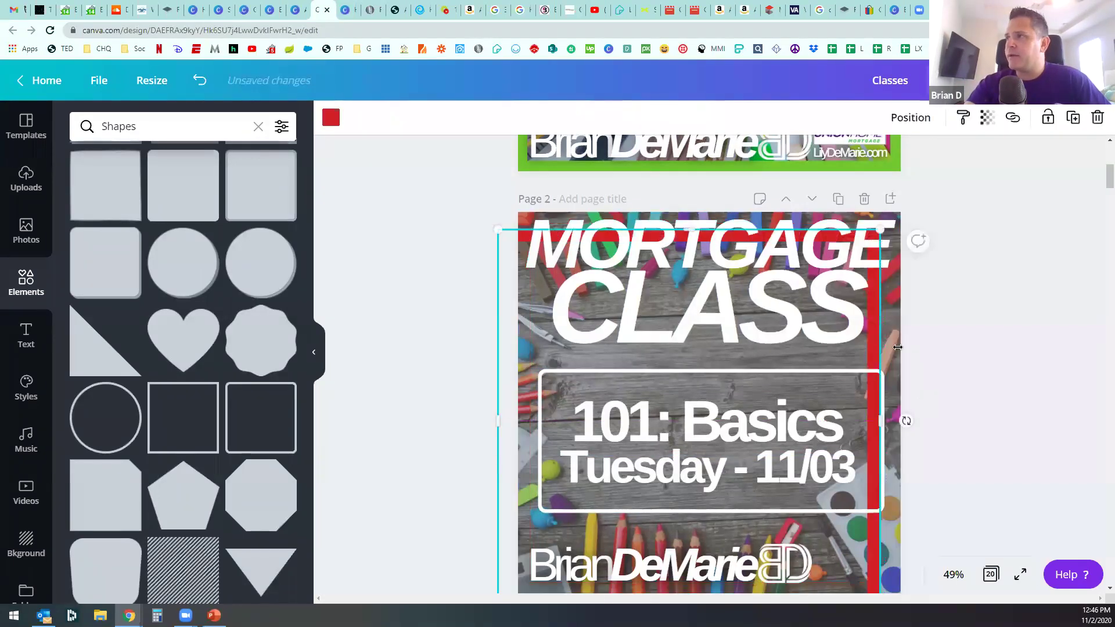
pyautogui.moveTo(893, 324); pyautogui.dragTo(1099, 326)
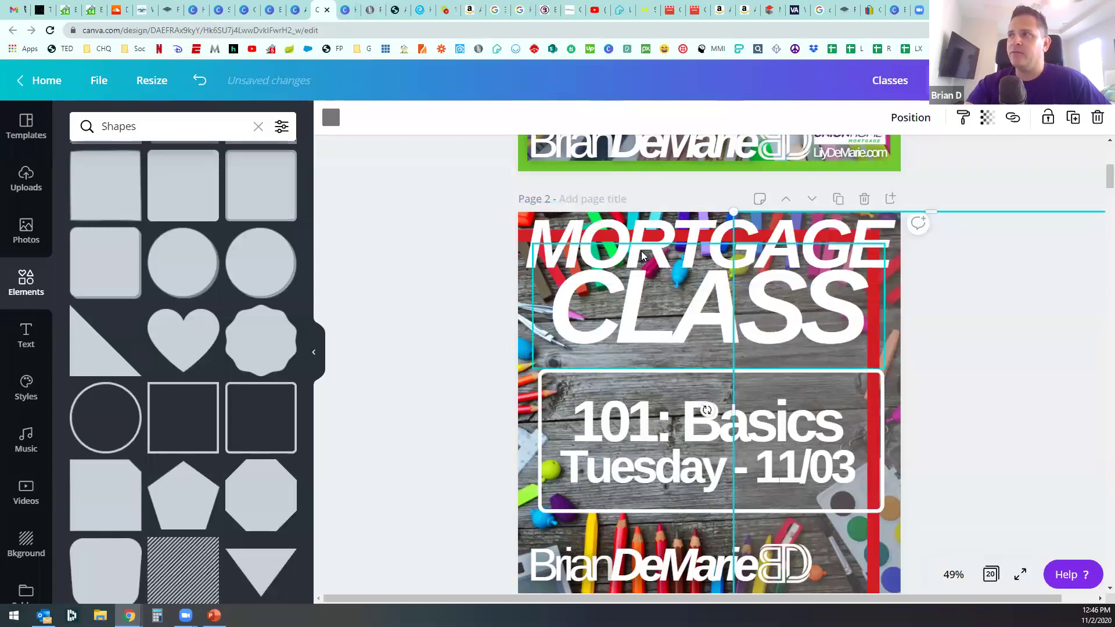
pyautogui.hotkey('ctrl', 'z')
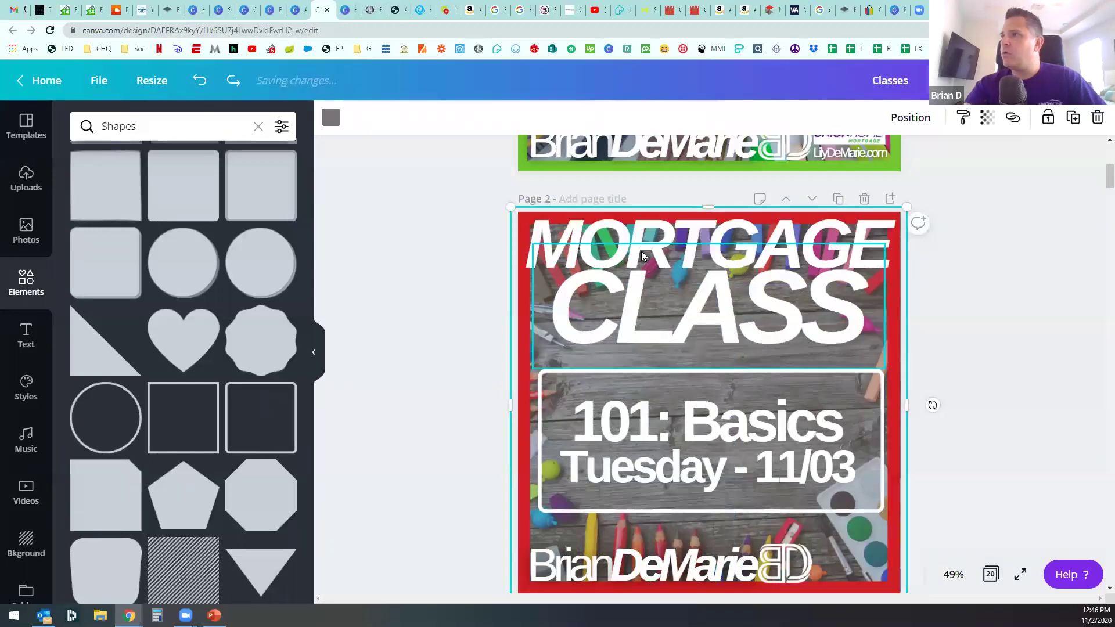
pyautogui.press('Escape')
pyautogui.click(630, 278)
pyautogui.click(642, 232)
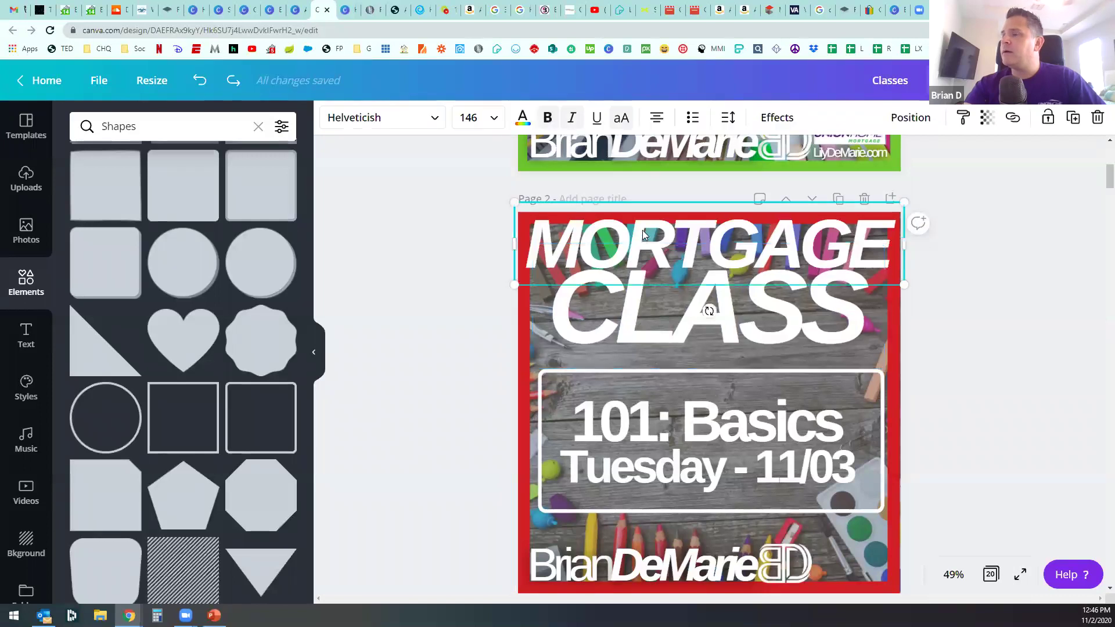
pyautogui.scroll(5, 718, 281)
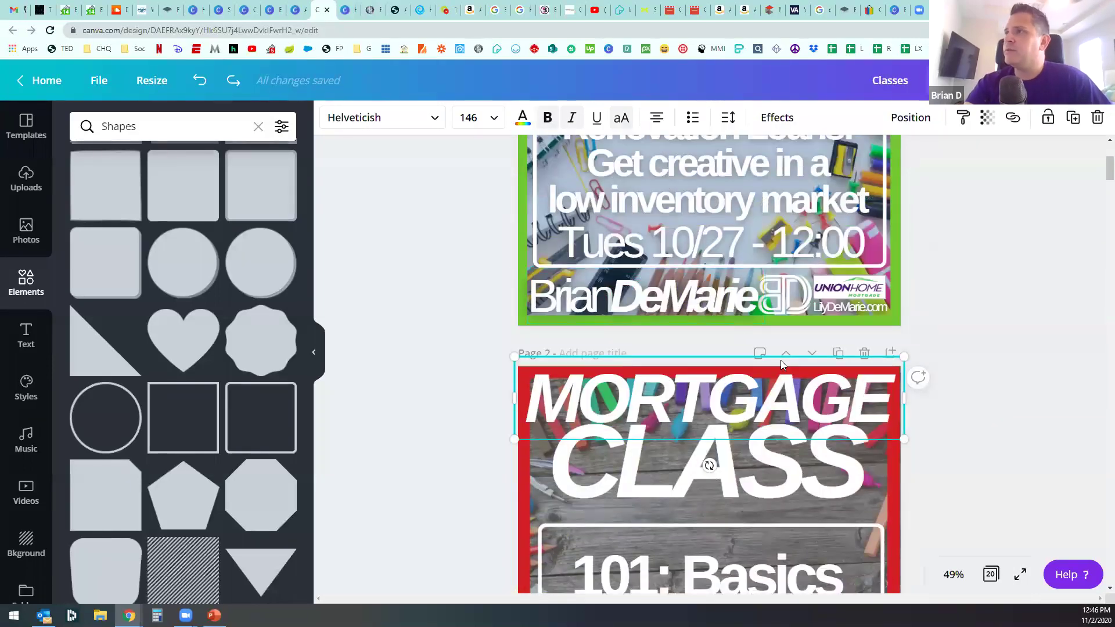
pyautogui.scroll(1, 755, 261)
pyautogui.click(727, 196)
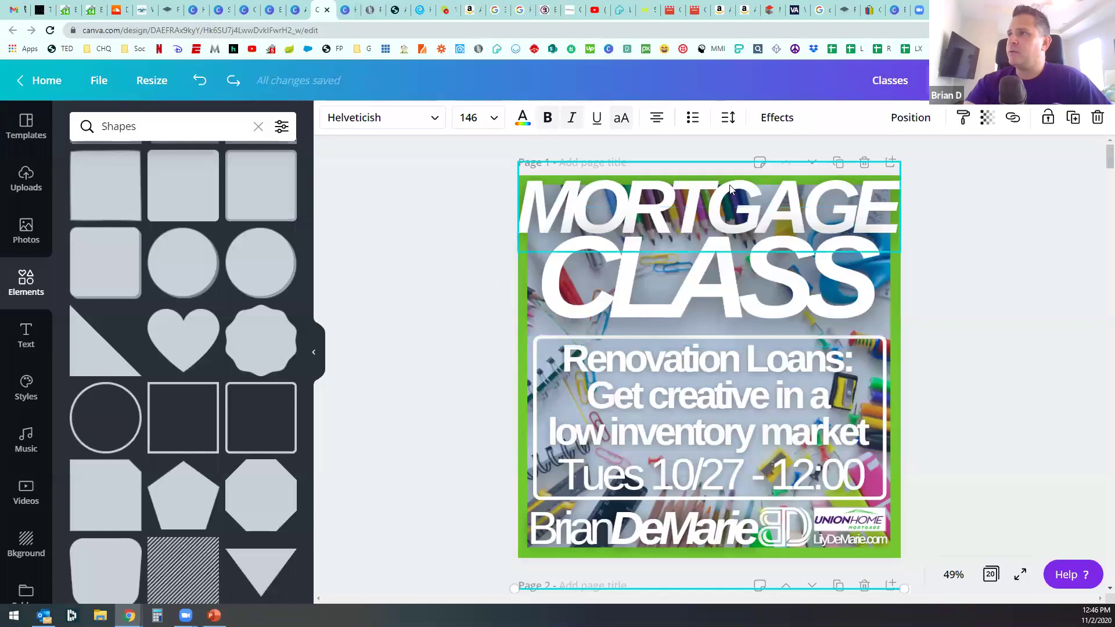
pyautogui.click(780, 125)
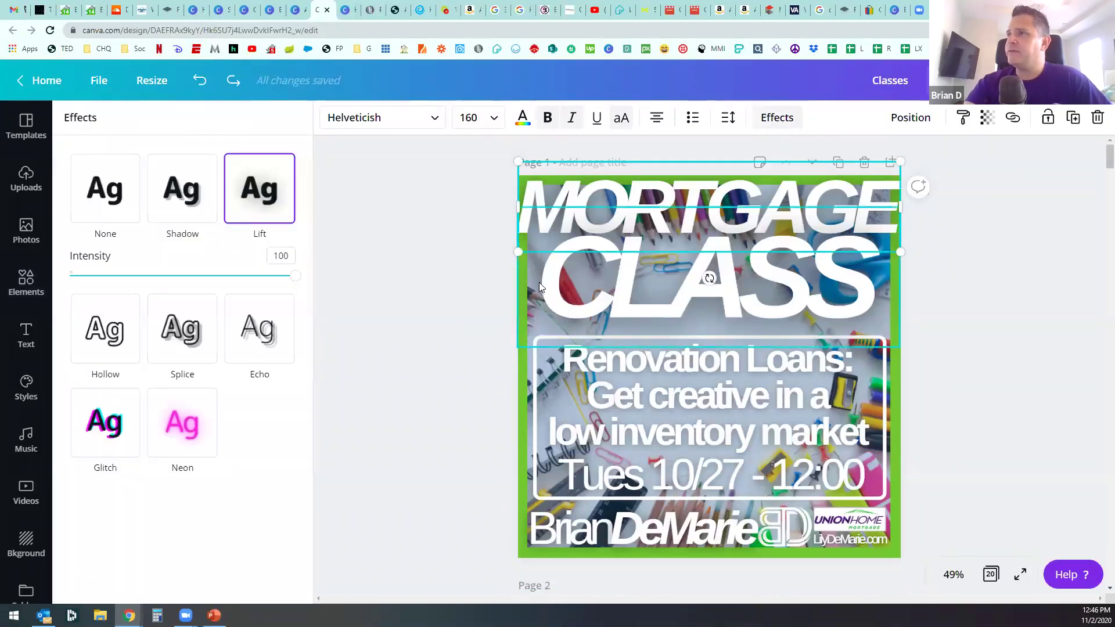
pyautogui.click(26, 282)
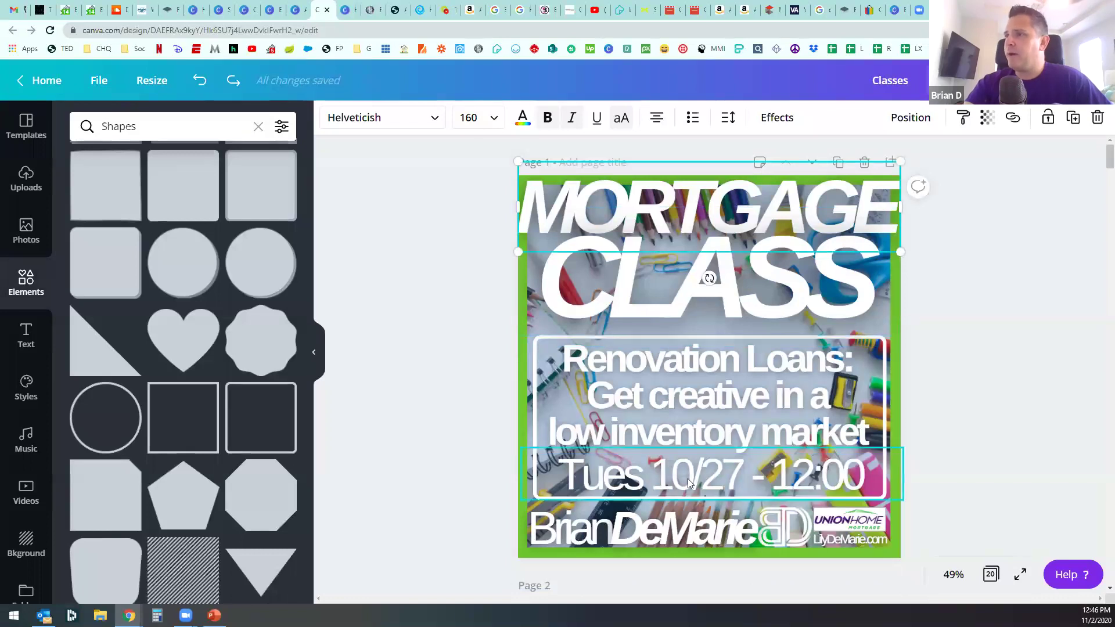
pyautogui.scroll(-2, 740, 468)
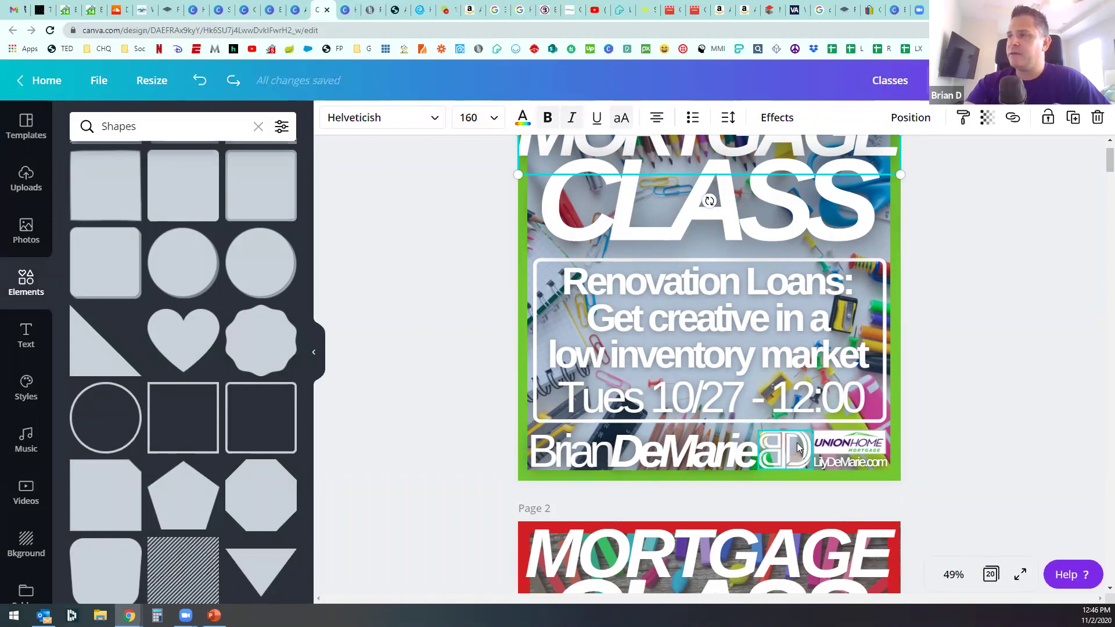
pyautogui.click(786, 456)
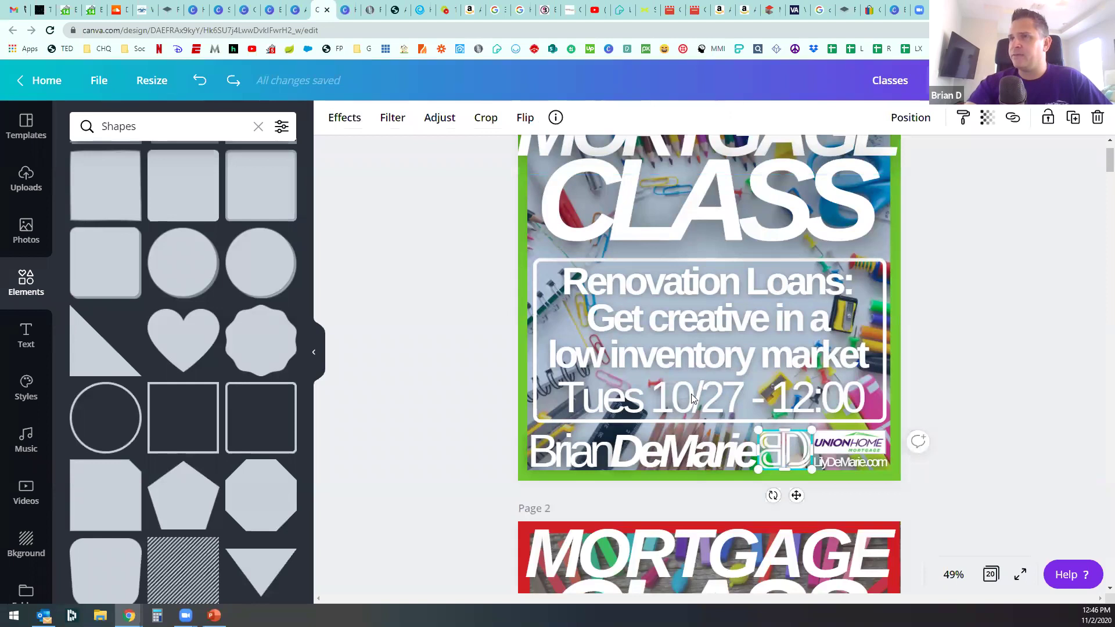
pyautogui.click(350, 118)
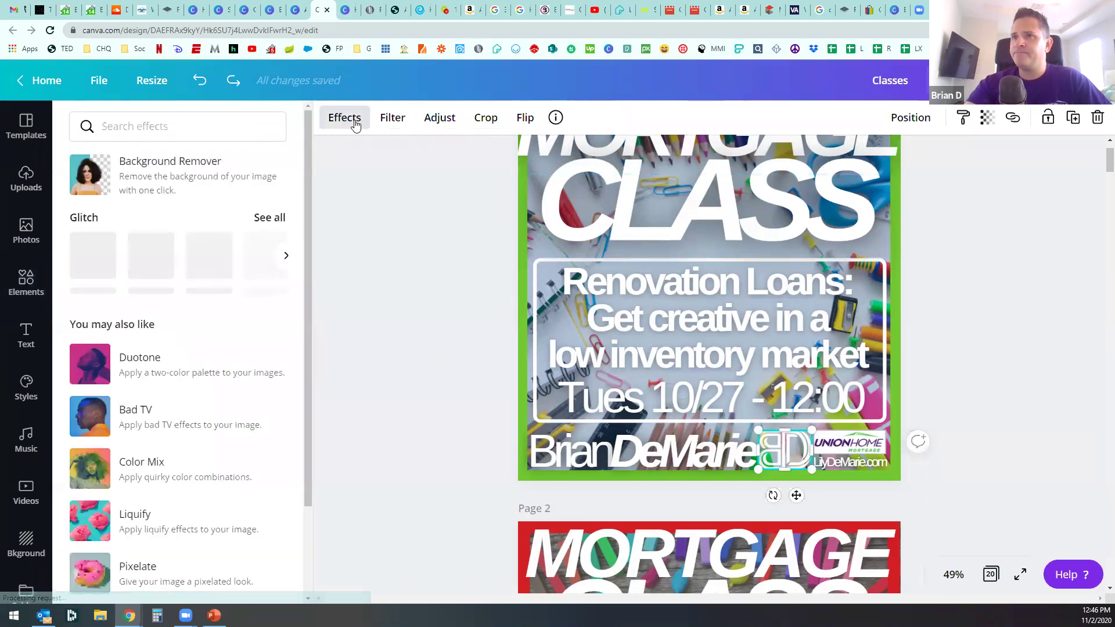
pyautogui.click(343, 203)
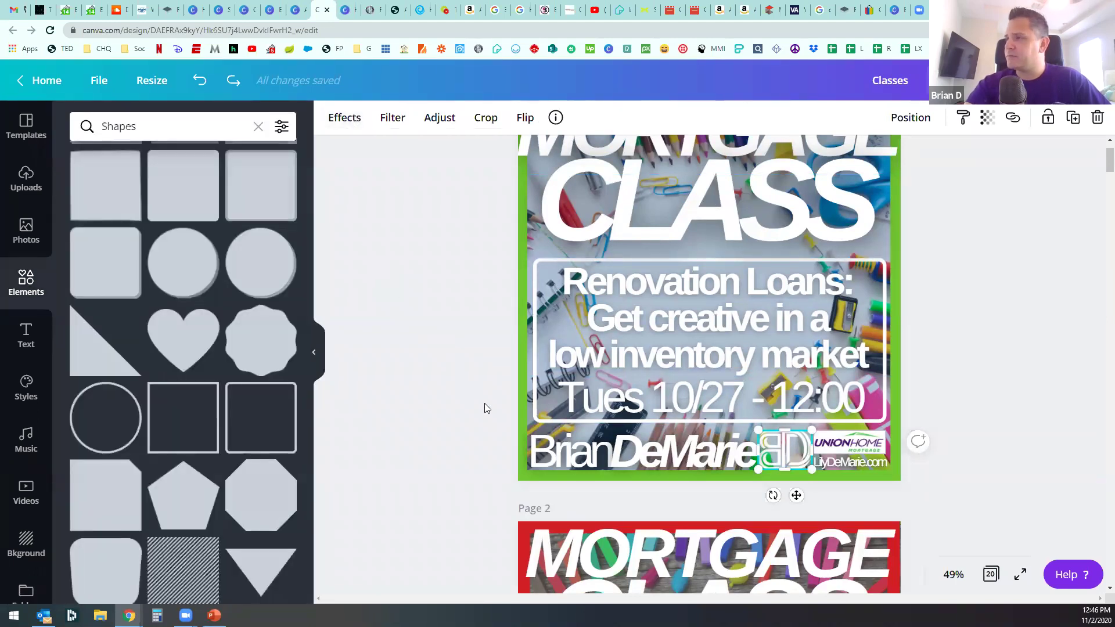
pyautogui.click(421, 433)
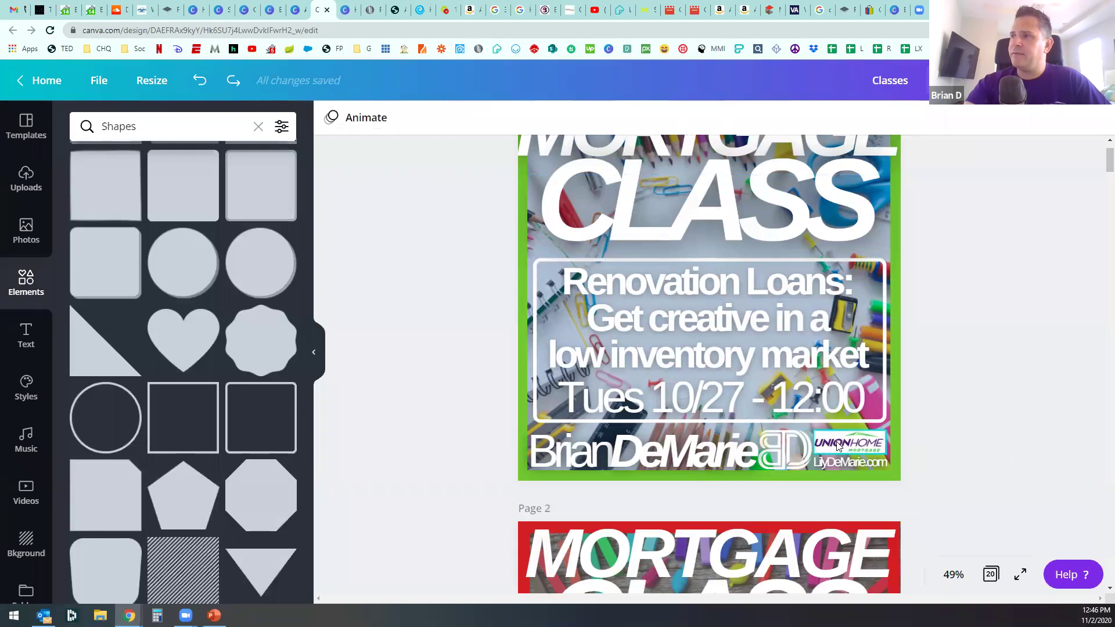
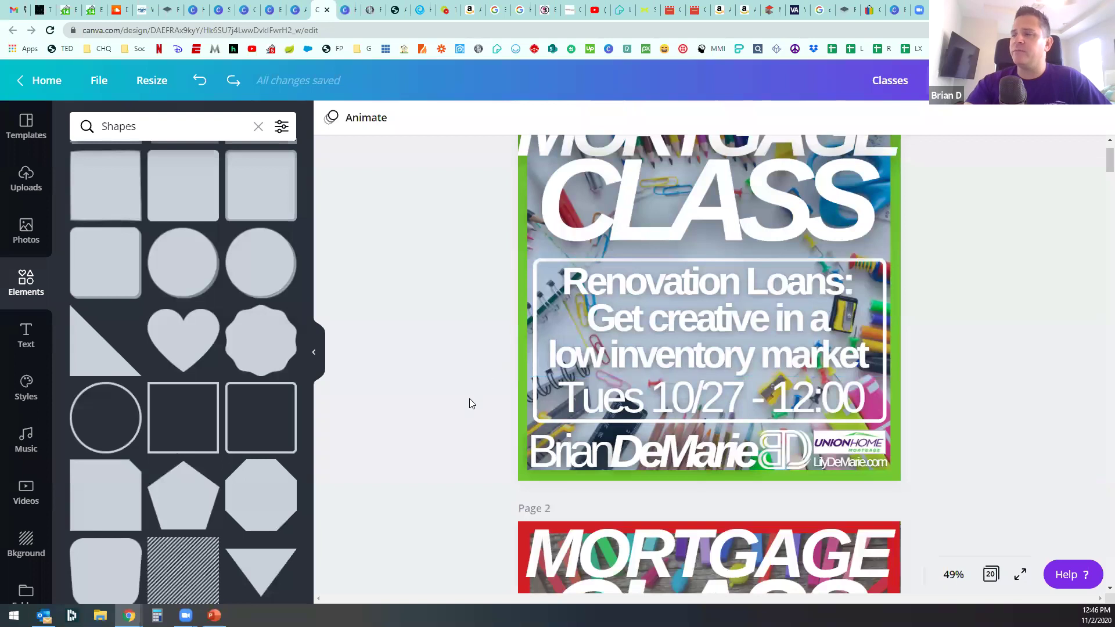
# Step: Scroll up in the current design and return to the All your designs overview
pyautogui.scroll(2, 488, 325)
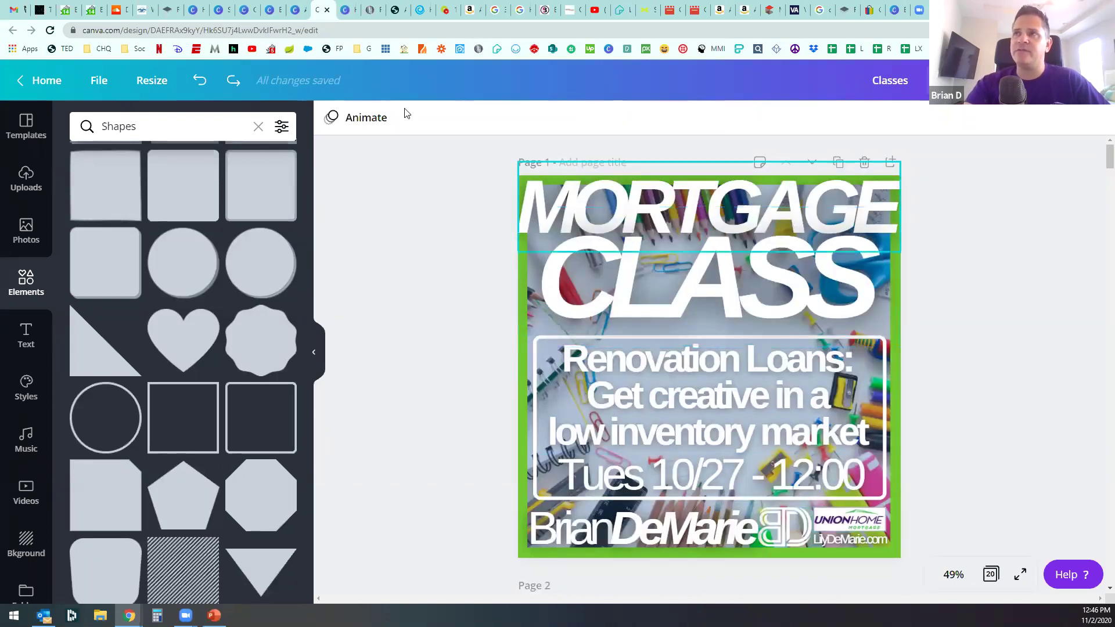
pyautogui.click(298, 12)
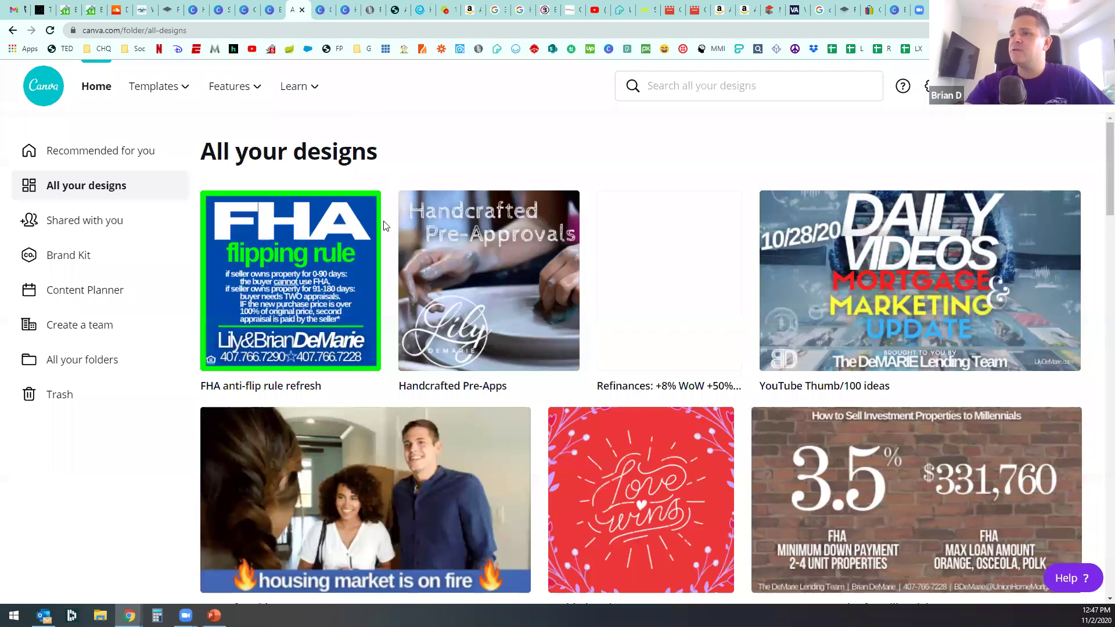
# Step: Open the 'housing market is on fire' design and search stock videos for 'house hunting'
pyautogui.click(514, 423)
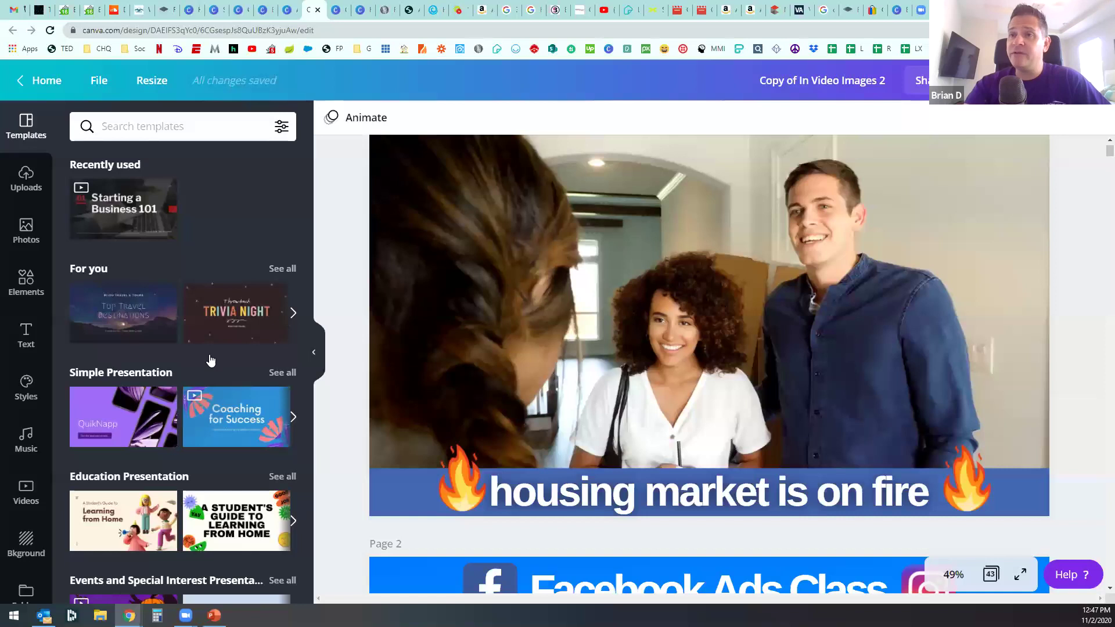
pyautogui.click(26, 492)
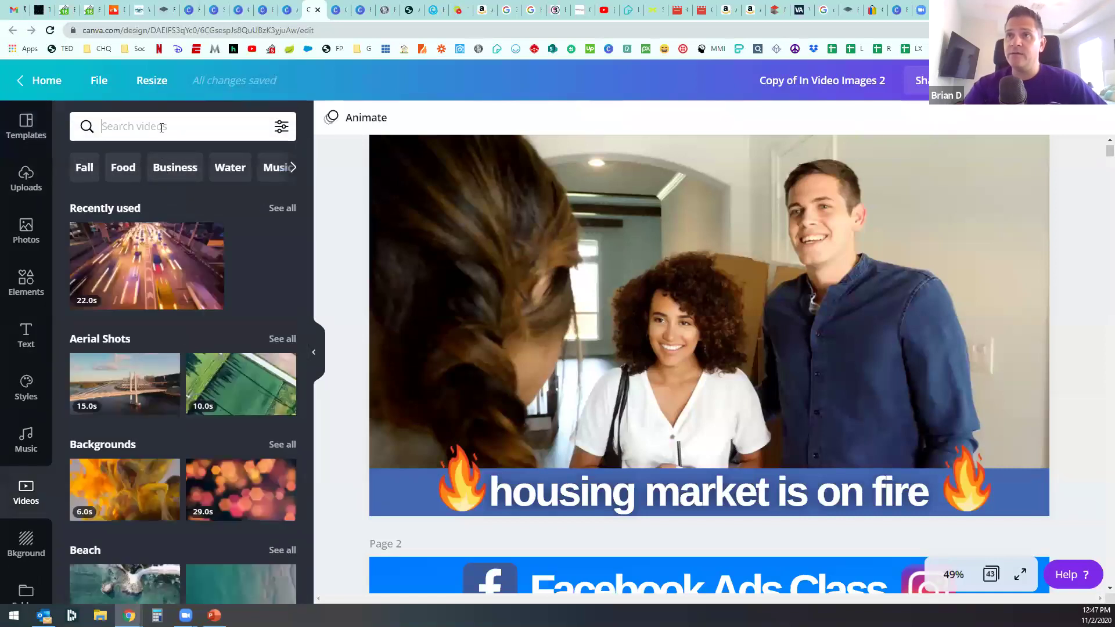
pyautogui.write('hou')
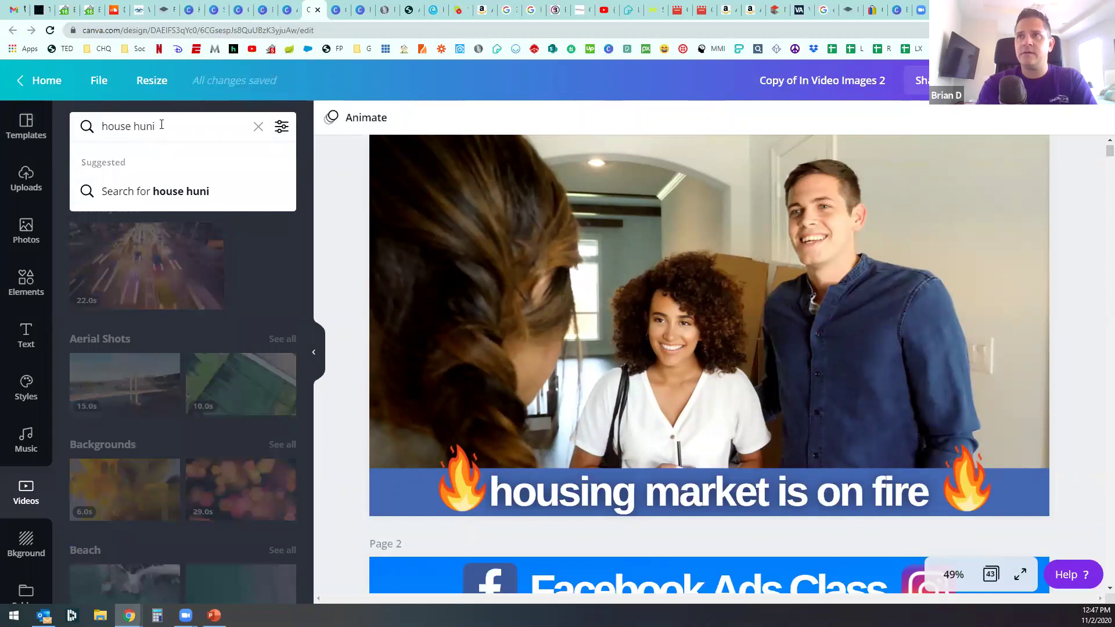
pyautogui.write('se hunting')
pyautogui.press('Return')
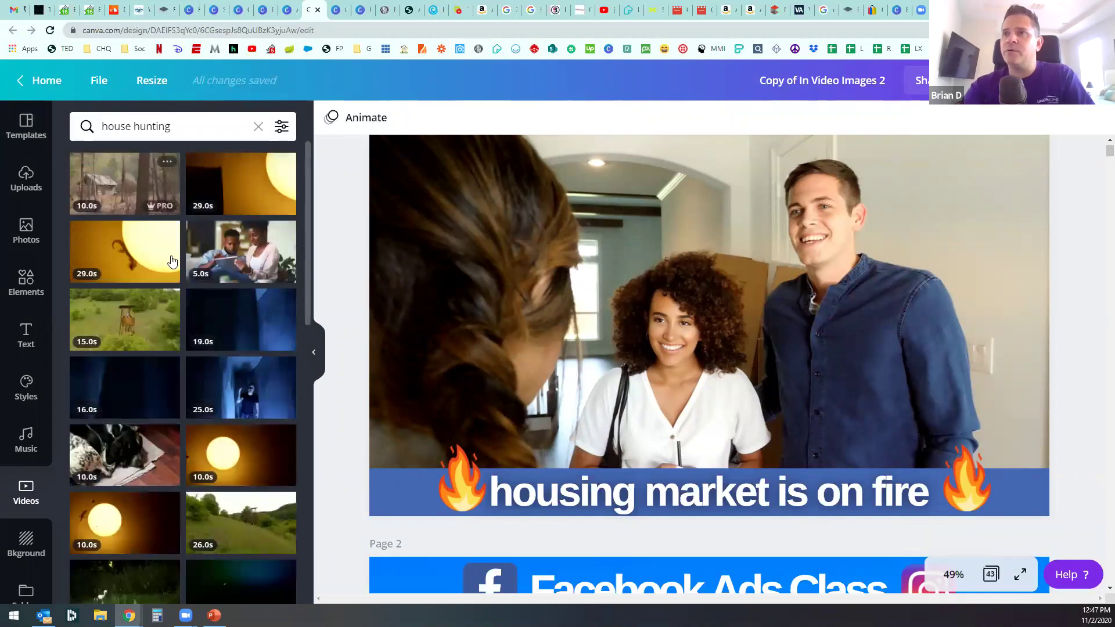
# Step: Change the video search to 'house shopping' and select page 1's background video
pyautogui.click(138, 125)
pyautogui.doubleClick(138, 125)
pyautogui.write('s')
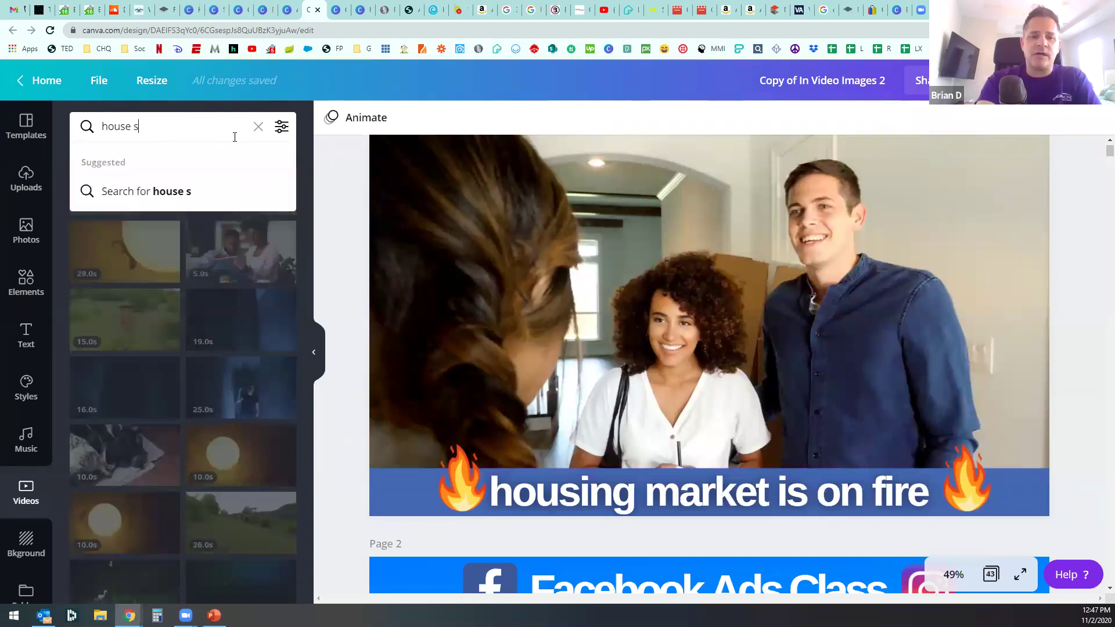
pyautogui.write('hopping')
pyautogui.press('Return')
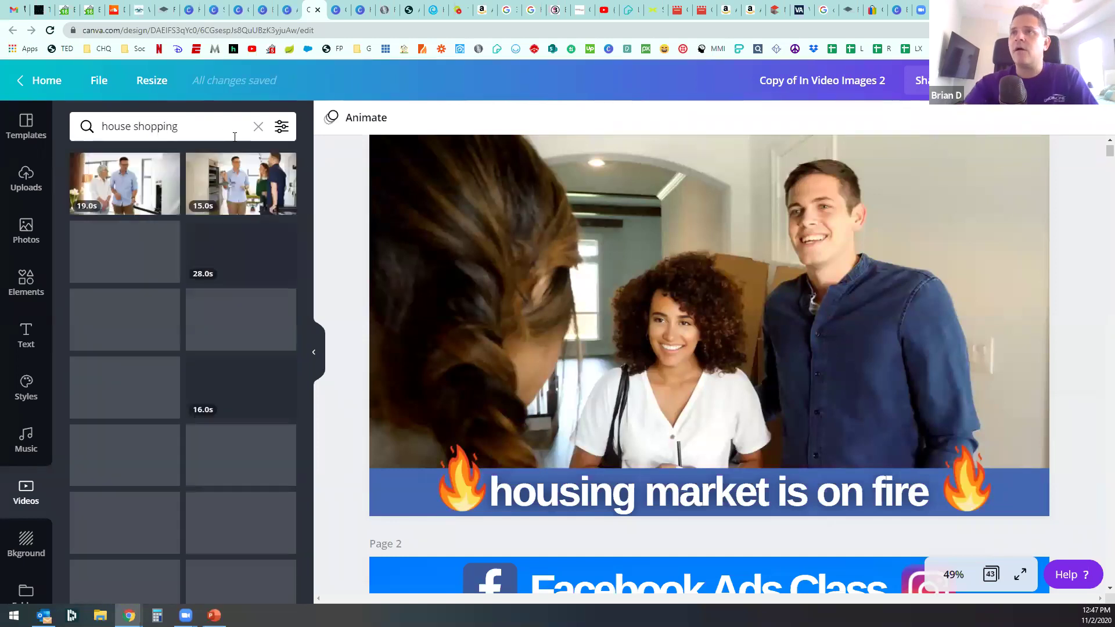
pyautogui.scroll(-5, 238, 401)
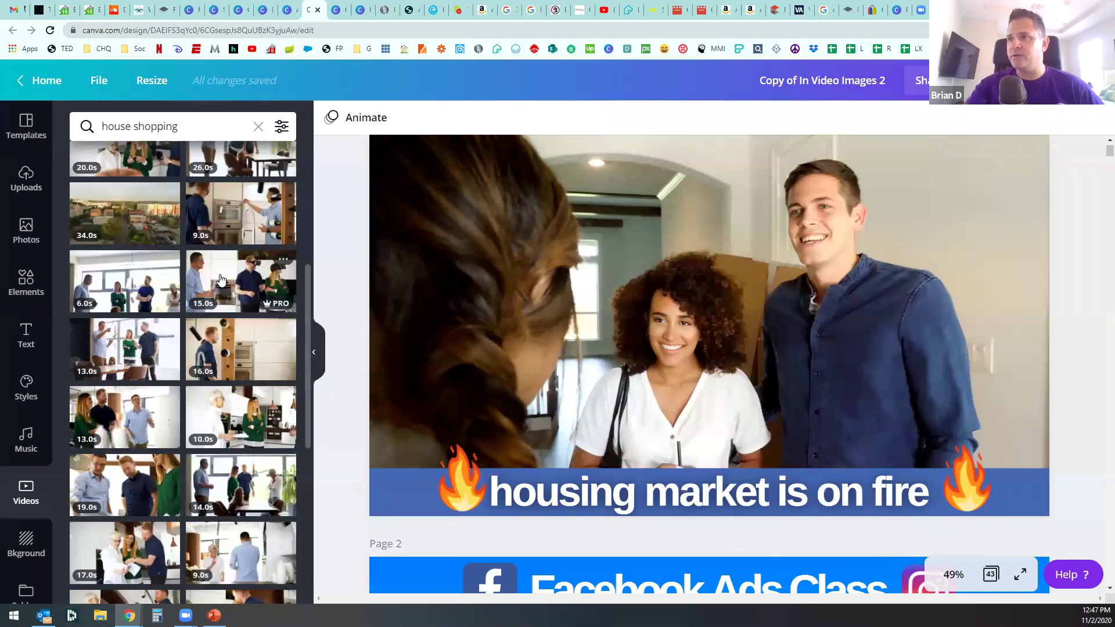
pyautogui.click(570, 331)
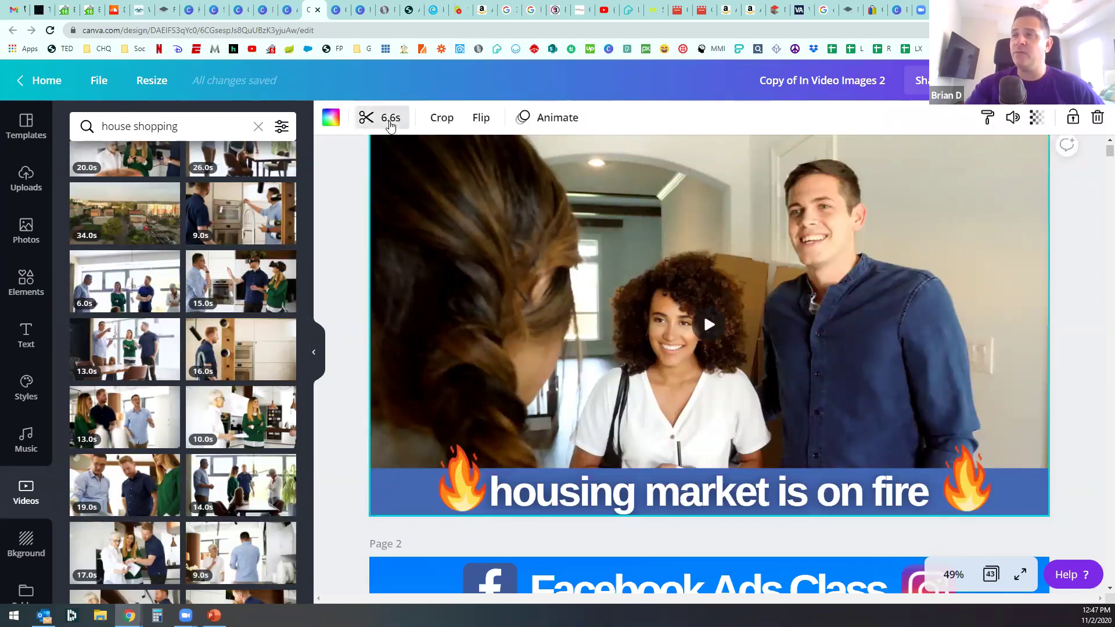
# Step: Enlarge the left fire emoji and move it to the caption's start
pyautogui.click(390, 118)
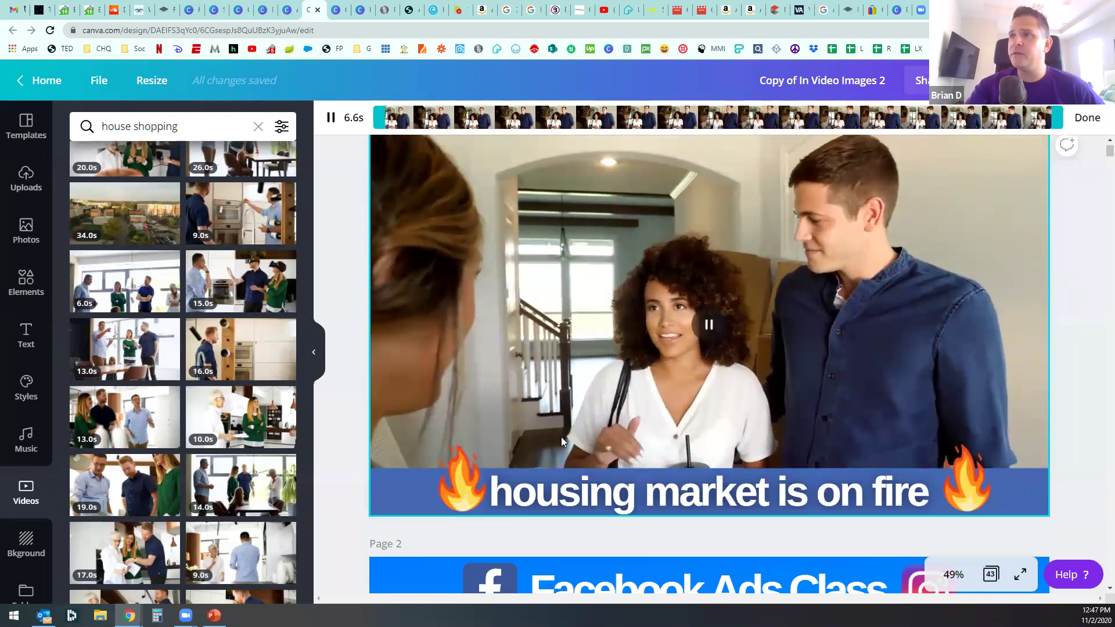
pyautogui.click(350, 195)
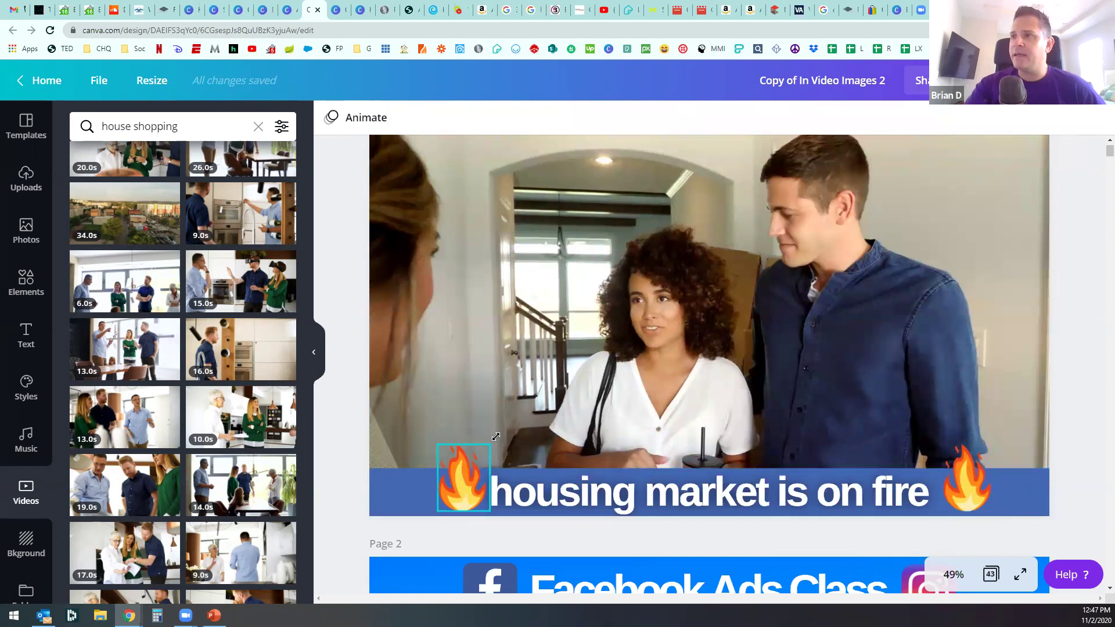
pyautogui.click(490, 445)
pyautogui.moveTo(490, 444); pyautogui.dragTo(559, 401)
pyautogui.moveTo(437, 465); pyautogui.dragTo(379, 465)
# Step: Replace the small right fire emoji with a copy of the big one at the caption's right end
pyautogui.click(956, 459)
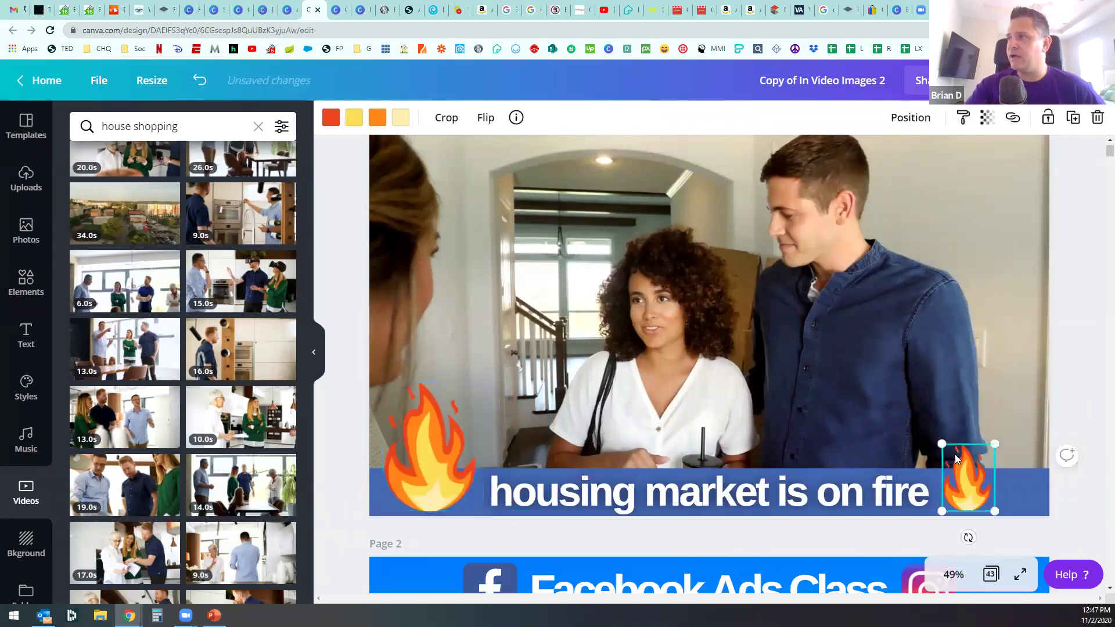
pyautogui.press('Delete')
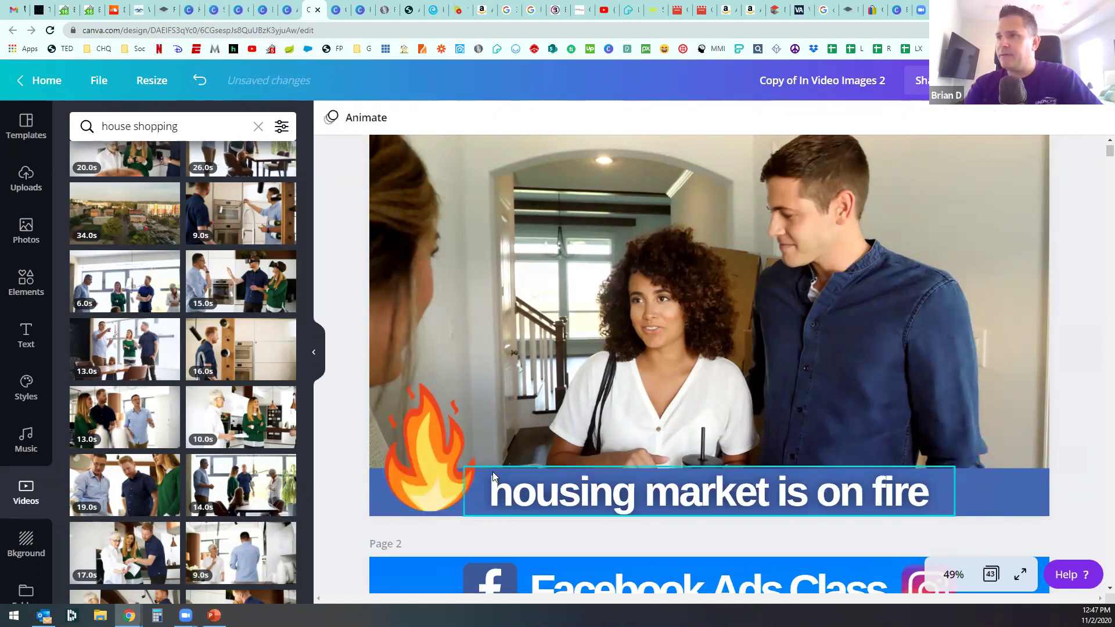
pyautogui.click(420, 466)
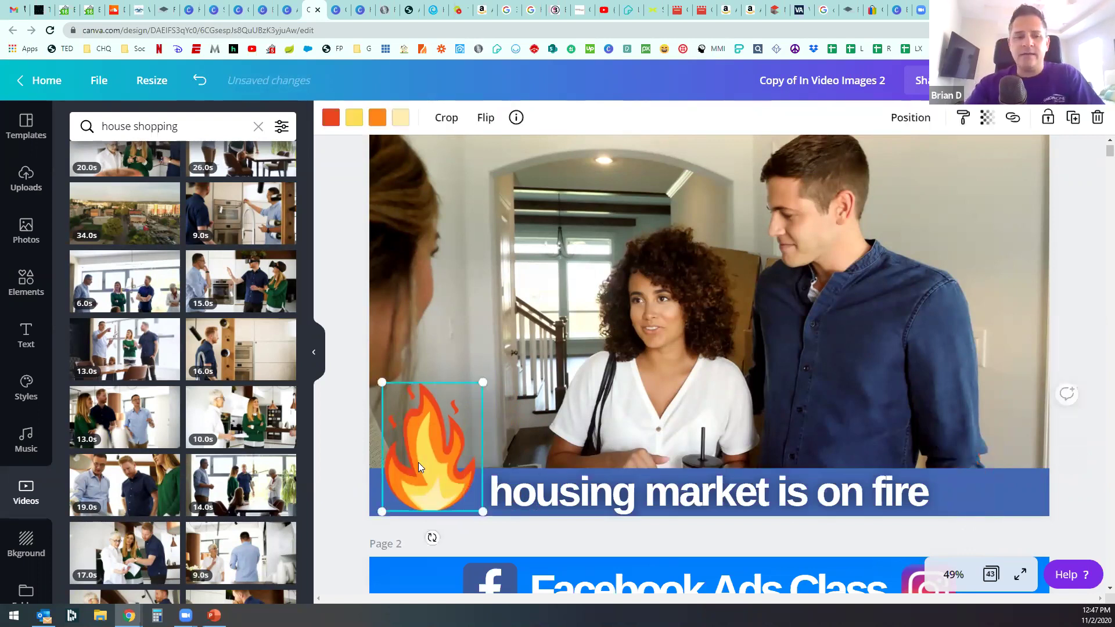
pyautogui.hotkey('ctrl', 'd')
pyautogui.moveTo(418, 462); pyautogui.dragTo(973, 458)
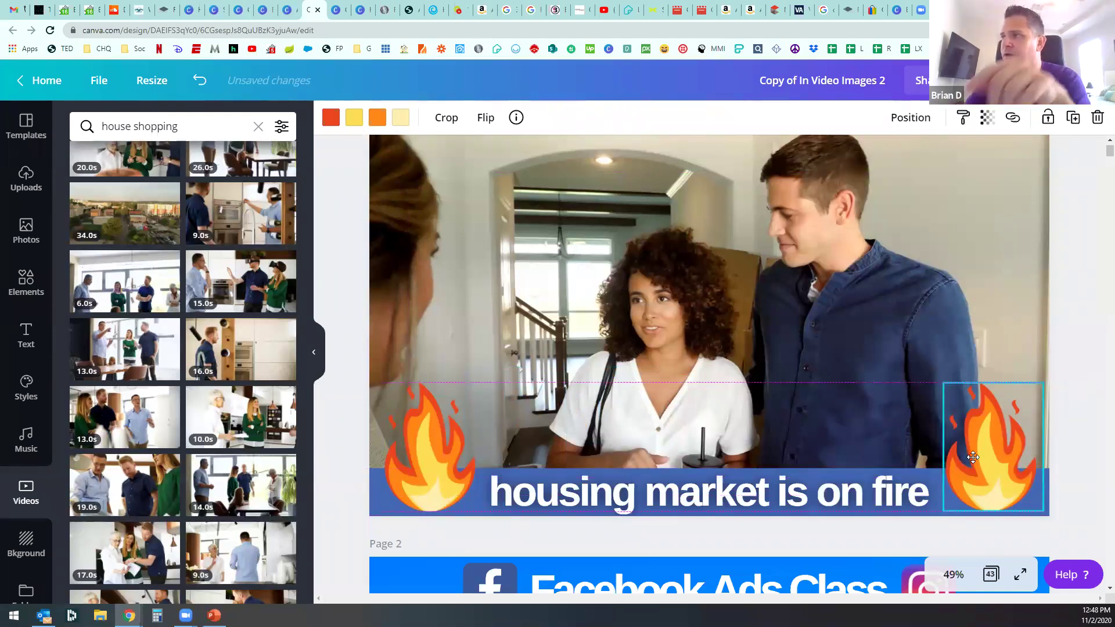
pyautogui.moveTo(973, 469); pyautogui.dragTo(980, 464)
# Step: Centre the caption text on the page, nudging it slightly down
pyautogui.click(729, 483)
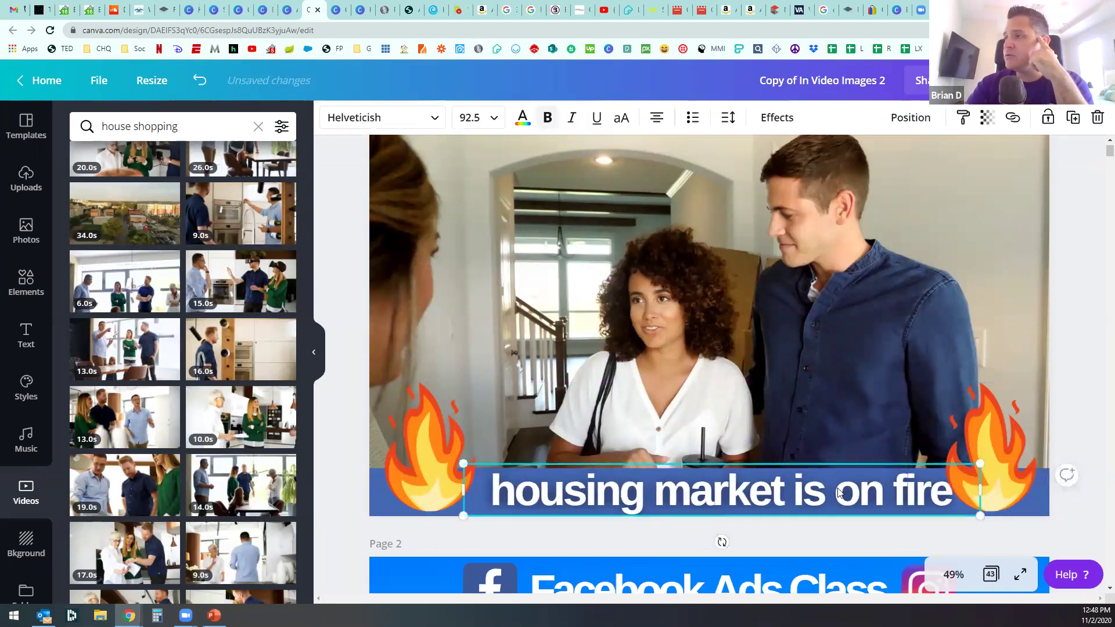
pyautogui.moveTo(816, 490); pyautogui.dragTo(814, 489)
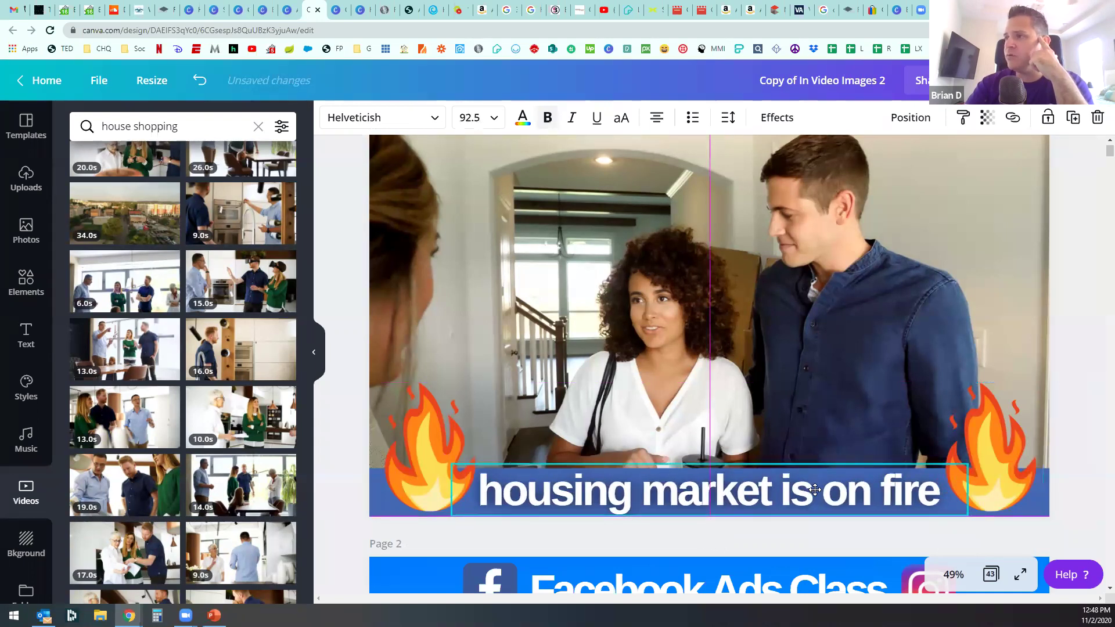
pyautogui.click(790, 526)
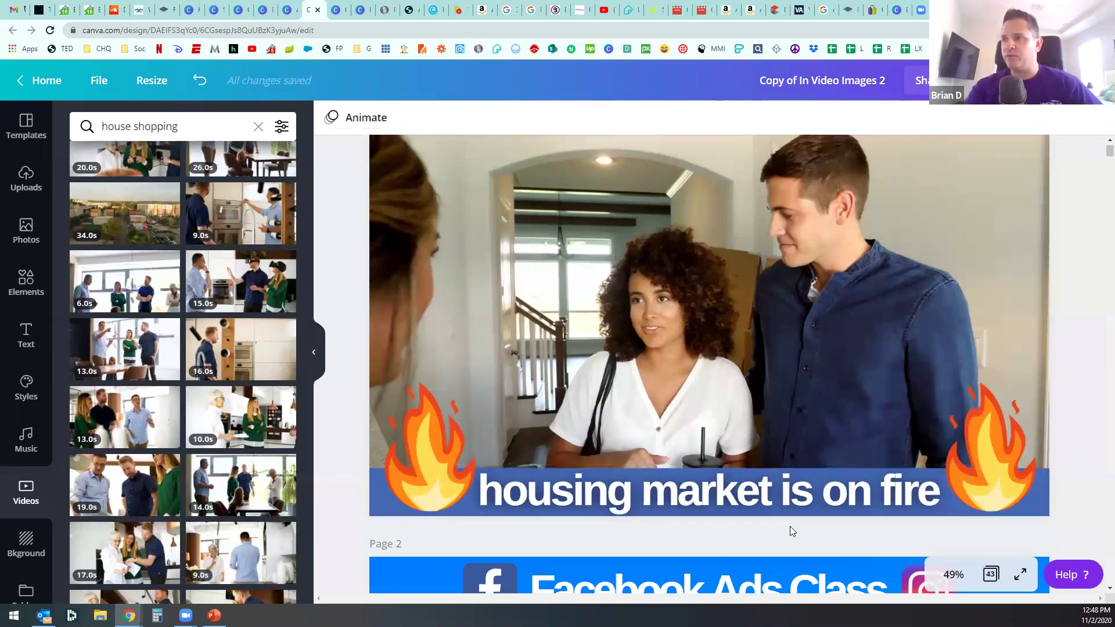
pyautogui.moveTo(775, 488); pyautogui.dragTo(774, 491)
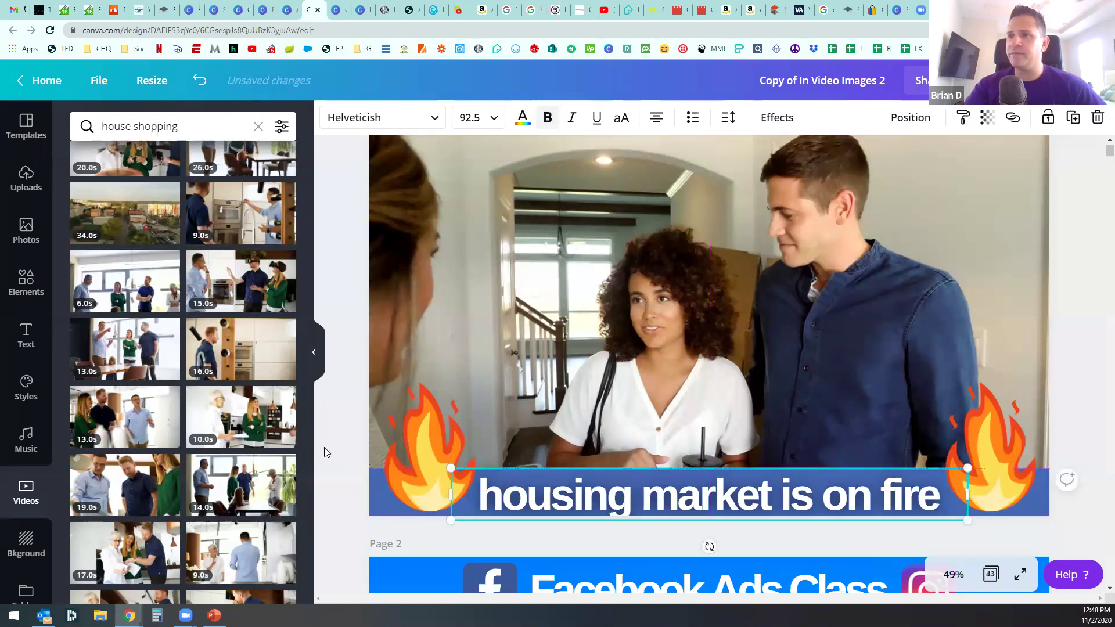
pyautogui.click(342, 447)
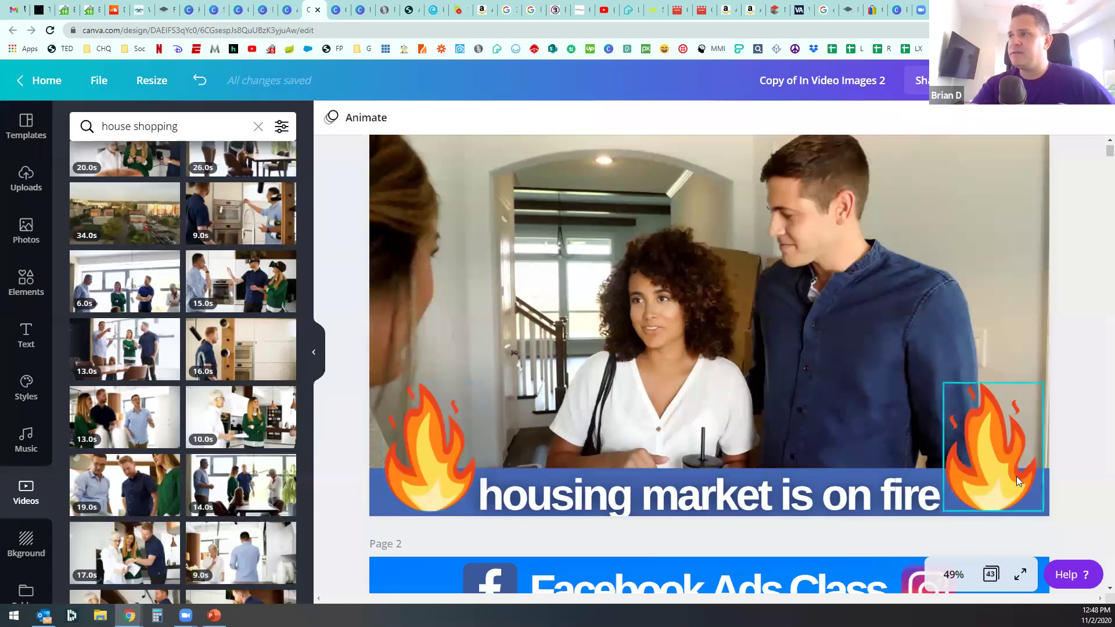
# Step: Search elements for 'stickers' and add a shrunken finger-heart sticker above the caption
pyautogui.click(26, 297)
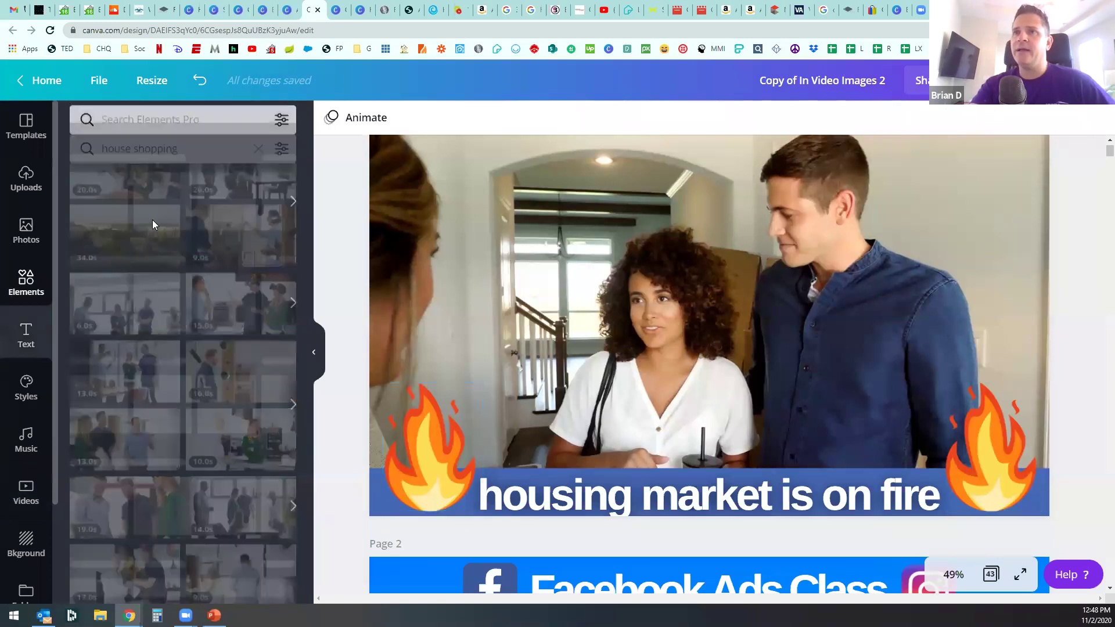
pyautogui.write('stickers')
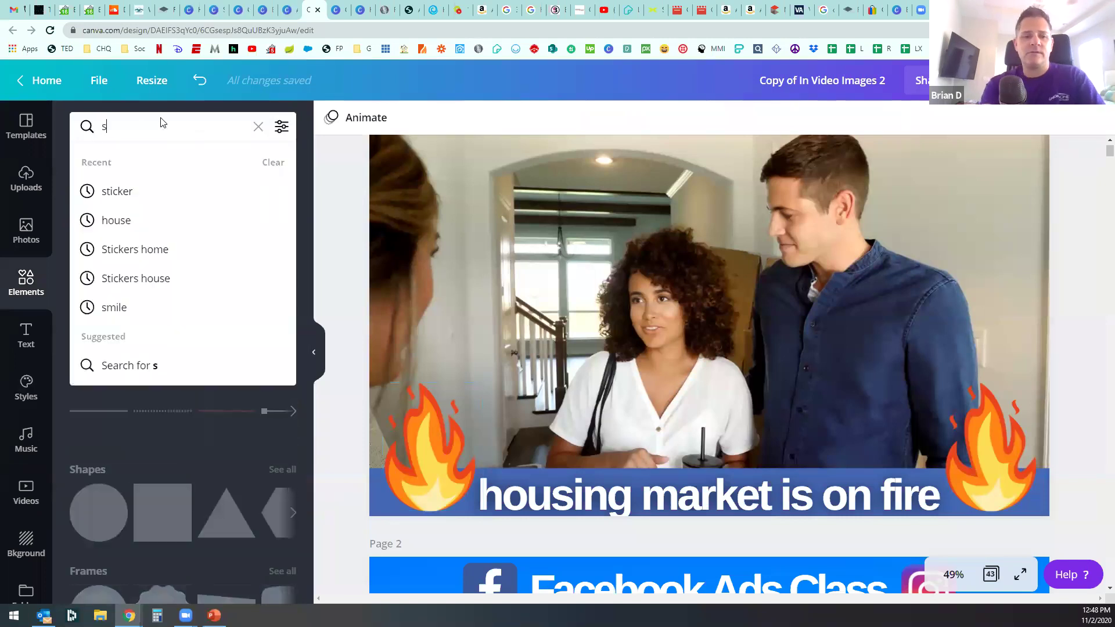
pyautogui.press('Return')
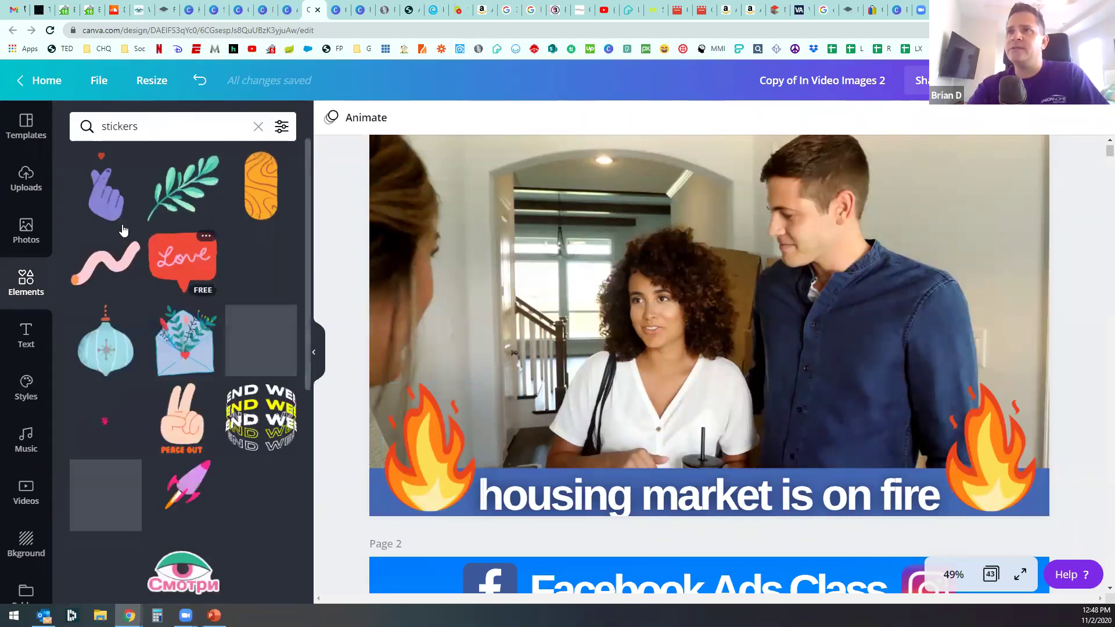
pyautogui.click(104, 187)
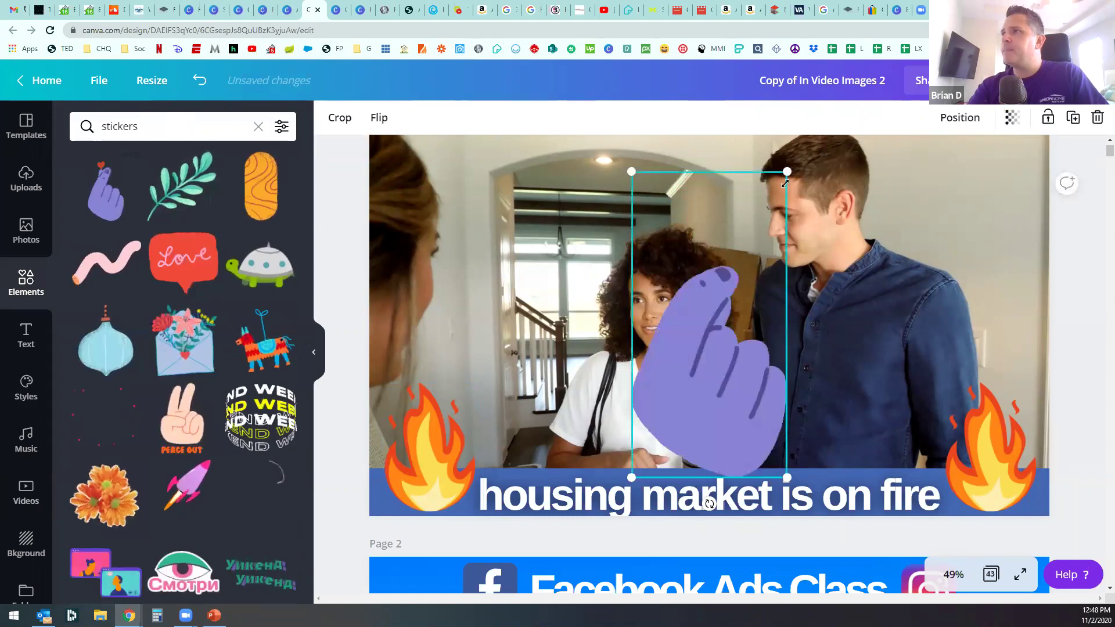
pyautogui.moveTo(786, 172); pyautogui.dragTo(687, 366)
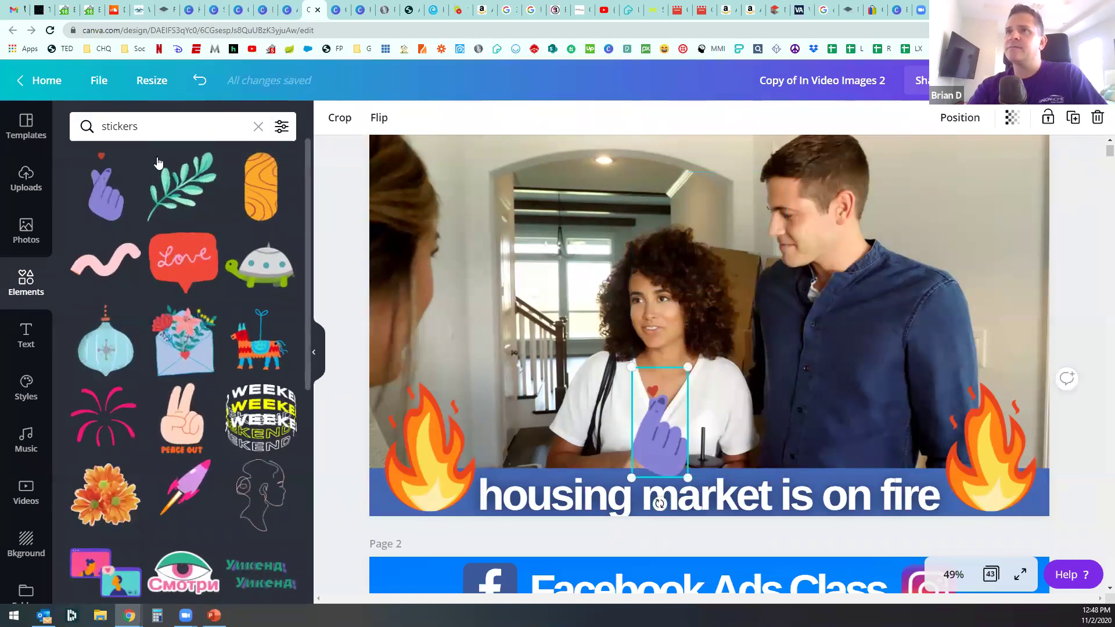
# Step: Refine the search to 'stickers fire' and remove the finger-heart sticker from the slide
pyautogui.click(166, 127)
pyautogui.write('fire')
pyautogui.press('Return')
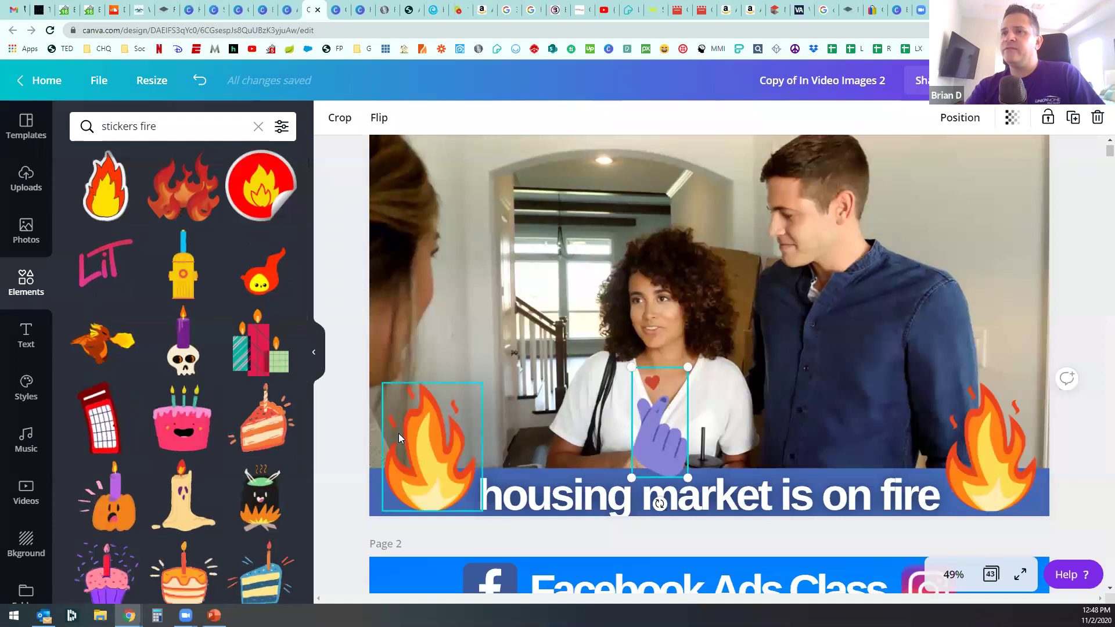
pyautogui.scroll(-6, 212, 402)
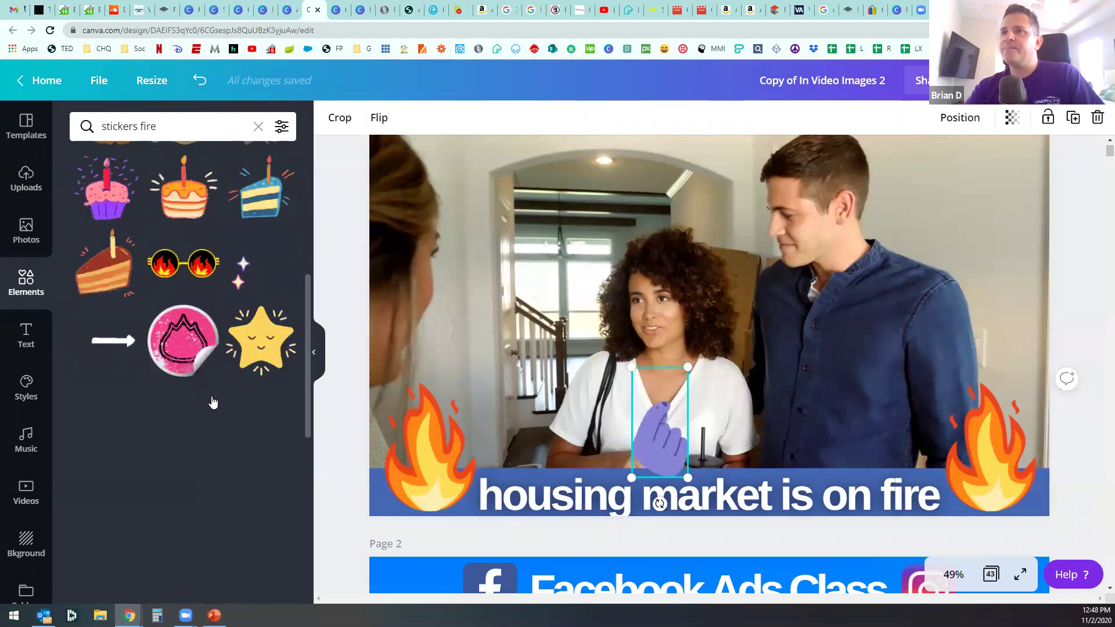
pyautogui.moveTo(663, 448); pyautogui.dragTo(986, 340)
pyautogui.press('Delete')
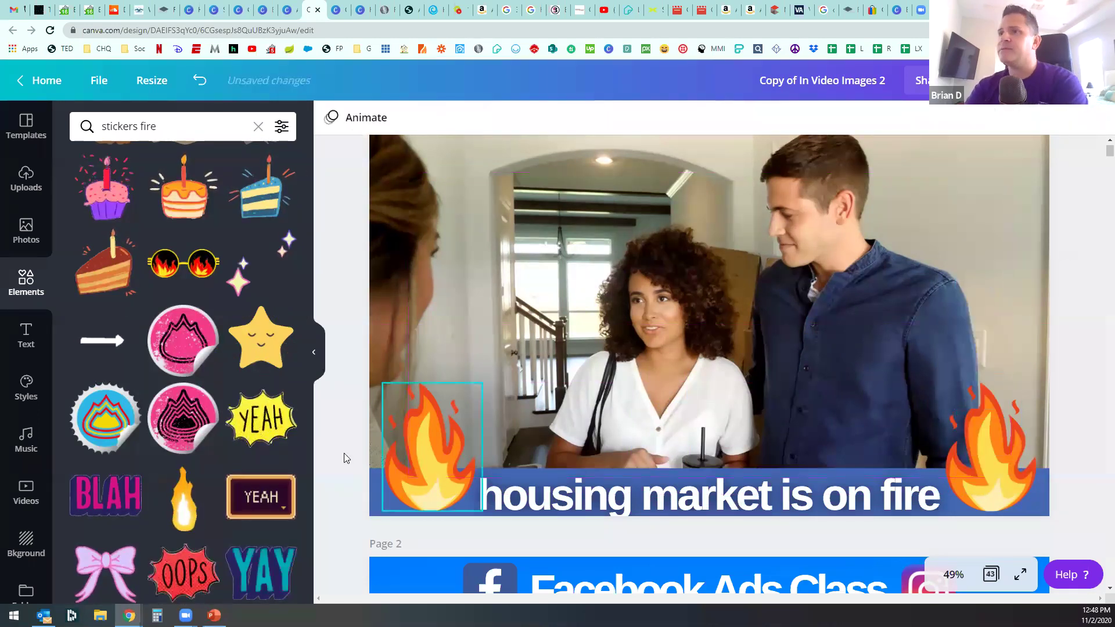
pyautogui.scroll(1, 344, 448)
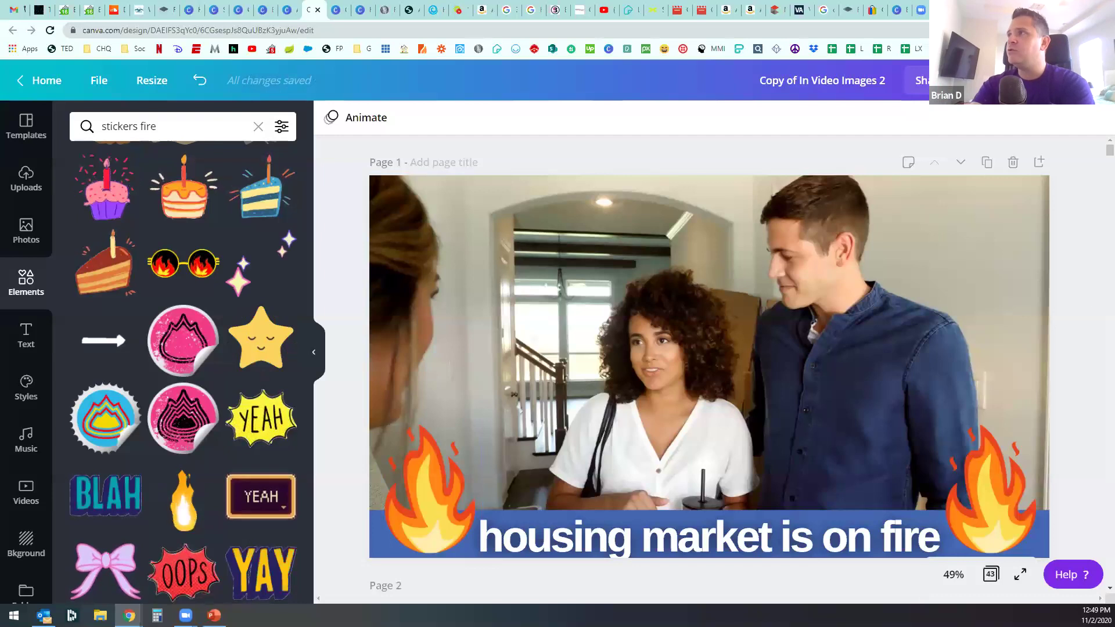
pyautogui.hotkey('ctrl', 't')
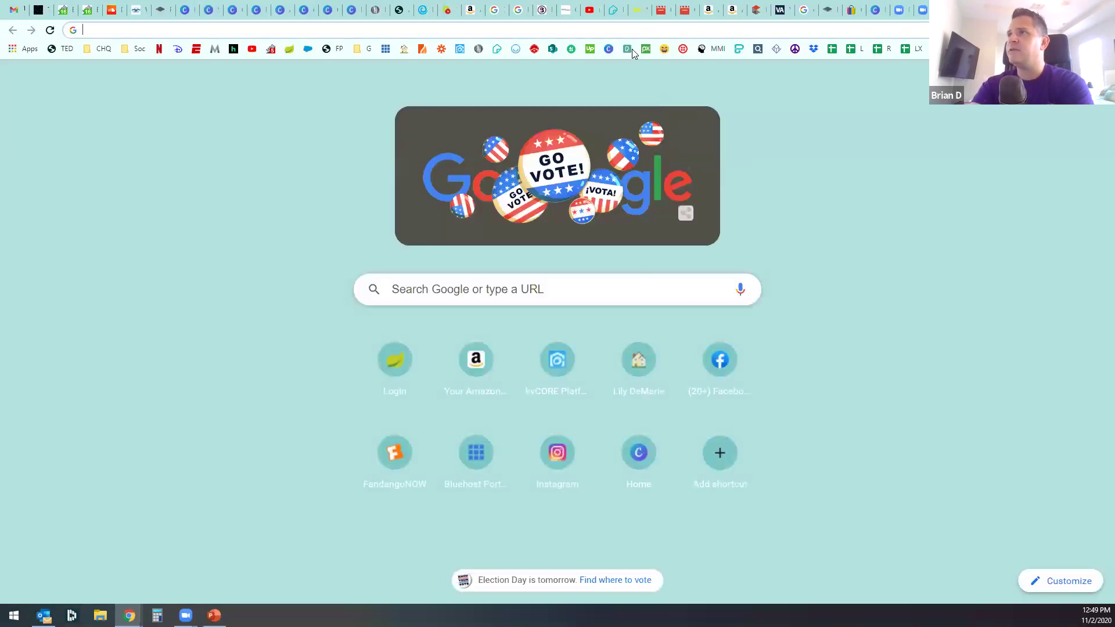
# Step: Open Pexels and glance at its free stock videos page before returning home
pyautogui.click(632, 49)
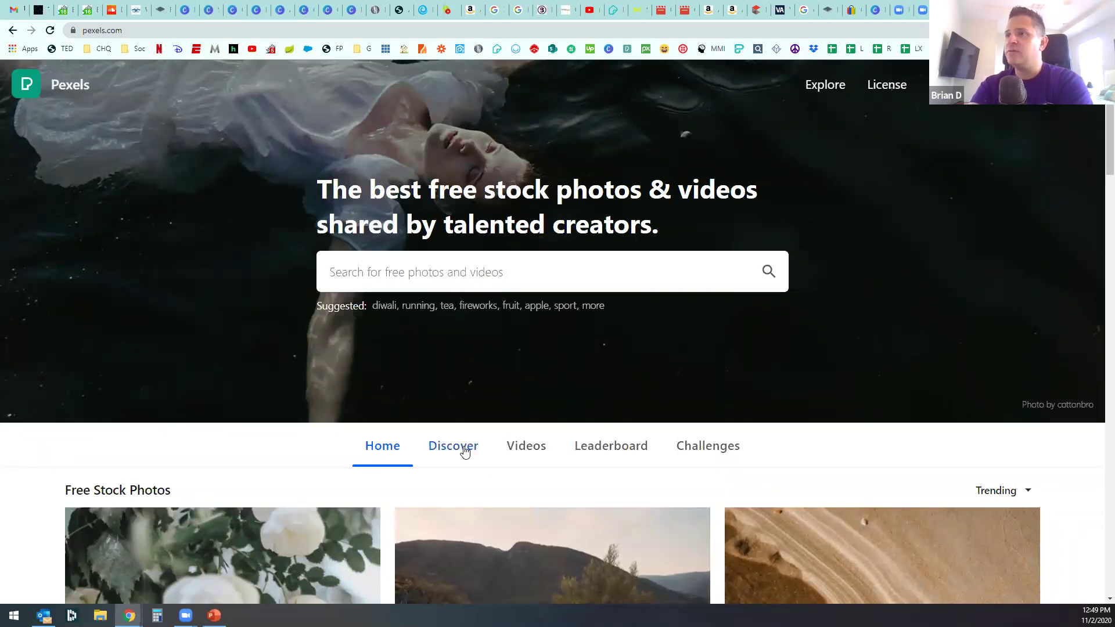
pyautogui.click(526, 448)
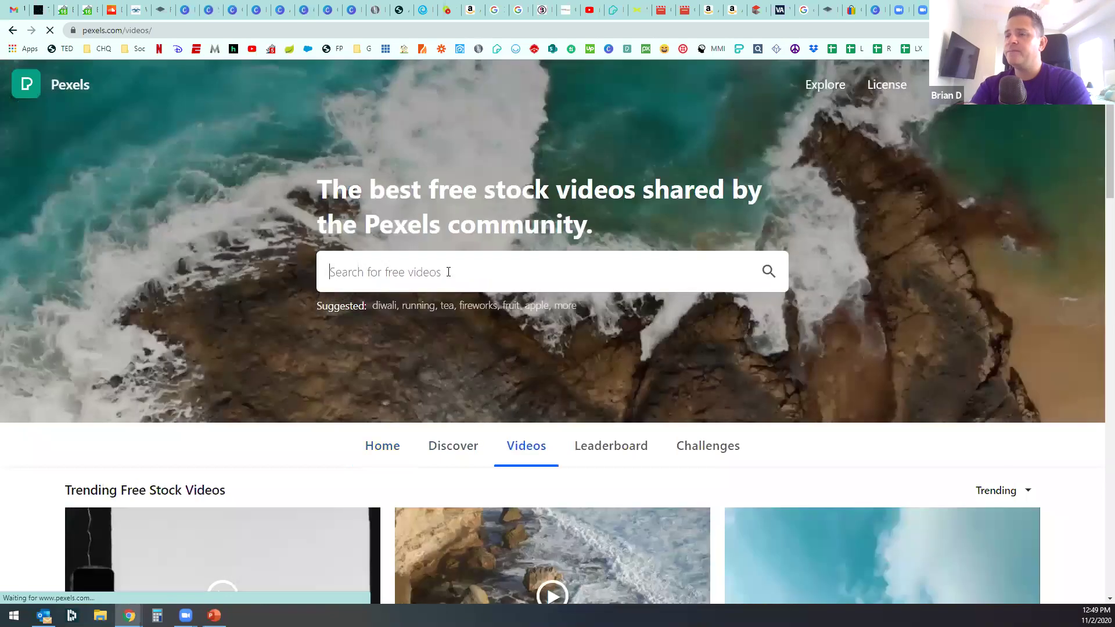
pyautogui.scroll(-15, 509, 452)
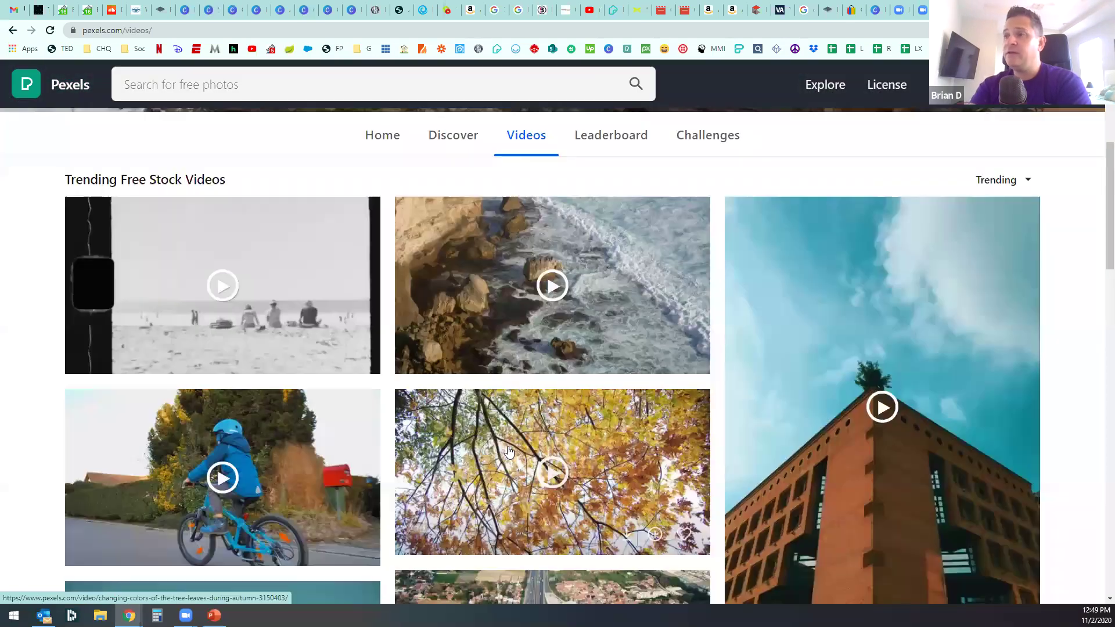
pyautogui.scroll(12, 391, 234)
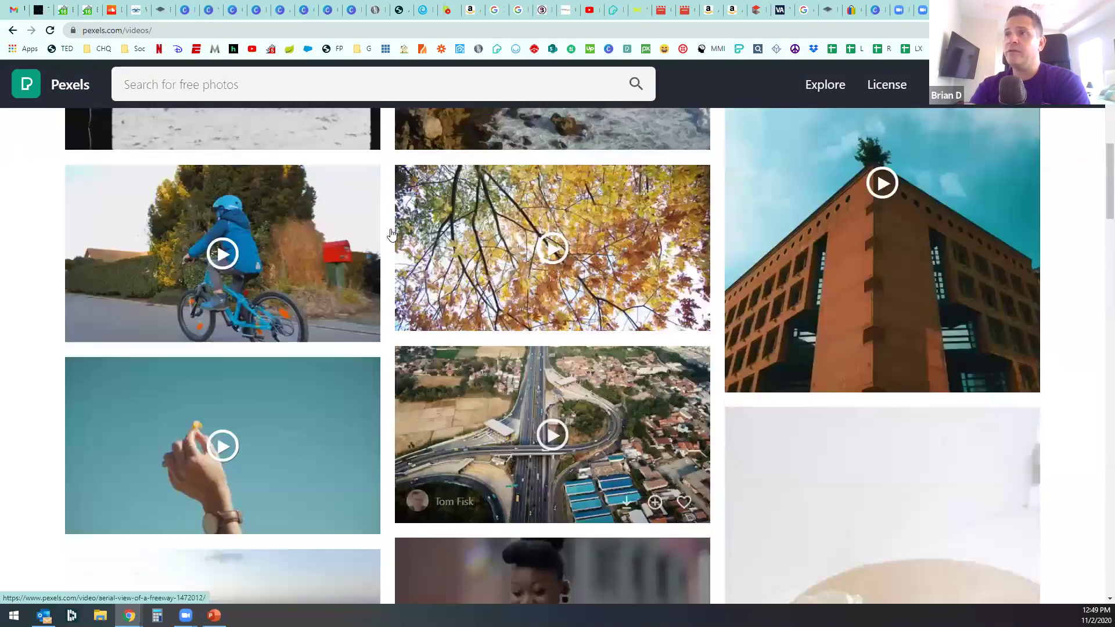
pyautogui.hotkey('alt', 'Left')
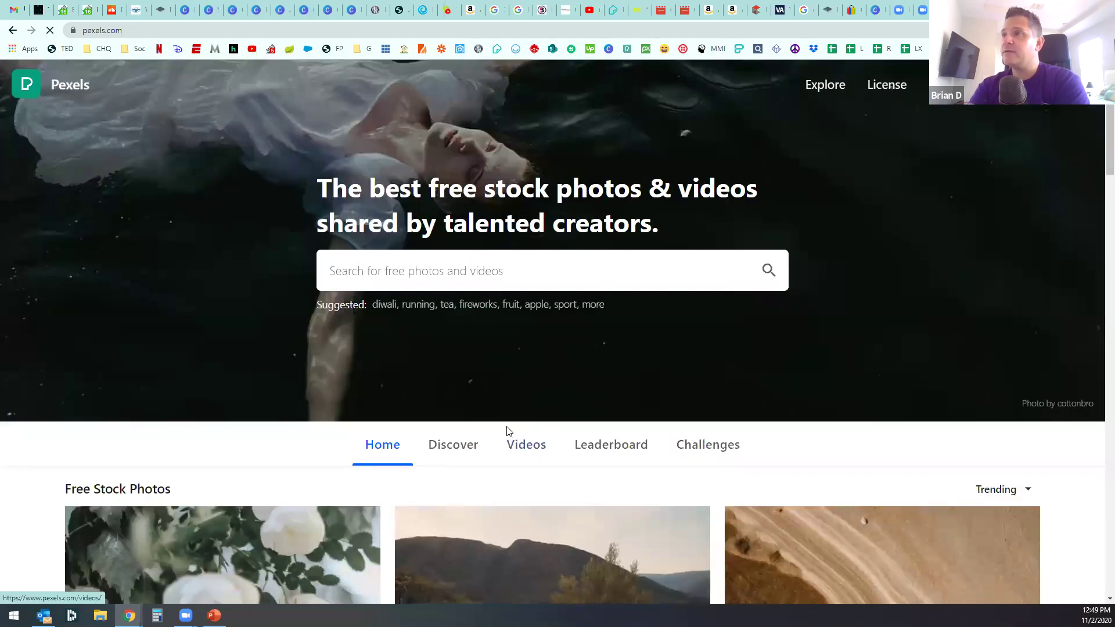
pyautogui.scroll(-4, 511, 418)
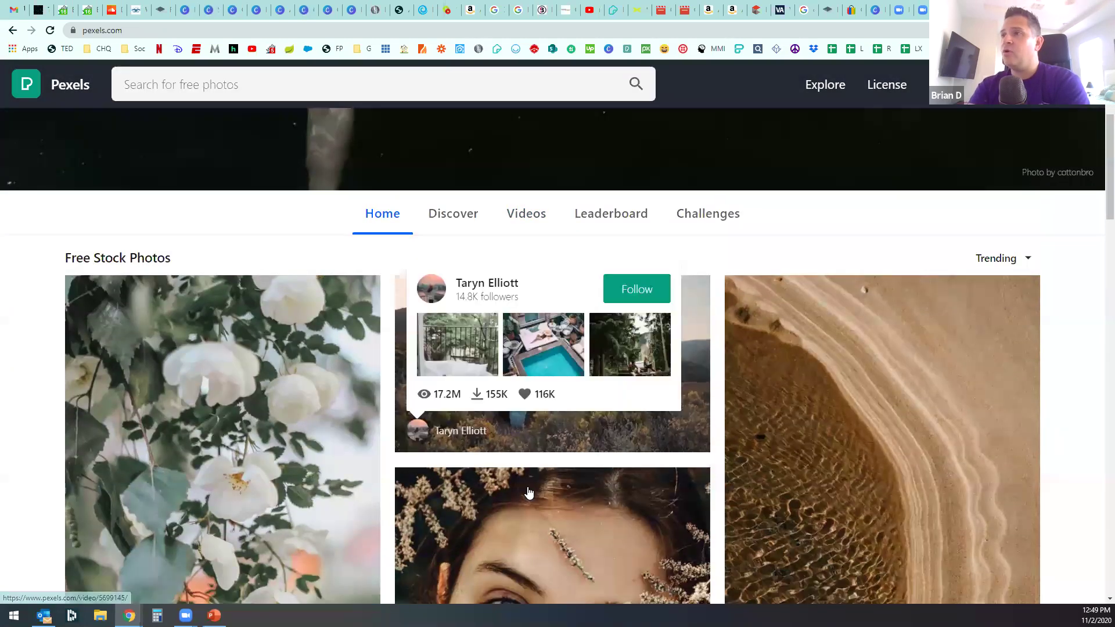
pyautogui.scroll(-20, 528, 493)
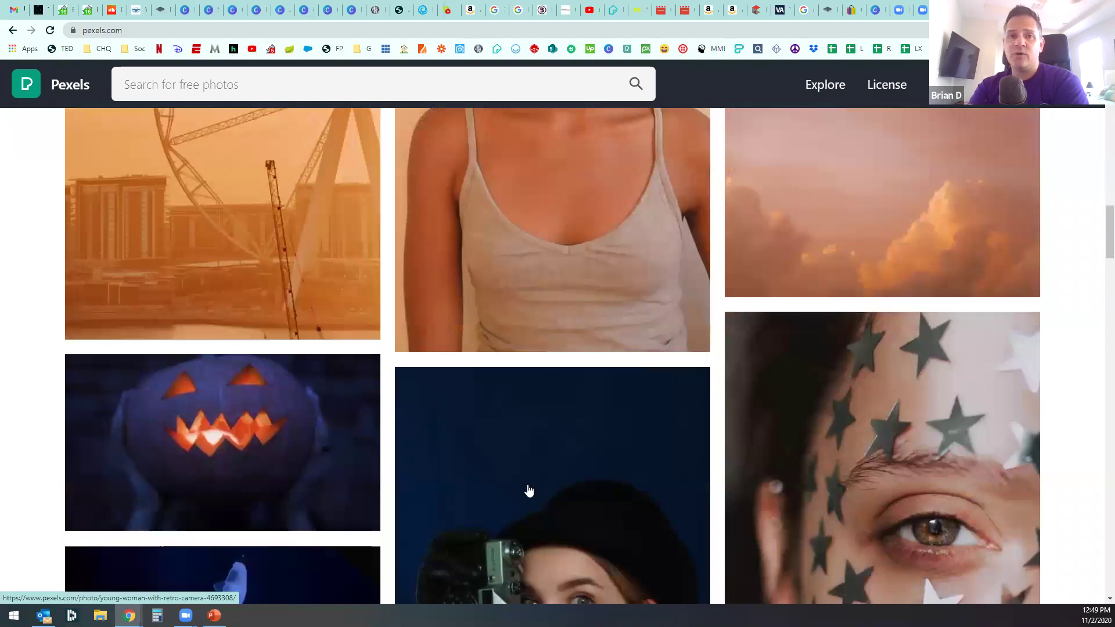
pyautogui.scroll(10, 528, 492)
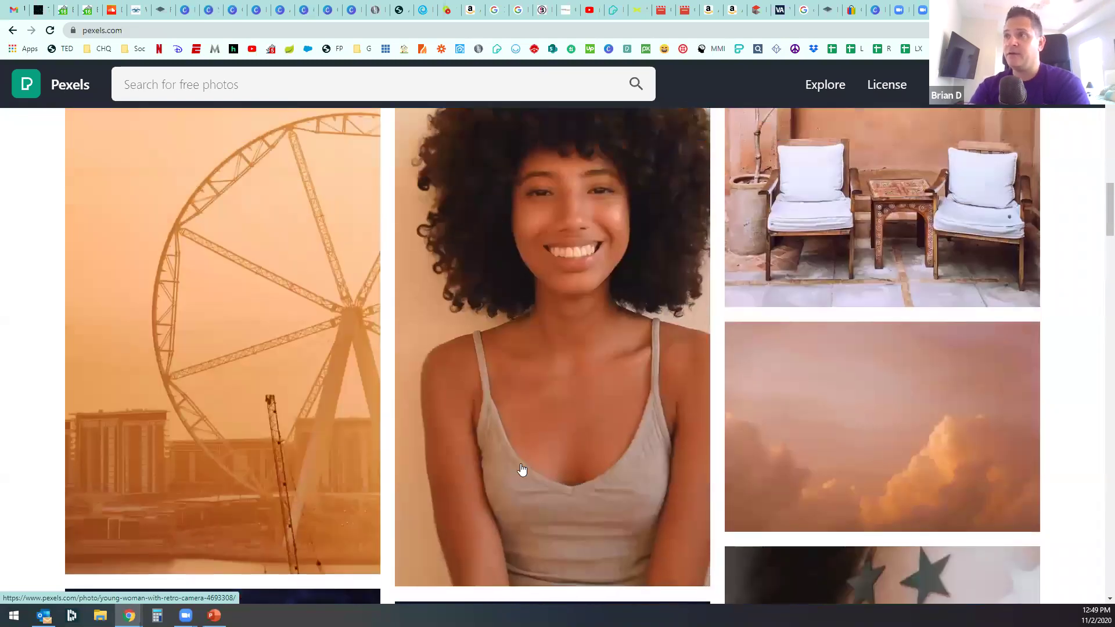
pyautogui.scroll(12, 521, 462)
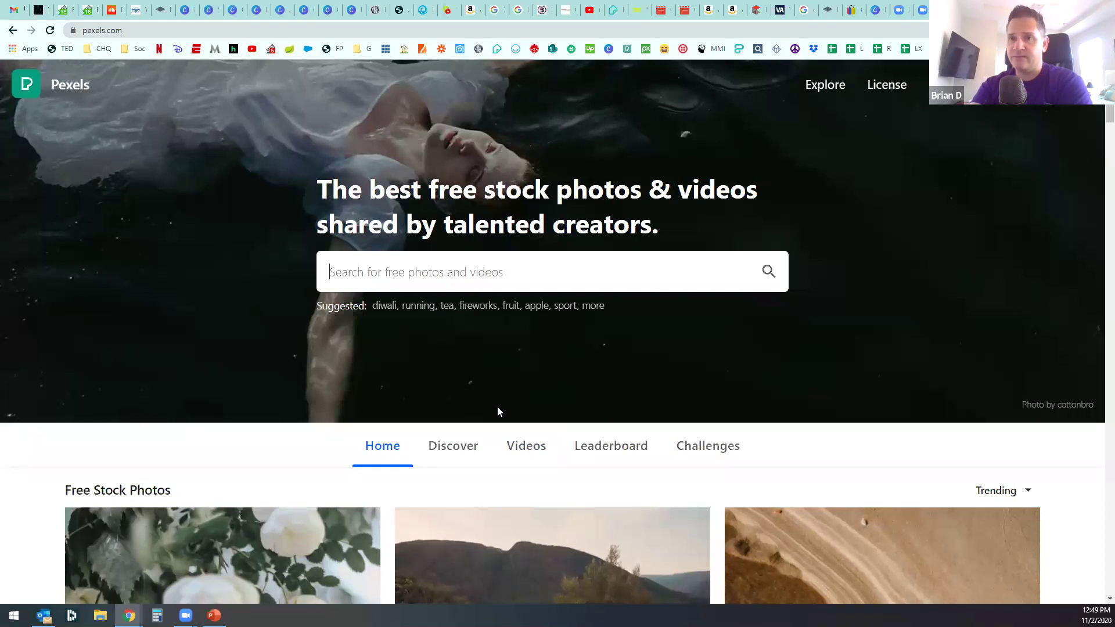
# Step: Search Pexels for 'home' and scroll through the results
pyautogui.click(442, 274)
pyautogui.write('house')
pyautogui.press('BackSpace')
pyautogui.press('BackSpace')
pyautogui.press('BackSpace')
pyautogui.press('BackSpace')
pyautogui.press('BackSpace')
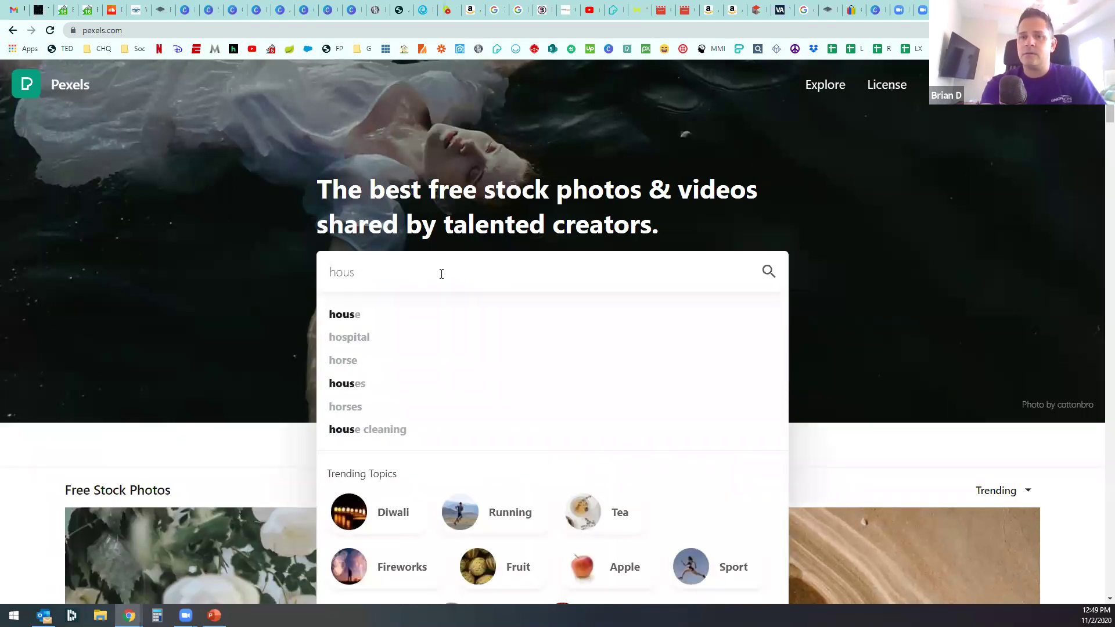
pyautogui.write('home')
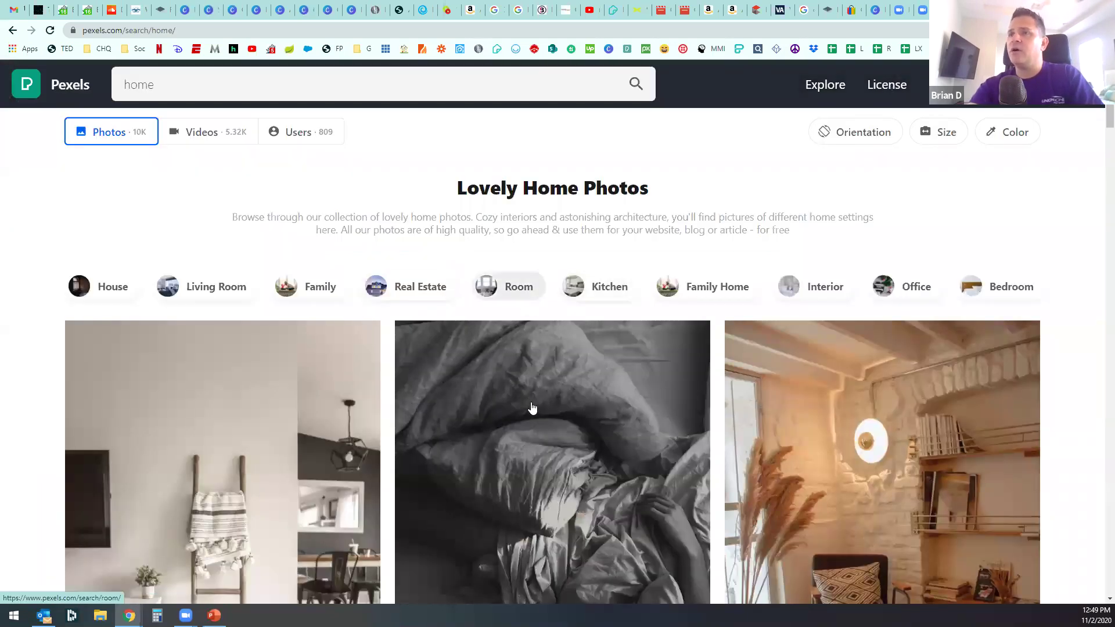
pyautogui.scroll(-5, 530, 408)
pyautogui.scroll(-15, 540, 413)
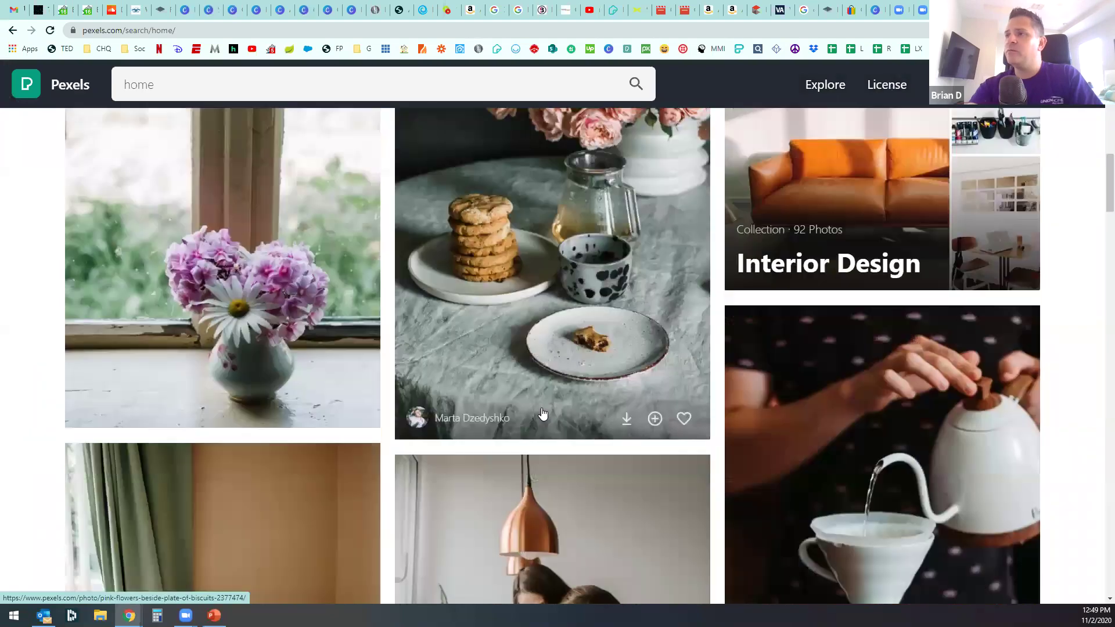
pyautogui.scroll(-4, 510, 427)
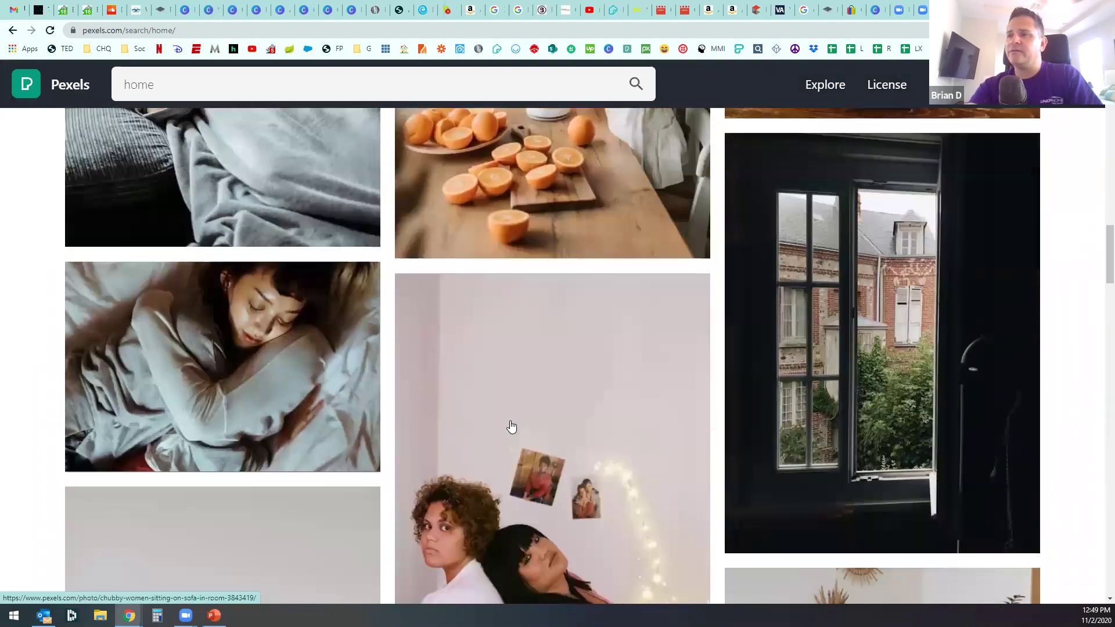
pyautogui.scroll(9, 341, 391)
pyautogui.scroll(10, 341, 383)
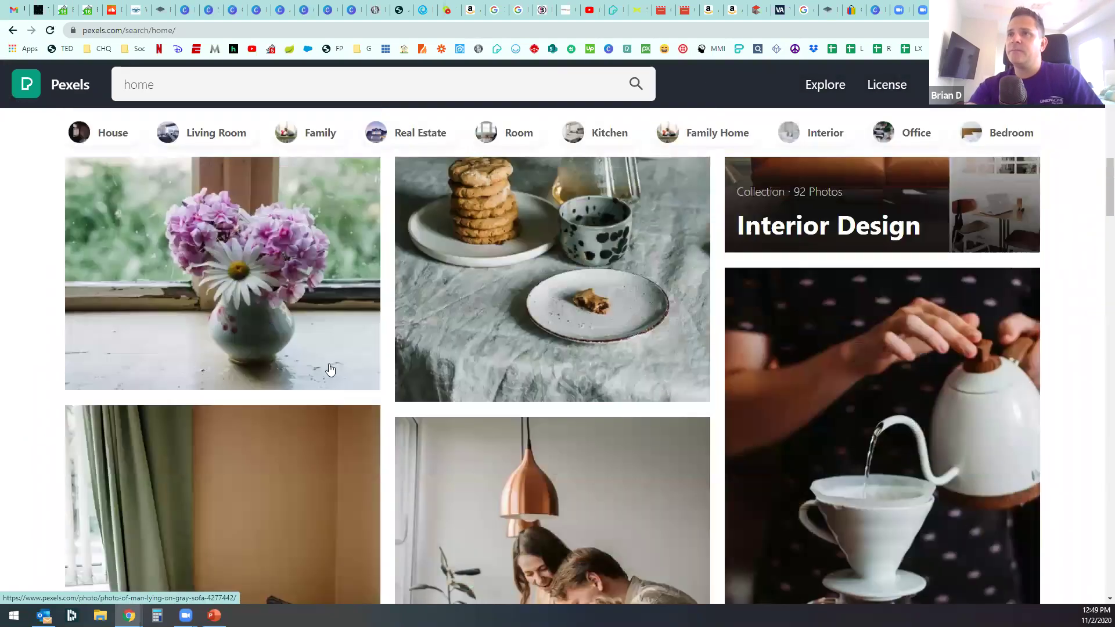
# Step: Switch the 'home' results to Videos and browse the home video clips
pyautogui.click(198, 132)
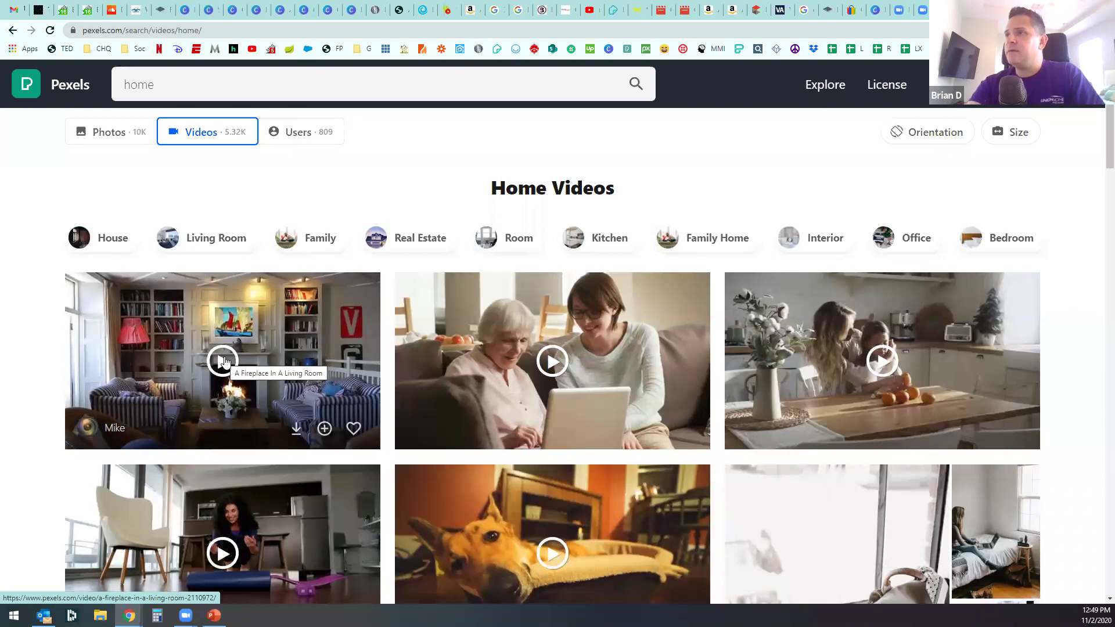
pyautogui.scroll(-1, 224, 361)
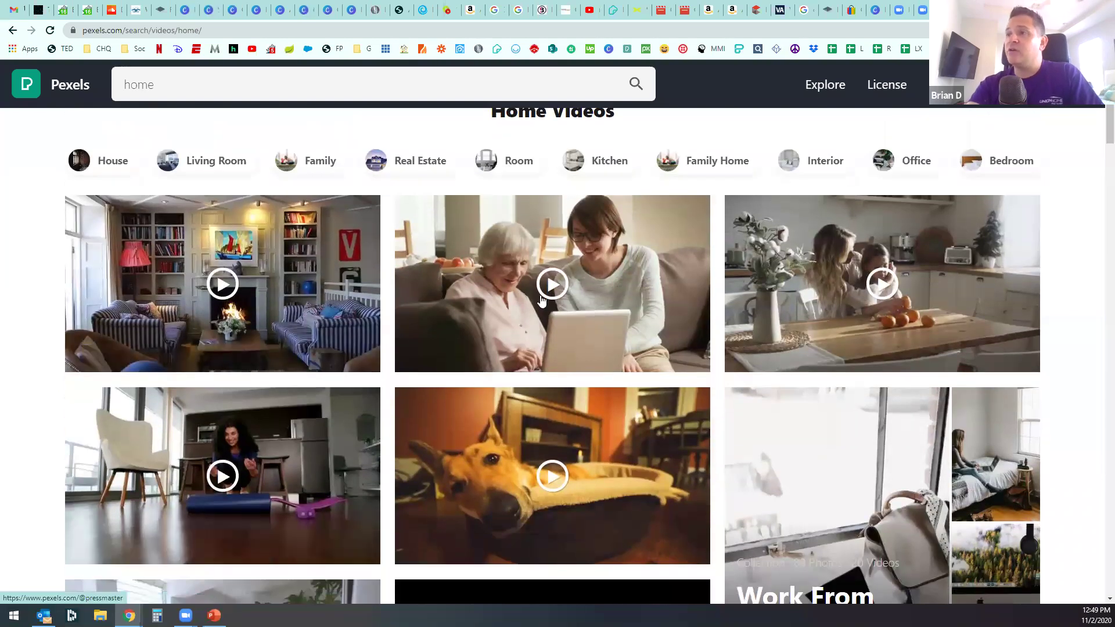
pyautogui.moveTo(550, 288)
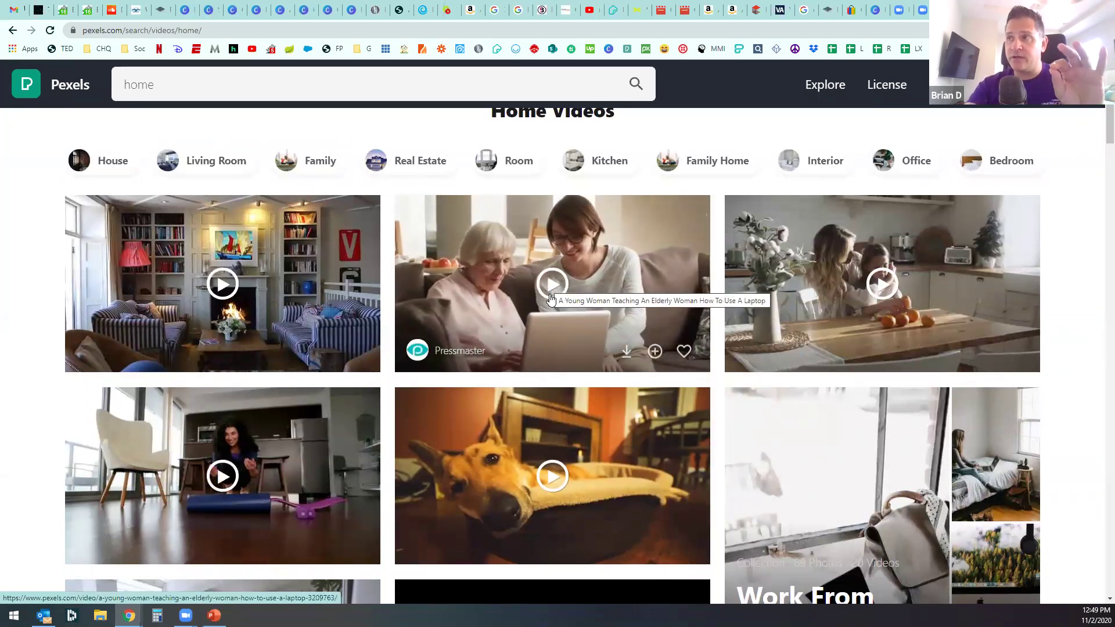
pyautogui.scroll(-5, 552, 299)
pyautogui.scroll(6, 551, 293)
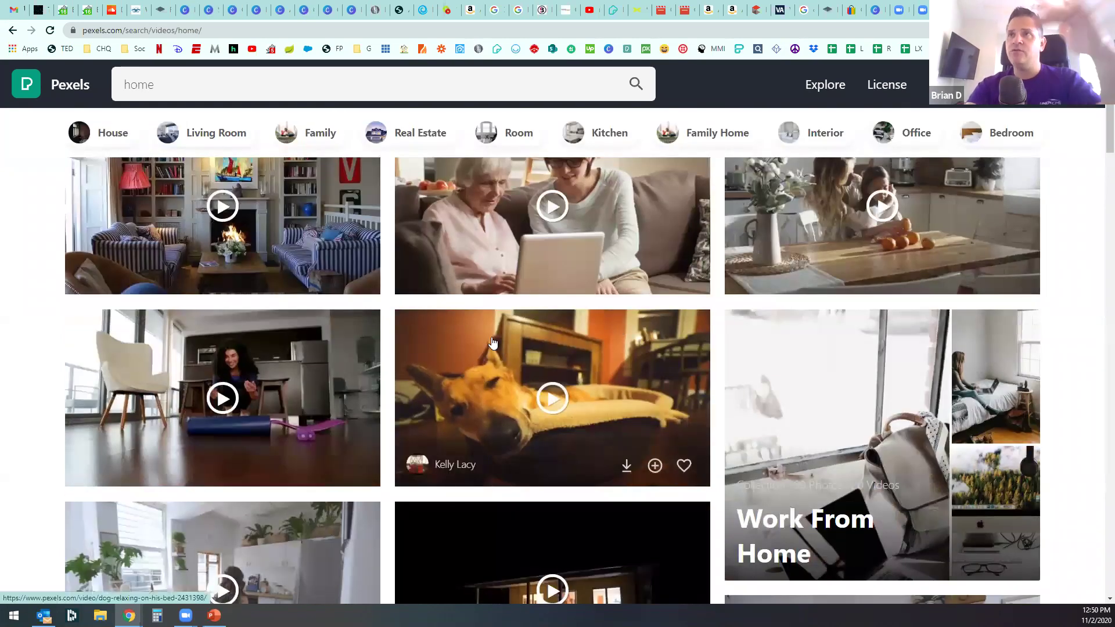
# Step: Back in Canva, show Uploads and nudge the headline slightly upward
pyautogui.click(301, 13)
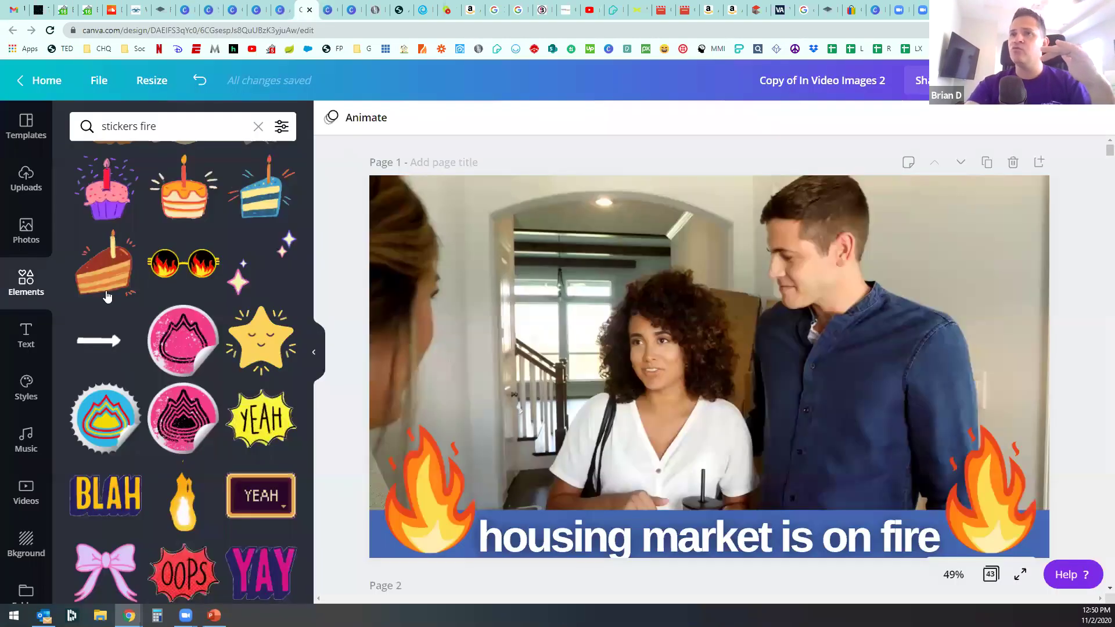
pyautogui.click(28, 180)
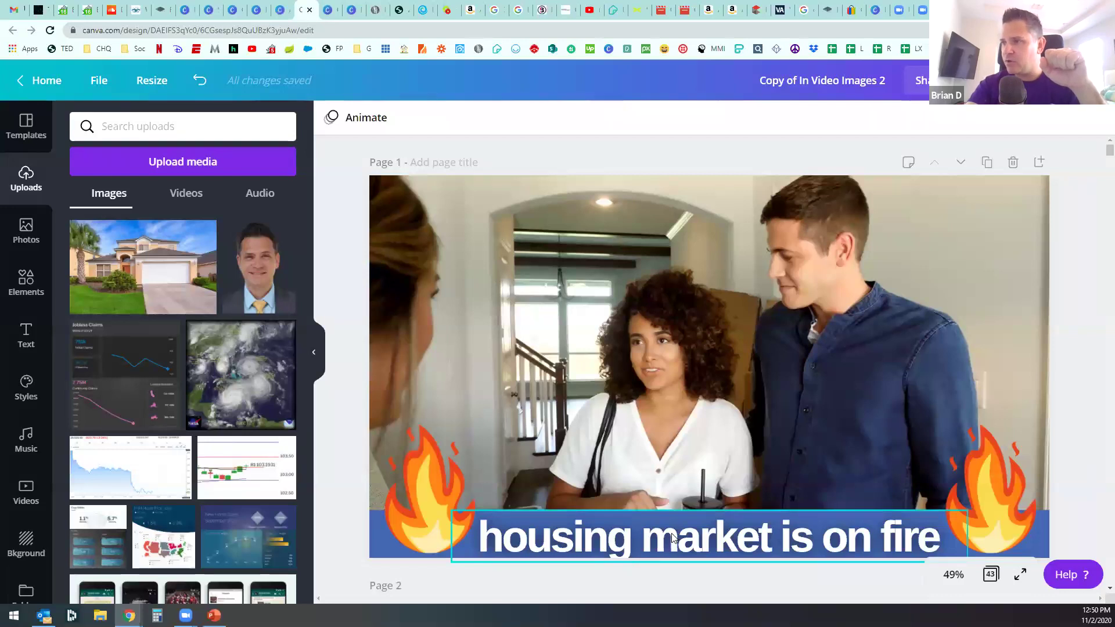
pyautogui.moveTo(672, 534); pyautogui.dragTo(670, 529)
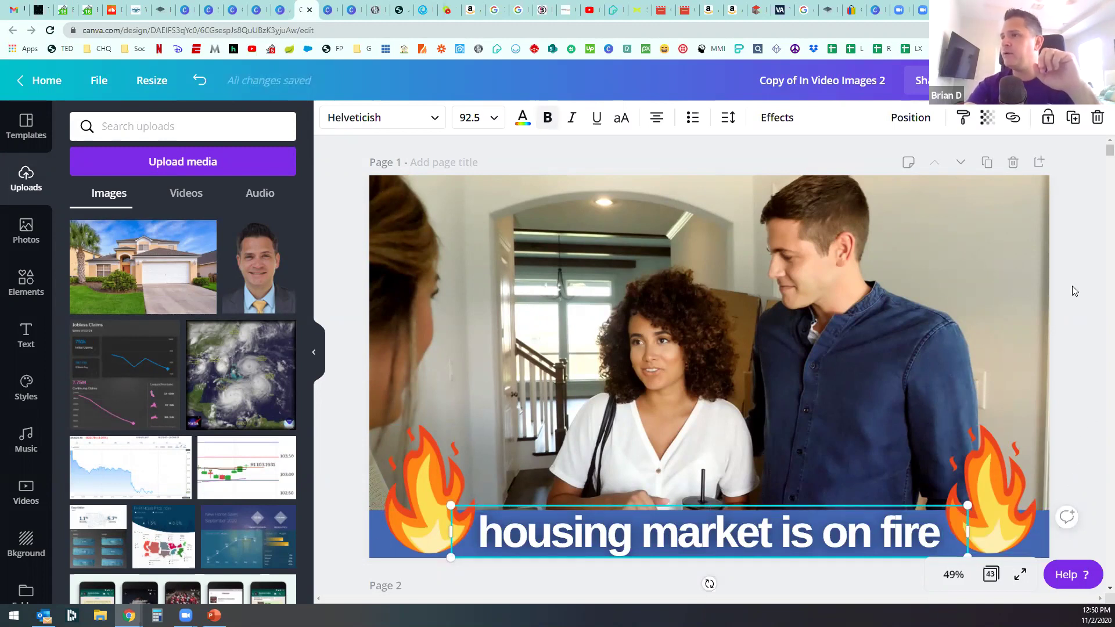
# Step: Delete the duplicated video page and add a blank page after page 1
pyautogui.scroll(-4, 1074, 294)
pyautogui.scroll(4, 1073, 304)
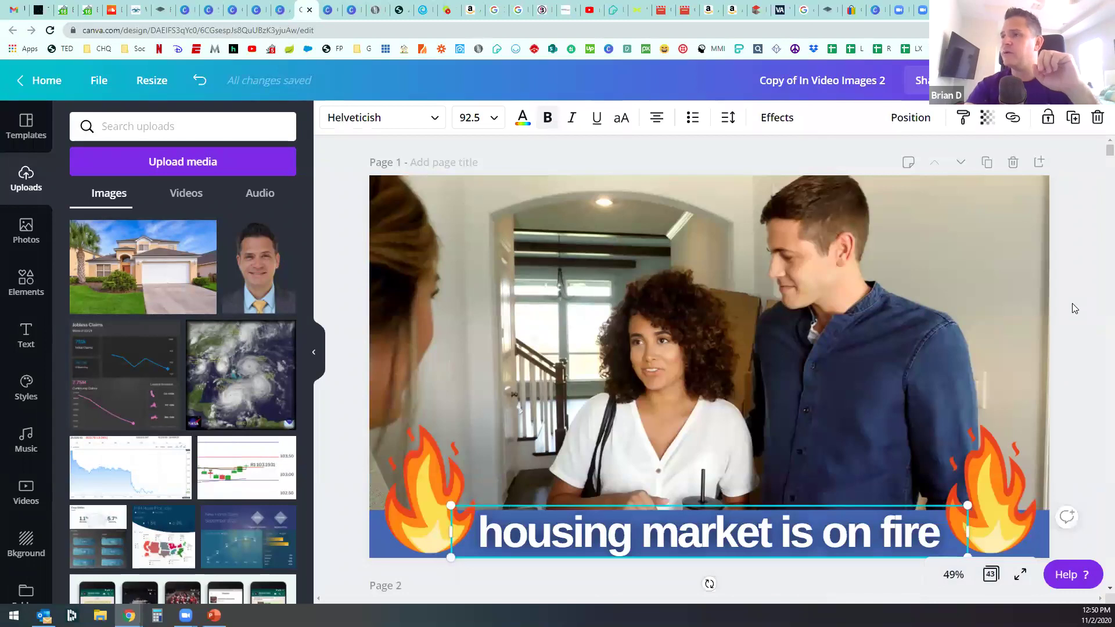
pyautogui.click(1072, 312)
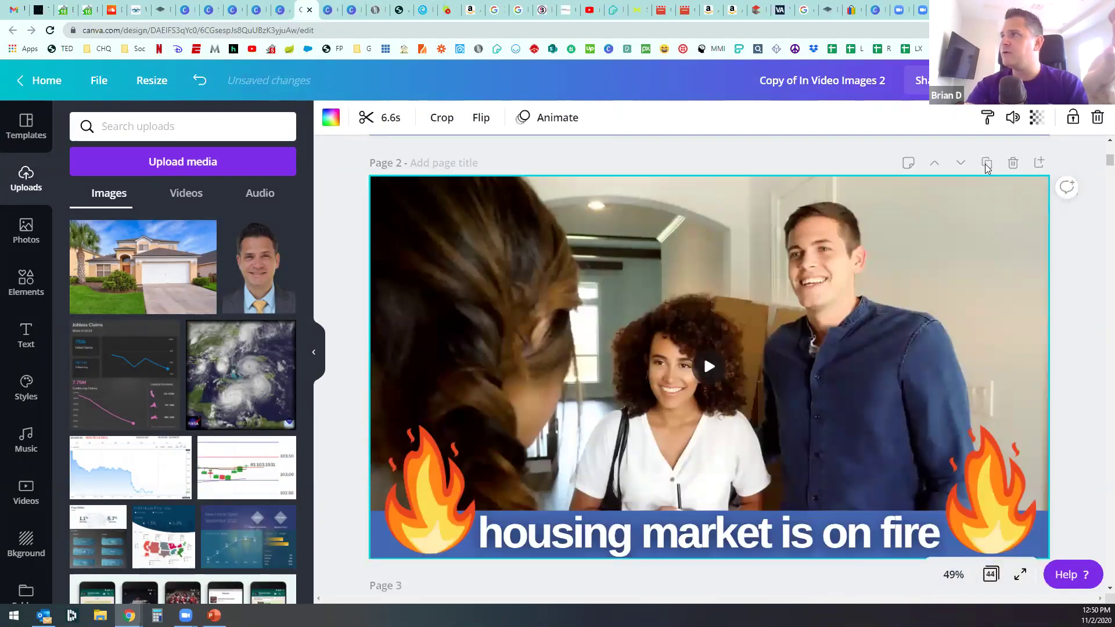
pyautogui.click(1012, 165)
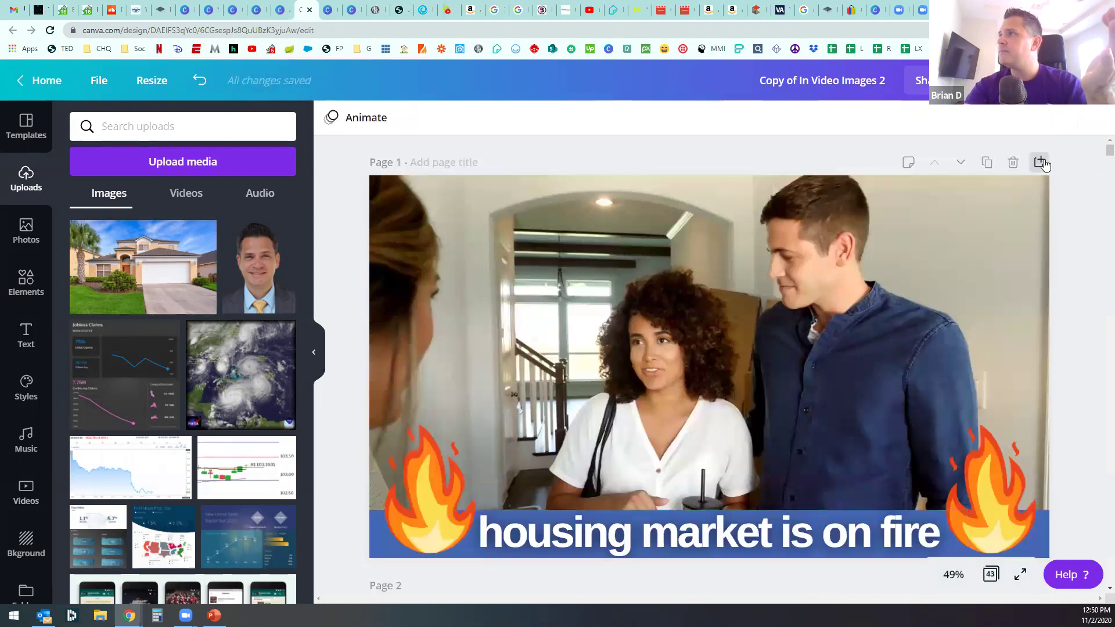
pyautogui.click(1040, 163)
# Step: Add the house-shopping family clip to Page 2 and stretch it to fill the page
pyautogui.click(26, 490)
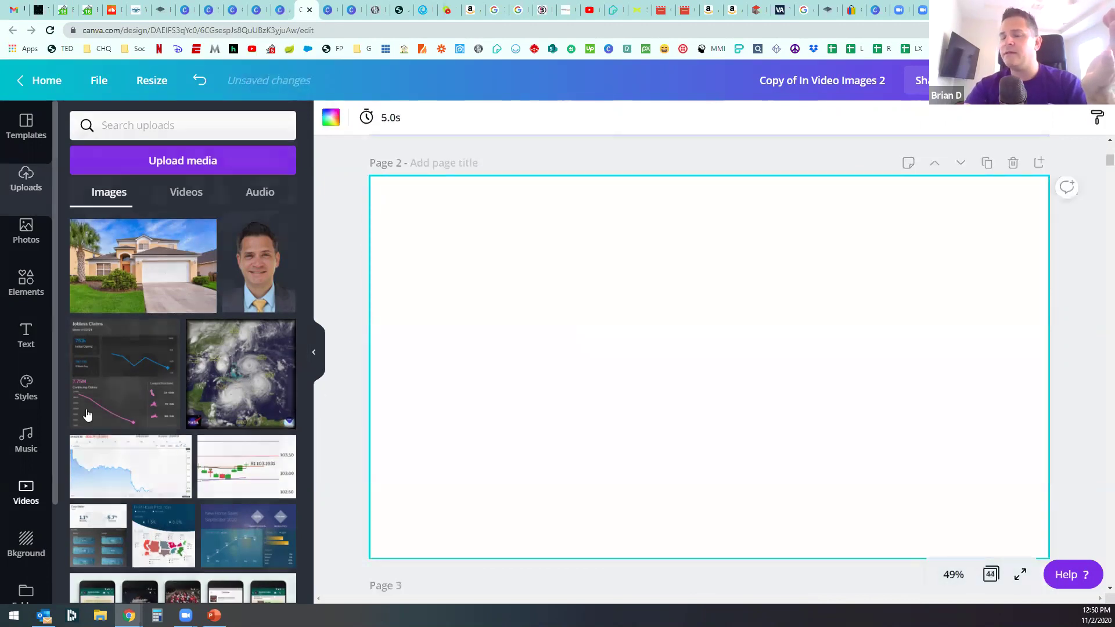
pyautogui.click(130, 337)
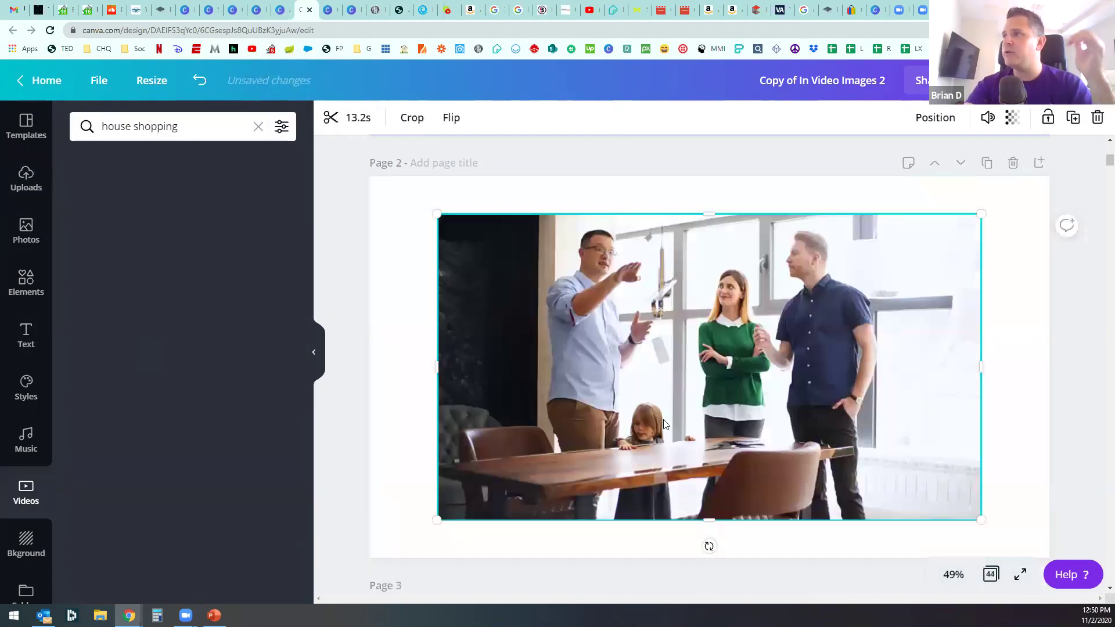
pyautogui.moveTo(650, 364); pyautogui.dragTo(625, 335)
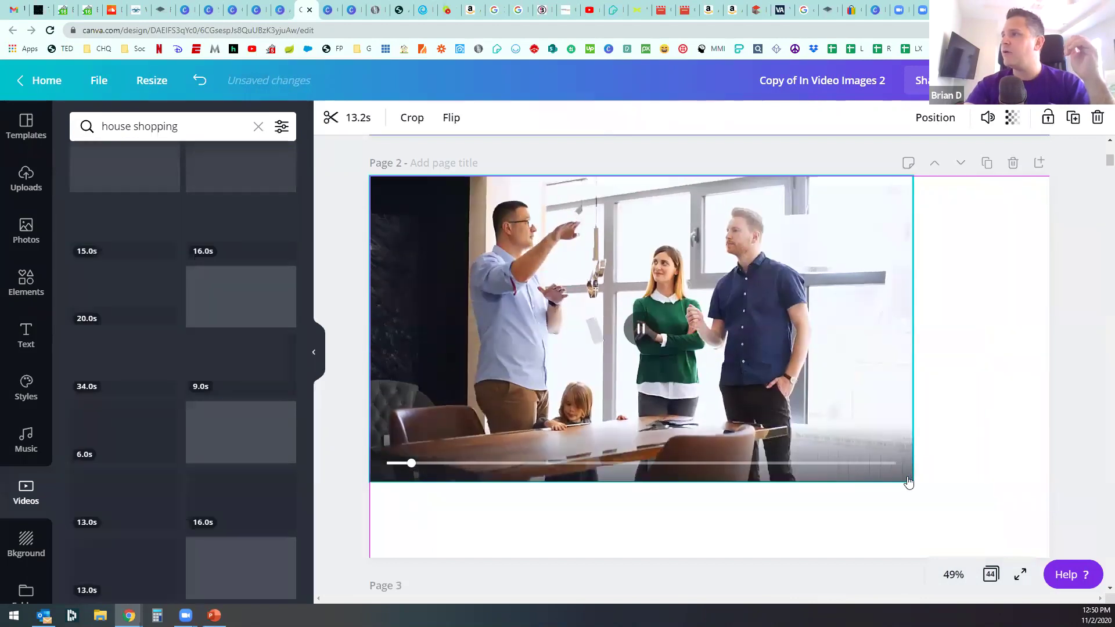
pyautogui.moveTo(1012, 517); pyautogui.dragTo(1050, 557)
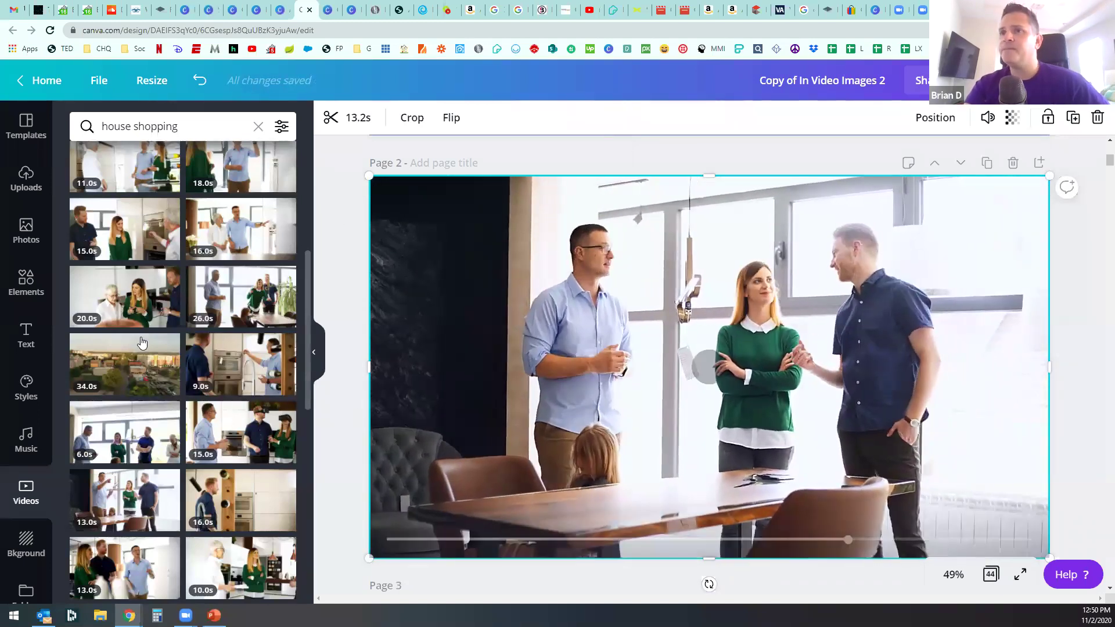
pyautogui.click(29, 281)
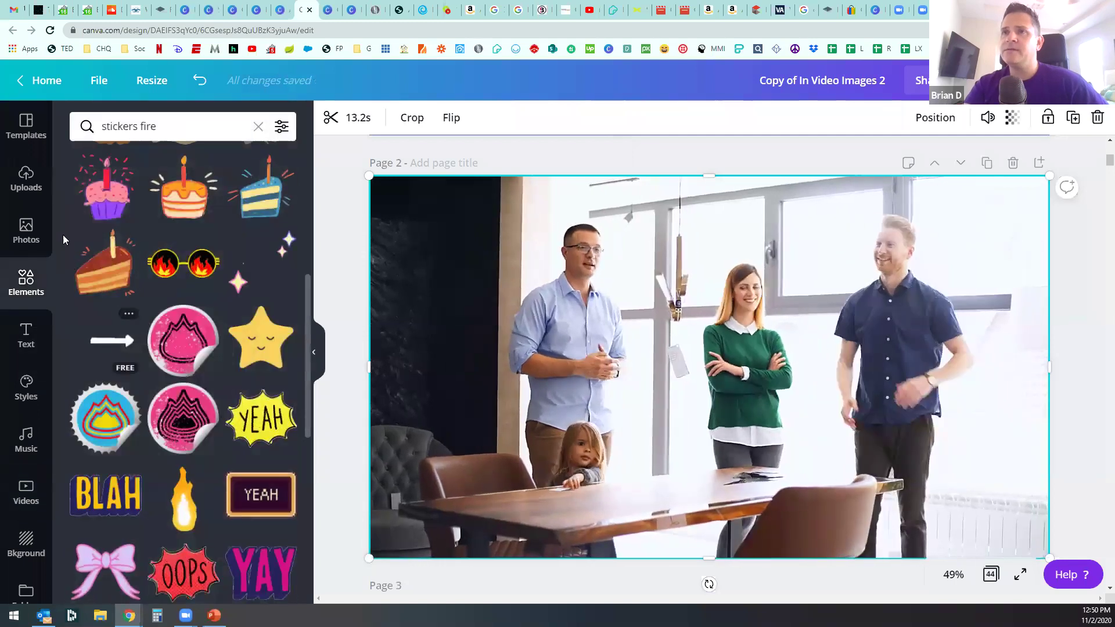
pyautogui.click(258, 127)
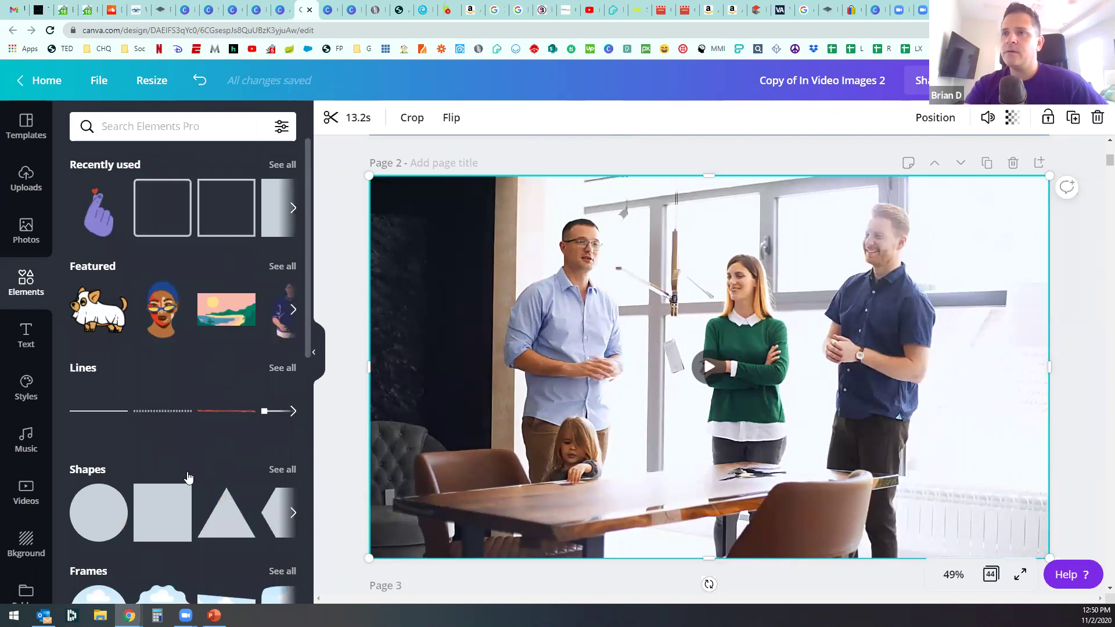
# Step: Add a square and reshape it into a thin full-width orange bar along the page bottom
pyautogui.click(163, 511)
pyautogui.moveTo(635, 326); pyautogui.dragTo(378, 413)
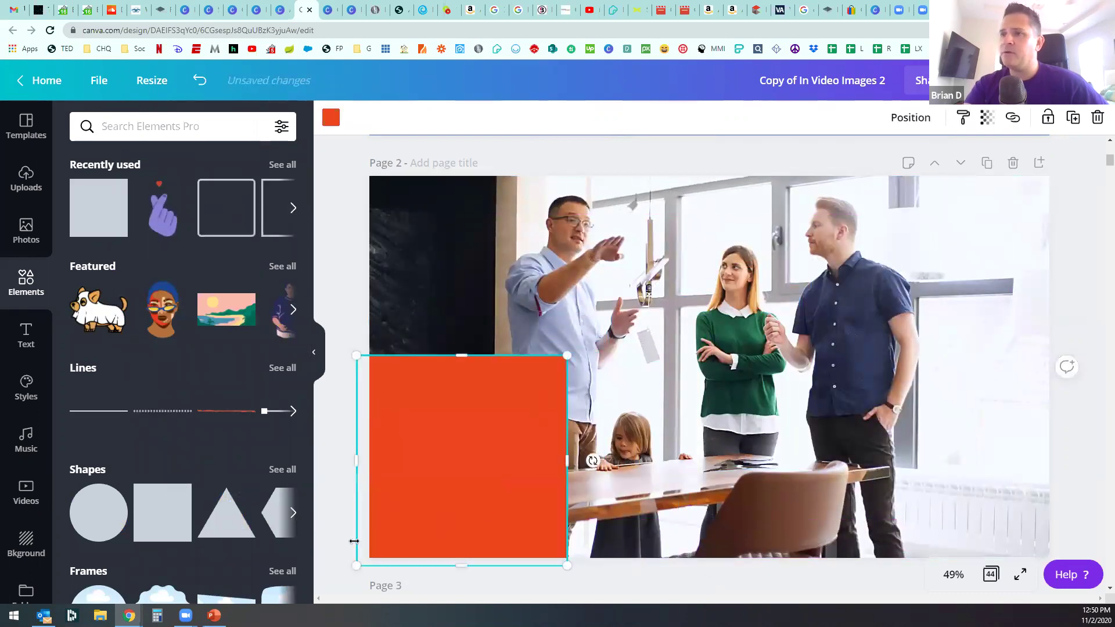
pyautogui.moveTo(663, 367); pyautogui.dragTo(468, 455)
pyautogui.moveTo(779, 509); pyautogui.dragTo(1064, 520)
pyautogui.moveTo(897, 509); pyautogui.dragTo(897, 508)
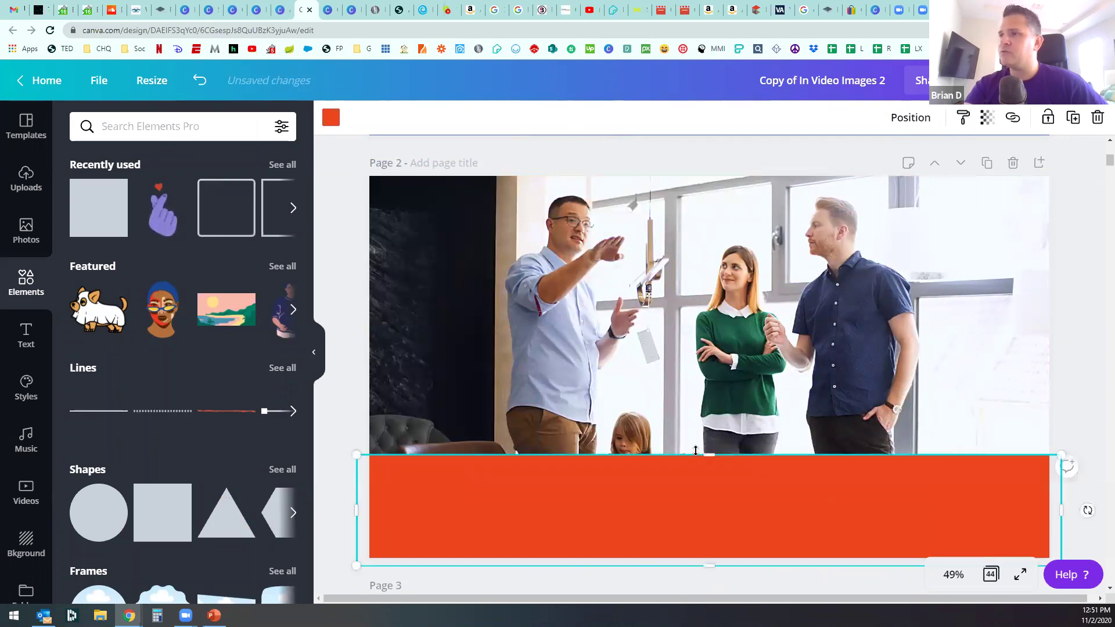
pyautogui.moveTo(710, 455); pyautogui.dragTo(709, 506)
# Step: Add a heading at size 73.5 and move it down onto the orange bar
pyautogui.click(27, 235)
pyautogui.click(29, 339)
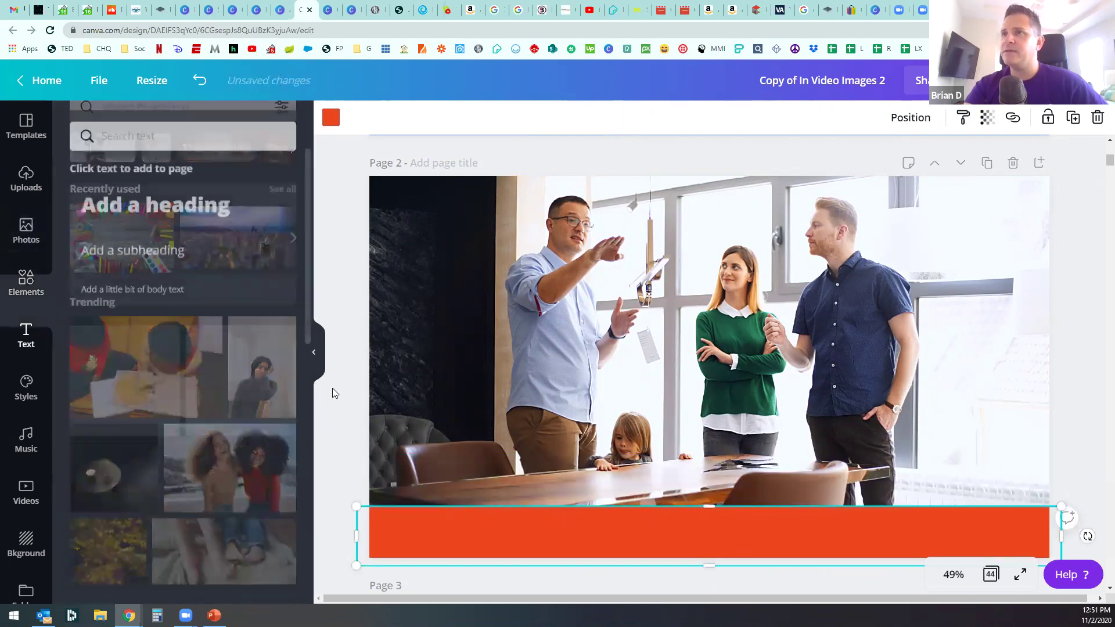
pyautogui.click(144, 194)
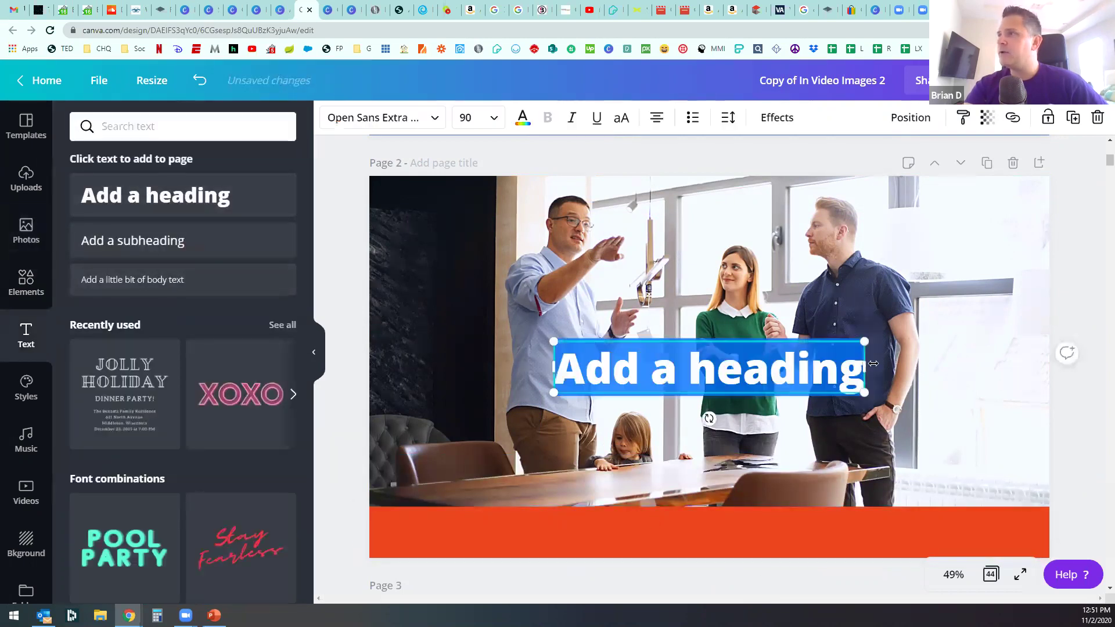
pyautogui.moveTo(815, 378); pyautogui.dragTo(809, 394)
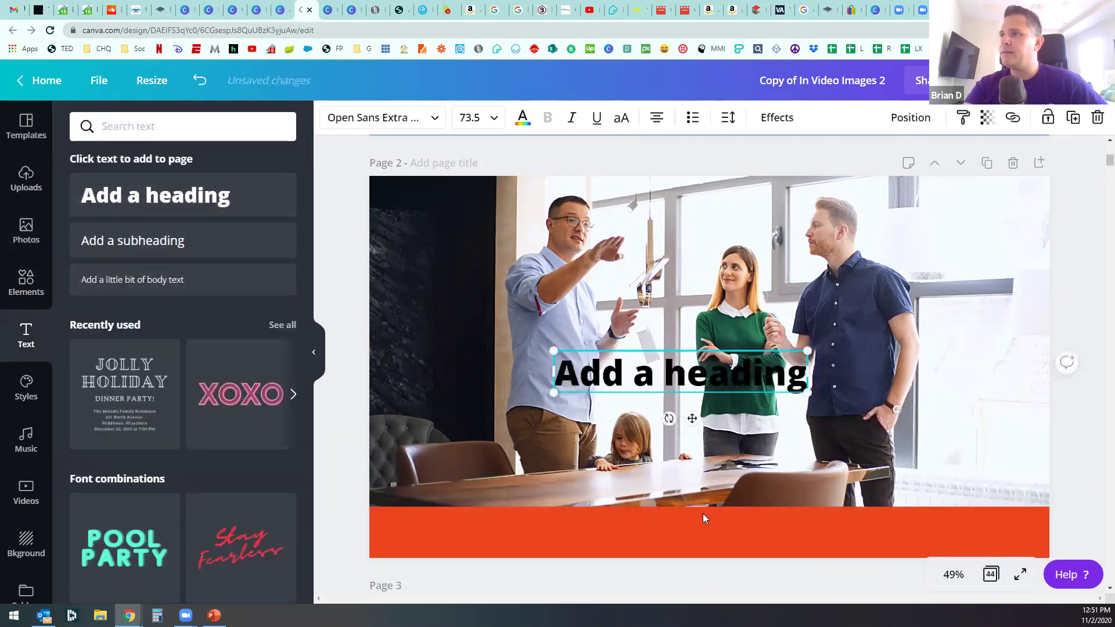
pyautogui.moveTo(700, 483); pyautogui.dragTo(698, 582)
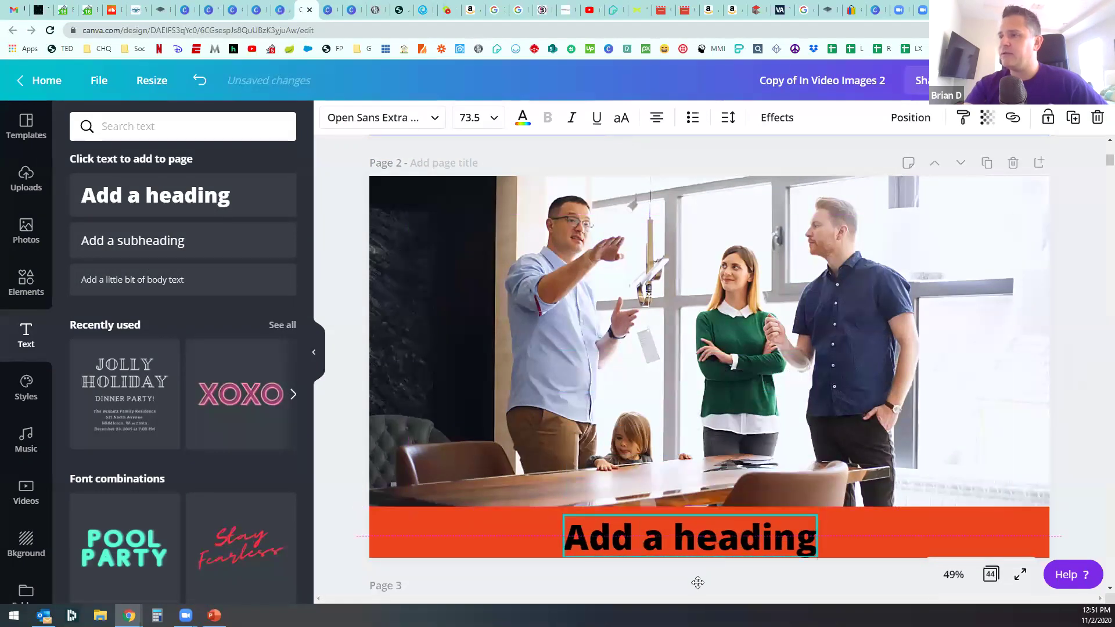
# Step: Change the heading text to 'We Sell Beautiful Homes' and centre it on the bar
pyautogui.doubleClick(705, 540)
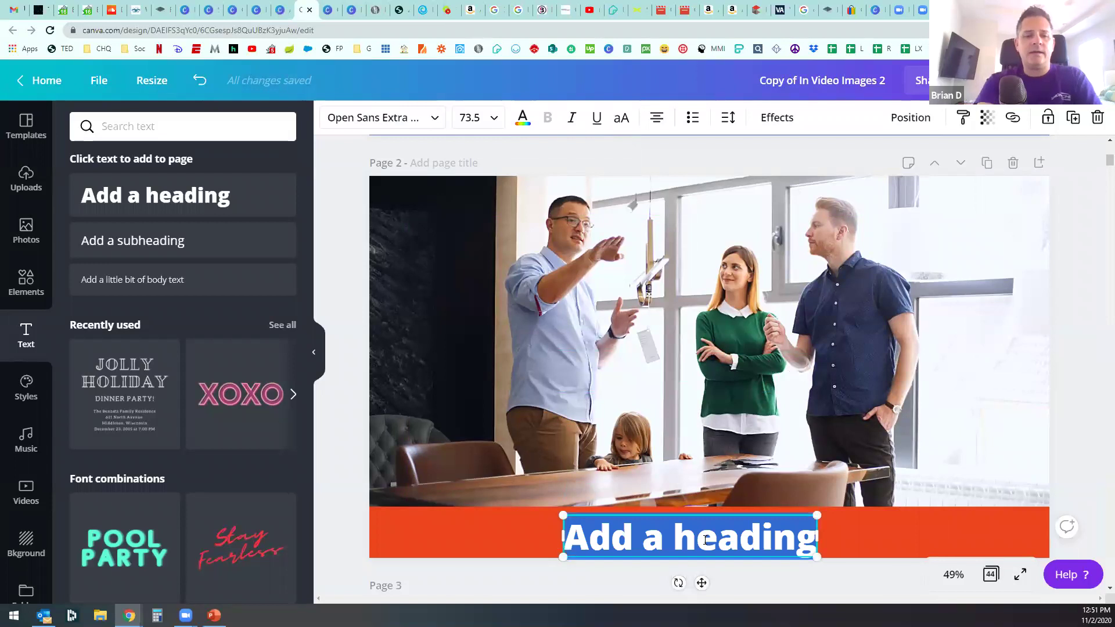
pyautogui.write('We S')
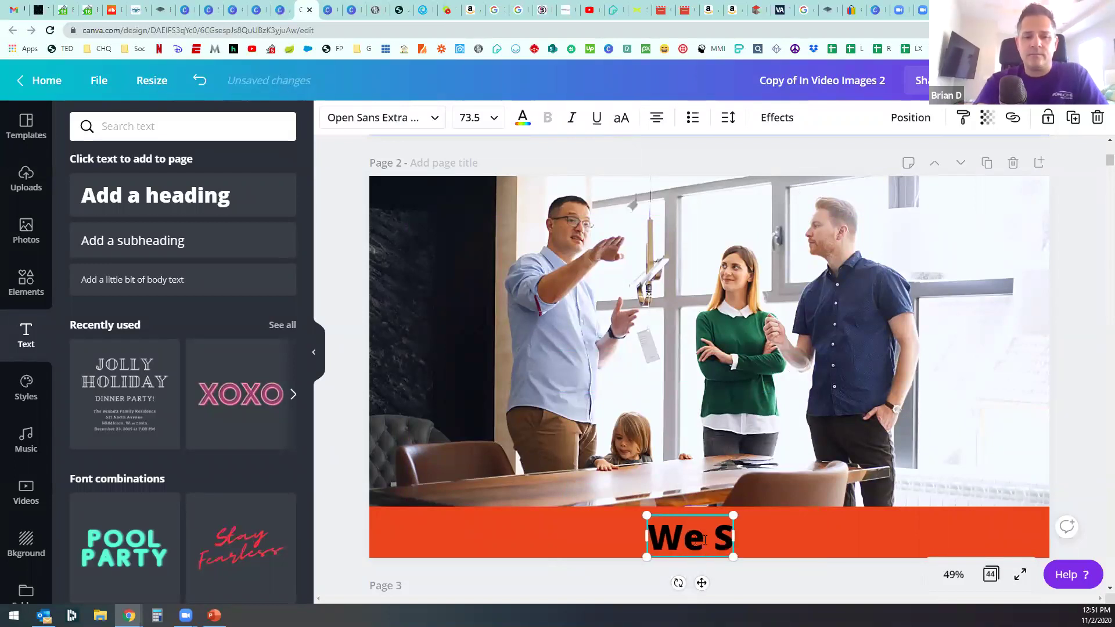
pyautogui.write('ell Beaut')
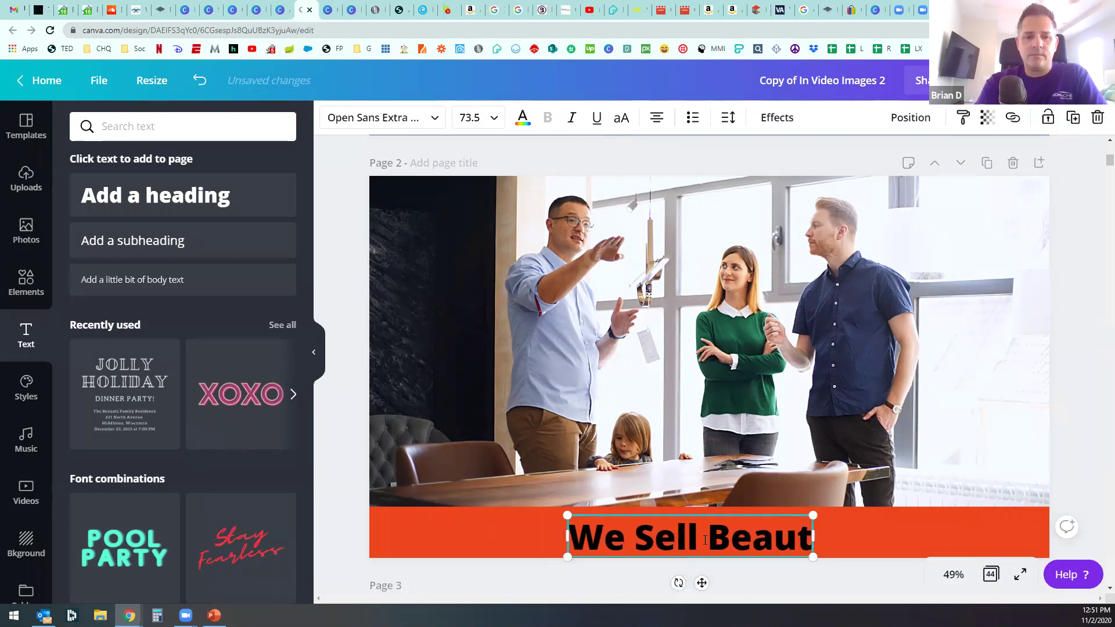
pyautogui.write('iful Homes')
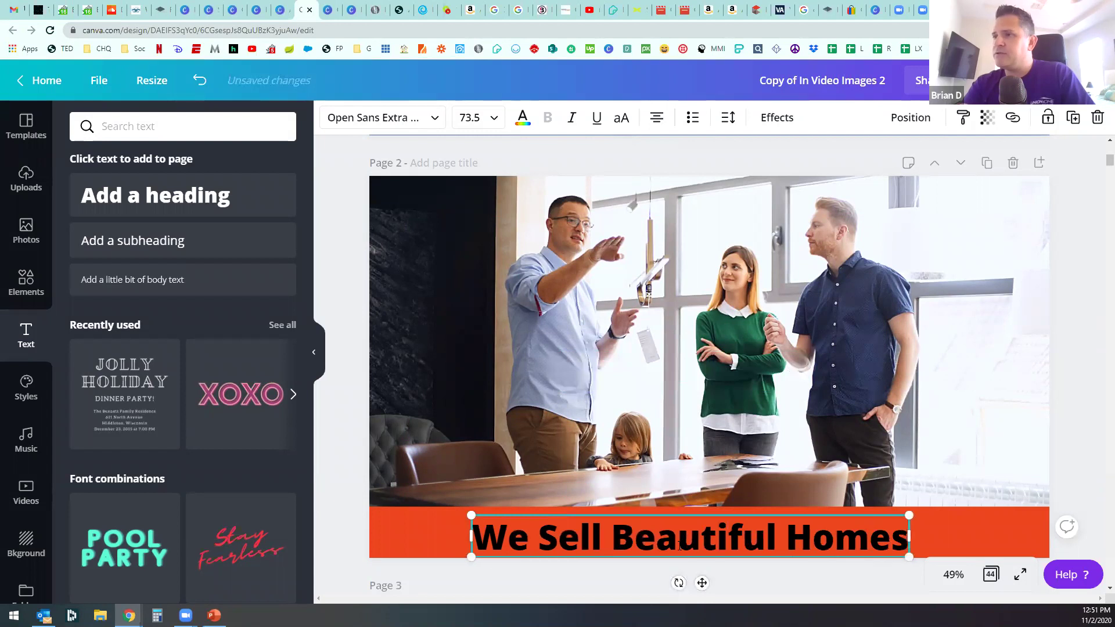
pyautogui.click(701, 568)
pyautogui.moveTo(695, 539); pyautogui.dragTo(711, 535)
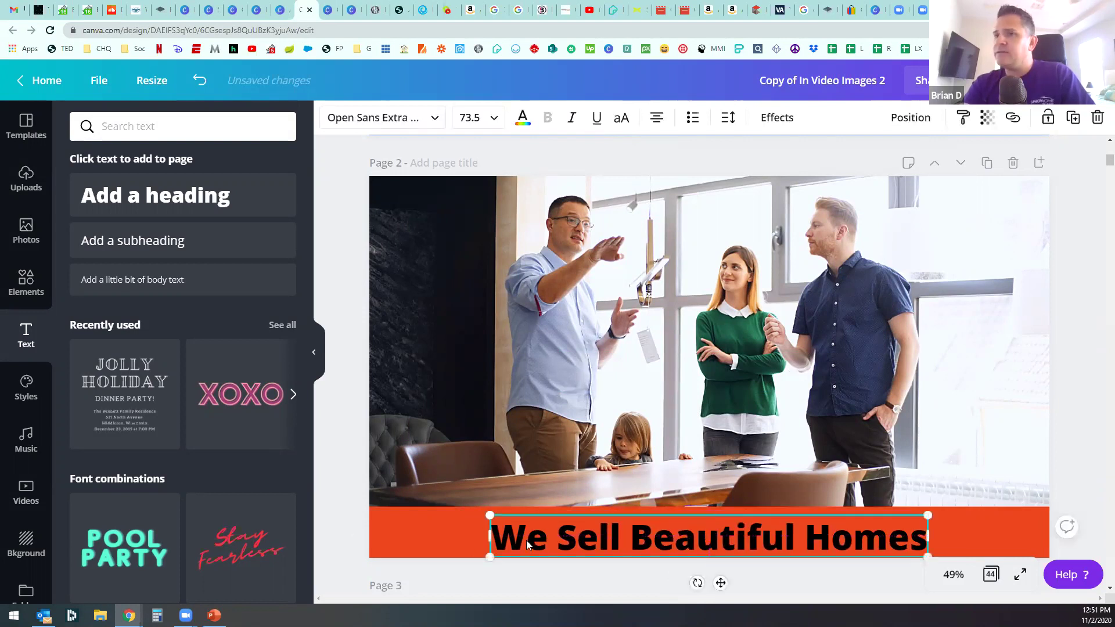
pyautogui.click(26, 282)
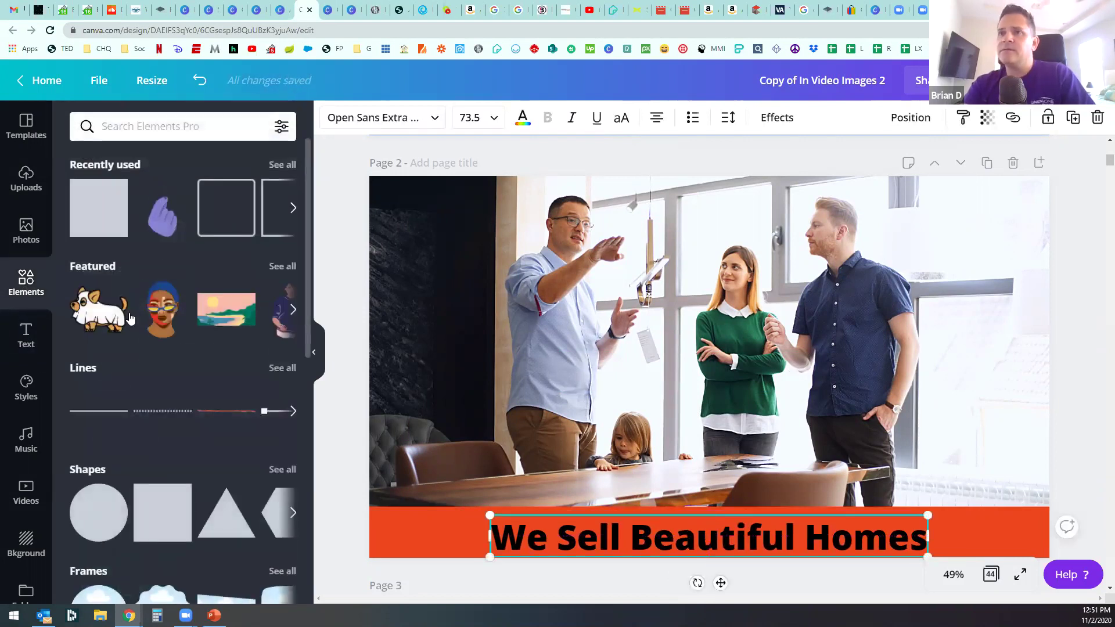
# Step: Search elements for 'sticker', then 'sticker love', browsing the results
pyautogui.click(175, 127)
pyautogui.write('sticker')
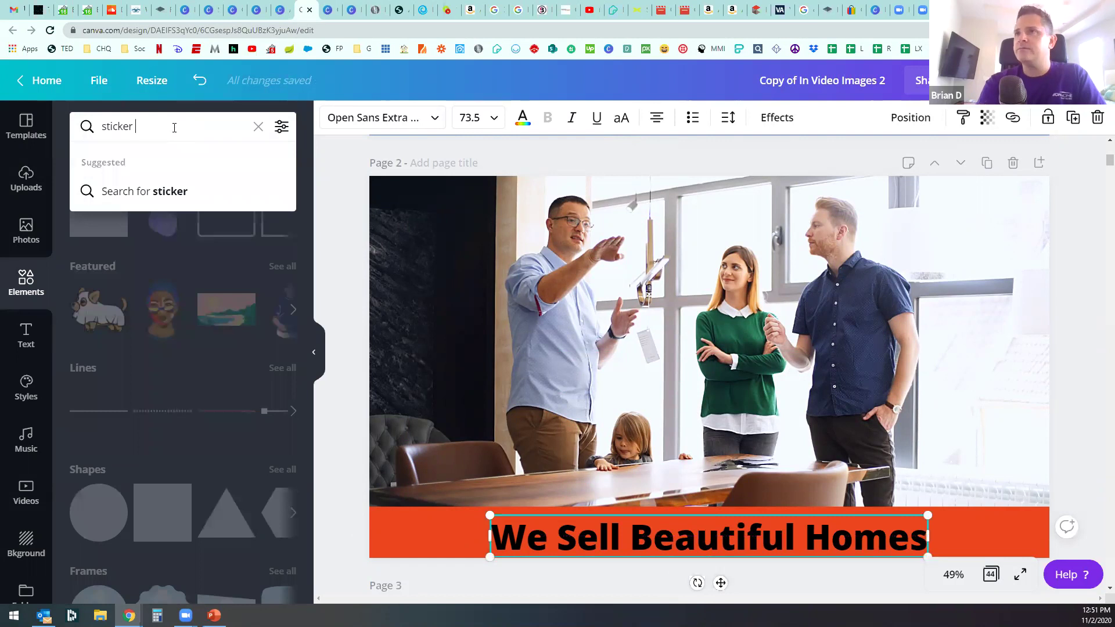
pyautogui.press('Return')
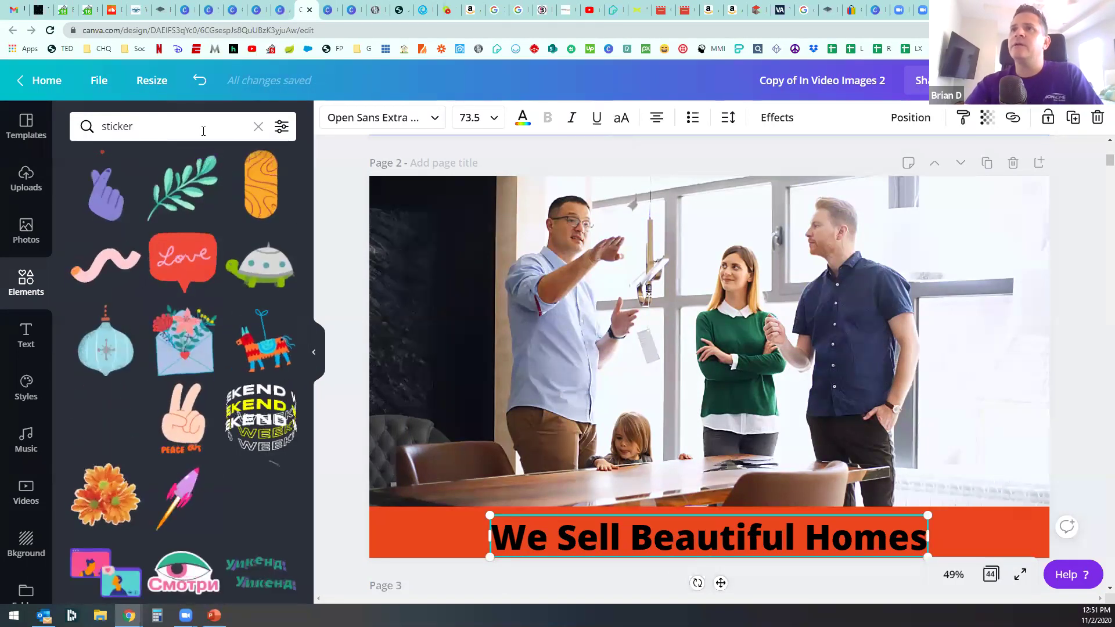
pyautogui.click(203, 130)
pyautogui.write('love')
pyautogui.press('Return')
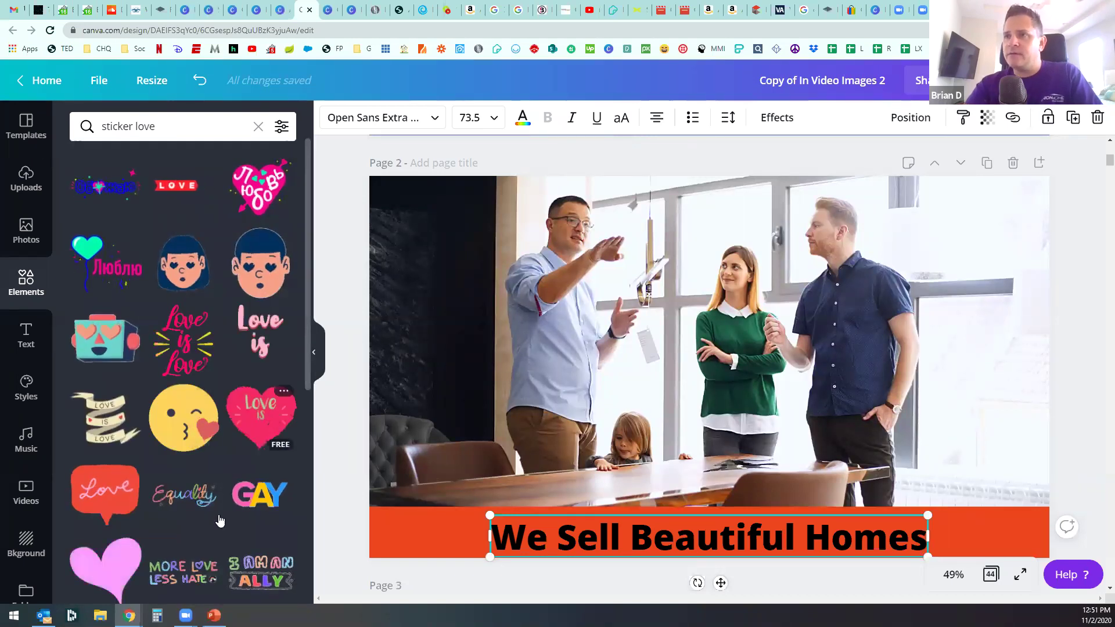
pyautogui.scroll(-3, 218, 406)
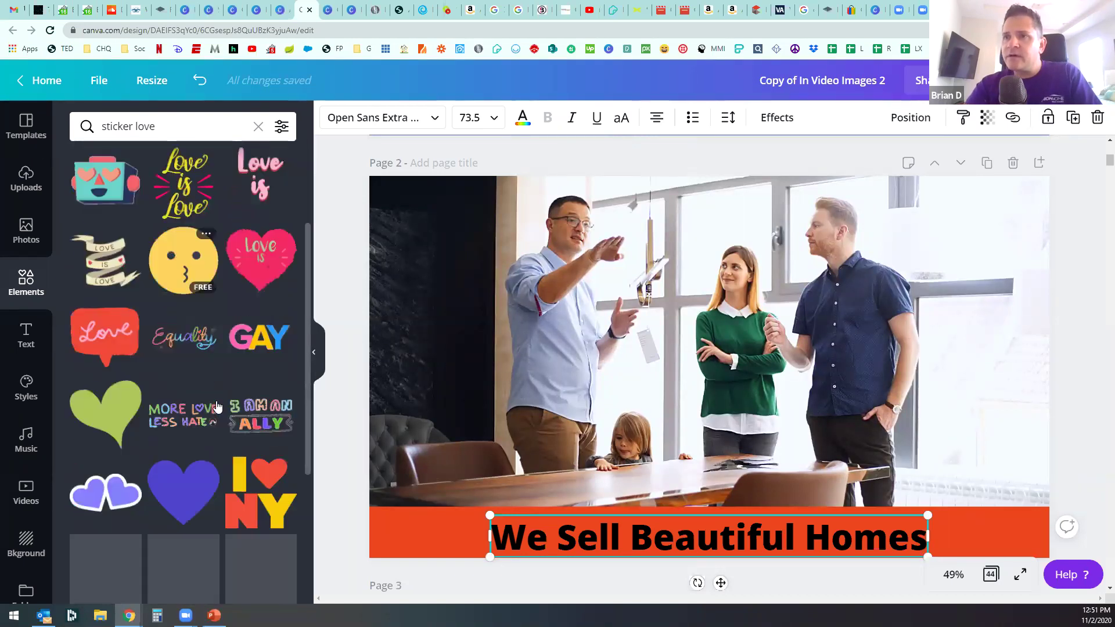
pyautogui.scroll(-4, 217, 406)
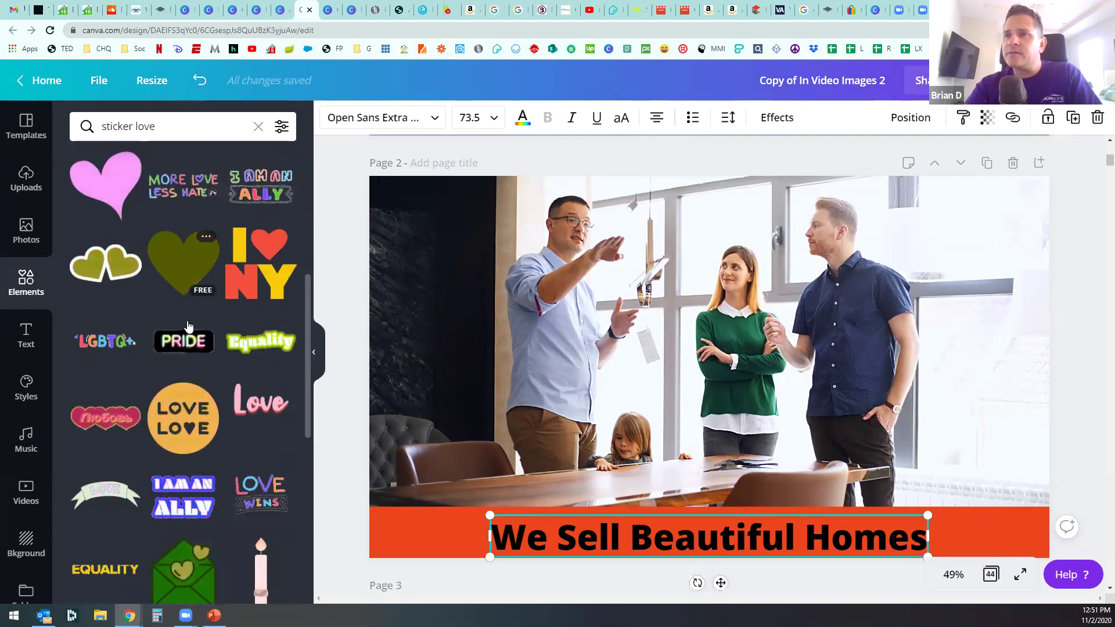
pyautogui.scroll(-7, 187, 326)
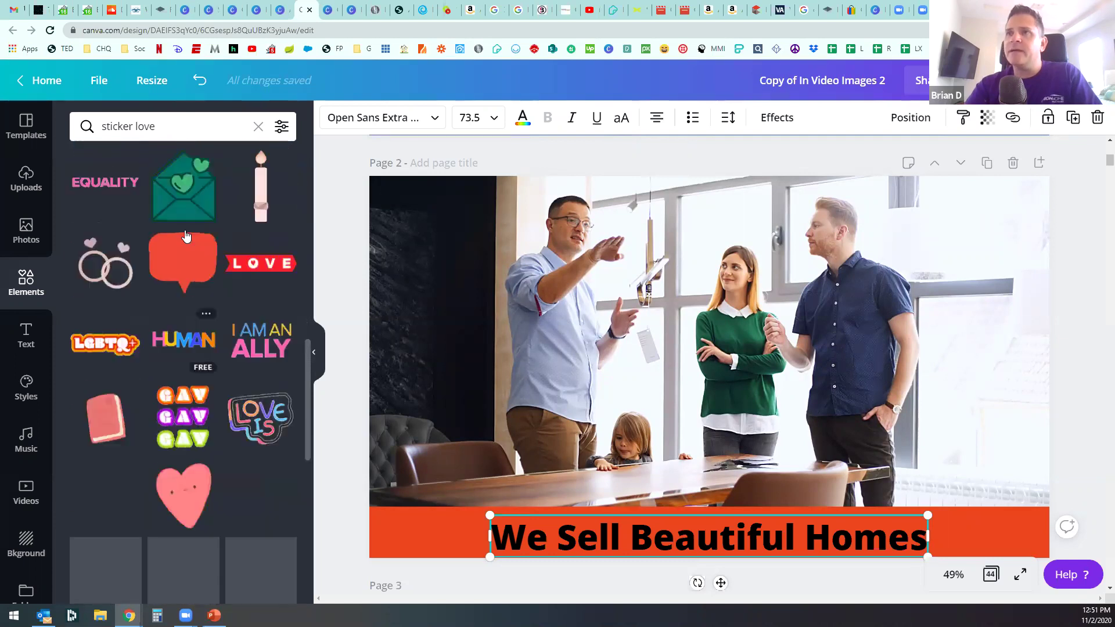
# Step: Change the element search to 'sticker heart'
pyautogui.click(176, 126)
pyautogui.press('BackSpace')
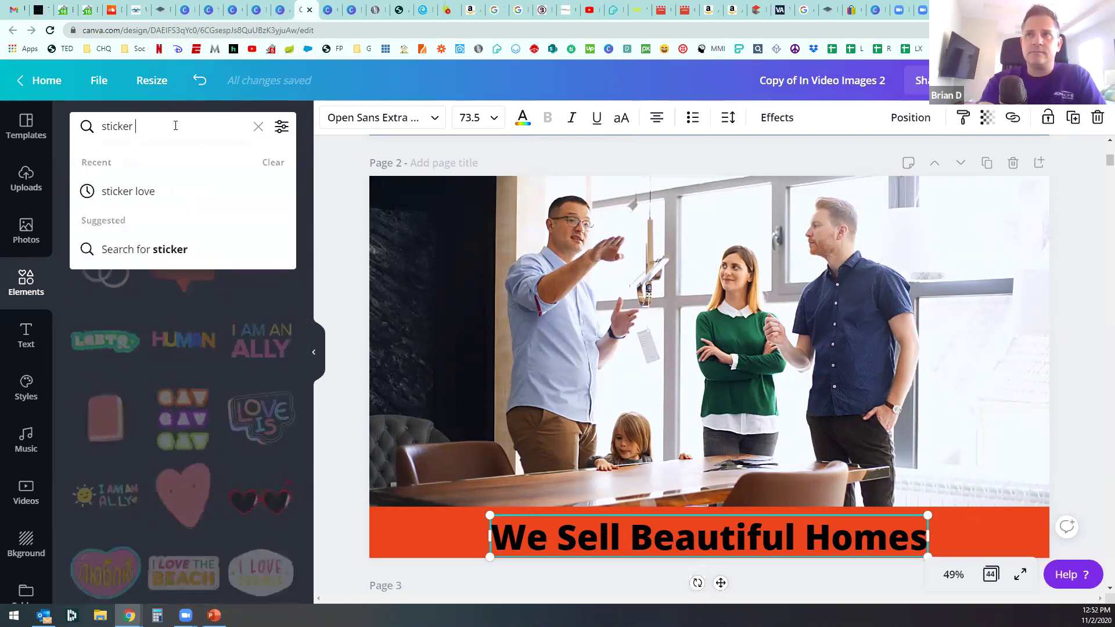
pyautogui.write('heart')
pyautogui.press('Return')
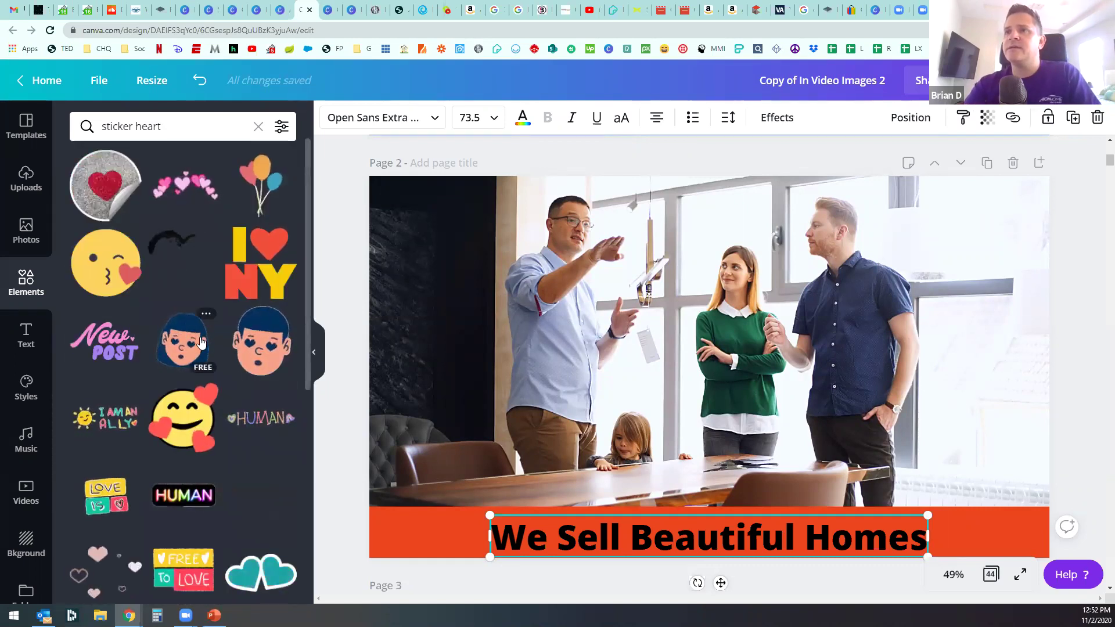
pyautogui.scroll(-1, 201, 343)
# Step: Add the hugging-hearts emoji small at the banner's bottom-left, with a copy at bottom-right
pyautogui.click(197, 343)
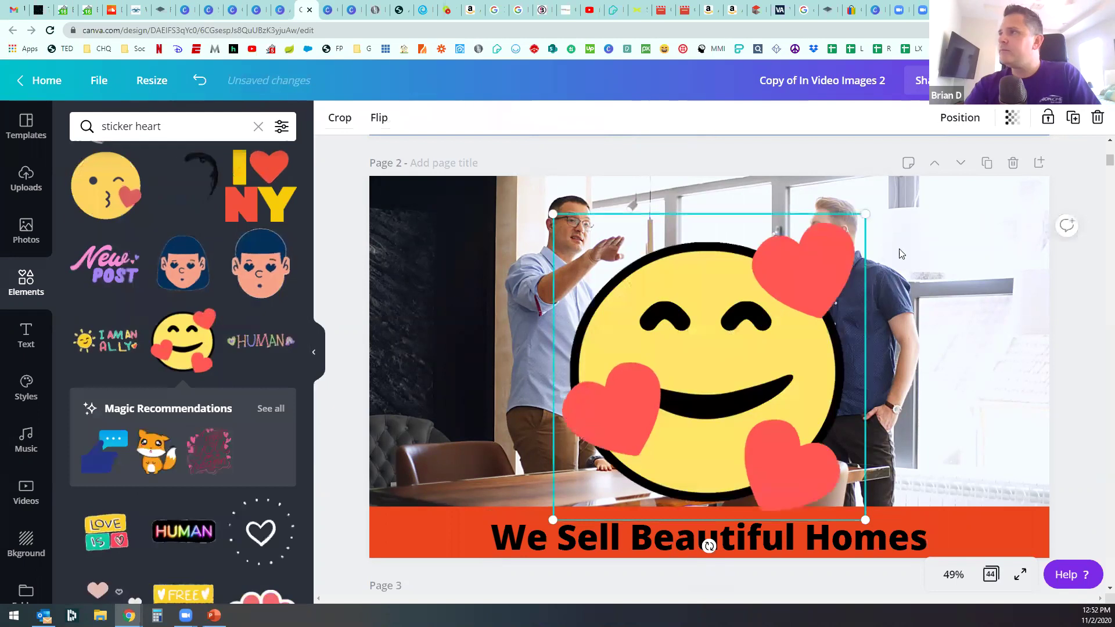
pyautogui.moveTo(865, 214); pyautogui.dragTo(649, 426)
pyautogui.moveTo(589, 496); pyautogui.dragTo(433, 512)
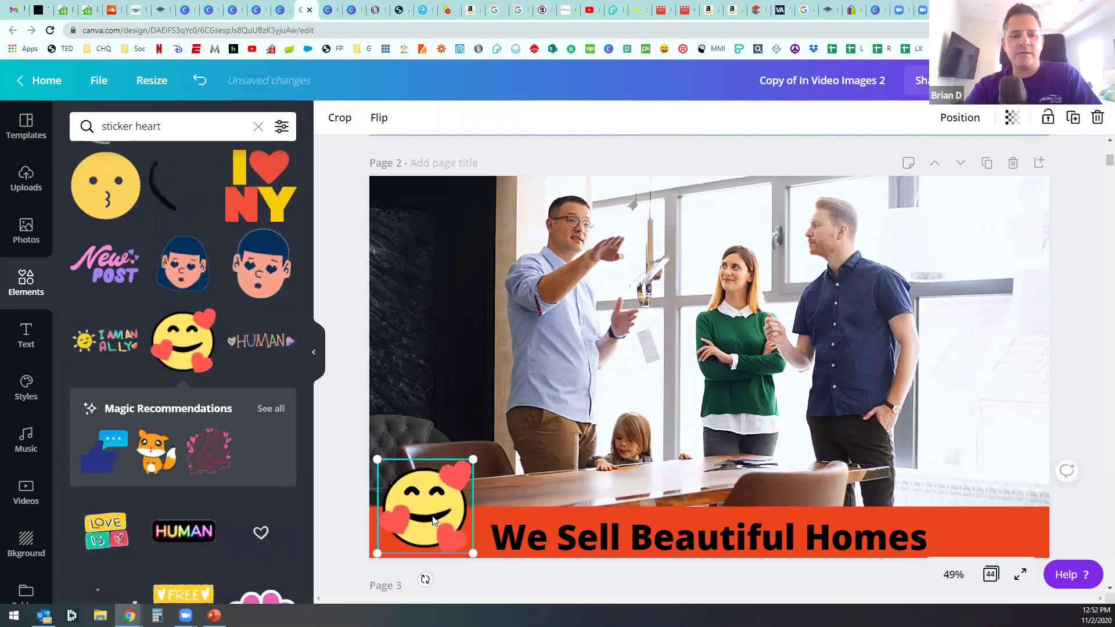
pyautogui.moveTo(433, 520); pyautogui.dragTo(999, 507)
pyautogui.click(1081, 422)
pyautogui.press('Tab')
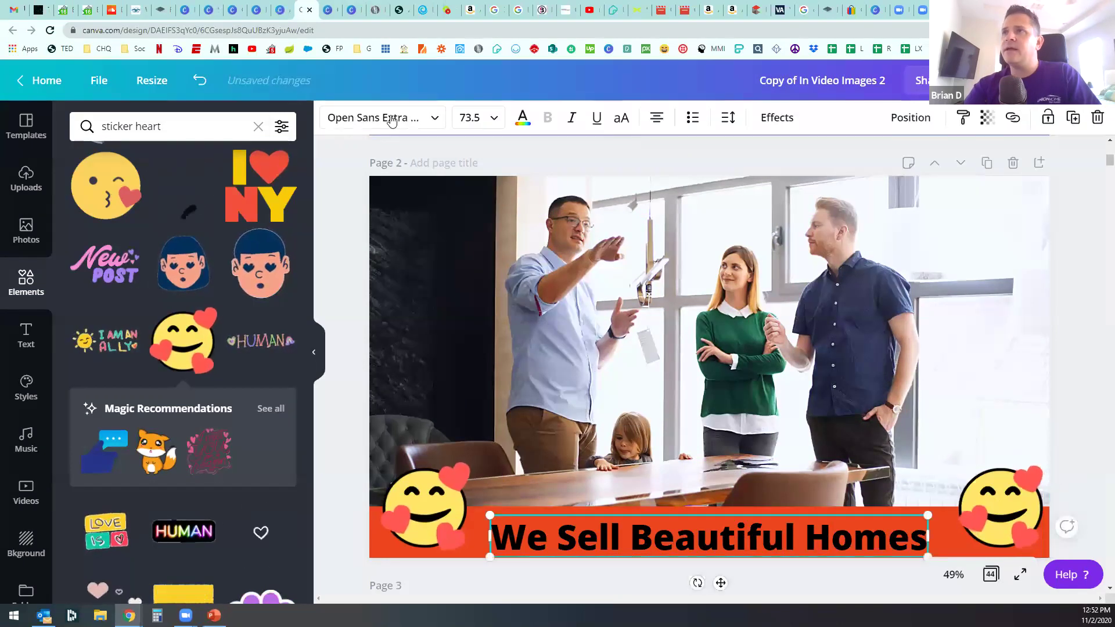
# Step: Set the 'We Sell Beautiful Homes' heading to bold Object Sans
pyautogui.click(392, 119)
pyautogui.click(153, 225)
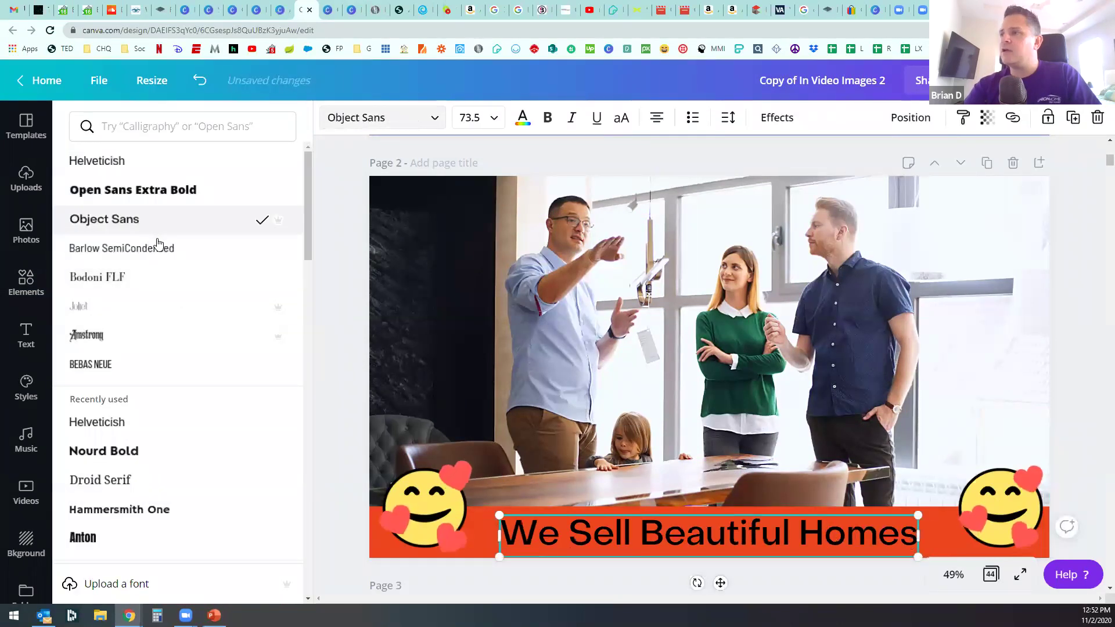
pyautogui.click(548, 118)
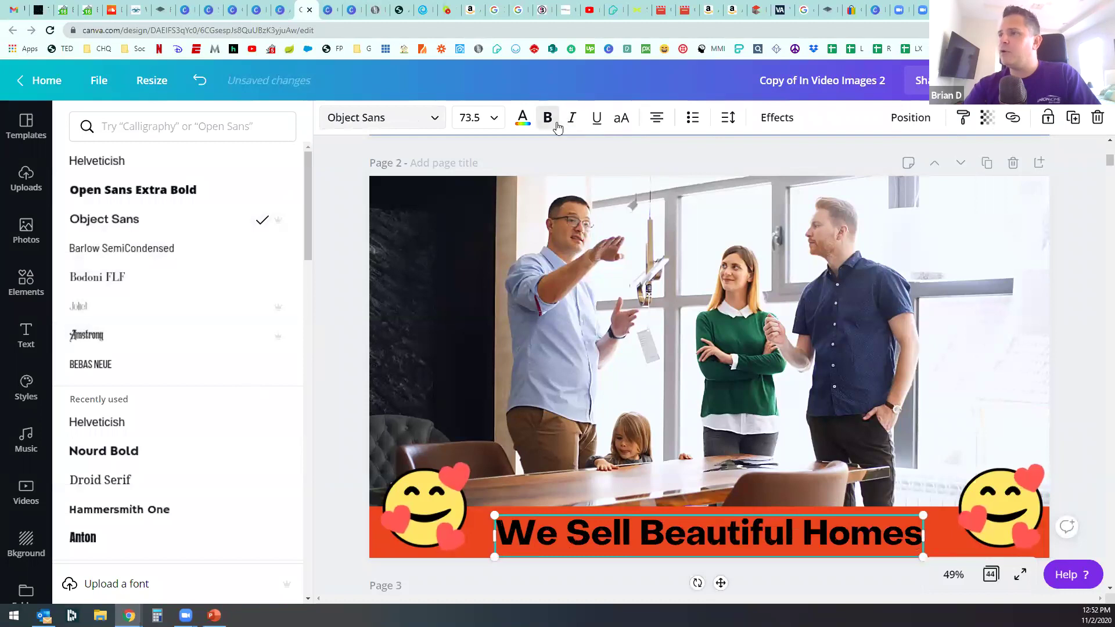
pyautogui.click(347, 418)
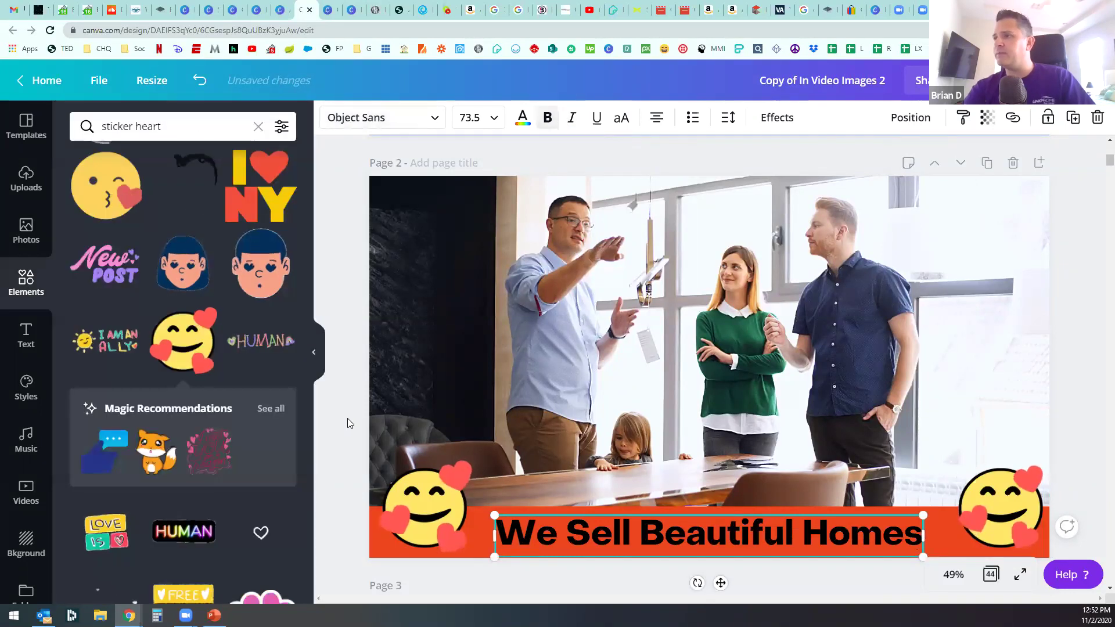
pyautogui.click(348, 418)
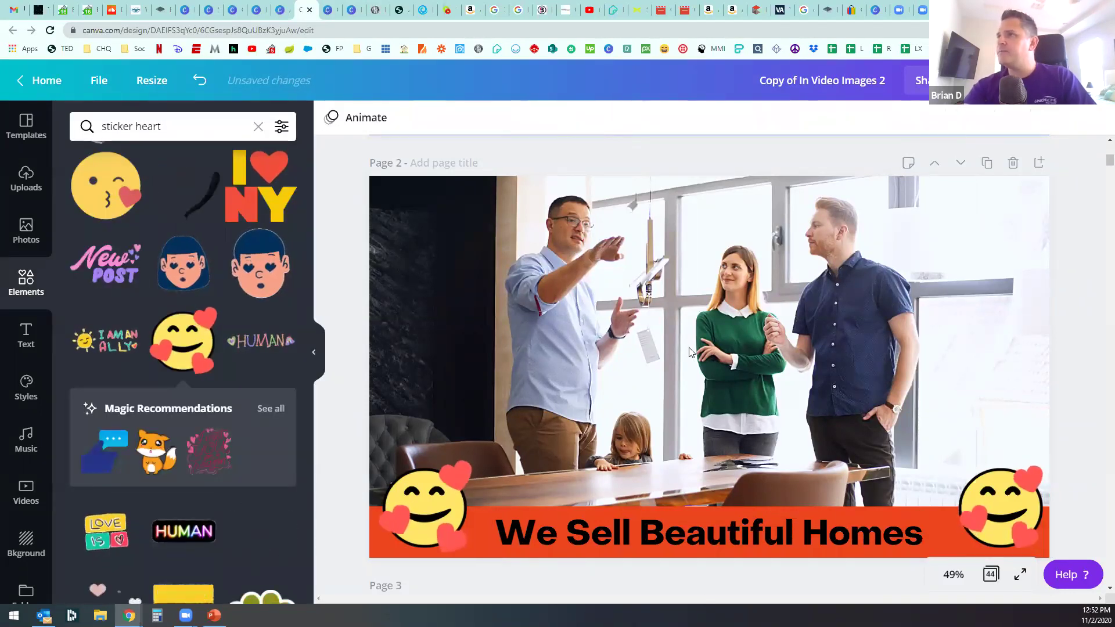
pyautogui.click(662, 316)
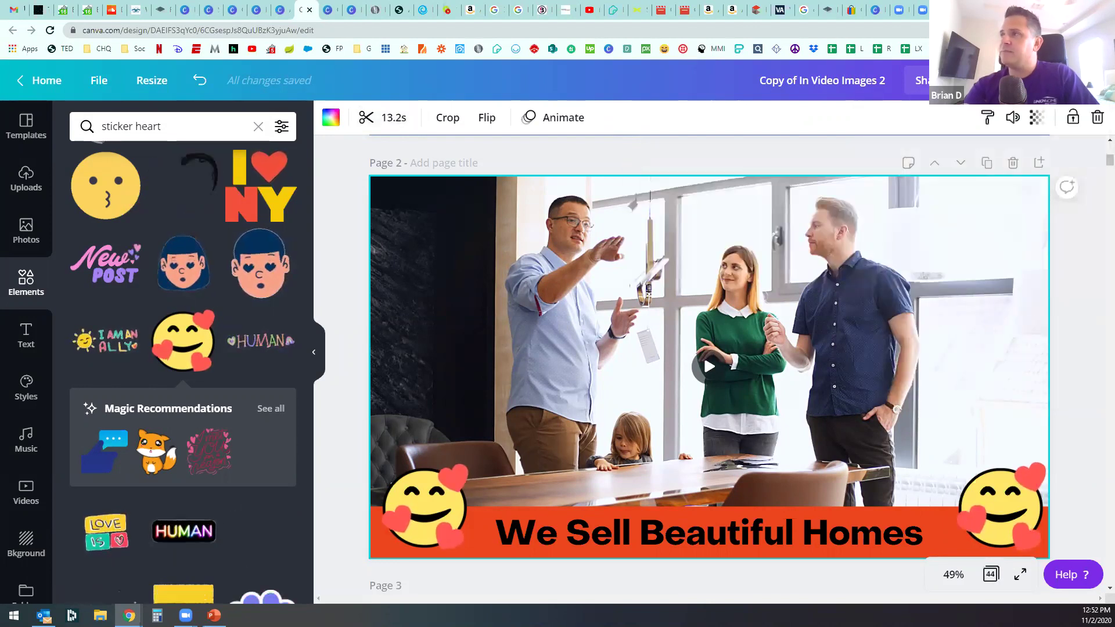
pyautogui.click(967, 80)
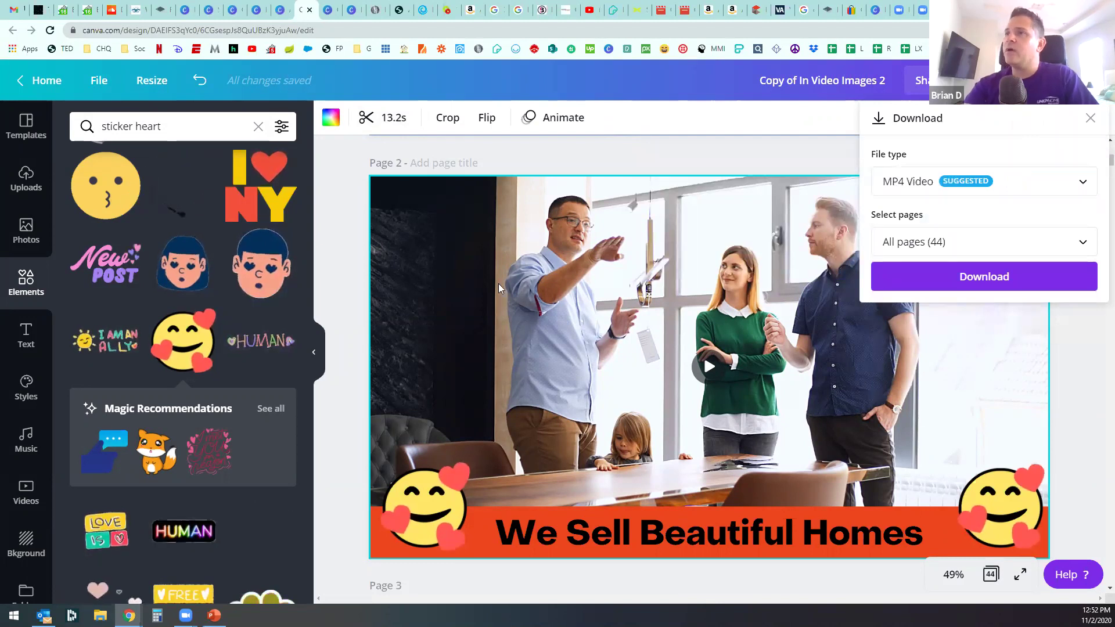
pyautogui.click(349, 265)
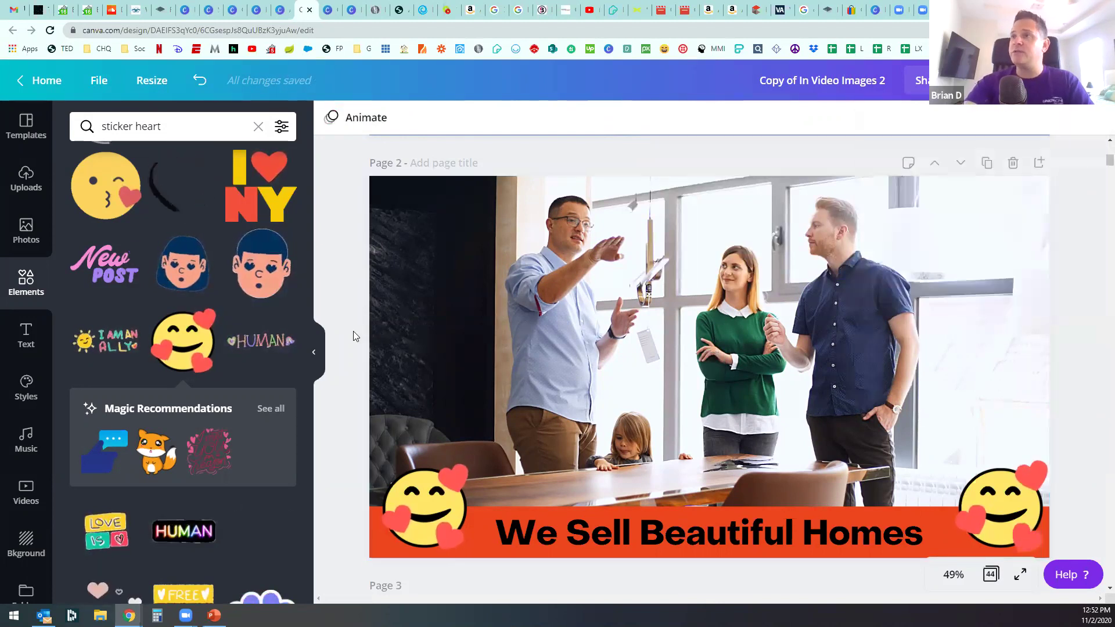